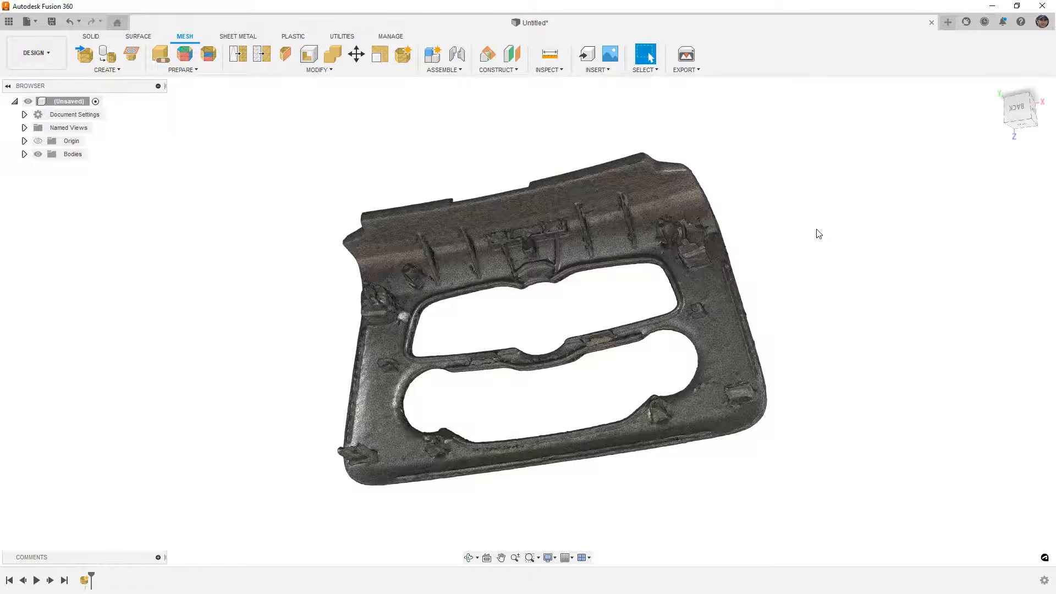
{"action": "middle_click_drag", "start_coordinate": [846, 222], "coordinate": [724, 223], "text": "shift"}
{"action": "left_click", "coordinate": [1022, 114]}
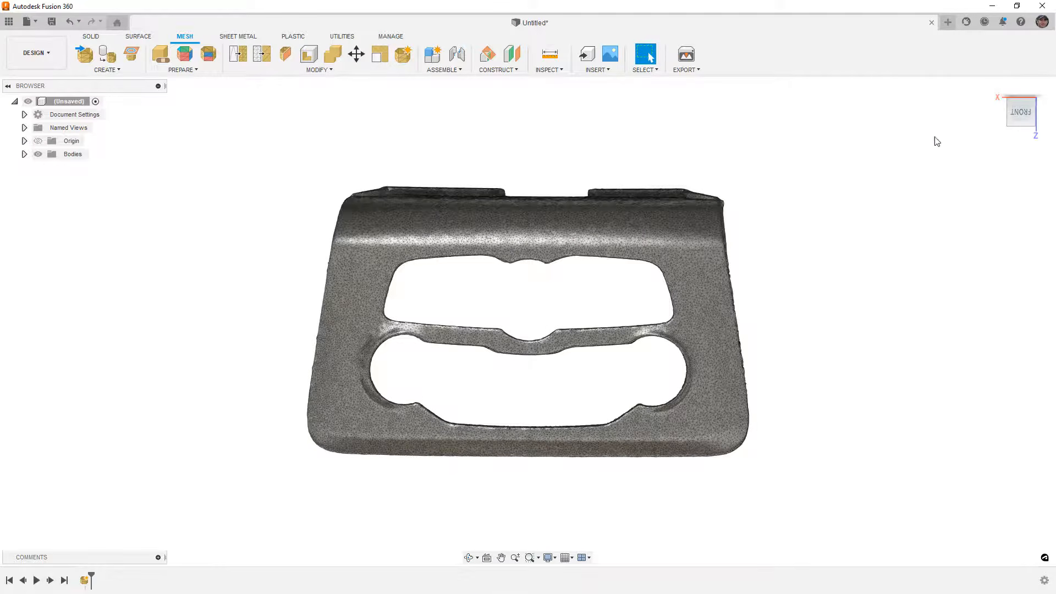
{"action": "key", "text": "m"}
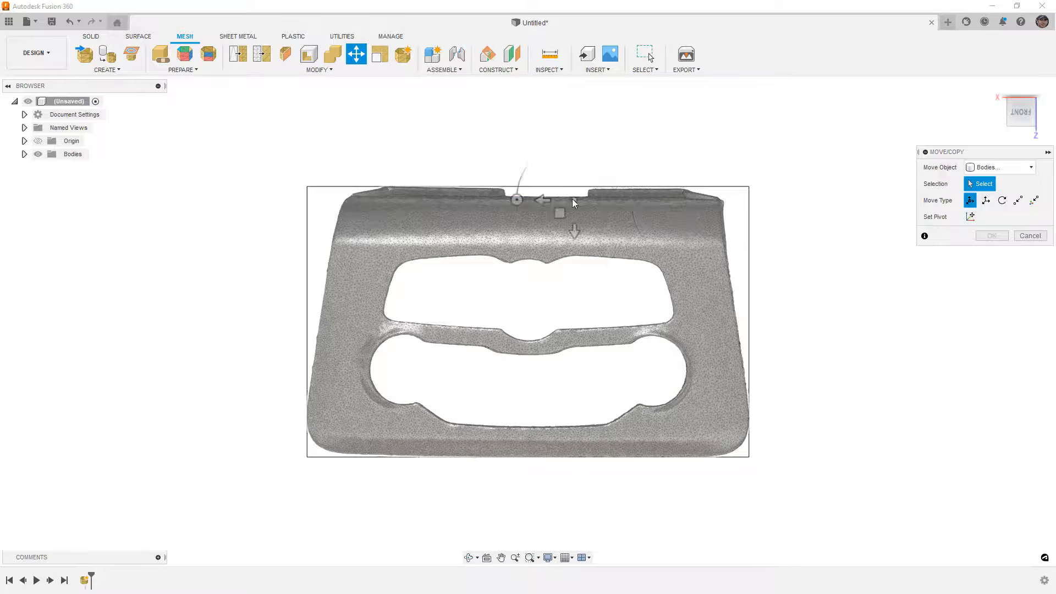
{"action": "left_click", "coordinate": [533, 190]}
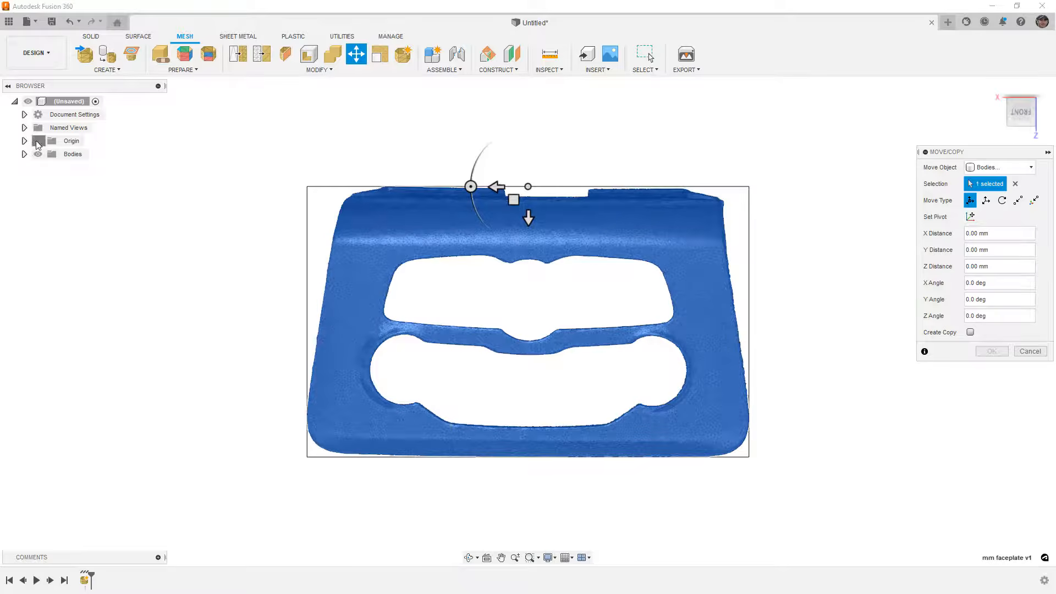
{"action": "middle_click_drag", "start_coordinate": [550, 263], "coordinate": [565, 280], "text": "shift"}
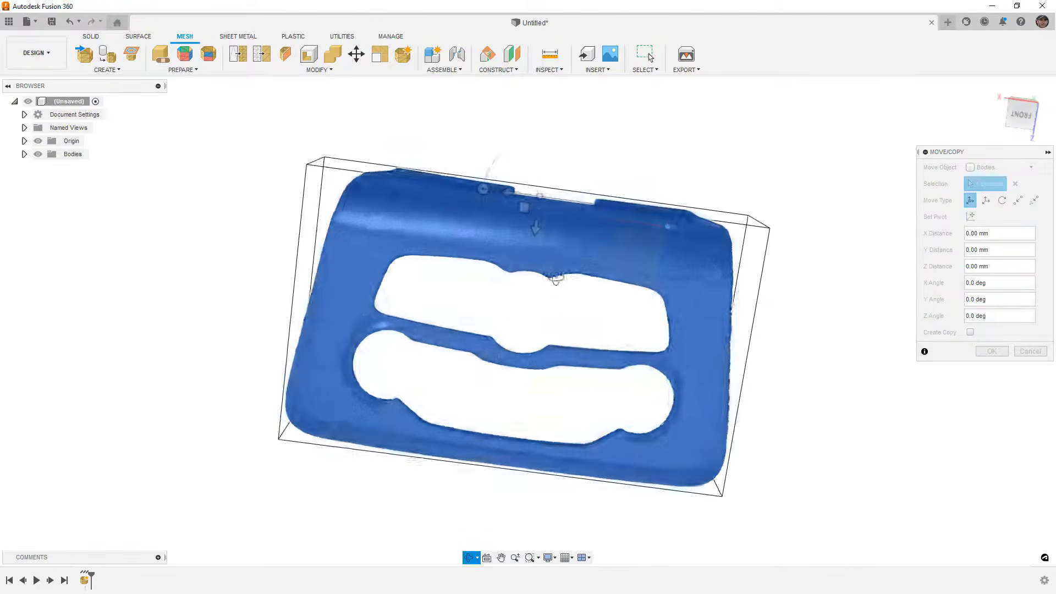
{"action": "left_click", "coordinate": [1029, 351]}
{"action": "left_click", "coordinate": [1016, 110]}
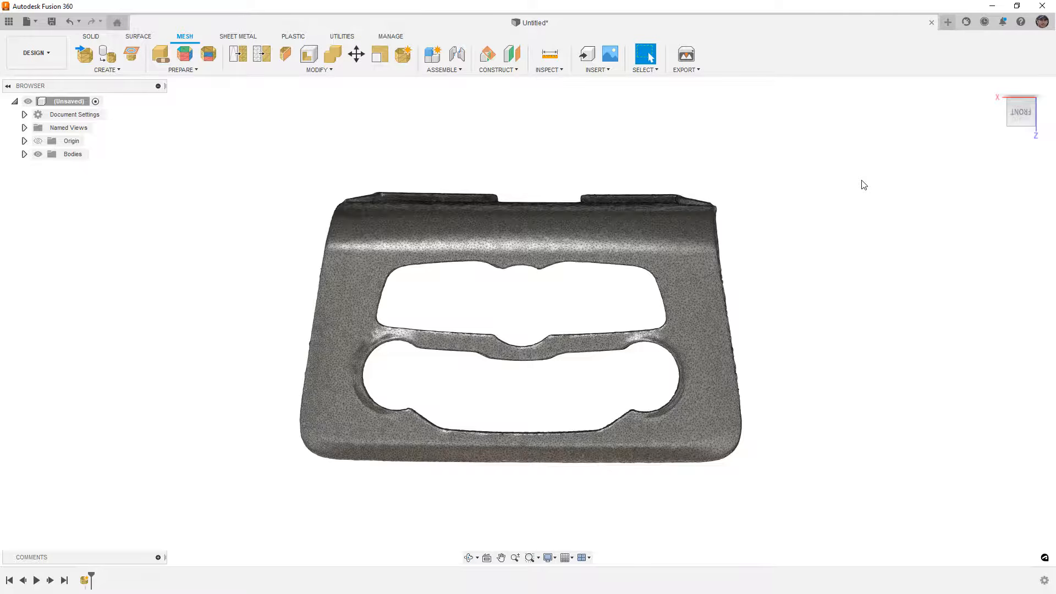
- Examine the faceplate scan's upper tabs, curved top surface and opening edges from several angles
{"action": "mouse_move", "coordinate": [788, 342]}
{"action": "middle_mouse_down", "text": "shift"}
{"action": "mouse_move", "coordinate": [704, 346]}
{"action": "mouse_move", "coordinate": [795, 349]}
{"action": "mouse_move", "coordinate": [734, 329]}
{"action": "mouse_move", "coordinate": [709, 309]}
{"action": "mouse_move", "coordinate": [719, 312]}
{"action": "mouse_move", "coordinate": [712, 297]}
{"action": "mouse_move", "coordinate": [676, 306]}
{"action": "mouse_move", "coordinate": [707, 323]}
{"action": "mouse_move", "coordinate": [696, 320]}
{"action": "mouse_move", "coordinate": [680, 360]}
{"action": "middle_mouse_up", "text": "shift"}
{"action": "scroll", "coordinate": [533, 262], "scroll_direction": "up", "scroll_amount": 3}
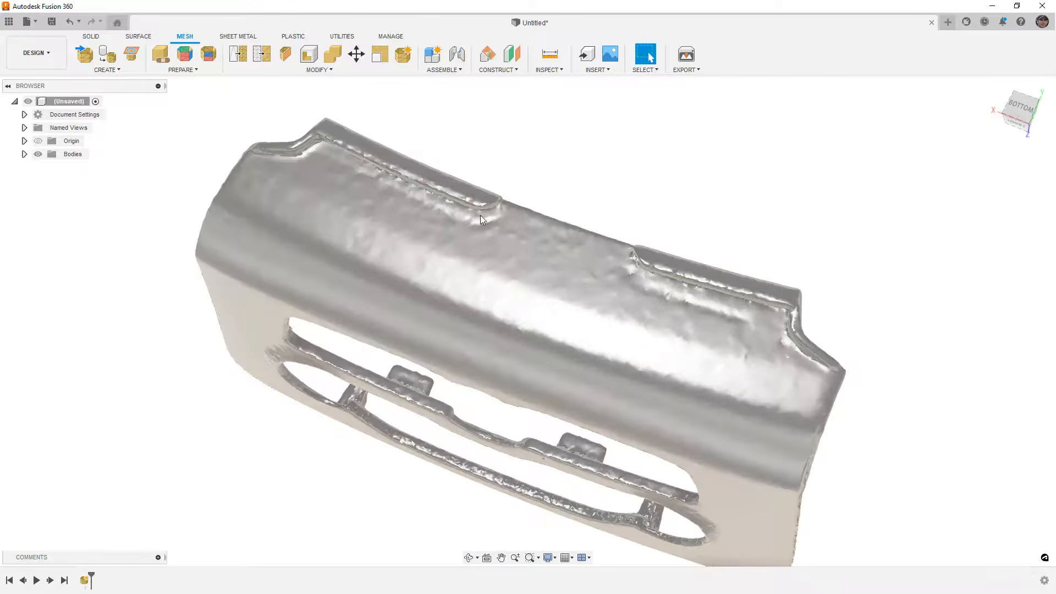
{"action": "mouse_move", "coordinate": [415, 217]}
{"action": "middle_mouse_down", "text": "shift"}
{"action": "mouse_move", "coordinate": [415, 208]}
{"action": "mouse_move", "coordinate": [403, 215]}
{"action": "mouse_move", "coordinate": [412, 219]}
{"action": "middle_mouse_up", "text": "shift"}
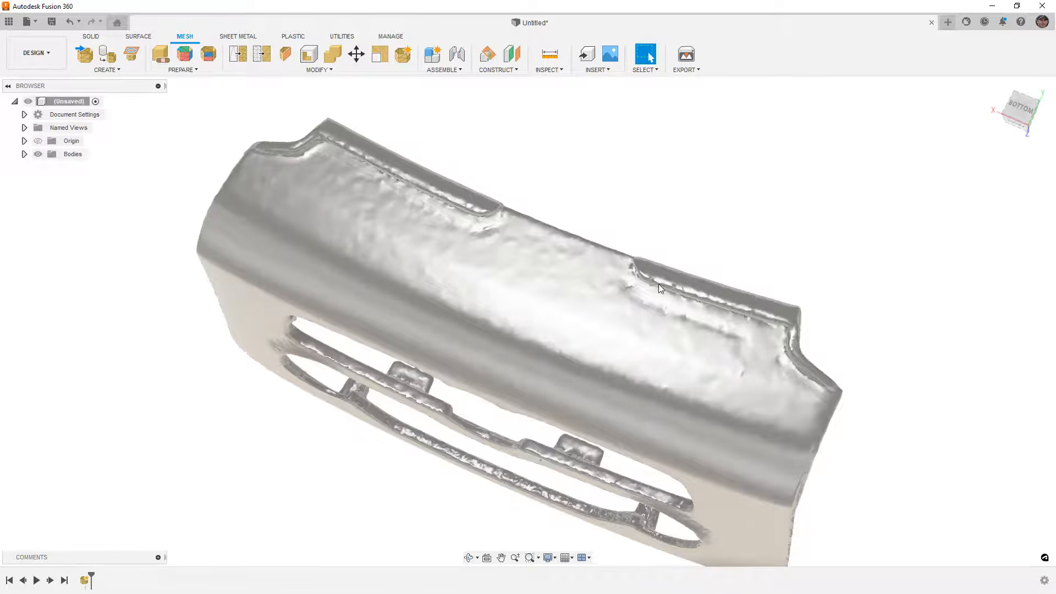
{"action": "middle_click_drag", "start_coordinate": [749, 308], "coordinate": [790, 243], "text": "shift"}
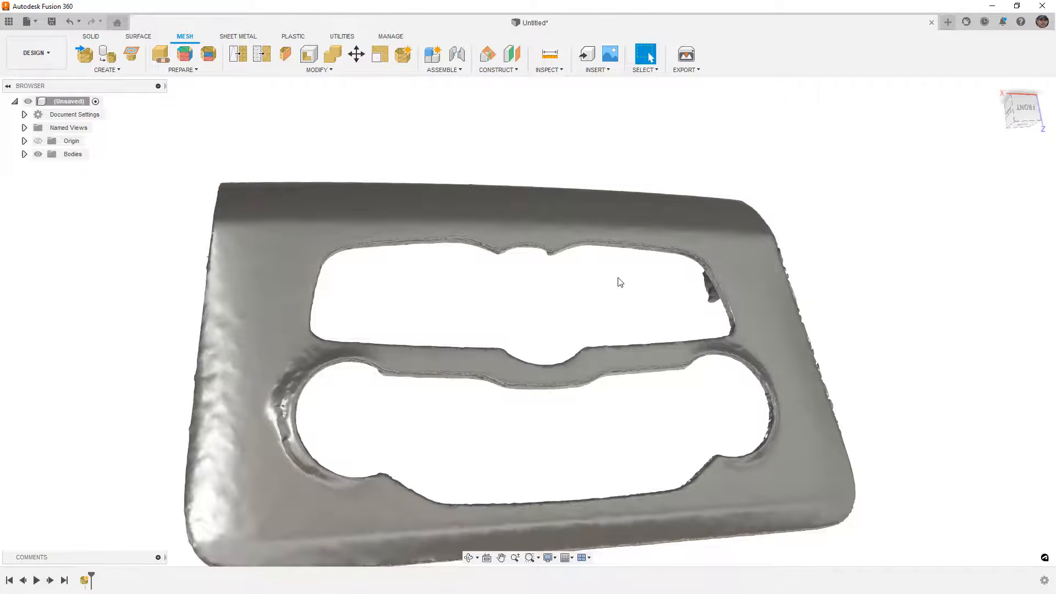
{"action": "mouse_move", "coordinate": [620, 282]}
{"action": "middle_mouse_down", "text": "shift"}
{"action": "mouse_move", "coordinate": [603, 292]}
{"action": "mouse_move", "coordinate": [625, 295]}
{"action": "mouse_move", "coordinate": [616, 297]}
{"action": "middle_mouse_up", "text": "shift"}
{"action": "scroll", "coordinate": [373, 448], "scroll_direction": "up", "scroll_amount": 5}
{"action": "middle_click_drag", "start_coordinate": [370, 443], "coordinate": [349, 451], "text": "shift"}
{"action": "left_click", "coordinate": [996, 87]}
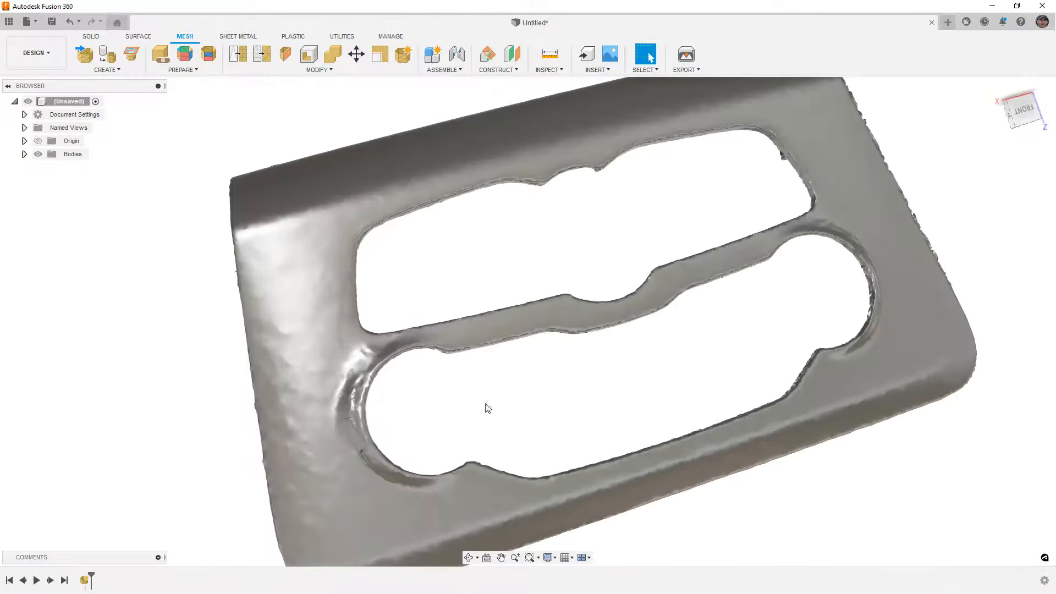
{"action": "left_click", "coordinate": [1024, 111]}
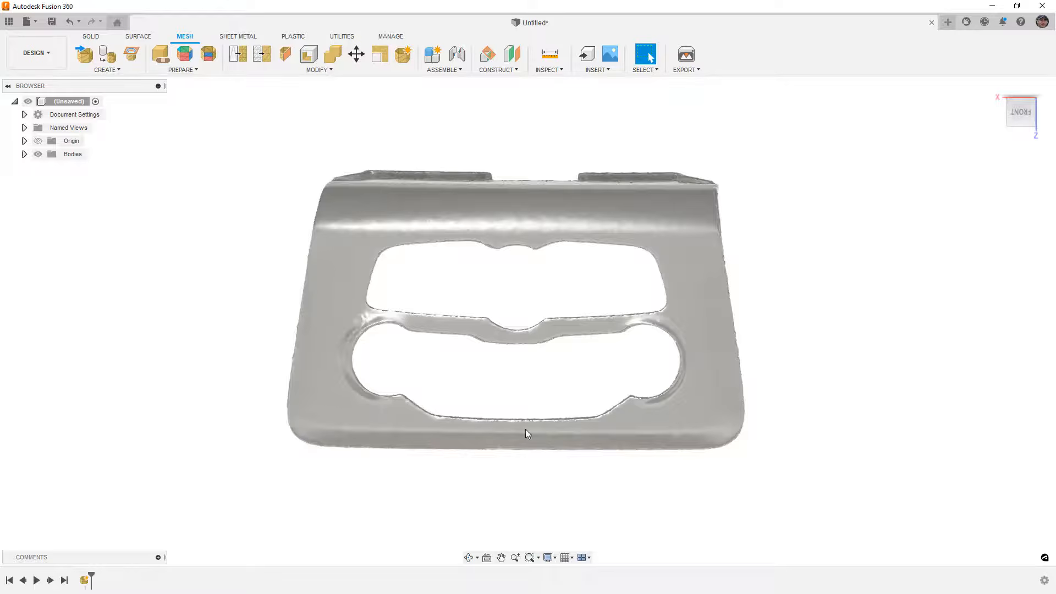
{"action": "middle_click_drag", "start_coordinate": [544, 394], "coordinate": [611, 388], "text": "shift"}
- Create a form and, with Object Snap on, draw a four-sided face from four corners on the front area of the faceplate scan
{"action": "left_click", "coordinate": [1026, 120]}
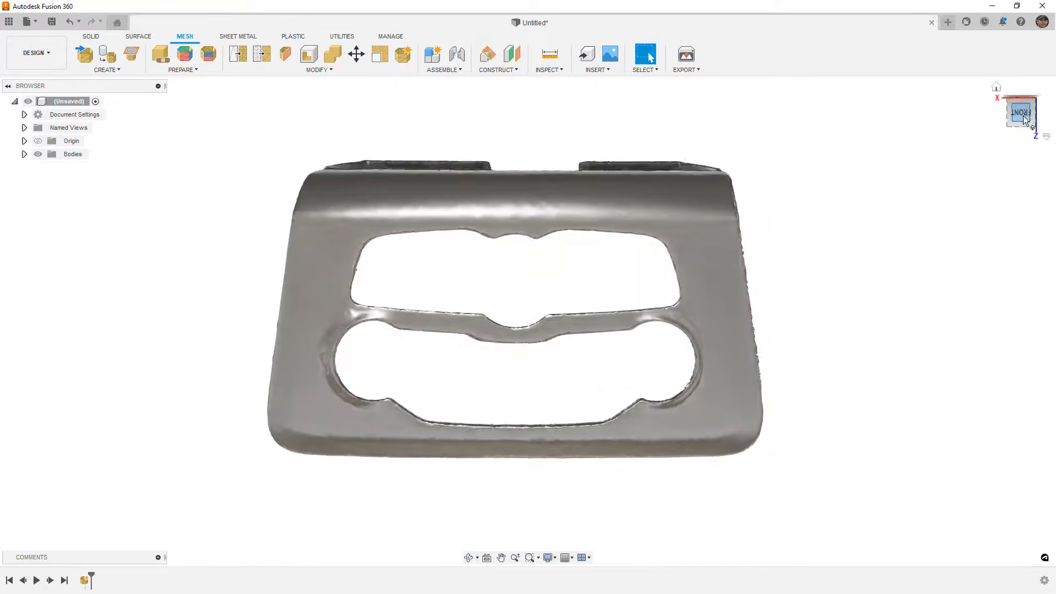
{"action": "left_click", "coordinate": [92, 37]}
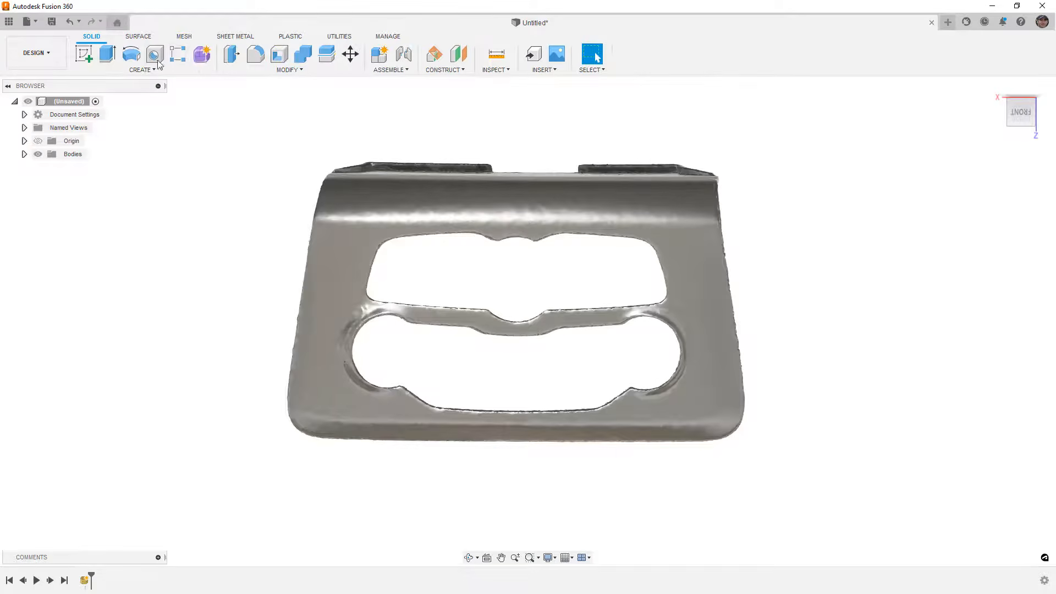
{"action": "left_click", "coordinate": [201, 57]}
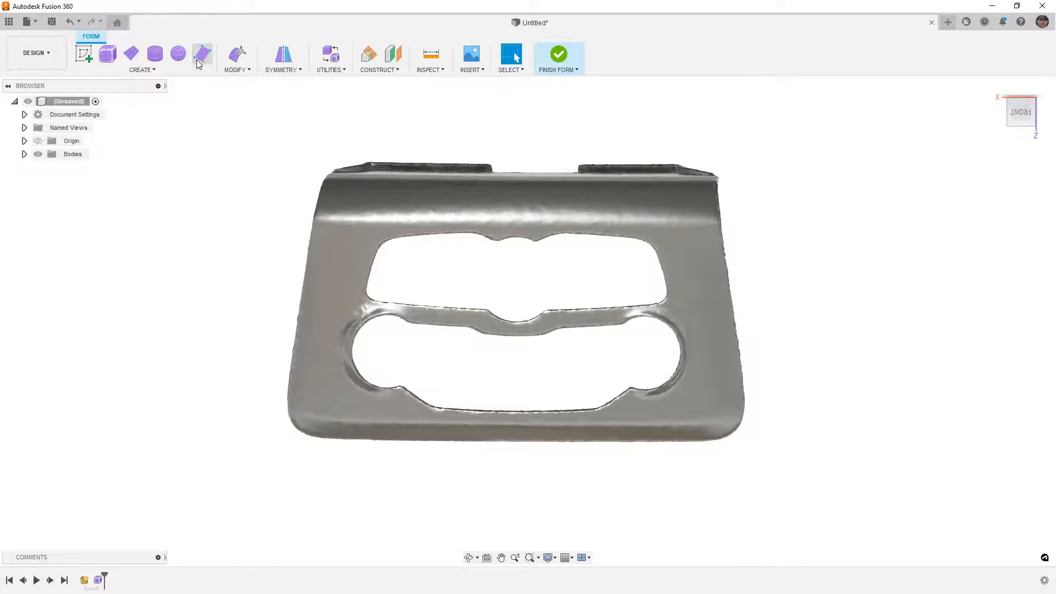
{"action": "left_click", "coordinate": [203, 61]}
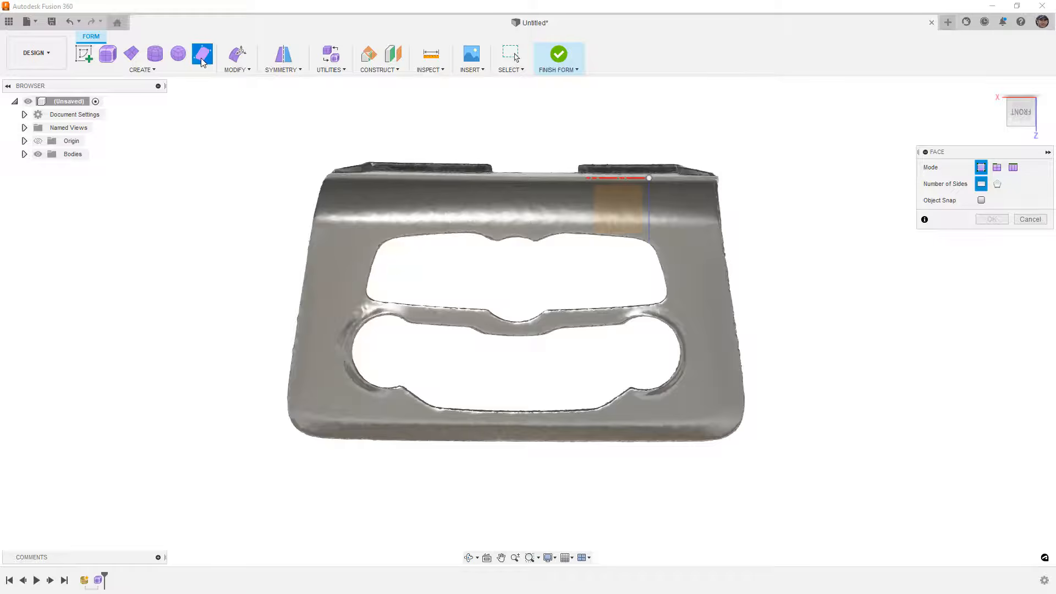
{"action": "left_click", "coordinate": [981, 200]}
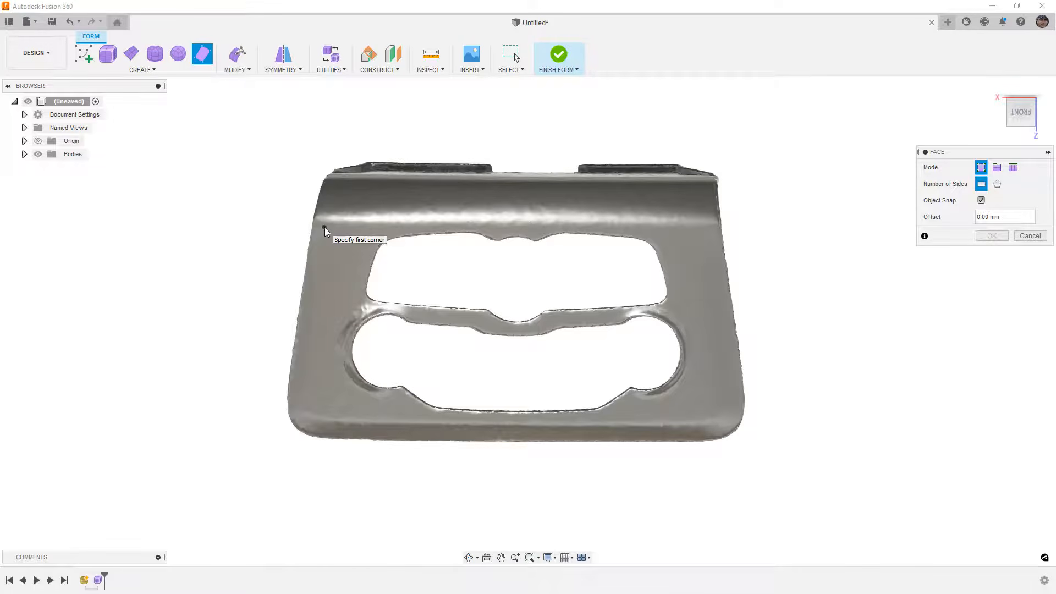
{"action": "left_click", "coordinate": [325, 227]}
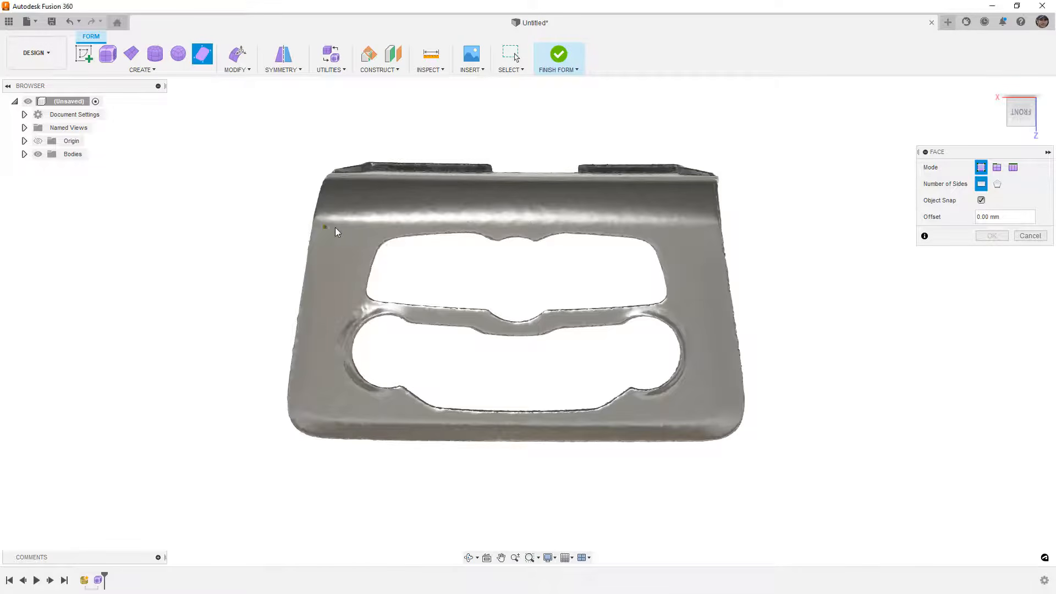
{"action": "left_click", "coordinate": [708, 232]}
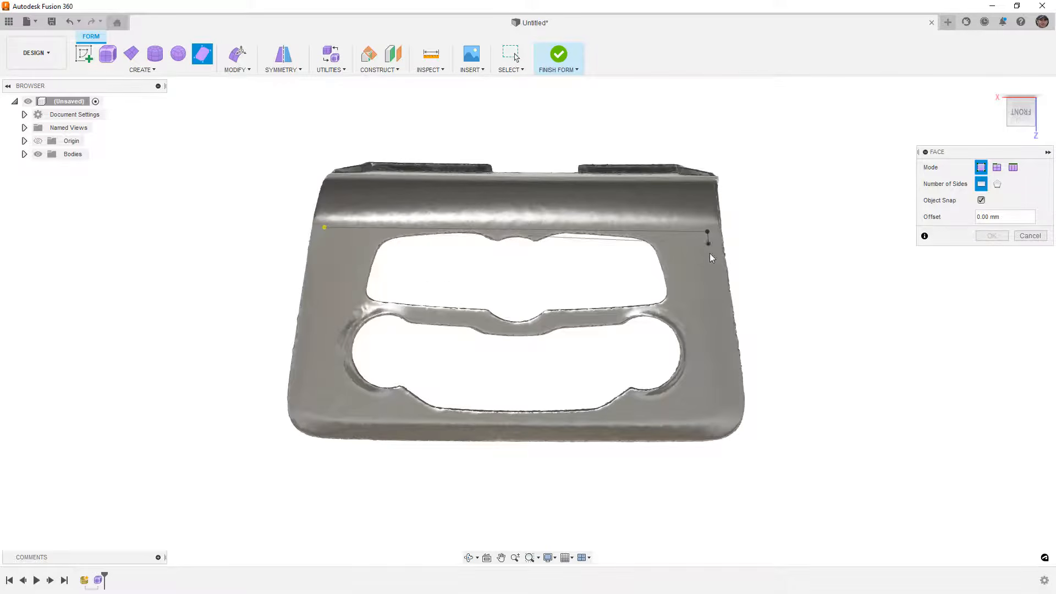
{"action": "left_click", "coordinate": [728, 410]}
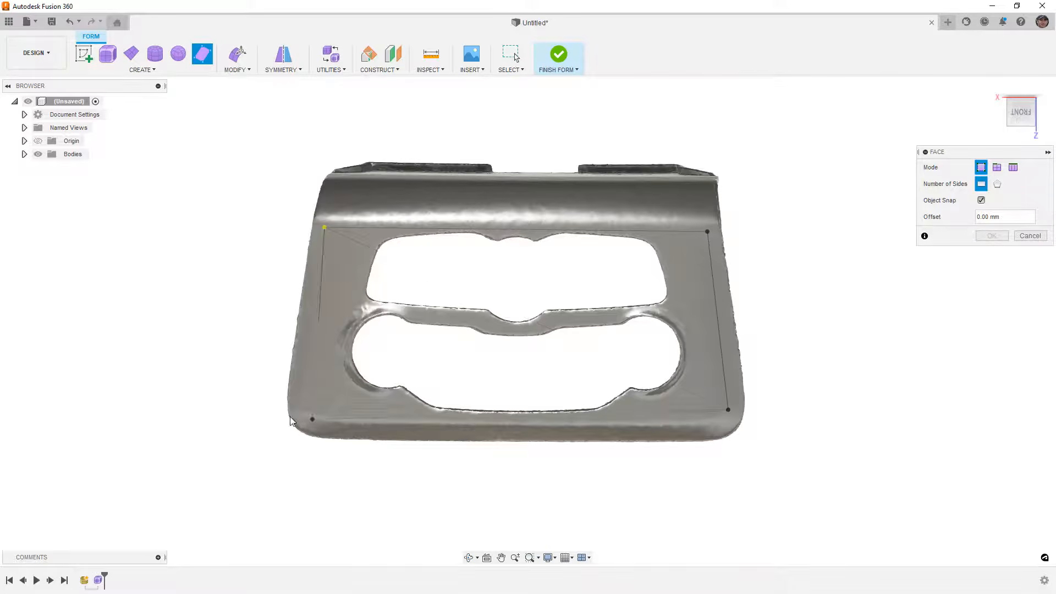
{"action": "left_click", "coordinate": [301, 412]}
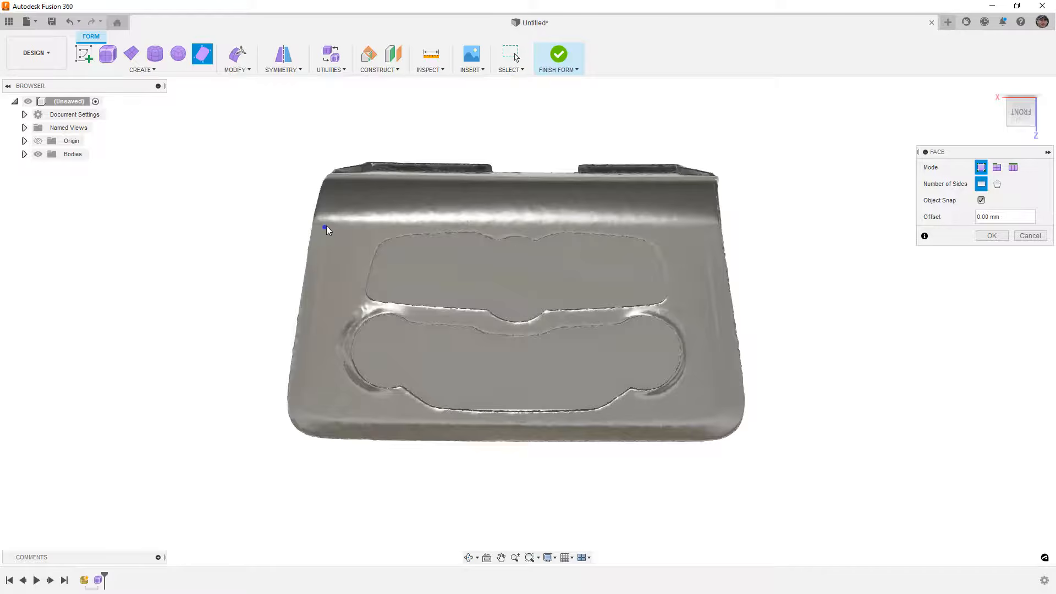
- Add two more connected four-sided faces running up over the curved upper part of the scan and finish the Face command
{"action": "left_click", "coordinate": [337, 180]}
{"action": "left_click", "coordinate": [706, 232]}
{"action": "middle_click_drag", "start_coordinate": [645, 203], "coordinate": [630, 275], "text": "shift"}
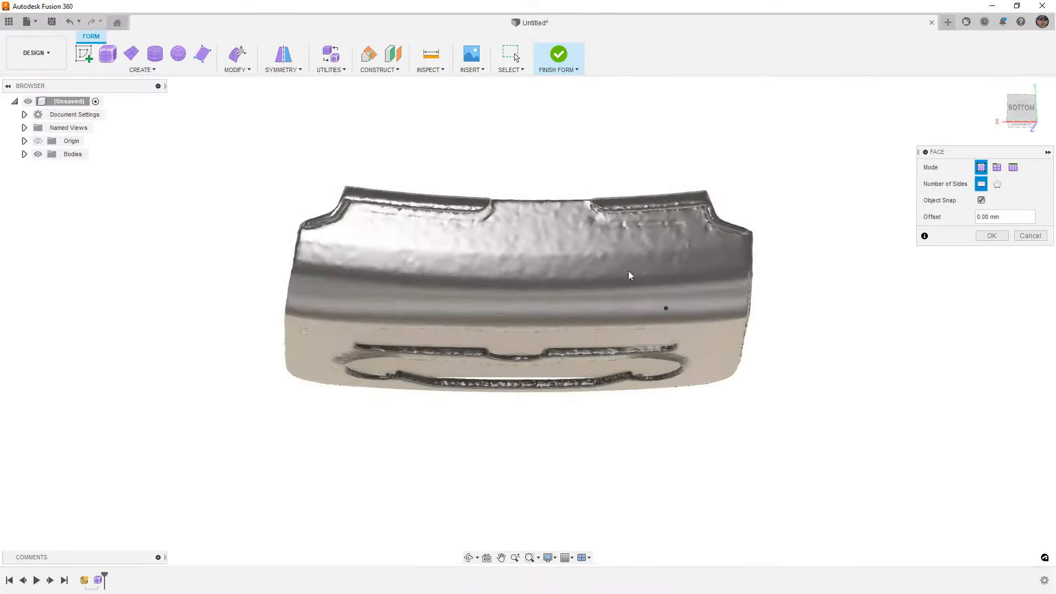
{"action": "left_click", "coordinate": [307, 272]}
{"action": "left_click", "coordinate": [319, 248]}
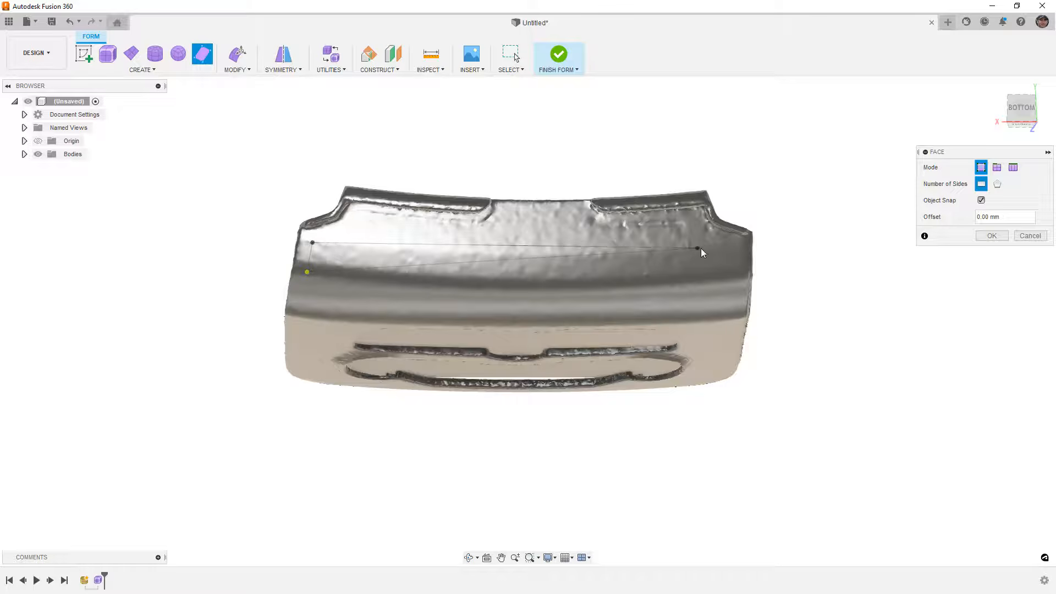
{"action": "left_click", "coordinate": [728, 248]}
{"action": "key", "text": "Escape"}
{"action": "mouse_move", "coordinate": [620, 250]}
{"action": "middle_mouse_down", "text": "shift"}
{"action": "mouse_move", "coordinate": [635, 286]}
{"action": "mouse_move", "coordinate": [640, 253]}
{"action": "middle_mouse_up", "text": "shift"}
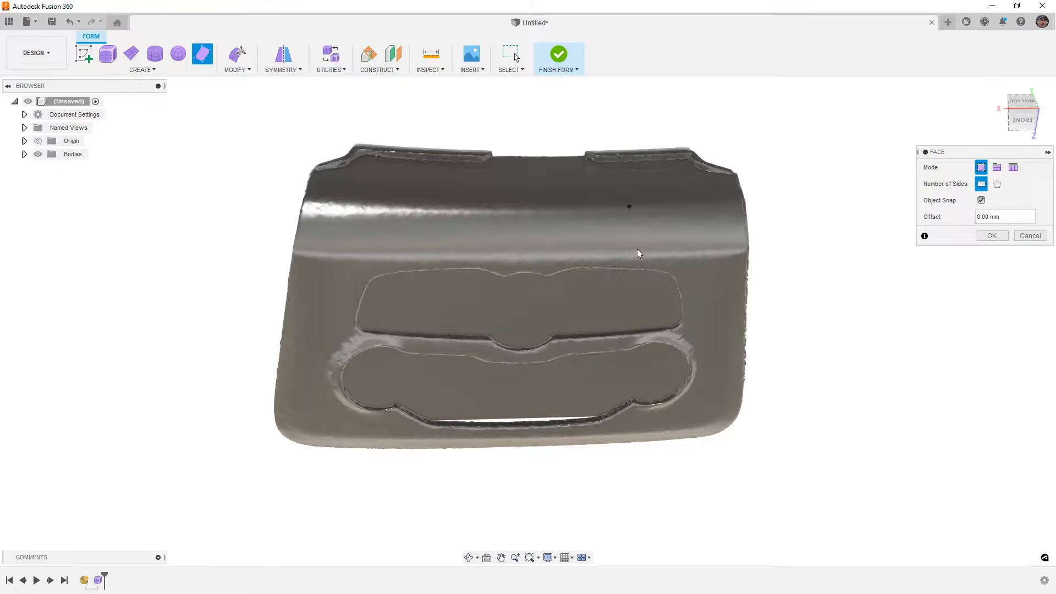
{"action": "left_click", "coordinate": [991, 236]}
- Expand the Bodies folder and use Edit Form to move the whole form body outward, clear of the faceplate scan
{"action": "left_click", "coordinate": [24, 154]}
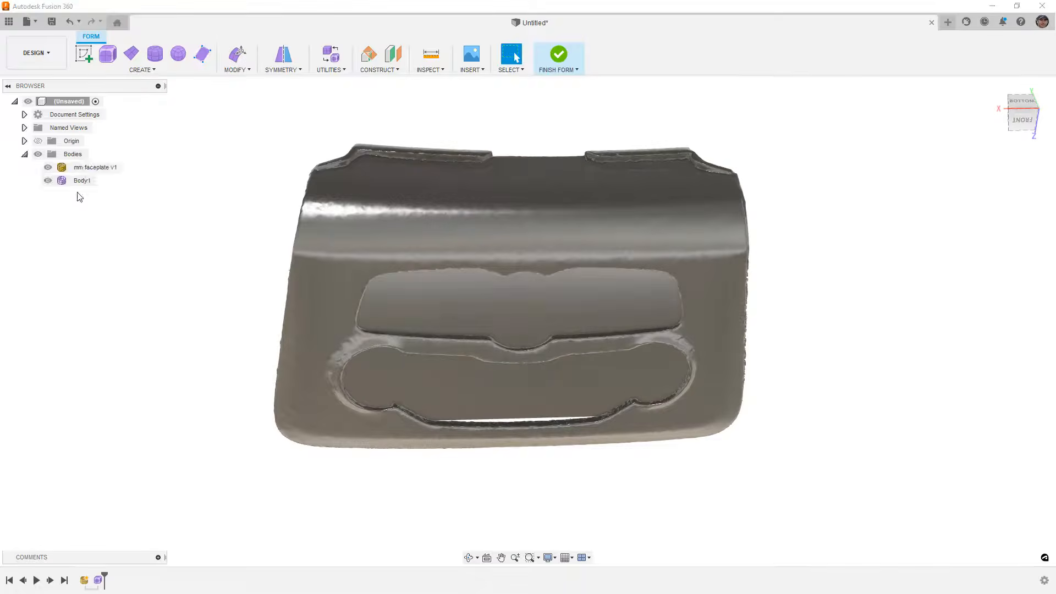
{"action": "middle_click_drag", "start_coordinate": [231, 330], "coordinate": [308, 294], "text": "shift"}
{"action": "left_click", "coordinate": [533, 294]}
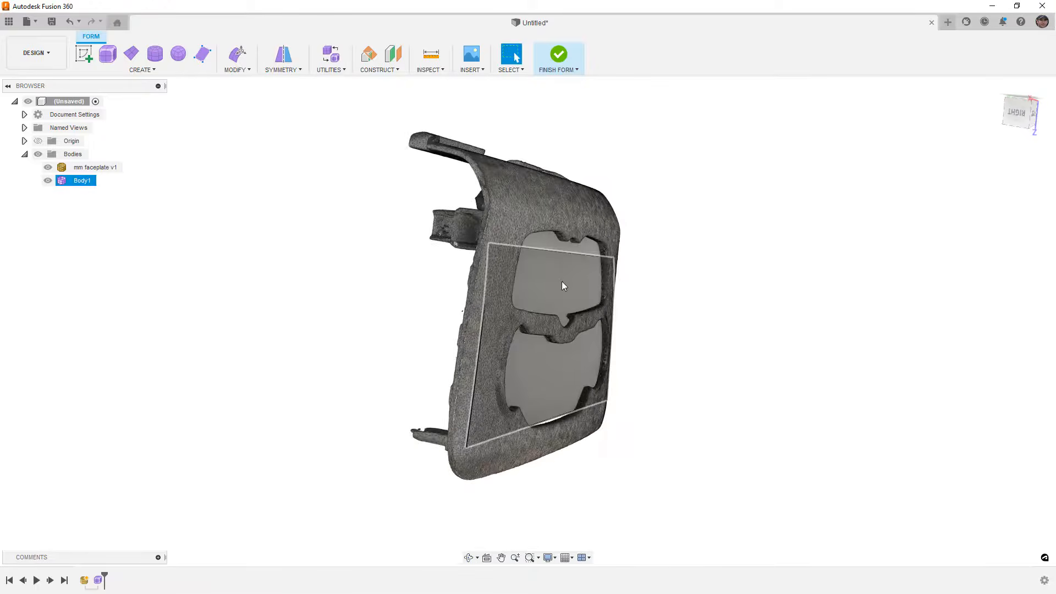
{"action": "middle_click_drag", "start_coordinate": [538, 291], "coordinate": [495, 290], "text": "shift"}
{"action": "left_click", "coordinate": [121, 253]}
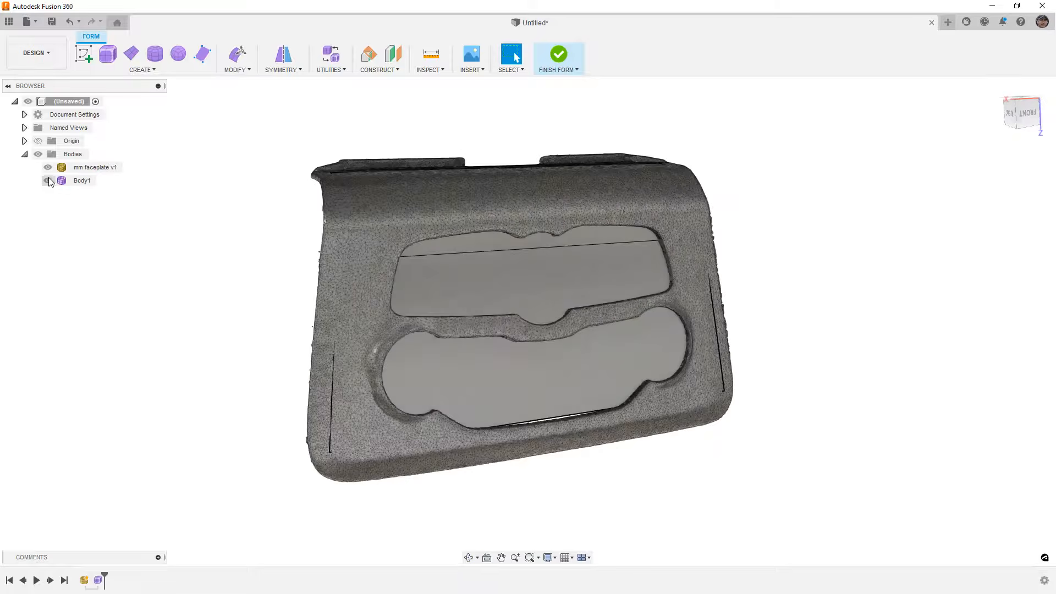
{"action": "left_click", "coordinate": [76, 181]}
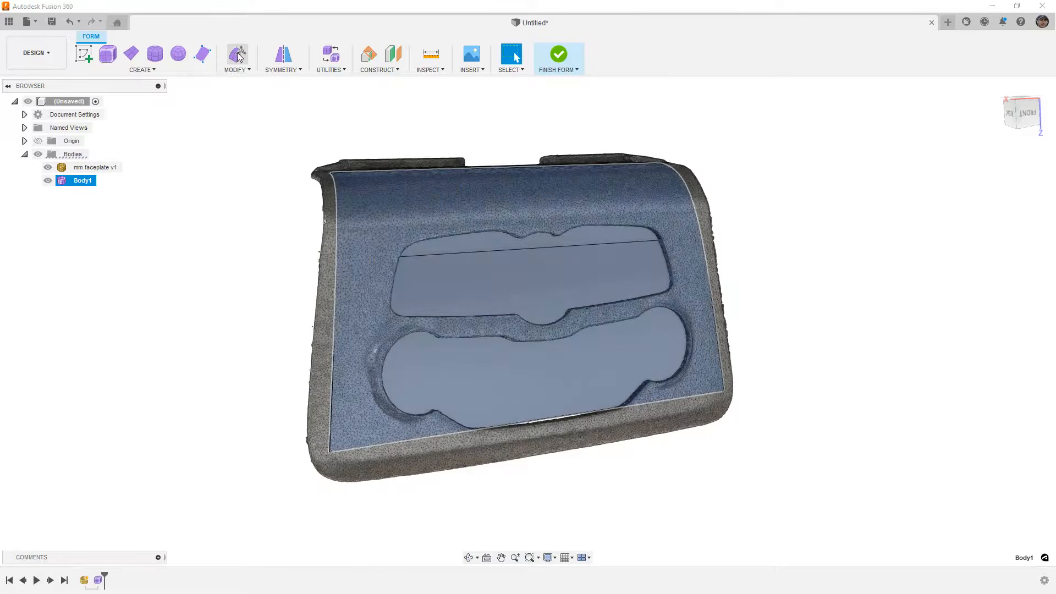
{"action": "left_click", "coordinate": [238, 57]}
{"action": "middle_click_drag", "start_coordinate": [365, 141], "coordinate": [797, 140], "text": "shift"}
{"action": "left_click", "coordinate": [1001, 113]}
{"action": "left_click", "coordinate": [537, 171]}
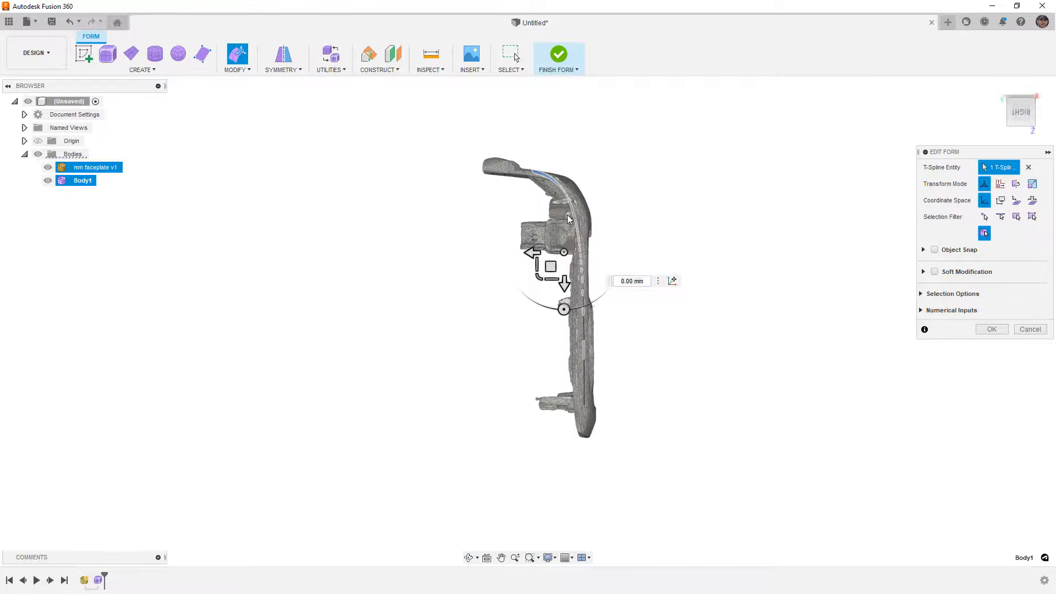
{"action": "left_click_drag", "start_coordinate": [541, 276], "coordinate": [634, 179]}
{"action": "middle_click_drag", "start_coordinate": [635, 180], "coordinate": [560, 196], "text": "shift"}
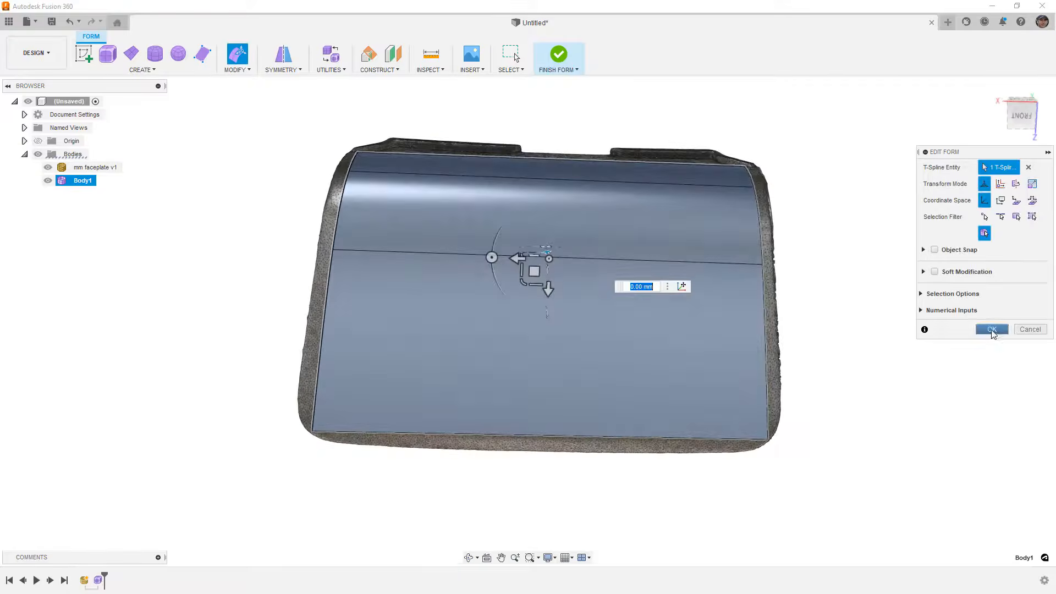
{"action": "left_click", "coordinate": [997, 331]}
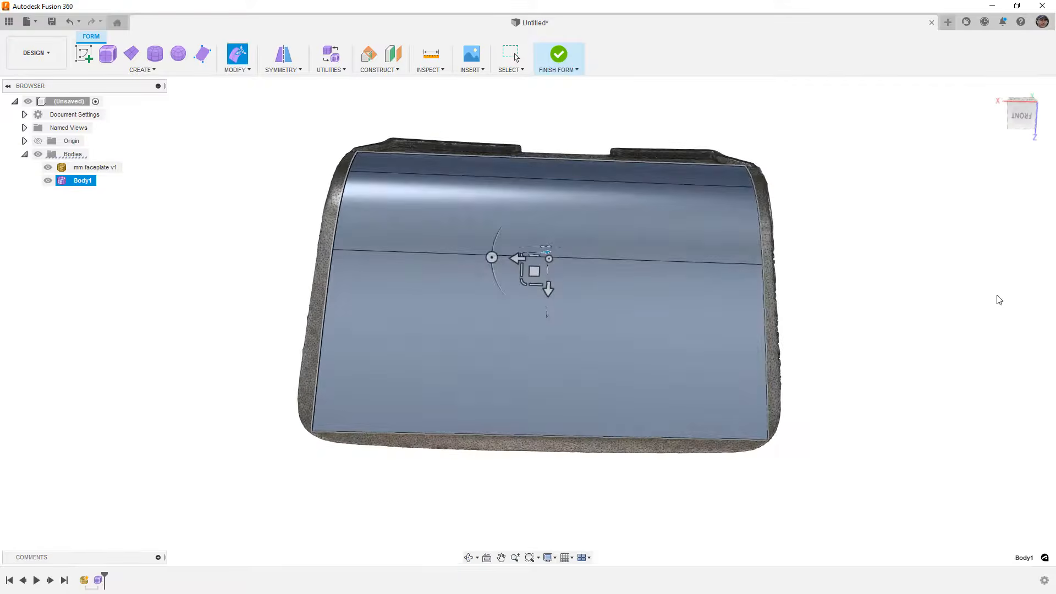
{"action": "key", "text": "Escape"}
- Insert an edge down the middle of the form body from its side edge loop, with Simple mode, Single side and location 0.50
{"action": "left_click", "coordinate": [1022, 116]}
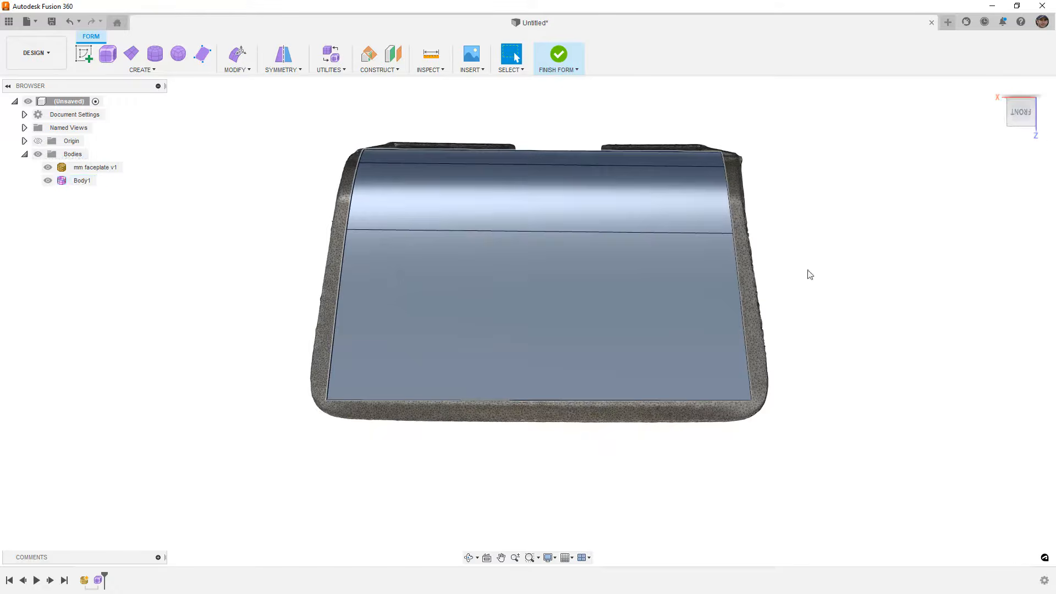
{"action": "double_click", "coordinate": [736, 266]}
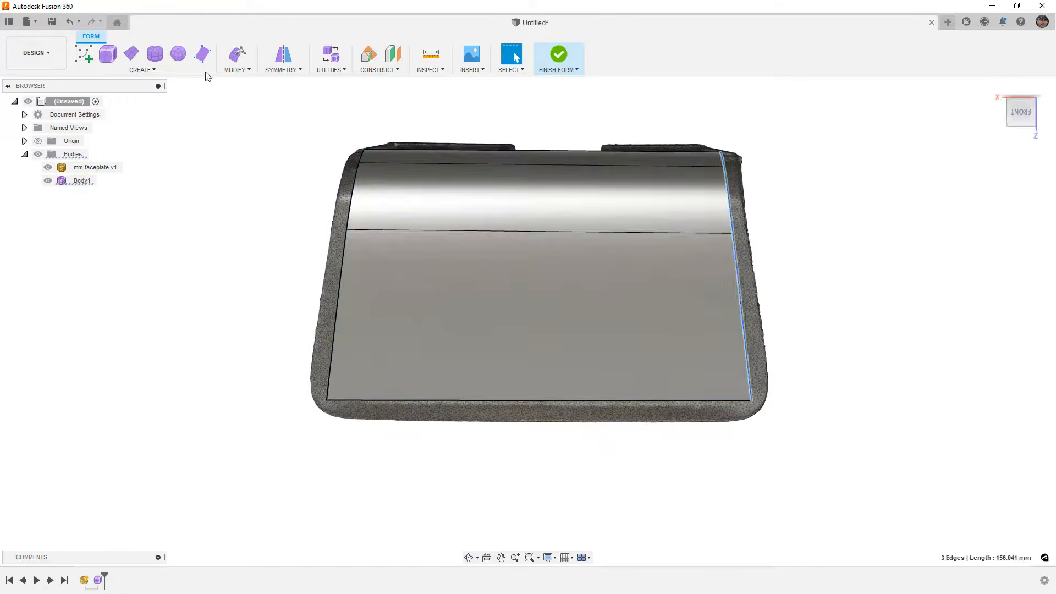
{"action": "left_click", "coordinate": [231, 71]}
{"action": "left_click", "coordinate": [242, 107]}
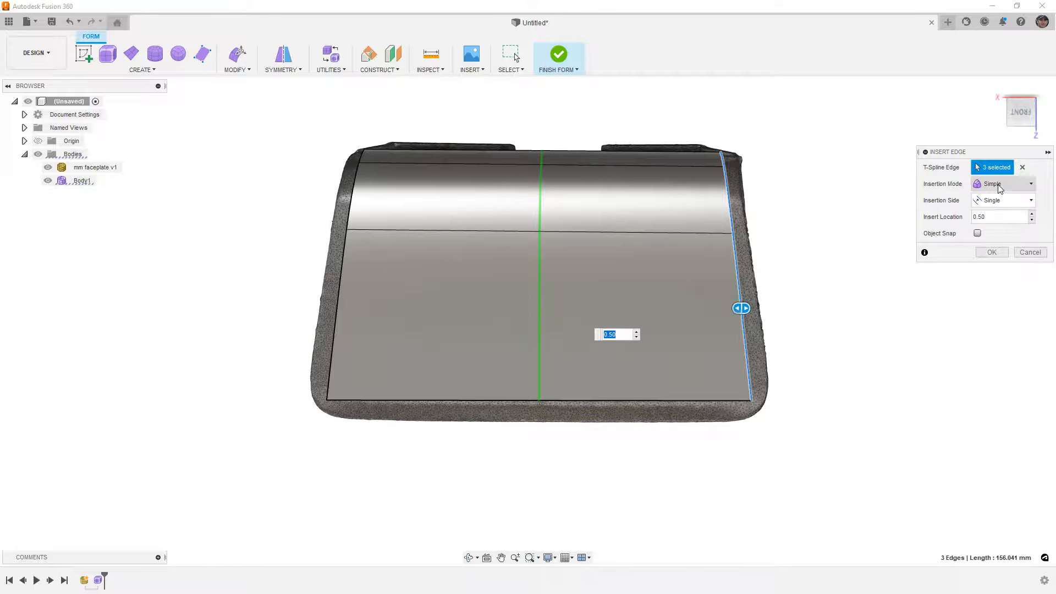
{"action": "left_click", "coordinate": [991, 252]}
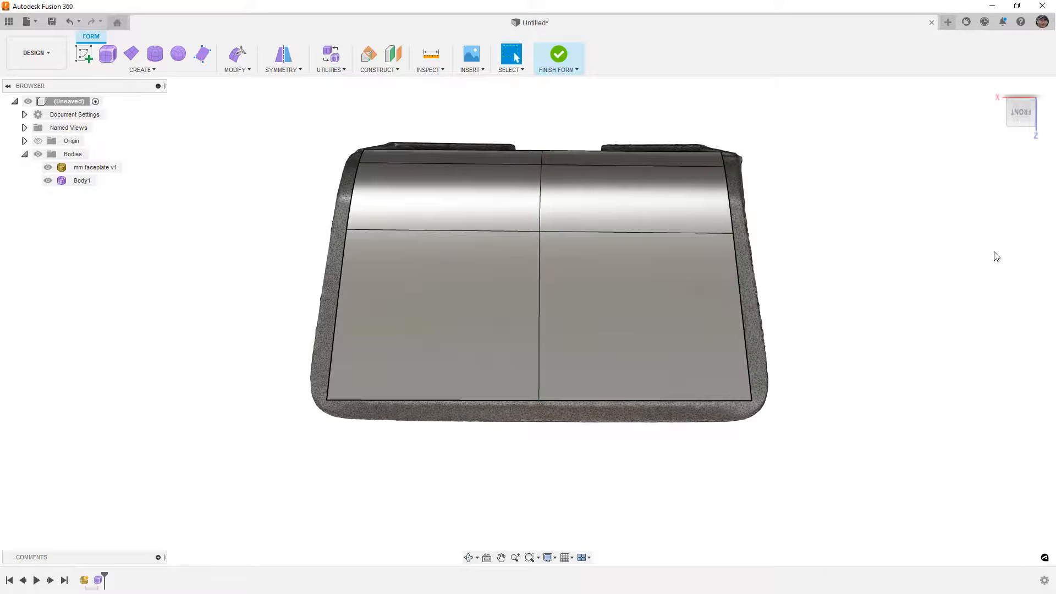
- Apply Mirror - Internal symmetry to the form body using the two curved upper faces on either side of the centre edge
{"action": "left_click", "coordinate": [284, 55]}
{"action": "left_click", "coordinate": [560, 197]}
{"action": "left_click", "coordinate": [495, 195]}
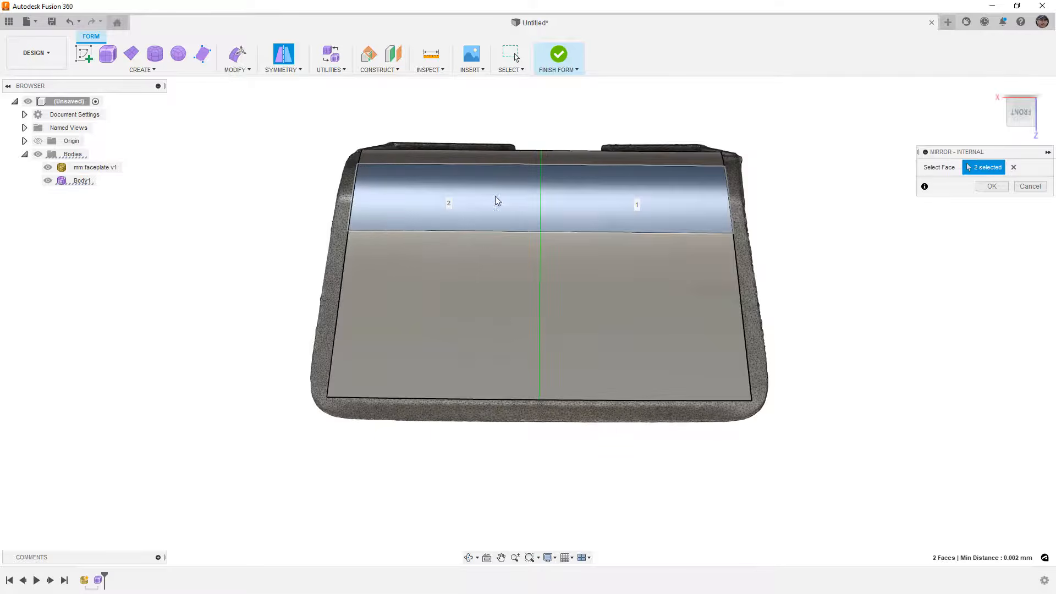
{"action": "left_click", "coordinate": [991, 186]}
{"action": "mouse_move", "coordinate": [818, 163]}
{"action": "middle_mouse_down", "text": "shift"}
{"action": "mouse_move", "coordinate": [820, 238]}
{"action": "mouse_move", "coordinate": [817, 170]}
{"action": "mouse_move", "coordinate": [823, 177]}
{"action": "middle_mouse_up", "text": "shift"}
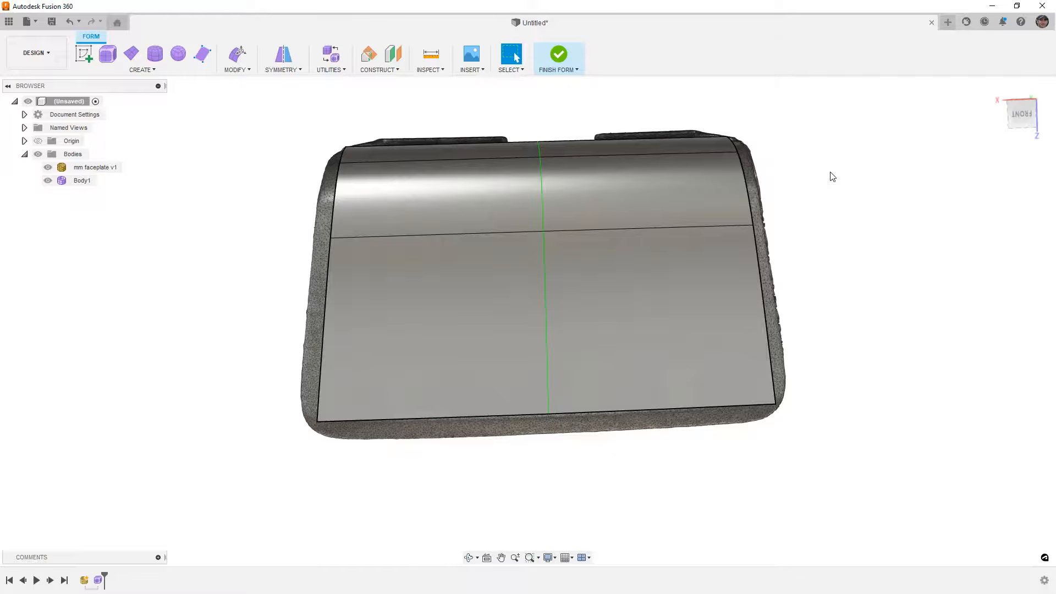
- Use Edit Form to move the form body's centre and side edge loops together in the bottom view until the surface meets the scan
{"action": "middle_click_drag", "start_coordinate": [636, 243], "coordinate": [620, 278], "text": "shift"}
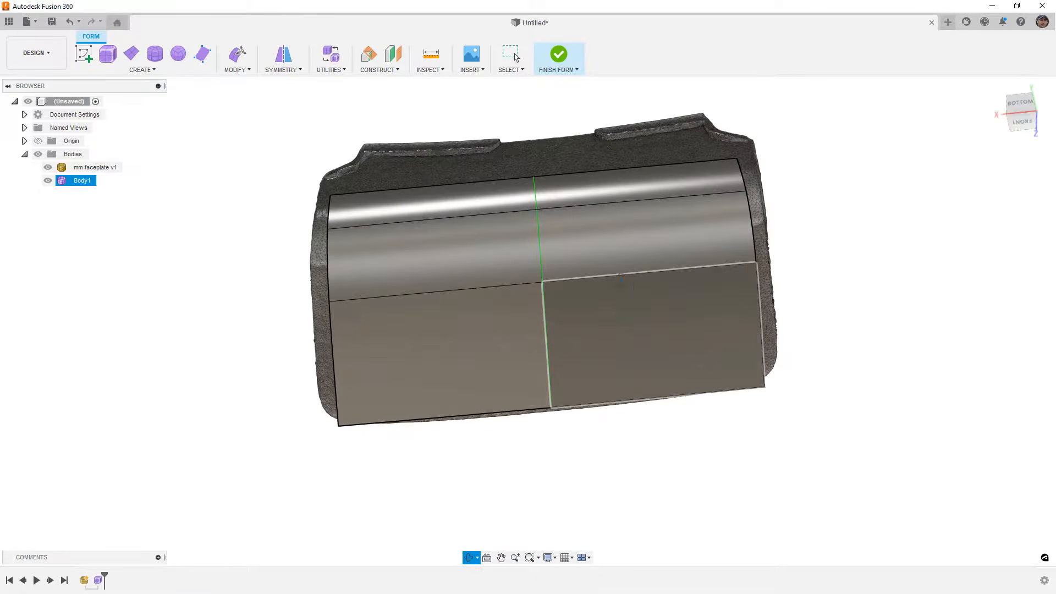
{"action": "key", "text": "Escape"}
{"action": "double_click", "coordinate": [546, 311]}
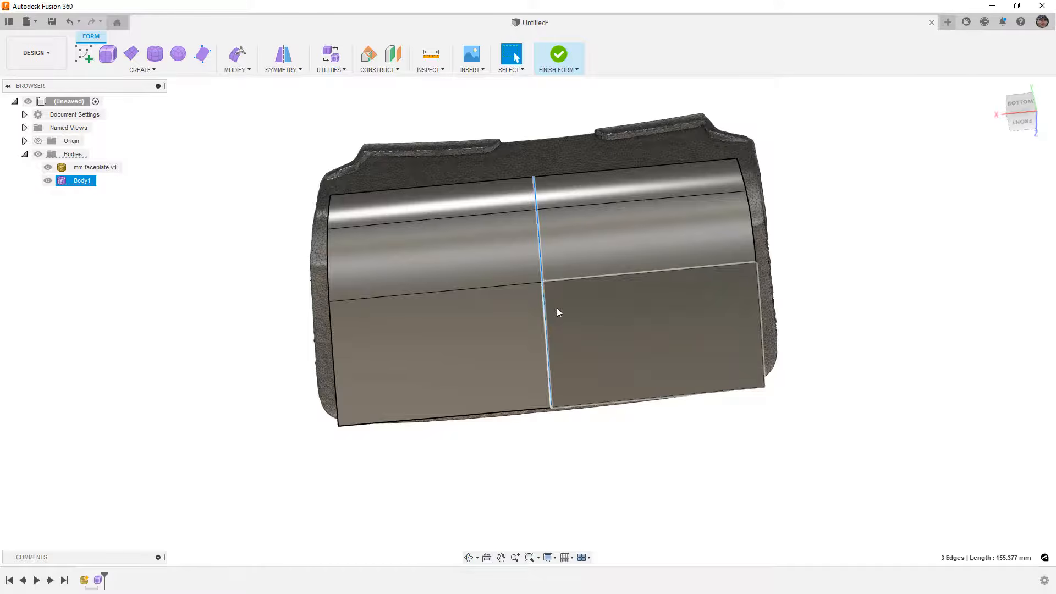
{"action": "double_click", "coordinate": [760, 292], "text": "shift"}
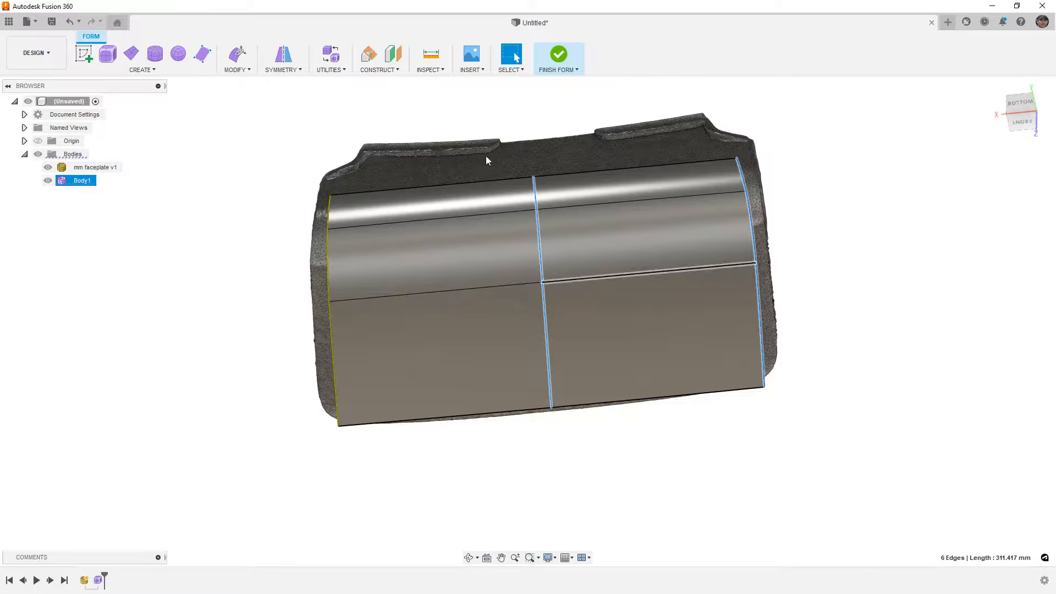
{"action": "left_click", "coordinate": [237, 54]}
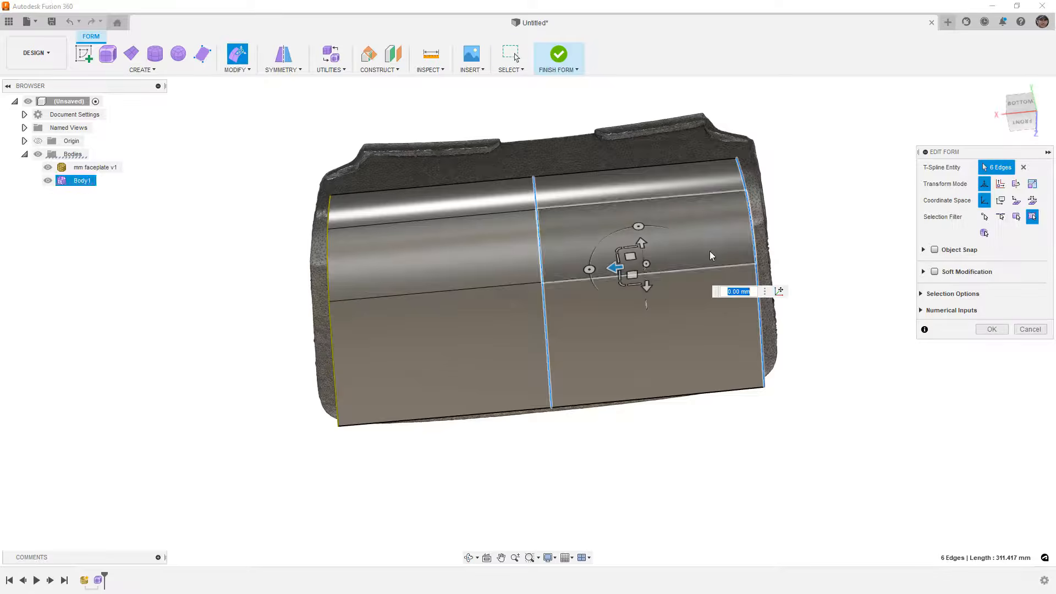
{"action": "left_click", "coordinate": [1018, 103]}
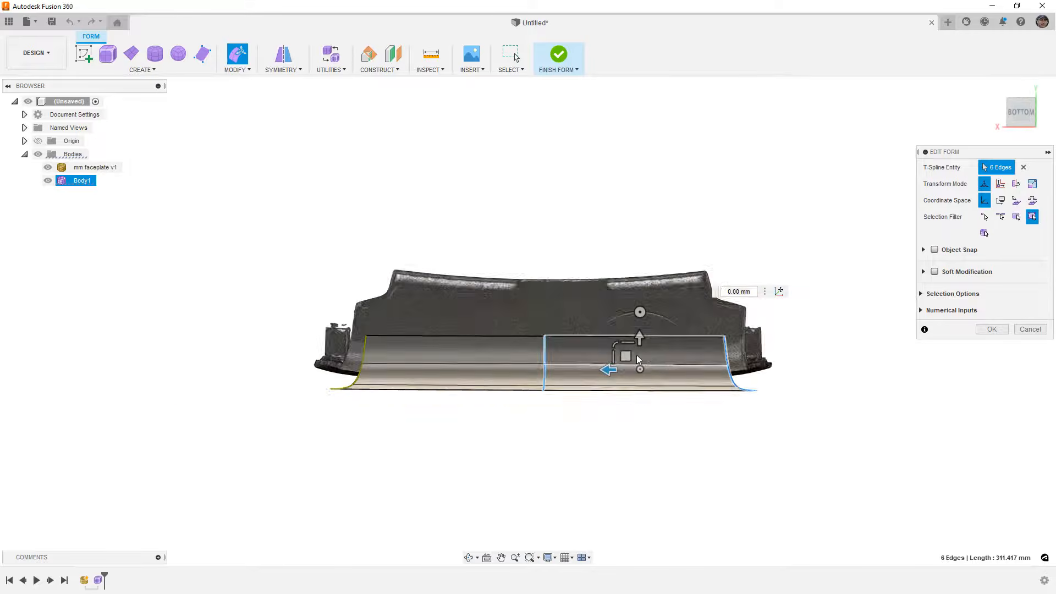
{"action": "scroll", "coordinate": [648, 353], "scroll_direction": "up", "scroll_amount": 3}
{"action": "left_click_drag", "start_coordinate": [632, 355], "coordinate": [627, 361]}
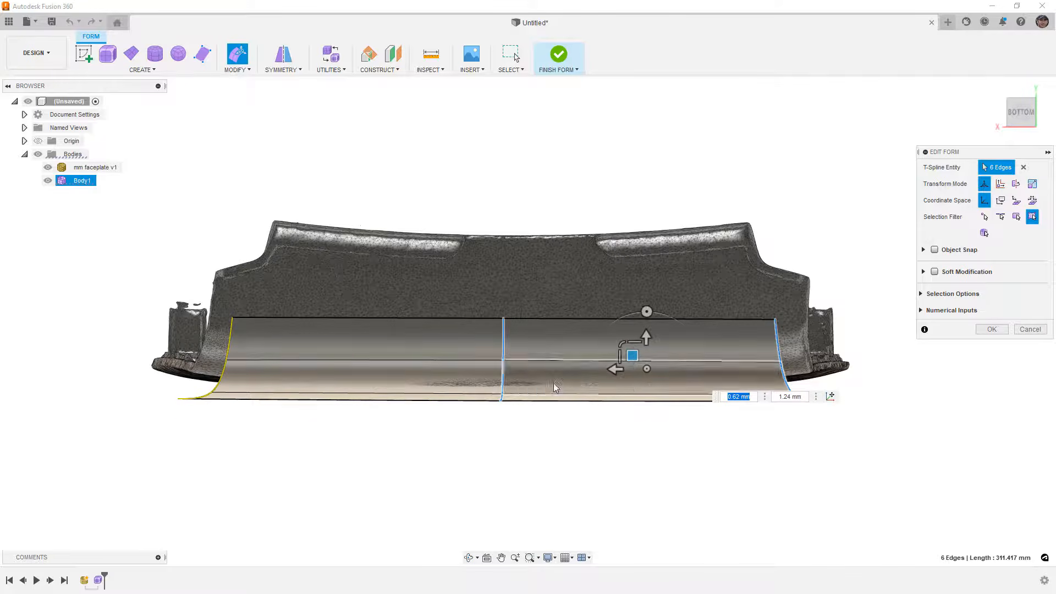
{"action": "left_click", "coordinate": [701, 471]}
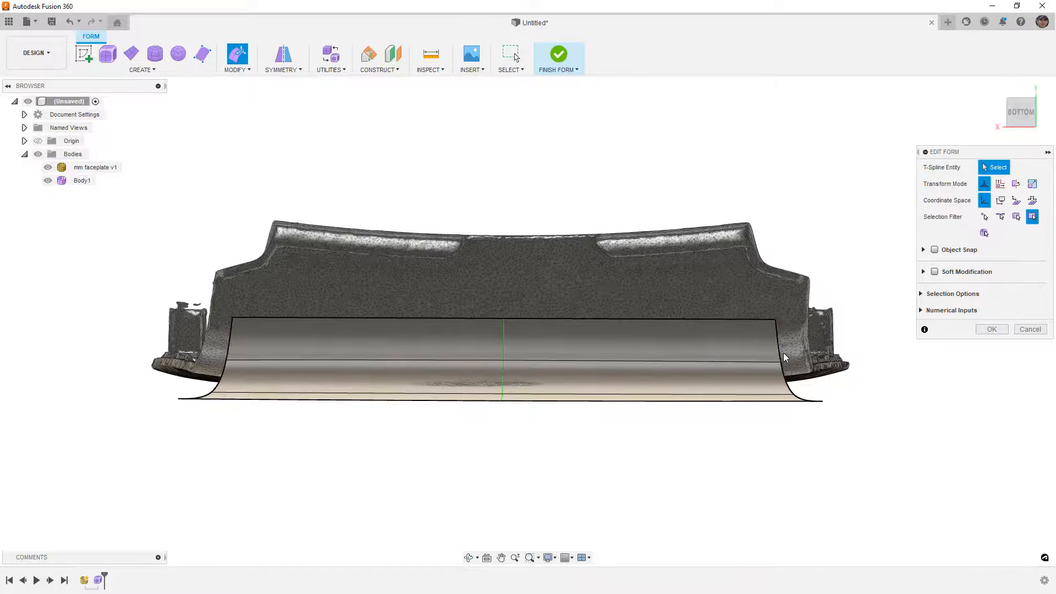
- Move the form body's outer side edge loop back toward the scan in the bottom view so the front surface bows symmetrically
{"action": "double_click", "coordinate": [780, 351]}
{"action": "left_click_drag", "start_coordinate": [779, 353], "coordinate": [776, 339]}
{"action": "middle_click_drag", "start_coordinate": [734, 446], "coordinate": [702, 360], "text": "shift"}
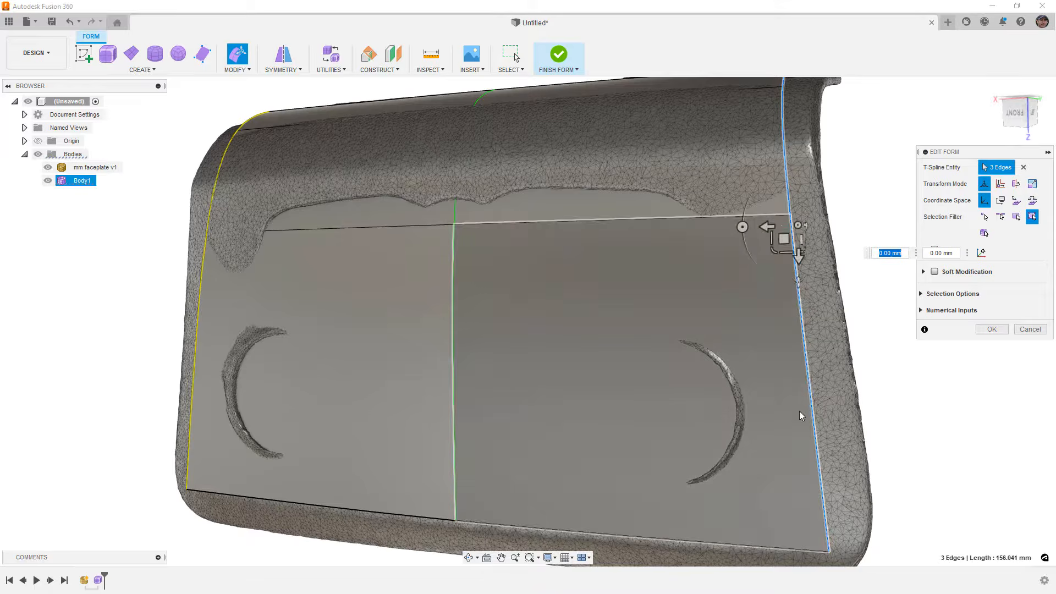
{"action": "scroll", "coordinate": [794, 401], "scroll_direction": "down", "scroll_amount": 2}
{"action": "middle_click_drag", "start_coordinate": [794, 401], "coordinate": [788, 474], "text": "shift"}
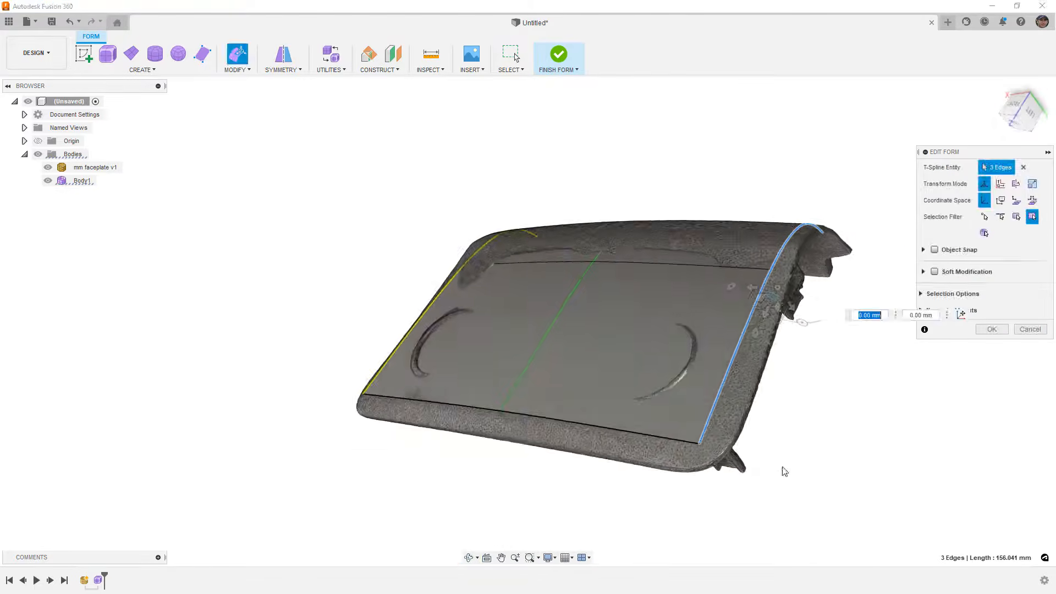
- Move the lower outer corner vertex of the form body about 1.5 mm back toward the scan in the left view
{"action": "left_click", "coordinate": [700, 442]}
{"action": "left_click", "coordinate": [1031, 115]}
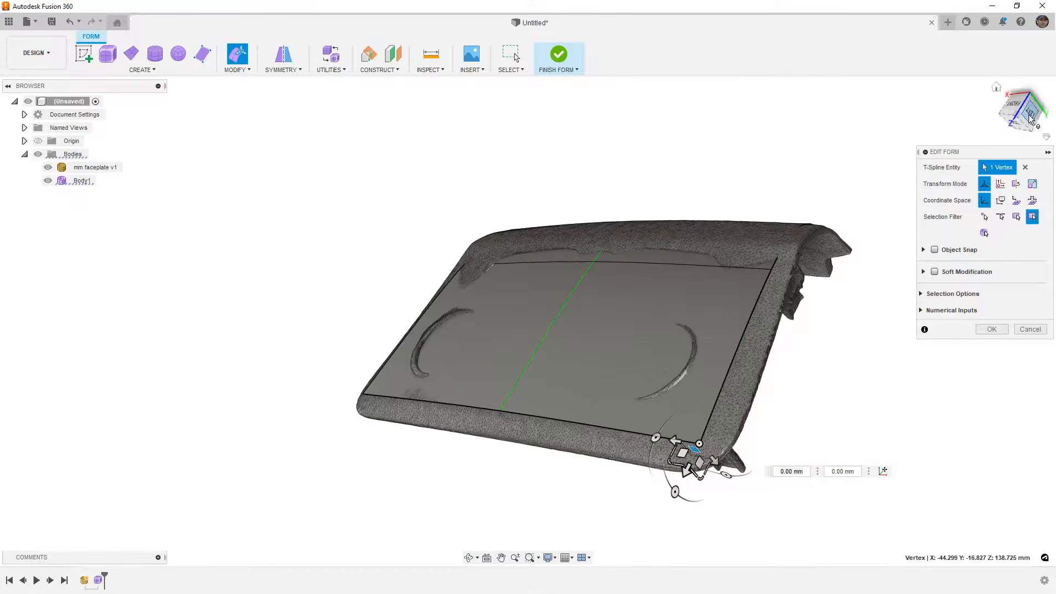
{"action": "left_click_drag", "start_coordinate": [501, 468], "coordinate": [506, 468]}
{"action": "scroll", "coordinate": [485, 440], "scroll_direction": "up", "scroll_amount": 5}
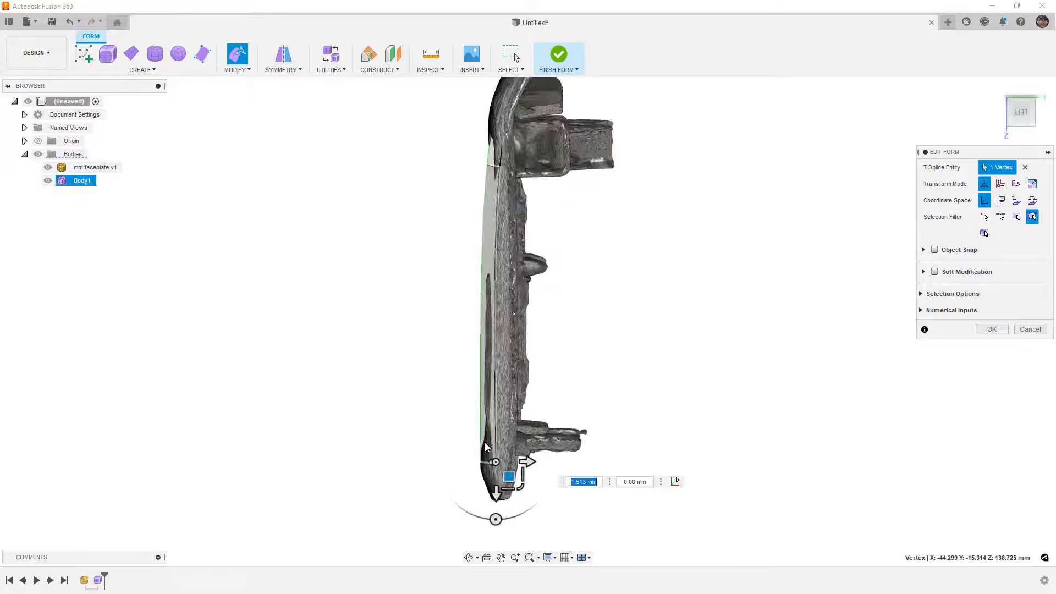
{"action": "scroll", "coordinate": [490, 407], "scroll_direction": "down", "scroll_amount": 4}
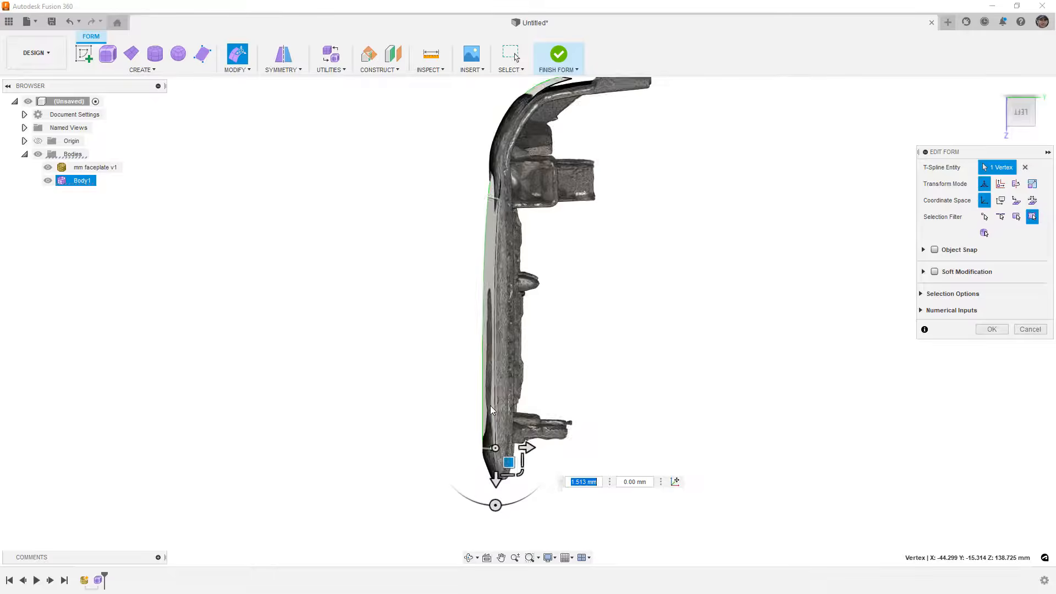
- Move the side vertex where the flat front meets the curve about 0.49 mm back and 0.12 mm vertically toward the scan
{"action": "scroll", "coordinate": [507, 300], "scroll_direction": "up", "scroll_amount": 5}
{"action": "scroll", "coordinate": [507, 297], "scroll_direction": "up", "scroll_amount": 2}
{"action": "left_click", "coordinate": [507, 295]}
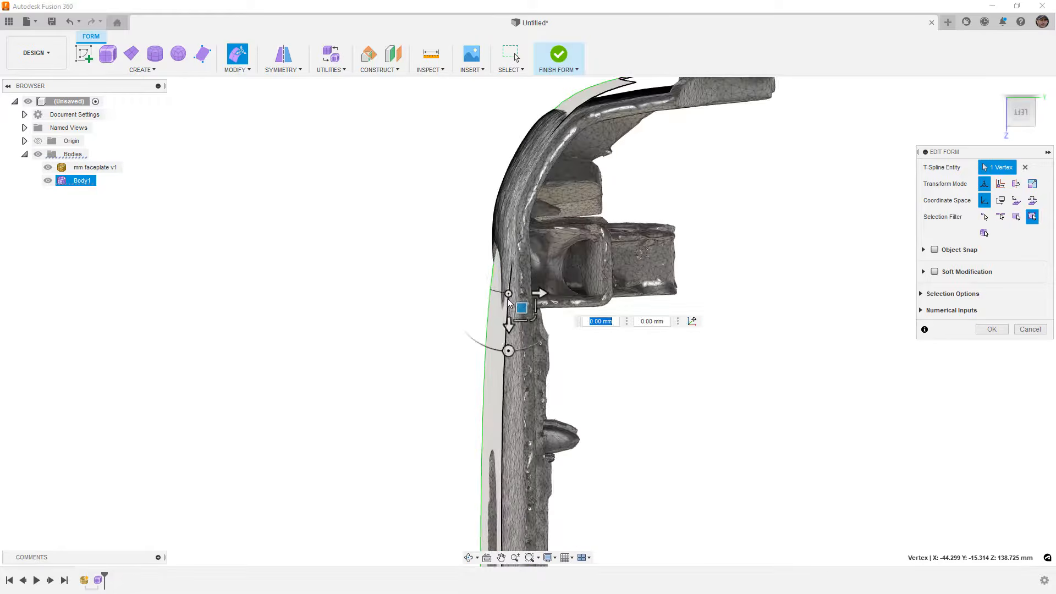
{"action": "left_click_drag", "start_coordinate": [519, 308], "coordinate": [520, 309]}
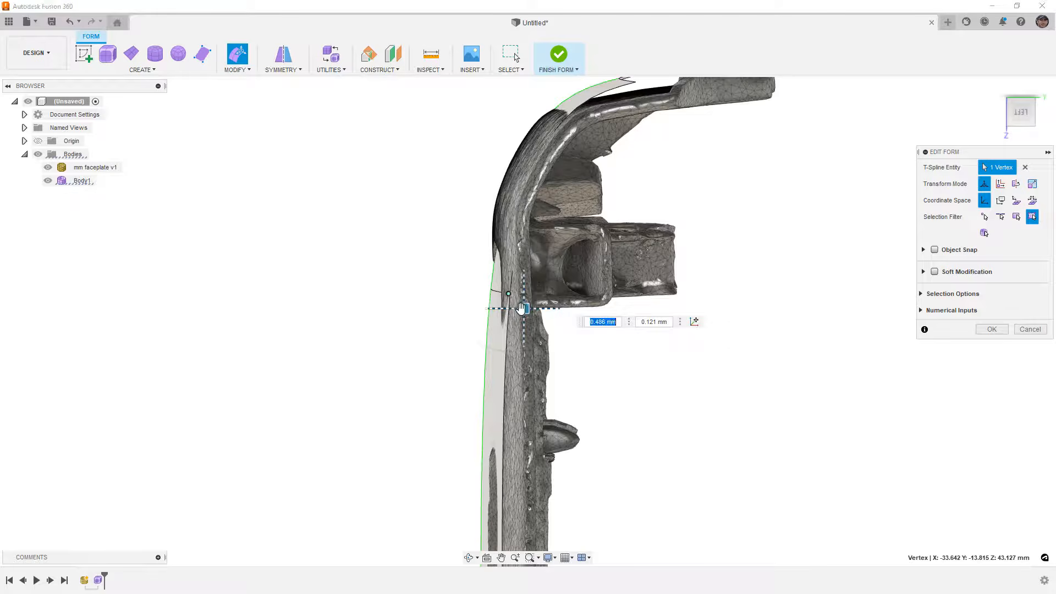
{"action": "scroll", "coordinate": [585, 256], "scroll_direction": "down", "scroll_amount": 2}
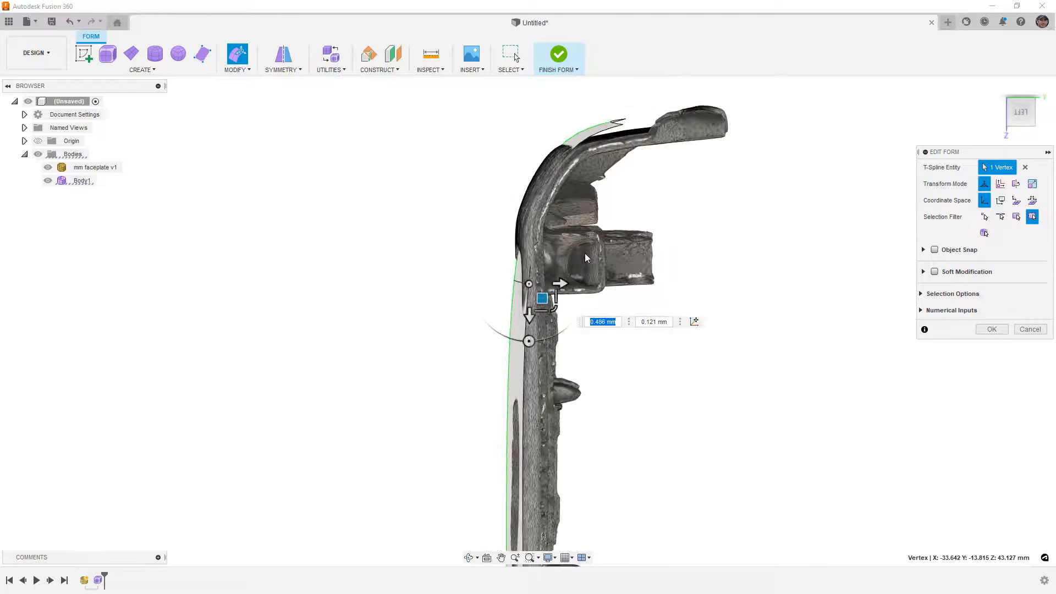
- Move the form body's uppermost edge loop about 3.5 mm down and 0.34 mm sideways in the left view, onto the scan's curved top
{"action": "scroll", "coordinate": [619, 132], "scroll_direction": "up", "scroll_amount": 5}
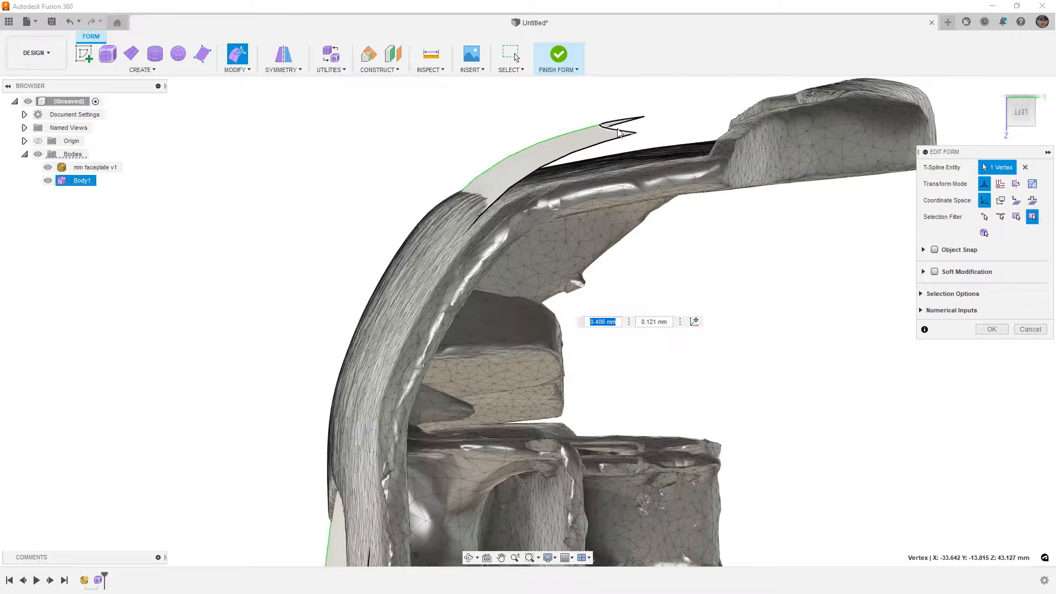
{"action": "double_click", "coordinate": [619, 132]}
{"action": "left_click_drag", "start_coordinate": [642, 140], "coordinate": [645, 176]}
{"action": "left_click_drag", "start_coordinate": [645, 176], "coordinate": [645, 175]}
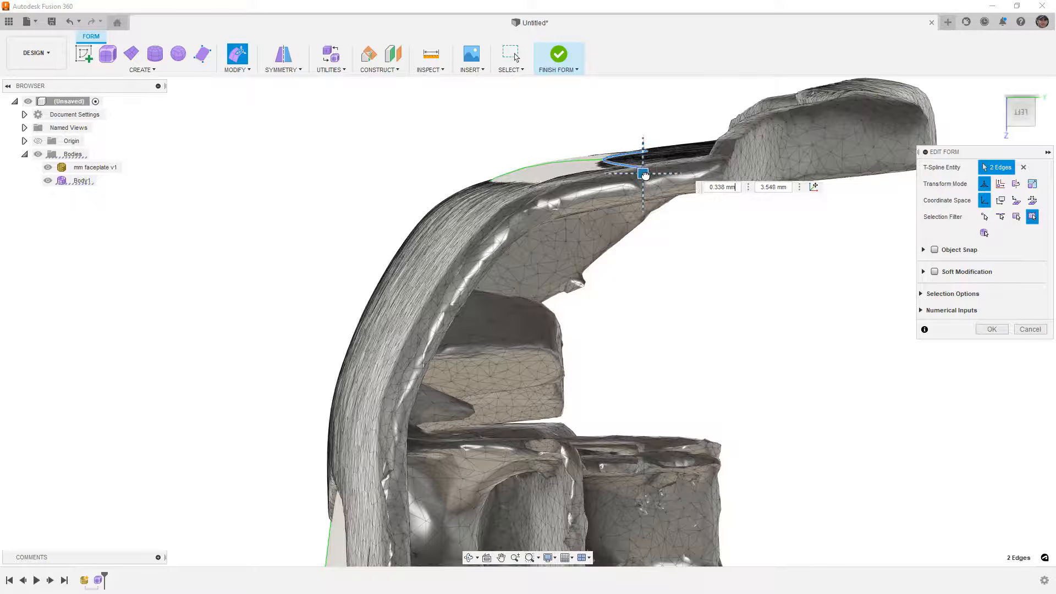
- Adjust the next edge loop on the upper curve to follow the scan's bend and finish Edit Form
{"action": "left_click", "coordinate": [470, 220]}
{"action": "left_click_drag", "start_coordinate": [471, 221], "coordinate": [465, 227]}
{"action": "middle_click_drag", "start_coordinate": [387, 365], "coordinate": [413, 176]}
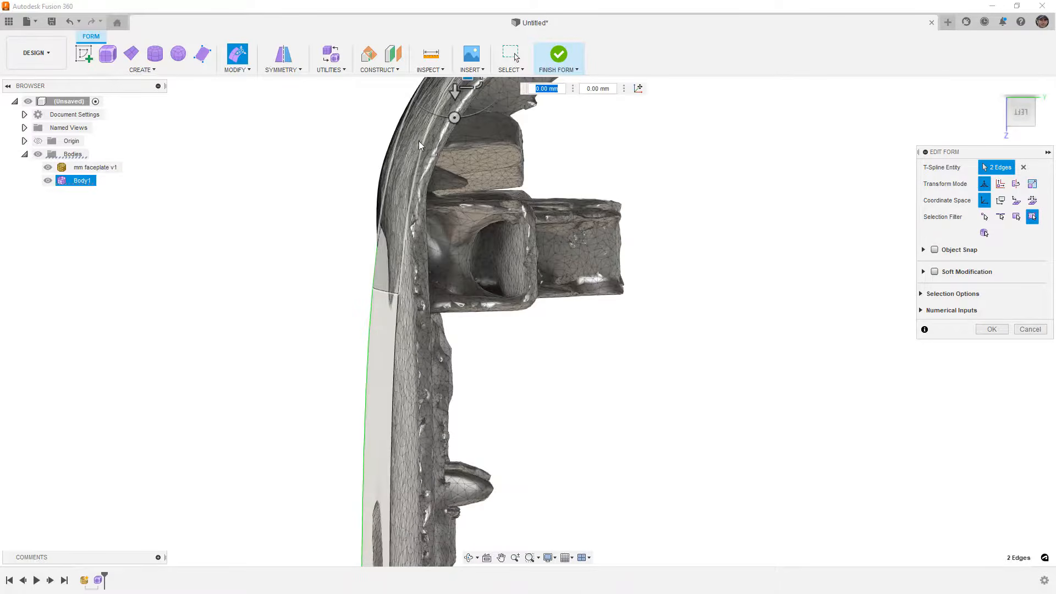
{"action": "scroll", "coordinate": [418, 141], "scroll_direction": "down", "scroll_amount": 5}
{"action": "middle_click_drag", "start_coordinate": [424, 206], "coordinate": [566, 222], "text": "shift"}
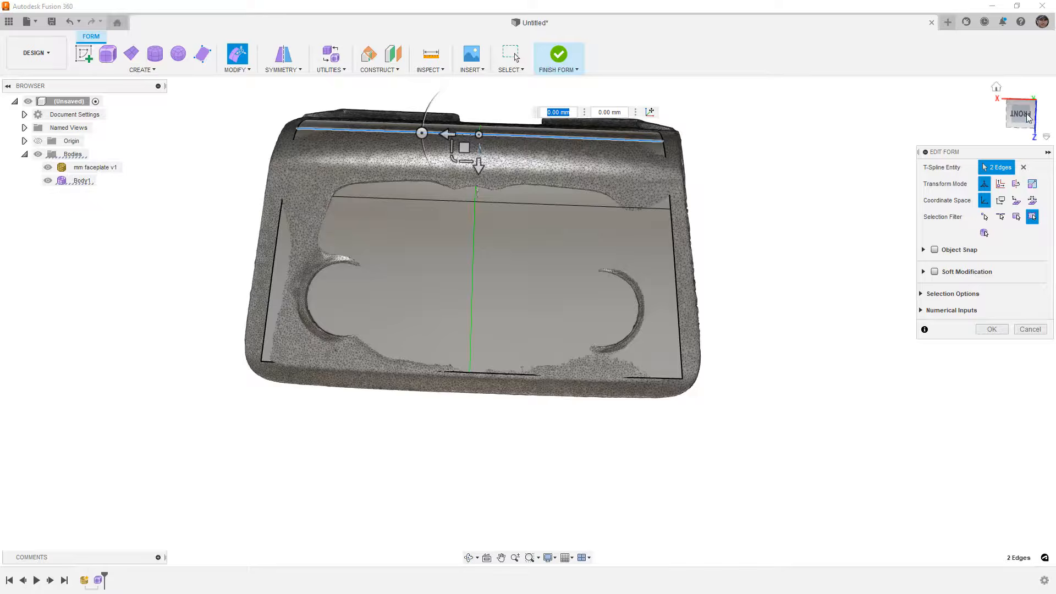
{"action": "middle_click_drag", "start_coordinate": [606, 256], "coordinate": [599, 306]}
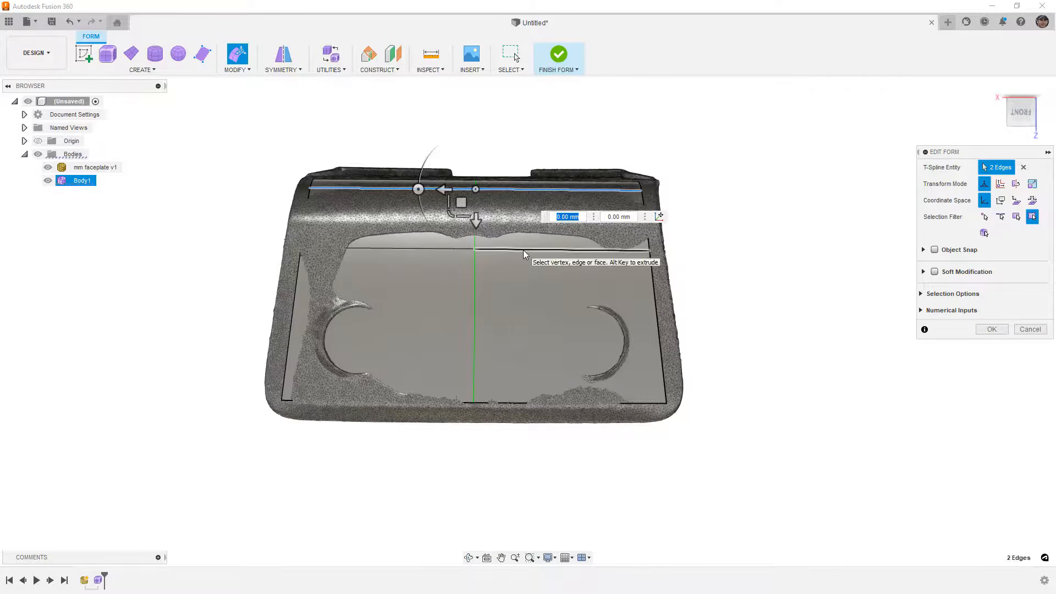
{"action": "left_click", "coordinate": [992, 329]}
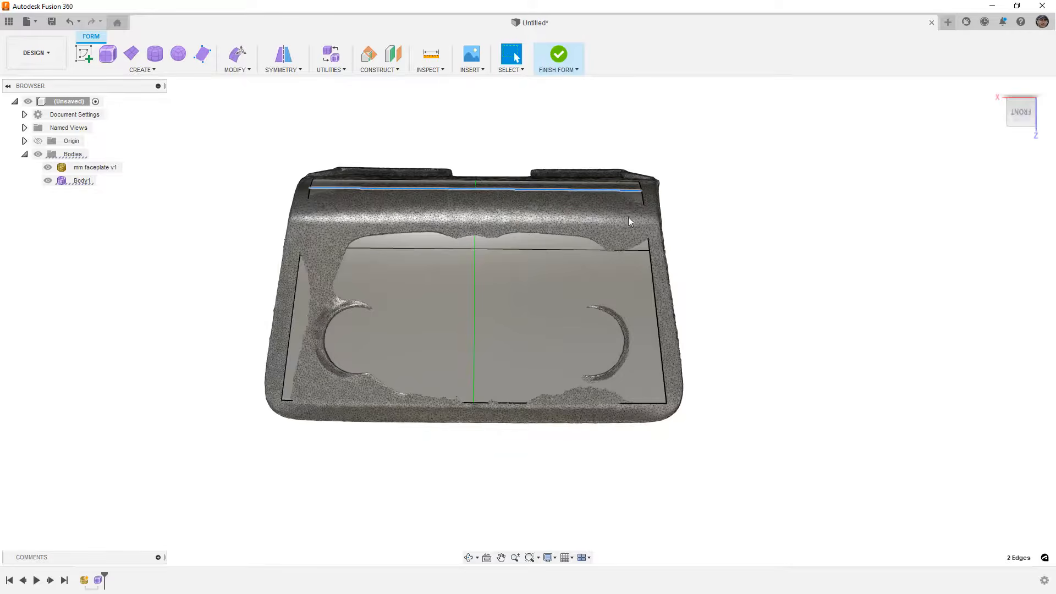
- Insert an edge above the front face's upper edge loop with Exact mode, Single side and location -0.5
{"action": "double_click", "coordinate": [510, 249]}
{"action": "left_click", "coordinate": [237, 66]}
{"action": "left_click", "coordinate": [245, 106]}
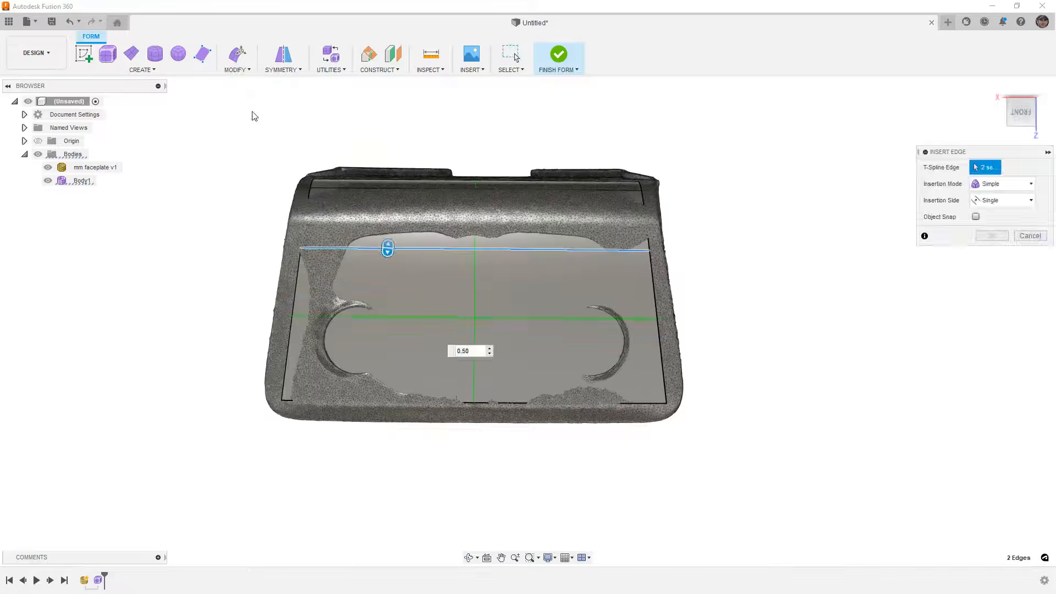
{"action": "type", "text": "-.5"}
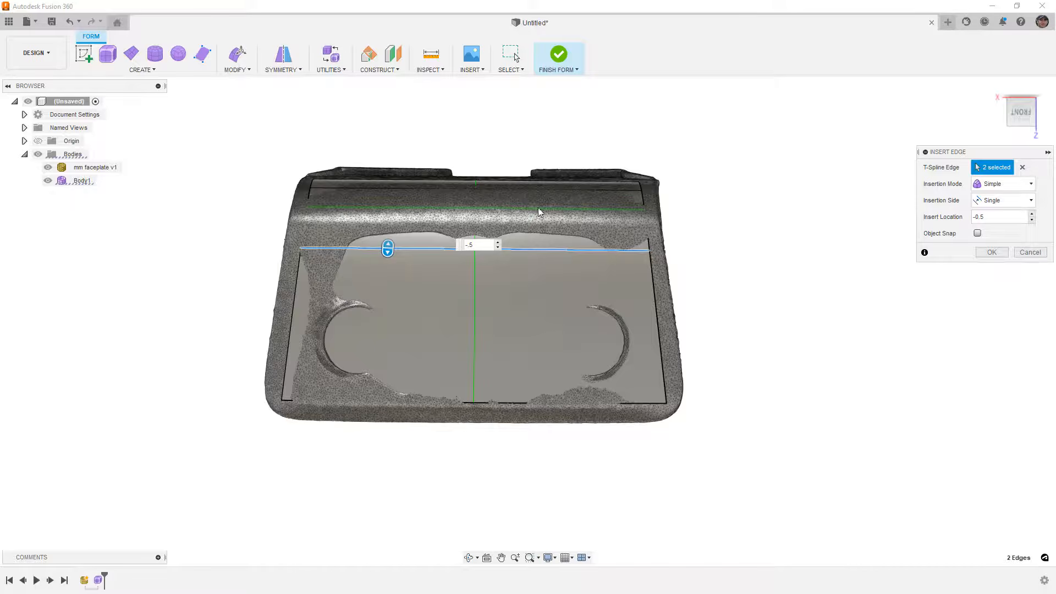
{"action": "left_click", "coordinate": [1009, 184]}
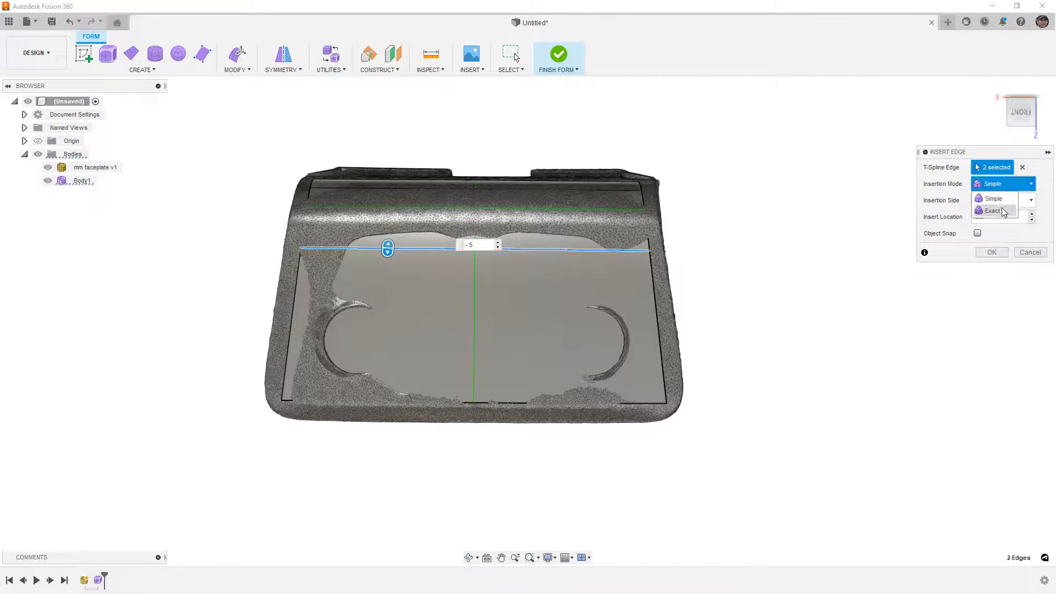
{"action": "left_click", "coordinate": [1002, 207]}
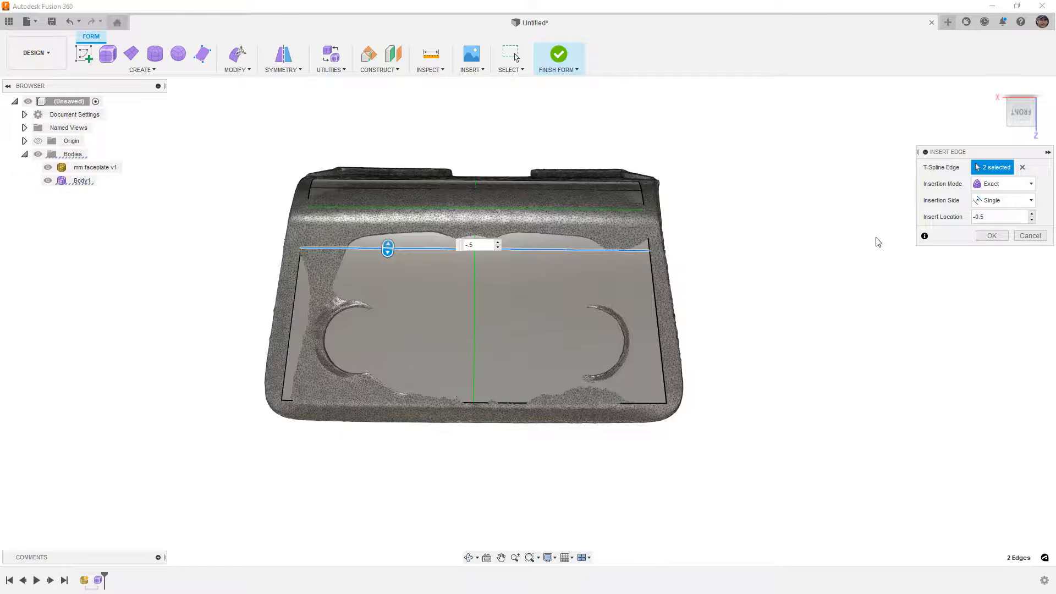
{"action": "left_click", "coordinate": [992, 237]}
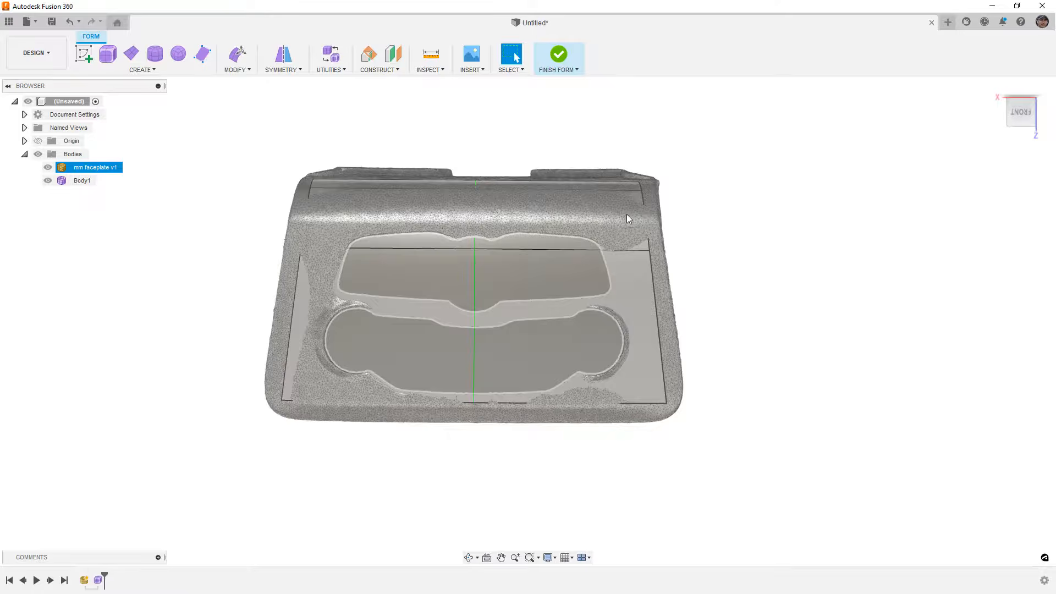
- Use Edit Form to move the inserted edge loop about 2.6 mm outward and 1.15 mm vertically, then check the fit against the scan
{"action": "left_click", "coordinate": [626, 209]}
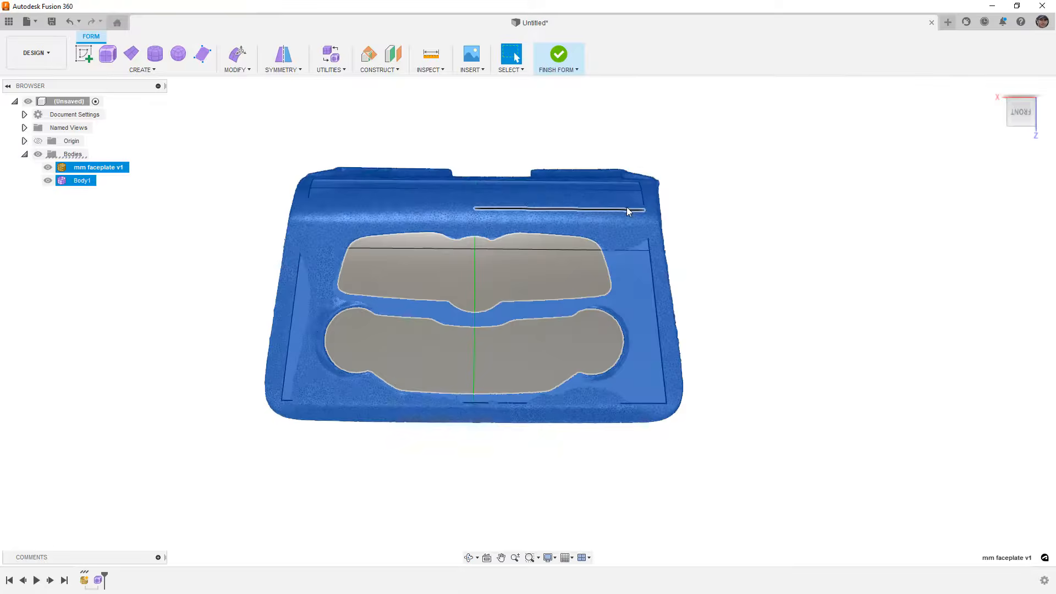
{"action": "double_click", "coordinate": [627, 210]}
{"action": "left_click", "coordinate": [237, 53]}
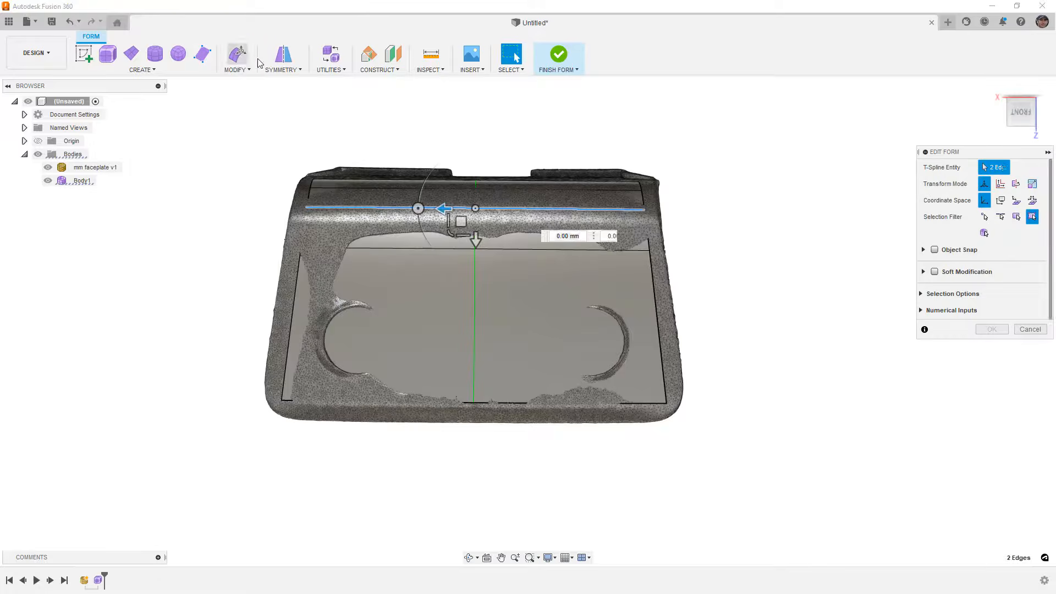
{"action": "middle_click_drag", "start_coordinate": [589, 233], "coordinate": [473, 203], "text": "shift"}
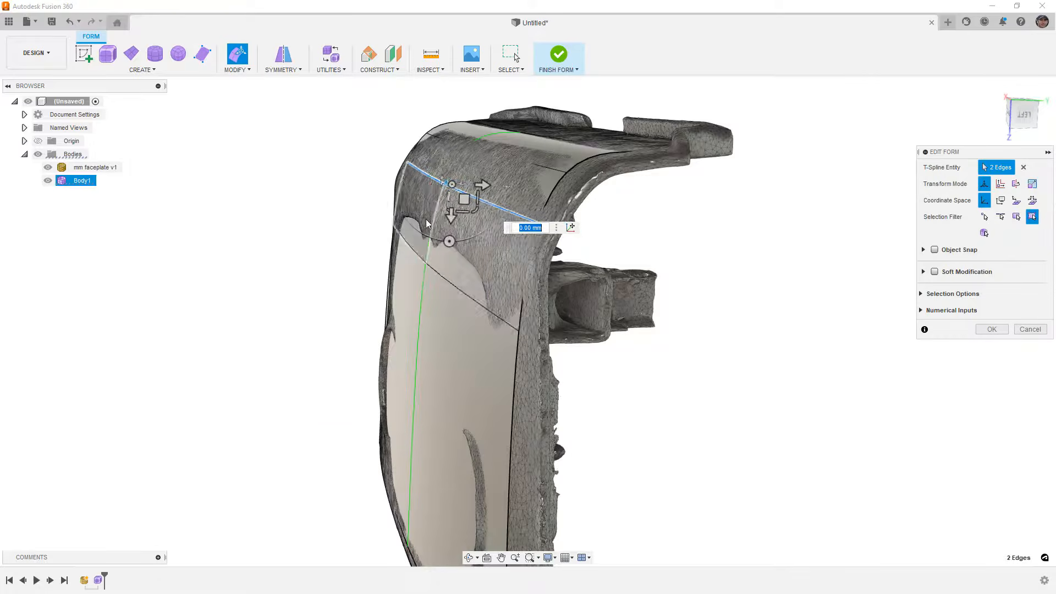
{"action": "left_click_drag", "start_coordinate": [465, 199], "coordinate": [459, 200]}
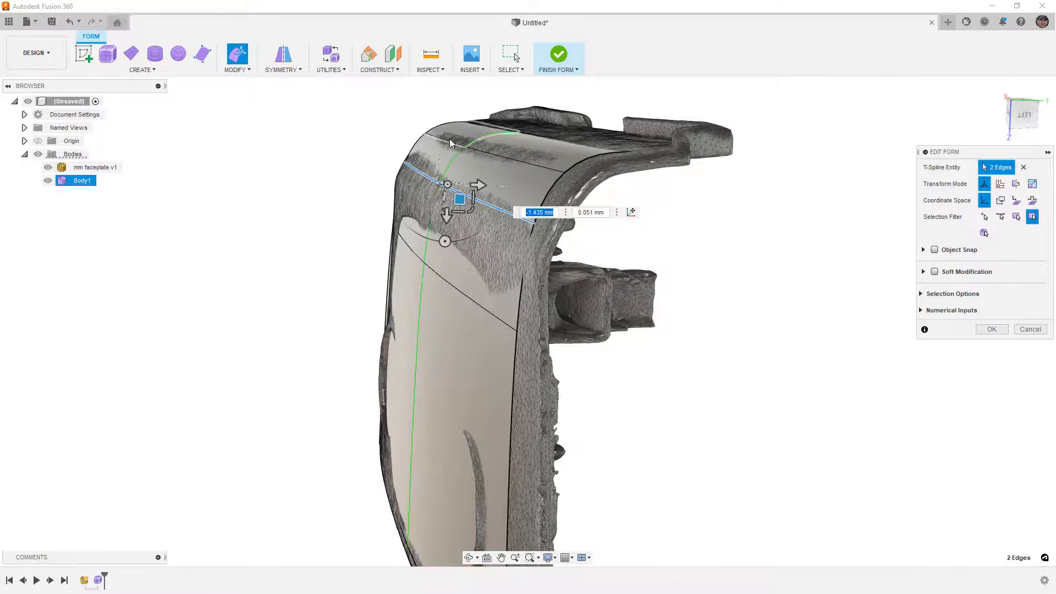
{"action": "left_click_drag", "start_coordinate": [459, 199], "coordinate": [456, 200]}
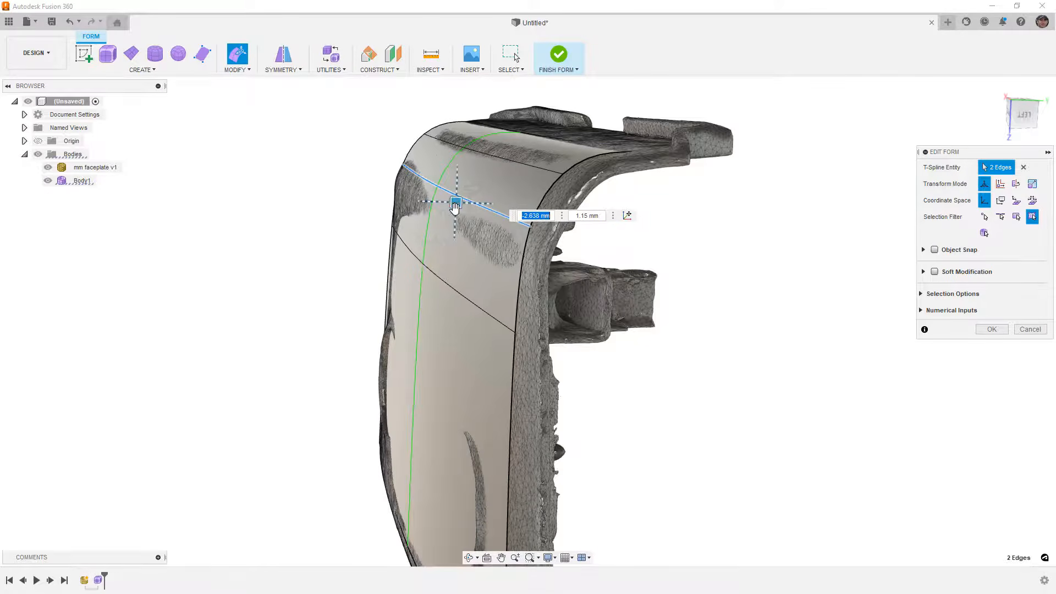
{"action": "middle_click_drag", "start_coordinate": [503, 243], "coordinate": [552, 290], "text": "shift"}
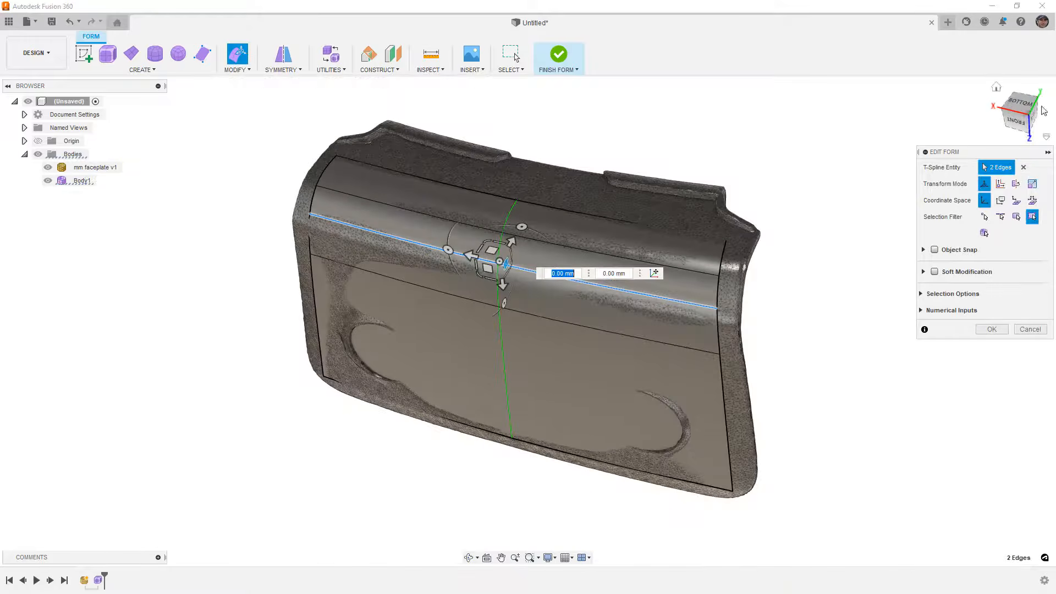
{"action": "left_click", "coordinate": [1021, 103]}
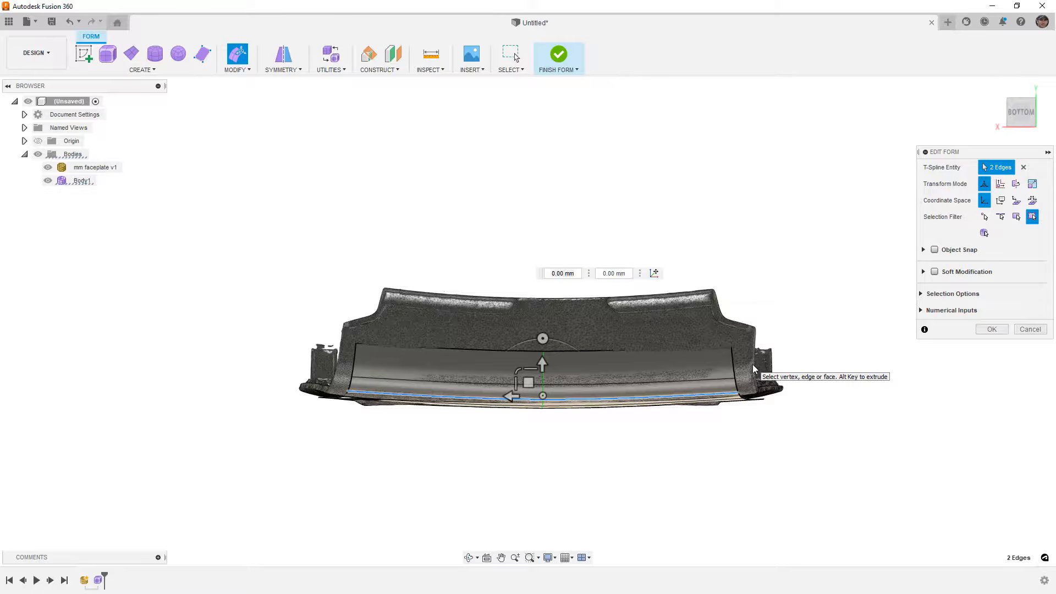
{"action": "scroll", "coordinate": [716, 407], "scroll_direction": "up", "scroll_amount": 3}
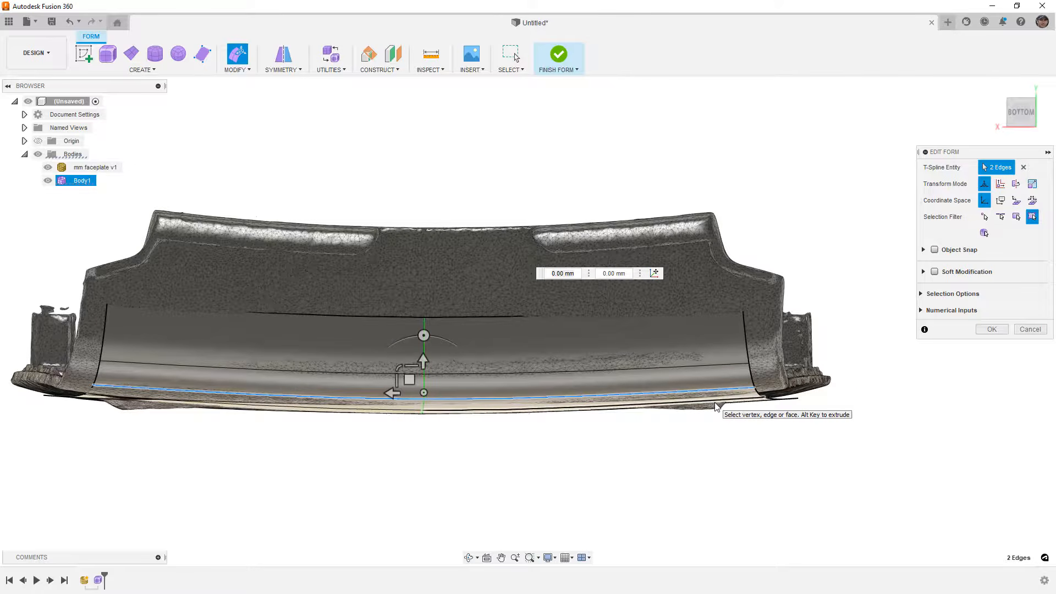
{"action": "middle_click_drag", "start_coordinate": [745, 412], "coordinate": [681, 358], "text": "shift"}
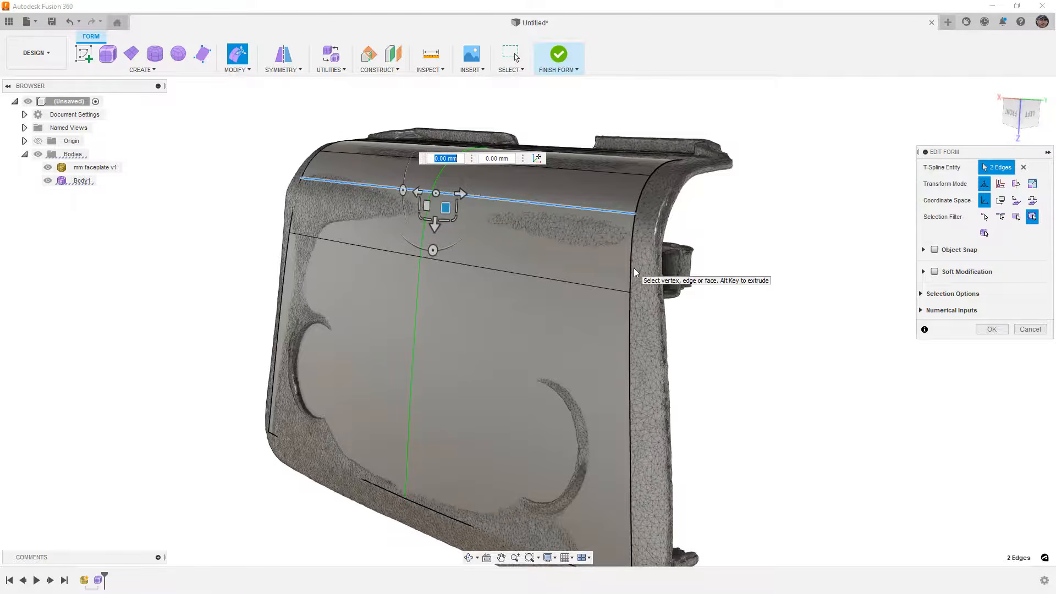
- Extrude the form's rear top edge about 38.5 mm backward and 3.6 mm upward in the left view, continuing the surface past the scan's clips
{"action": "middle_click_drag", "start_coordinate": [617, 277], "coordinate": [604, 279], "text": "shift"}
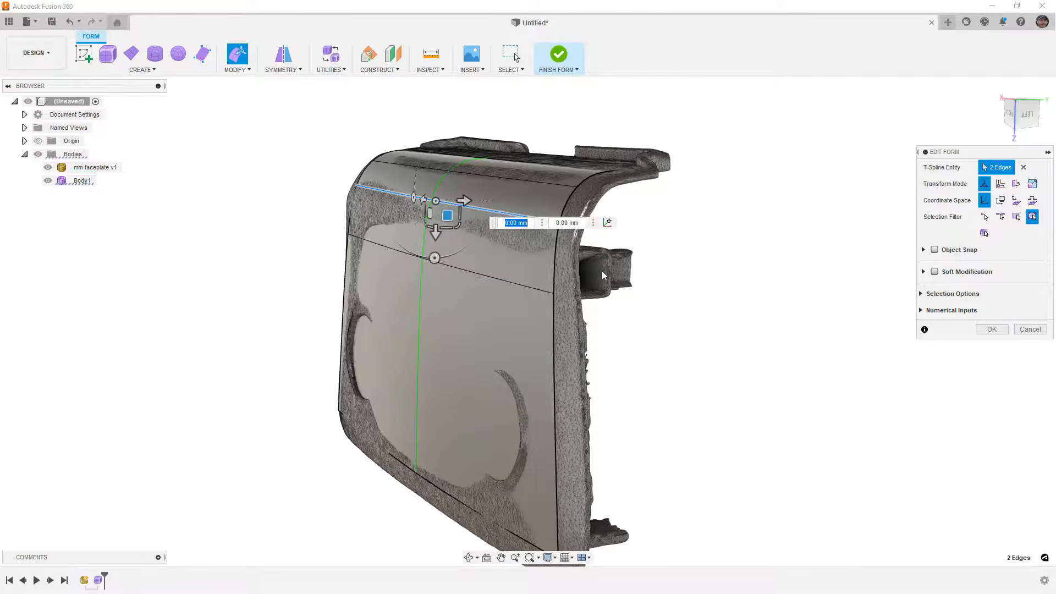
{"action": "scroll", "coordinate": [602, 266], "scroll_direction": "down", "scroll_amount": 2}
{"action": "mouse_move", "coordinate": [562, 320]}
{"action": "middle_mouse_down", "text": "shift"}
{"action": "mouse_move", "coordinate": [596, 320]}
{"action": "mouse_move", "coordinate": [573, 311]}
{"action": "middle_mouse_up", "text": "shift"}
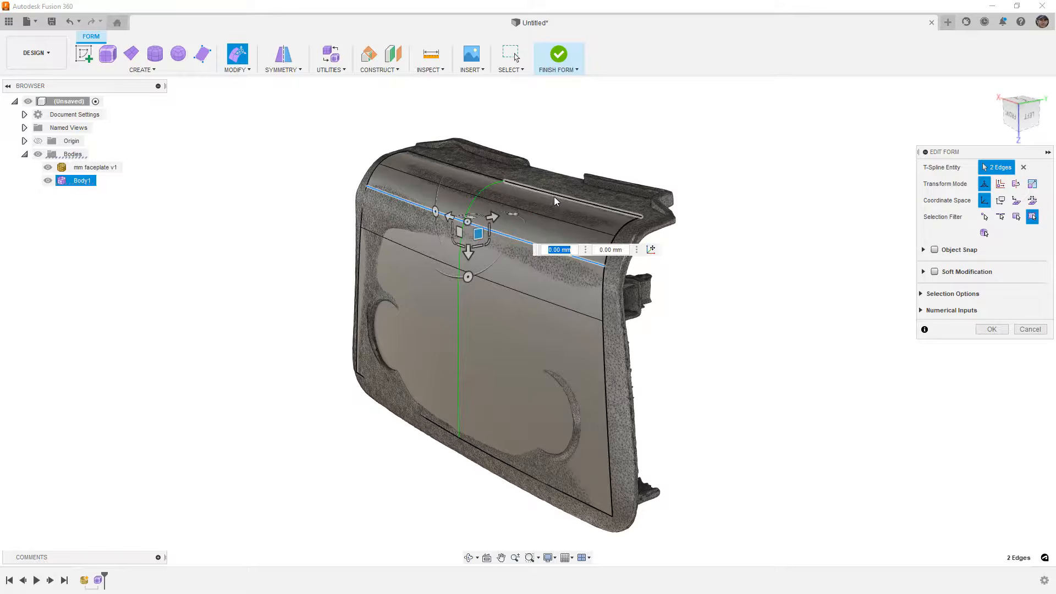
{"action": "scroll", "coordinate": [736, 231], "scroll_direction": "up", "scroll_amount": 3}
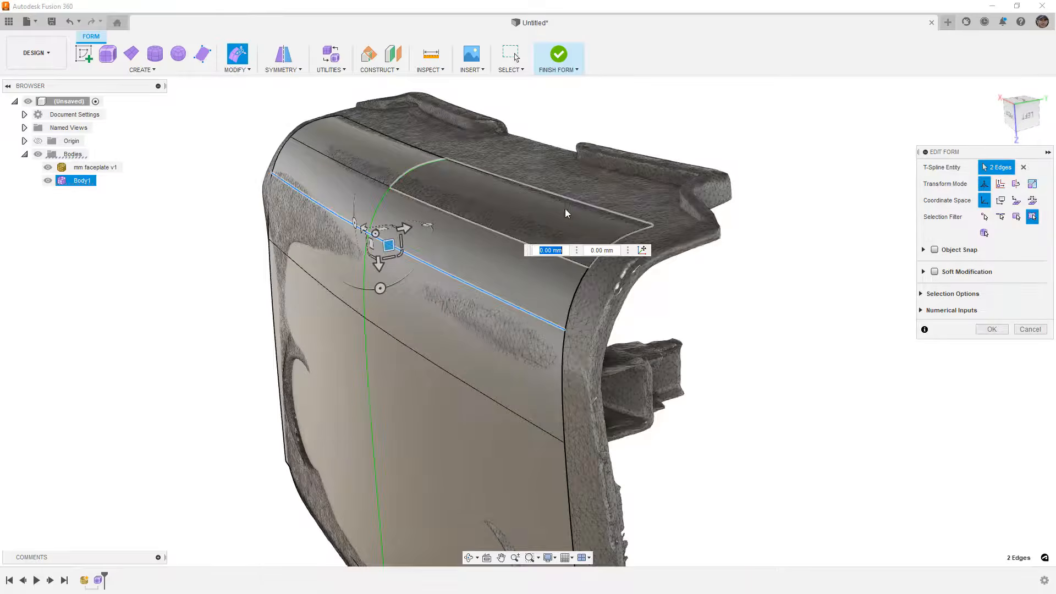
{"action": "double_click", "coordinate": [580, 205]}
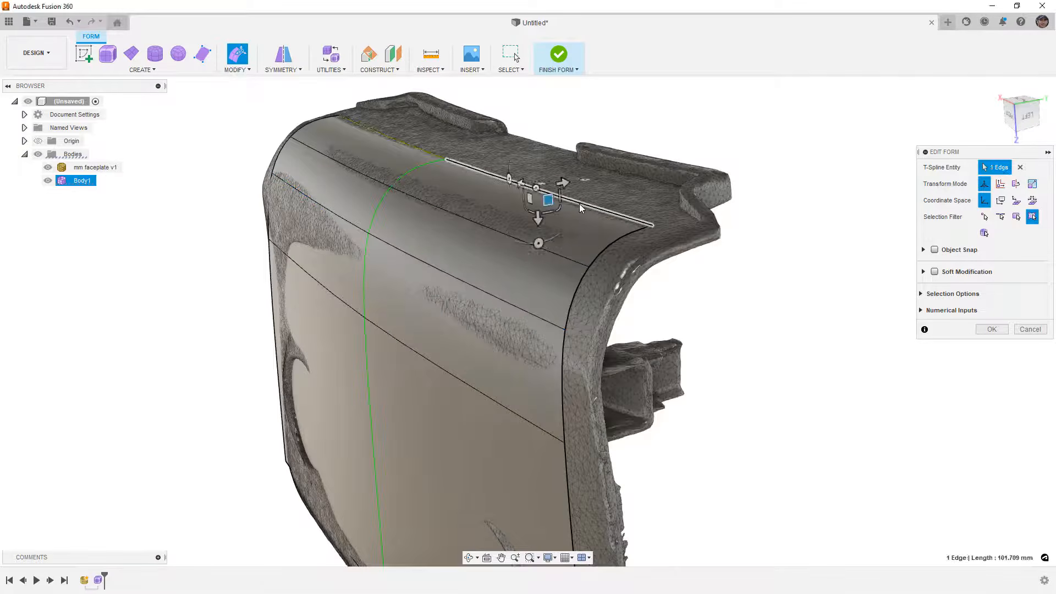
{"action": "left_click", "coordinate": [1029, 116]}
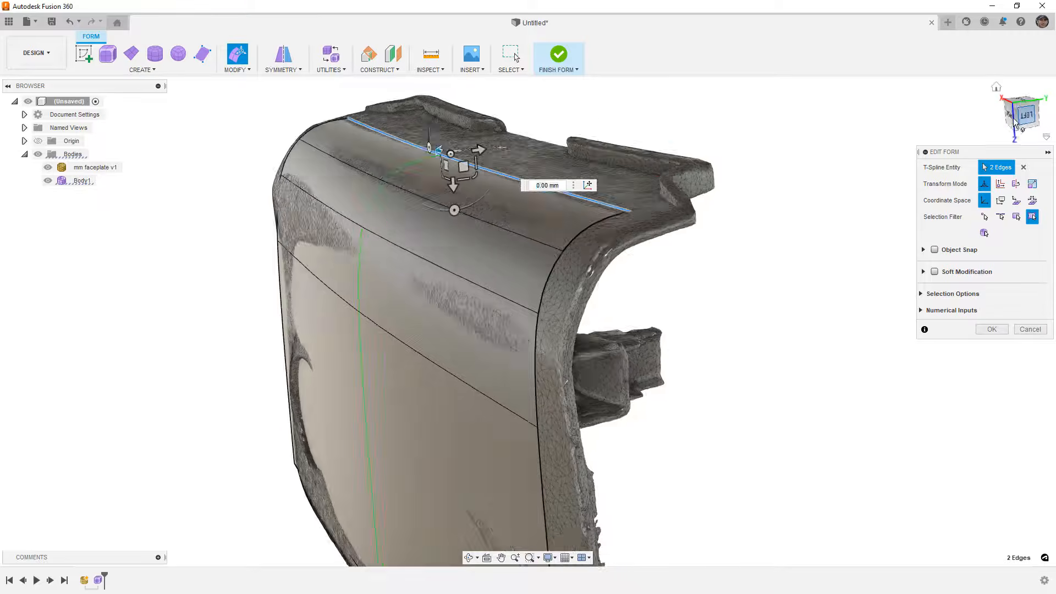
{"action": "scroll", "coordinate": [467, 262], "scroll_direction": "up", "scroll_amount": 1}
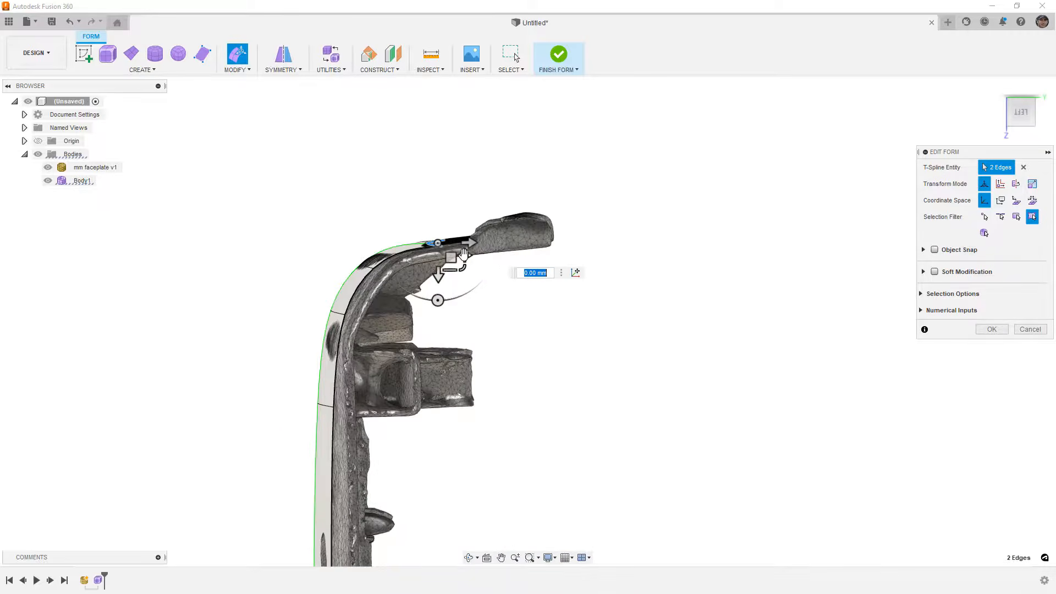
{"action": "left_click_drag", "start_coordinate": [451, 259], "coordinate": [592, 243]}
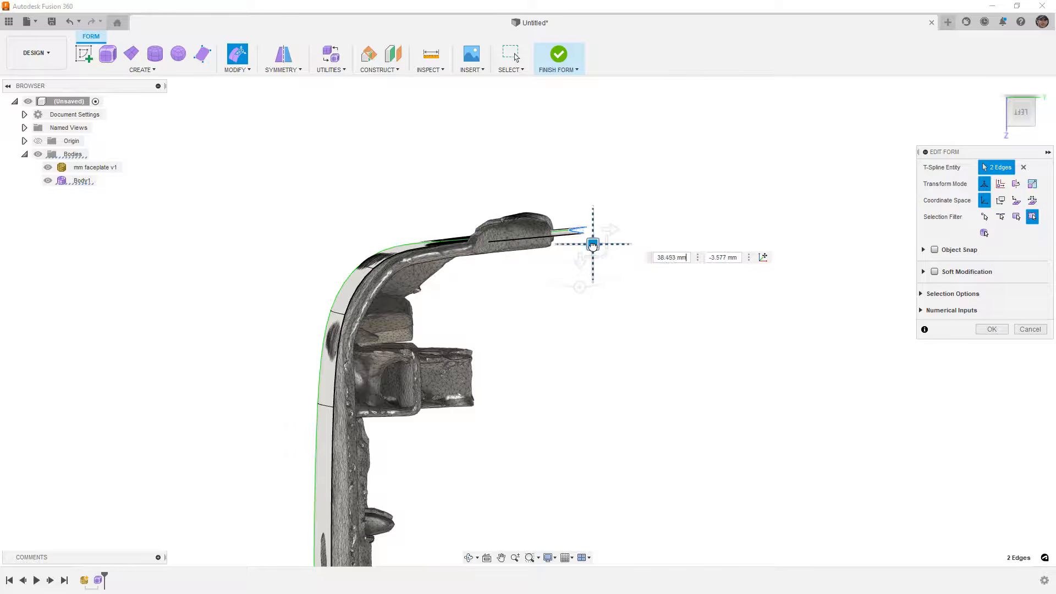
- Move the extruded rear top edge about 1.55 mm further upward
{"action": "middle_click_drag", "start_coordinate": [441, 294], "coordinate": [444, 312], "text": "shift"}
{"action": "scroll", "coordinate": [444, 312], "scroll_direction": "down", "scroll_amount": 3}
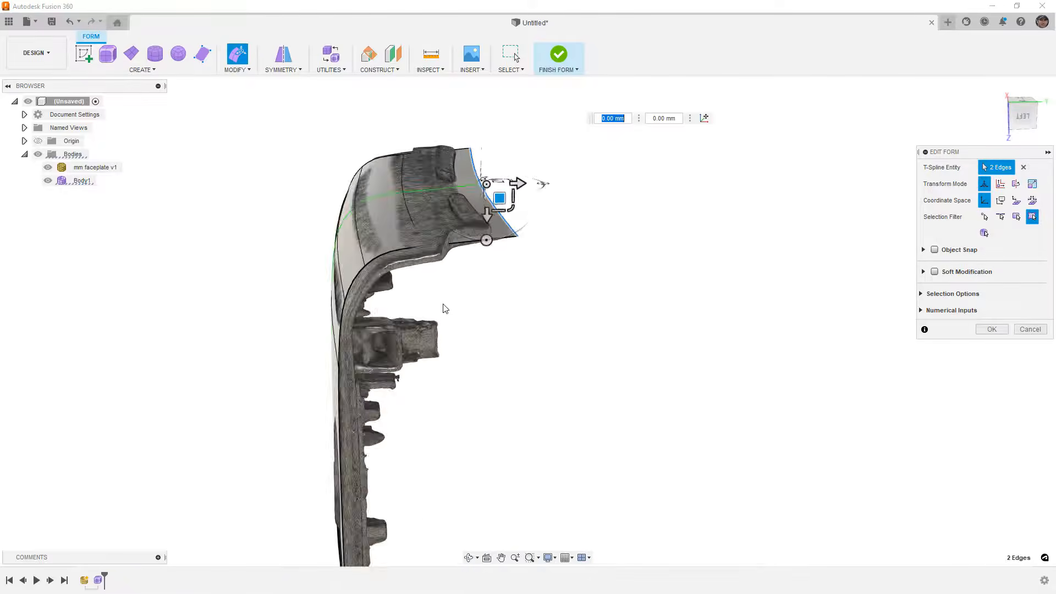
{"action": "left_click_drag", "start_coordinate": [493, 220], "coordinate": [491, 214]}
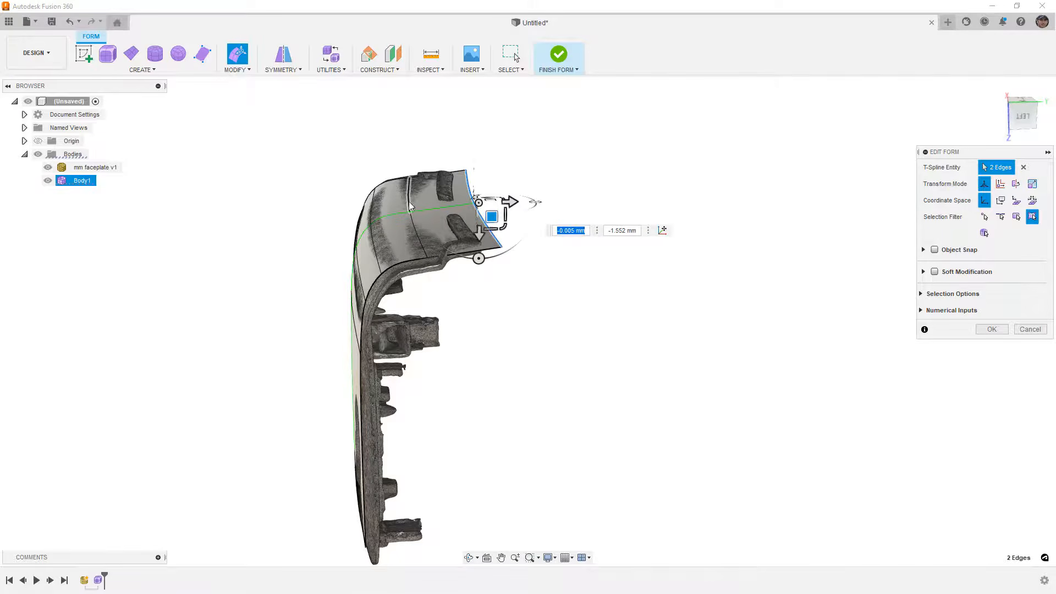
- Extrude the form's side edge loop outward in the front view, beyond the scan's side on both symmetric halves
{"action": "middle_click_drag", "start_coordinate": [427, 285], "coordinate": [500, 264], "text": "shift"}
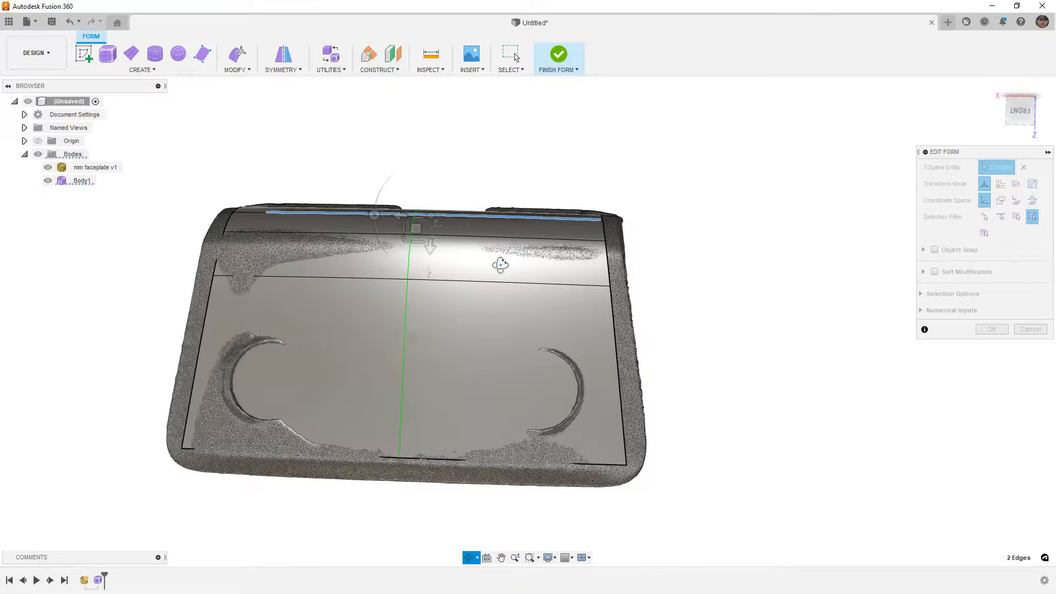
{"action": "double_click", "coordinate": [621, 417]}
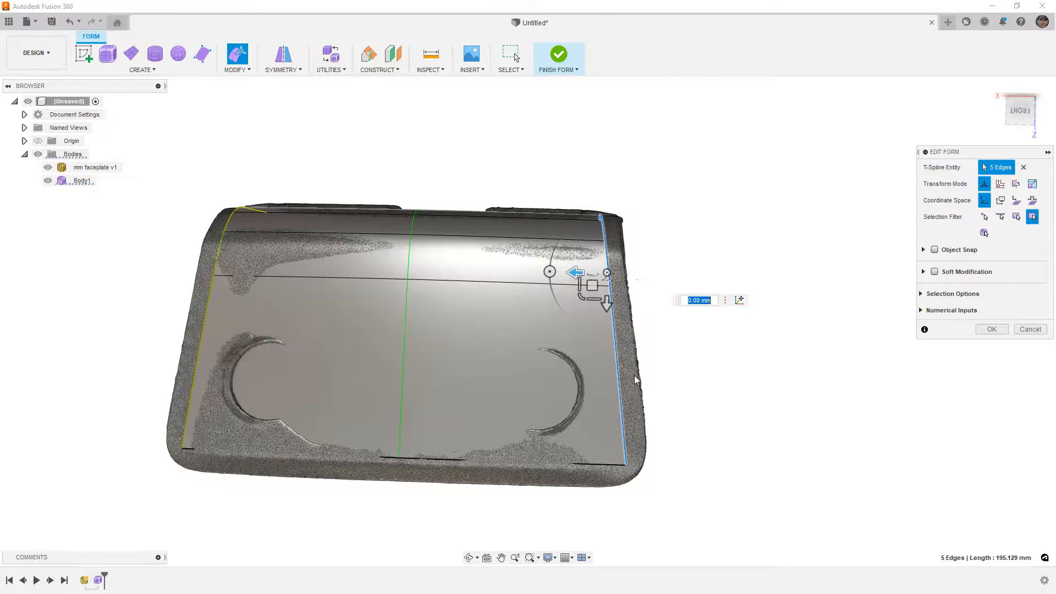
{"action": "left_click_drag", "start_coordinate": [592, 285], "coordinate": [714, 287]}
- Move the extruded side edges about 3.4 mm backward in the bottom view to follow the bow, then check the fit against the scan
{"action": "middle_click_drag", "start_coordinate": [742, 207], "coordinate": [745, 273], "text": "shift"}
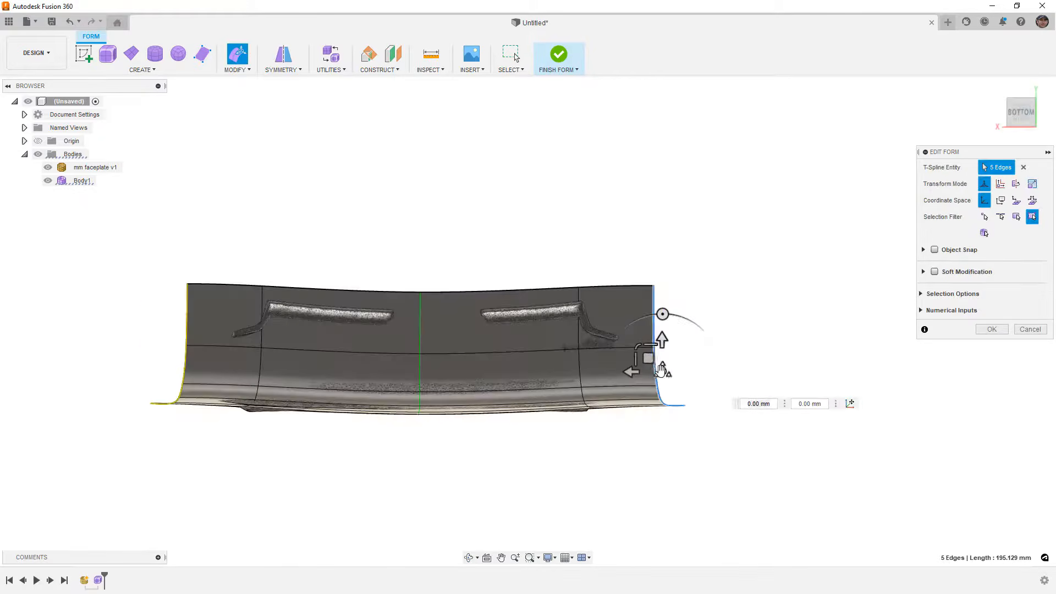
{"action": "left_click_drag", "start_coordinate": [648, 359], "coordinate": [648, 354]}
{"action": "left_click_drag", "start_coordinate": [649, 353], "coordinate": [649, 353]}
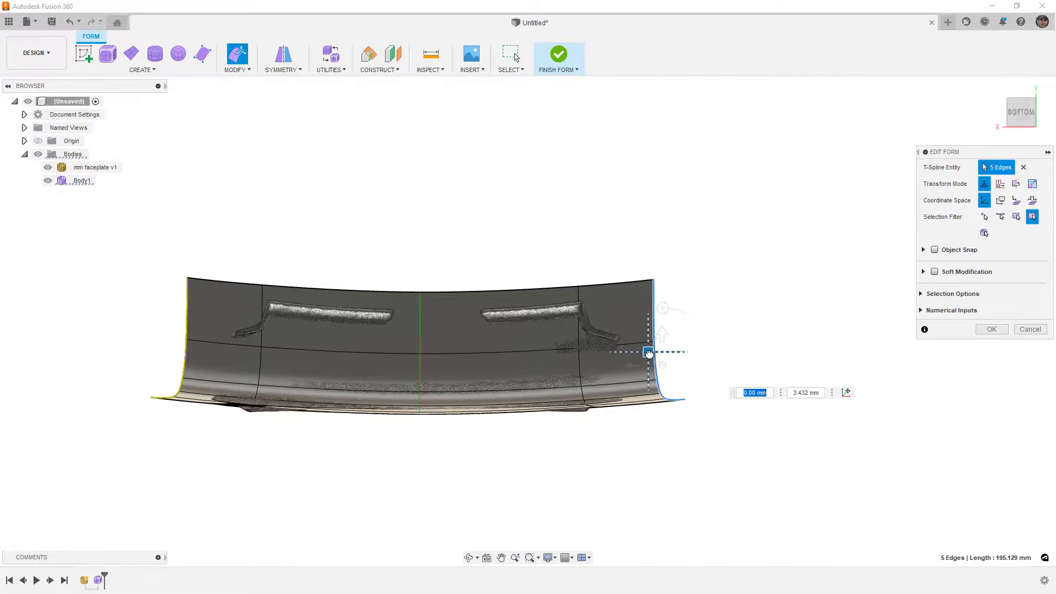
{"action": "middle_click_drag", "start_coordinate": [631, 473], "coordinate": [615, 329], "text": "shift"}
{"action": "scroll", "coordinate": [564, 253], "scroll_direction": "up", "scroll_amount": 4}
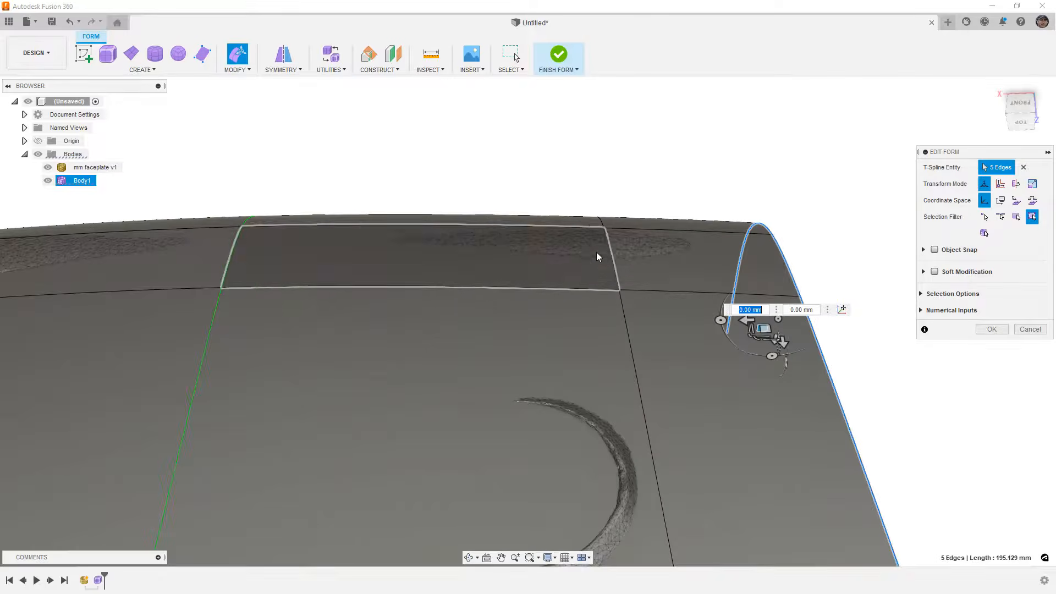
{"action": "scroll", "coordinate": [615, 256], "scroll_direction": "down", "scroll_amount": 5}
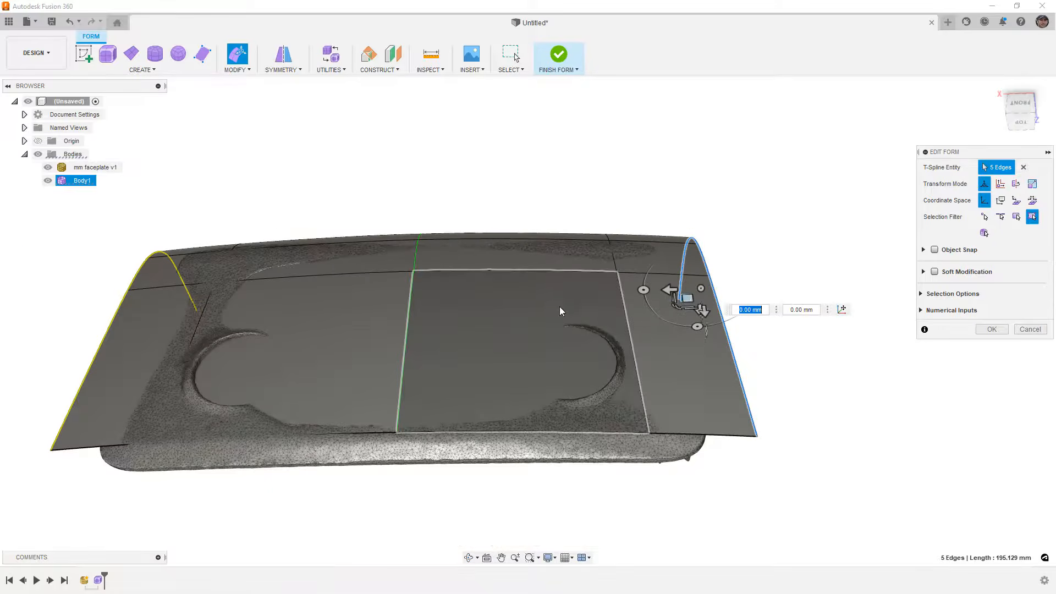
- Extrude the form's bottom edge loop downward and slightly backward in the left view, past the scan's lower lip
{"action": "double_click", "coordinate": [721, 439]}
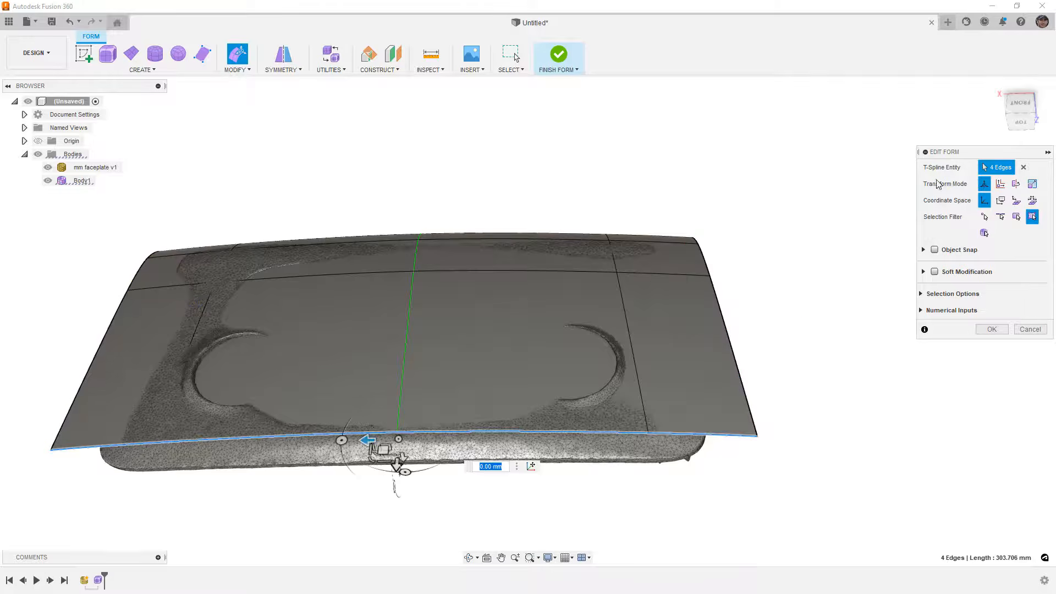
{"action": "left_click", "coordinate": [1030, 104]}
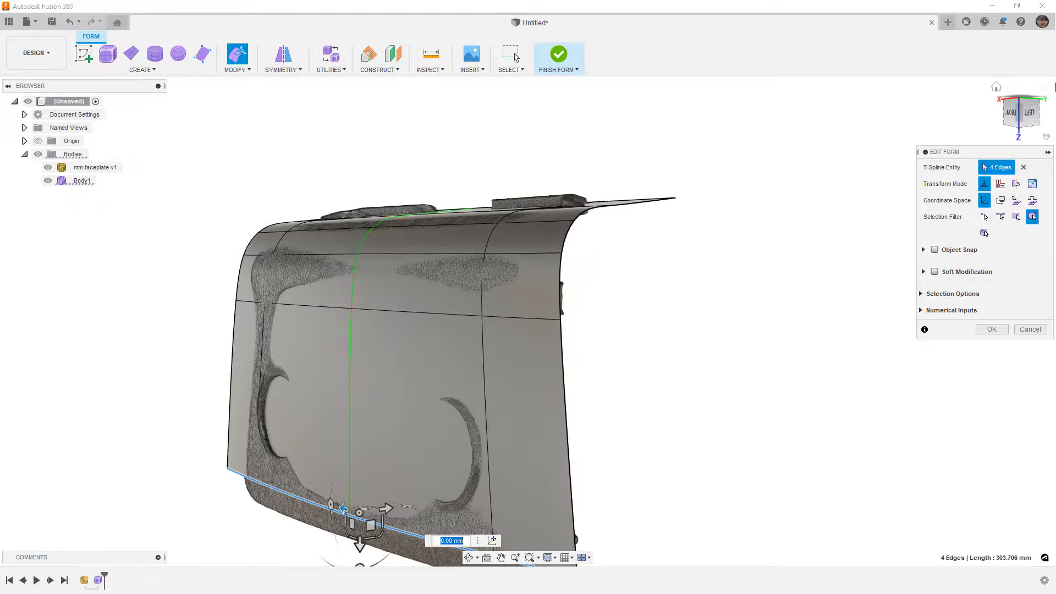
{"action": "left_click", "coordinate": [1024, 119]}
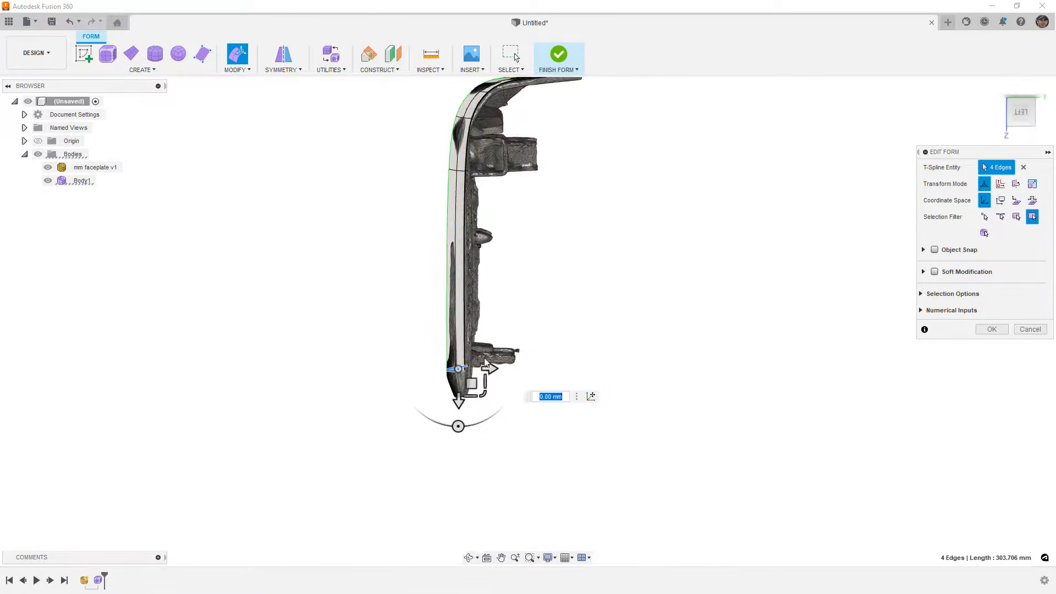
{"action": "left_click_drag", "start_coordinate": [491, 368], "coordinate": [510, 427]}
- Move the edge loop at the lower bend about 0.7 mm forward and 0.28 mm down in the left view
{"action": "middle_click_drag", "start_coordinate": [492, 369], "coordinate": [467, 332], "text": "shift"}
{"action": "double_click", "coordinate": [654, 406]}
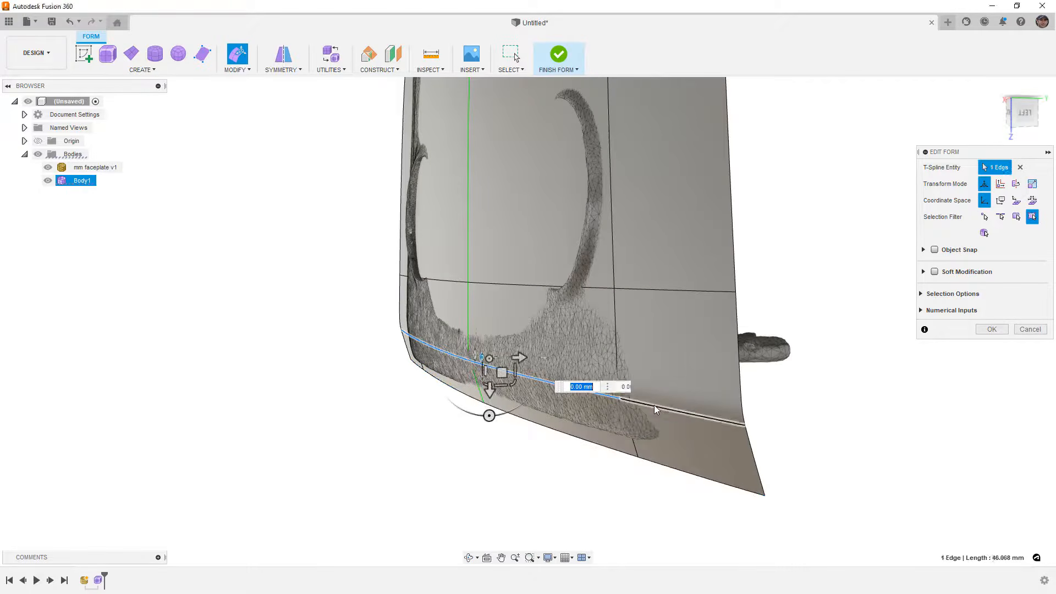
{"action": "left_click", "coordinate": [1024, 113]}
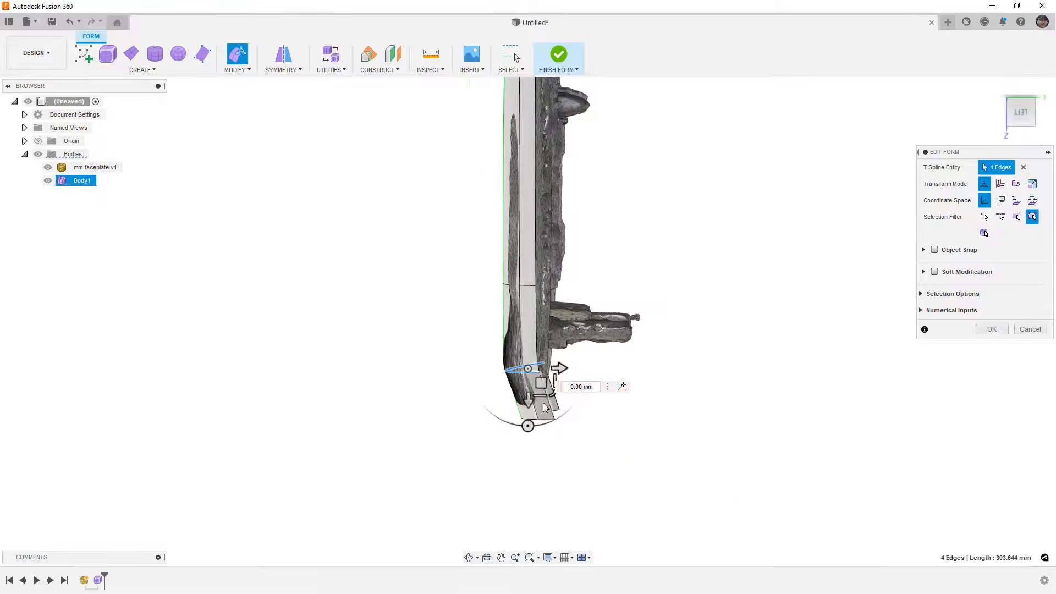
{"action": "left_click_drag", "start_coordinate": [542, 384], "coordinate": [536, 383]}
{"action": "scroll", "coordinate": [501, 307], "scroll_direction": "up", "scroll_amount": 2}
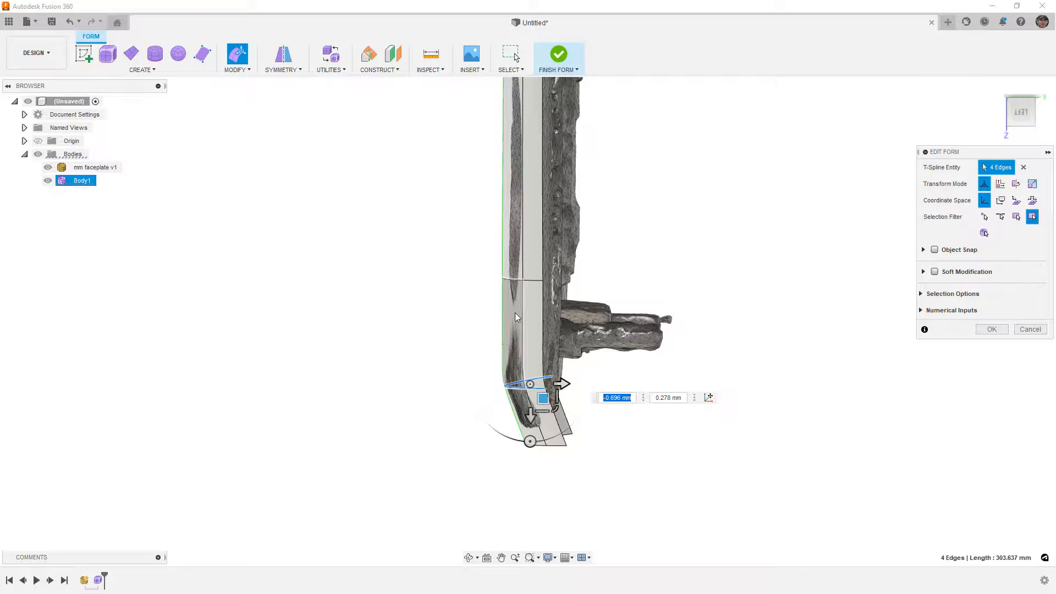
- Fine-tune the edge loop above the lower bend and the bottom edge against the scan's profile, then finish Edit Form
{"action": "double_click", "coordinate": [532, 282]}
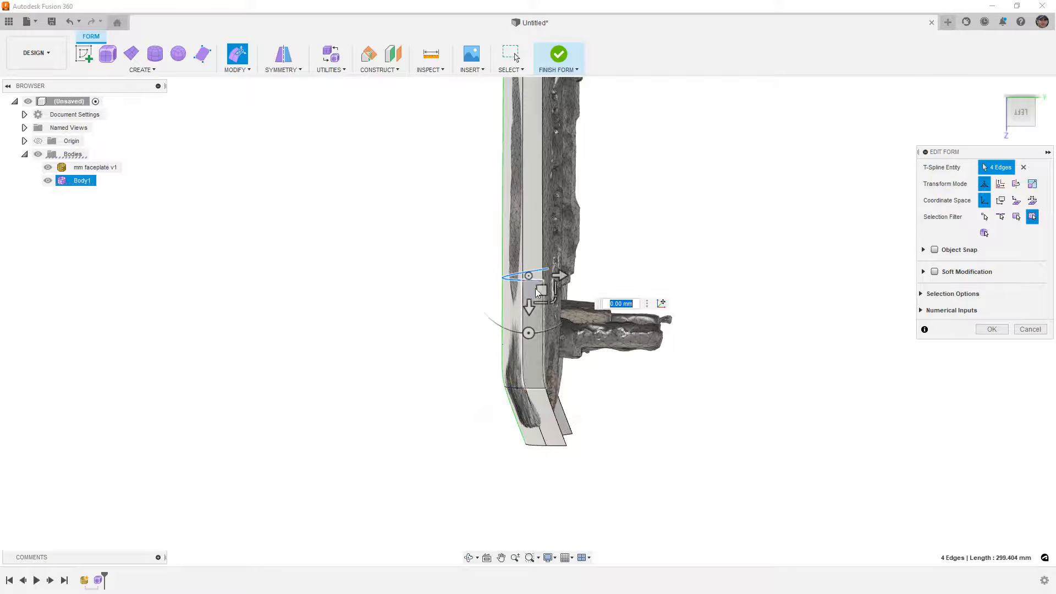
{"action": "left_click_drag", "start_coordinate": [541, 291], "coordinate": [540, 290]}
{"action": "double_click", "coordinate": [543, 446]}
{"action": "left_click_drag", "start_coordinate": [565, 454], "coordinate": [564, 455]}
{"action": "scroll", "coordinate": [563, 385], "scroll_direction": "down", "scroll_amount": 3}
{"action": "middle_click_drag", "start_coordinate": [550, 380], "coordinate": [568, 416], "text": "shift"}
{"action": "scroll", "coordinate": [569, 418], "scroll_direction": "down", "scroll_amount": 3}
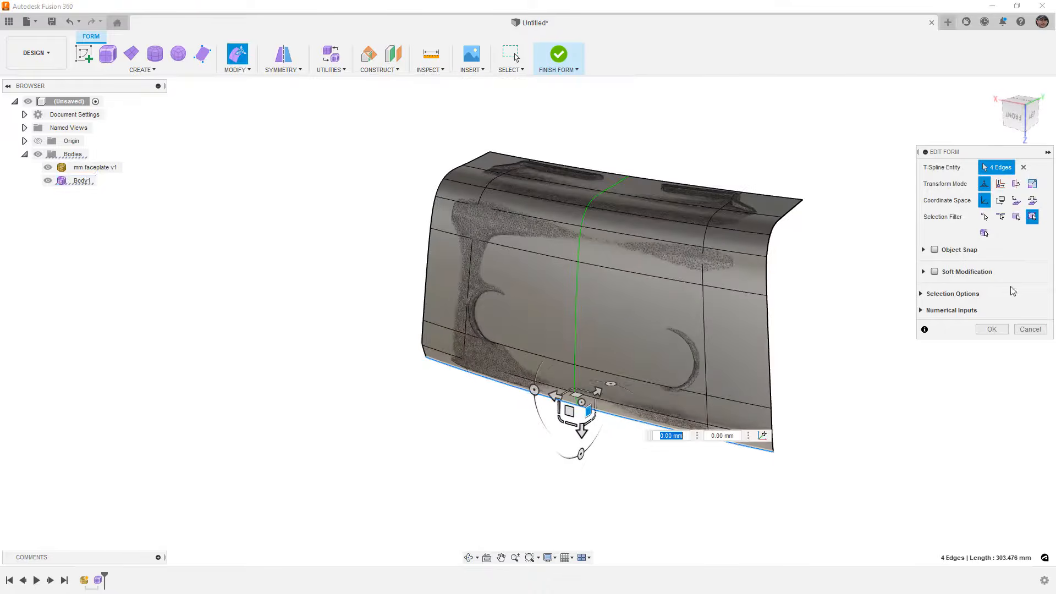
{"action": "left_click", "coordinate": [992, 329]}
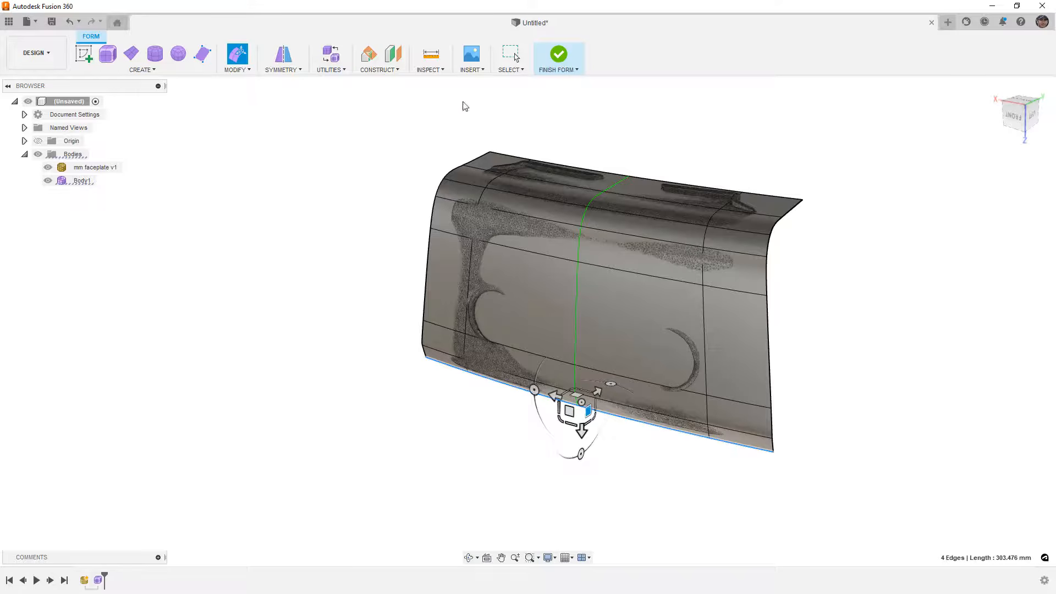
- Start a Curvature Map Analysis on the form body and change its type to the one with a Maximum Limit setting
{"action": "left_click", "coordinate": [429, 69]}
{"action": "left_click", "coordinate": [448, 145]}
{"action": "left_click", "coordinate": [659, 285]}
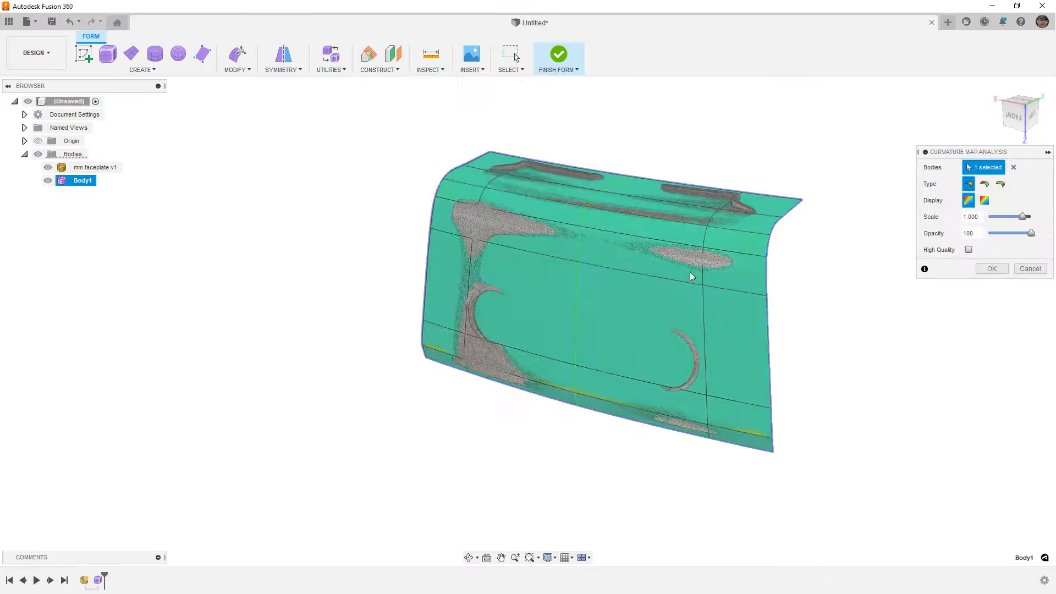
{"action": "left_click", "coordinate": [1001, 185]}
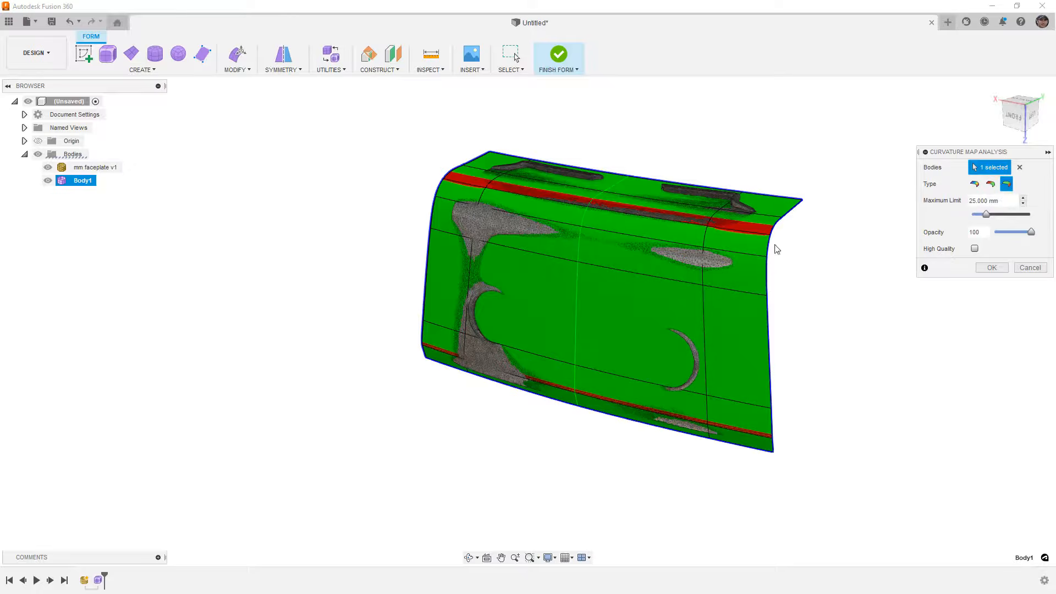
- Try a Maximum Limit of about 84 mm for the curvature analysis, then set it to about 24.3 mm
{"action": "middle_click_drag", "start_coordinate": [662, 238], "coordinate": [672, 259], "text": "shift"}
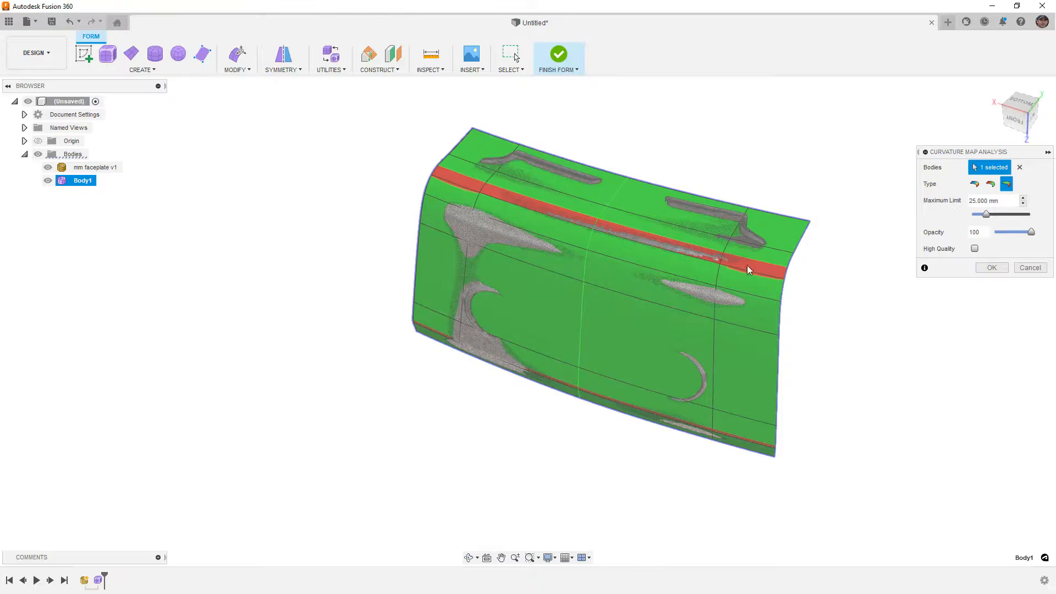
{"action": "left_click_drag", "start_coordinate": [987, 214], "coordinate": [1022, 213]}
{"action": "middle_click_drag", "start_coordinate": [775, 359], "coordinate": [782, 314], "text": "shift"}
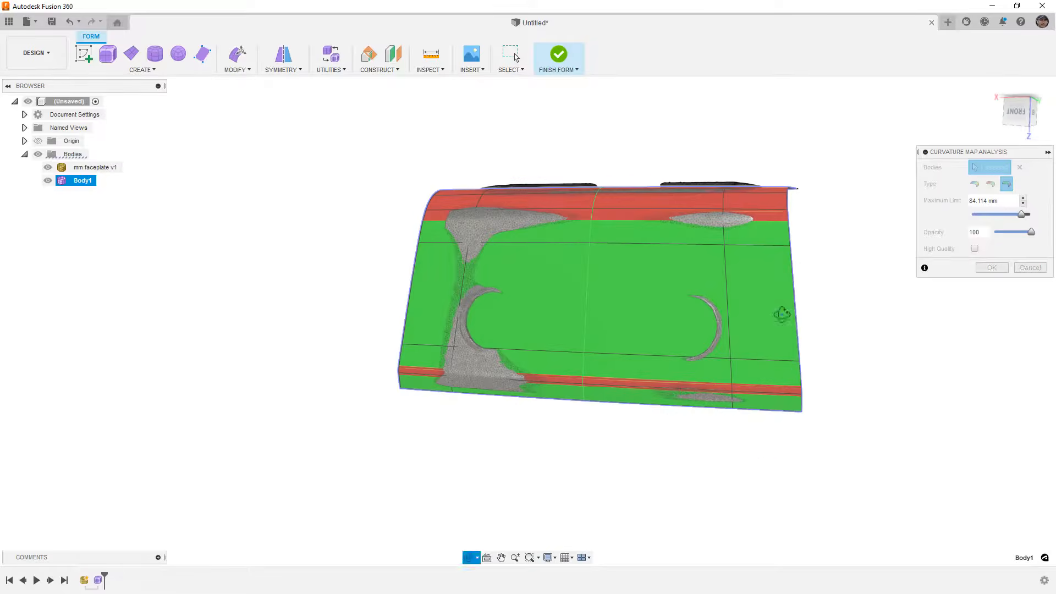
{"action": "middle_click_drag", "start_coordinate": [766, 379], "coordinate": [819, 256], "text": "shift"}
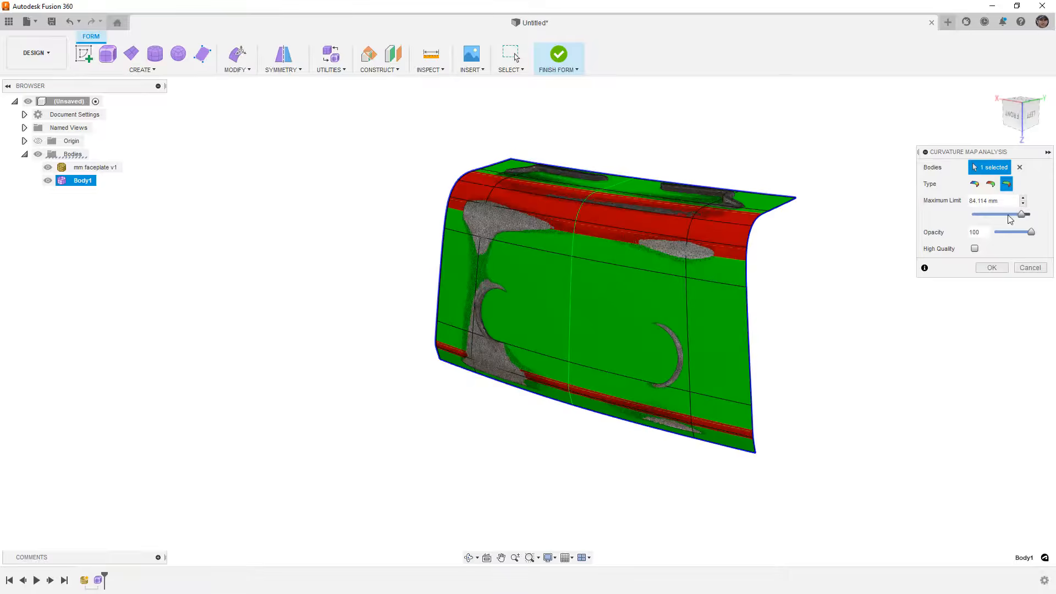
{"action": "left_click_drag", "start_coordinate": [1012, 216], "coordinate": [985, 219]}
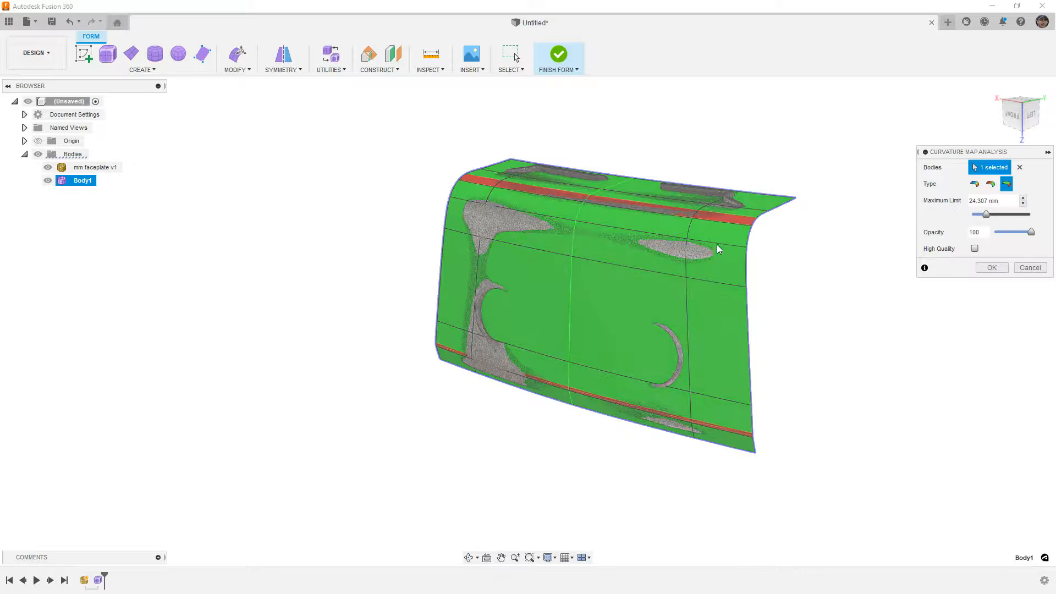
- Hide the form body to compare with the bare scan, show it again and accept the curvature analysis
{"action": "left_click", "coordinate": [47, 180]}
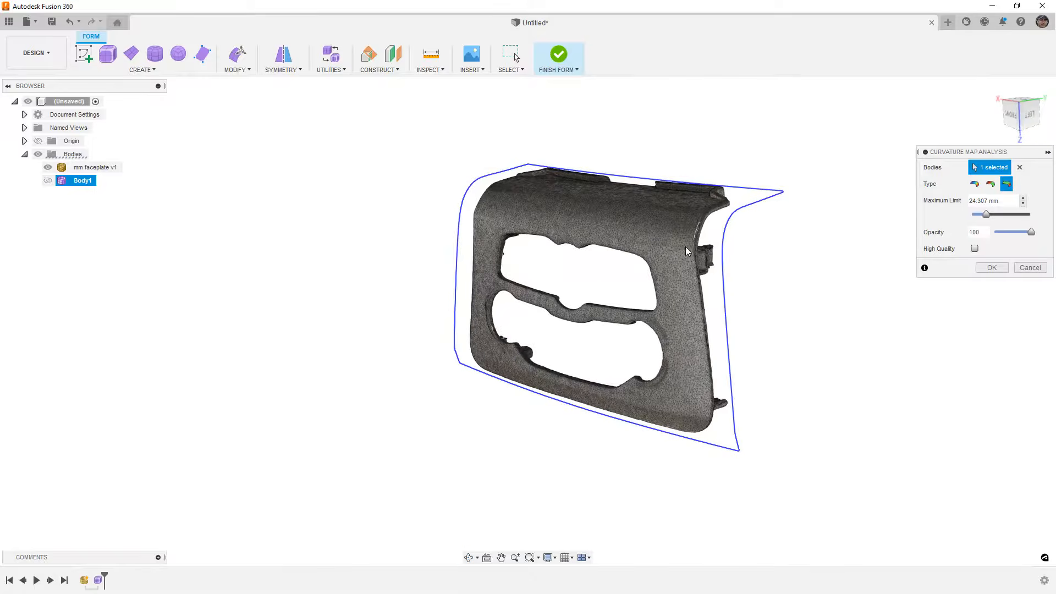
{"action": "left_click", "coordinate": [48, 181]}
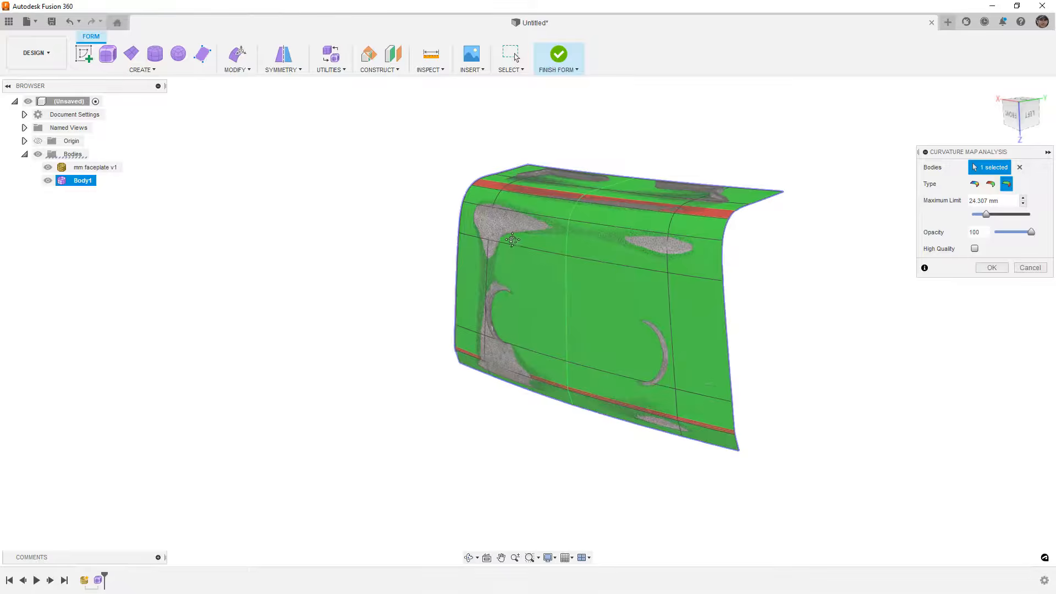
{"action": "left_click", "coordinate": [992, 268]}
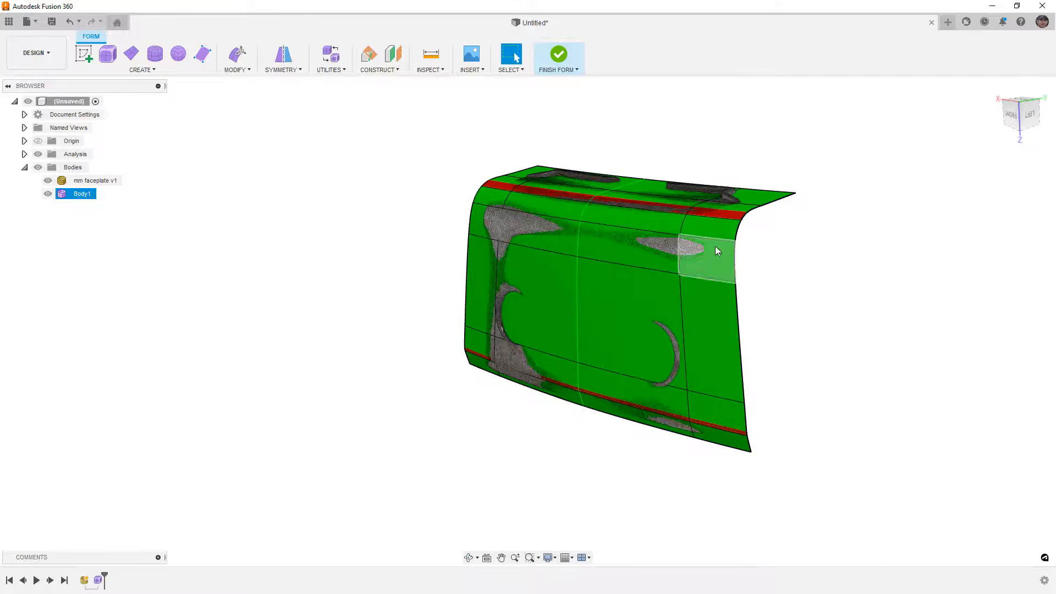
- Insert an Exact, Single-sided edge loop at location 0.5 below the edge loop under the faceplate's top bend
{"action": "double_click", "coordinate": [714, 240]}
{"action": "left_click", "coordinate": [236, 69]}
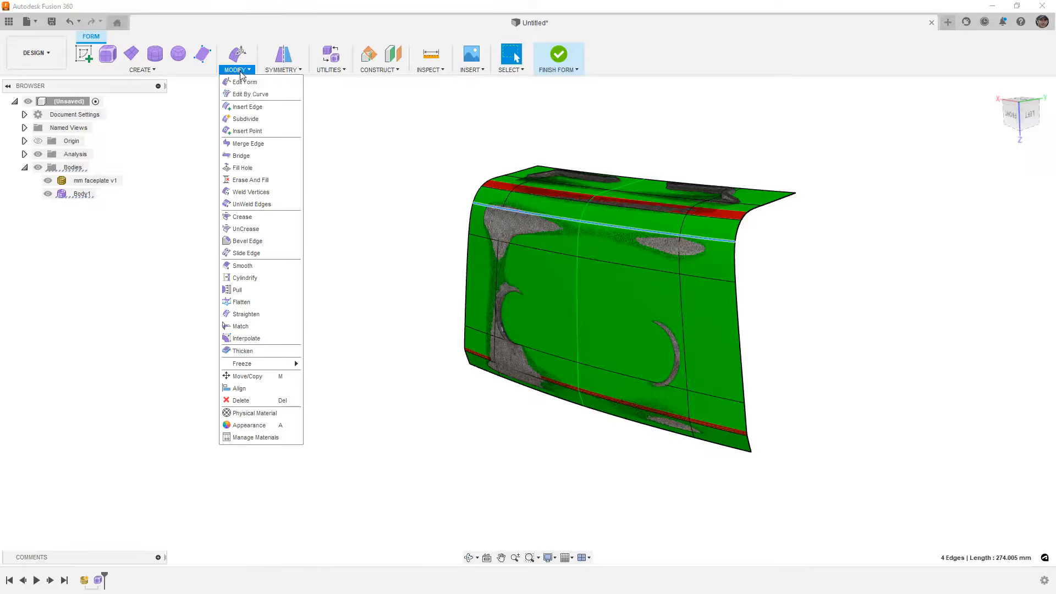
{"action": "left_click", "coordinate": [248, 107]}
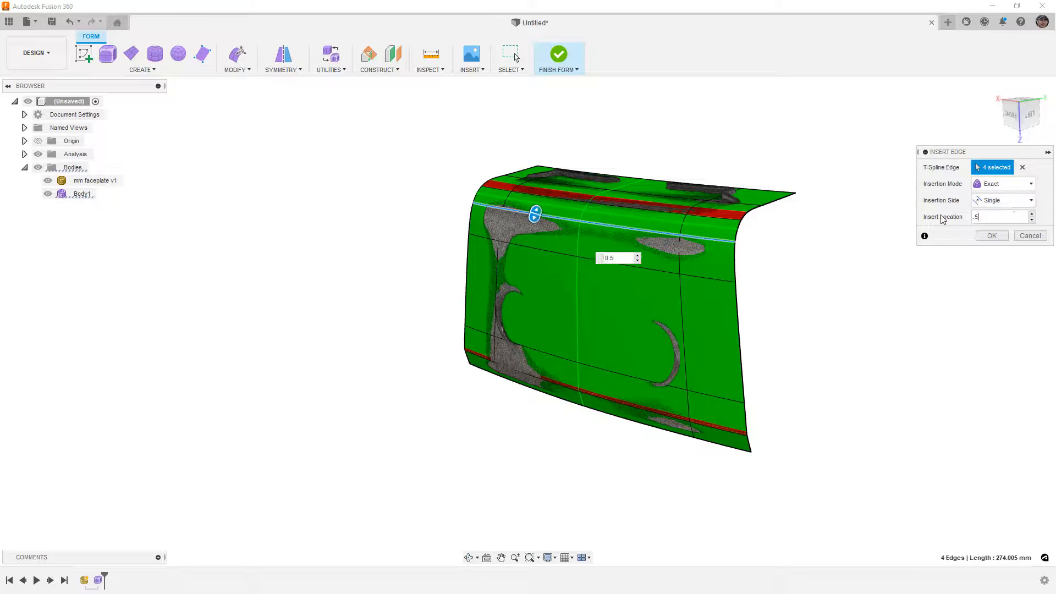
{"action": "left_click", "coordinate": [991, 236]}
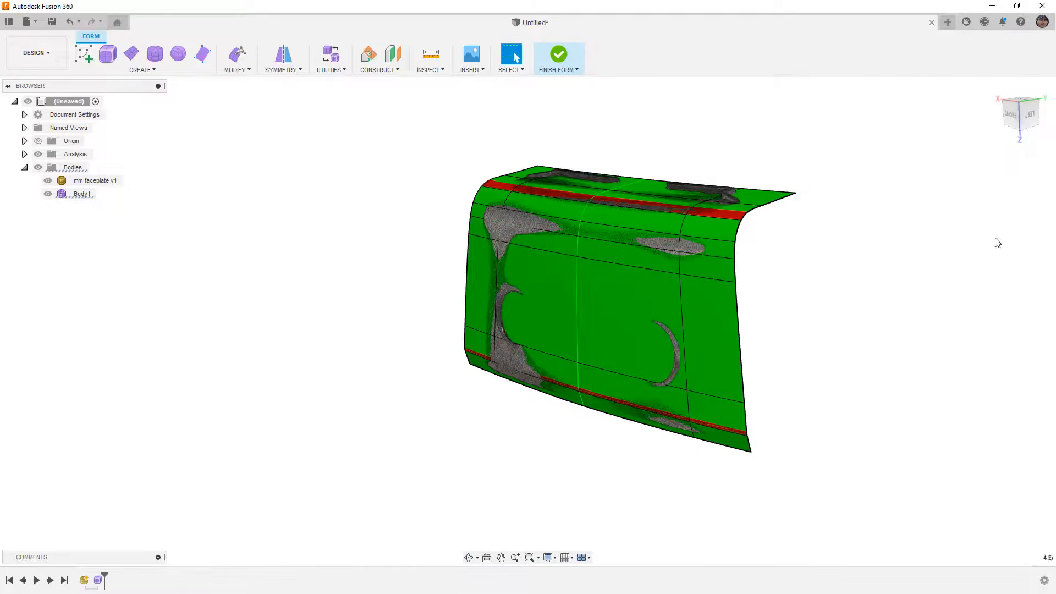
- Nudge the newly inserted edge loop by about 0.11 mm with Edit Form so it follows the scan's side profile
{"action": "double_click", "coordinate": [711, 254]}
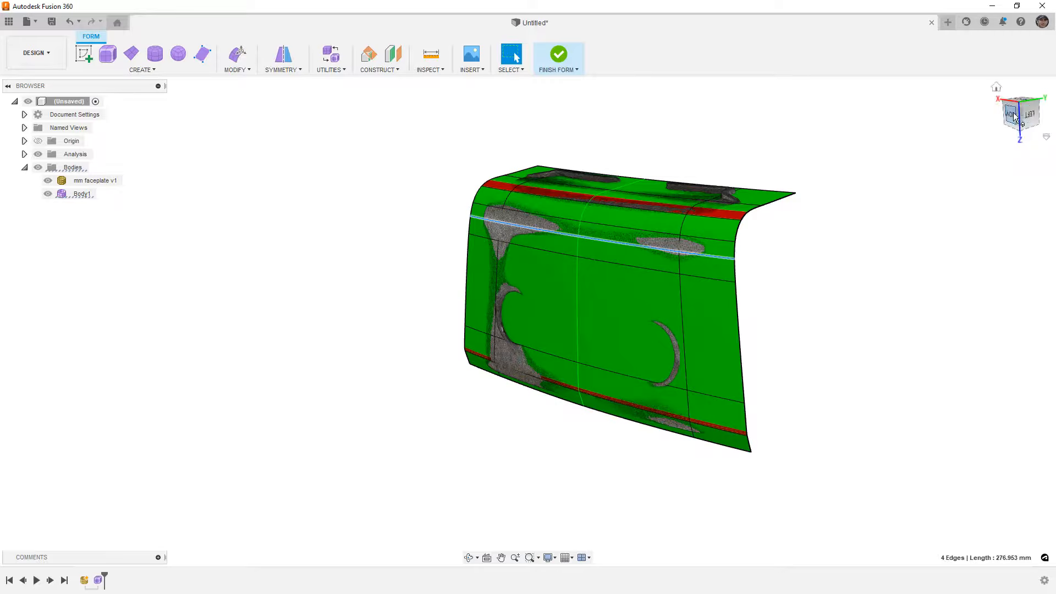
{"action": "left_click", "coordinate": [1033, 117]}
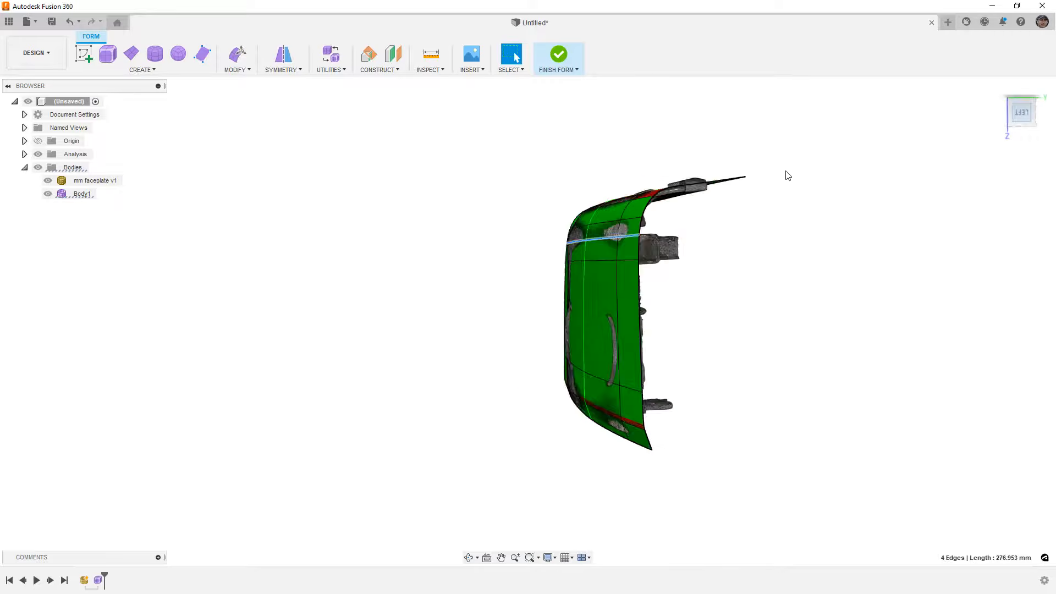
{"action": "left_click", "coordinate": [237, 54]}
{"action": "scroll", "coordinate": [613, 260], "scroll_direction": "up", "scroll_amount": 4}
{"action": "left_click_drag", "start_coordinate": [613, 260], "coordinate": [614, 260]}
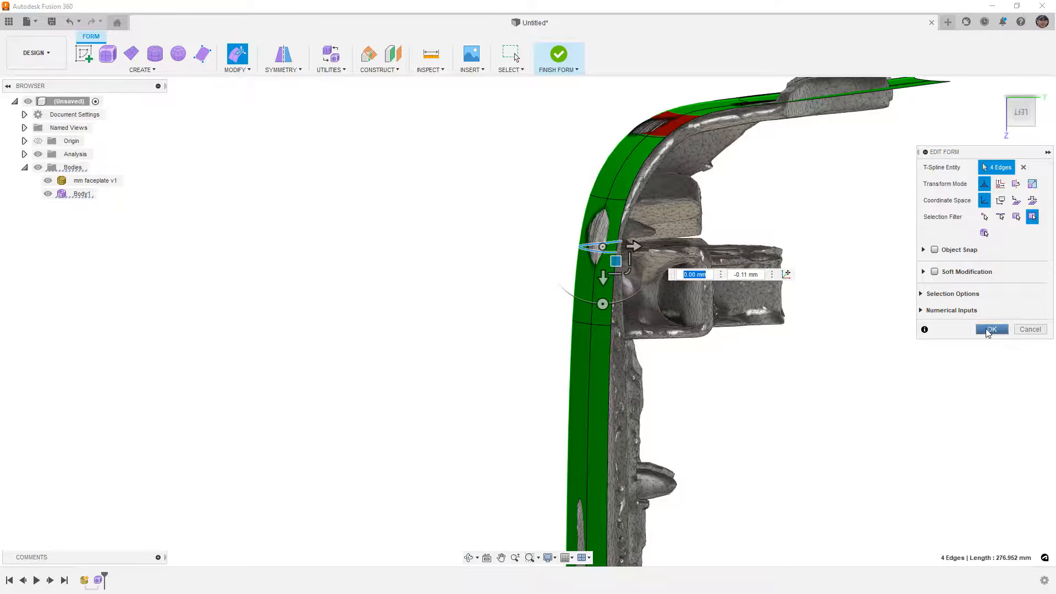
{"action": "left_click", "coordinate": [988, 329]}
- Try sliding the edge loop just under the top bend upward with Slide Edge
{"action": "double_click", "coordinate": [600, 197]}
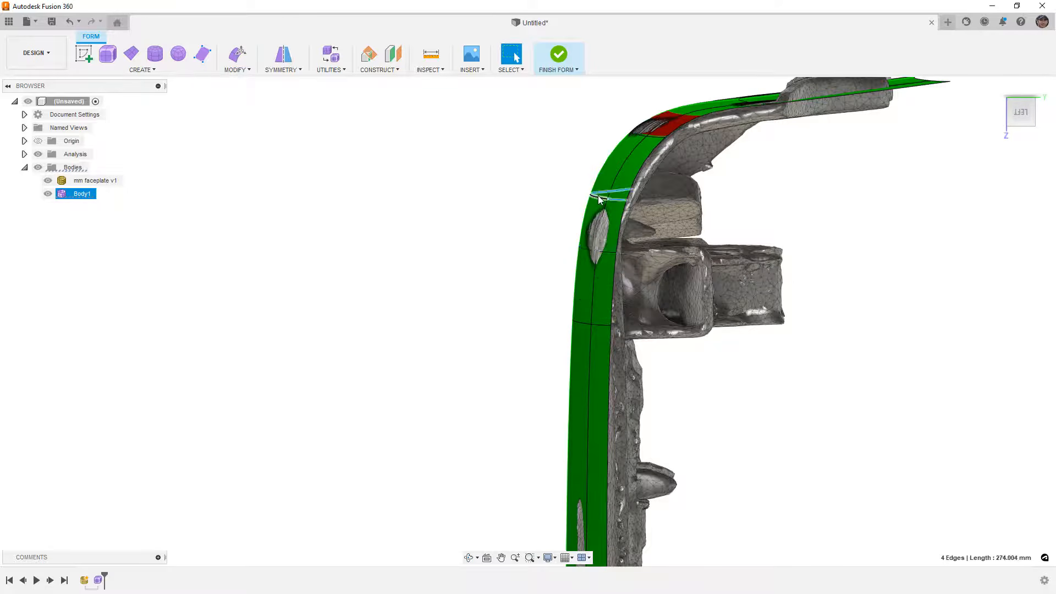
{"action": "left_click", "coordinate": [239, 74]}
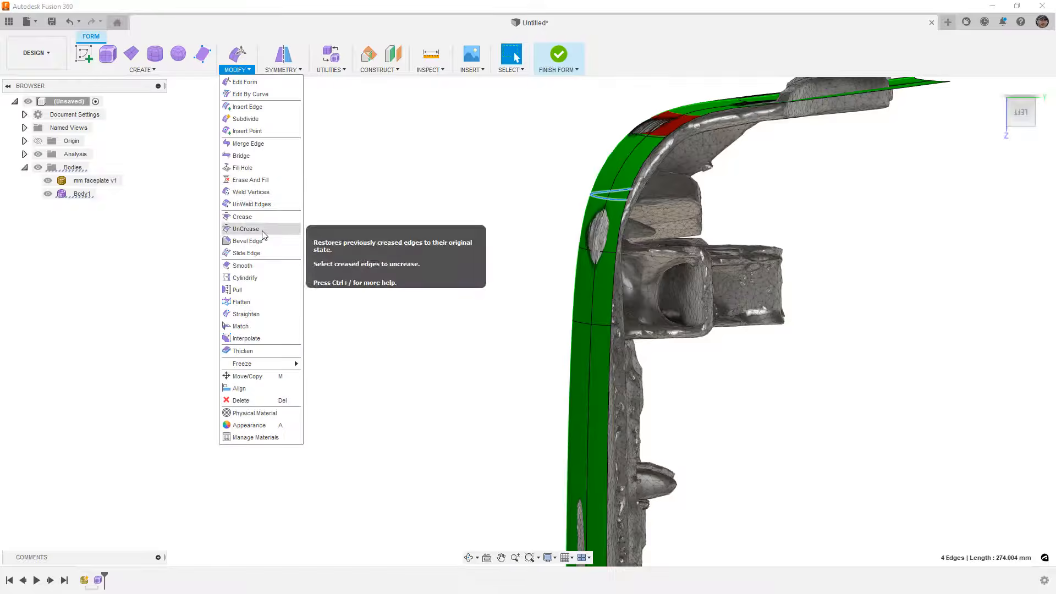
{"action": "left_click", "coordinate": [245, 252]}
{"action": "left_click_drag", "start_coordinate": [598, 193], "coordinate": [608, 172]}
{"action": "left_click", "coordinate": [1000, 205]}
{"action": "middle_click_drag", "start_coordinate": [664, 224], "coordinate": [672, 209], "text": "shift"}
{"action": "scroll", "coordinate": [672, 209], "scroll_direction": "down", "scroll_amount": 5}
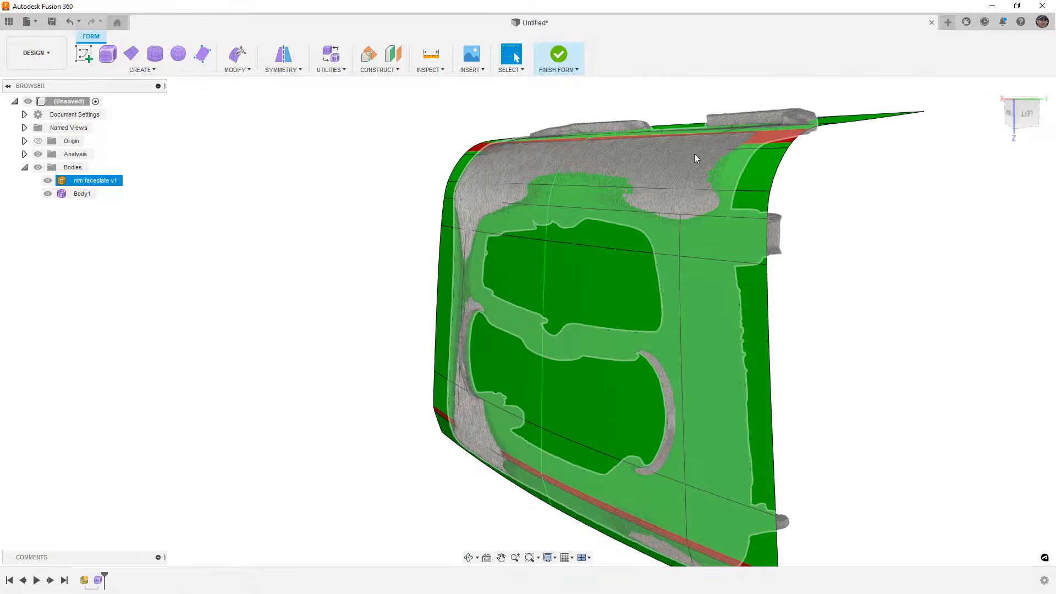
- Insert another edge loop in Simple mode midway between the previously added loop and the one below it
{"action": "left_click", "coordinate": [698, 186]}
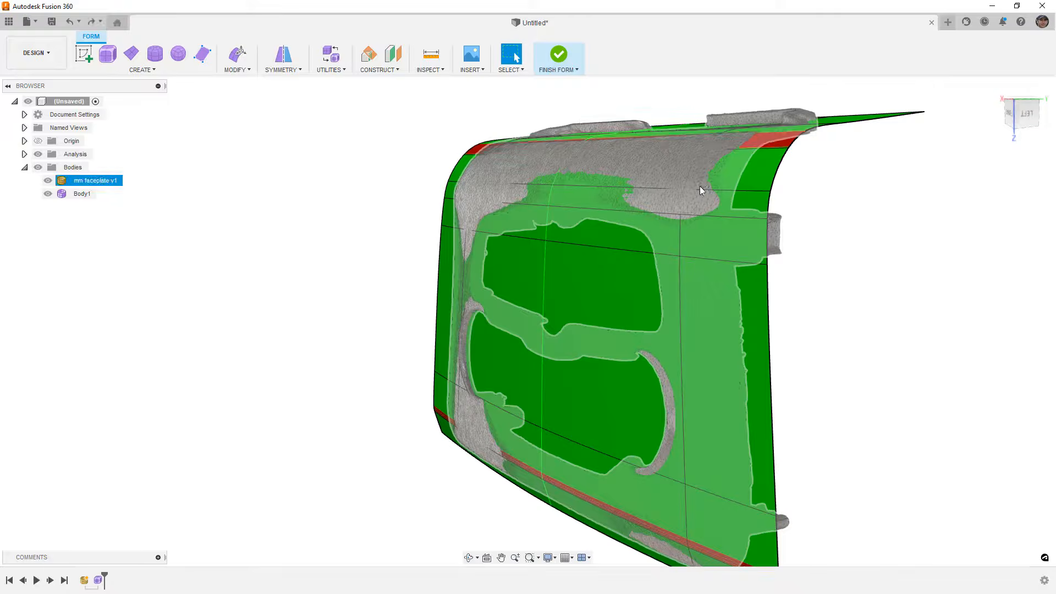
{"action": "double_click", "coordinate": [709, 214]}
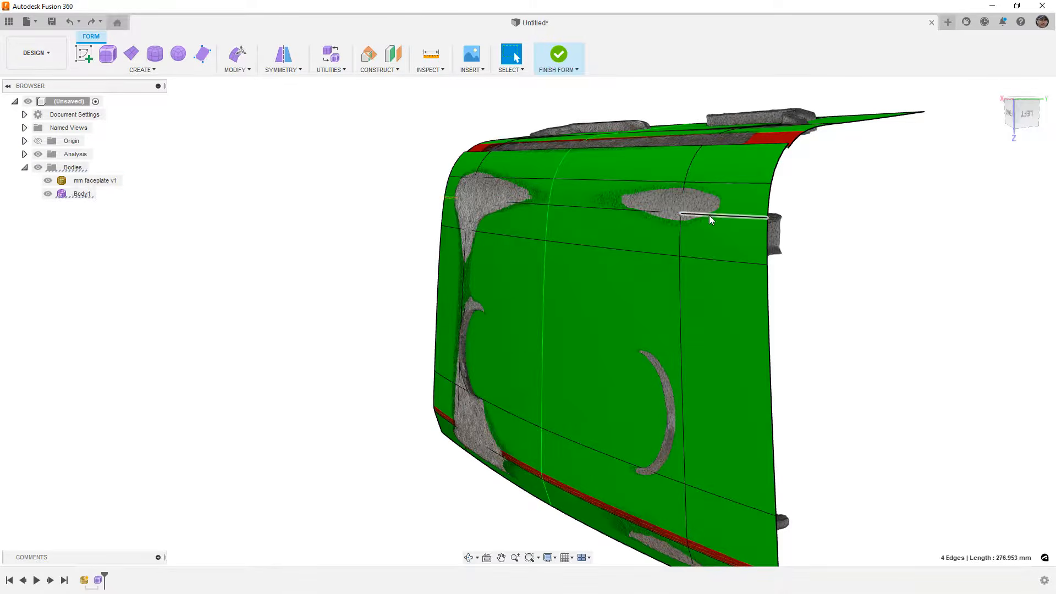
{"action": "left_click", "coordinate": [235, 69]}
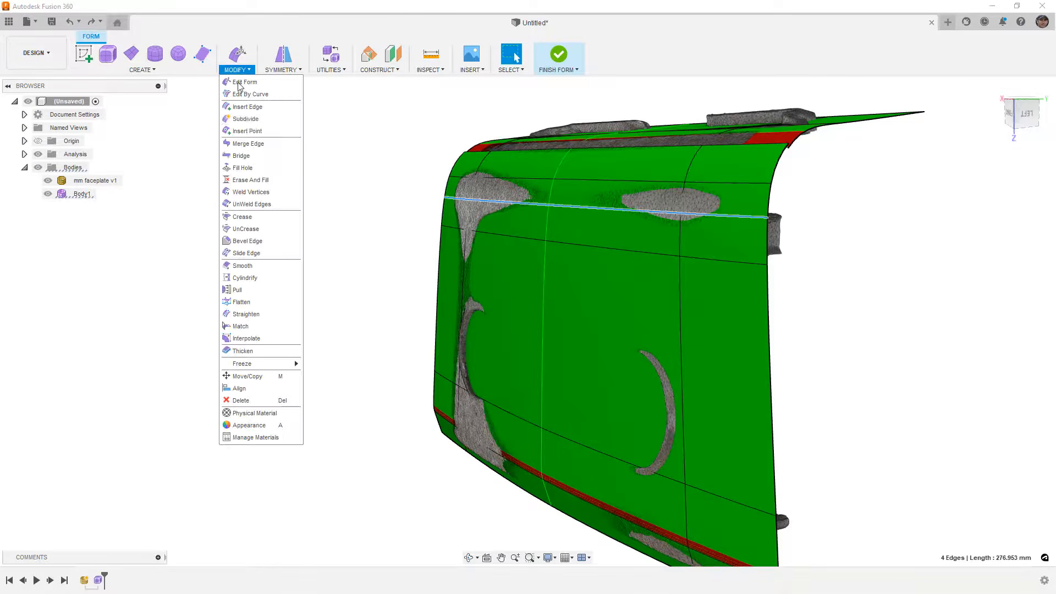
{"action": "left_click", "coordinate": [246, 117]}
{"action": "left_click", "coordinate": [1002, 184]}
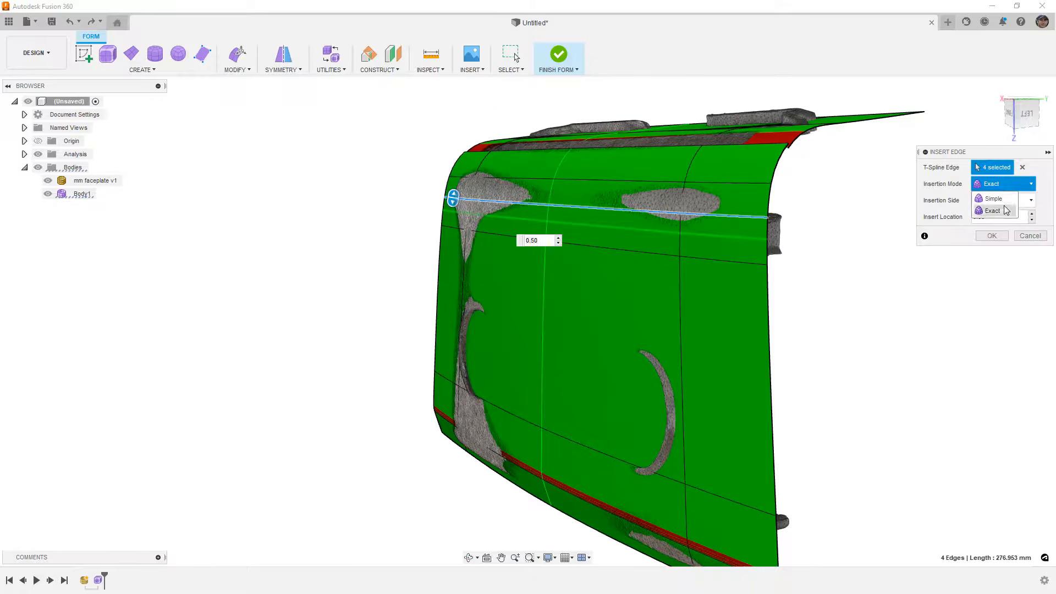
{"action": "left_click", "coordinate": [991, 200]}
{"action": "left_click_drag", "start_coordinate": [452, 200], "coordinate": [454, 195]}
{"action": "left_click", "coordinate": [998, 253]}
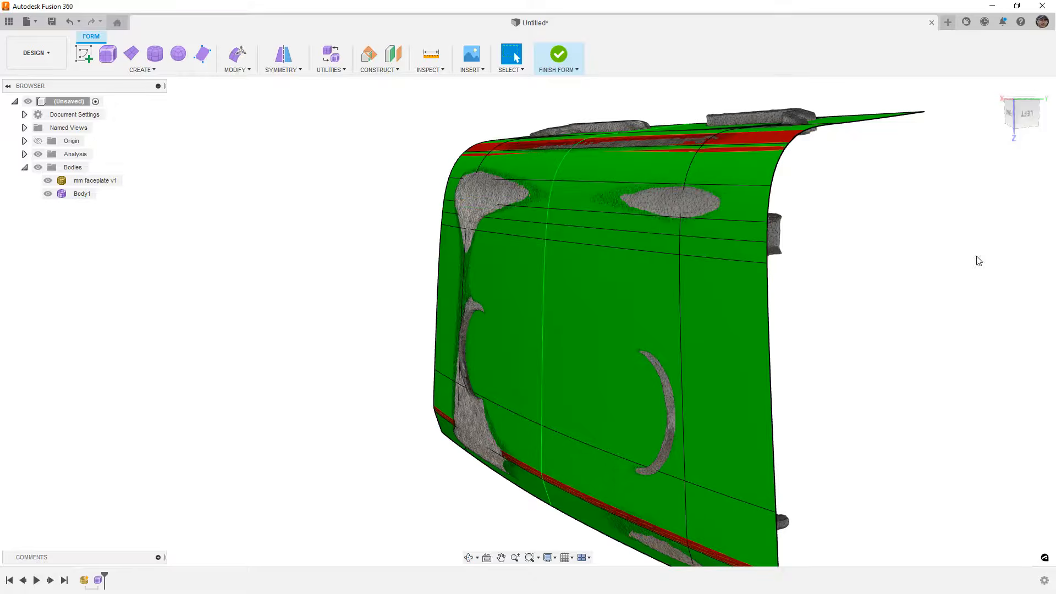
- Switch the form body to box display and examine its control cage around the top bend
{"action": "middle_click_drag", "start_coordinate": [817, 239], "coordinate": [827, 243], "text": "shift"}
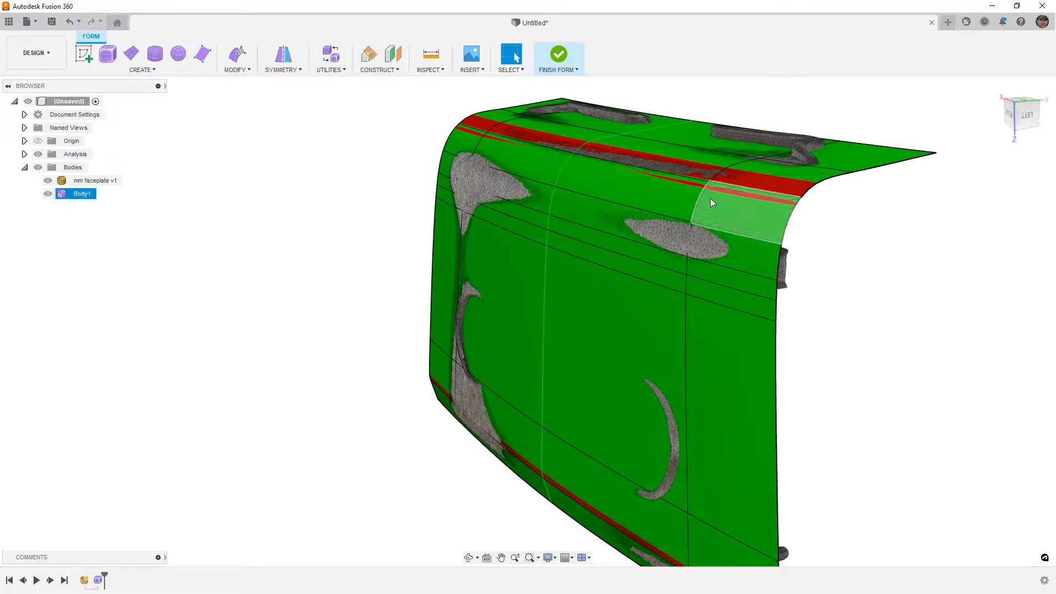
{"action": "left_click", "coordinate": [721, 208]}
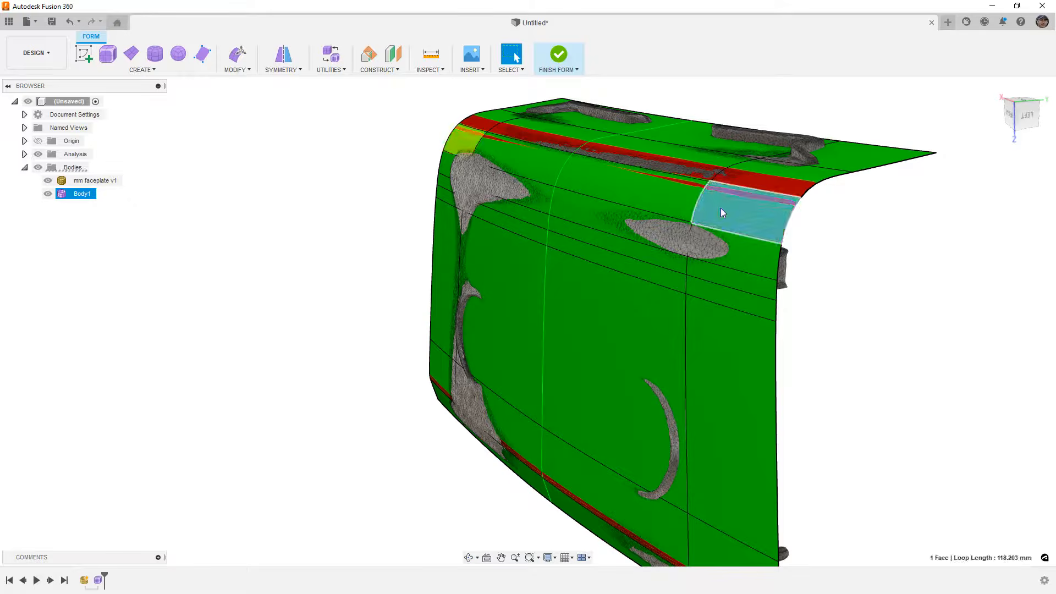
{"action": "key", "text": "ctrl+1"}
{"action": "middle_click_drag", "start_coordinate": [620, 310], "coordinate": [526, 217], "text": "shift"}
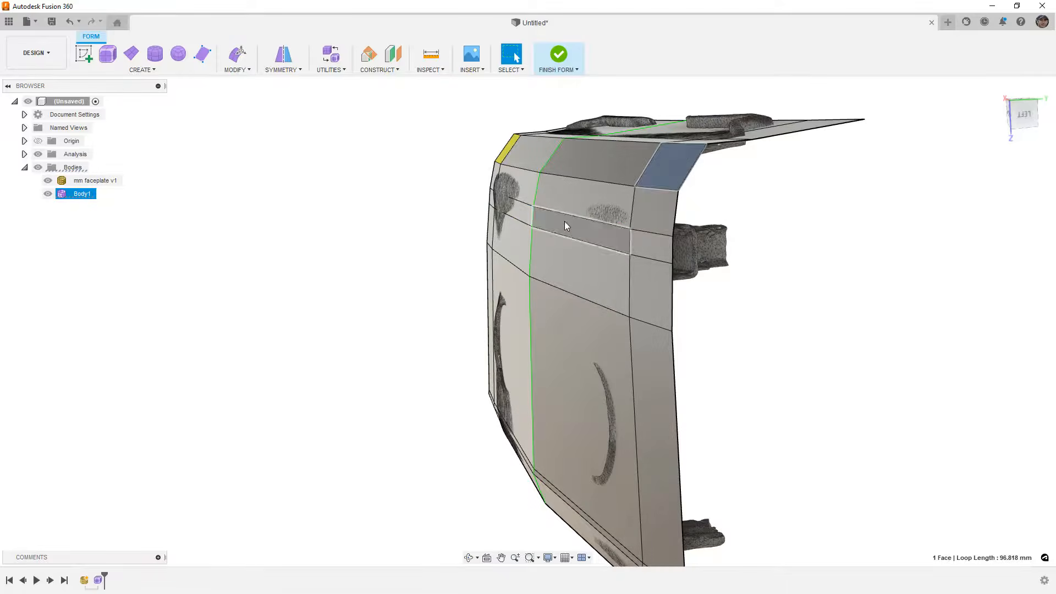
- Nudge the two added edge loops below the top bend together in the side profile with Edit Form
{"action": "double_click", "coordinate": [585, 218]}
{"action": "double_click", "coordinate": [582, 240], "text": "shift"}
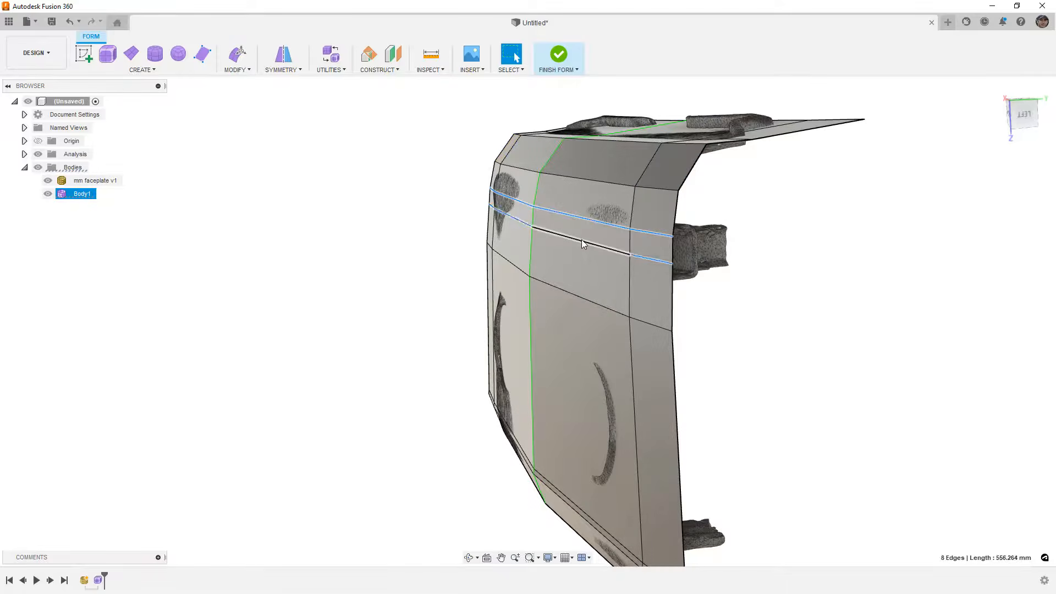
{"action": "left_click", "coordinate": [1024, 114]}
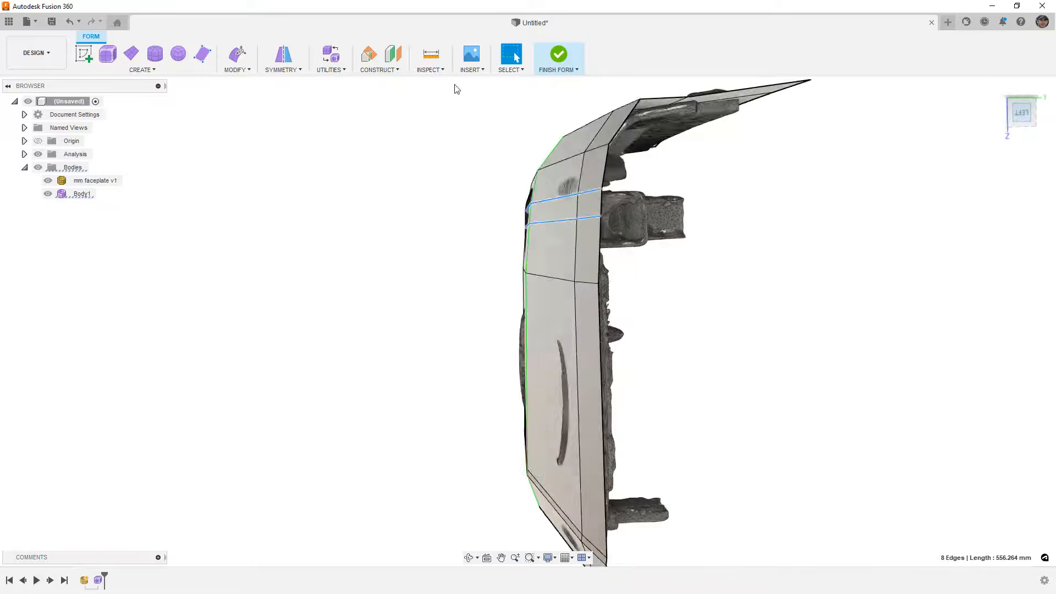
{"action": "left_click", "coordinate": [237, 53]}
{"action": "scroll", "coordinate": [532, 207], "scroll_direction": "up", "scroll_amount": 2}
{"action": "left_click_drag", "start_coordinate": [561, 228], "coordinate": [562, 233]}
{"action": "middle_click_drag", "start_coordinate": [608, 271], "coordinate": [642, 278], "text": "shift"}
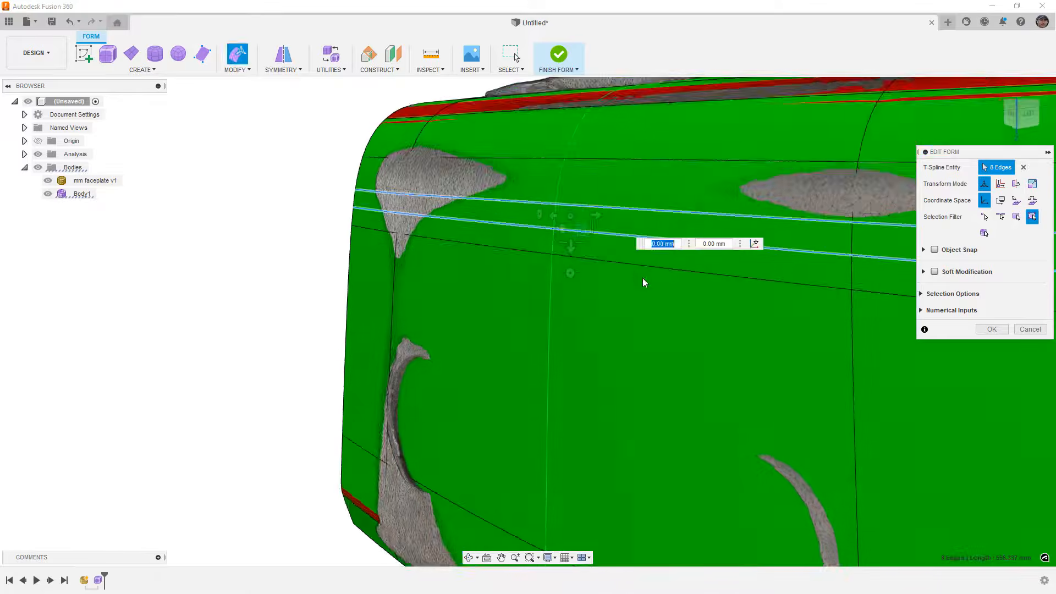
{"action": "scroll", "coordinate": [642, 278], "scroll_direction": "down", "scroll_amount": 2}
{"action": "left_click", "coordinate": [991, 331]}
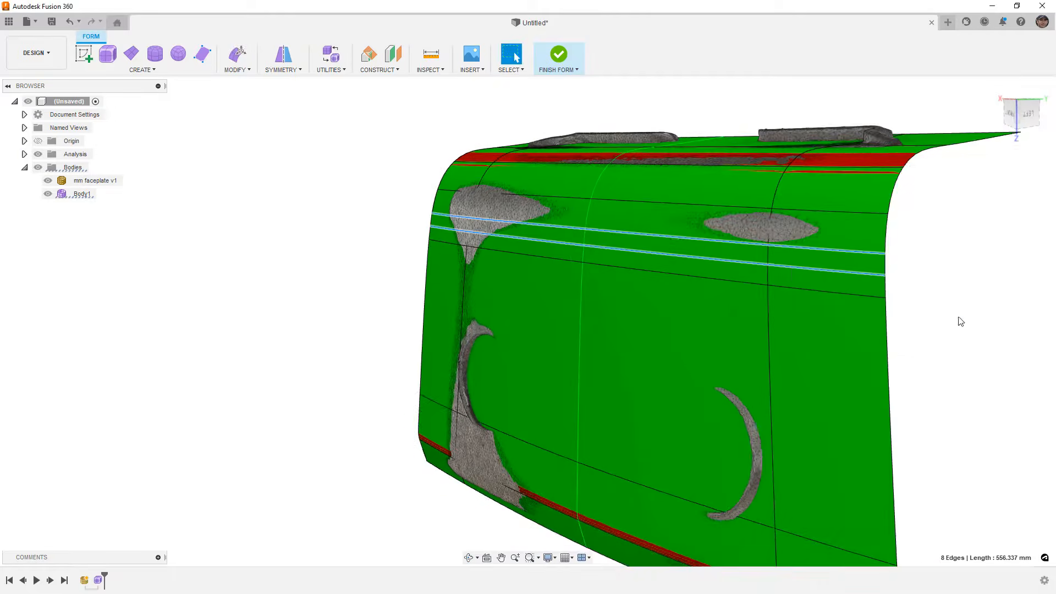
- Edit the existing curvature map analysis, raise its Maximum Limit to 100 mm and accept it
{"action": "left_click", "coordinate": [24, 154]}
{"action": "right_click", "coordinate": [84, 173]}
{"action": "left_click", "coordinate": [110, 191]}
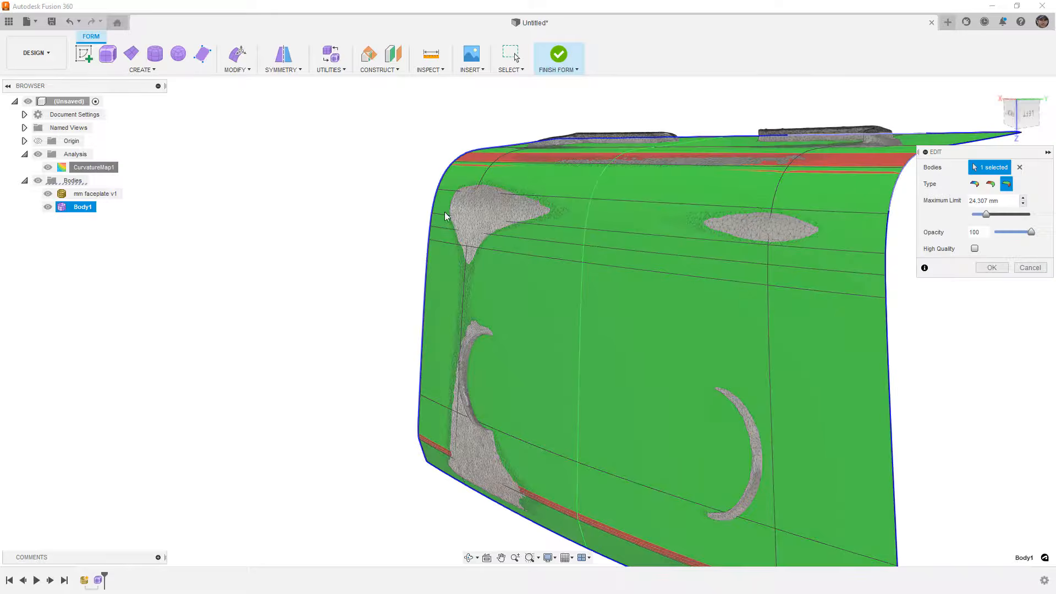
{"action": "left_click_drag", "start_coordinate": [985, 214], "coordinate": [1036, 221]}
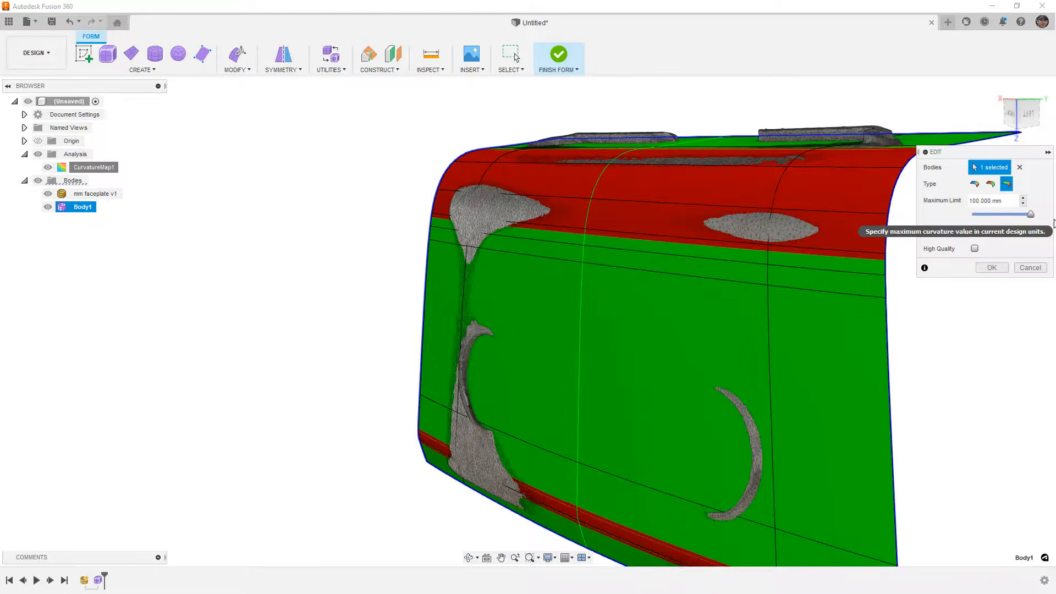
{"action": "scroll", "coordinate": [771, 225], "scroll_direction": "down", "scroll_amount": 5}
{"action": "mouse_move", "coordinate": [771, 226]}
{"action": "middle_mouse_down", "text": "shift"}
{"action": "mouse_move", "coordinate": [735, 227]}
{"action": "mouse_move", "coordinate": [774, 232]}
{"action": "middle_mouse_up", "text": "shift"}
{"action": "scroll", "coordinate": [915, 259], "scroll_direction": "up", "scroll_amount": 2}
{"action": "left_click", "coordinate": [992, 267]}
{"action": "middle_click_drag", "start_coordinate": [973, 266], "coordinate": [868, 256], "text": "shift"}
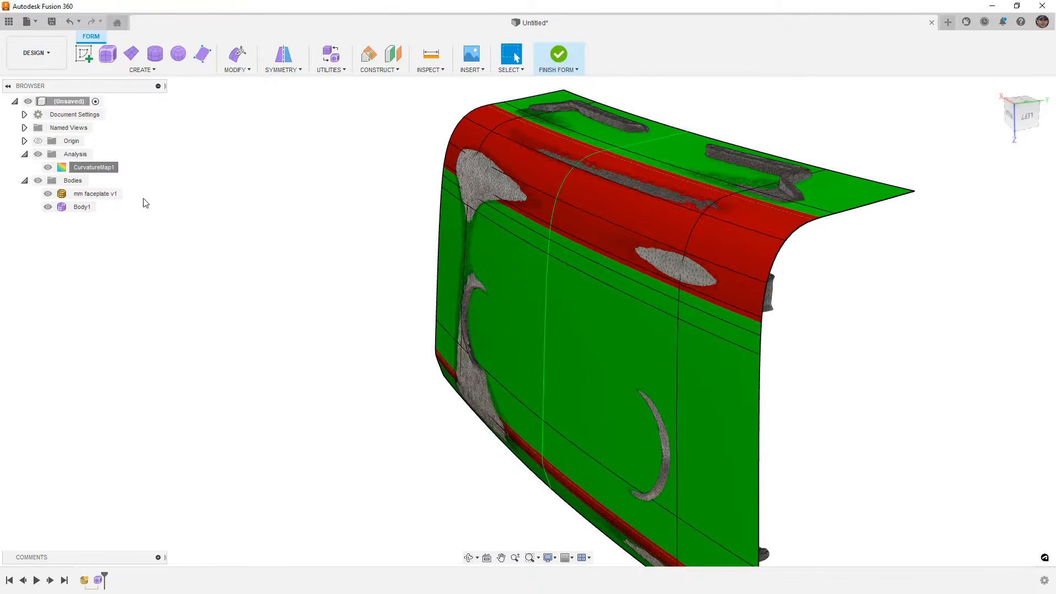
- Hide the curvature map and delete the lower of the two added edge loops on the front
{"action": "left_click", "coordinate": [48, 167]}
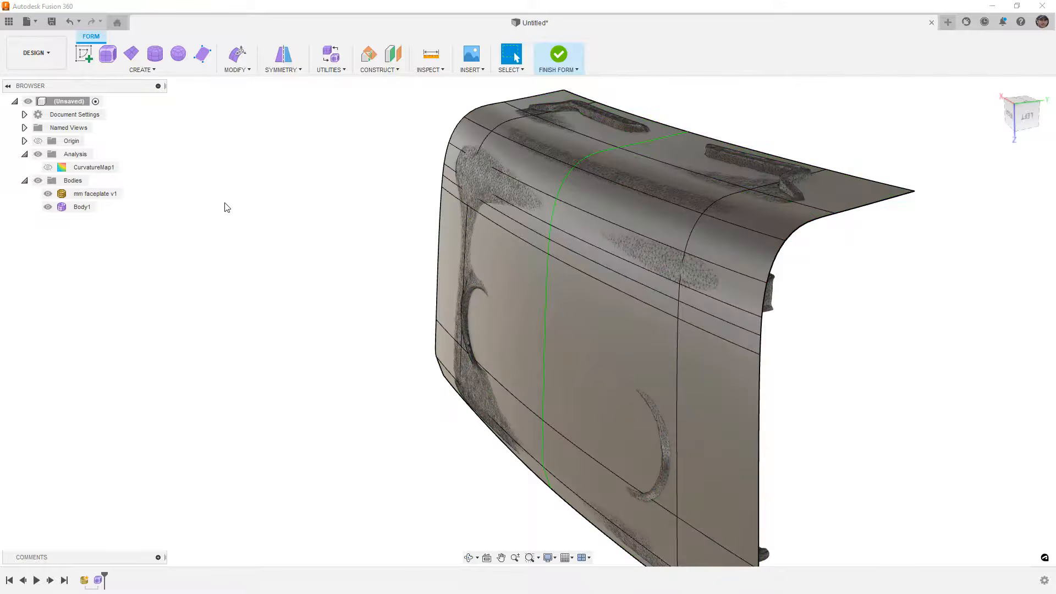
{"action": "scroll", "coordinate": [335, 193], "scroll_direction": "down", "scroll_amount": 3}
{"action": "mouse_move", "coordinate": [354, 221]}
{"action": "middle_mouse_down", "text": "shift"}
{"action": "mouse_move", "coordinate": [359, 193]}
{"action": "mouse_move", "coordinate": [418, 204]}
{"action": "mouse_move", "coordinate": [341, 207]}
{"action": "mouse_move", "coordinate": [370, 203]}
{"action": "mouse_move", "coordinate": [367, 212]}
{"action": "middle_mouse_up", "text": "shift"}
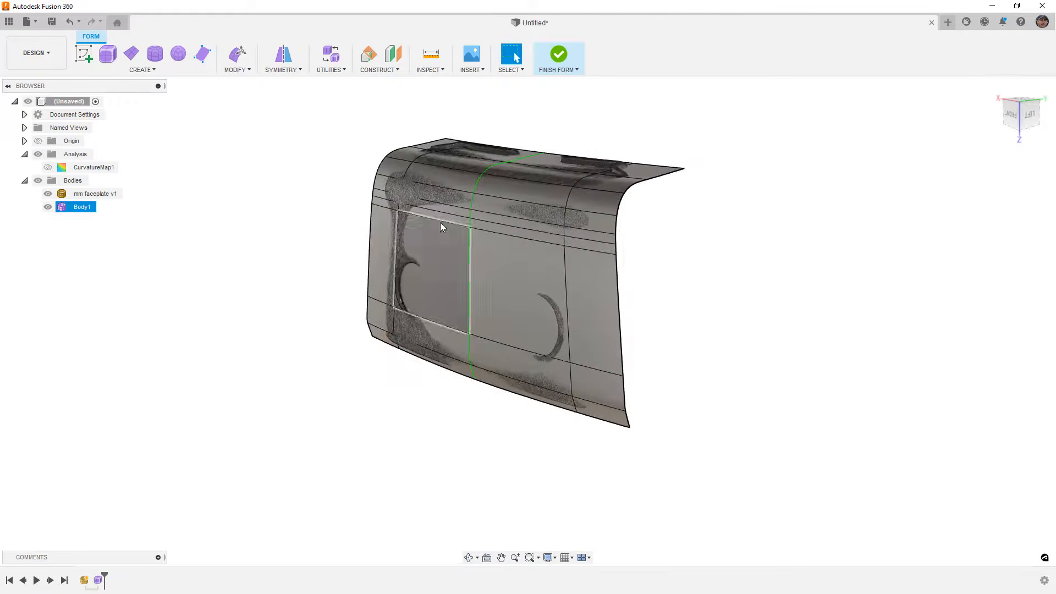
{"action": "left_click", "coordinate": [508, 227]}
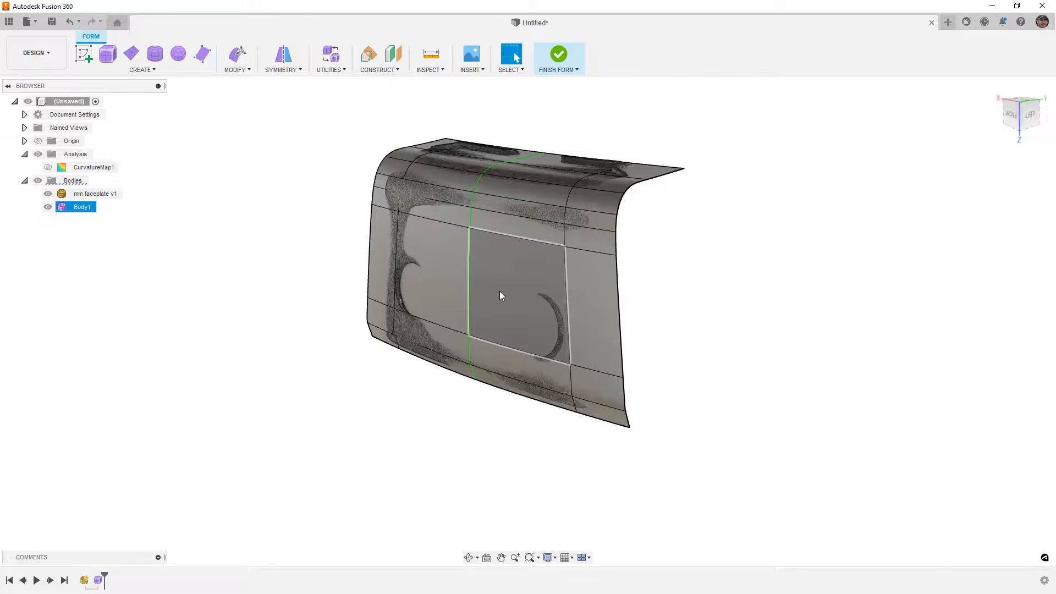
- Examine from the side how closely the form surface follows the scan along the top bend and front face
{"action": "middle_click_drag", "start_coordinate": [482, 279], "coordinate": [497, 251], "text": "shift"}
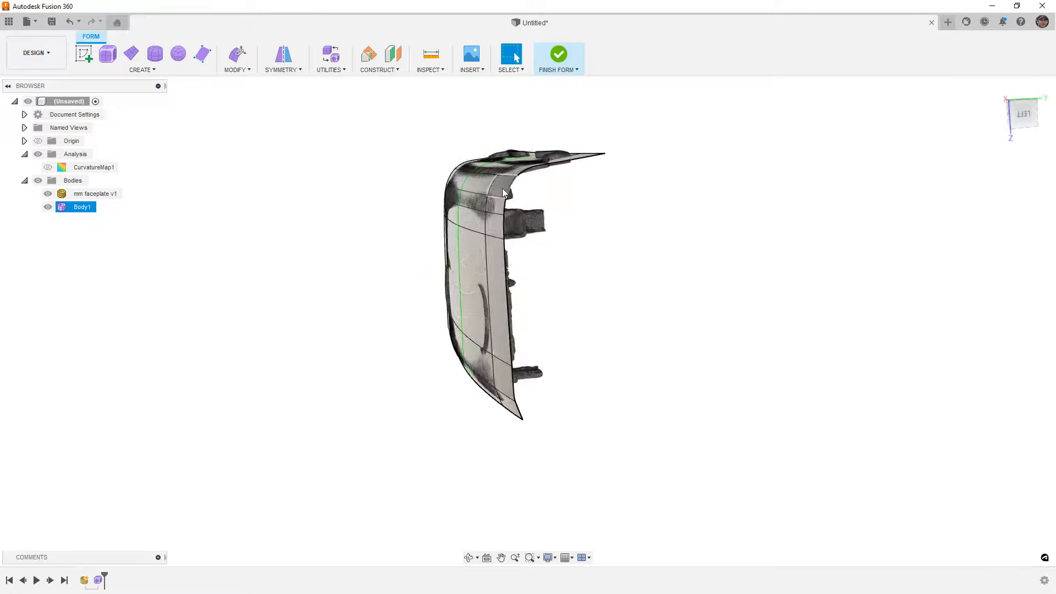
{"action": "scroll", "coordinate": [502, 186], "scroll_direction": "up", "scroll_amount": 5}
{"action": "middle_click_drag", "start_coordinate": [495, 189], "coordinate": [475, 203], "text": "shift"}
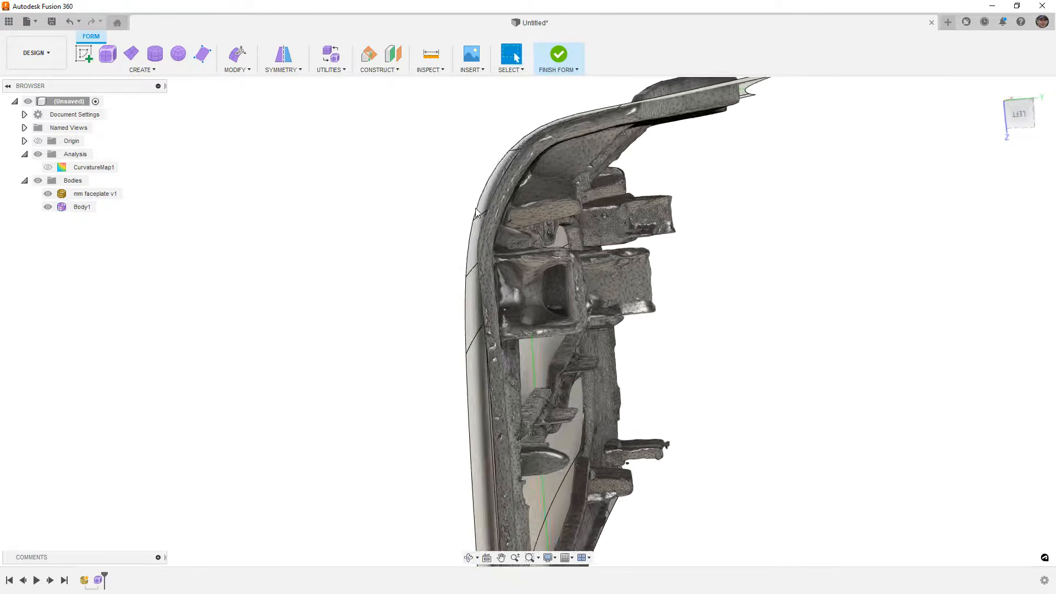
{"action": "middle_click_drag", "start_coordinate": [503, 351], "coordinate": [512, 240]}
{"action": "scroll", "coordinate": [506, 262], "scroll_direction": "up", "scroll_amount": 1}
{"action": "scroll", "coordinate": [506, 262], "scroll_direction": "up", "scroll_amount": 1}
{"action": "scroll", "coordinate": [513, 239], "scroll_direction": "down", "scroll_amount": 3}
{"action": "left_click", "coordinate": [497, 203]}
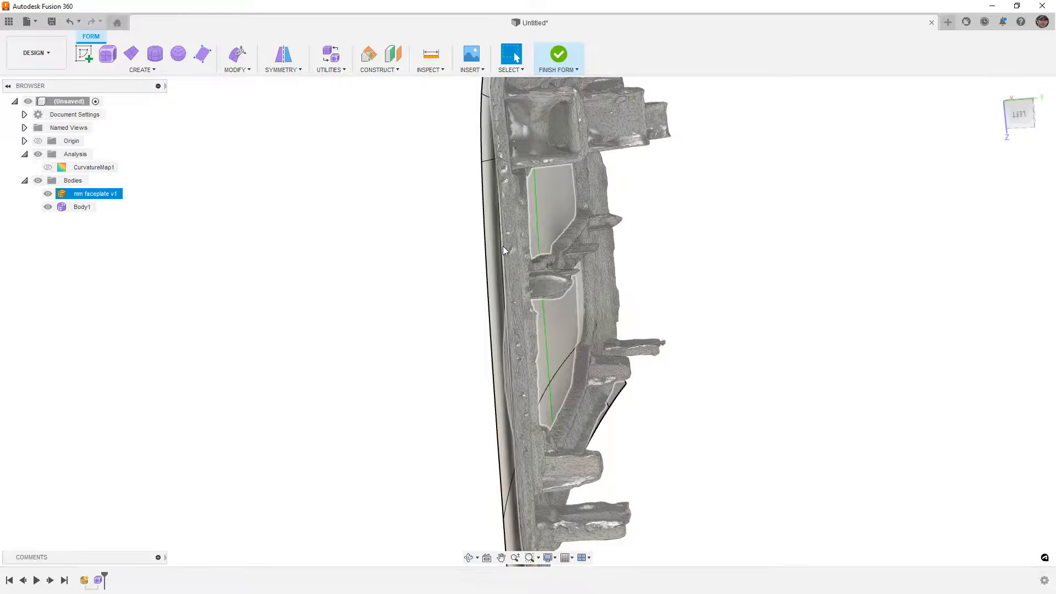
- Hide the form body and examine the bare scan's side edge and top corner
{"action": "left_click", "coordinate": [48, 207]}
{"action": "middle_click_drag", "start_coordinate": [278, 250], "coordinate": [297, 169], "text": "shift"}
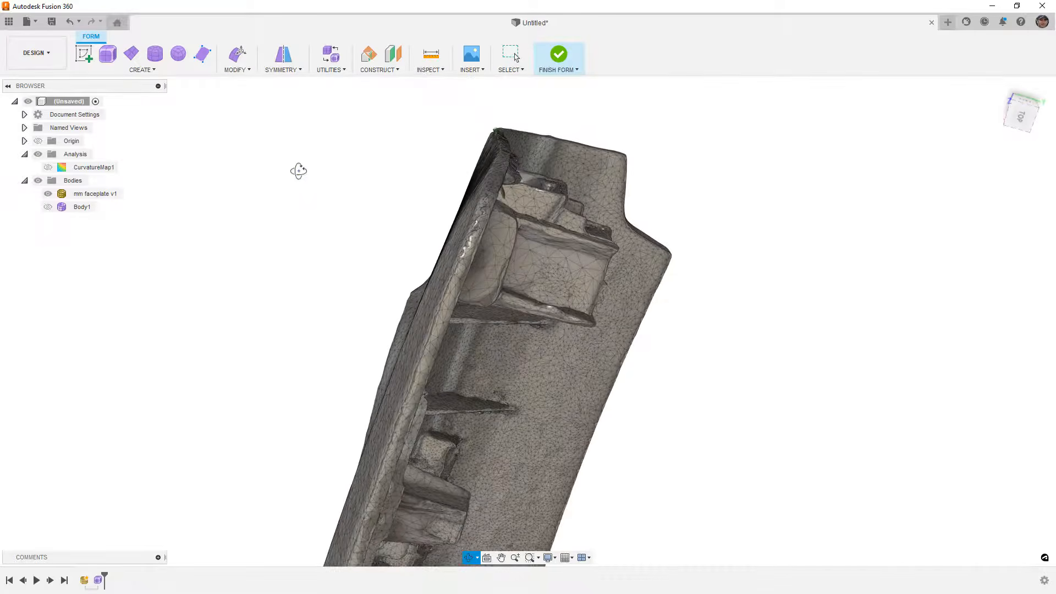
{"action": "left_click", "coordinate": [484, 162]}
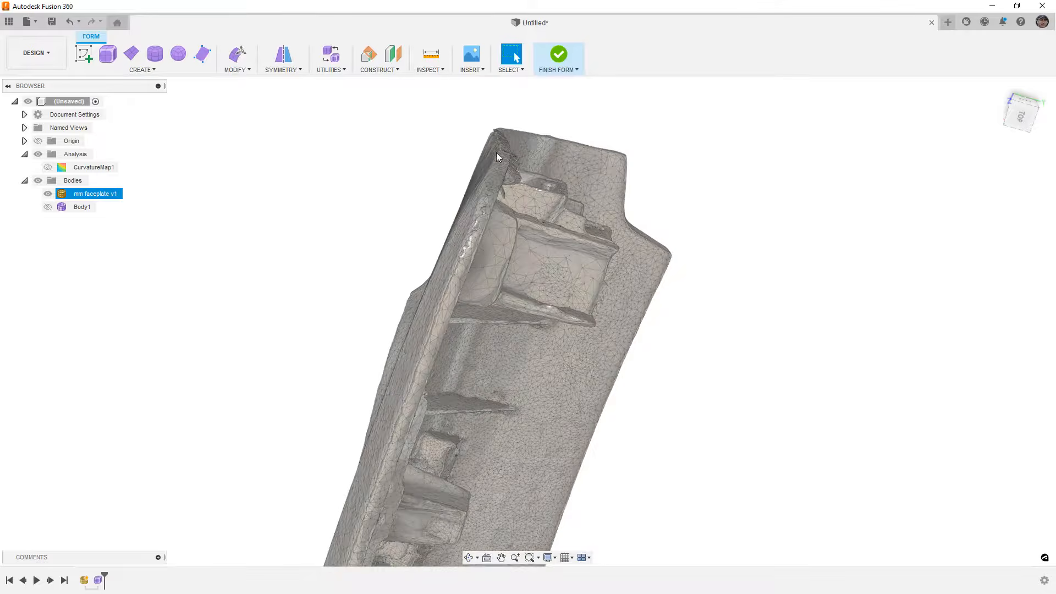
{"action": "middle_click_drag", "start_coordinate": [511, 150], "coordinate": [478, 181], "text": "shift"}
{"action": "key", "text": "Escape"}
- Show the form body again, review the surface over the scan and finish the form
{"action": "left_click", "coordinate": [48, 207]}
{"action": "middle_click_drag", "start_coordinate": [360, 228], "coordinate": [495, 220], "text": "shift"}
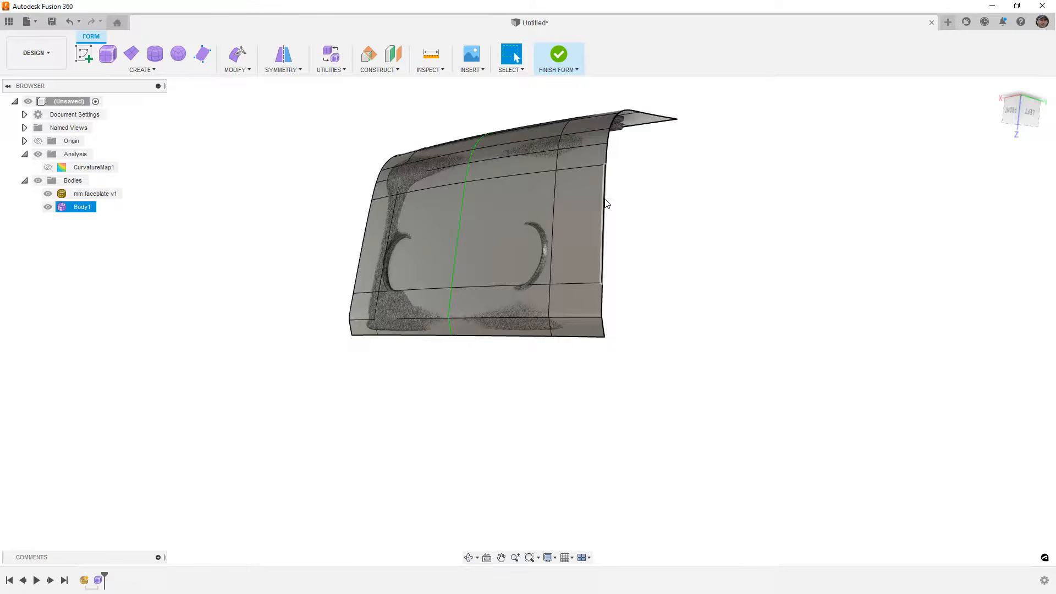
{"action": "middle_click_drag", "start_coordinate": [604, 208], "coordinate": [575, 274], "text": "shift"}
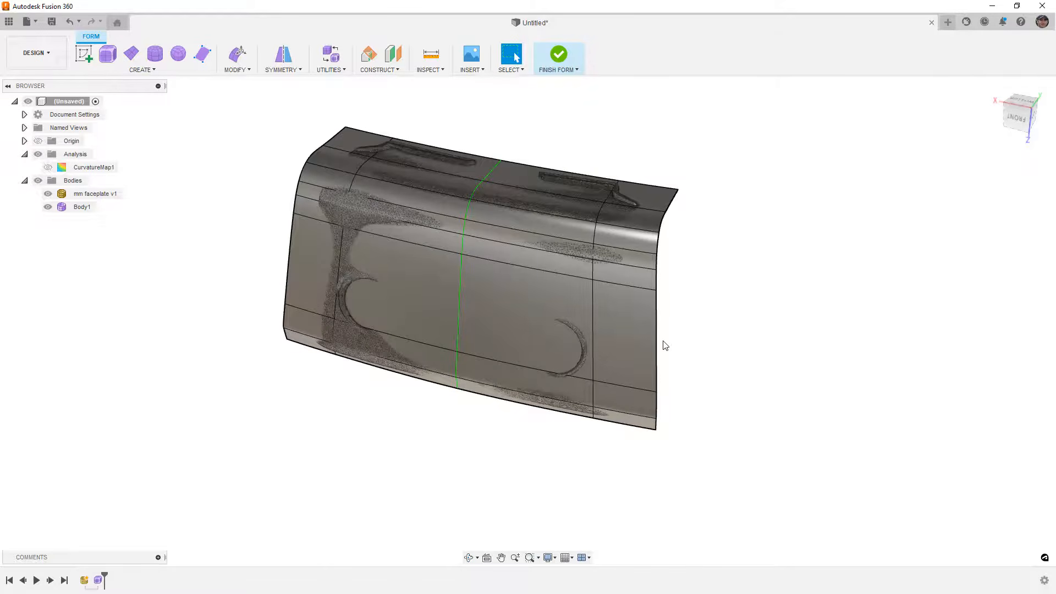
{"action": "left_click", "coordinate": [559, 55]}
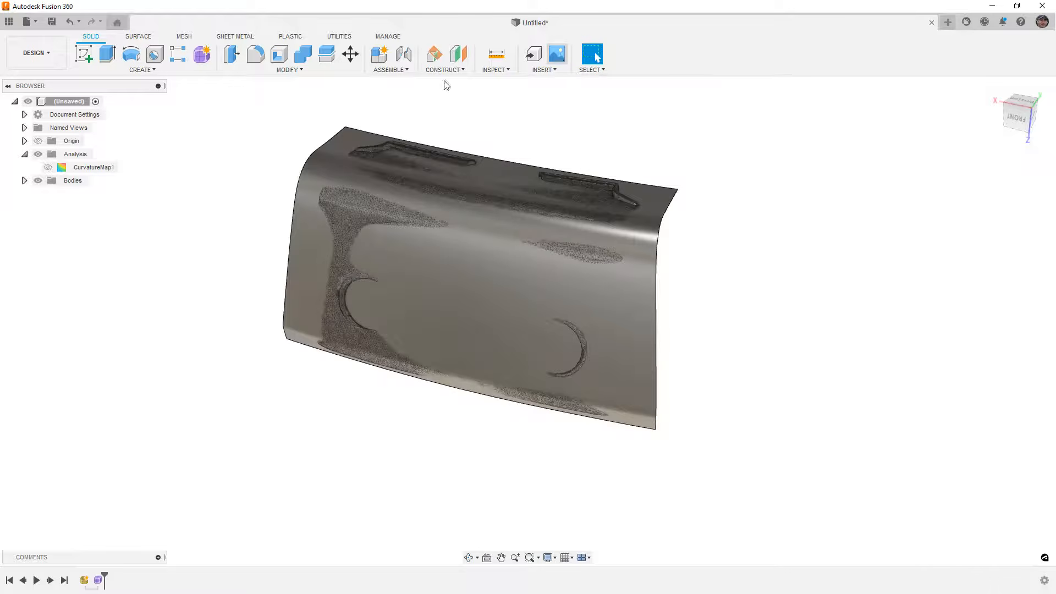
- Hide the form surface body and start a sketch on the front origin plane, oriented with the faceplate's top edge up
{"action": "left_click", "coordinate": [24, 181]}
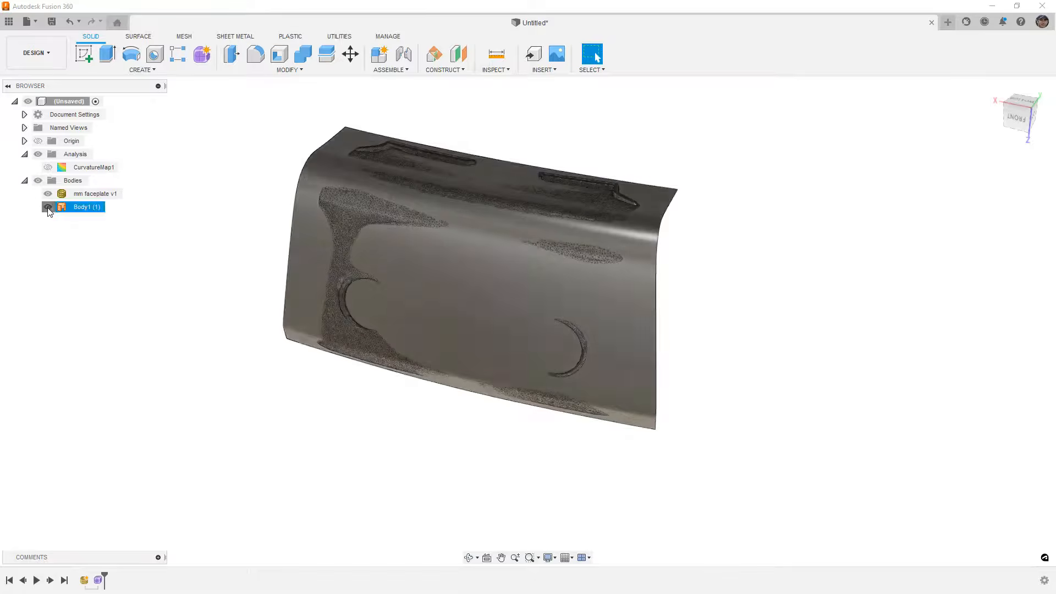
{"action": "left_click", "coordinate": [47, 207]}
{"action": "left_click", "coordinate": [1014, 118]}
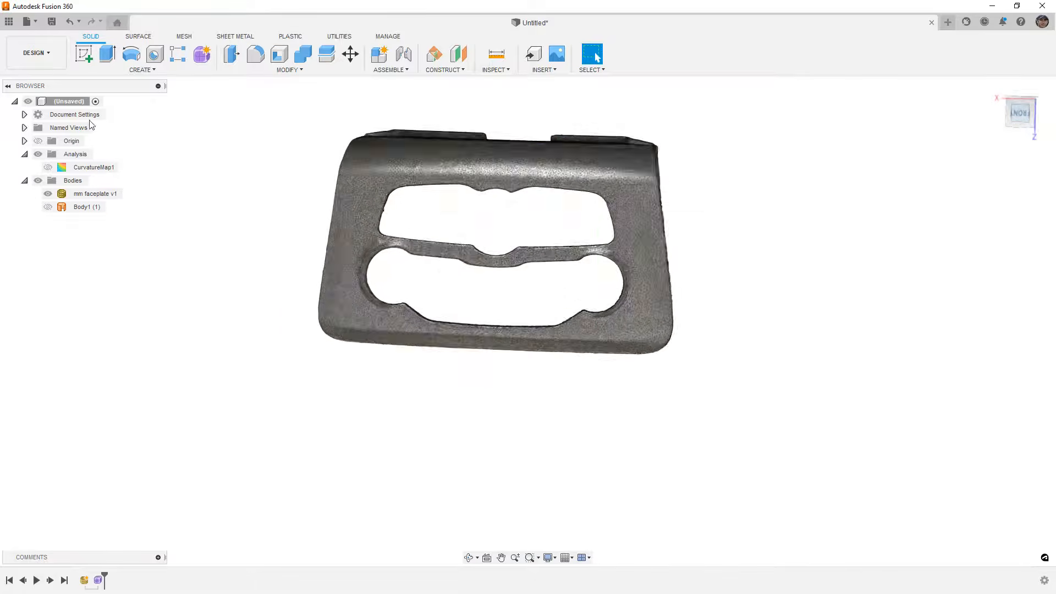
{"action": "left_click", "coordinate": [83, 53]}
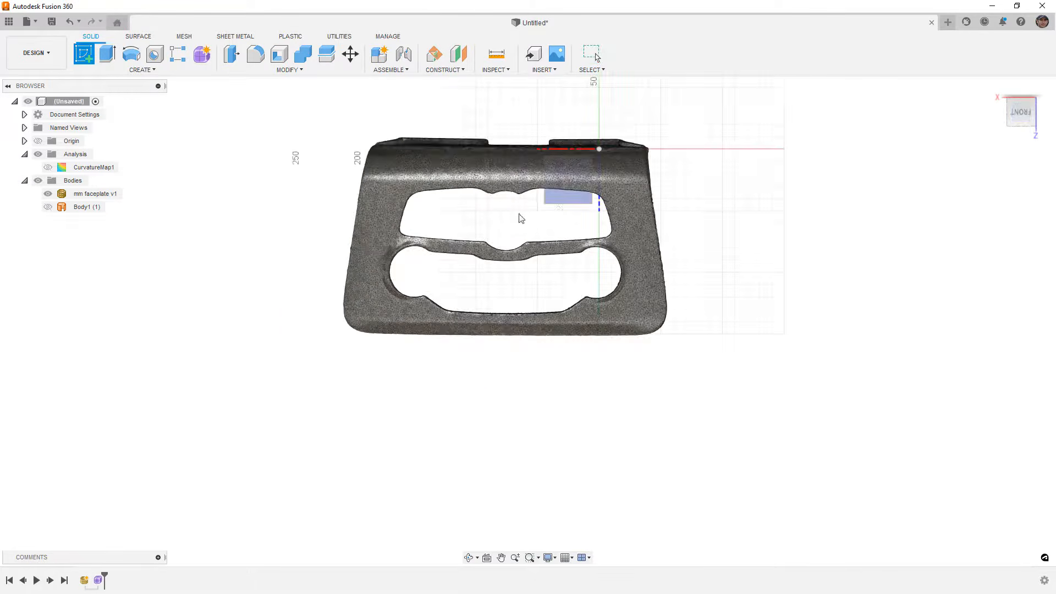
{"action": "left_click", "coordinate": [566, 202]}
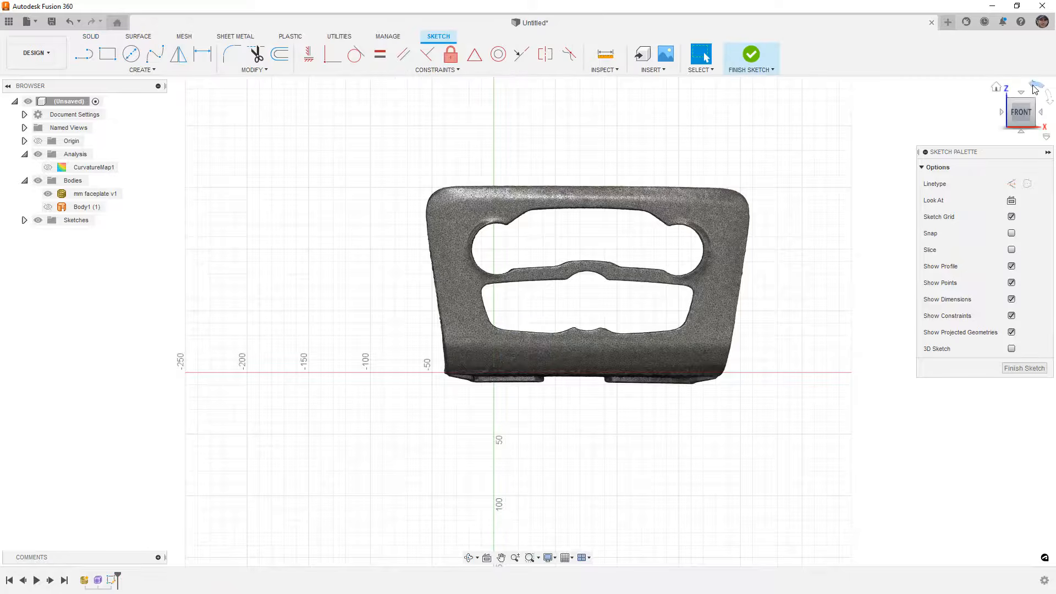
{"action": "left_click", "coordinate": [1034, 89]}
{"action": "left_click", "coordinate": [1034, 90]}
{"action": "middle_click_drag", "start_coordinate": [754, 241], "coordinate": [816, 174]}
{"action": "scroll", "coordinate": [717, 230], "scroll_direction": "down", "scroll_amount": 1}
{"action": "scroll", "coordinate": [602, 374], "scroll_direction": "up", "scroll_amount": 1}
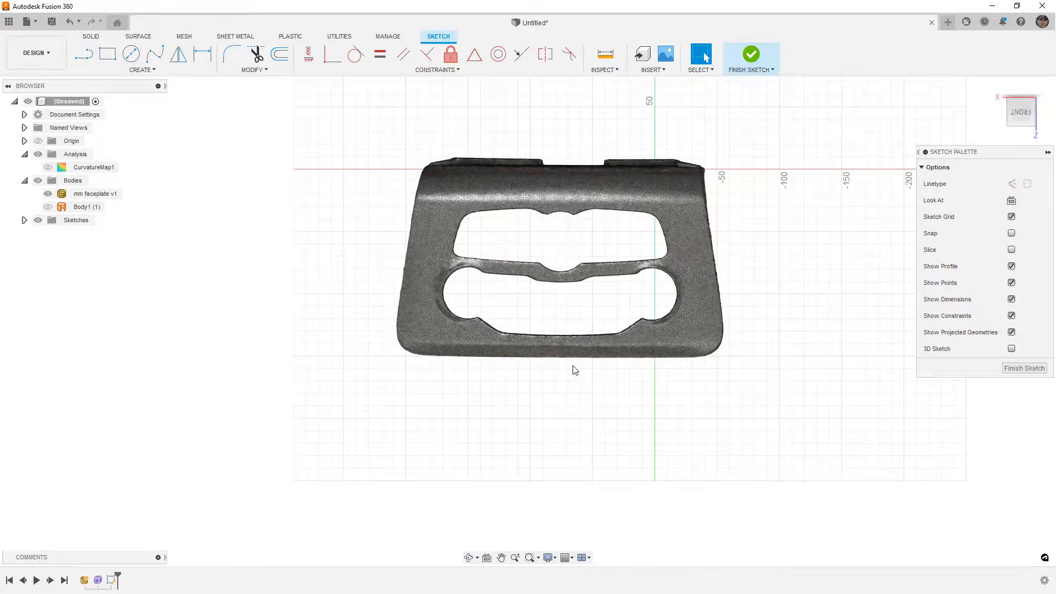
{"action": "left_click", "coordinate": [52, 208]}
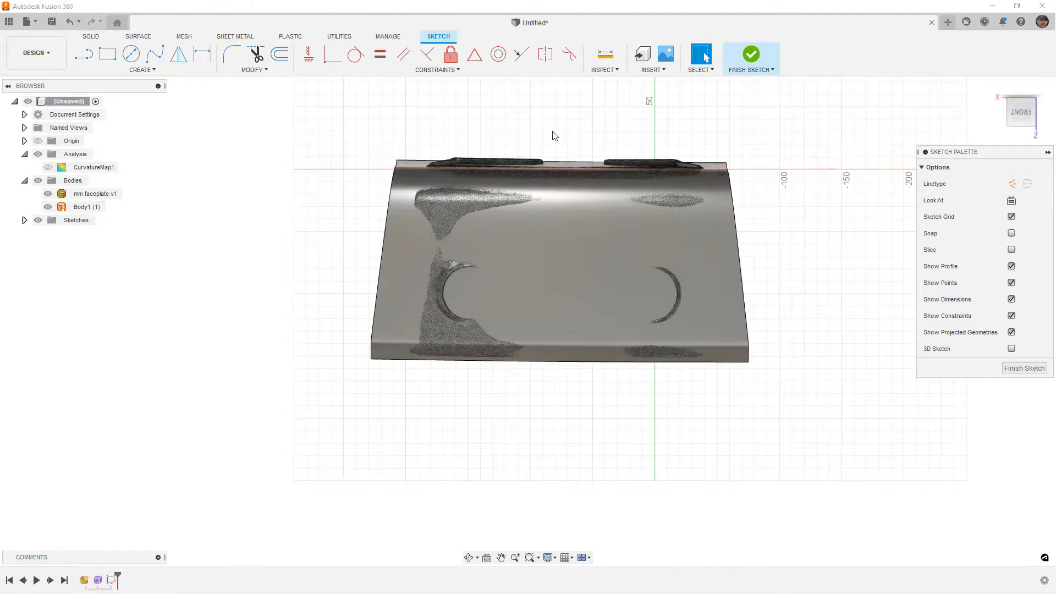
{"action": "left_click", "coordinate": [48, 207]}
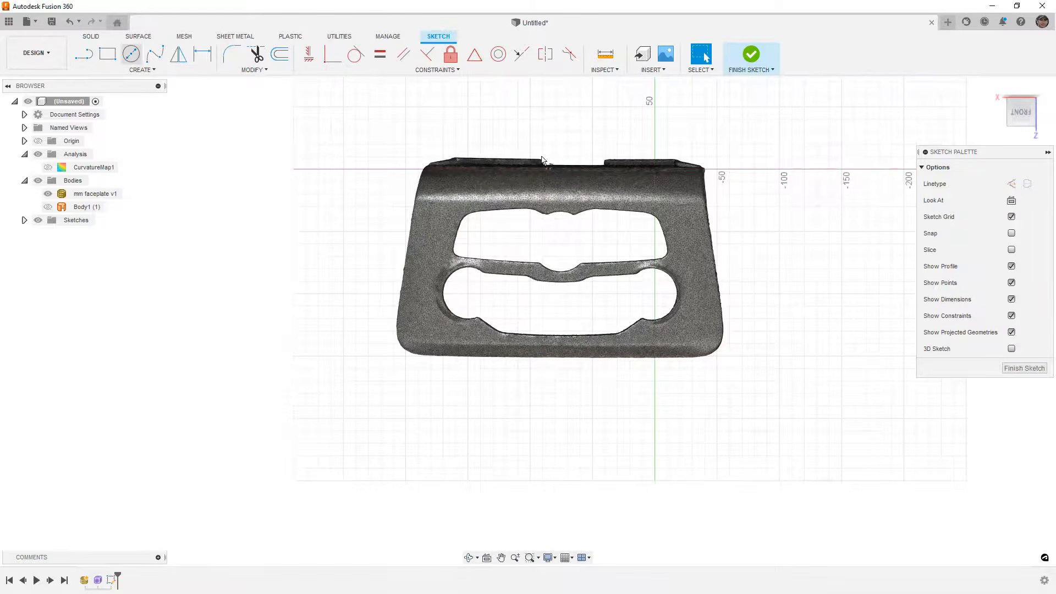
- Draw a vertical construction line about 212 mm long through the middle of the faceplate scan
{"action": "key", "text": "l"}
{"action": "left_click", "coordinate": [555, 148]}
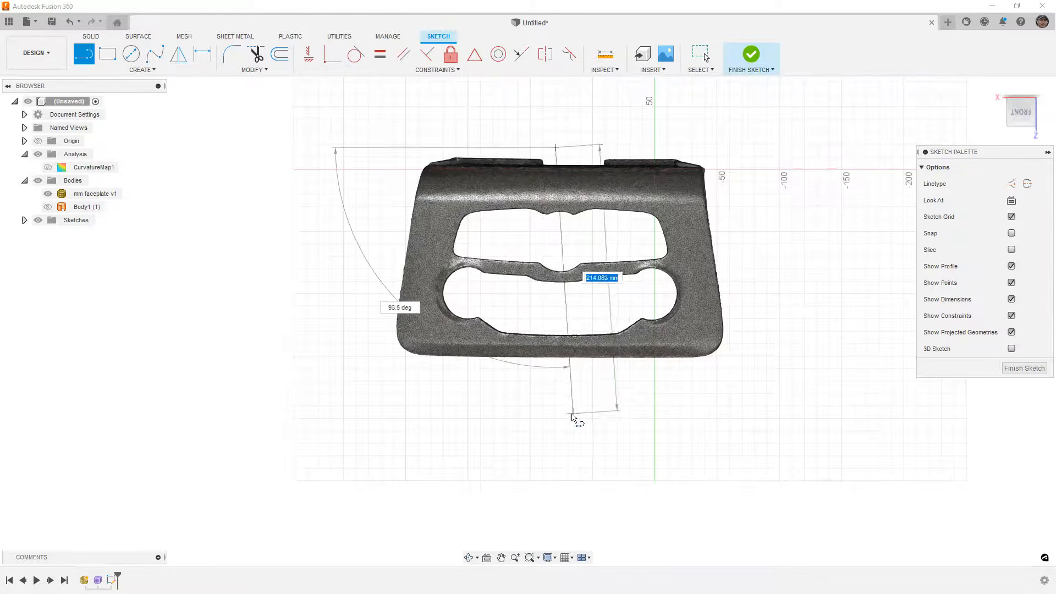
{"action": "left_click", "coordinate": [555, 412]}
{"action": "key", "text": "Escape"}
{"action": "left_click_drag", "start_coordinate": [556, 303], "coordinate": [561, 307]}
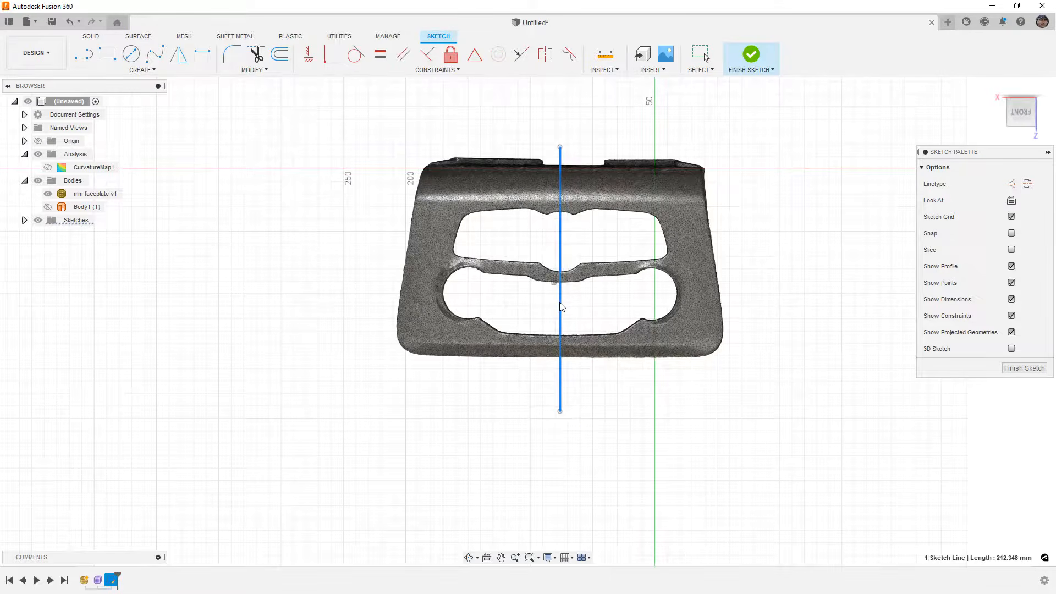
{"action": "key", "text": "x"}
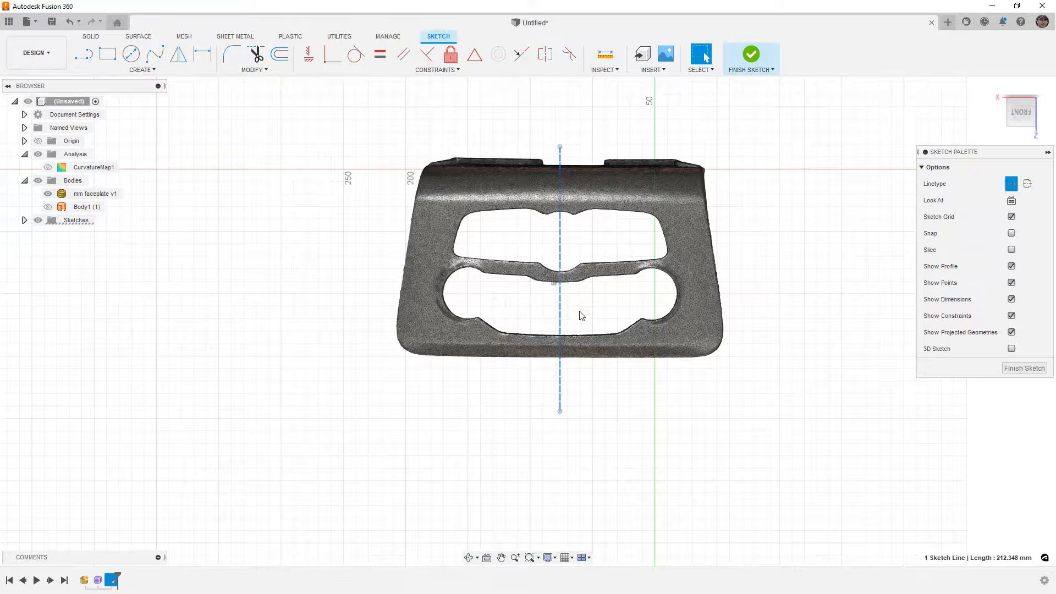
- Fix the vertical centreline in place and extend its upper end slightly further above the faceplate
{"action": "left_click", "coordinate": [451, 54]}
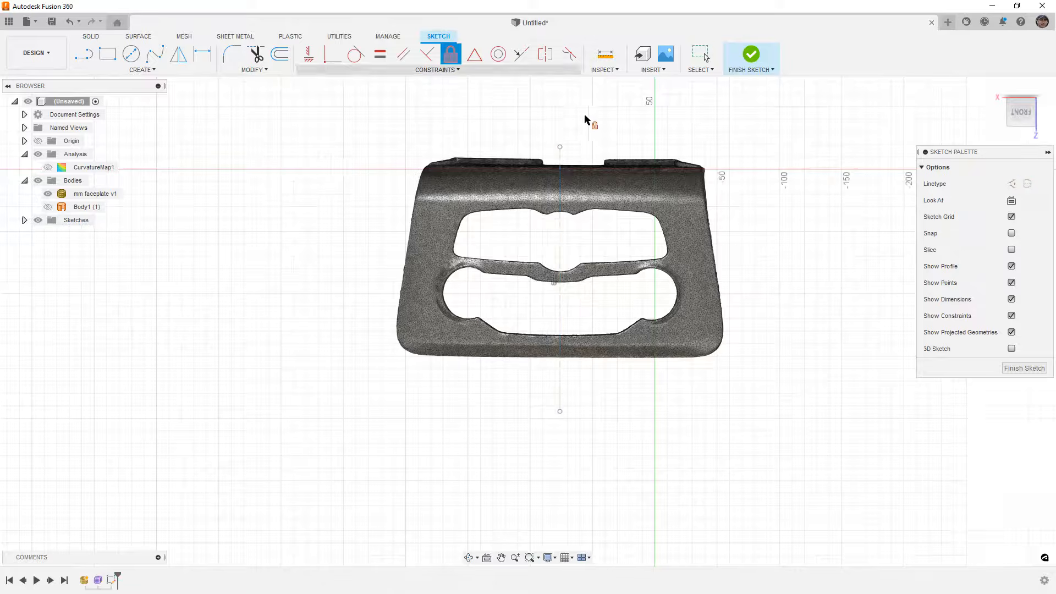
{"action": "key", "text": "Escape"}
{"action": "left_click_drag", "start_coordinate": [560, 146], "coordinate": [560, 135]}
{"action": "left_click", "coordinate": [575, 228]}
{"action": "scroll", "coordinate": [518, 227], "scroll_direction": "down", "scroll_amount": 2}
{"action": "scroll", "coordinate": [573, 347], "scroll_direction": "up", "scroll_amount": 2}
- Sketch a horizontal line about 104 mm long from the centreline along the faceplate's lower edge, ending before the right corner
{"action": "left_click", "coordinate": [84, 54]}
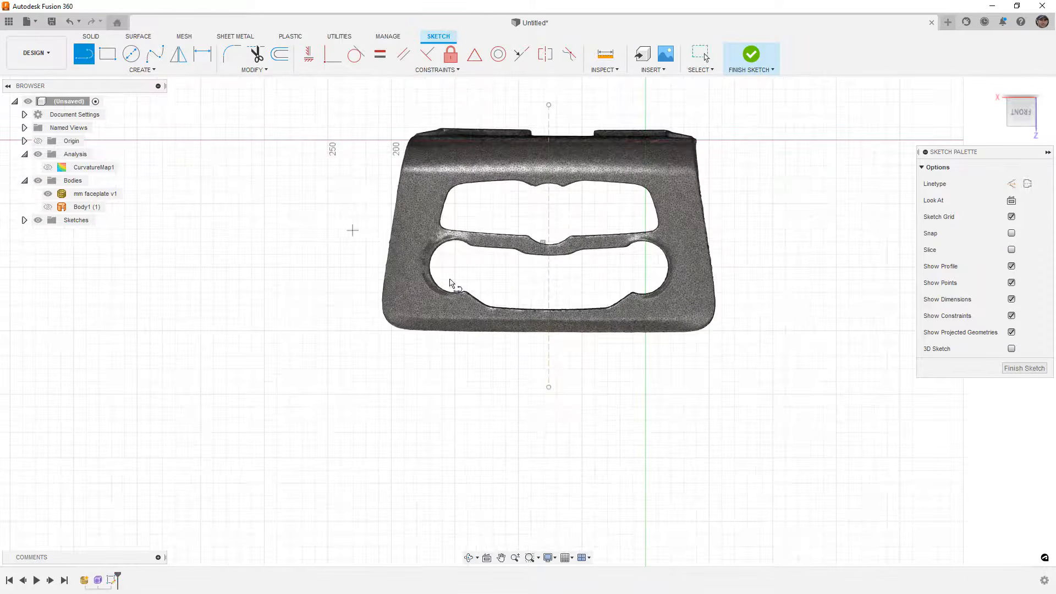
{"action": "scroll", "coordinate": [557, 343], "scroll_direction": "up", "scroll_amount": 1}
{"action": "left_click", "coordinate": [546, 332]}
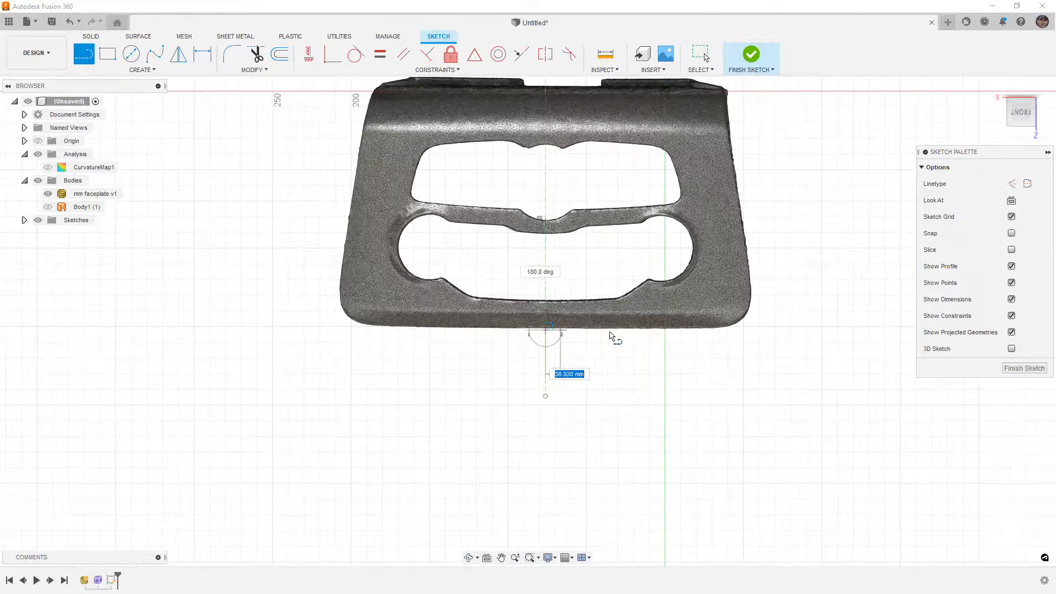
{"action": "scroll", "coordinate": [682, 337], "scroll_direction": "up", "scroll_amount": 2}
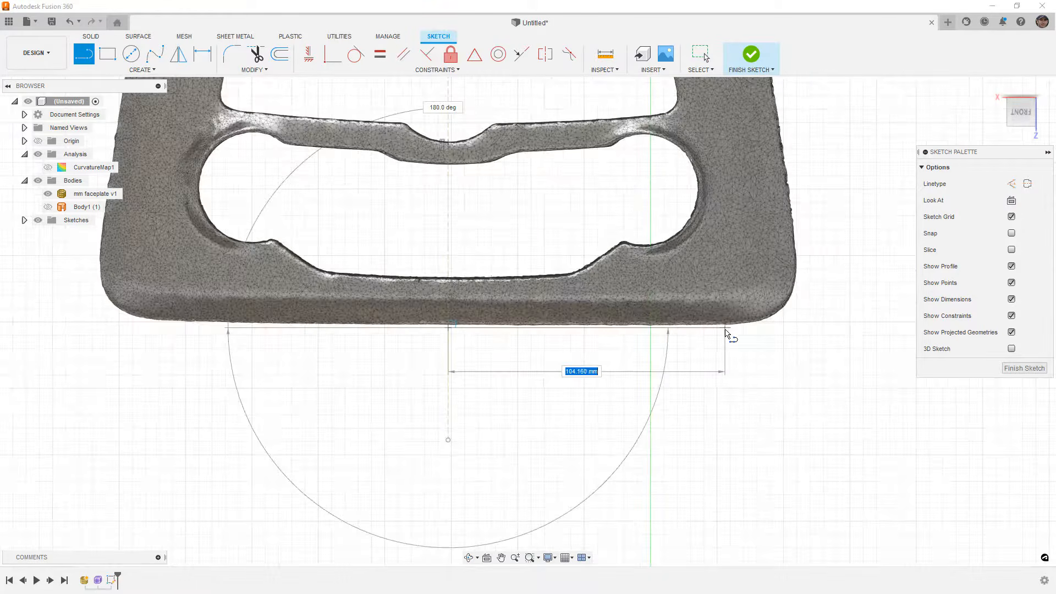
{"action": "left_click", "coordinate": [726, 328]}
{"action": "key", "text": "Escape"}
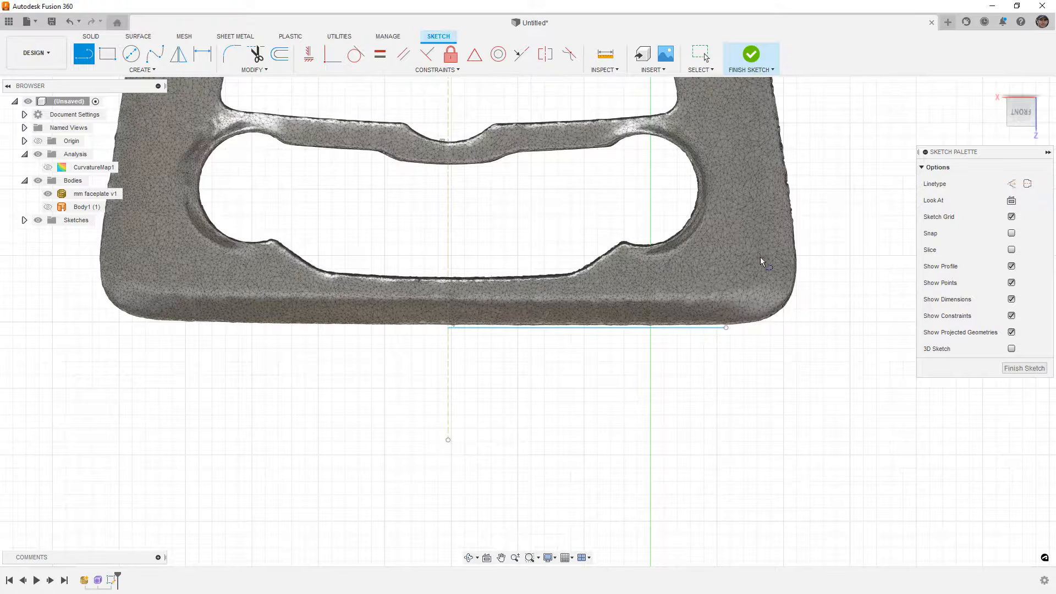
- Sketch a slanted line about 157 mm long along the faceplate's right edge, from above the lower corner to past the top
{"action": "middle_click_drag", "start_coordinate": [774, 252], "coordinate": [713, 322]}
{"action": "left_click", "coordinate": [738, 320]}
{"action": "middle_click_drag", "start_coordinate": [732, 143], "coordinate": [690, 371]}
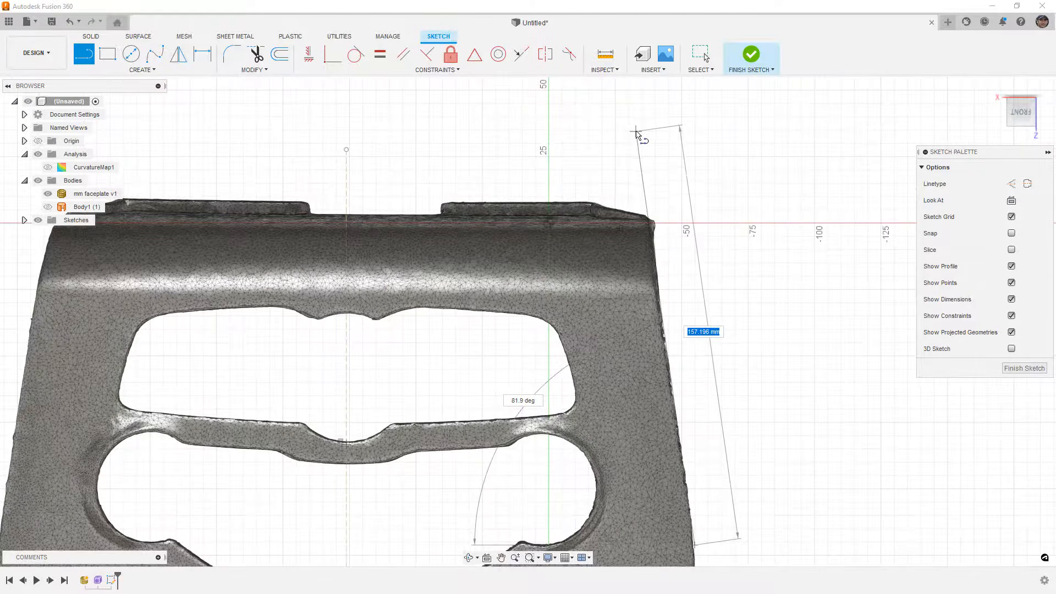
{"action": "left_click", "coordinate": [635, 131]}
{"action": "key", "text": "Escape"}
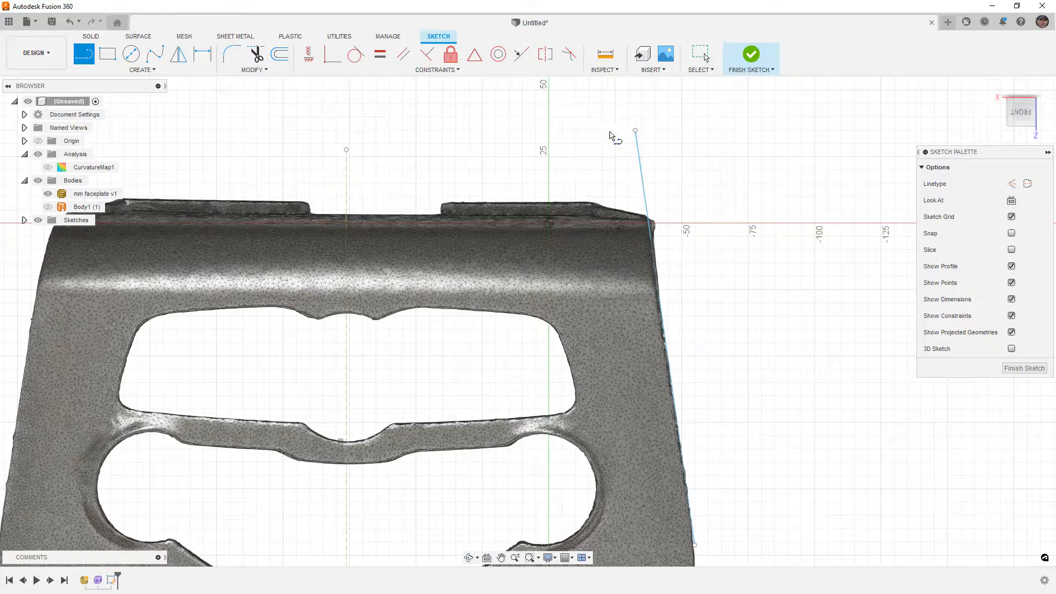
{"action": "scroll", "coordinate": [610, 144], "scroll_direction": "down", "scroll_amount": 2}
{"action": "scroll", "coordinate": [611, 144], "scroll_direction": "down", "scroll_amount": 2}
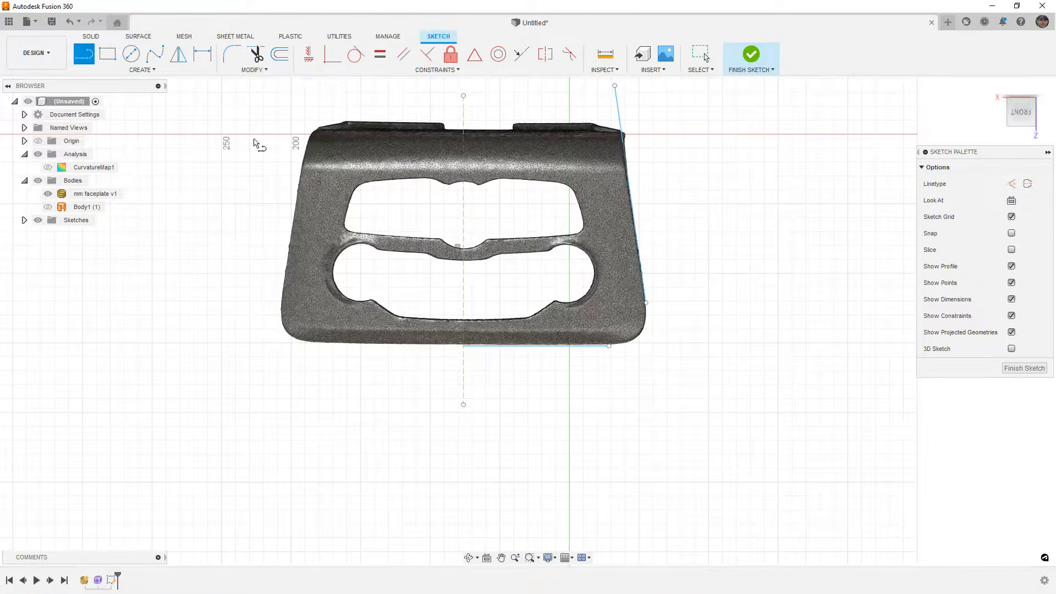
- Draw a fit point spline around the lower right corner, joining the open ends of the lower and side lines
{"action": "left_click", "coordinate": [154, 53]}
{"action": "scroll", "coordinate": [651, 313], "scroll_direction": "up", "scroll_amount": 2}
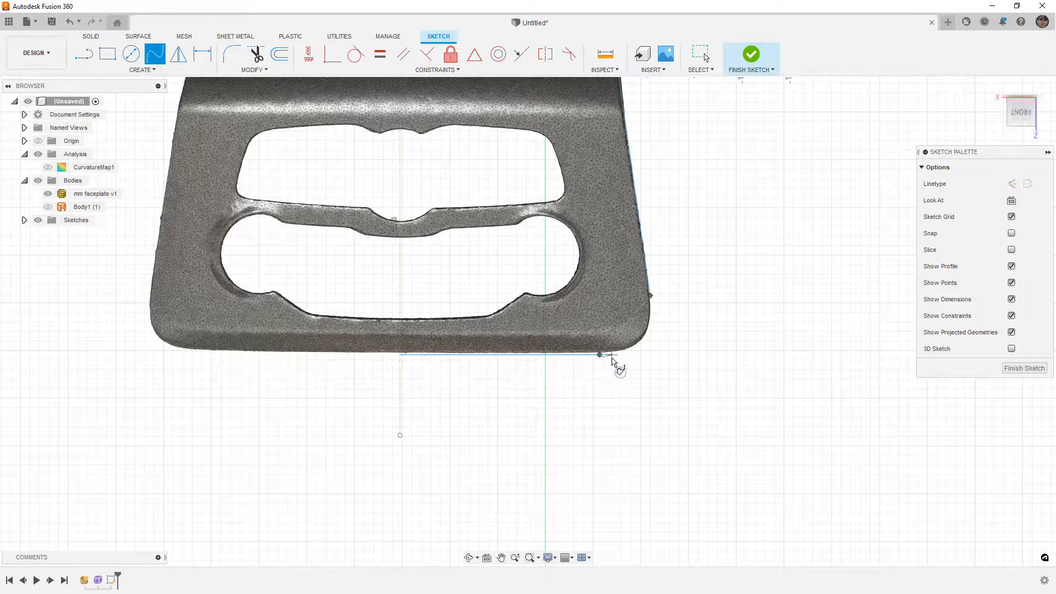
{"action": "scroll", "coordinate": [632, 354], "scroll_direction": "up", "scroll_amount": 2}
{"action": "key", "text": "Escape"}
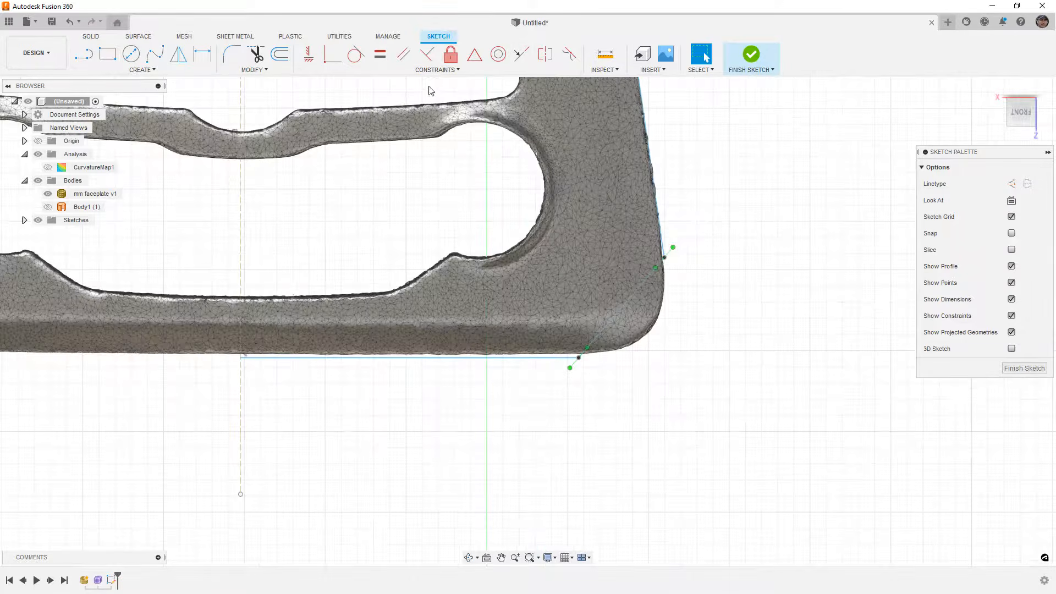
- Make the corner spline tangent to both the lower edge line and the side line
{"action": "left_click", "coordinate": [360, 56]}
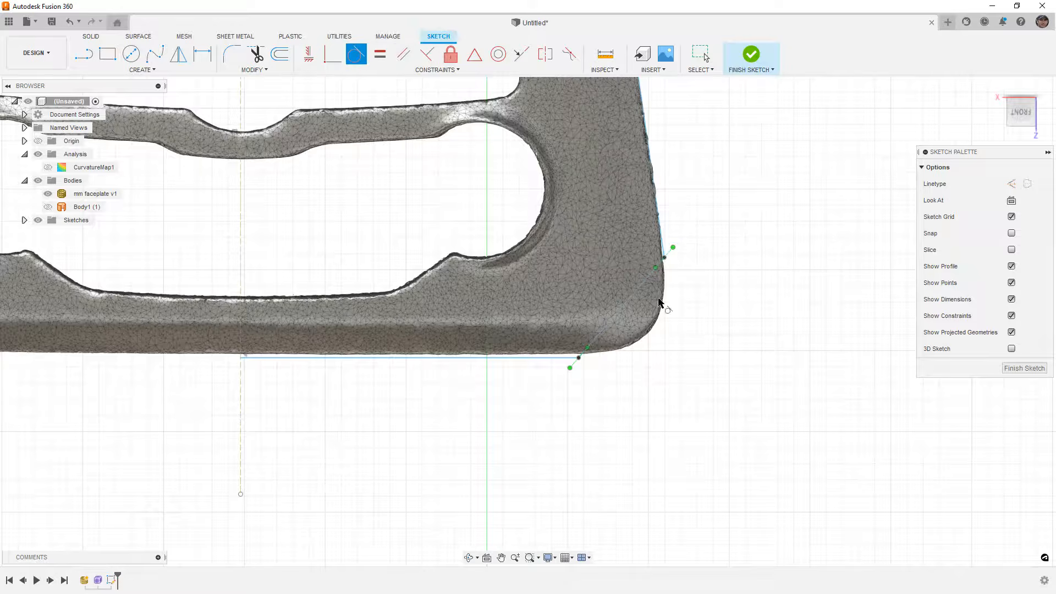
{"action": "left_click", "coordinate": [566, 359]}
{"action": "left_click", "coordinate": [663, 232]}
{"action": "left_click", "coordinate": [657, 302]}
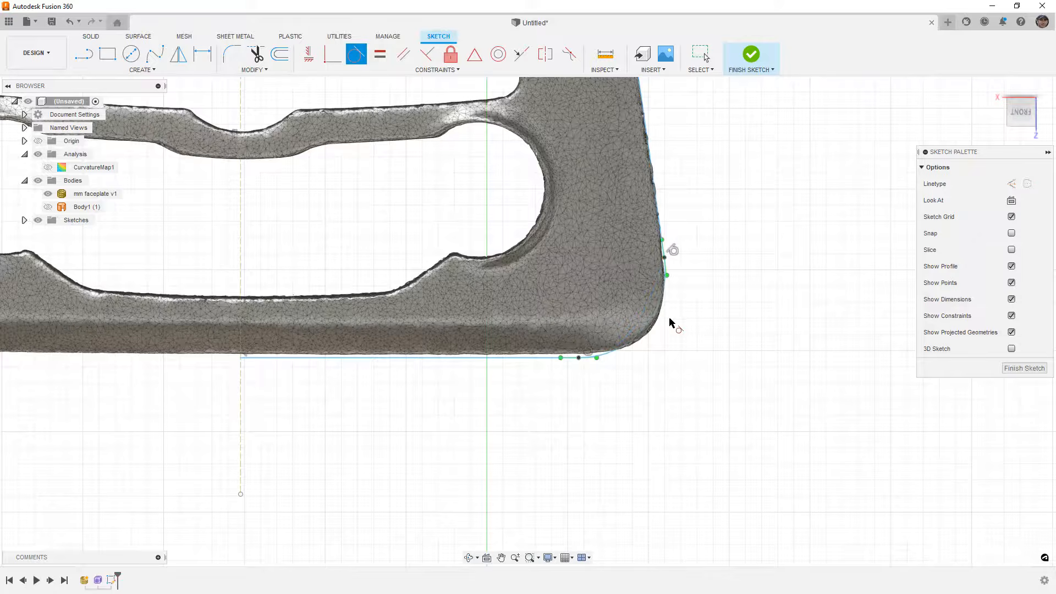
{"action": "key", "text": "Escape"}
- Match the corner to the scan by lengthening the spline's side tangent handle and shifting the lower line and its spline endpoint
{"action": "left_click", "coordinate": [665, 273]}
{"action": "left_click_drag", "start_coordinate": [667, 277], "coordinate": [667, 281]}
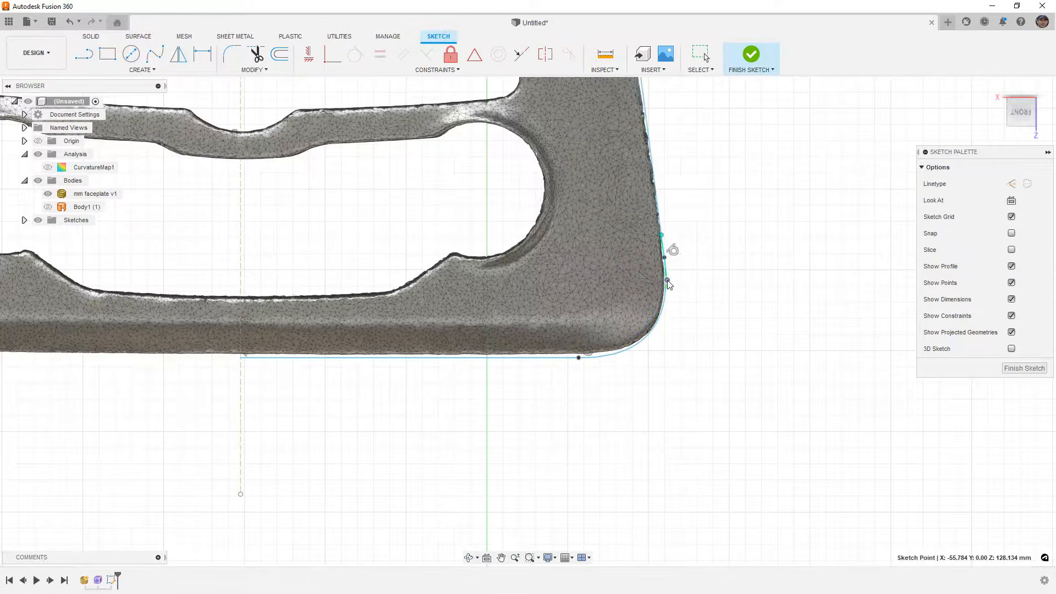
{"action": "left_click", "coordinate": [568, 358]}
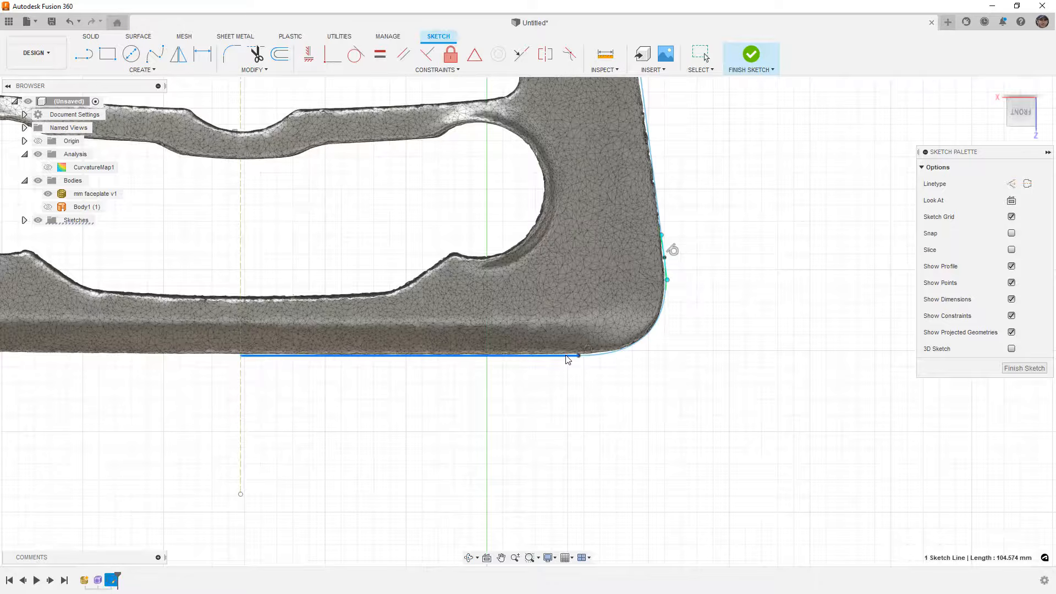
{"action": "left_click", "coordinate": [589, 356]}
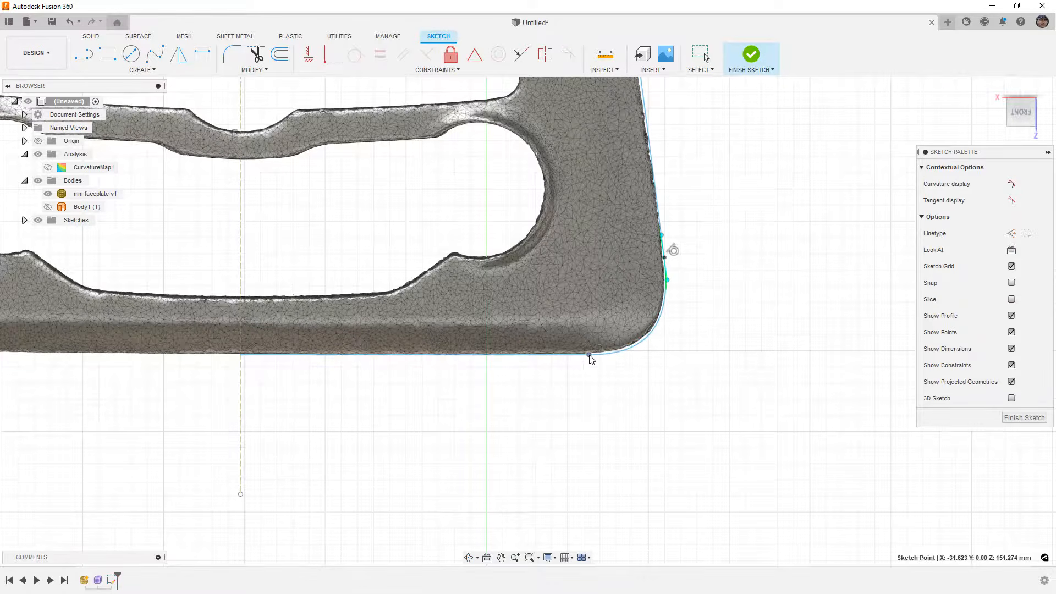
{"action": "scroll", "coordinate": [667, 334], "scroll_direction": "down", "scroll_amount": 5}
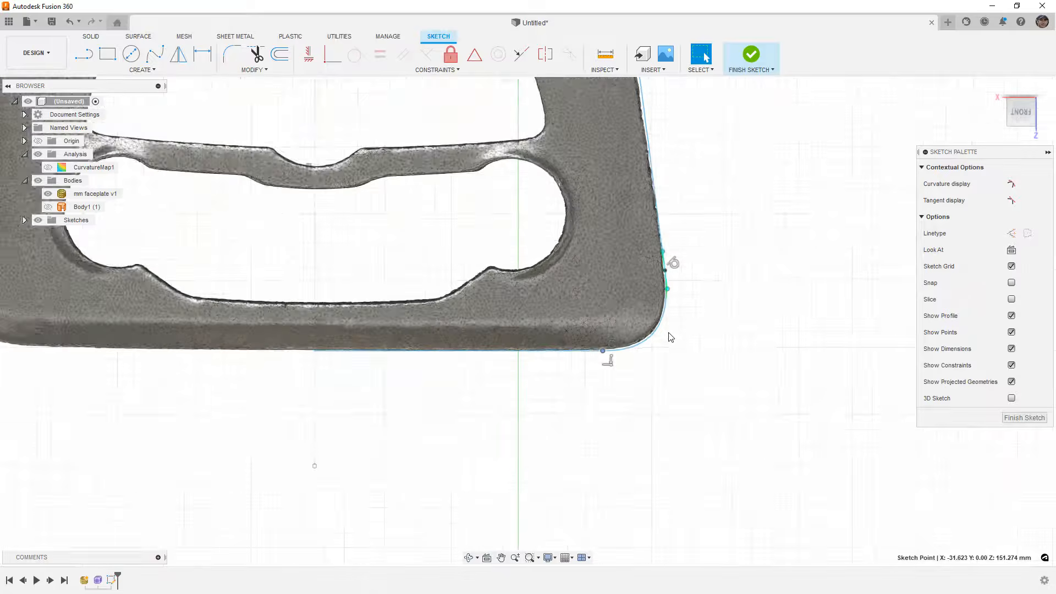
{"action": "scroll", "coordinate": [672, 339], "scroll_direction": "down", "scroll_amount": 3}
{"action": "key", "text": "Escape"}
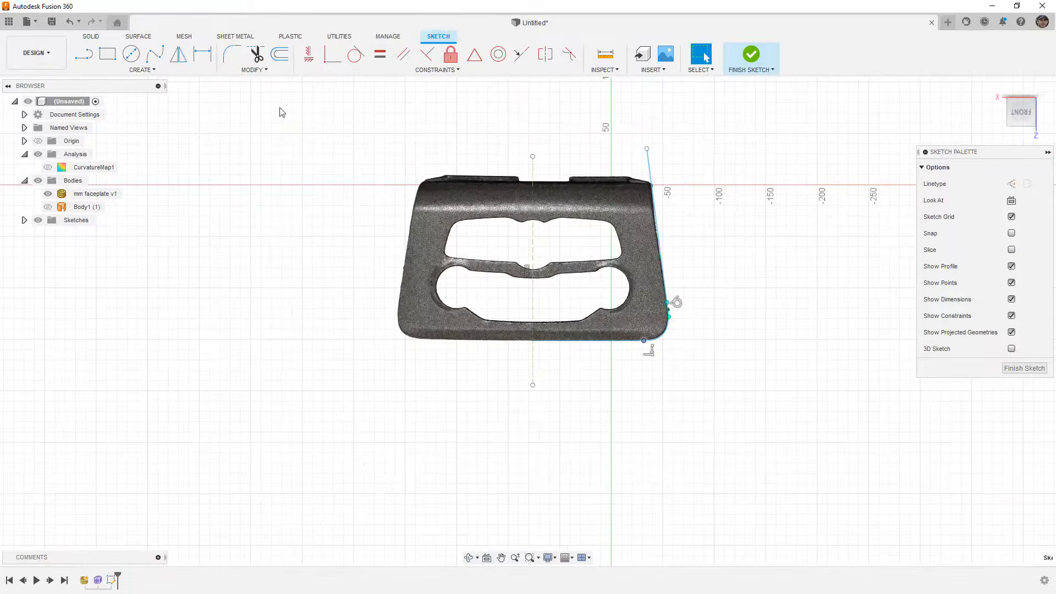
- Mirror the side line, corner spline and lower line about the vertical centreline
{"action": "left_click", "coordinate": [178, 55]}
{"action": "left_click", "coordinate": [657, 231]}
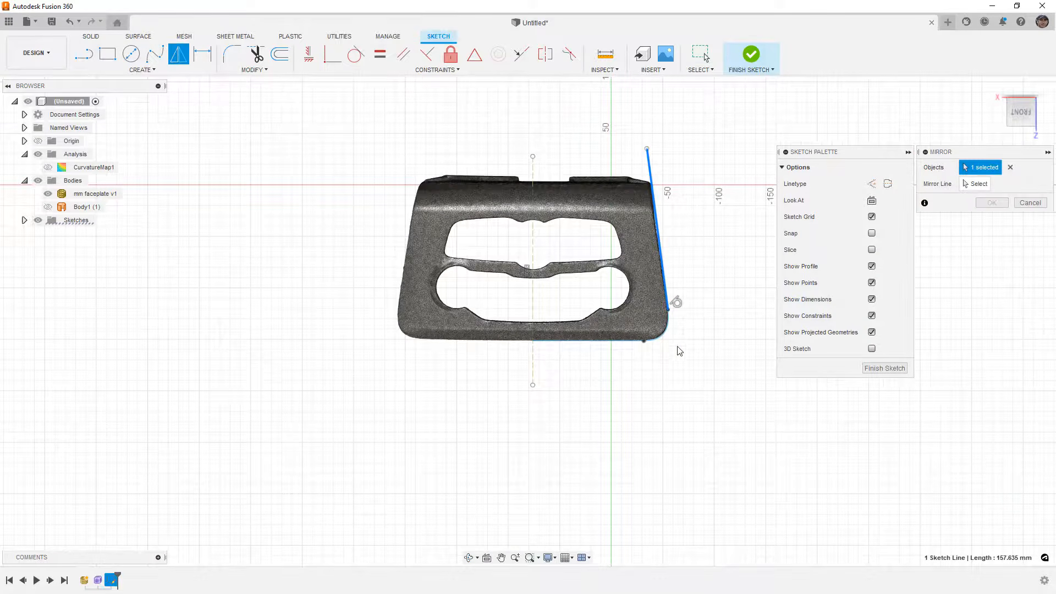
{"action": "left_click", "coordinate": [666, 339]}
{"action": "left_click", "coordinate": [609, 341]}
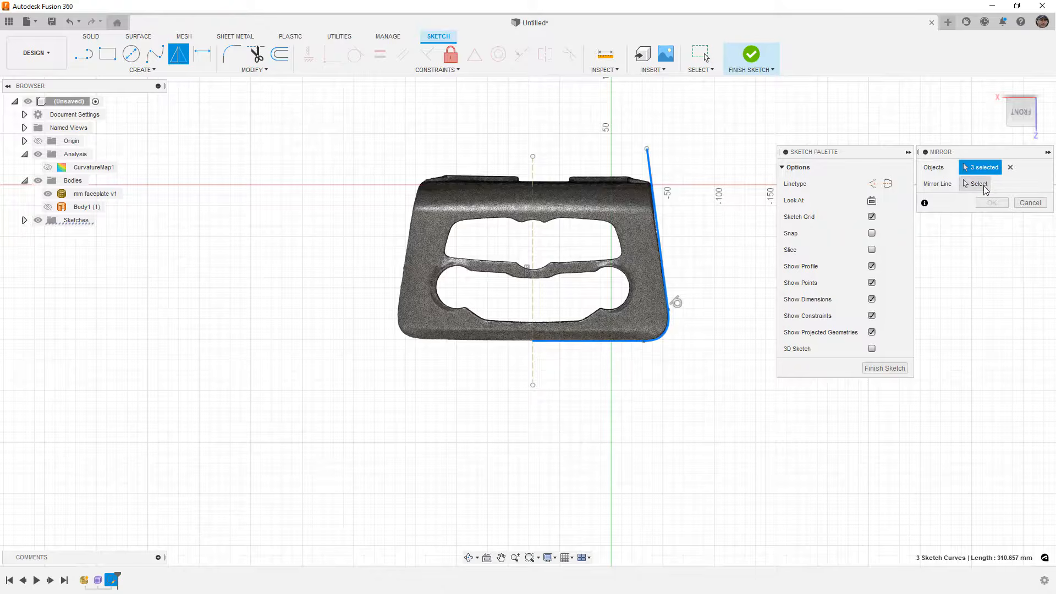
{"action": "left_click", "coordinate": [984, 188]}
{"action": "left_click", "coordinate": [533, 300]}
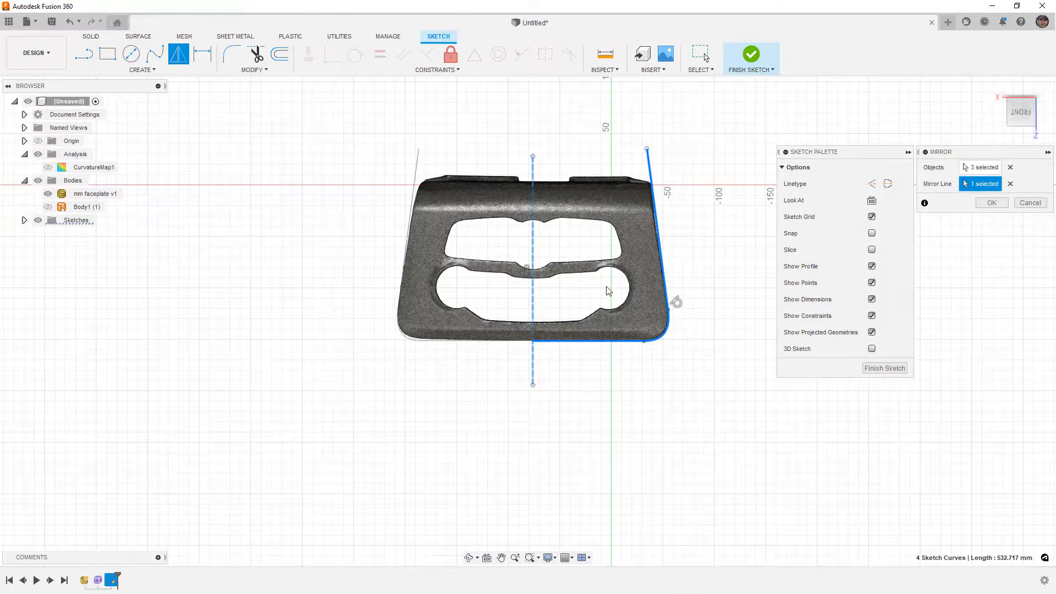
{"action": "left_click", "coordinate": [991, 203]}
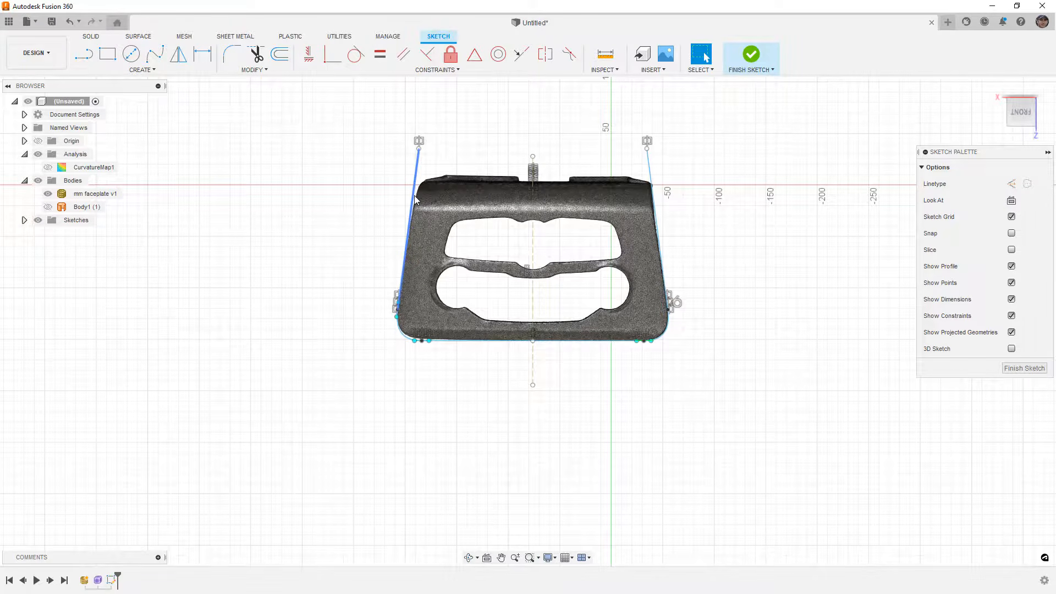
- Finish the outline sketch, show the form surface body and hide the faceplate scan
{"action": "left_click", "coordinate": [750, 55]}
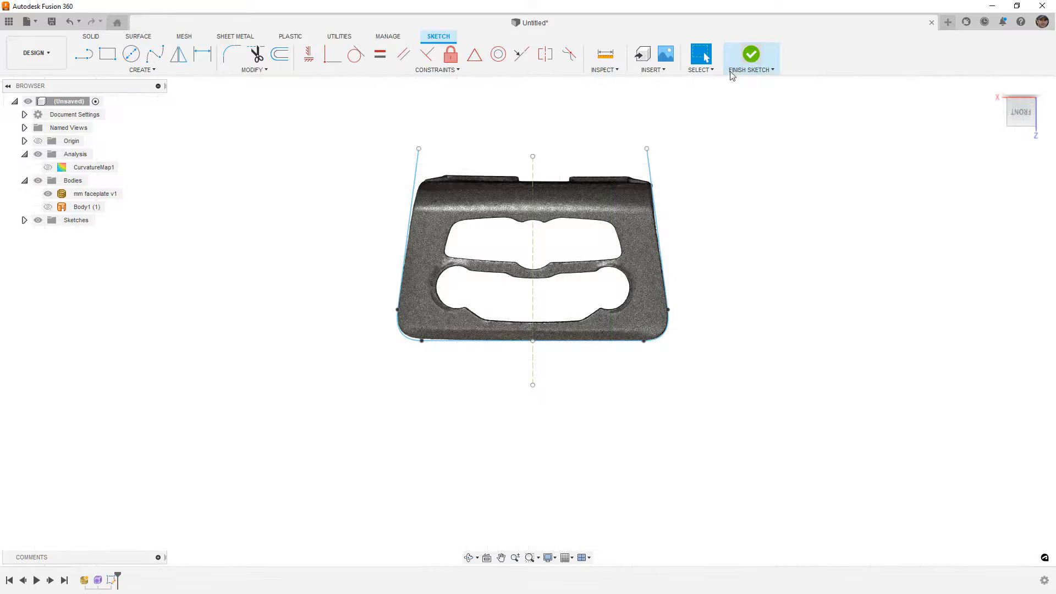
{"action": "left_click", "coordinate": [48, 207]}
{"action": "left_click", "coordinate": [48, 194]}
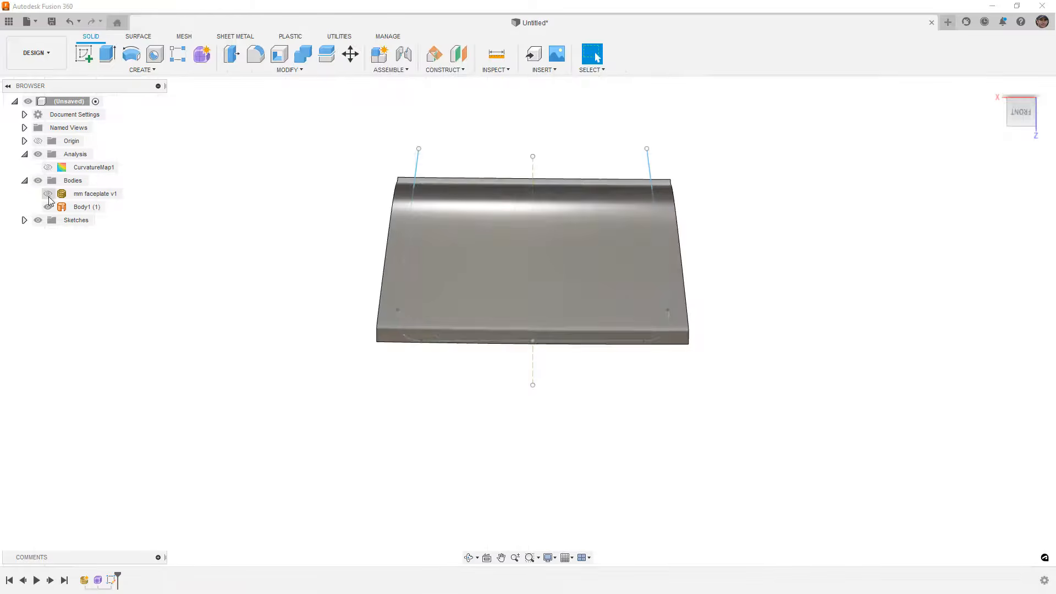
- Trim the form surface with the sketched faceplate outline, removing the area outside the side lines and rounded corners
{"action": "left_click", "coordinate": [138, 37]}
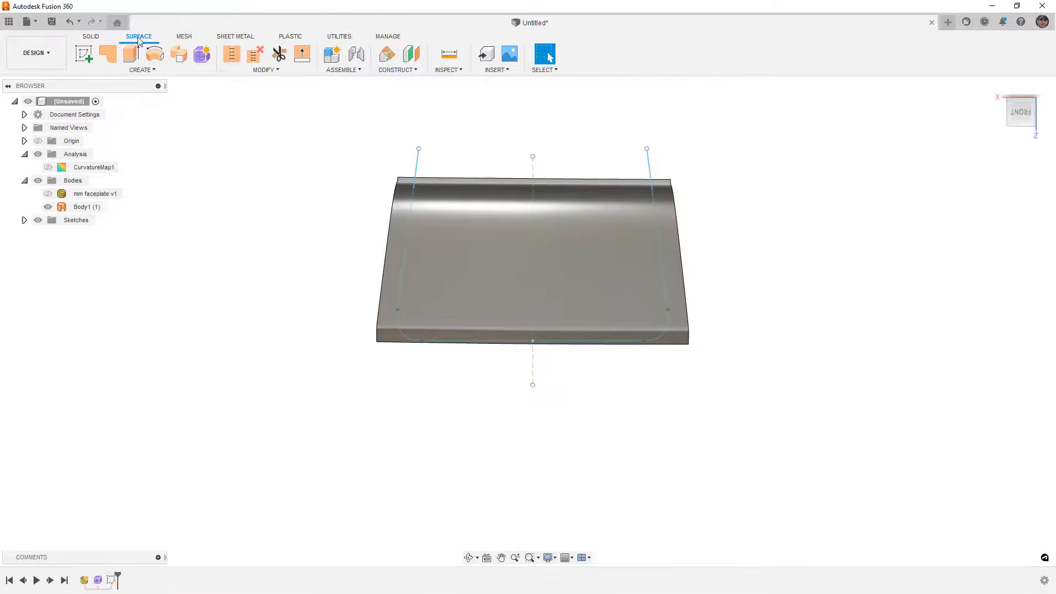
{"action": "left_click", "coordinate": [279, 55]}
{"action": "left_click", "coordinate": [653, 179]}
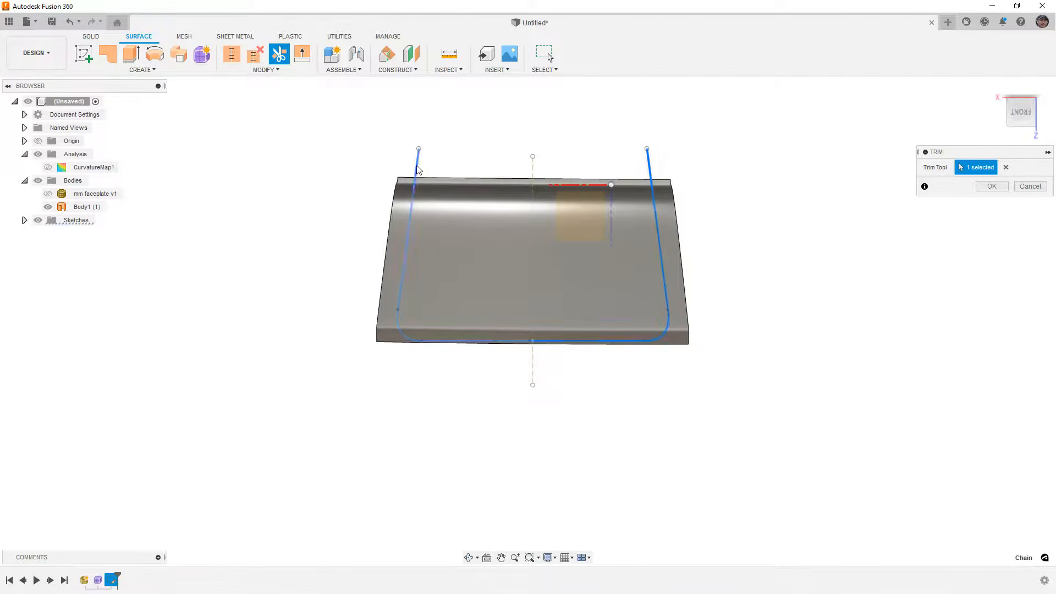
{"action": "left_click", "coordinate": [697, 253]}
{"action": "left_click", "coordinate": [992, 186]}
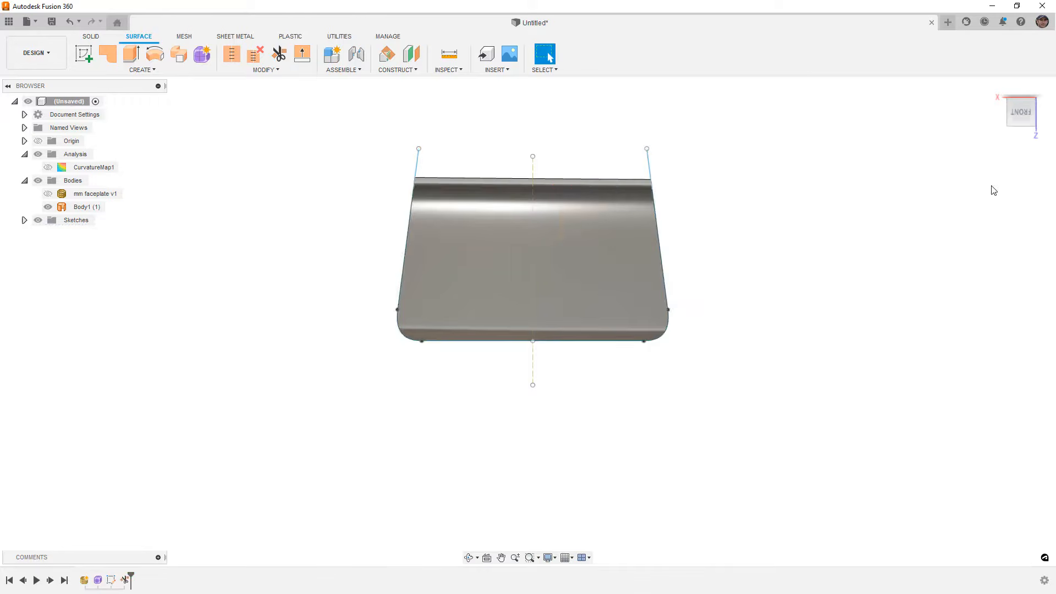
- Hide the outline sketch and the trimmed surface body, and show the faceplate scan
{"action": "left_click", "coordinate": [24, 220]}
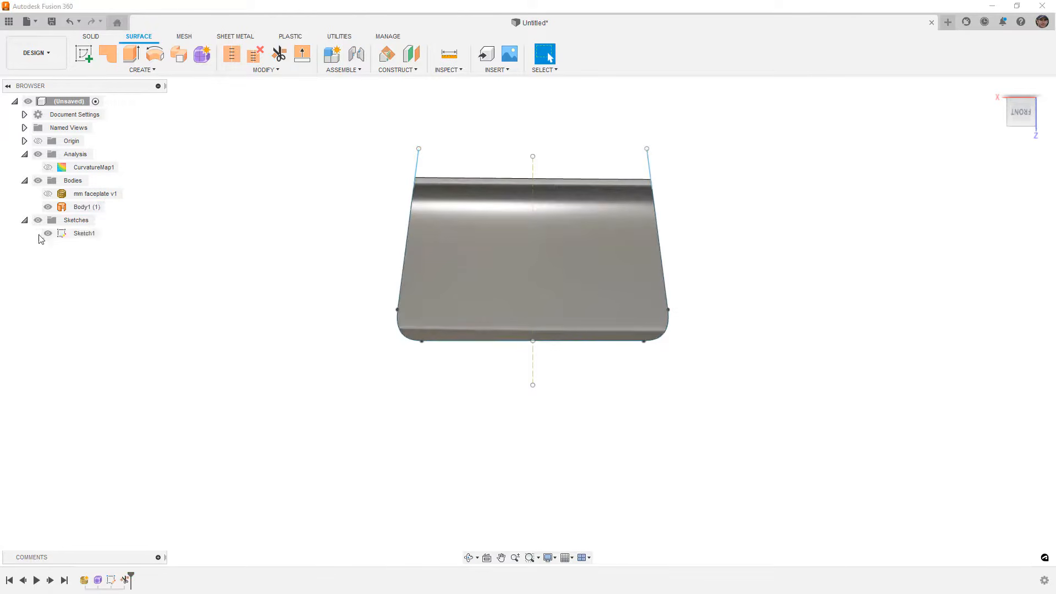
{"action": "middle_click_drag", "start_coordinate": [369, 237], "coordinate": [385, 316], "text": "shift"}
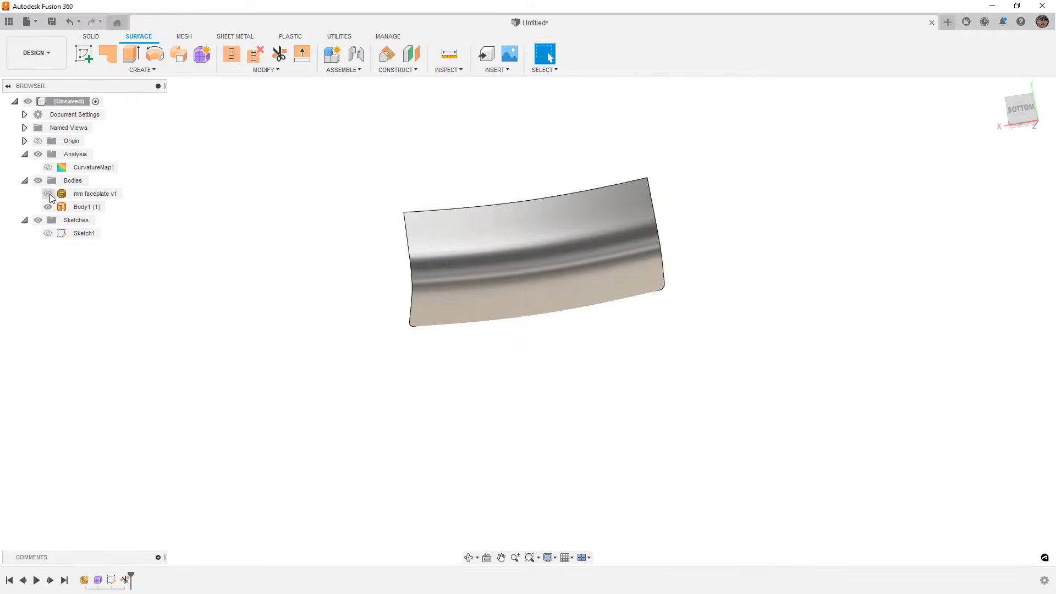
{"action": "left_click", "coordinate": [48, 194]}
{"action": "left_click", "coordinate": [48, 207]}
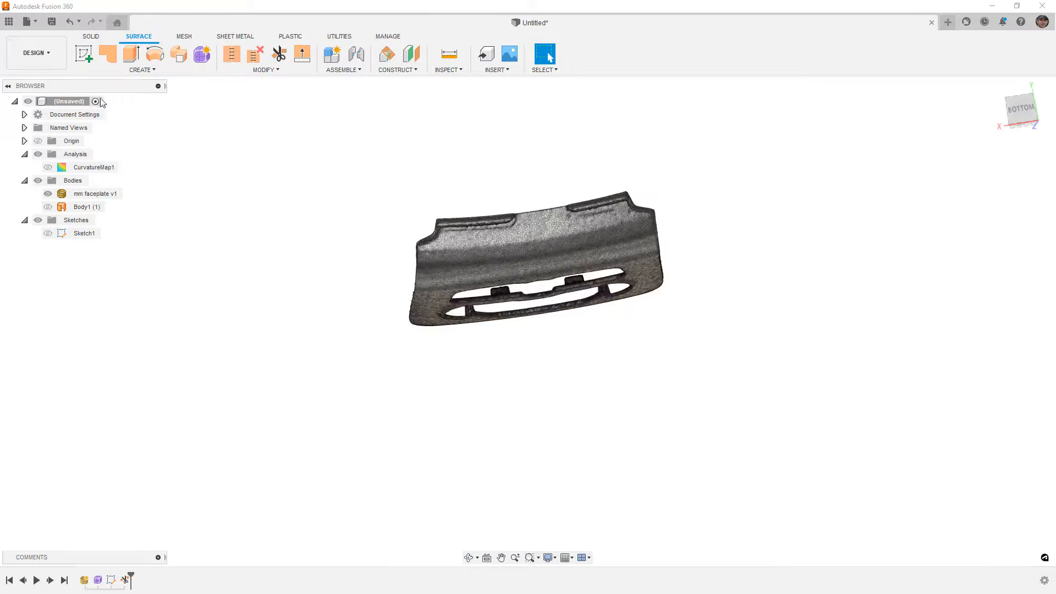
- Start a sketch on the XY origin plane and project the centreline point of the outline sketch into it
{"action": "left_click", "coordinate": [83, 54]}
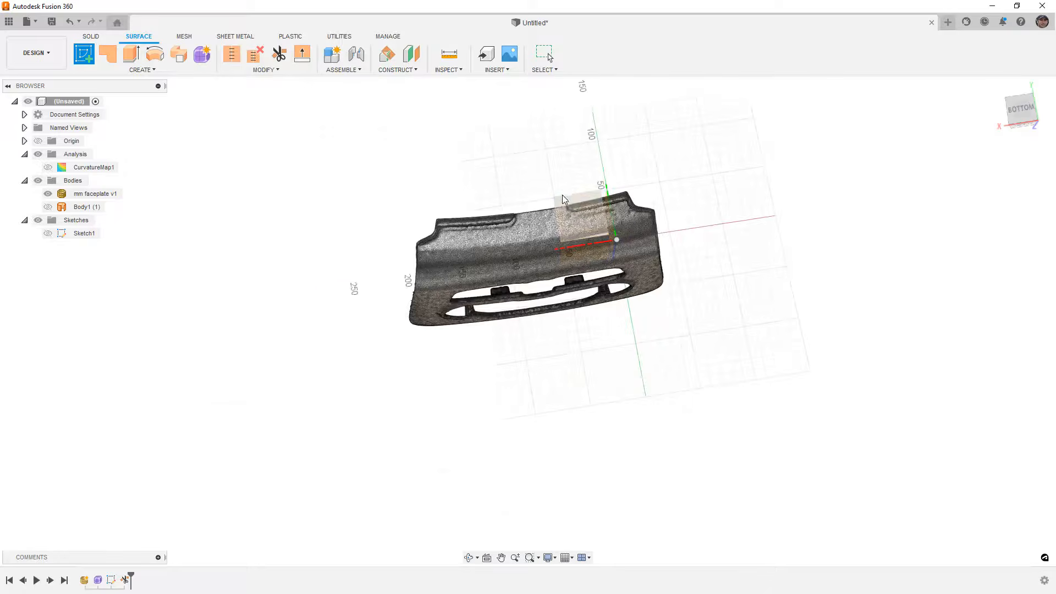
{"action": "left_click", "coordinate": [574, 207]}
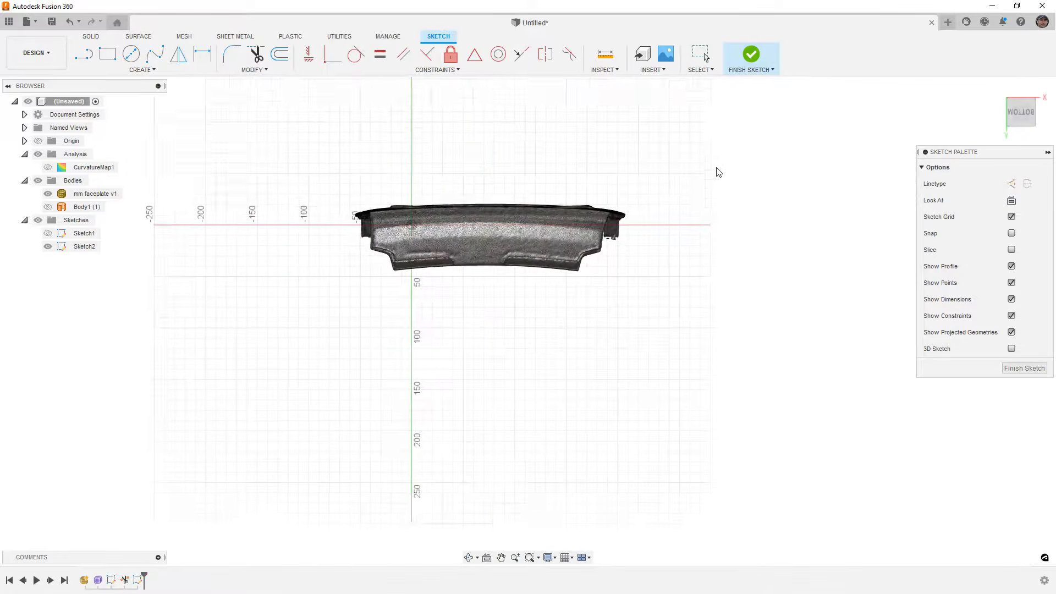
{"action": "left_click", "coordinate": [48, 233]}
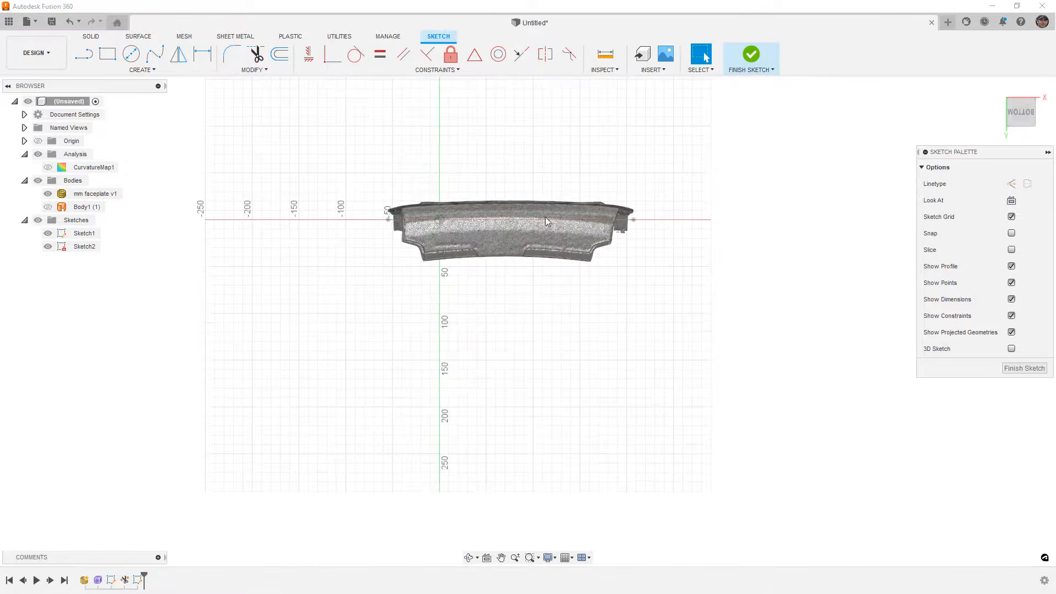
{"action": "scroll", "coordinate": [507, 224], "scroll_direction": "up", "scroll_amount": 4}
{"action": "left_click", "coordinate": [515, 219]}
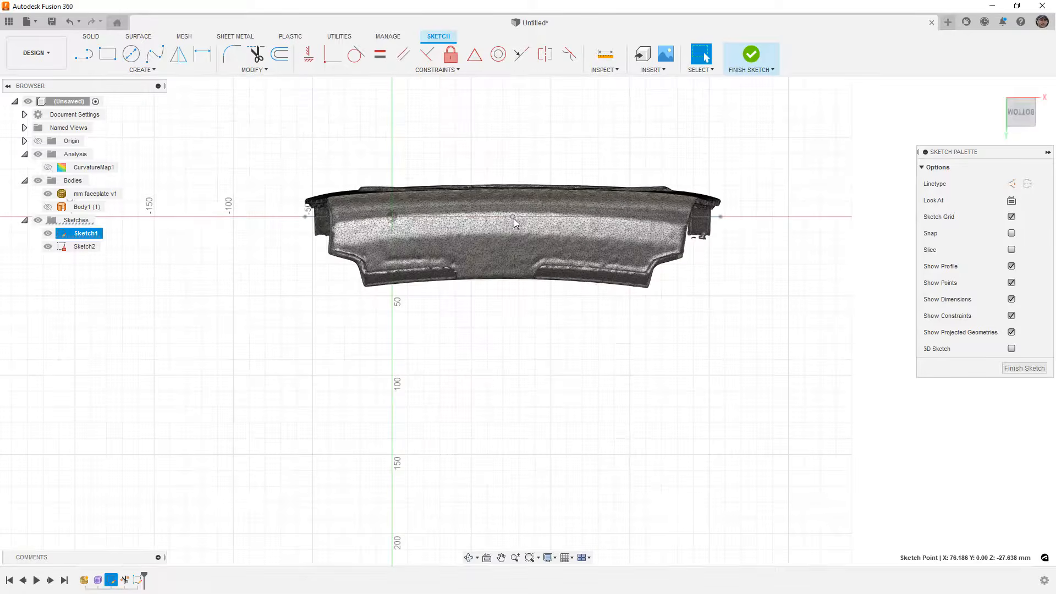
{"action": "key", "text": "p"}
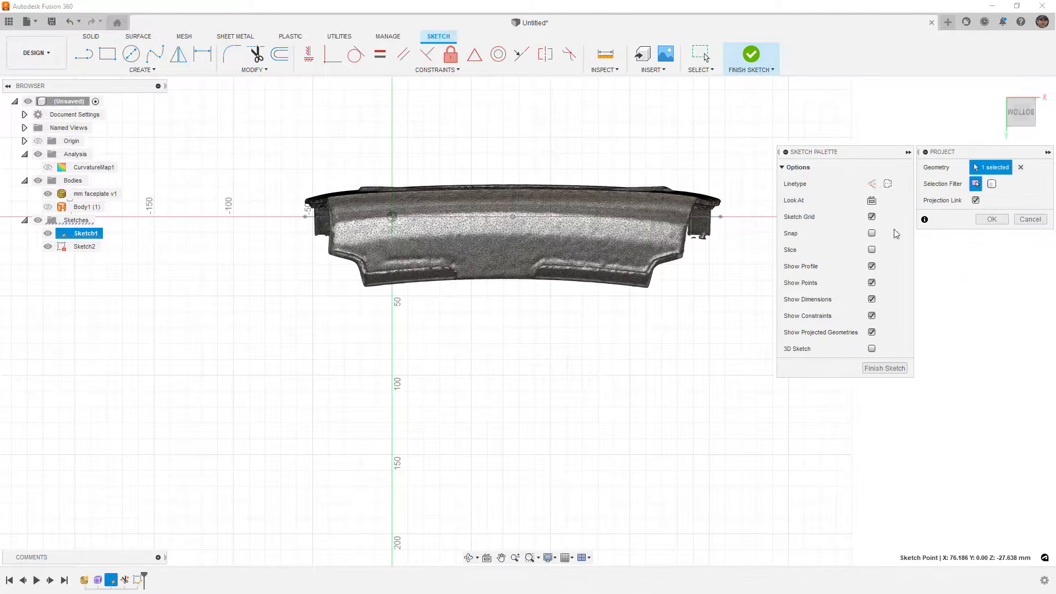
{"action": "left_click", "coordinate": [992, 219]}
- Draw a vertical construction line about 77 mm long from the projected point across the scan's stepped edge
{"action": "left_click", "coordinate": [155, 69]}
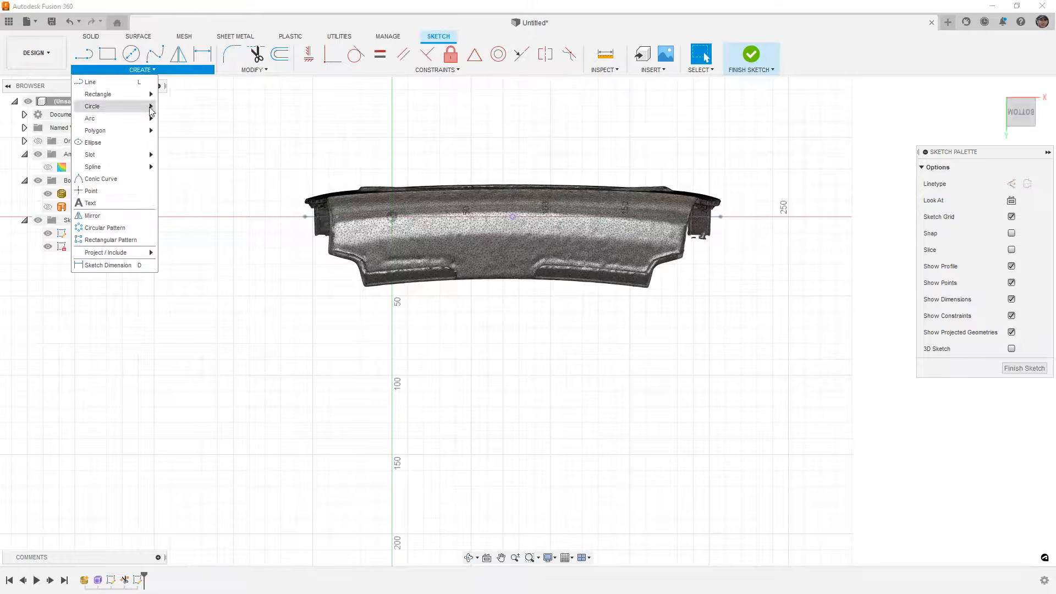
{"action": "mouse_move", "coordinate": [131, 253]}
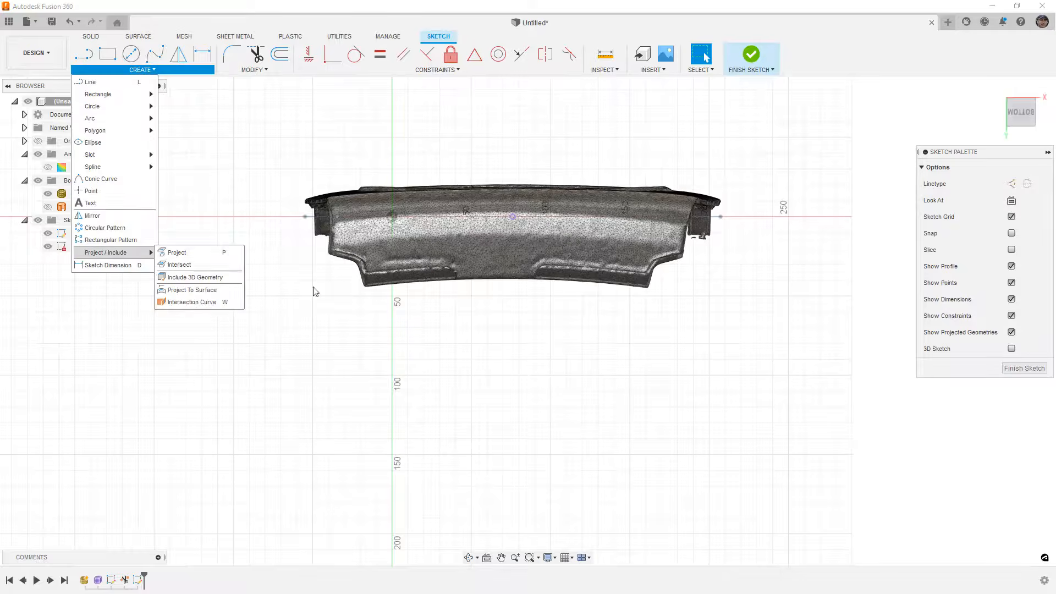
{"action": "left_click", "coordinate": [460, 302]}
{"action": "left_click", "coordinate": [82, 60]}
{"action": "left_click", "coordinate": [513, 217]}
{"action": "left_click", "coordinate": [513, 340]}
{"action": "key", "text": "Escape"}
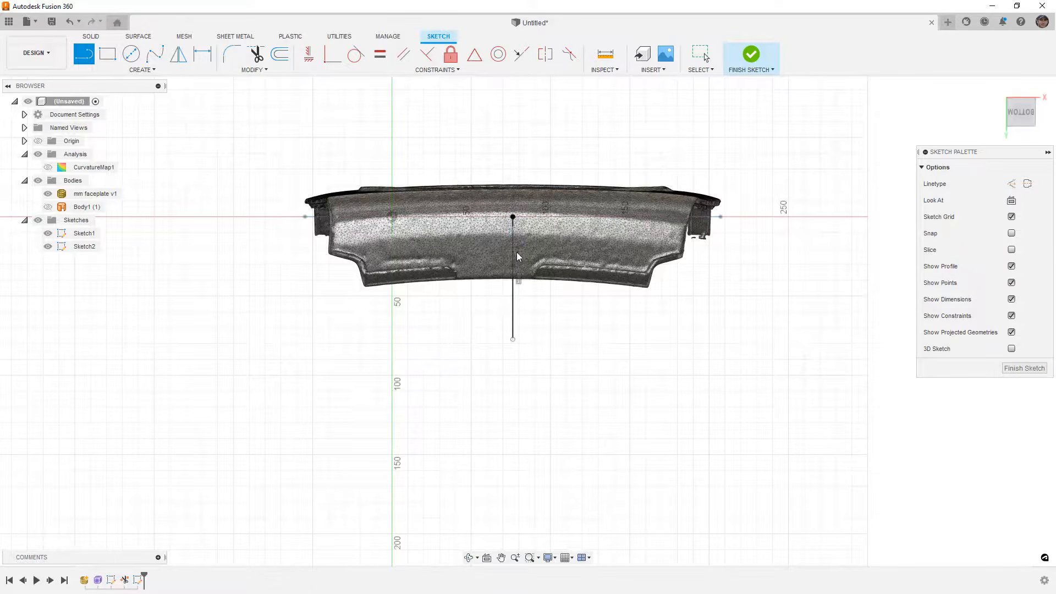
{"action": "key", "text": "Escape"}
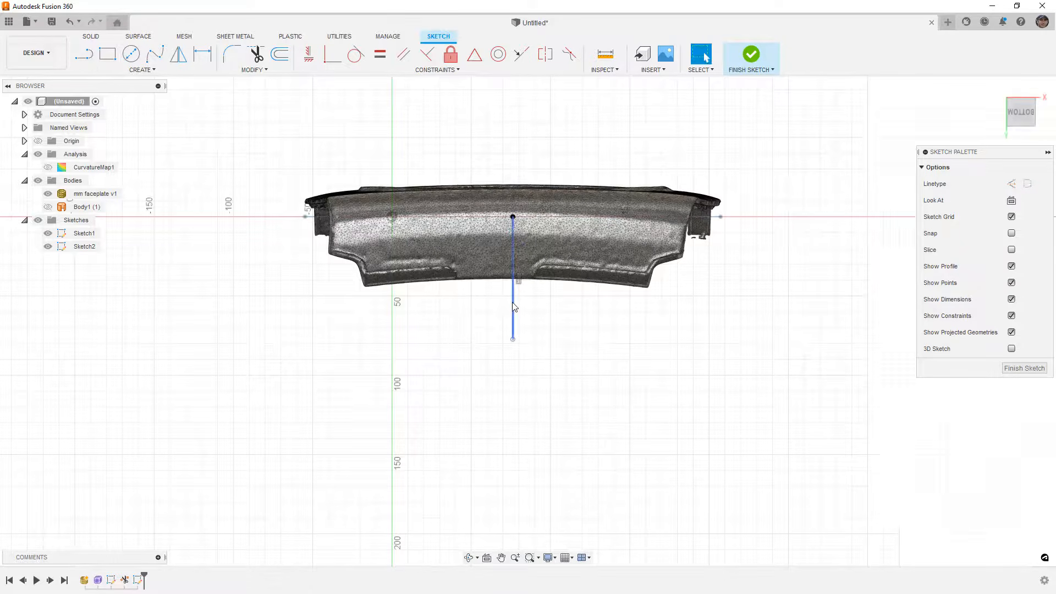
{"action": "left_click", "coordinate": [513, 308]}
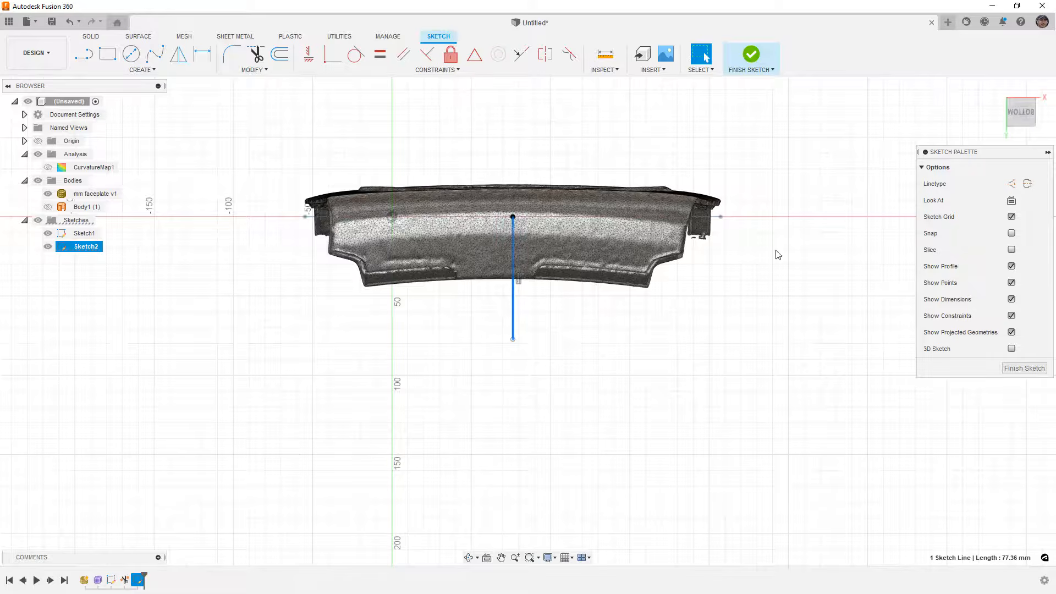
{"action": "left_click", "coordinate": [682, 315]}
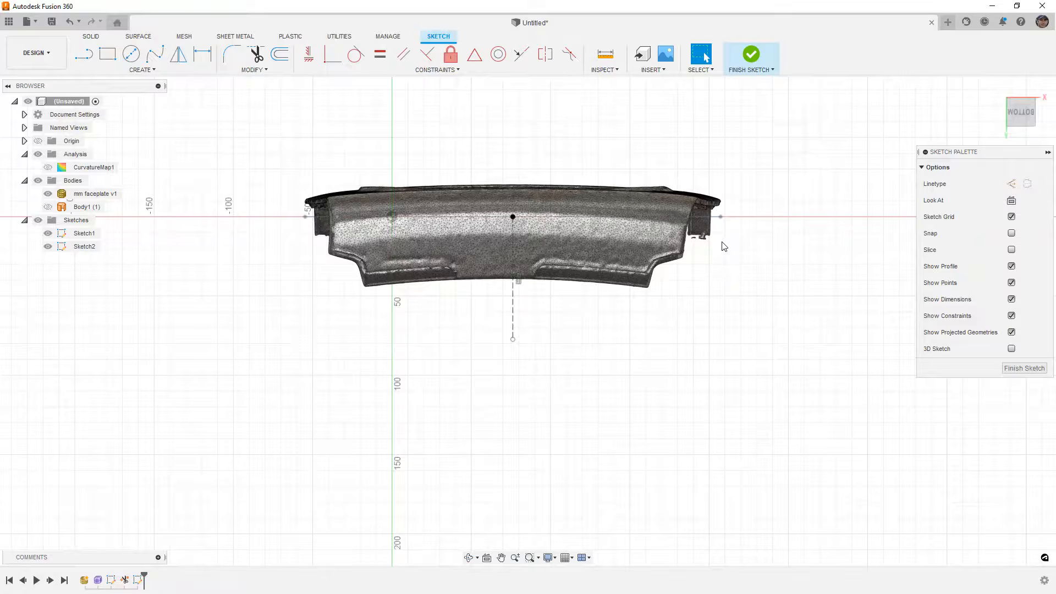
- Show the surface body and draw a horizontal construction line about 21 mm long outward from the vertical centreline
{"action": "scroll", "coordinate": [725, 247], "scroll_direction": "up", "scroll_amount": 1}
{"action": "left_click", "coordinate": [49, 208]}
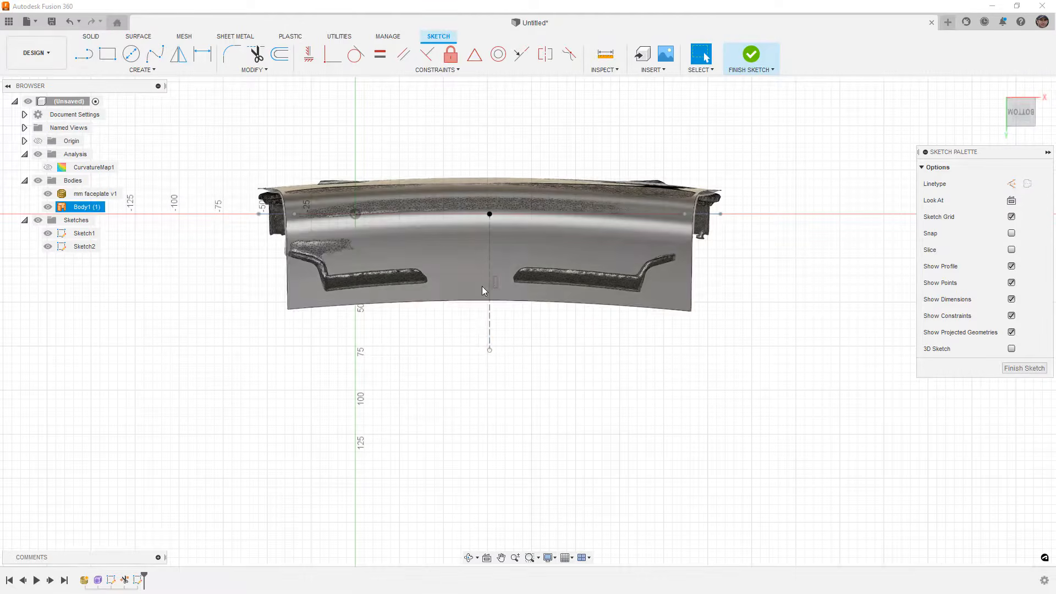
{"action": "left_click", "coordinate": [140, 69]}
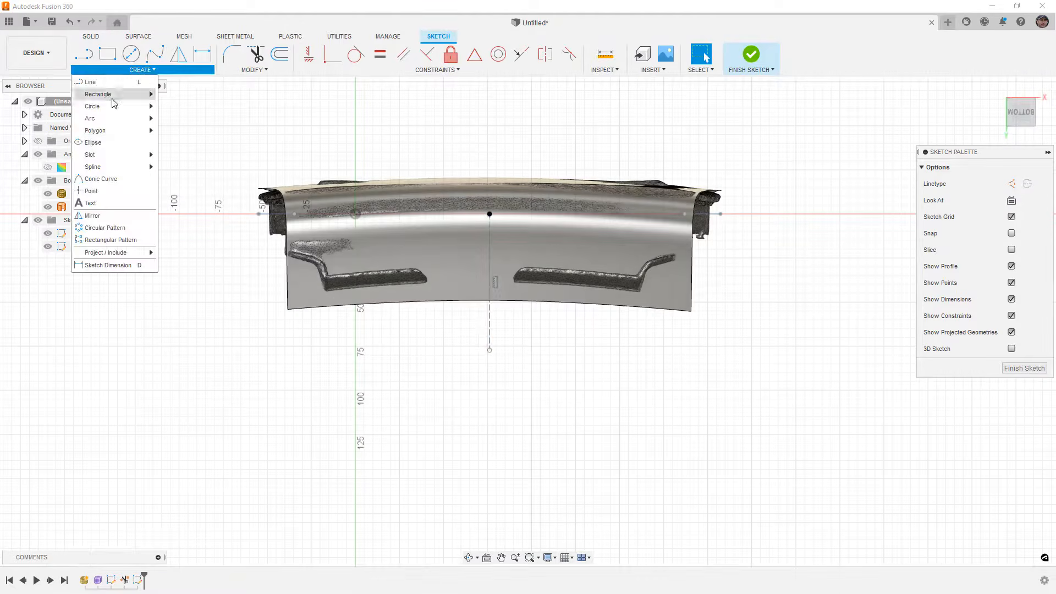
{"action": "left_click", "coordinate": [86, 55]}
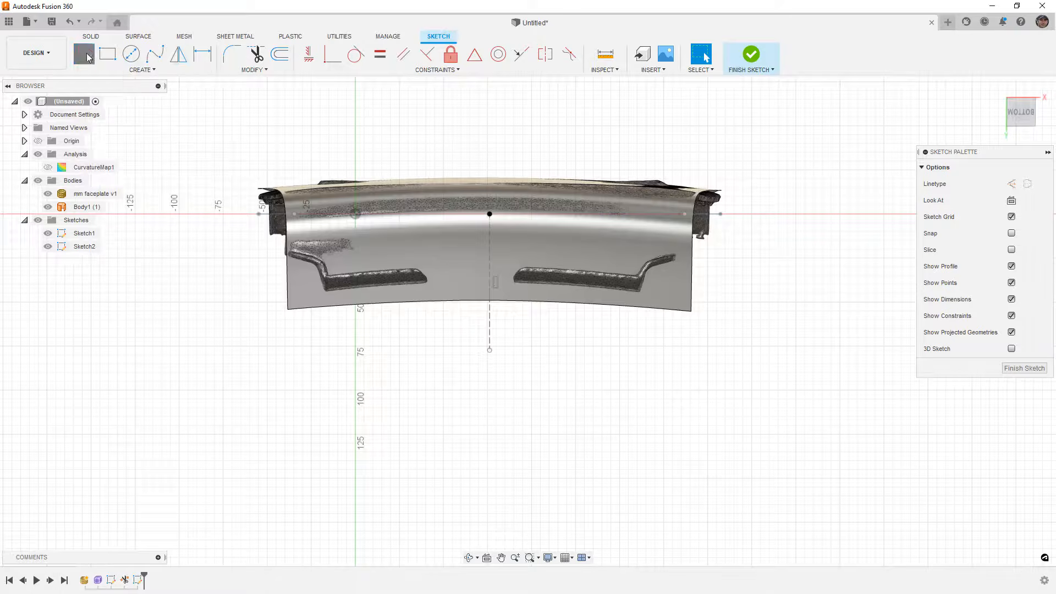
{"action": "scroll", "coordinate": [487, 286], "scroll_direction": "up", "scroll_amount": 3}
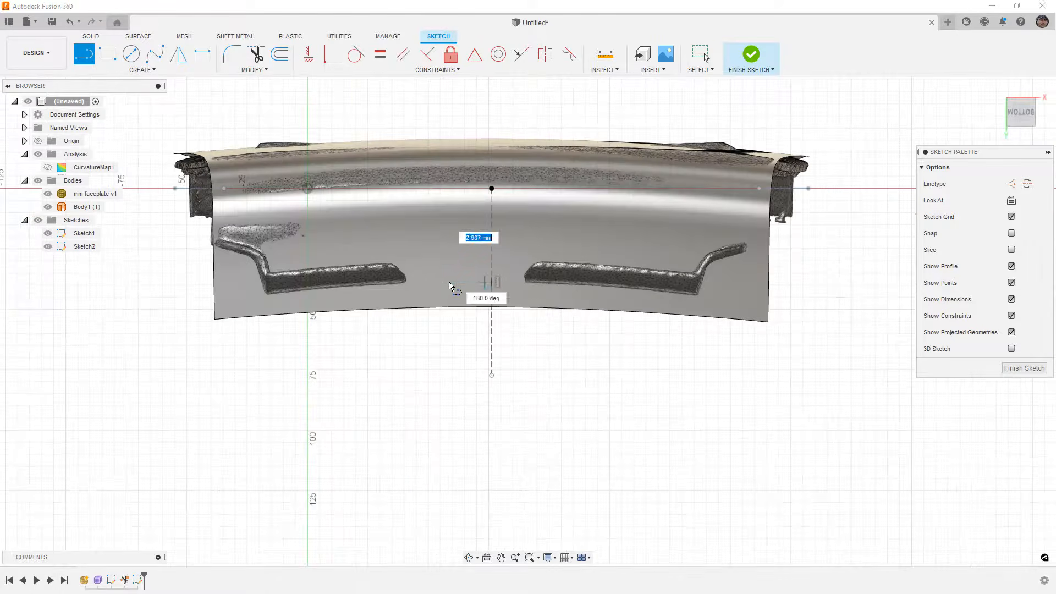
{"action": "key", "text": "Escape"}
{"action": "left_click", "coordinate": [469, 283]}
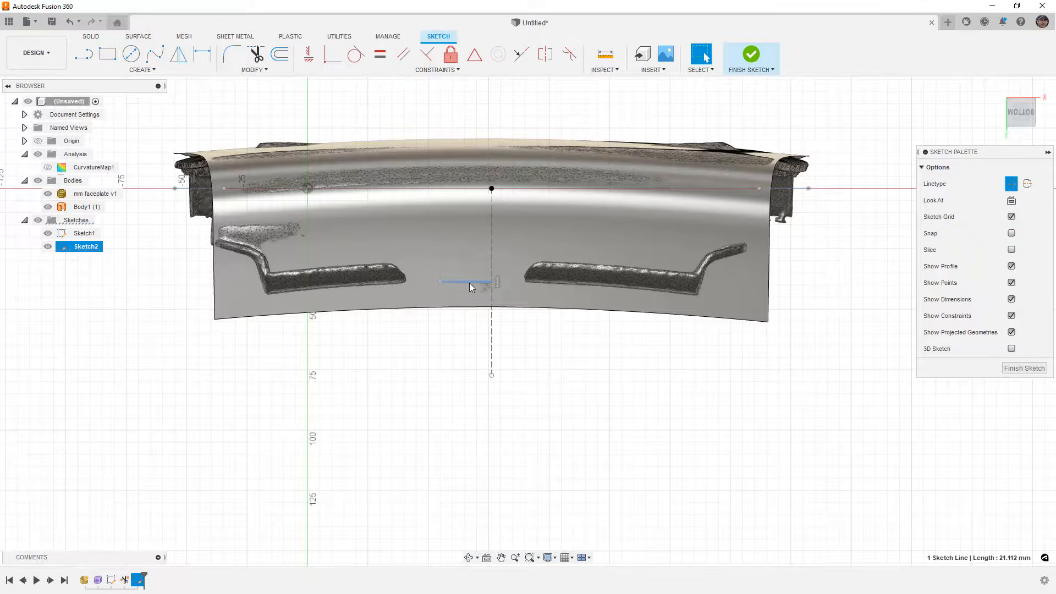
- Draw an arc from the centreline, tangent to the horizontal construction line, following the scan's edge to the corner of its step
{"action": "left_click", "coordinate": [142, 70]}
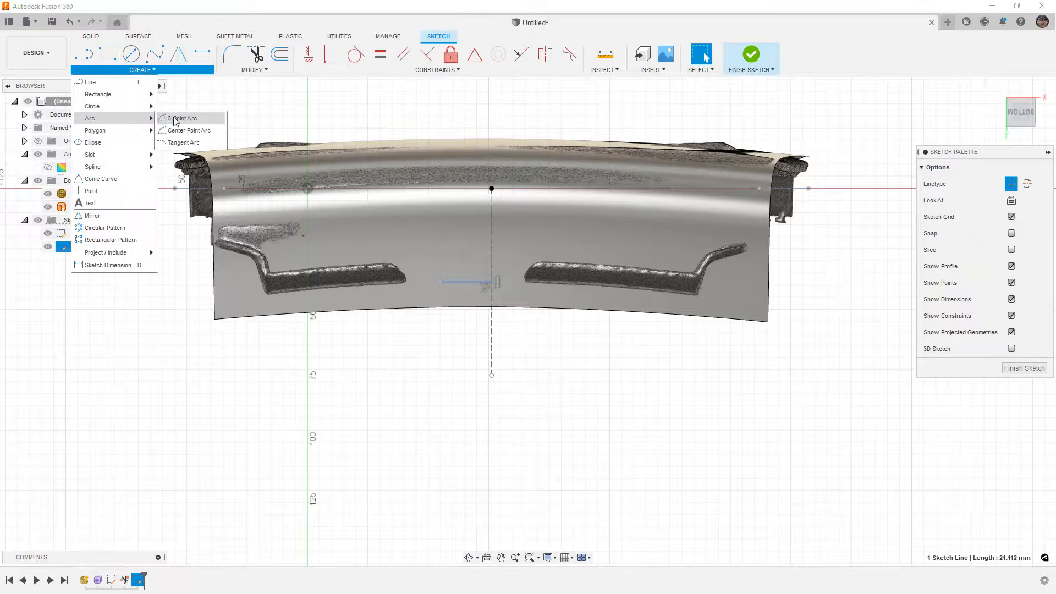
{"action": "left_click", "coordinate": [258, 121]}
{"action": "left_click", "coordinate": [491, 282]}
{"action": "left_click", "coordinate": [838, 312]}
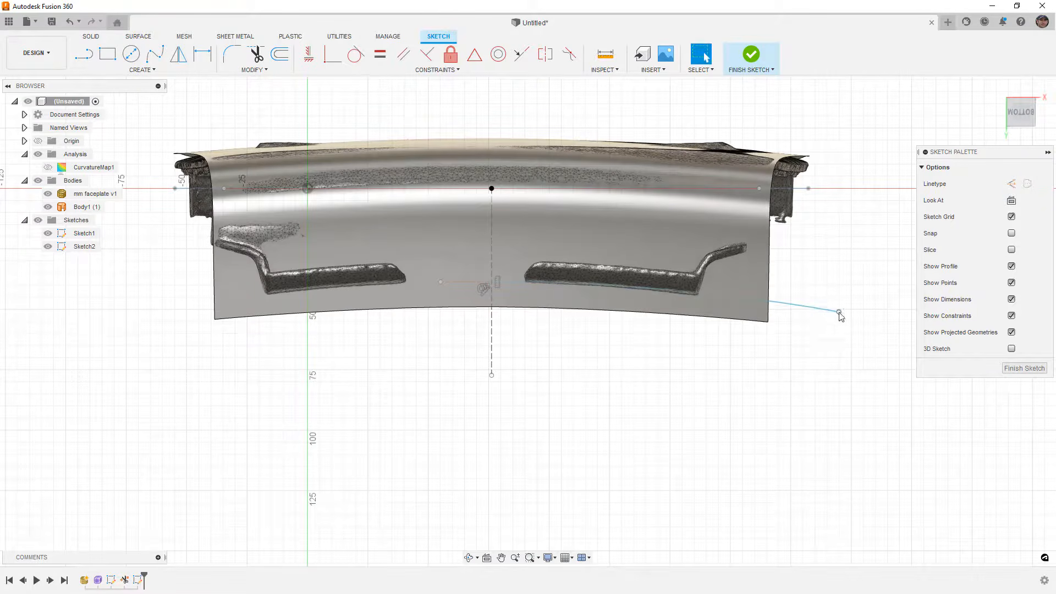
{"action": "key", "text": "Escape"}
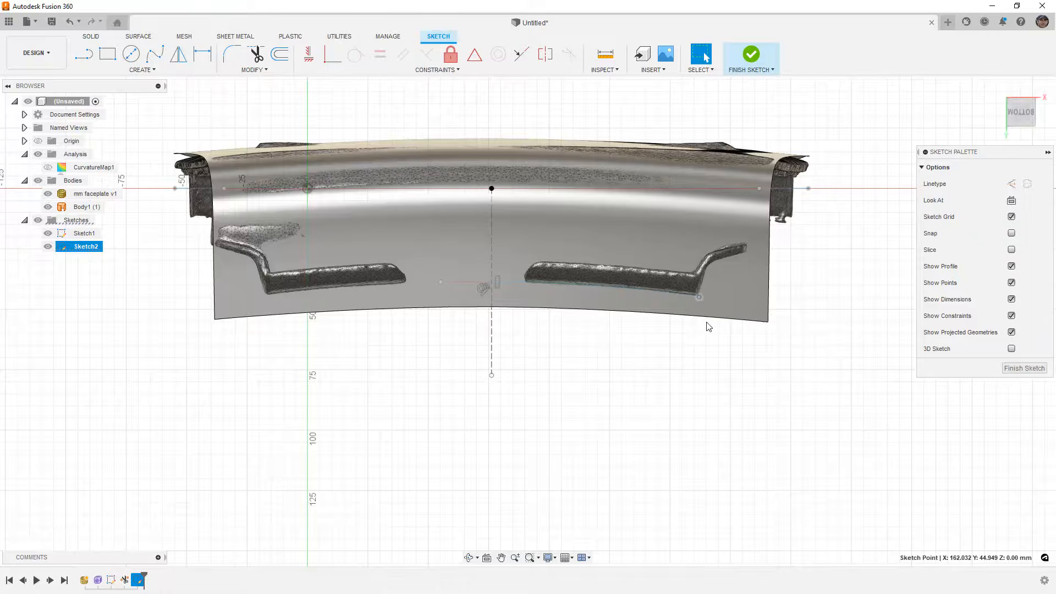
- Continue the profile from the arc's end with a line, a tangent arc around the bend and a line about 28.6 mm long past the surface's side
{"action": "key", "text": "l"}
{"action": "scroll", "coordinate": [698, 297], "scroll_direction": "up", "scroll_amount": 2}
{"action": "left_click", "coordinate": [700, 299]}
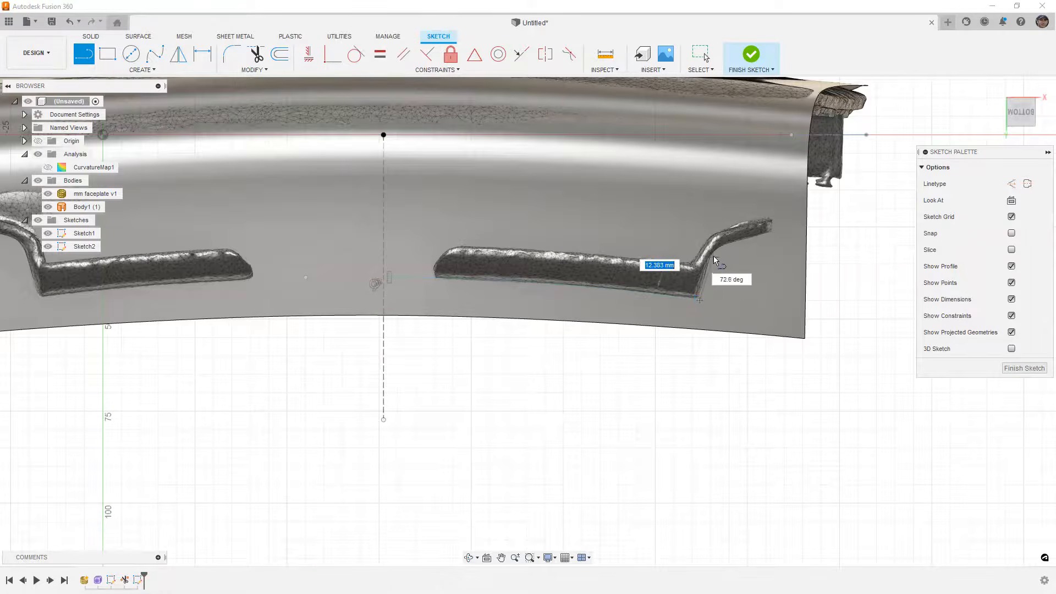
{"action": "scroll", "coordinate": [711, 255], "scroll_direction": "up", "scroll_amount": 2}
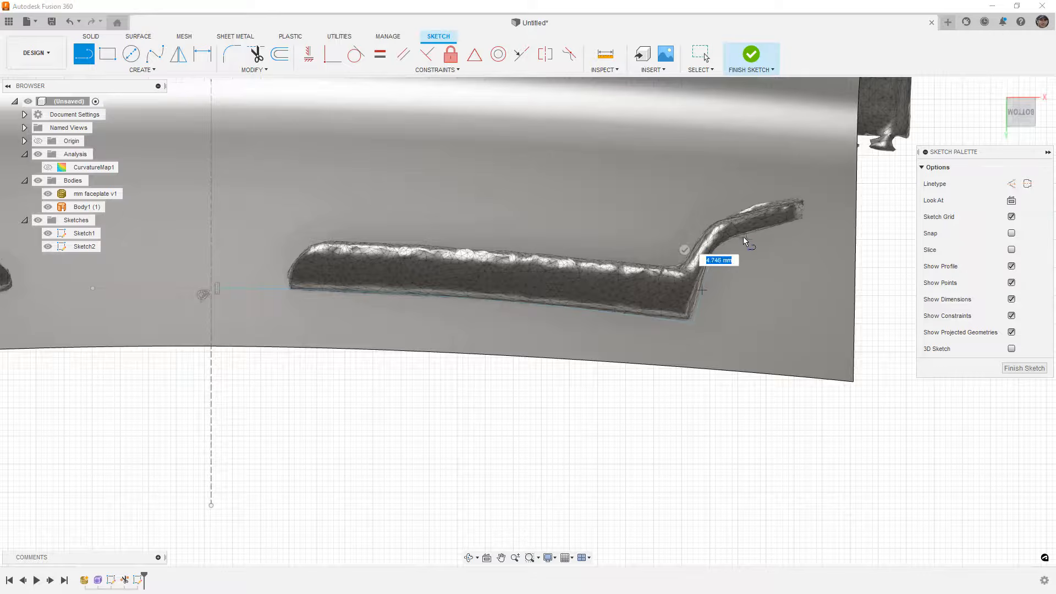
{"action": "left_click", "coordinate": [730, 238]}
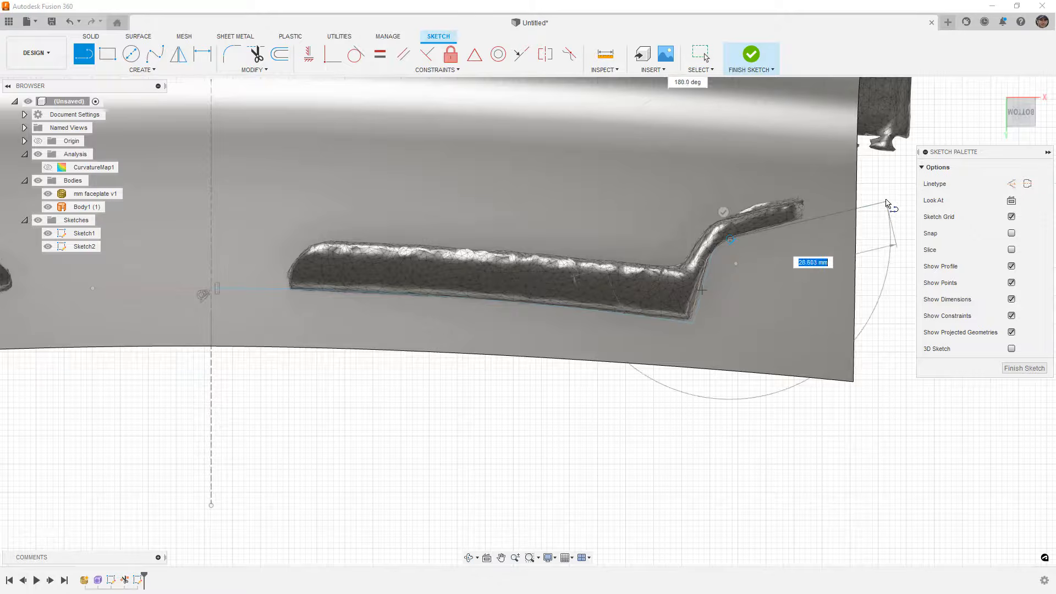
{"action": "left_click", "coordinate": [880, 175]}
{"action": "scroll", "coordinate": [863, 248], "scroll_direction": "down", "scroll_amount": 5}
{"action": "key", "text": "Escape"}
{"action": "key", "text": "Escape"}
- Mirror the four curves of the stepped edge profile about the vertical construction line
{"action": "left_click", "coordinate": [178, 53]}
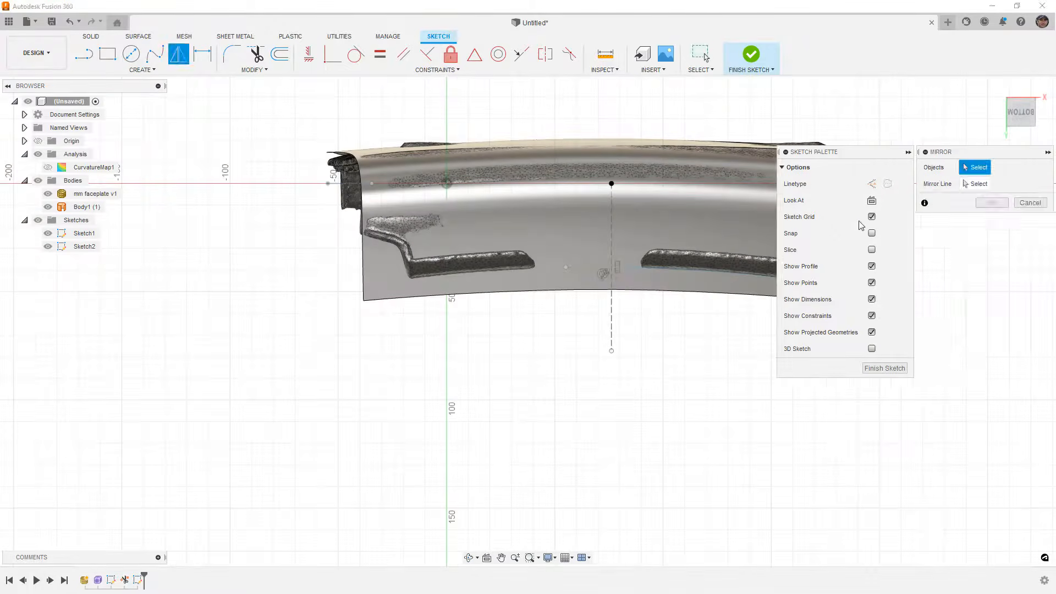
{"action": "middle_click_drag", "start_coordinate": [653, 253], "coordinate": [455, 266]}
{"action": "left_click", "coordinate": [663, 252]}
{"action": "scroll", "coordinate": [608, 281], "scroll_direction": "up", "scroll_amount": 3}
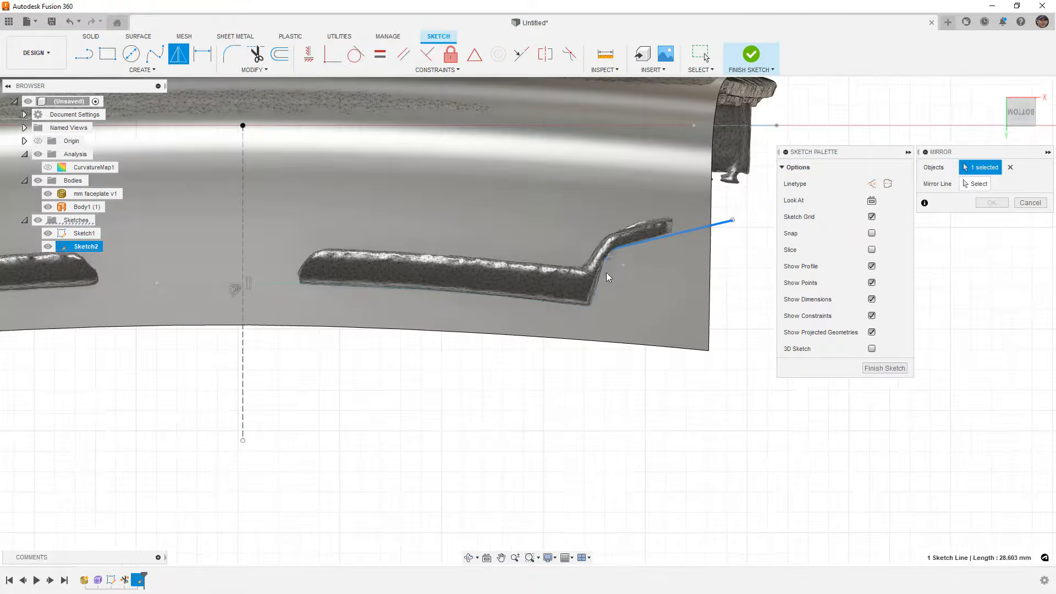
{"action": "left_click", "coordinate": [605, 272]}
{"action": "left_click", "coordinate": [584, 303]}
{"action": "left_click", "coordinate": [578, 305]}
{"action": "scroll", "coordinate": [578, 305], "scroll_direction": "down", "scroll_amount": 3}
{"action": "left_click", "coordinate": [976, 184]}
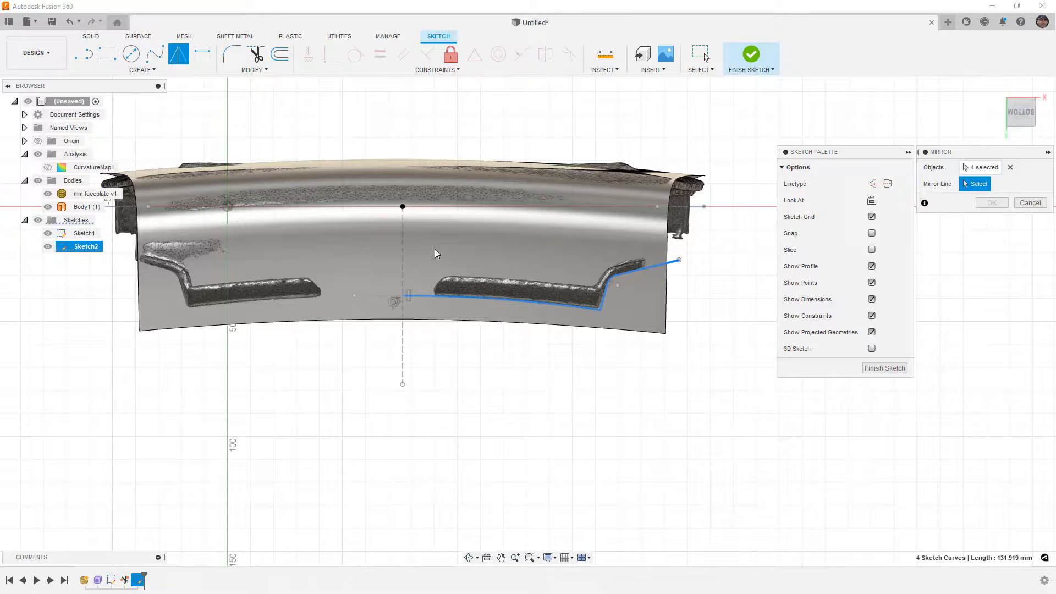
{"action": "left_click", "coordinate": [403, 232]}
{"action": "left_click", "coordinate": [992, 203]}
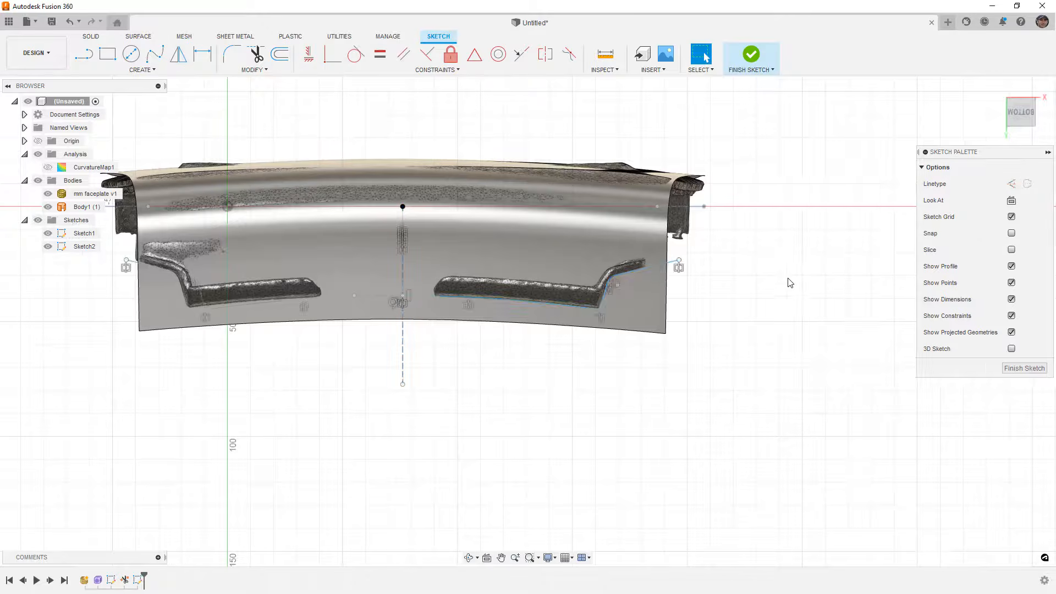
- Finish the sketch and trim the surface body with the stepped edge profile, removing the excess strip beyond it
{"action": "scroll", "coordinate": [770, 291], "scroll_direction": "down", "scroll_amount": 2}
{"action": "left_click", "coordinate": [753, 60]}
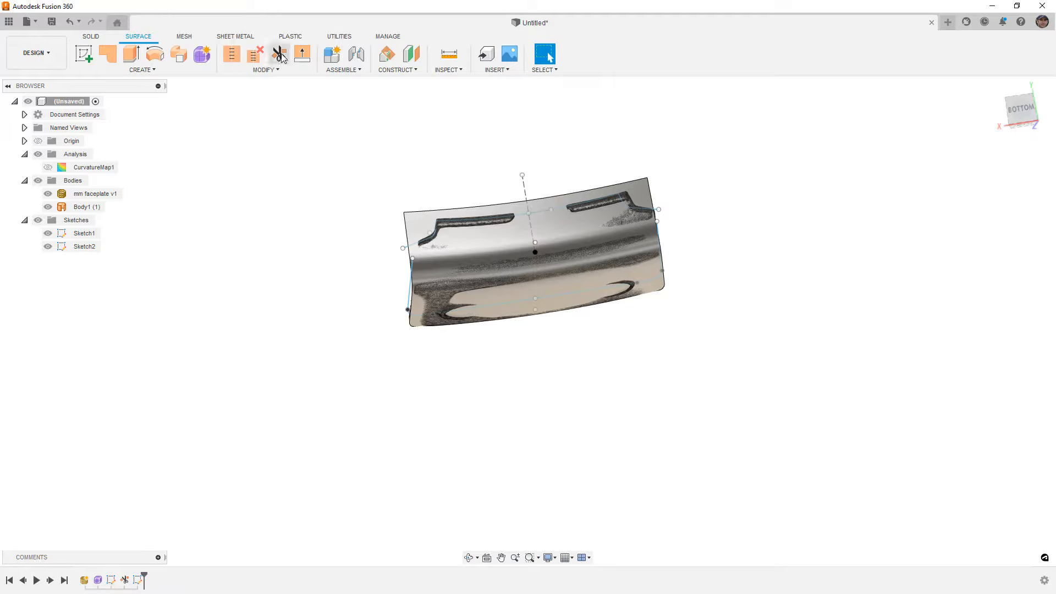
{"action": "left_click", "coordinate": [279, 54]}
{"action": "left_click", "coordinate": [628, 212]}
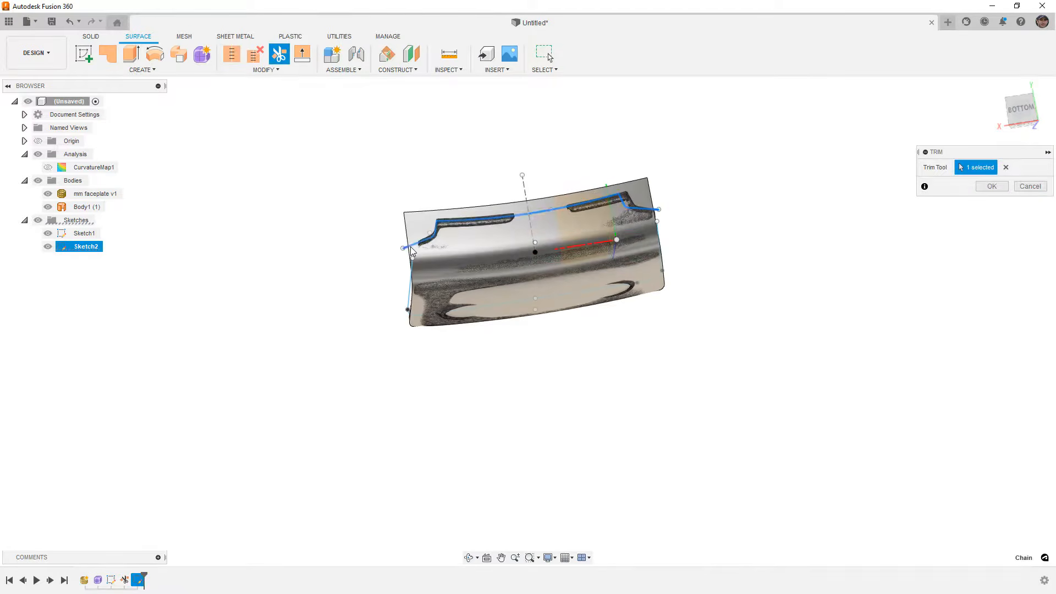
{"action": "left_click", "coordinate": [410, 221]}
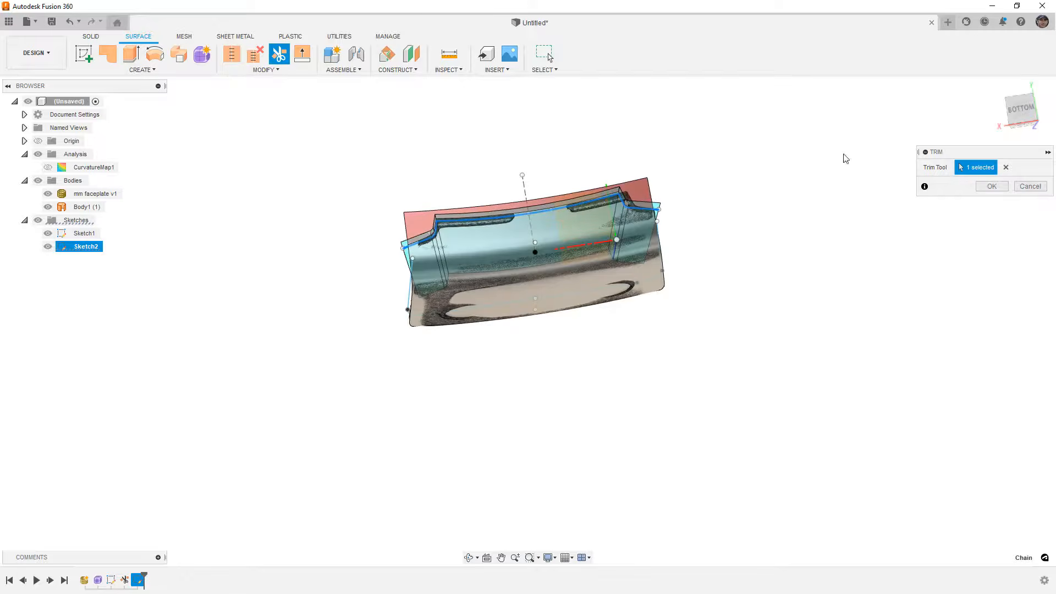
{"action": "left_click", "coordinate": [992, 186]}
- Hide both sketches and the scan mesh and check the trimmed surface on its own
{"action": "left_click", "coordinate": [47, 246]}
{"action": "left_click", "coordinate": [48, 233]}
{"action": "mouse_move", "coordinate": [375, 347]}
{"action": "middle_mouse_down", "text": "shift"}
{"action": "mouse_move", "coordinate": [371, 313]}
{"action": "mouse_move", "coordinate": [349, 289]}
{"action": "mouse_move", "coordinate": [374, 253]}
{"action": "mouse_move", "coordinate": [325, 255]}
{"action": "mouse_move", "coordinate": [354, 258]}
{"action": "mouse_move", "coordinate": [396, 241]}
{"action": "mouse_move", "coordinate": [419, 286]}
{"action": "middle_mouse_up", "text": "shift"}
{"action": "left_click", "coordinate": [46, 195]}
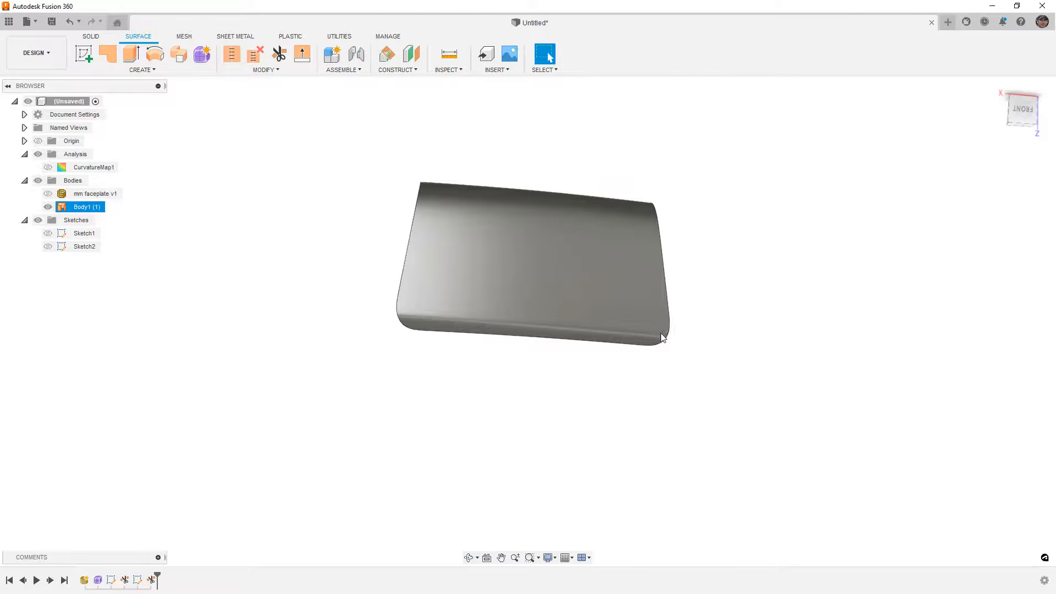
{"action": "mouse_move", "coordinate": [660, 342]}
{"action": "middle_mouse_down", "text": "shift"}
{"action": "mouse_move", "coordinate": [641, 424]}
{"action": "mouse_move", "coordinate": [643, 340]}
{"action": "mouse_move", "coordinate": [627, 373]}
{"action": "mouse_move", "coordinate": [618, 370]}
{"action": "mouse_move", "coordinate": [657, 361]}
{"action": "middle_mouse_up", "text": "shift"}
{"action": "key", "text": "Escape"}
- Show the scan mesh again and set up a one-sided 4 mm Thicken of the trimmed surface as a new body
{"action": "left_click", "coordinate": [47, 193]}
{"action": "middle_click_drag", "start_coordinate": [330, 268], "coordinate": [407, 275], "text": "shift"}
{"action": "scroll", "coordinate": [566, 288], "scroll_direction": "up", "scroll_amount": 3}
{"action": "left_click", "coordinate": [140, 69]}
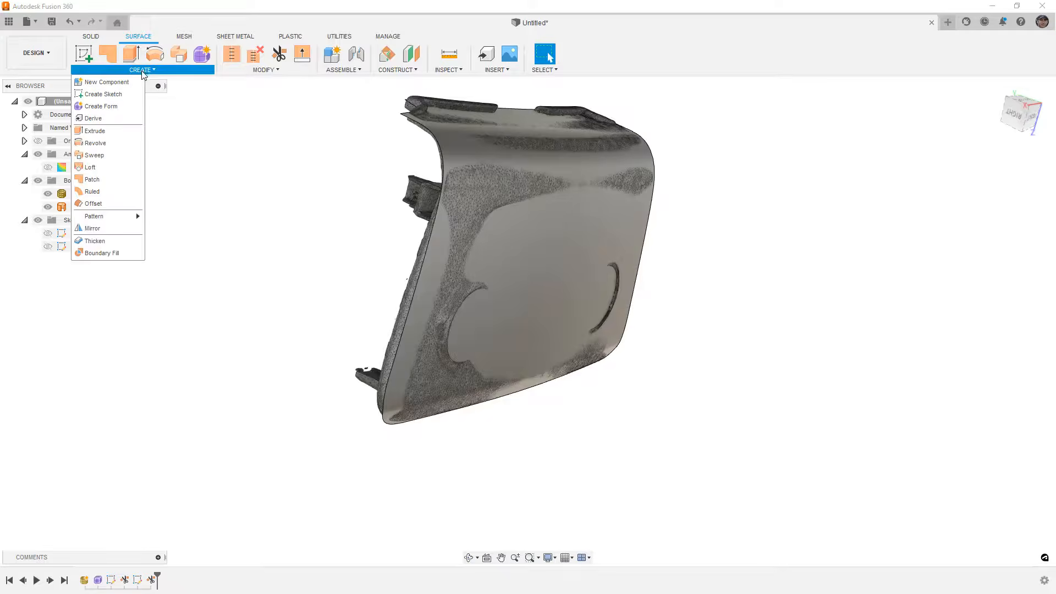
{"action": "left_click", "coordinate": [95, 241]}
{"action": "left_click", "coordinate": [555, 236]}
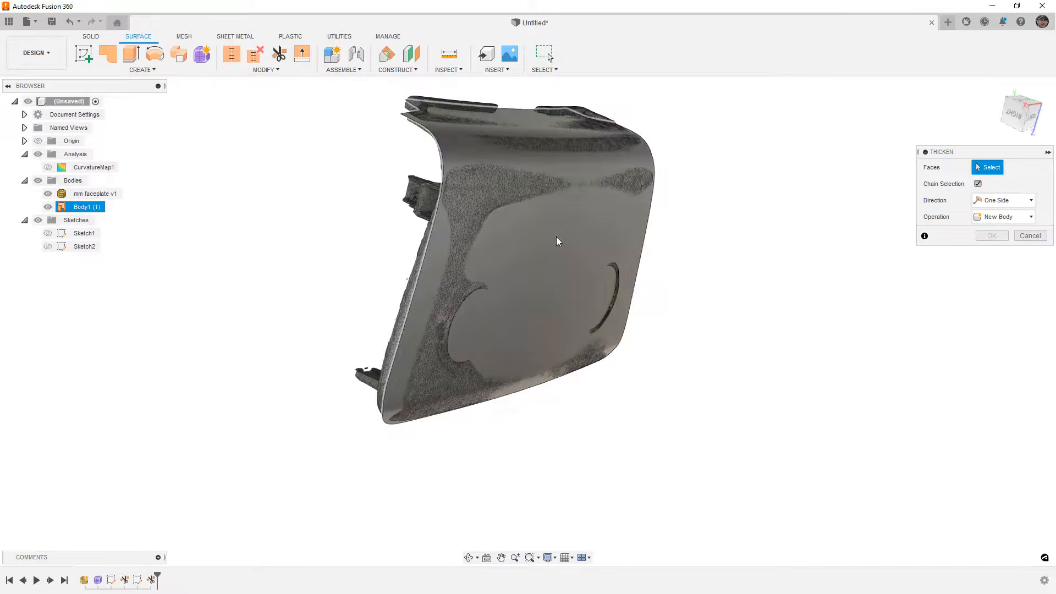
{"action": "middle_click_drag", "start_coordinate": [761, 283], "coordinate": [698, 318], "text": "shift"}
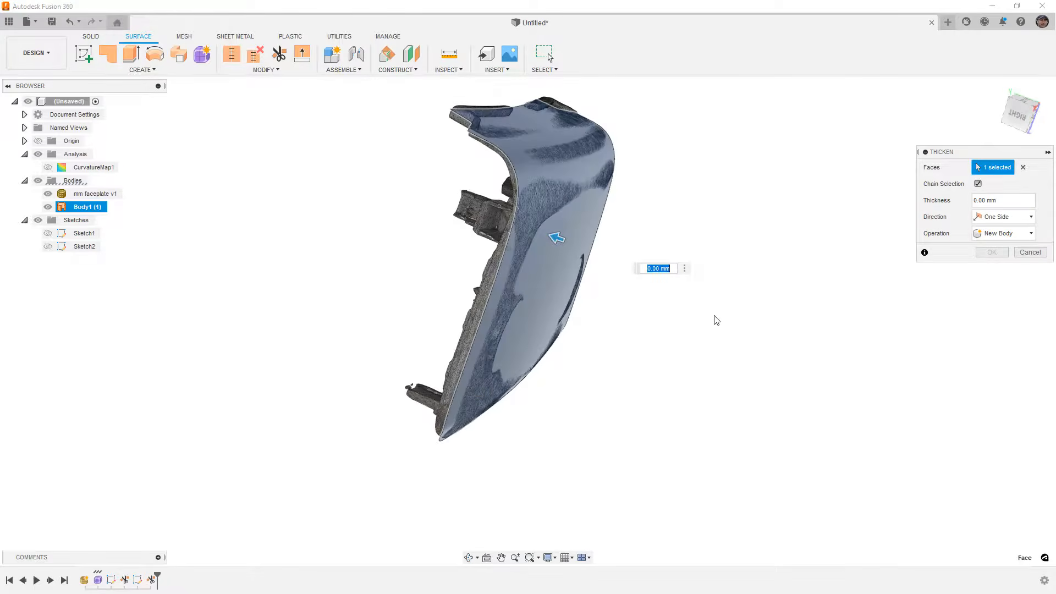
{"action": "type", "text": "4"}
{"action": "middle_click_drag", "start_coordinate": [497, 332], "coordinate": [564, 333], "text": "shift"}
{"action": "scroll", "coordinate": [632, 207], "scroll_direction": "up", "scroll_amount": 6}
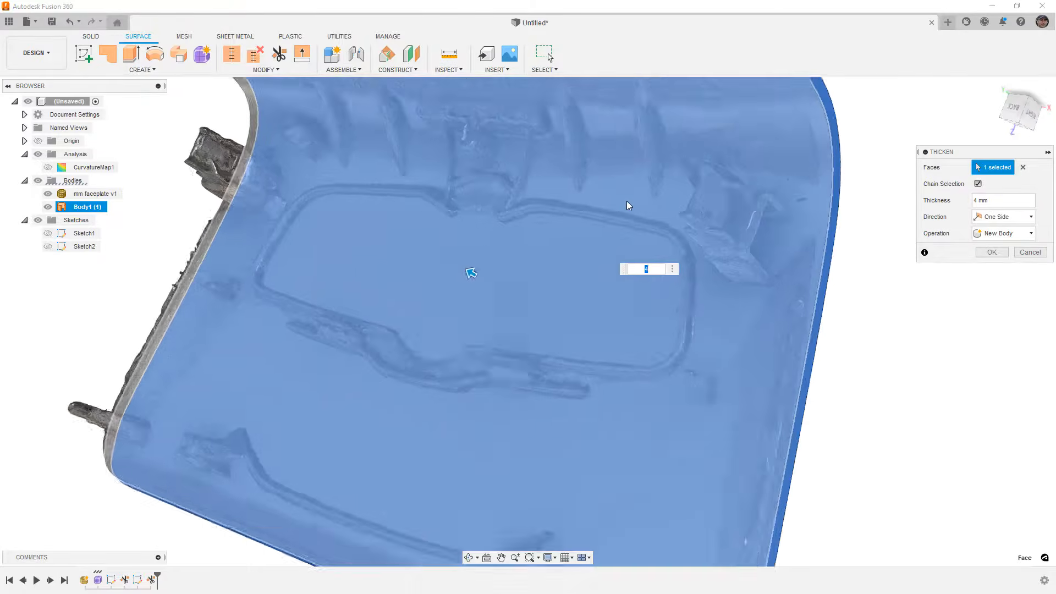
- Try thicknesses of 3 mm and 3.5 mm against the scan's inner side, and complete the Thicken at 4 mm
{"action": "key", "text": "Return"}
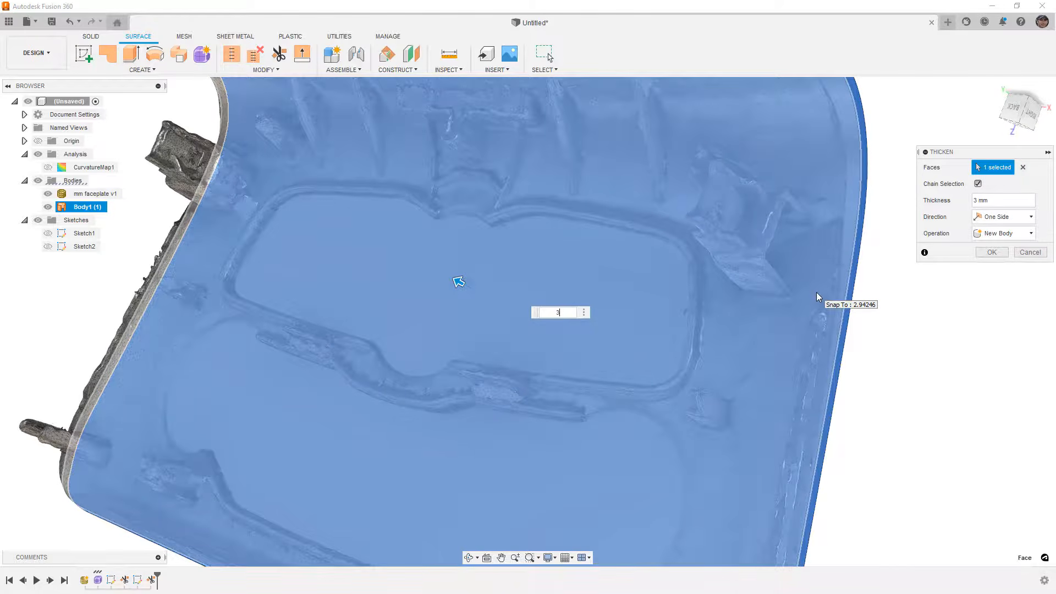
{"action": "key", "text": "Return"}
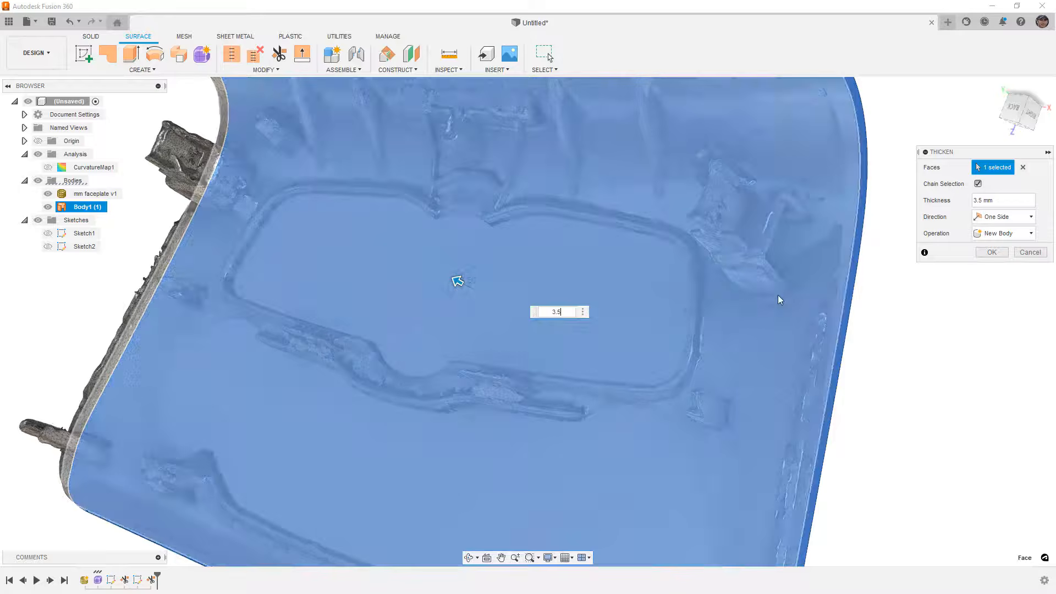
{"action": "left_click_drag", "start_coordinate": [572, 312], "coordinate": [533, 316]}
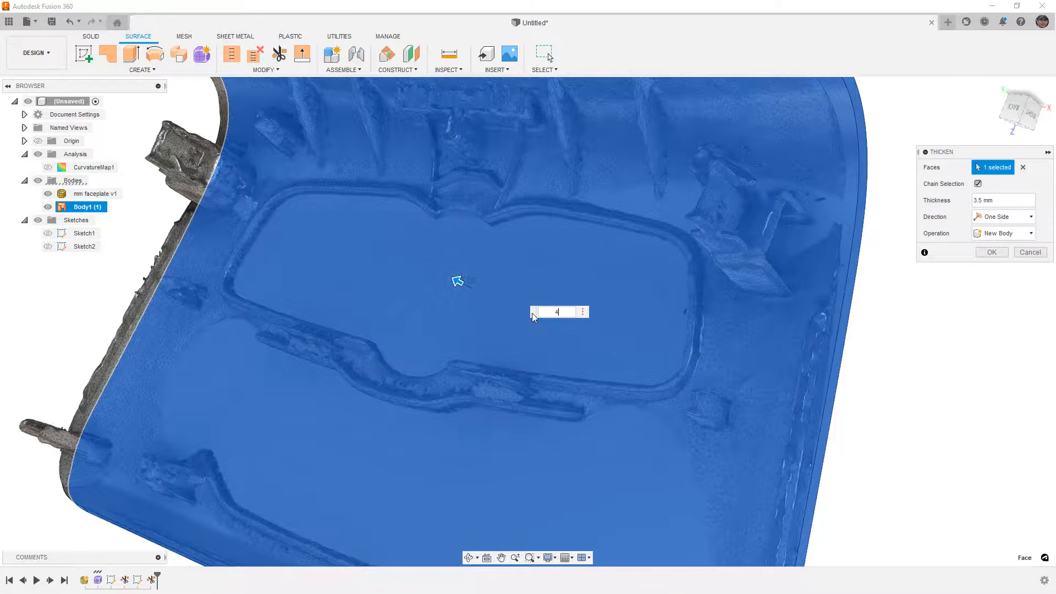
{"action": "type", "text": "4"}
{"action": "key", "text": "Return"}
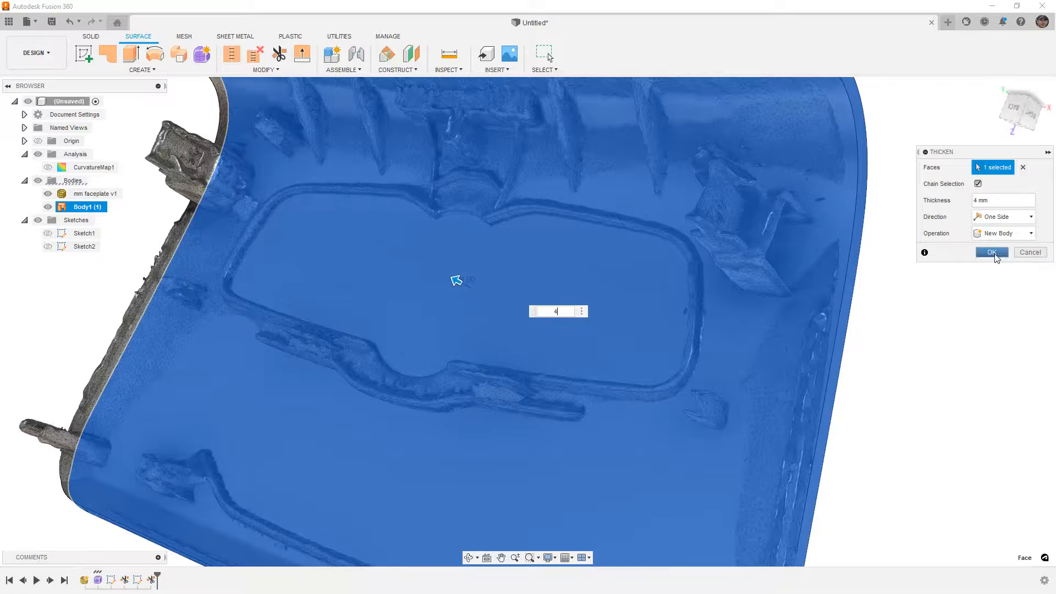
{"action": "left_click", "coordinate": [991, 252]}
- Toggle the visibility of the thickened body and the scan mesh to compare the two from several angles
{"action": "scroll", "coordinate": [516, 257], "scroll_direction": "down", "scroll_amount": 8}
{"action": "middle_click_drag", "start_coordinate": [537, 248], "coordinate": [429, 236], "text": "shift"}
{"action": "left_click", "coordinate": [48, 220]}
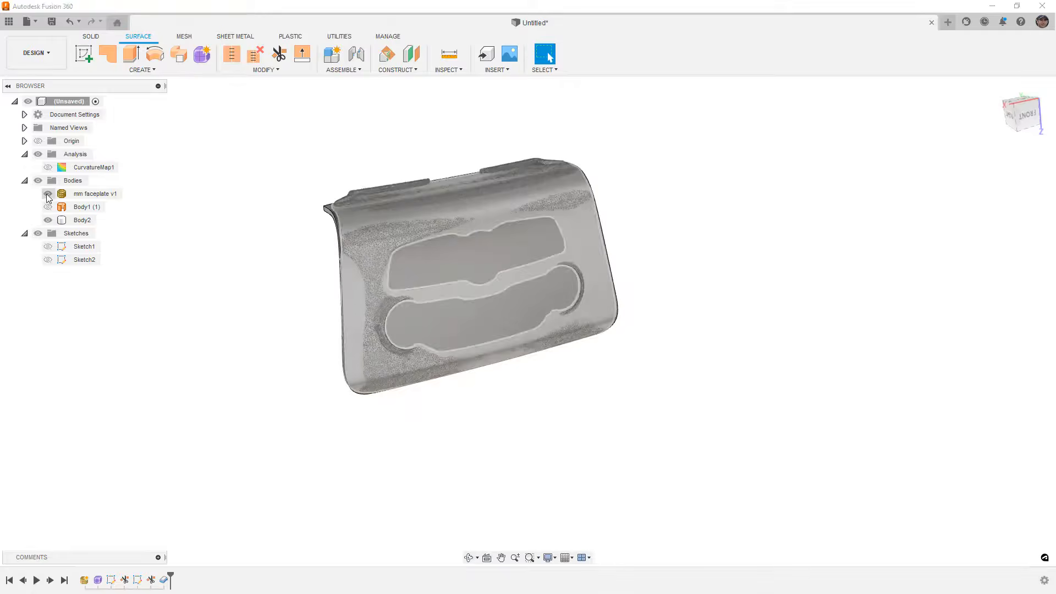
{"action": "left_click", "coordinate": [48, 194]}
{"action": "middle_click_drag", "start_coordinate": [275, 267], "coordinate": [175, 239], "text": "shift"}
{"action": "left_click", "coordinate": [48, 194]}
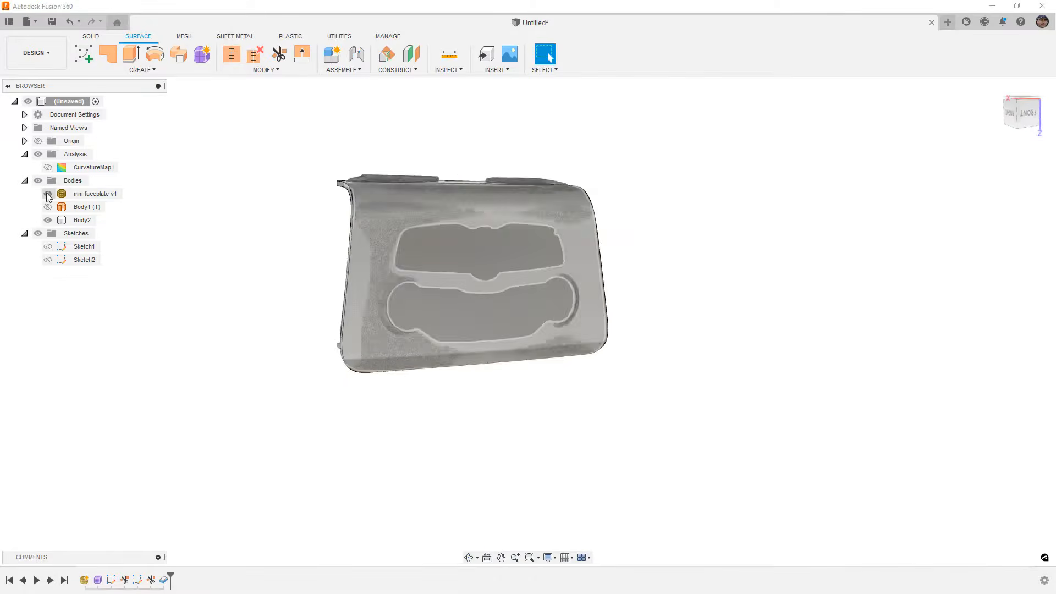
- Face the front of the part and save the design as Charger Dash in the Reverse Engineering Plastic Parts project
{"action": "left_click", "coordinate": [1021, 113]}
{"action": "left_click", "coordinate": [52, 22]}
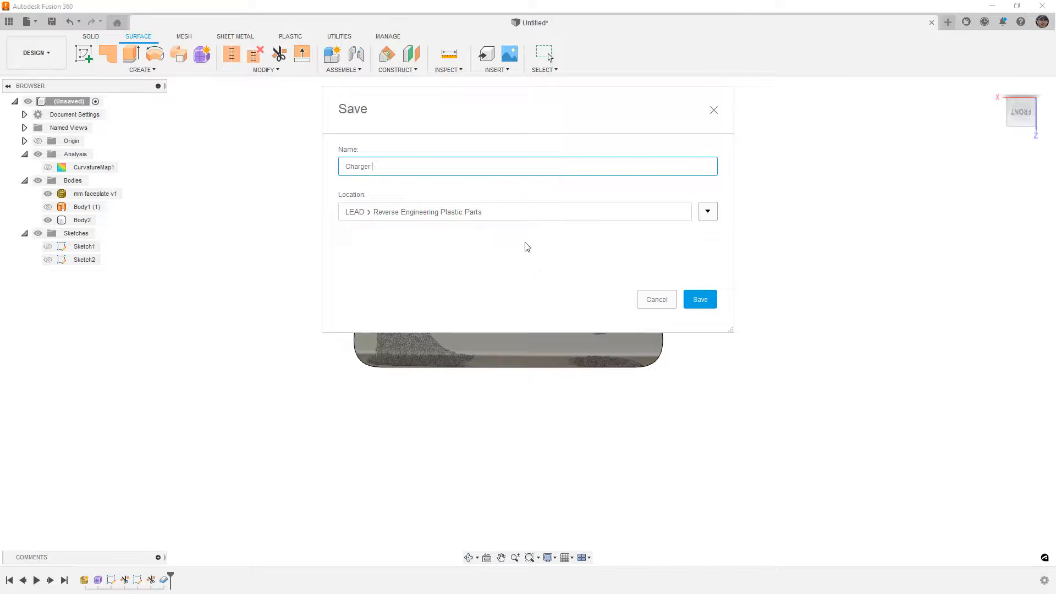
{"action": "key", "text": "Return"}
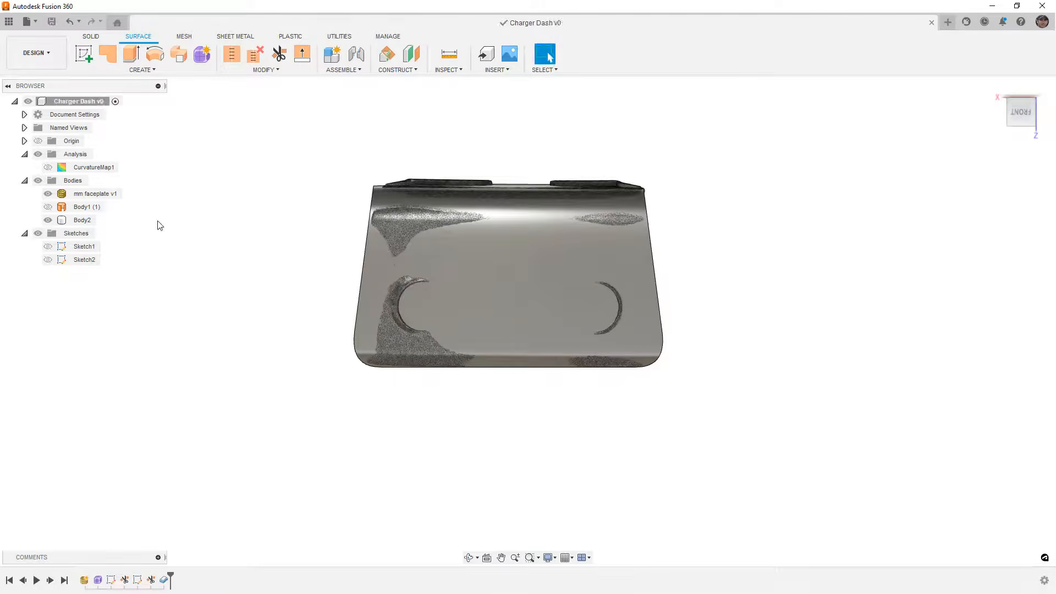
- Hide the thickened body, show the front outline sketch and start a new sketch on the front plane, rotated so the faceplate stands upright
{"action": "left_click", "coordinate": [48, 220]}
{"action": "left_click", "coordinate": [48, 246]}
{"action": "left_click", "coordinate": [84, 54]}
{"action": "left_click", "coordinate": [569, 247]}
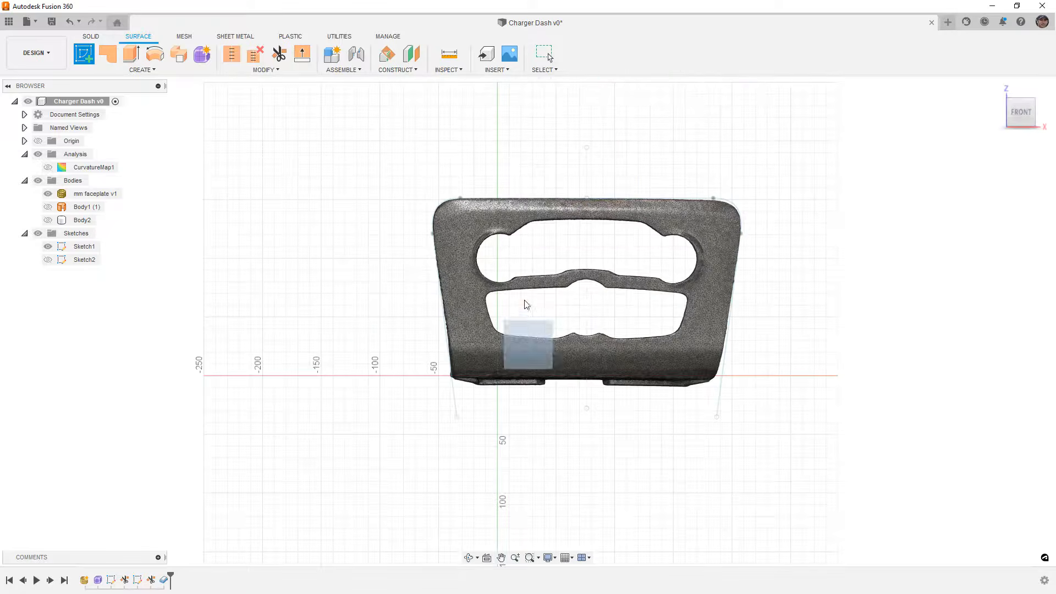
{"action": "left_click", "coordinate": [1034, 86]}
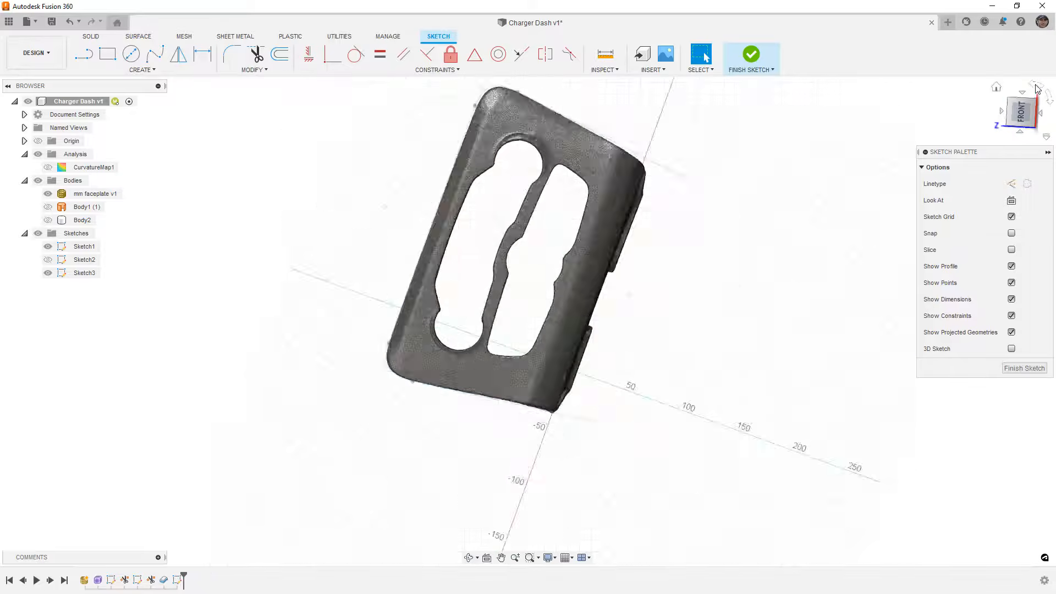
{"action": "left_click", "coordinate": [1034, 86]}
{"action": "middle_click_drag", "start_coordinate": [491, 380], "coordinate": [538, 322]}
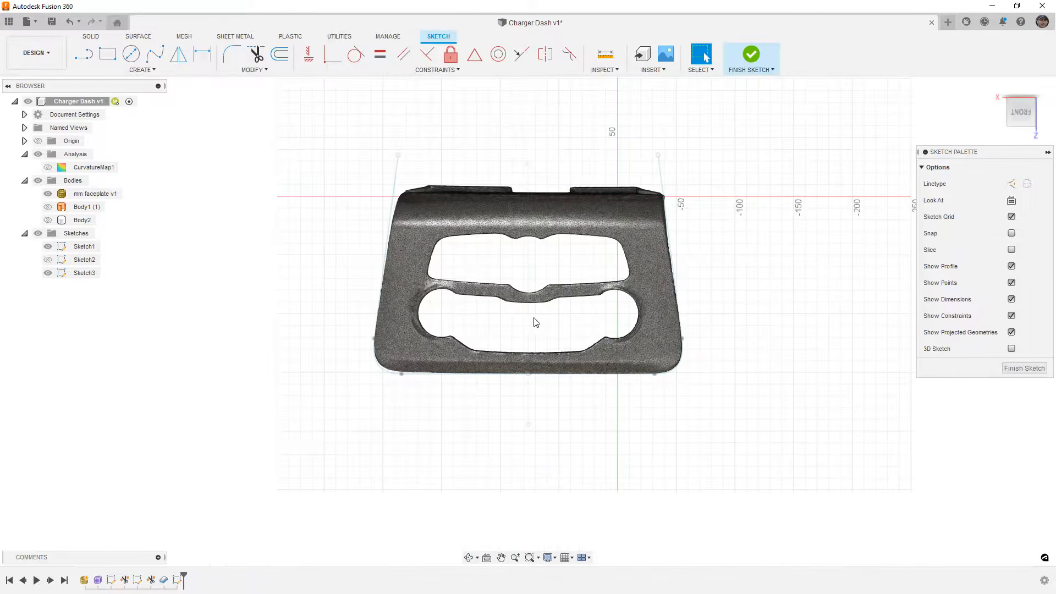
- Project the vertical centreline of the front outline sketch into the new sketch
{"action": "left_click", "coordinate": [531, 323]}
{"action": "key", "text": "p"}
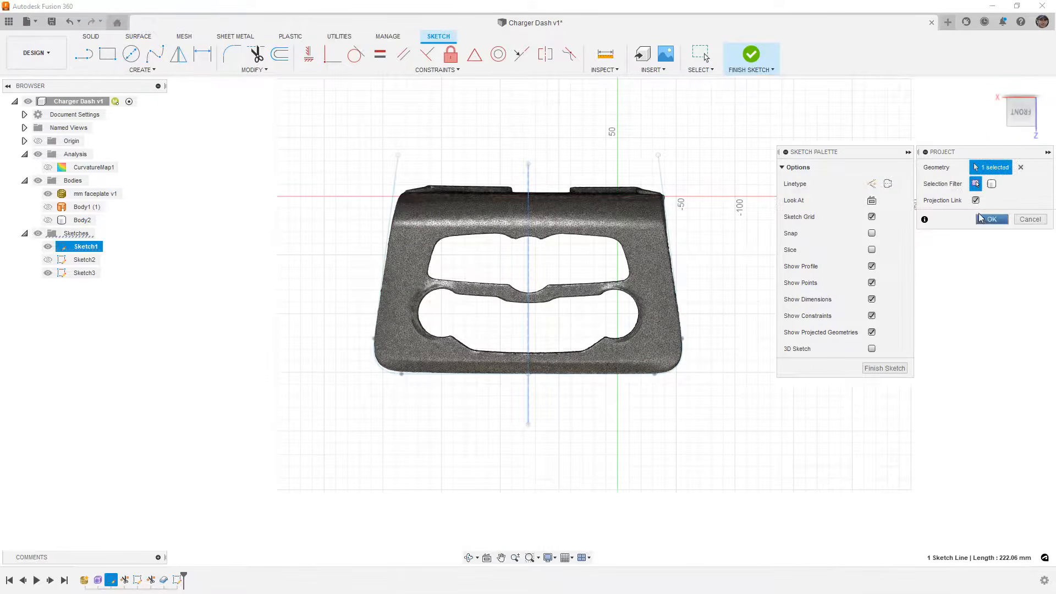
{"action": "left_click", "coordinate": [981, 219]}
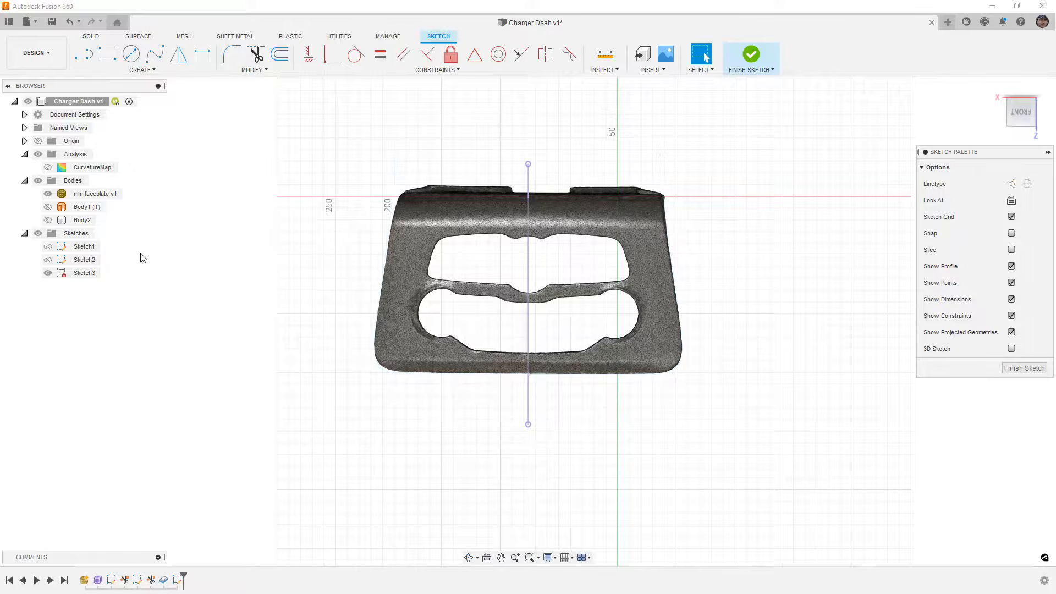
- Draw a circle centred on the projected centreline, spanning the curved notches in the middle of the upper opening
{"action": "left_click", "coordinate": [131, 53]}
{"action": "scroll", "coordinate": [578, 237], "scroll_direction": "up", "scroll_amount": 2}
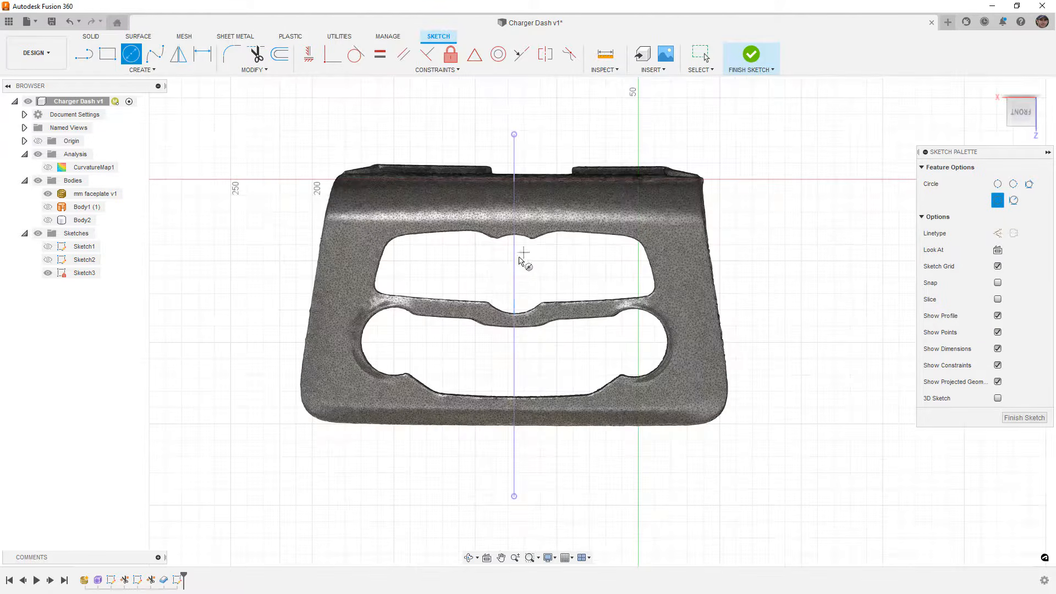
{"action": "left_click", "coordinate": [514, 275]}
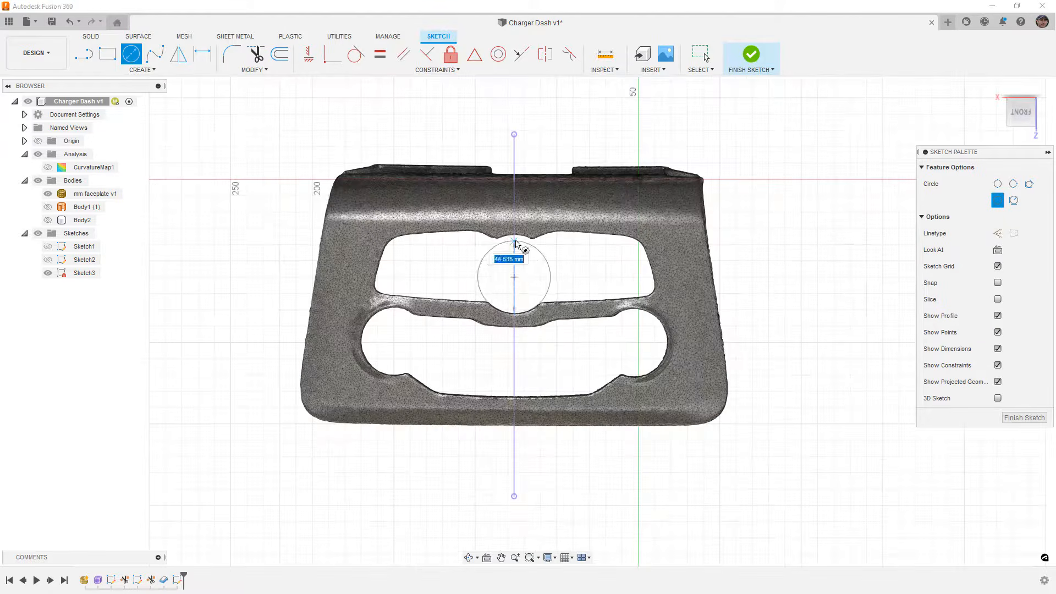
{"action": "left_click", "coordinate": [515, 239]}
{"action": "key", "text": "Escape"}
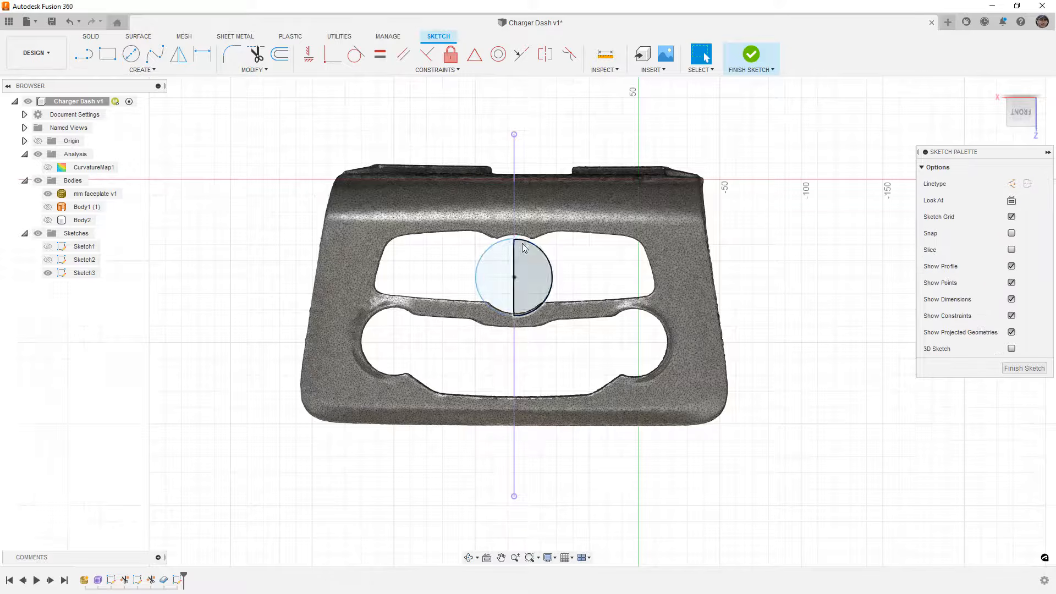
- Adjust the circle's centre and diameter to about 47.4 mm to match the upper opening's curved notches
{"action": "left_click", "coordinate": [515, 238]}
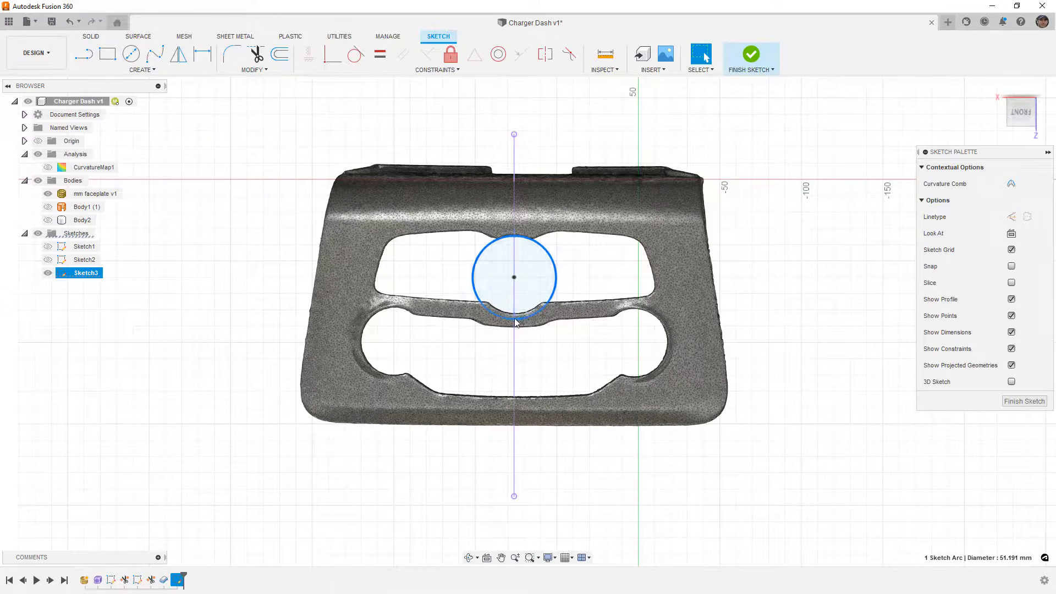
{"action": "left_click_drag", "start_coordinate": [515, 320], "coordinate": [515, 313]}
{"action": "key", "text": "Escape"}
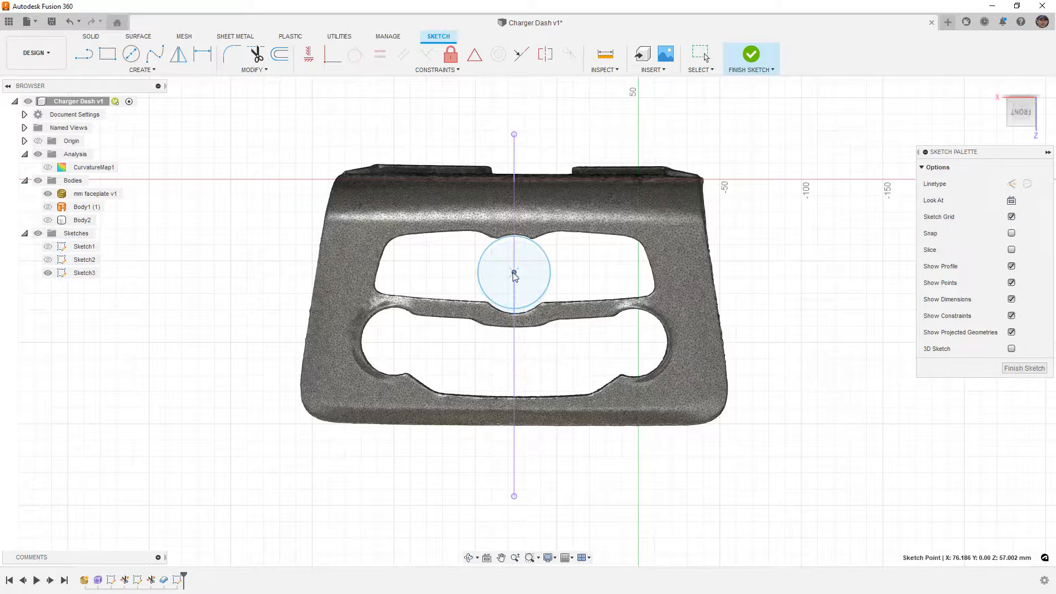
{"action": "left_click", "coordinate": [524, 311]}
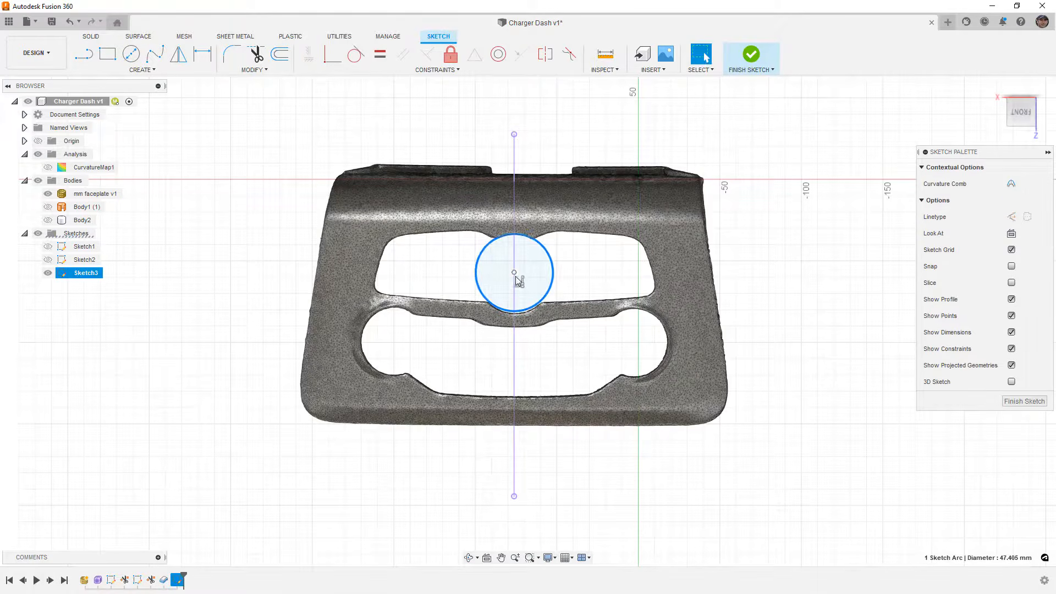
{"action": "key", "text": "Escape"}
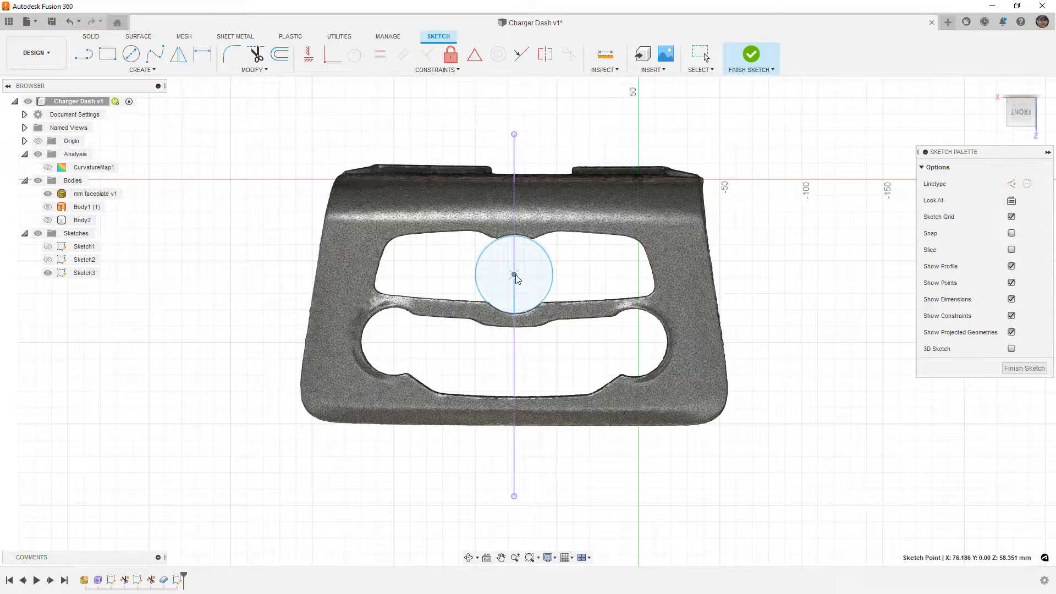
- Draw a second circle matching the round right end of the lower opening
{"action": "key", "text": "c"}
{"action": "left_click", "coordinate": [633, 342]}
{"action": "left_click", "coordinate": [655, 365]}
{"action": "key", "text": "Escape"}
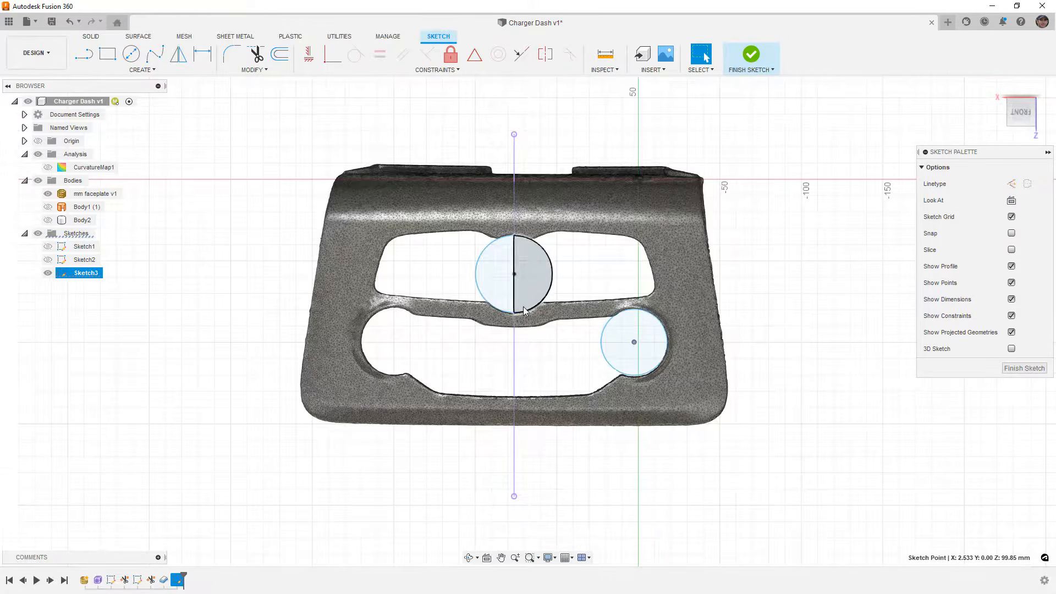
- Trace the right half of the upper opening with a fit point spline from the central circle's upper notch around to its lower notch
{"action": "scroll", "coordinate": [520, 311], "scroll_direction": "up", "scroll_amount": 4}
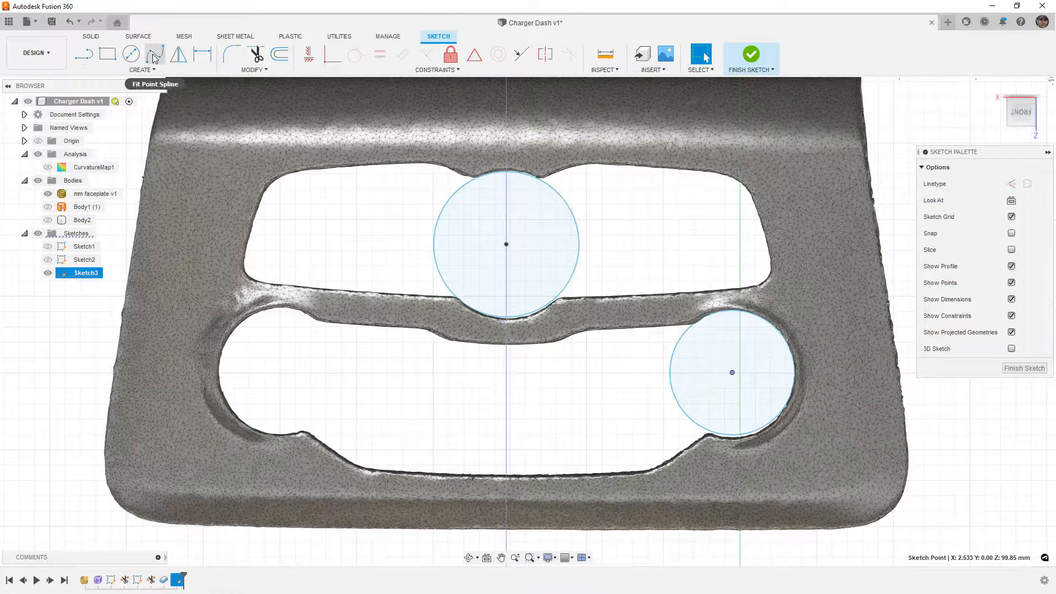
{"action": "left_click", "coordinate": [155, 54]}
{"action": "scroll", "coordinate": [547, 184], "scroll_direction": "up", "scroll_amount": 2}
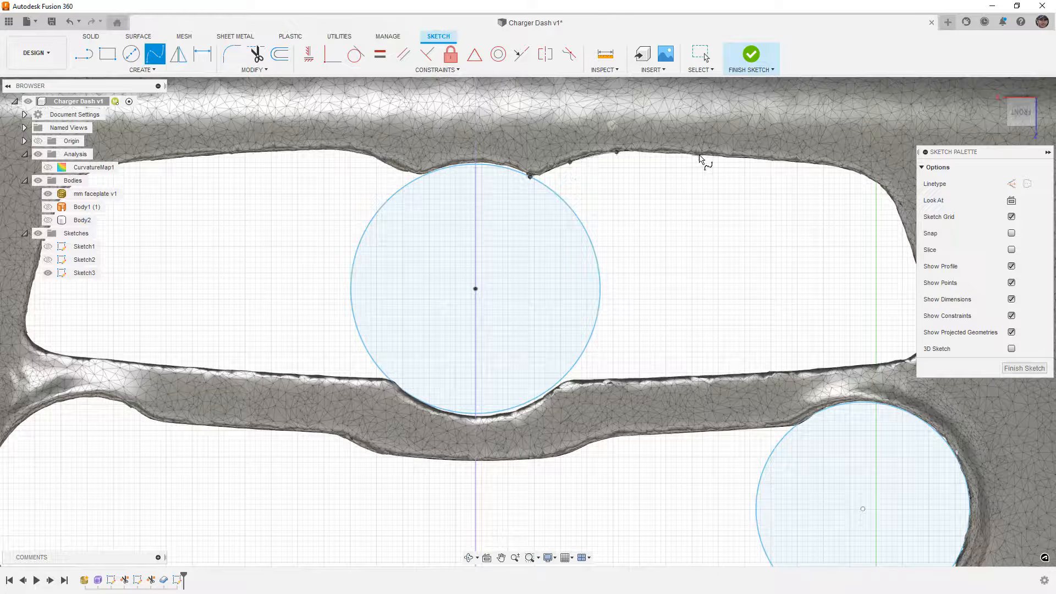
{"action": "left_click", "coordinate": [794, 161]}
{"action": "mouse_move", "coordinate": [894, 204]}
{"action": "middle_mouse_down"}
{"action": "mouse_move", "coordinate": [775, 220]}
{"action": "mouse_move", "coordinate": [563, 192]}
{"action": "middle_mouse_up"}
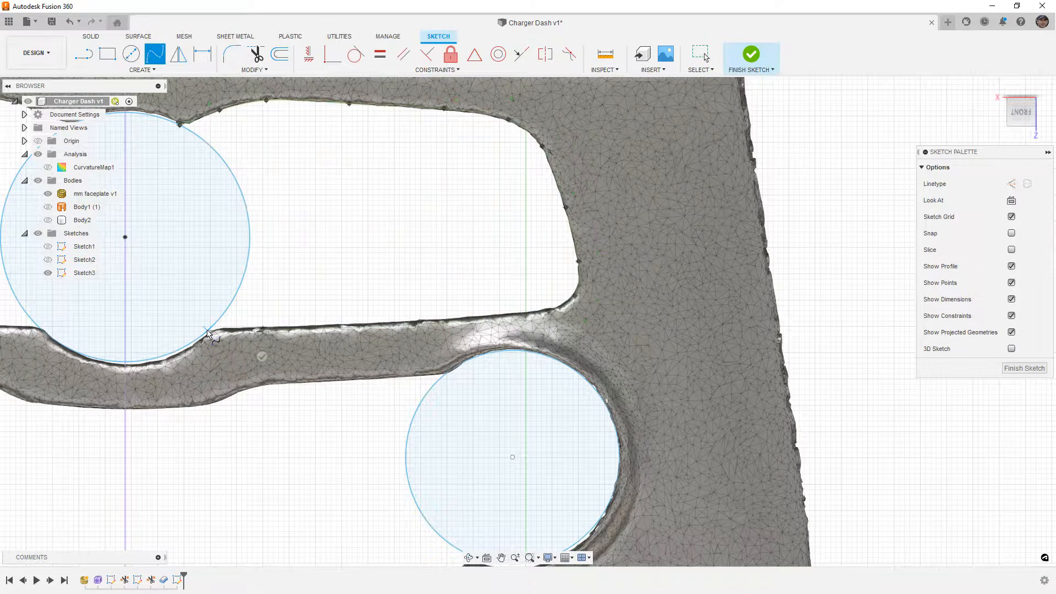
- Trace the right half of the lower opening's upper and lower edges with fit point splines running between the centreline and the right-hand circle
{"action": "middle_click_drag", "start_coordinate": [212, 361], "coordinate": [313, 164]}
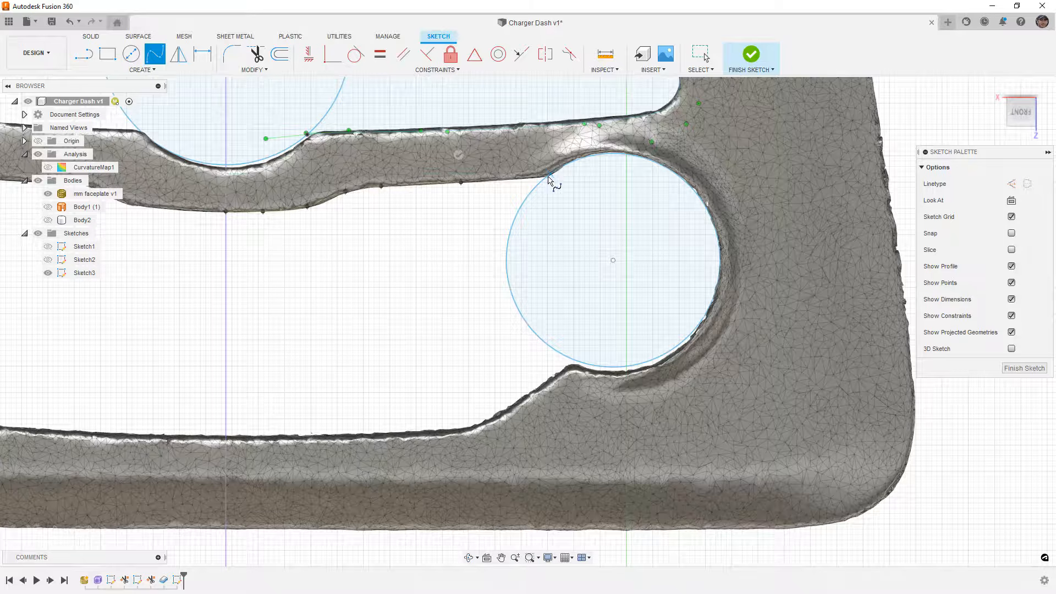
{"action": "left_click", "coordinate": [550, 175]}
{"action": "middle_click_drag", "start_coordinate": [304, 404], "coordinate": [326, 370]}
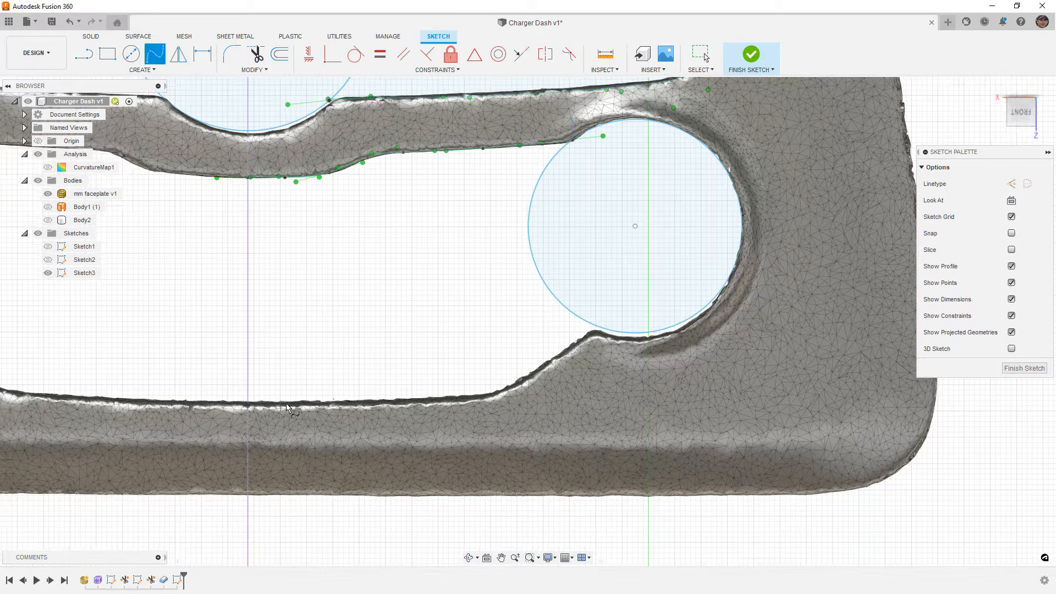
{"action": "left_click", "coordinate": [450, 400]}
{"action": "left_click", "coordinate": [530, 377]}
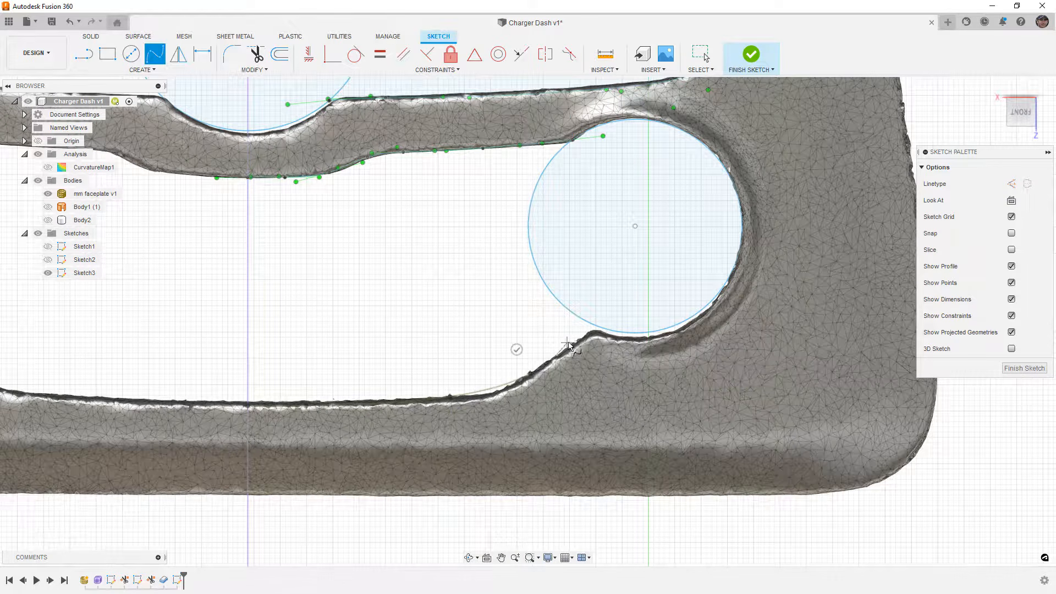
{"action": "left_click", "coordinate": [594, 326]}
{"action": "left_click", "coordinate": [573, 302]}
{"action": "key", "text": "Escape"}
- Constrain the lower opening splines' tangent handles at the centreline to horizontal
{"action": "left_click", "coordinate": [285, 175]}
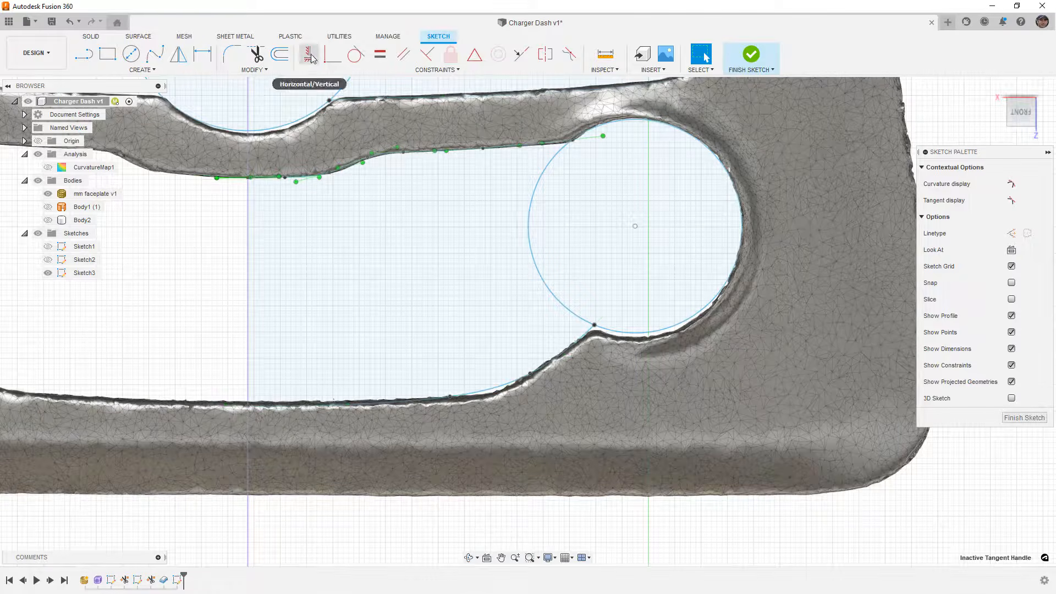
{"action": "left_click", "coordinate": [309, 53]}
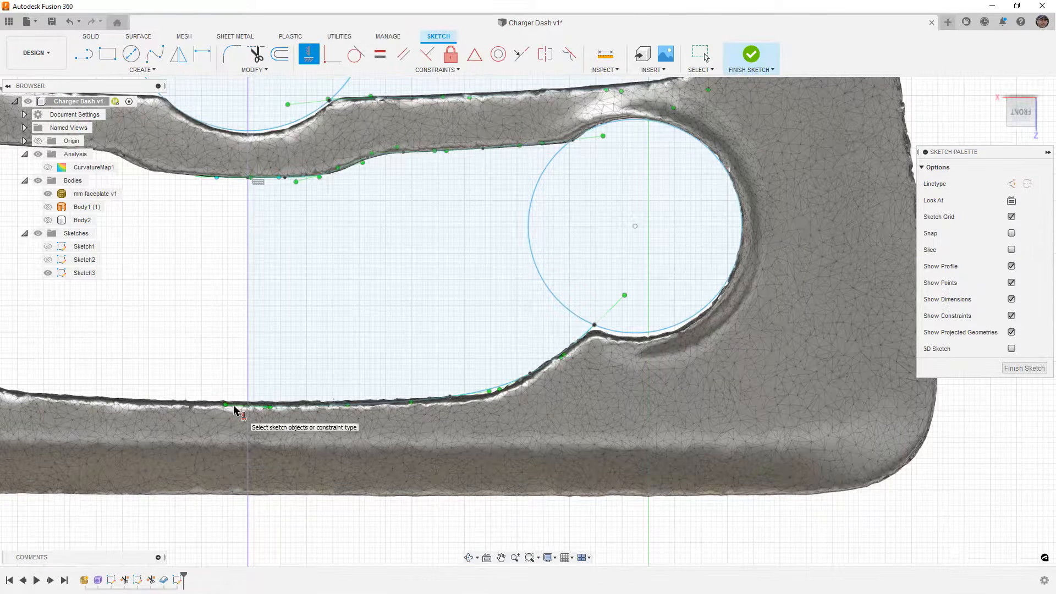
{"action": "key", "text": "Escape"}
- Mirror the three opening splines and the lower circle about the centreline, and convert the centreline to a construction line
{"action": "scroll", "coordinate": [259, 405], "scroll_direction": "down", "scroll_amount": 10}
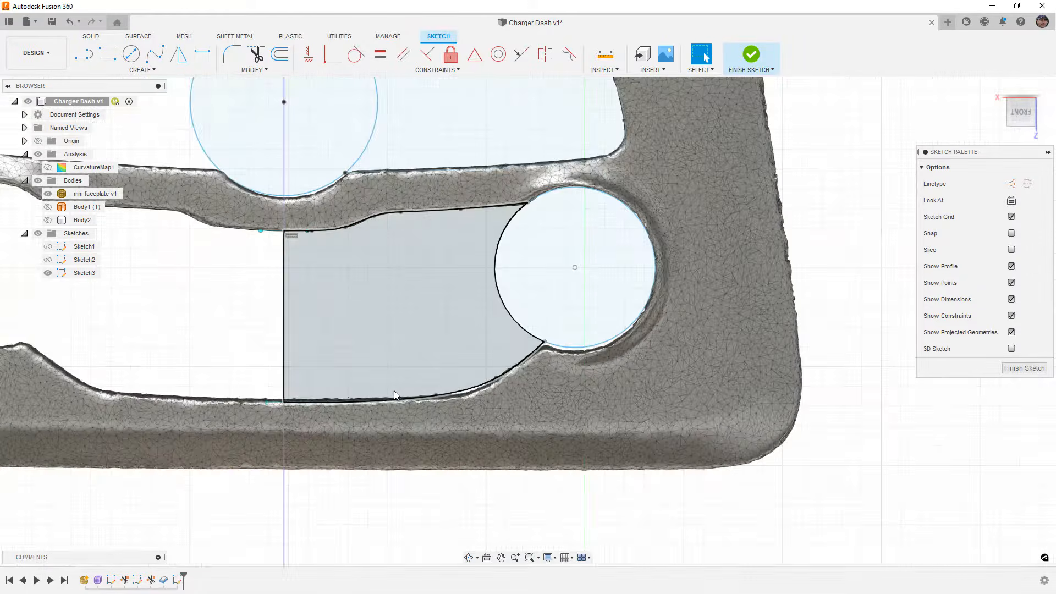
{"action": "left_click", "coordinate": [178, 53]}
{"action": "left_click", "coordinate": [438, 206]}
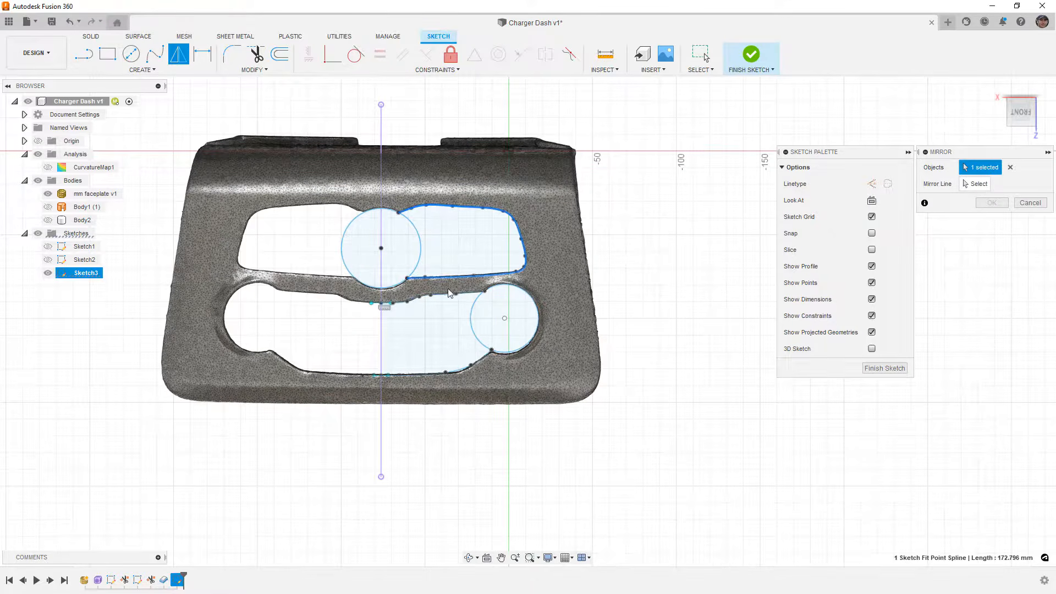
{"action": "left_click", "coordinate": [447, 293]}
{"action": "left_click", "coordinate": [472, 310]}
{"action": "left_click", "coordinate": [463, 372]}
{"action": "left_click", "coordinate": [975, 184]}
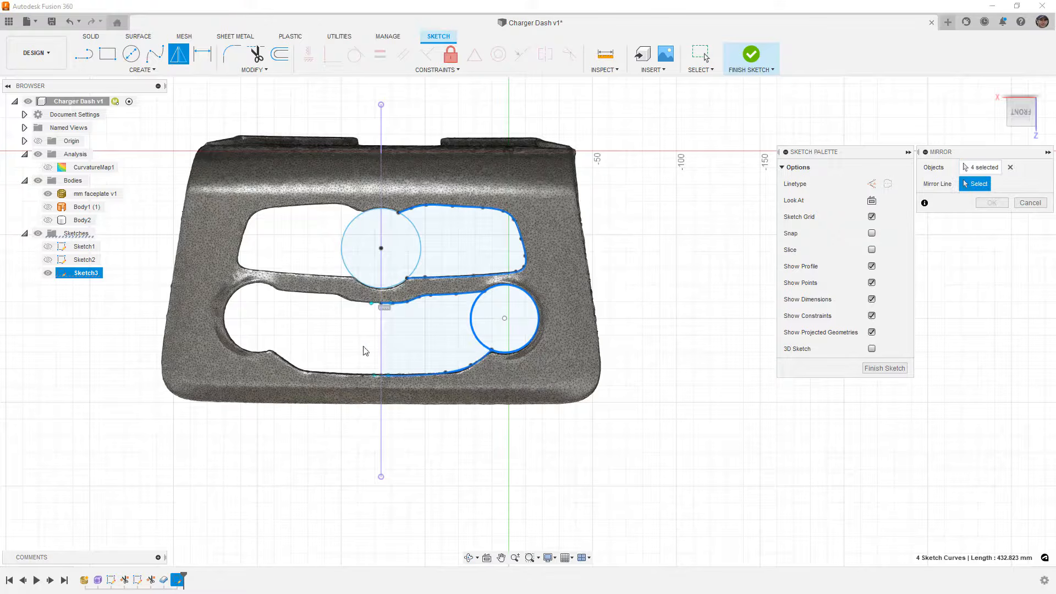
{"action": "left_click", "coordinate": [381, 344]}
{"action": "left_click", "coordinate": [989, 203]}
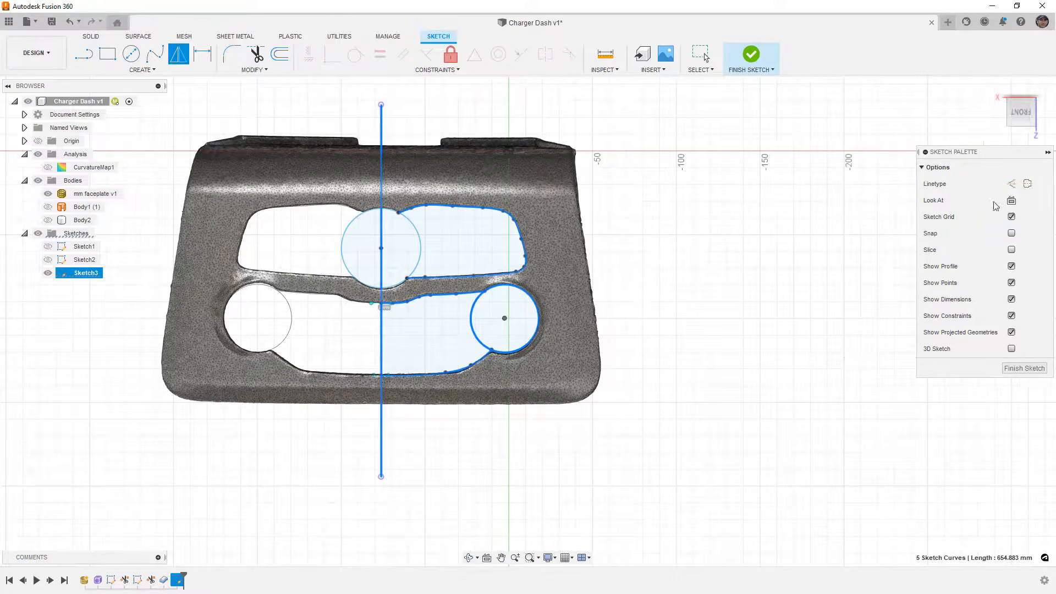
{"action": "left_click", "coordinate": [382, 179]}
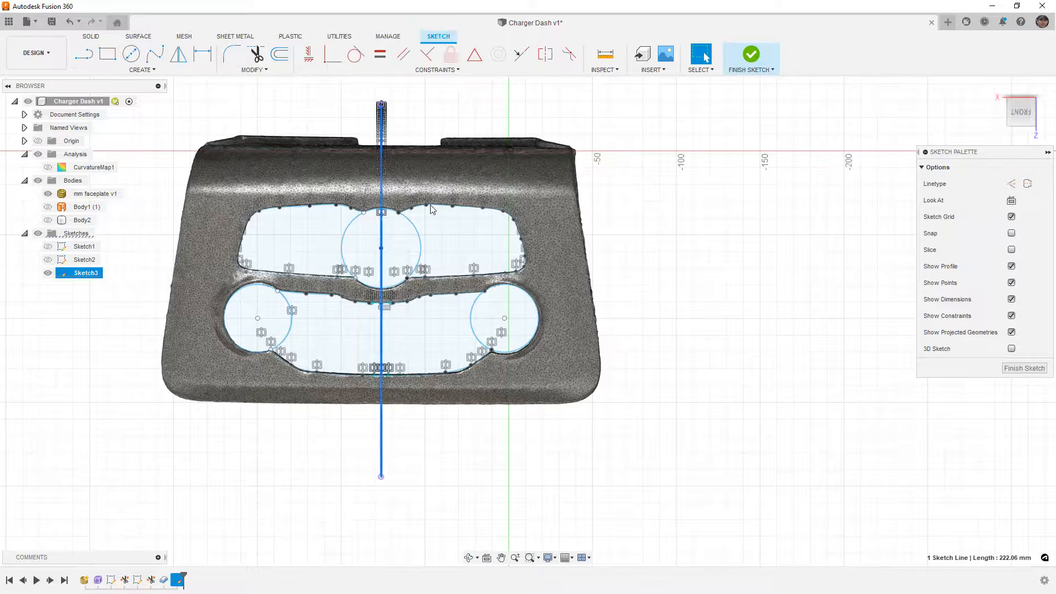
{"action": "left_click", "coordinate": [1012, 185]}
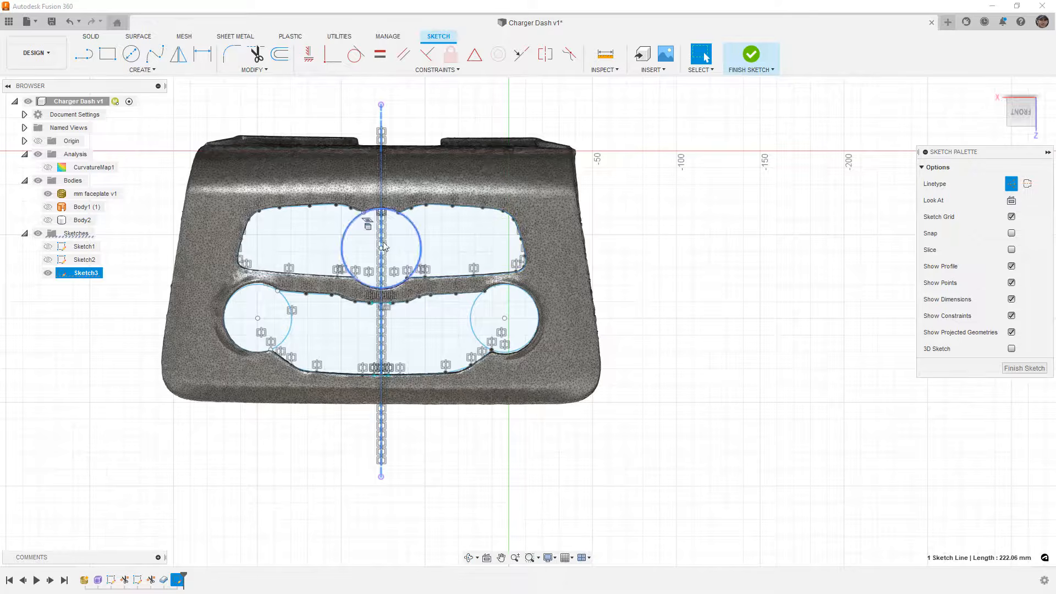
- Finish the sketch and display the solid Body2 in place of the scanned faceplate mesh
{"action": "left_click", "coordinate": [752, 54]}
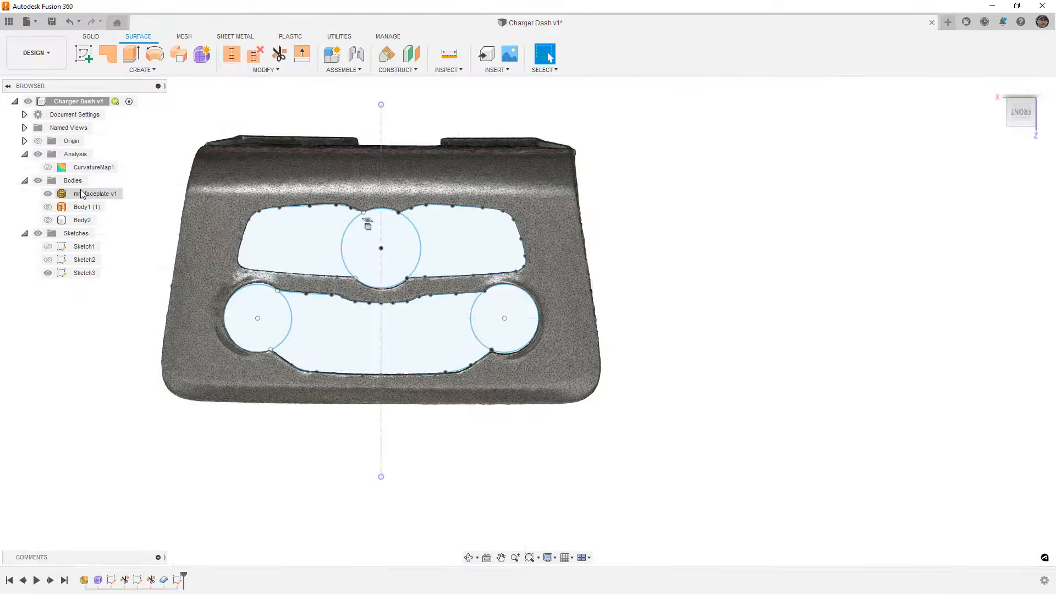
{"action": "left_click", "coordinate": [48, 194]}
{"action": "left_click", "coordinate": [48, 220]}
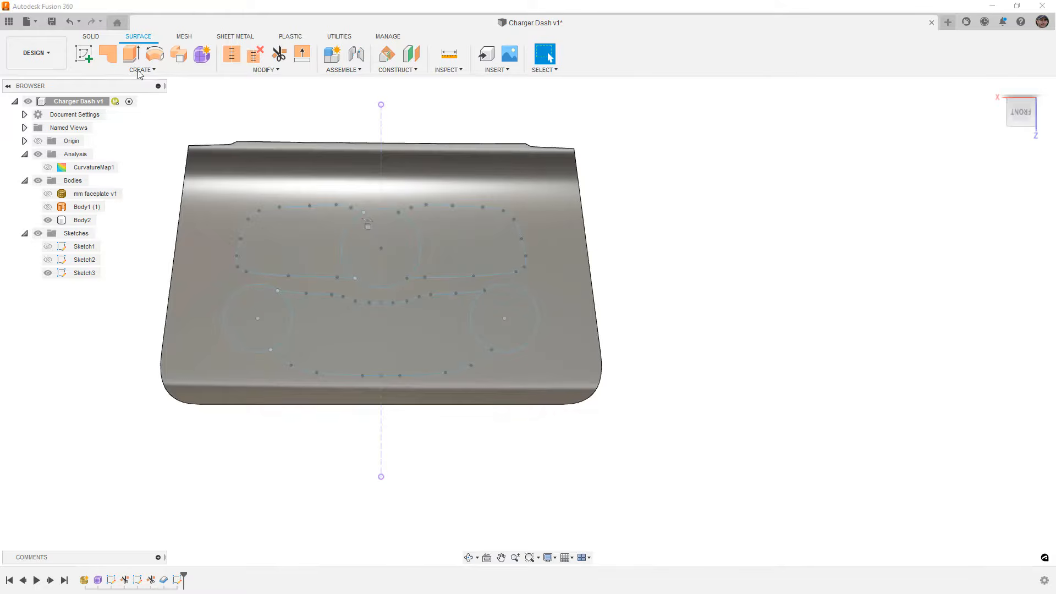
- Extrude all six opening profiles as a cut with extent All, flipping the direction so both openings go through the faceplate body
{"action": "left_click", "coordinate": [91, 36]}
{"action": "left_click", "coordinate": [108, 53]}
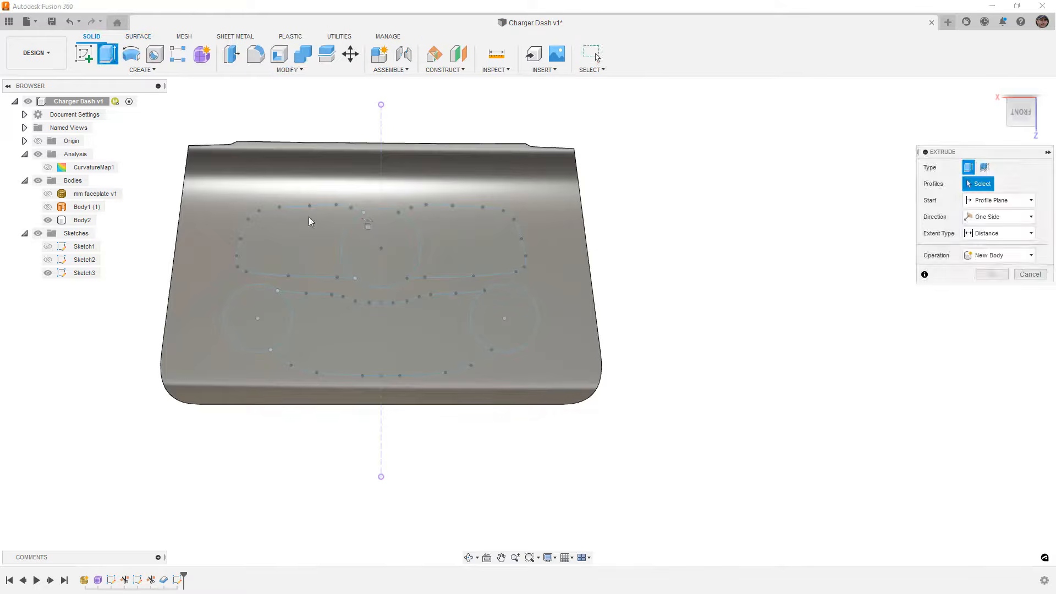
{"action": "left_click", "coordinate": [311, 236]}
{"action": "left_click", "coordinate": [393, 237]}
{"action": "left_click", "coordinate": [467, 237]}
{"action": "left_click", "coordinate": [511, 304]}
{"action": "left_click", "coordinate": [440, 325]}
{"action": "left_click", "coordinate": [255, 313]}
{"action": "middle_click_drag", "start_coordinate": [271, 283], "coordinate": [341, 283], "text": "shift"}
{"action": "left_click", "coordinate": [998, 234]}
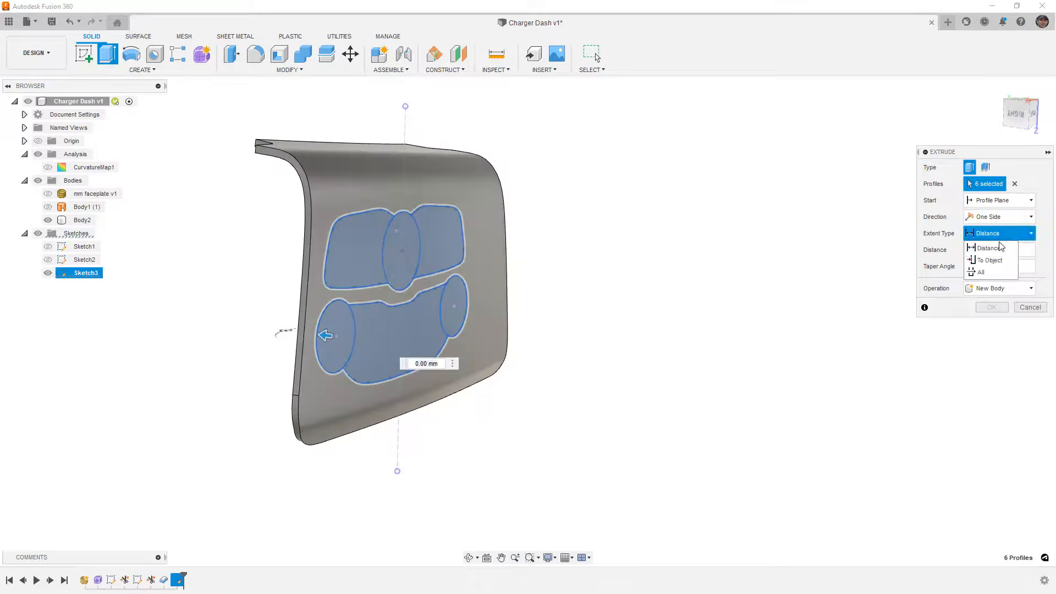
{"action": "left_click", "coordinate": [993, 273]}
{"action": "left_click", "coordinate": [969, 250]}
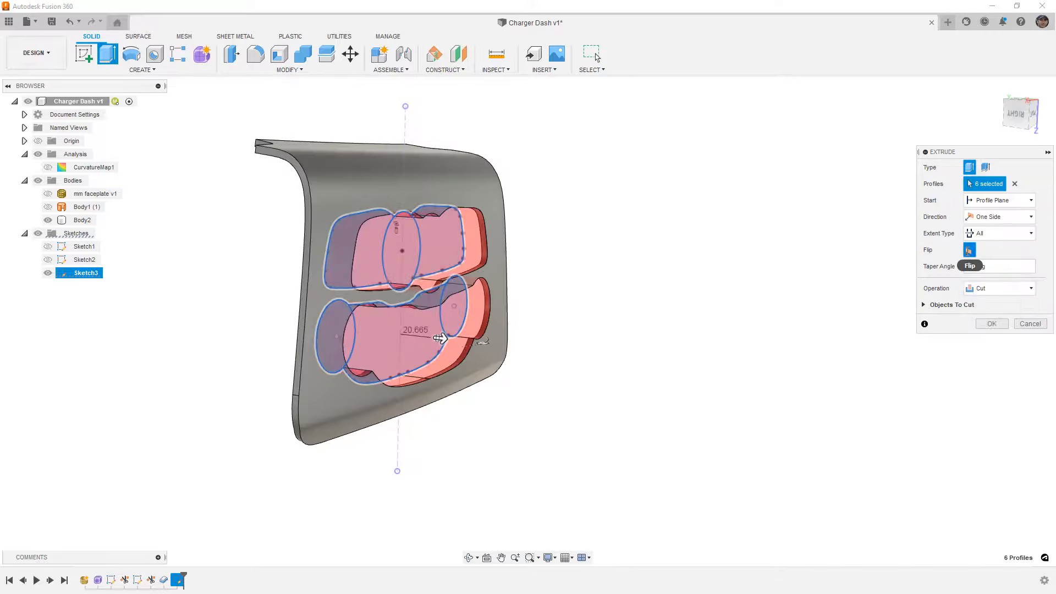
{"action": "left_click", "coordinate": [992, 323]}
- Overlay the scan mesh on the cut body and examine the clips, ribs and raised opening lips on the back, then hide it
{"action": "middle_click_drag", "start_coordinate": [737, 322], "coordinate": [715, 325], "text": "shift"}
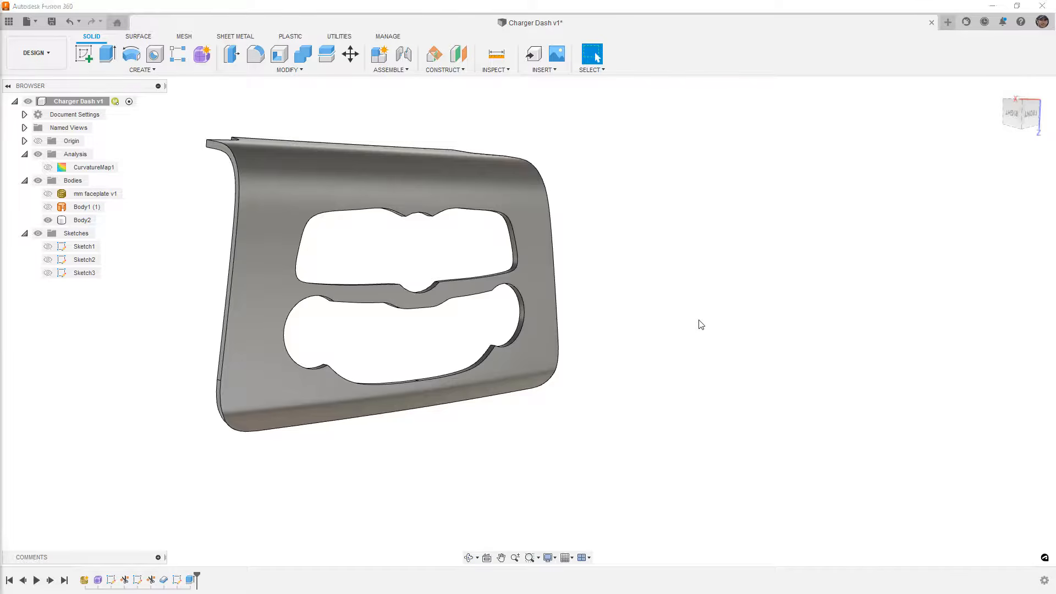
{"action": "left_click", "coordinate": [424, 295]}
{"action": "middle_click_drag", "start_coordinate": [424, 296], "coordinate": [396, 278], "text": "shift"}
{"action": "key", "text": "Escape"}
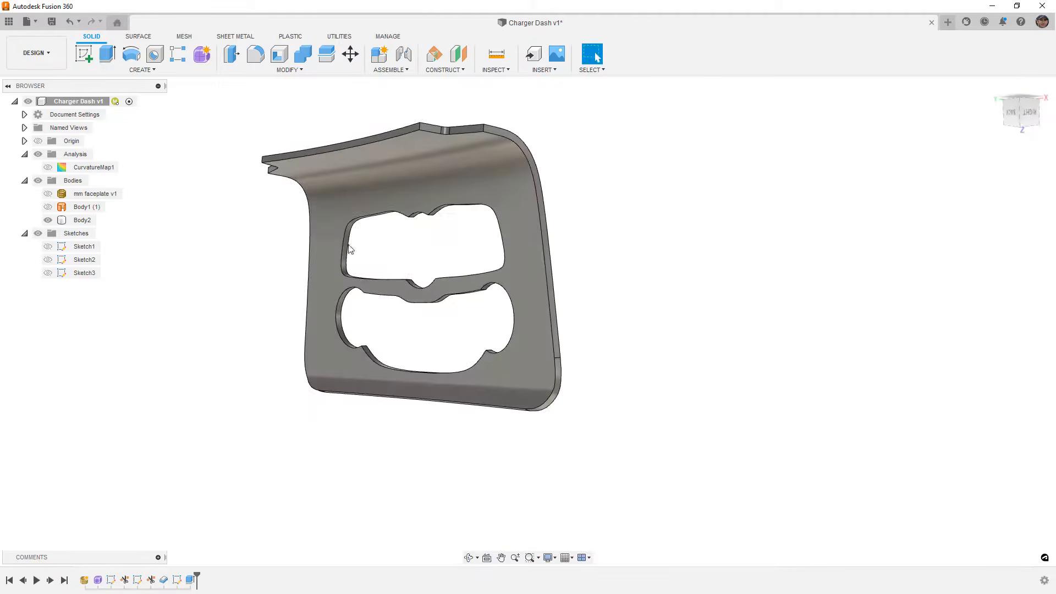
{"action": "left_click", "coordinate": [48, 193]}
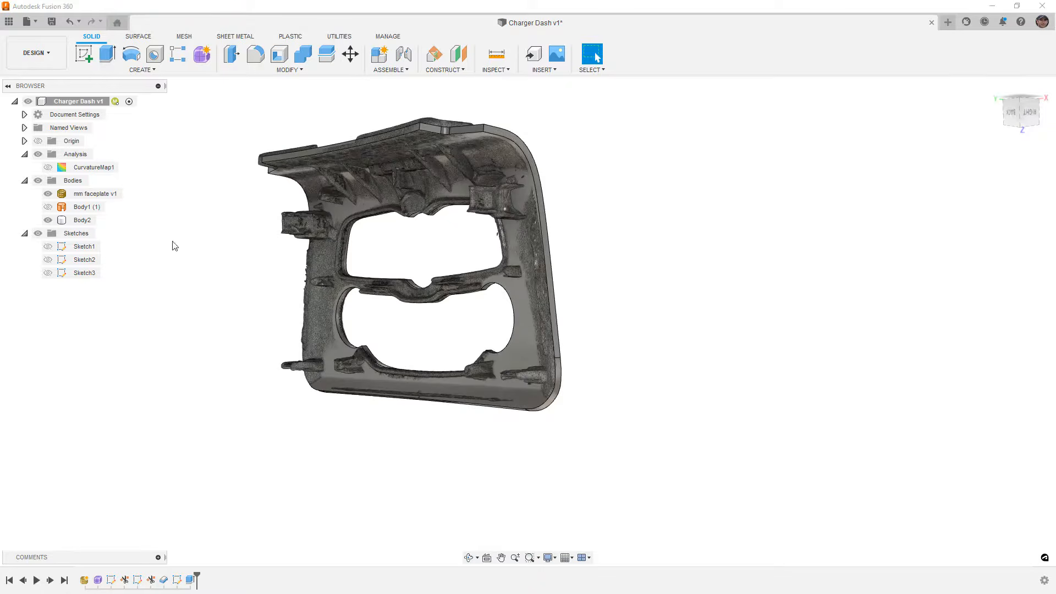
{"action": "middle_click_drag", "start_coordinate": [283, 261], "coordinate": [334, 240], "text": "shift"}
{"action": "key", "text": "Escape"}
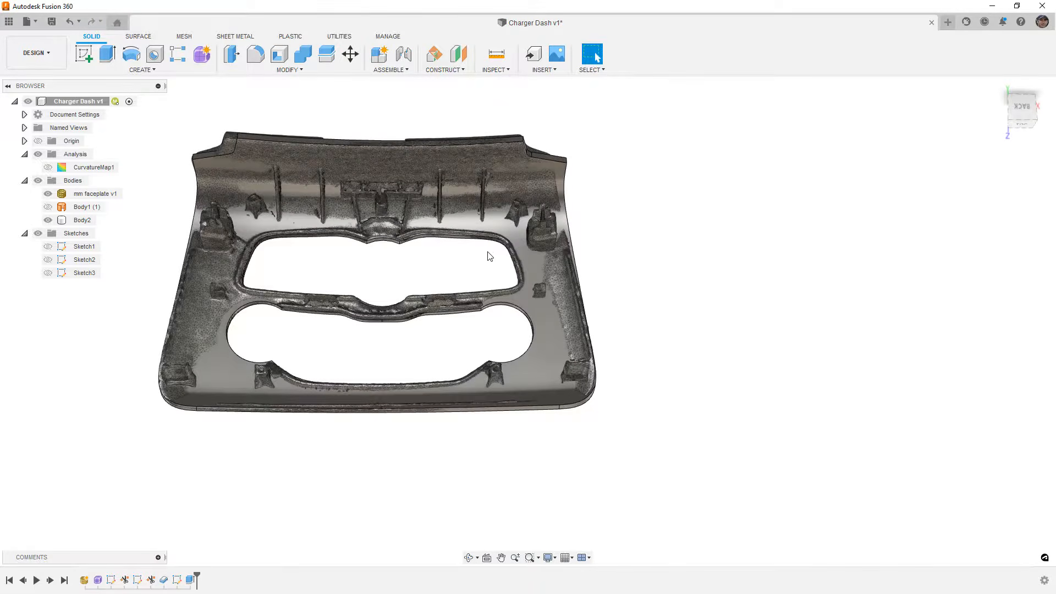
{"action": "scroll", "coordinate": [489, 256], "scroll_direction": "up", "scroll_amount": 3}
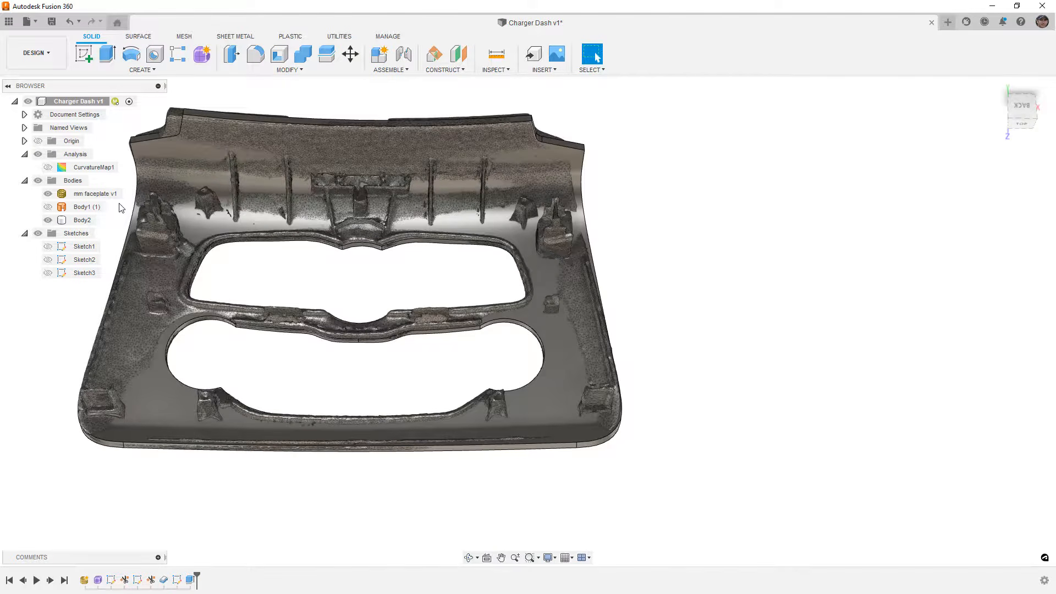
{"action": "middle_click_drag", "start_coordinate": [348, 270], "coordinate": [408, 273], "text": "shift"}
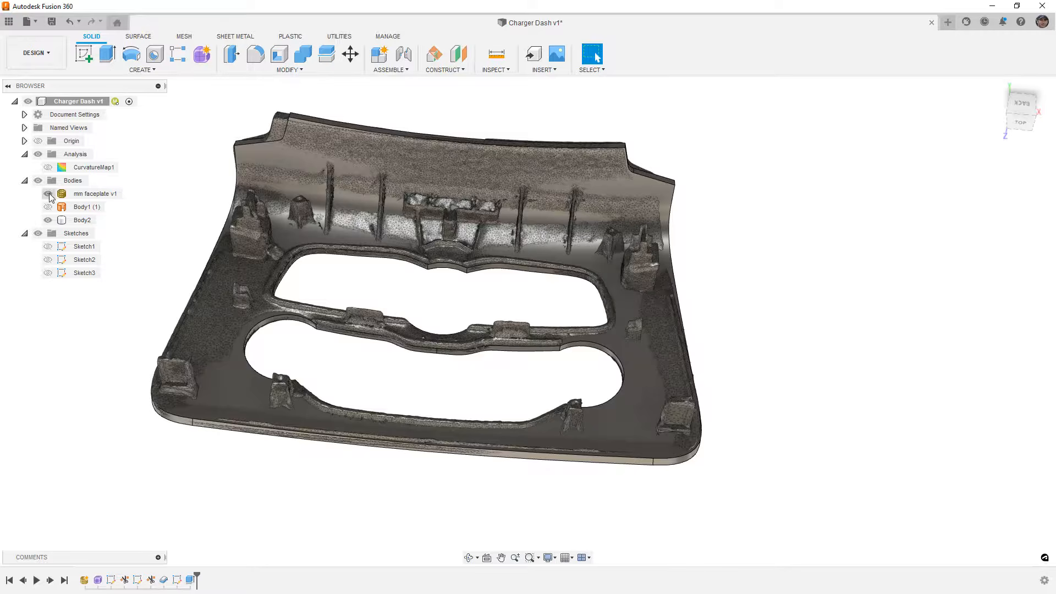
{"action": "left_click", "coordinate": [82, 219]}
{"action": "scroll", "coordinate": [283, 270], "scroll_direction": "up", "scroll_amount": 3}
{"action": "key", "text": "Escape"}
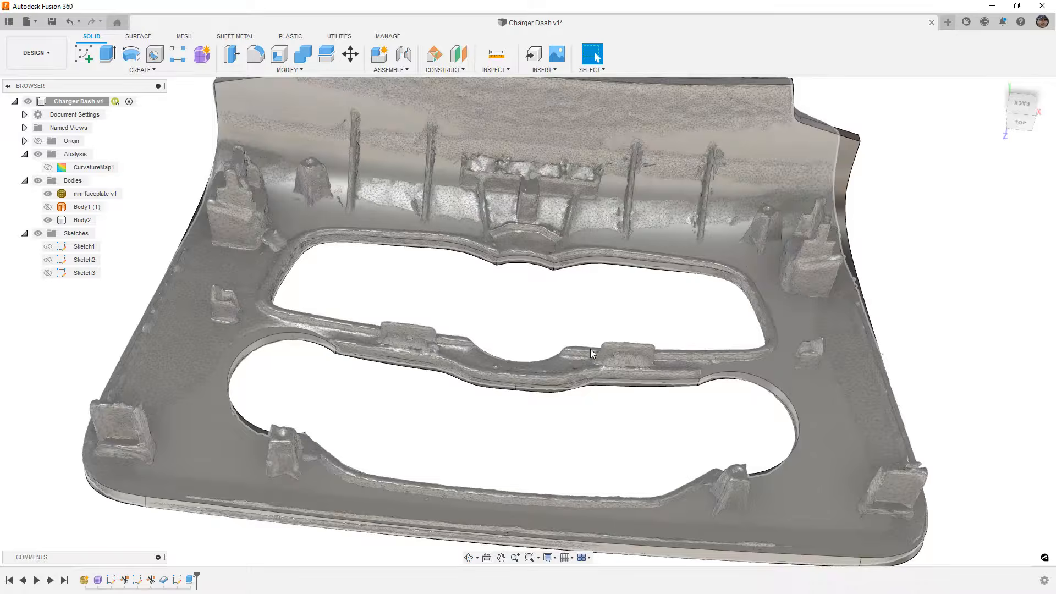
{"action": "left_click", "coordinate": [500, 357]}
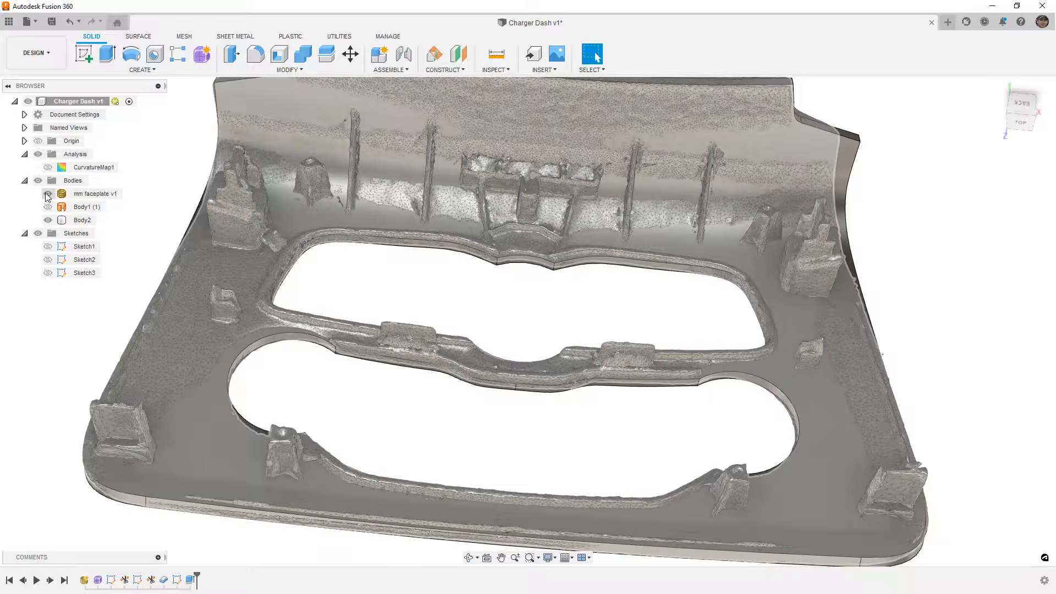
{"action": "left_click", "coordinate": [48, 194]}
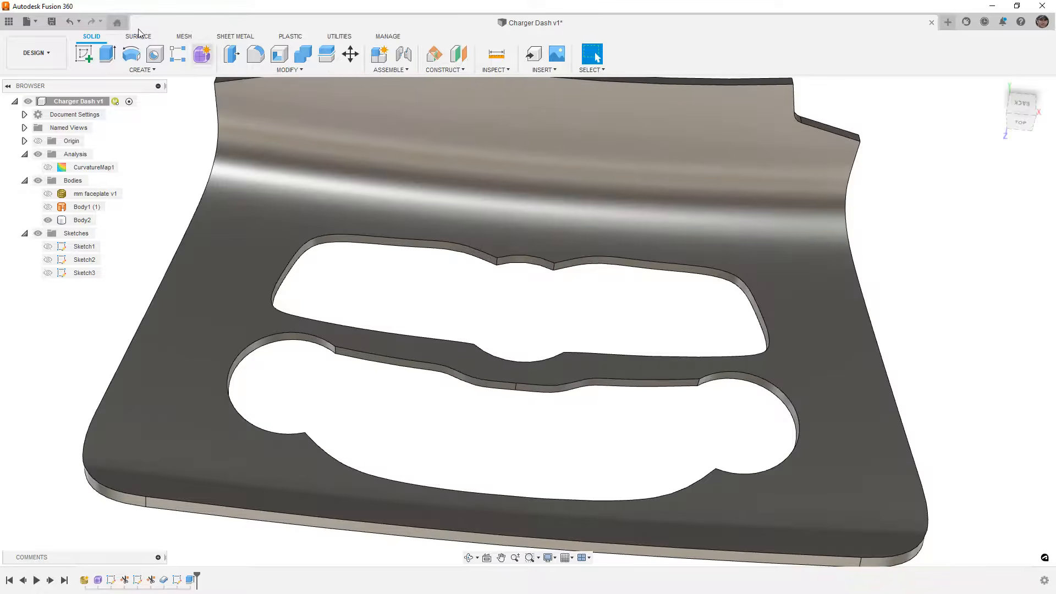
- Create a Normal-type ruled surface as a new body around the upper opening's back edge, with distance 3 mm and angle -3 degrees
{"action": "left_click", "coordinate": [138, 37]}
{"action": "left_click", "coordinate": [155, 70]}
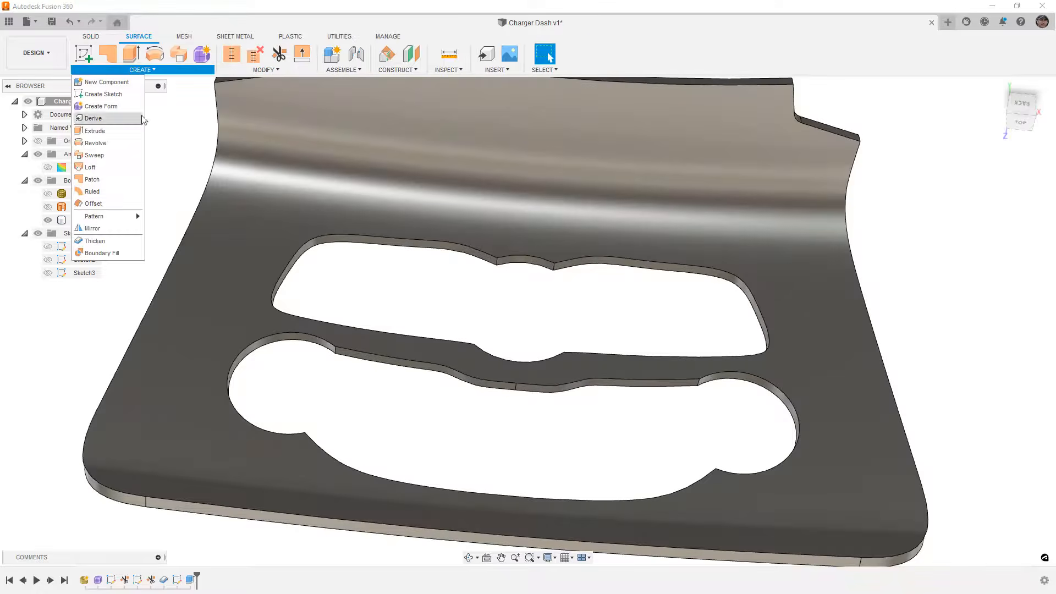
{"action": "left_click", "coordinate": [123, 200]}
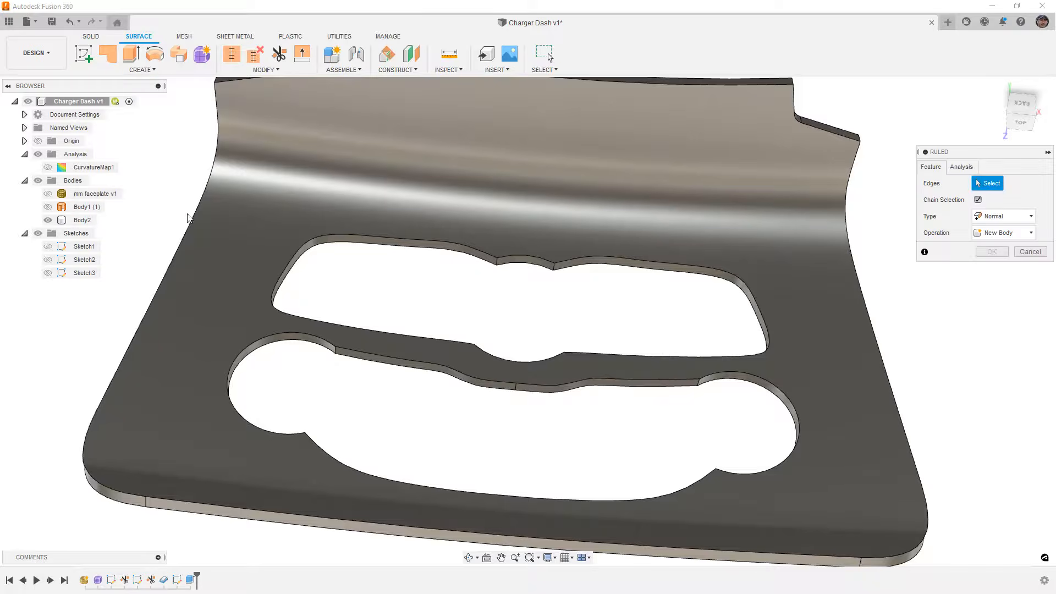
{"action": "left_click", "coordinate": [490, 255]}
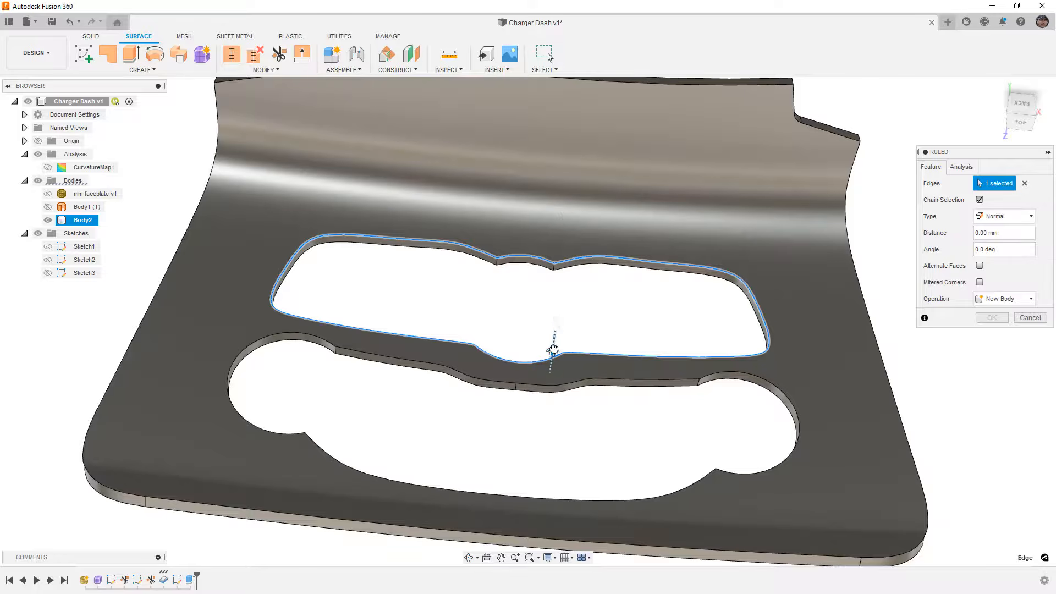
{"action": "left_click_drag", "start_coordinate": [553, 350], "coordinate": [554, 345]}
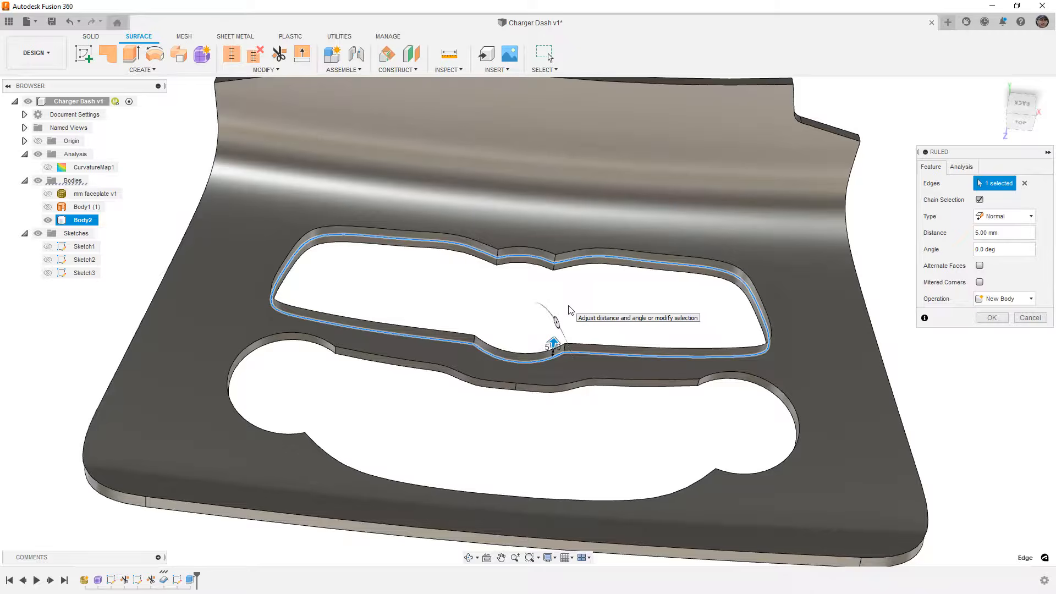
{"action": "left_click", "coordinate": [979, 249]}
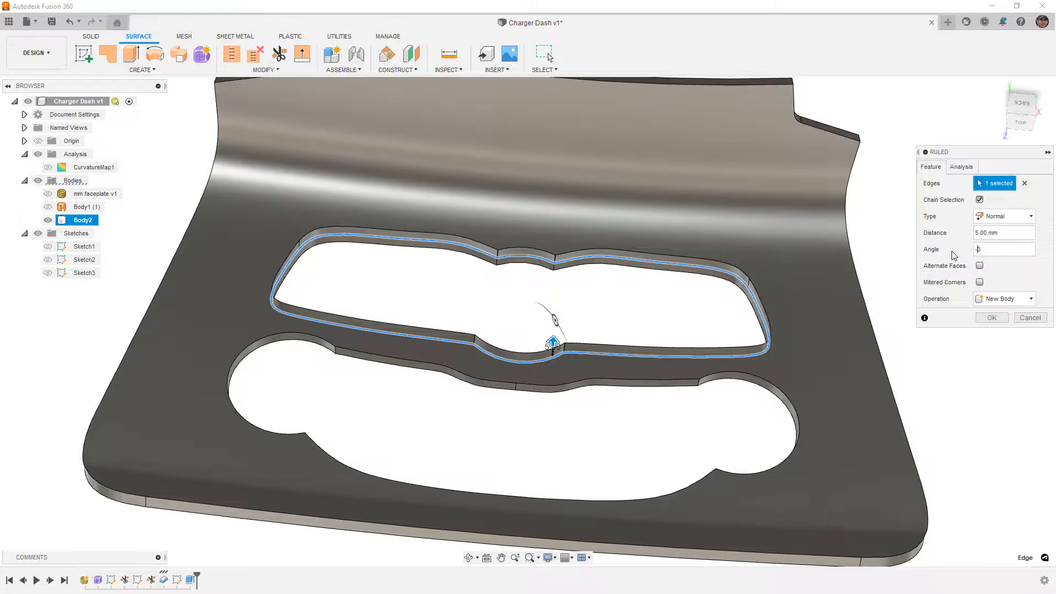
{"action": "type", "text": "-"}
{"action": "left_click_drag", "start_coordinate": [998, 232], "coordinate": [981, 232]}
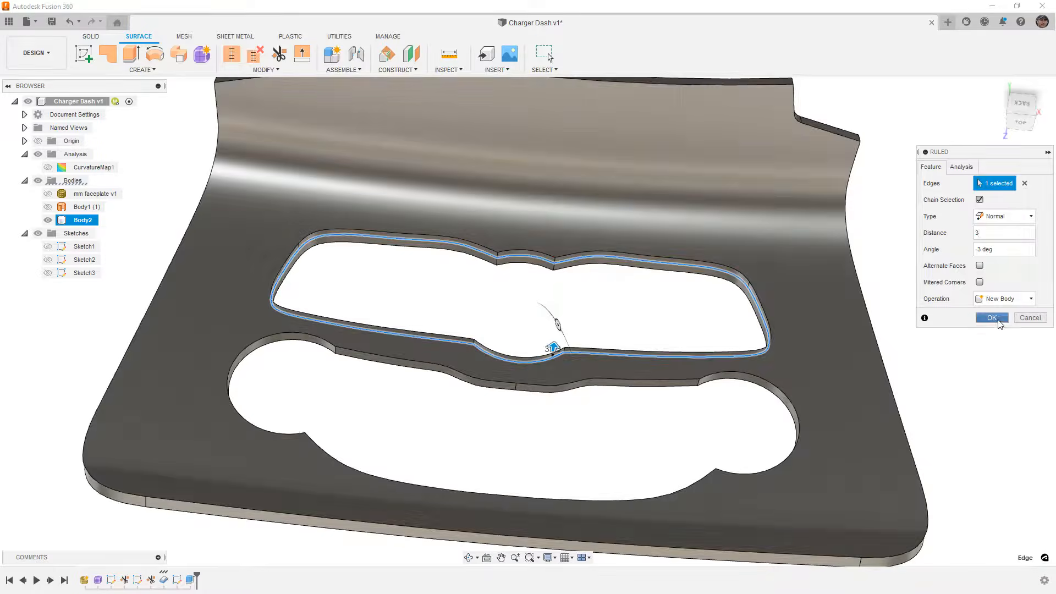
{"action": "left_click", "coordinate": [992, 318]}
- Try to thicken the ruled surface around the upper opening by 1 mm on one side as a new body
{"action": "scroll", "coordinate": [728, 293], "scroll_direction": "up", "scroll_amount": 3}
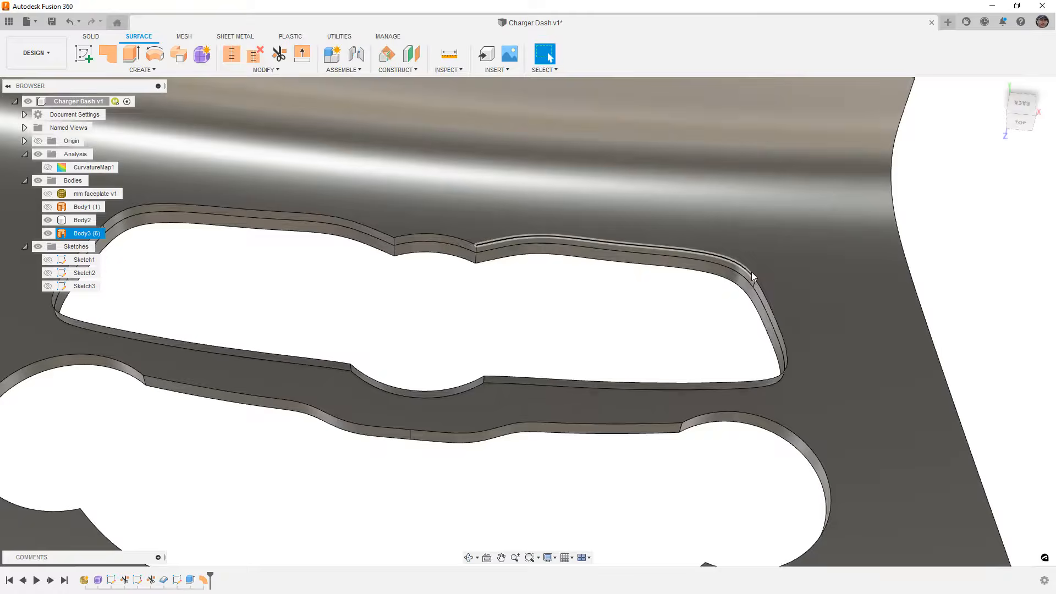
{"action": "middle_click_drag", "start_coordinate": [735, 276], "coordinate": [750, 263], "text": "shift"}
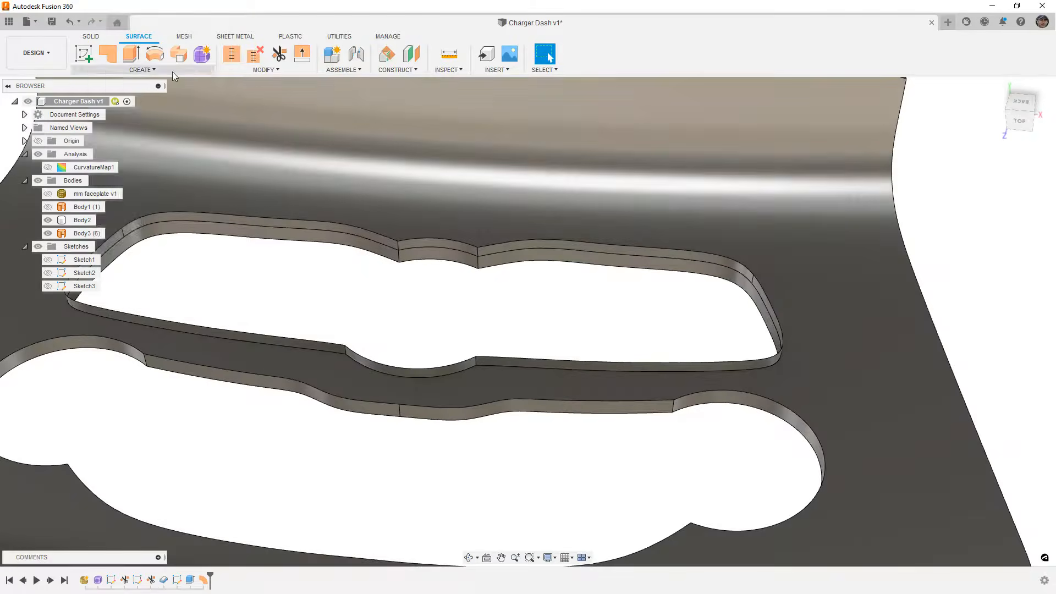
{"action": "left_click", "coordinate": [141, 70]}
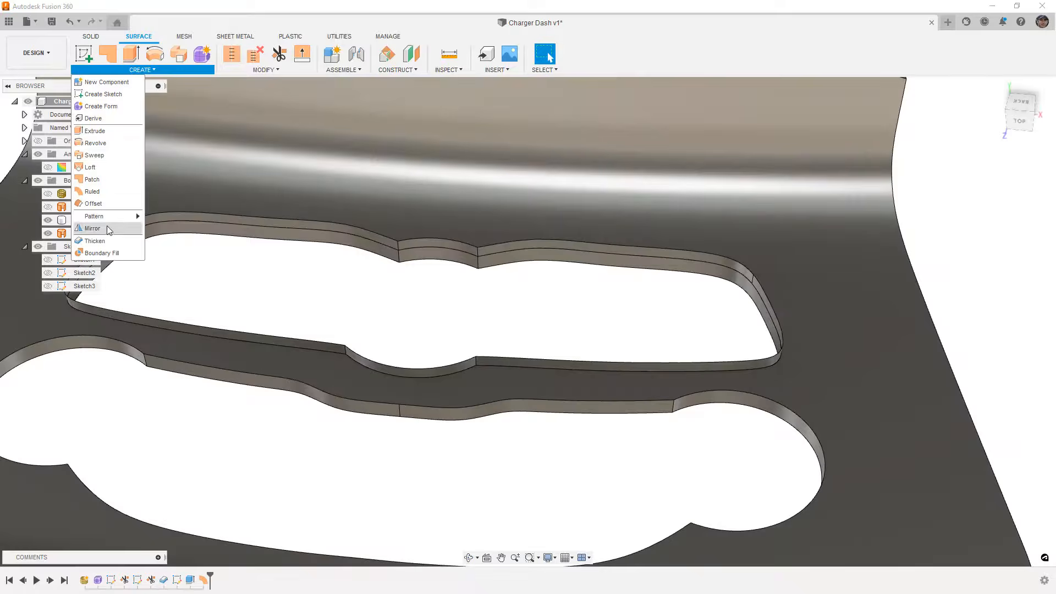
{"action": "left_click", "coordinate": [106, 240]}
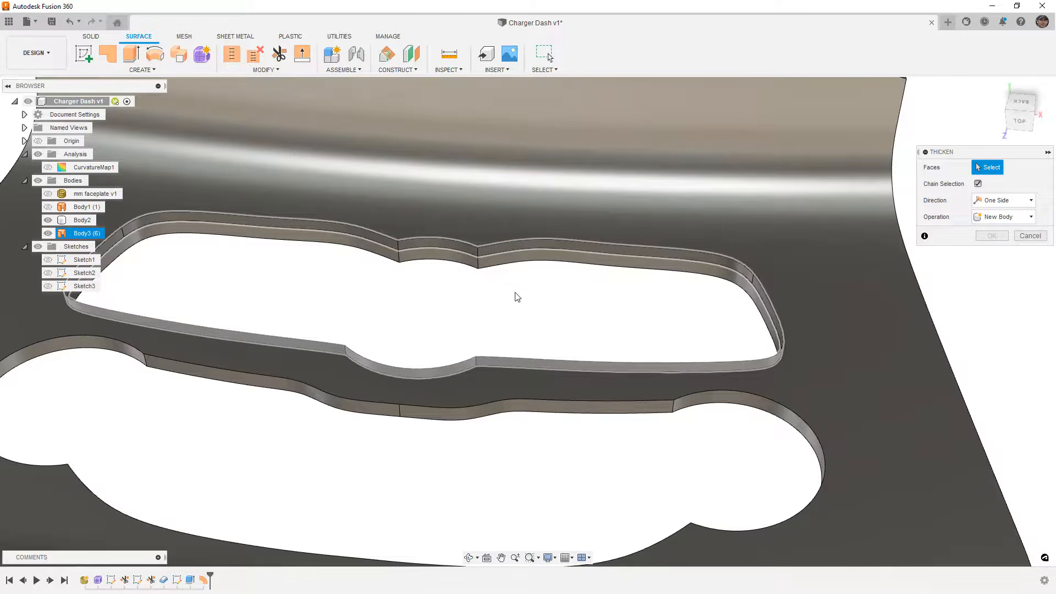
{"action": "left_click", "coordinate": [565, 298]}
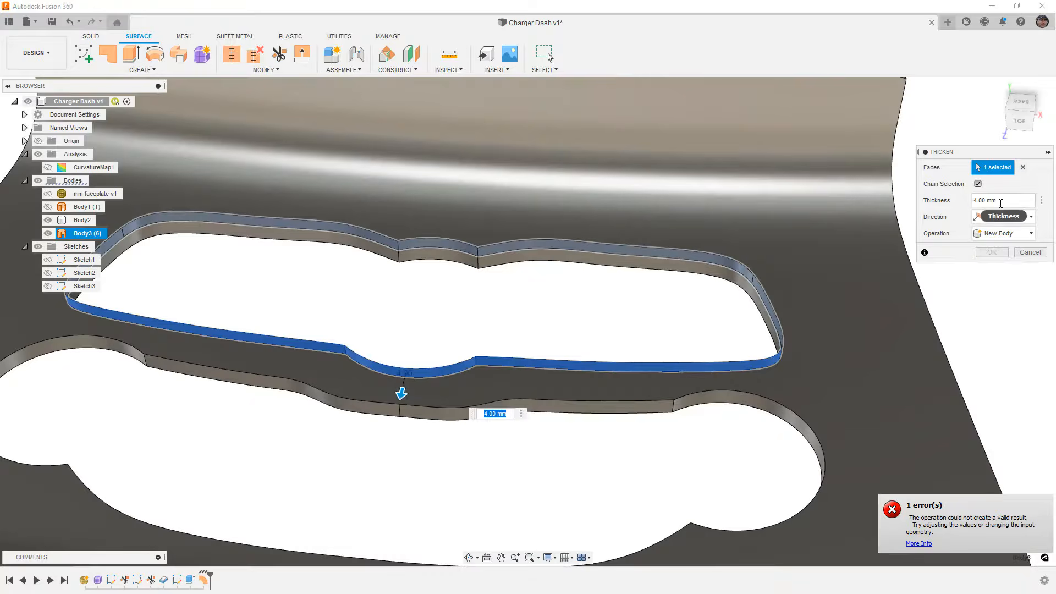
{"action": "left_click", "coordinate": [985, 200]}
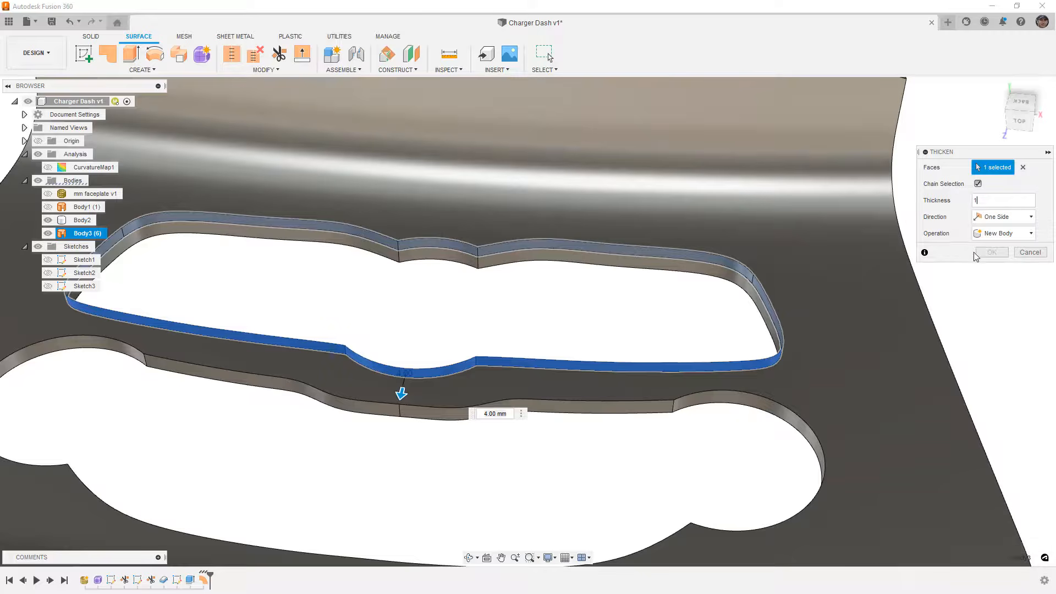
{"action": "type", "text": "1"}
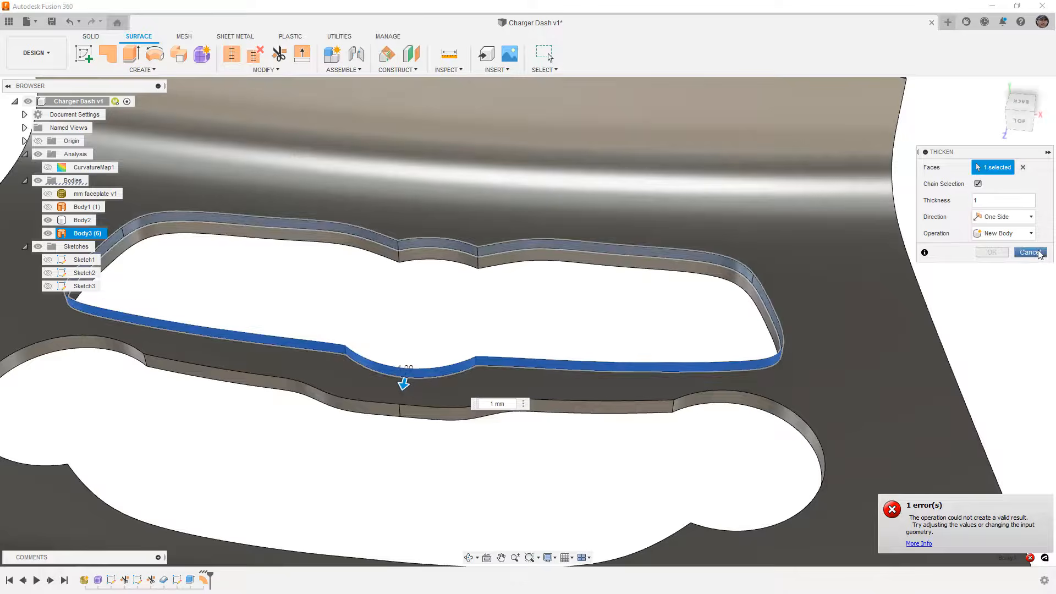
{"action": "left_click", "coordinate": [1039, 252]}
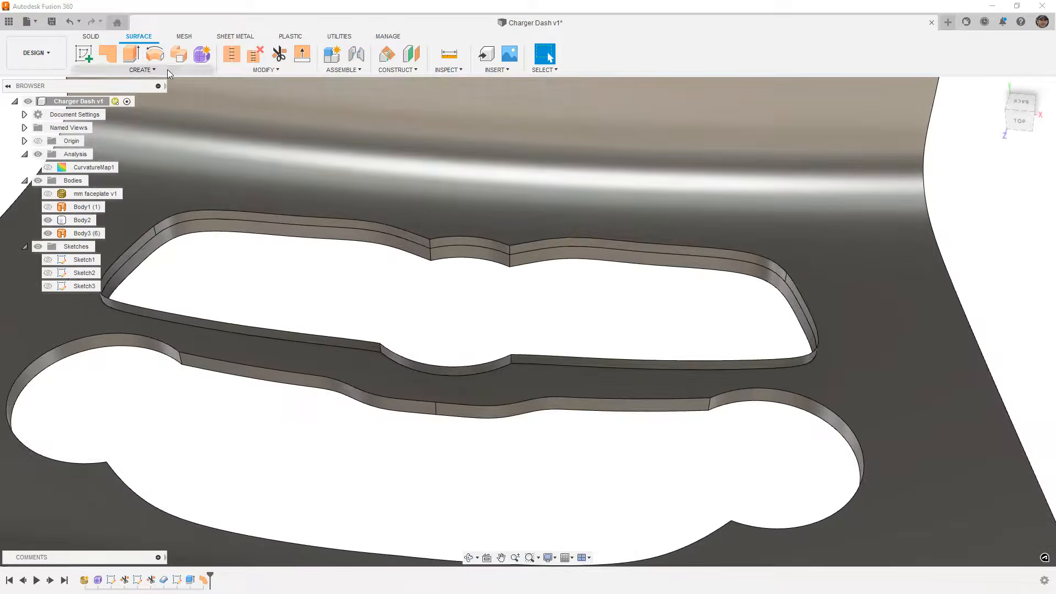
- Try to create a Normal-type ruled surface from the lip surface's free edge, with distance 1 mm and angle 0
{"action": "left_click", "coordinate": [144, 70]}
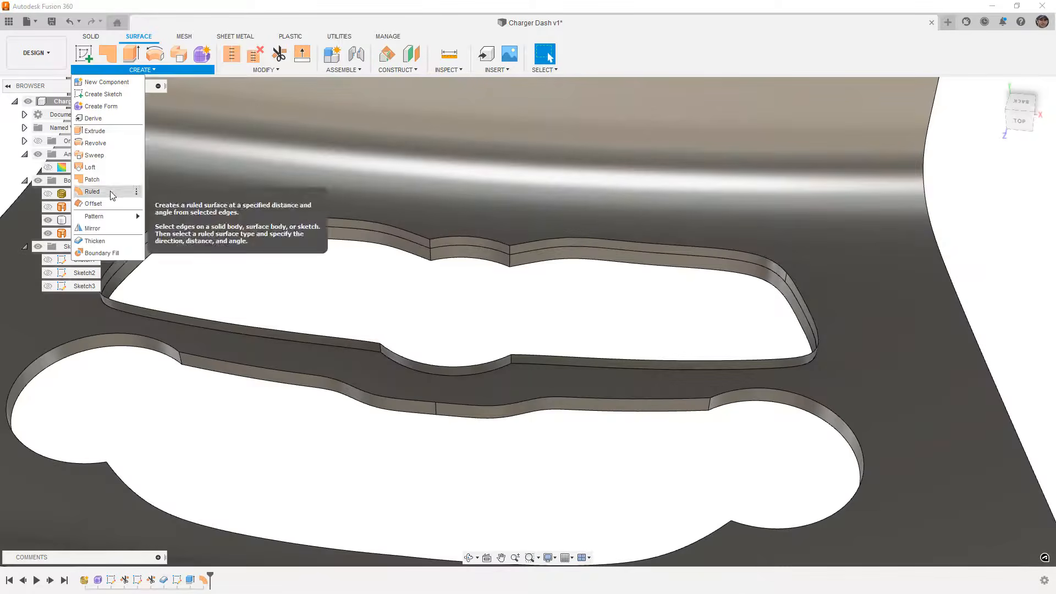
{"action": "left_click", "coordinate": [99, 191]}
{"action": "left_click", "coordinate": [418, 237]}
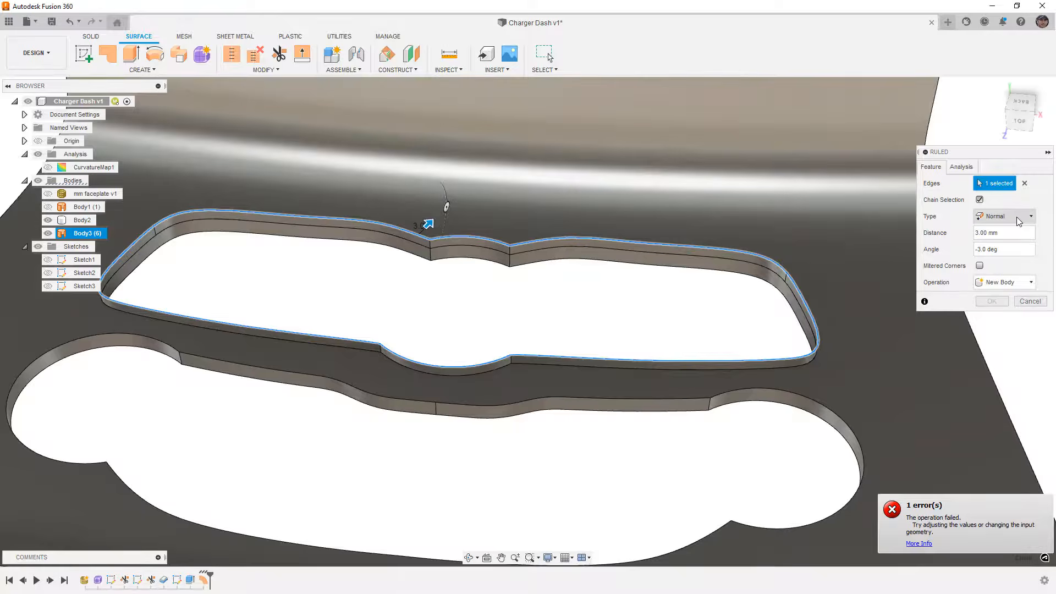
{"action": "left_click_drag", "start_coordinate": [1015, 234], "coordinate": [941, 236]}
{"action": "type", "text": "1"}
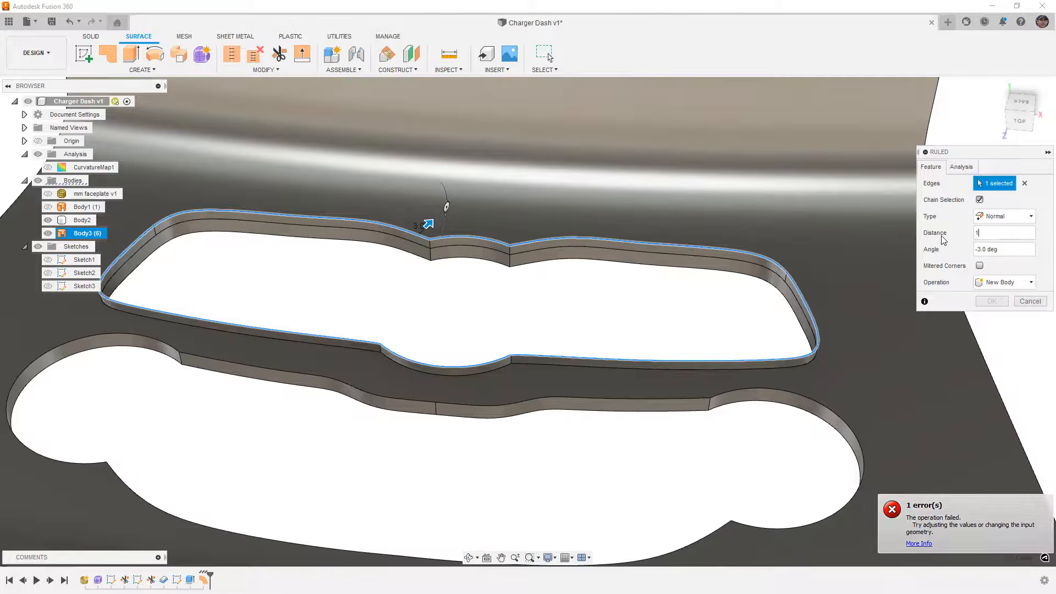
{"action": "key", "text": "Tab"}
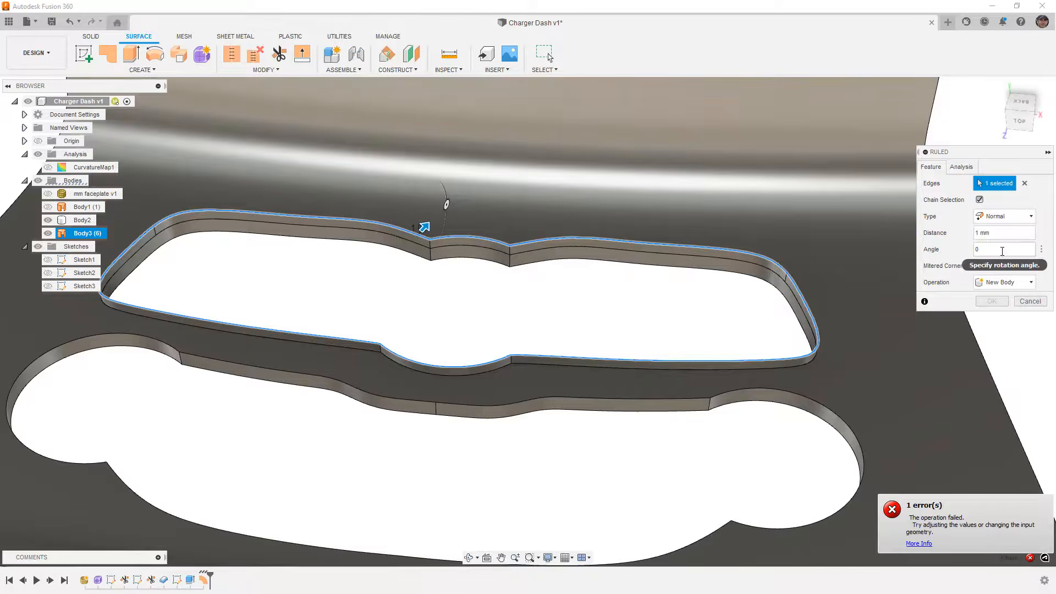
{"action": "left_click", "coordinate": [1030, 300]}
- Offset the faceplate's back face by 2 mm as a new surface body
{"action": "middle_click_drag", "start_coordinate": [485, 312], "coordinate": [563, 291]}
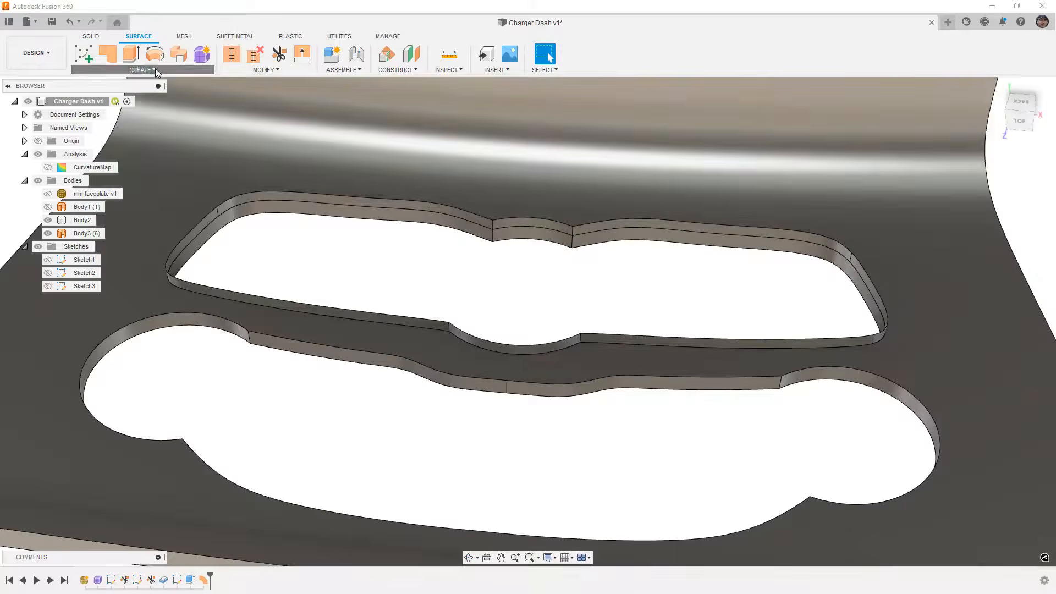
{"action": "left_click", "coordinate": [154, 69]}
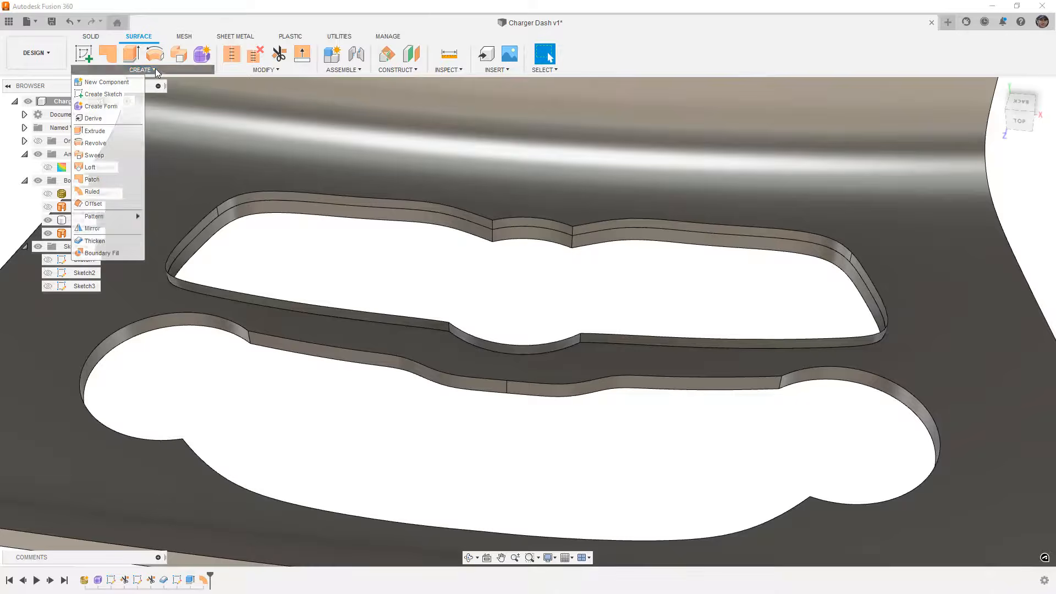
{"action": "left_click", "coordinate": [113, 203]}
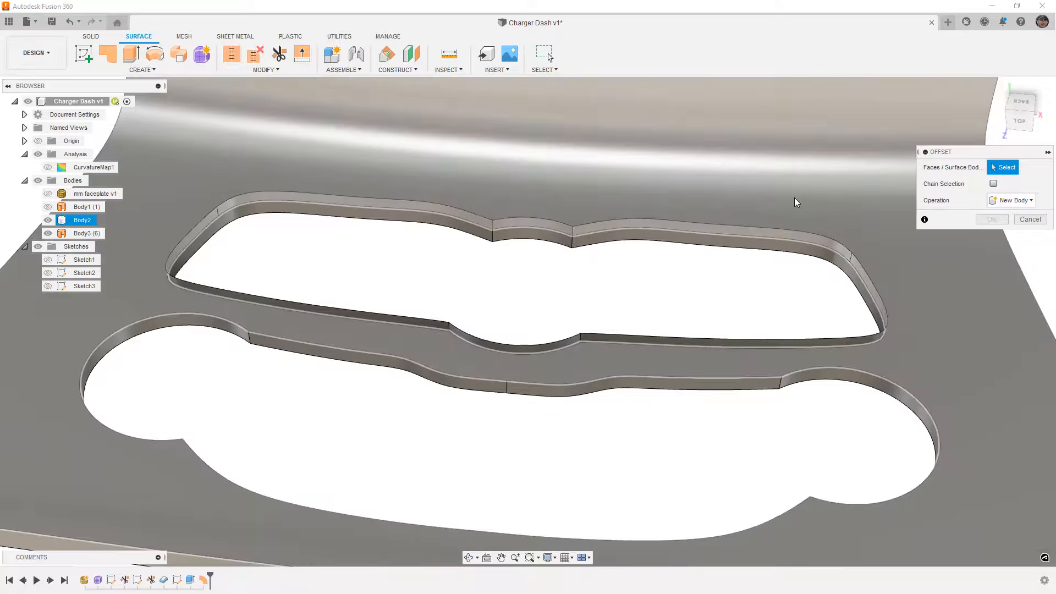
{"action": "left_click", "coordinate": [795, 202]}
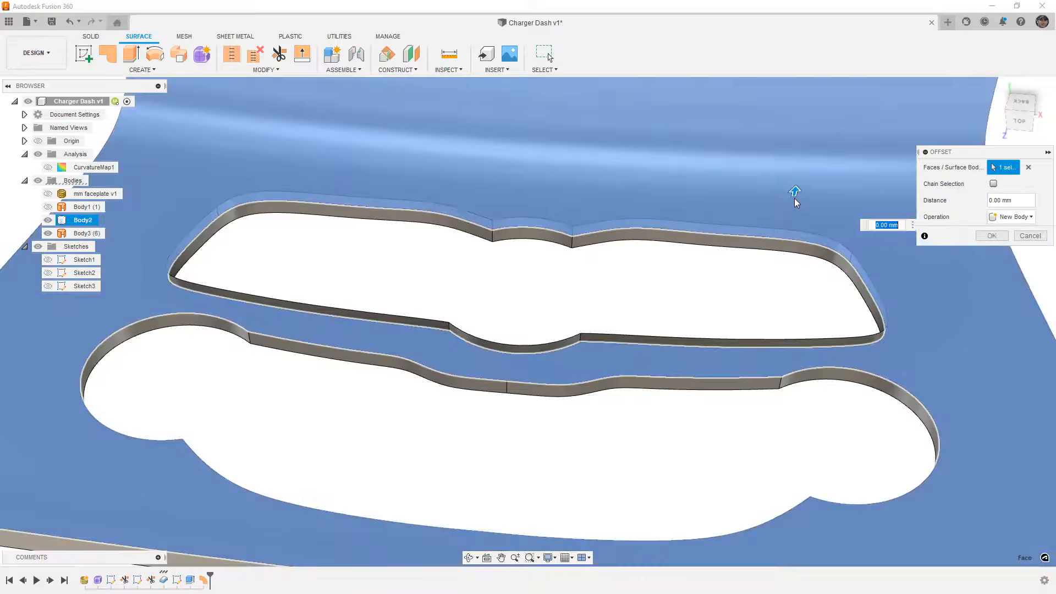
{"action": "left_click_drag", "start_coordinate": [794, 193], "coordinate": [796, 187]}
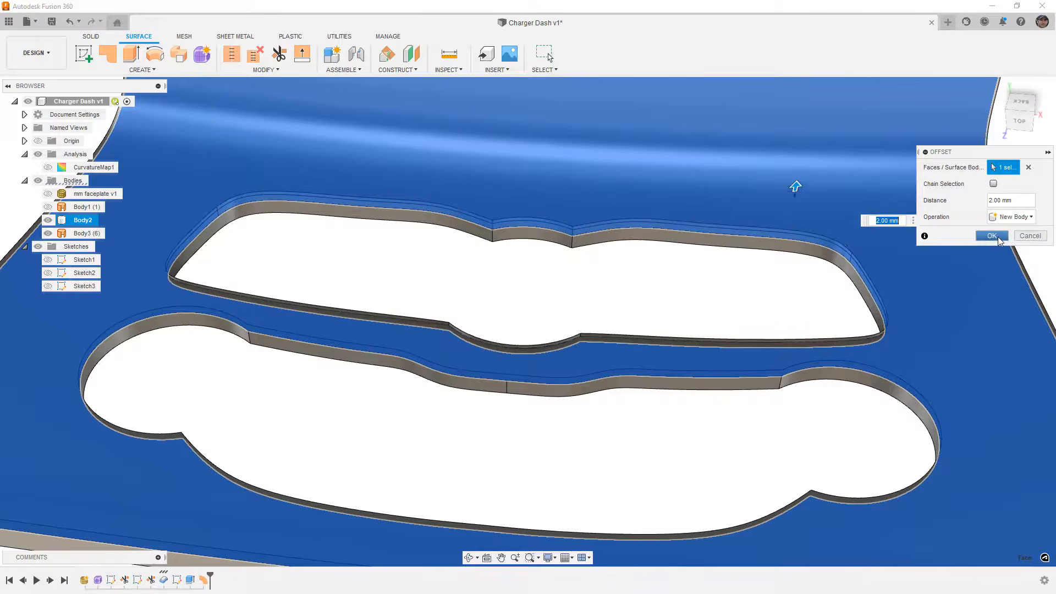
{"action": "left_click", "coordinate": [995, 236]}
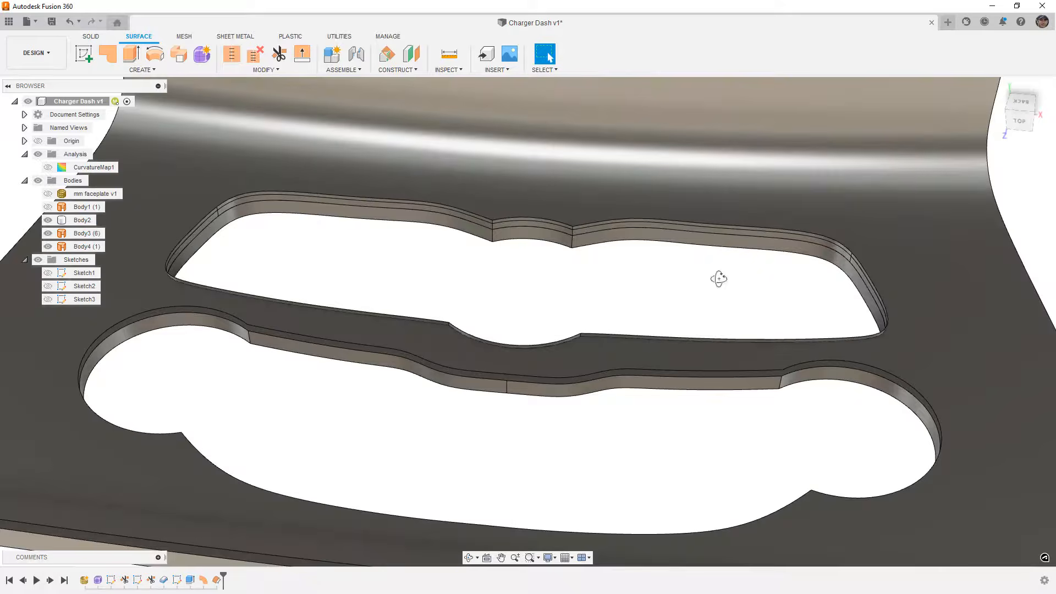
- View the back of the faceplate straight on
{"action": "middle_click_drag", "start_coordinate": [719, 276], "coordinate": [562, 270], "text": "shift"}
{"action": "left_click", "coordinate": [1030, 110]}
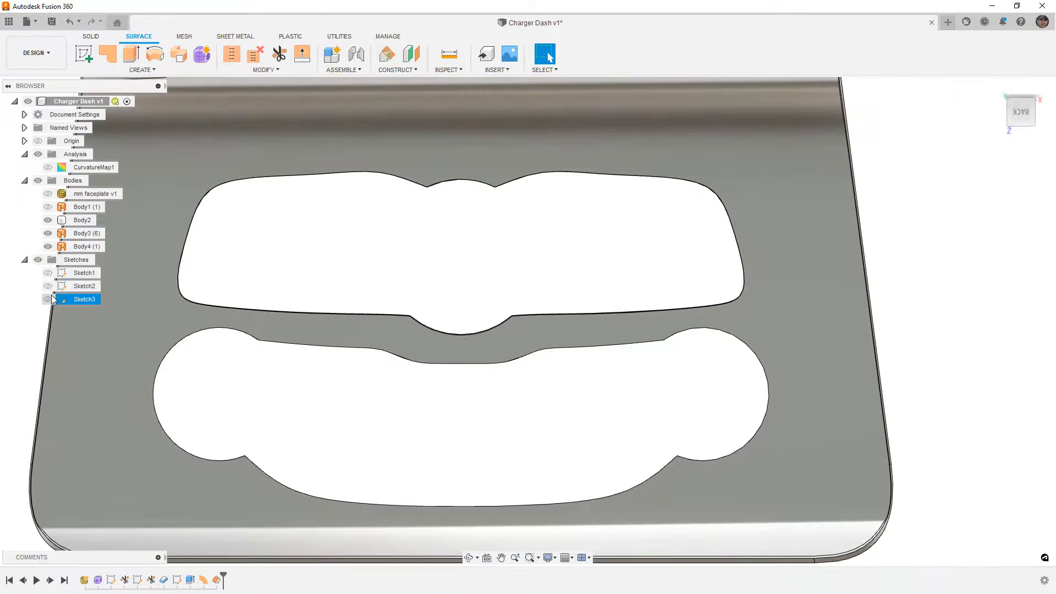
- Show Sketch3 and start a new sketch on the origin plane facing the dash openings, with the view turned upside down
{"action": "left_click", "coordinate": [48, 299]}
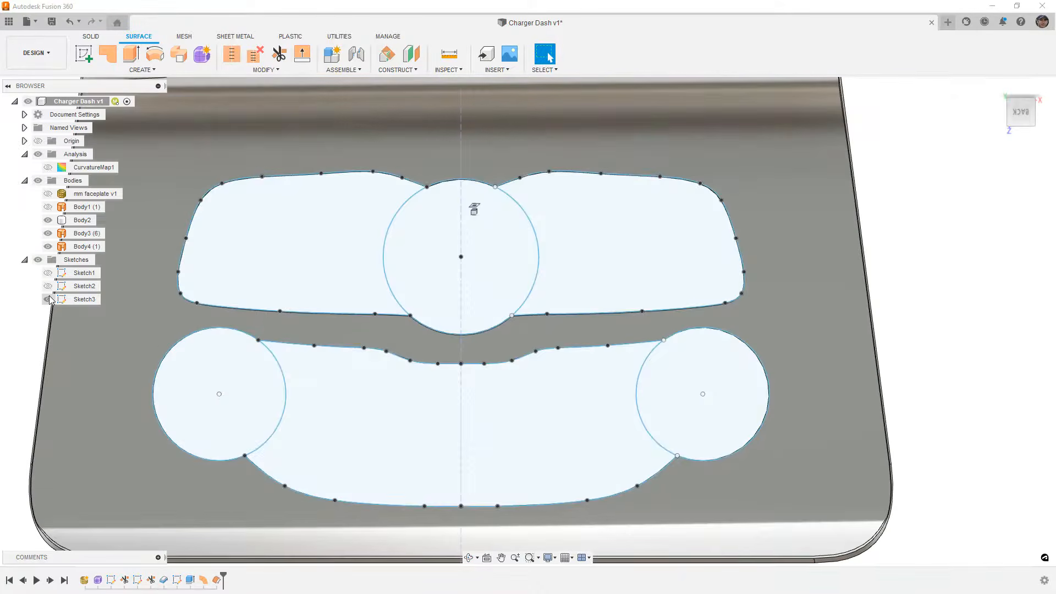
{"action": "left_click", "coordinate": [83, 53]}
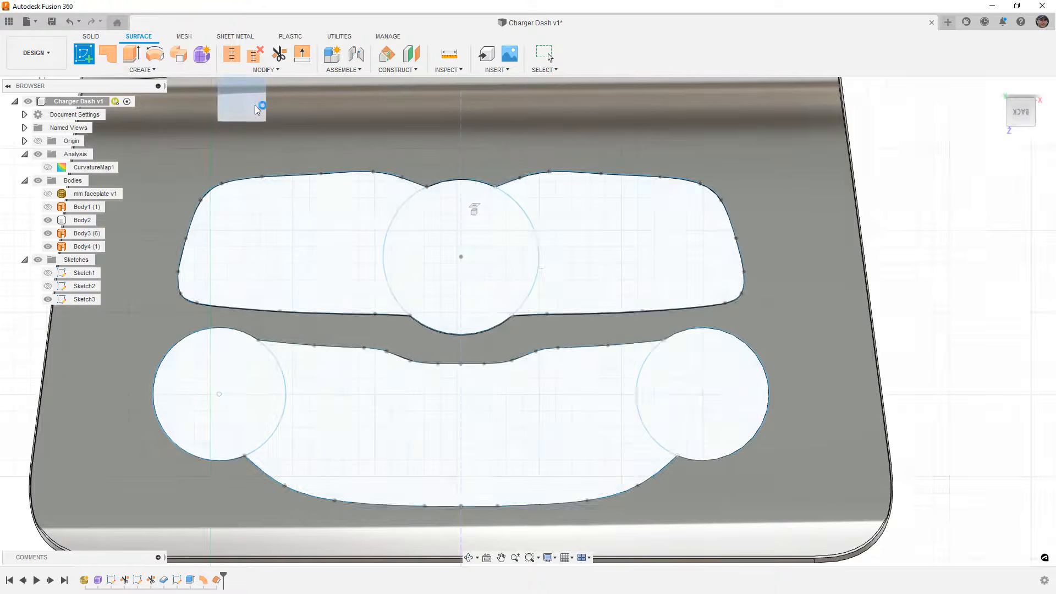
{"action": "left_click", "coordinate": [254, 110]}
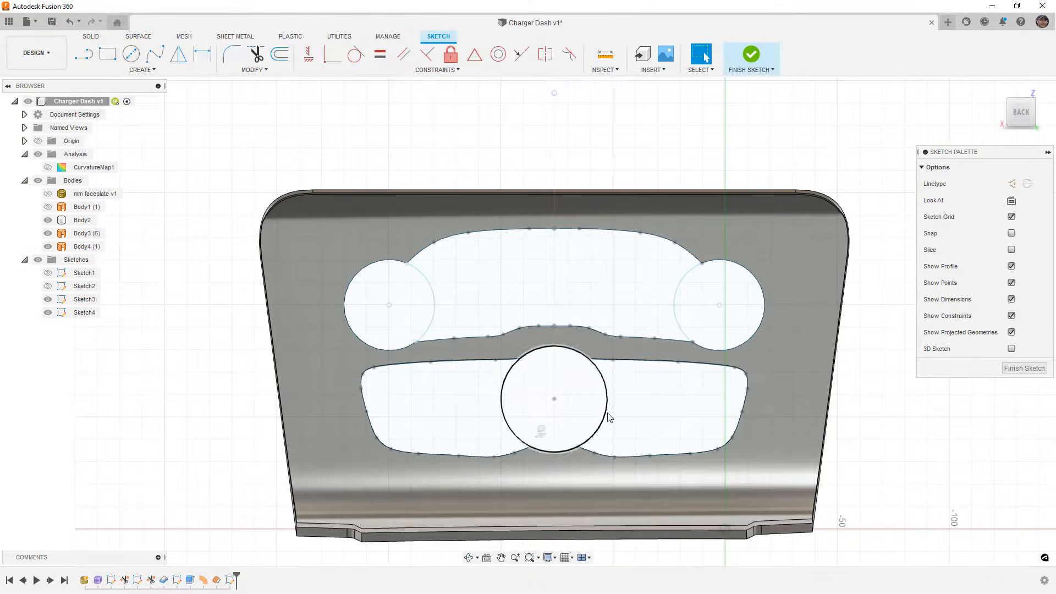
{"action": "middle_click_drag", "start_coordinate": [786, 214], "coordinate": [820, 223], "text": "shift"}
{"action": "left_click", "coordinate": [1026, 113]}
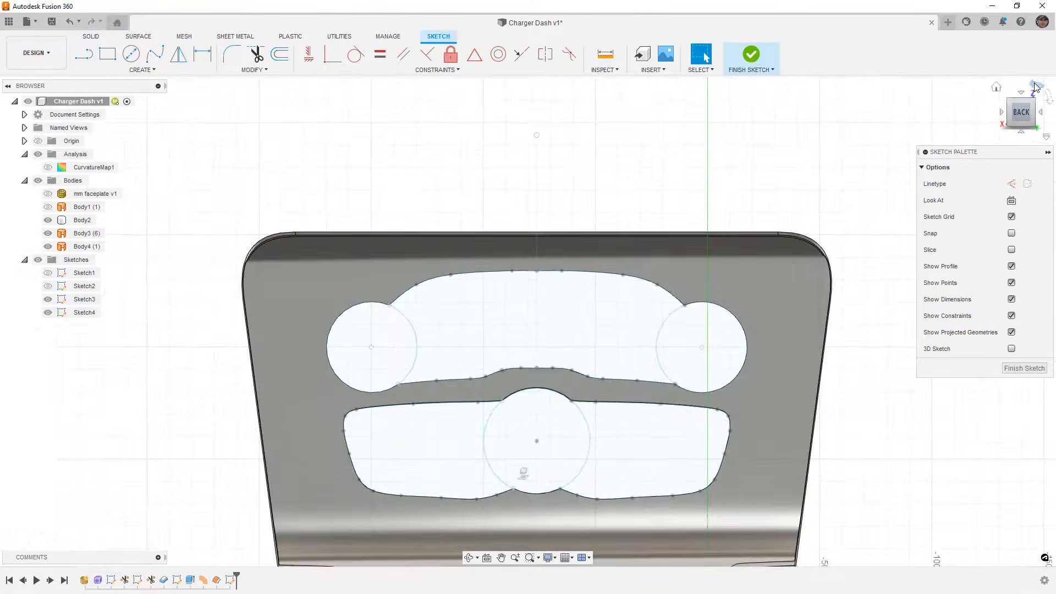
{"action": "left_click", "coordinate": [1036, 86]}
{"action": "left_click", "coordinate": [1036, 86]}
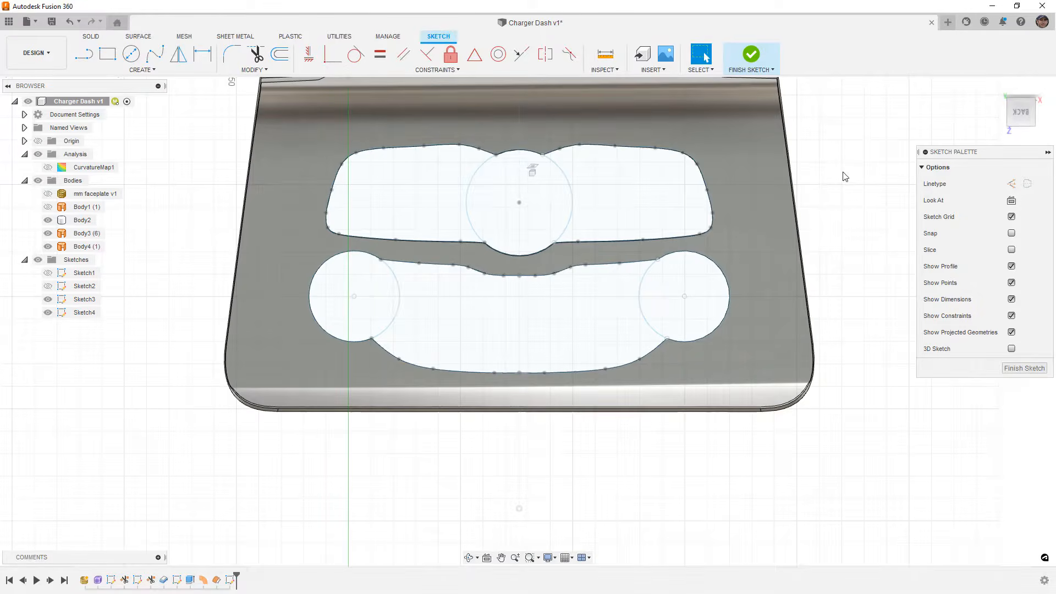
- Project both side splines and the centre circle of the upper vent opening from Sketch3 into the new sketch
{"action": "key", "text": "p"}
{"action": "left_click", "coordinate": [664, 149]}
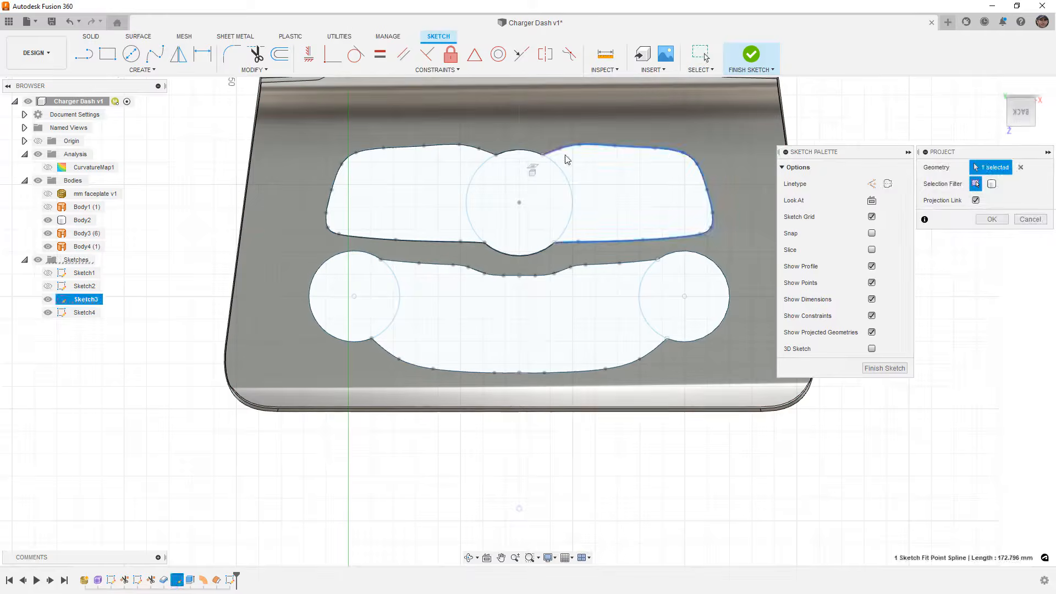
{"action": "left_click", "coordinate": [471, 150]}
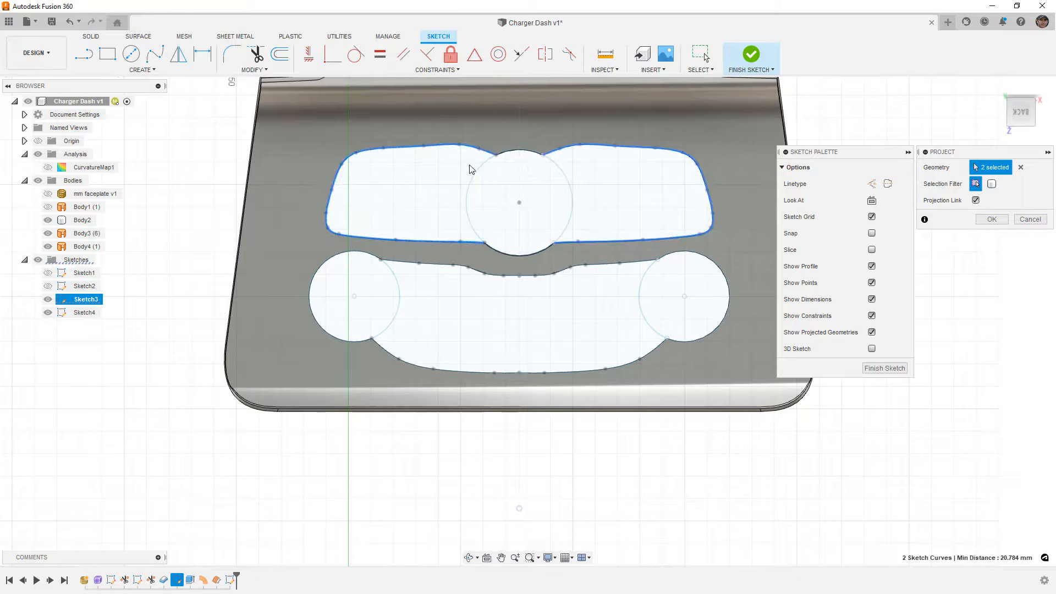
{"action": "left_click", "coordinate": [479, 171]}
{"action": "left_click", "coordinate": [991, 219]}
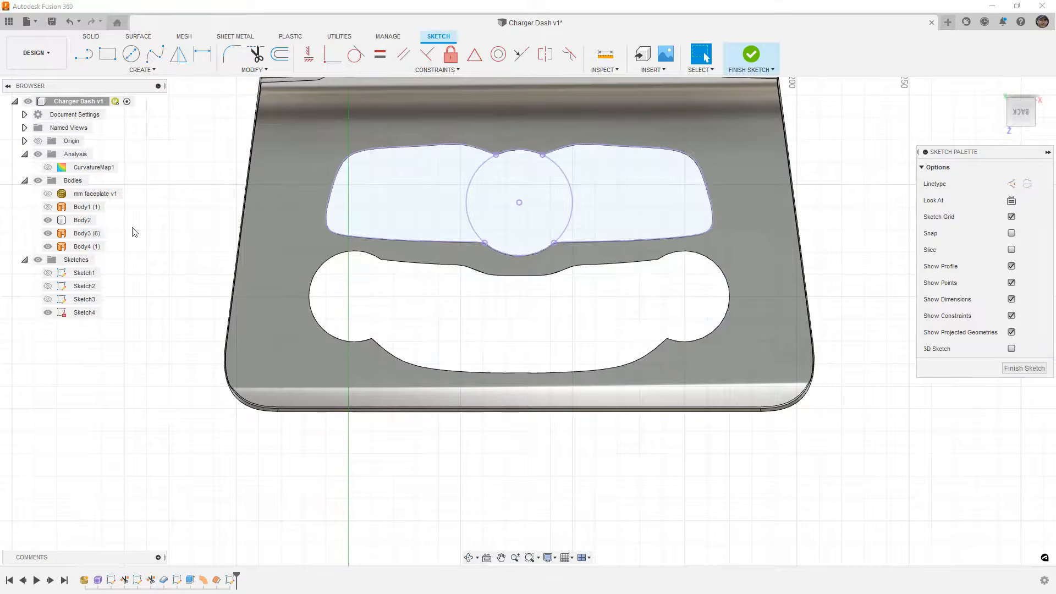
- Offset the projected left and right side outlines of the upper opening outward by 2 mm each
{"action": "left_click", "coordinate": [279, 53]}
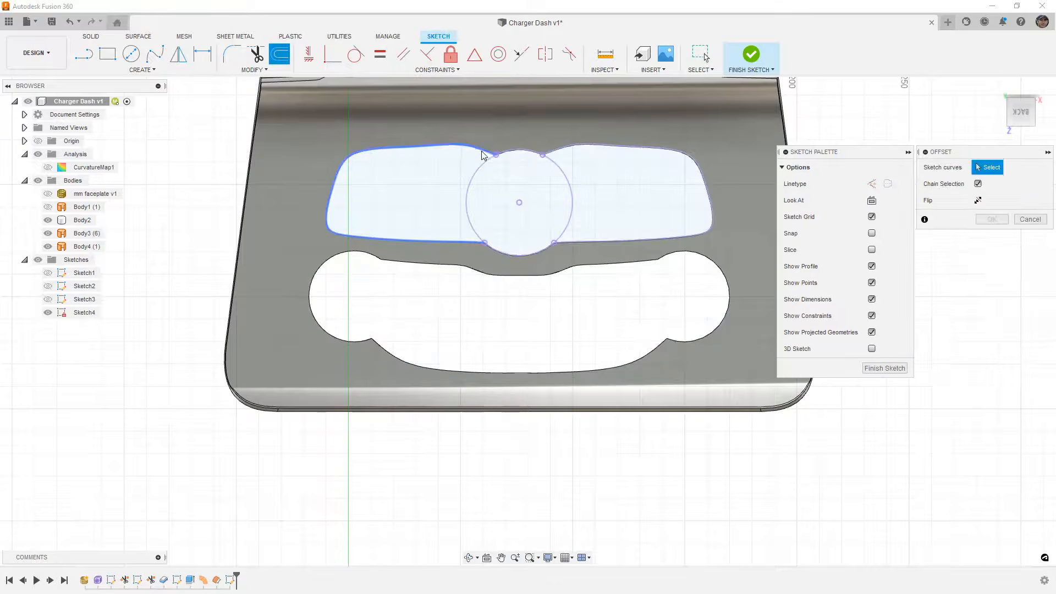
{"action": "left_click", "coordinate": [474, 145]}
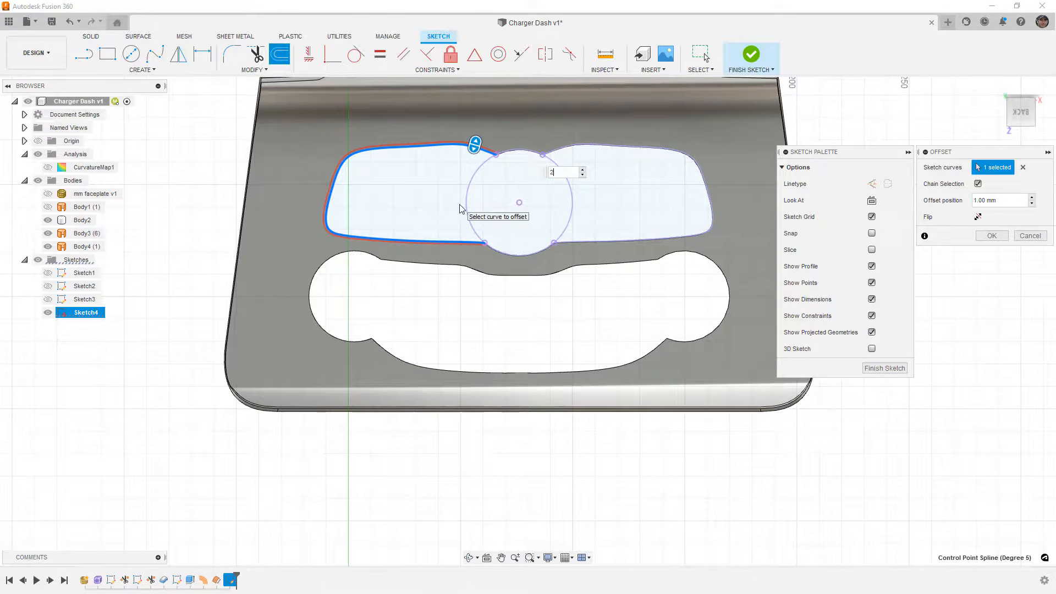
{"action": "key", "text": "Return"}
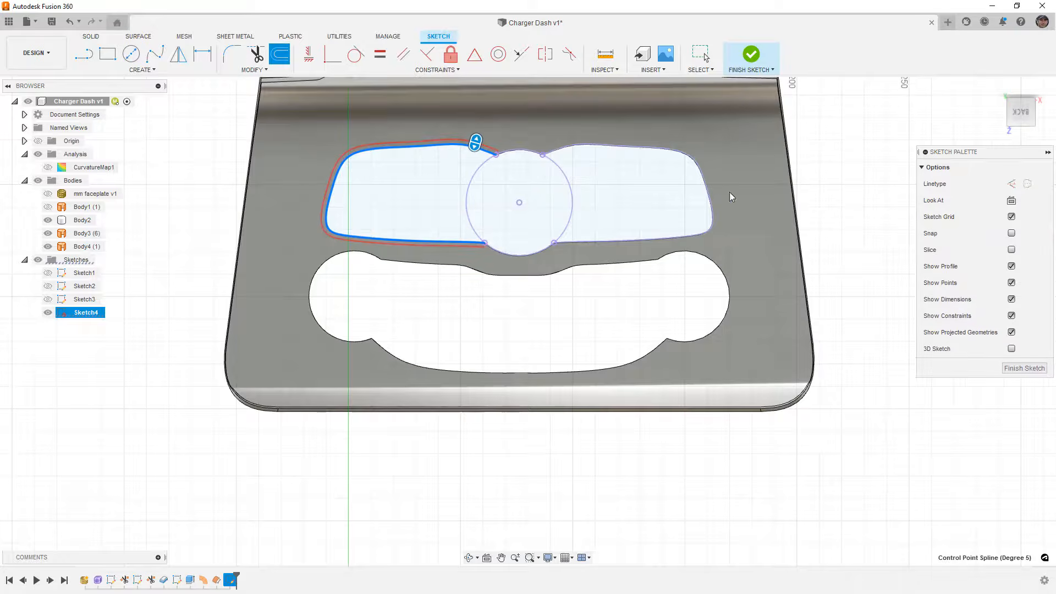
{"action": "left_click", "coordinate": [845, 207]}
{"action": "right_click", "coordinate": [846, 205]}
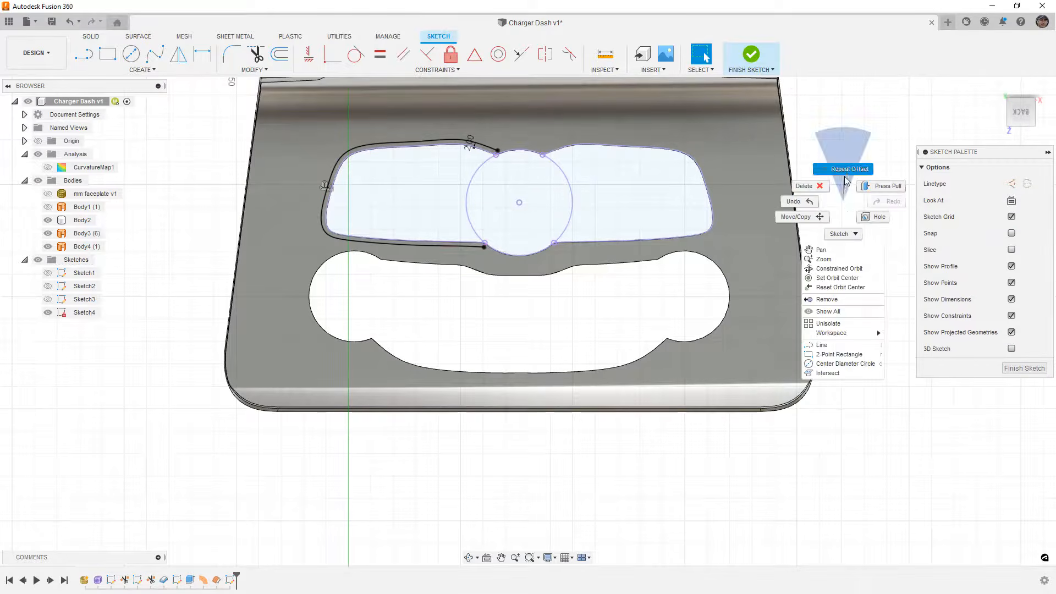
{"action": "left_click", "coordinate": [846, 167]}
{"action": "left_click", "coordinate": [604, 148]}
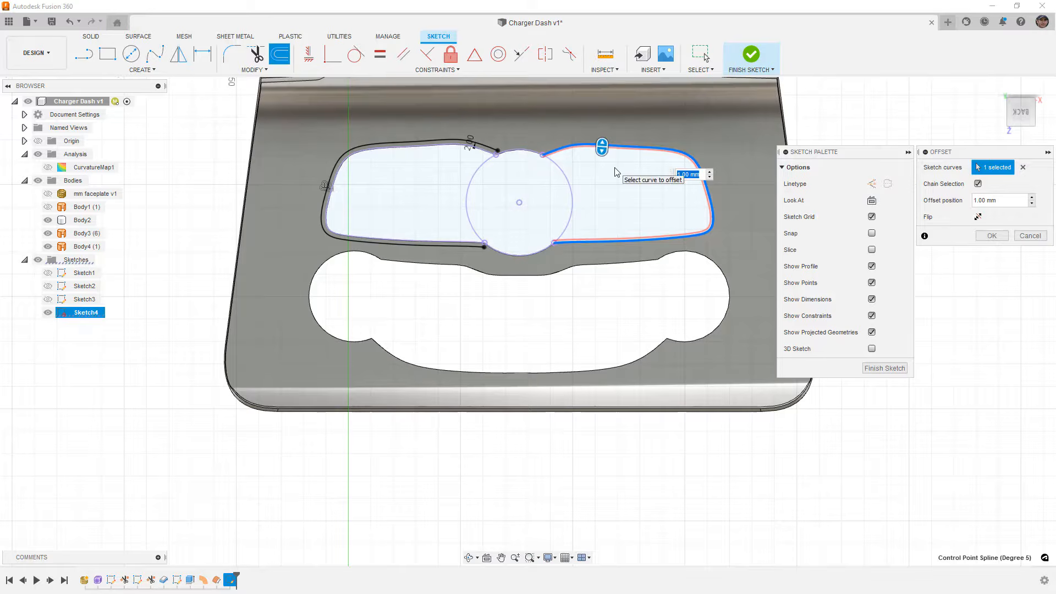
{"action": "key", "text": "Return"}
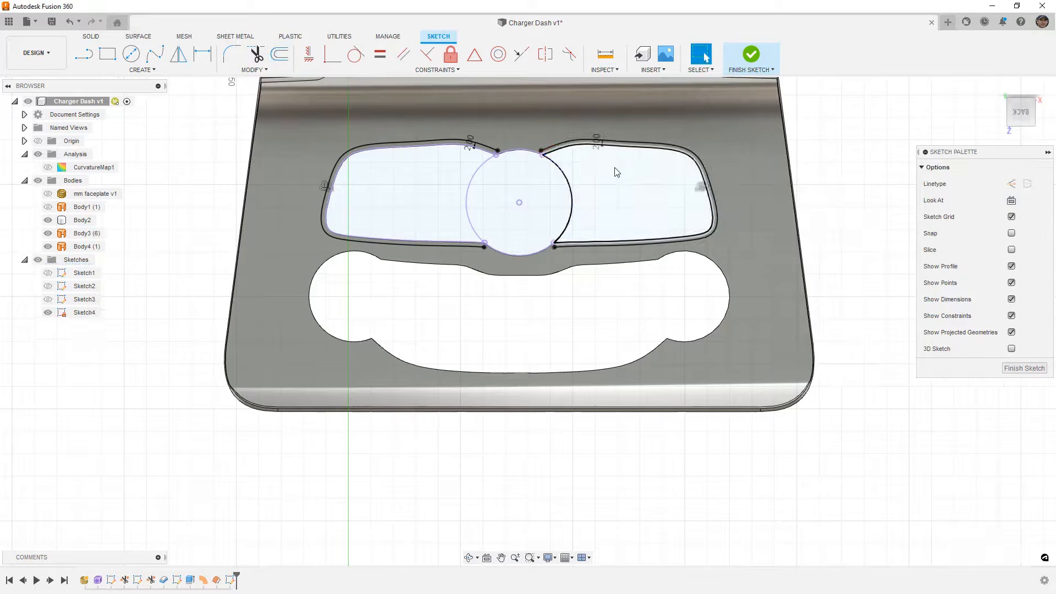
- Offset the projected centre circle of the upper opening outward by 2 mm
{"action": "right_click", "coordinate": [847, 193]}
{"action": "left_click", "coordinate": [846, 155]}
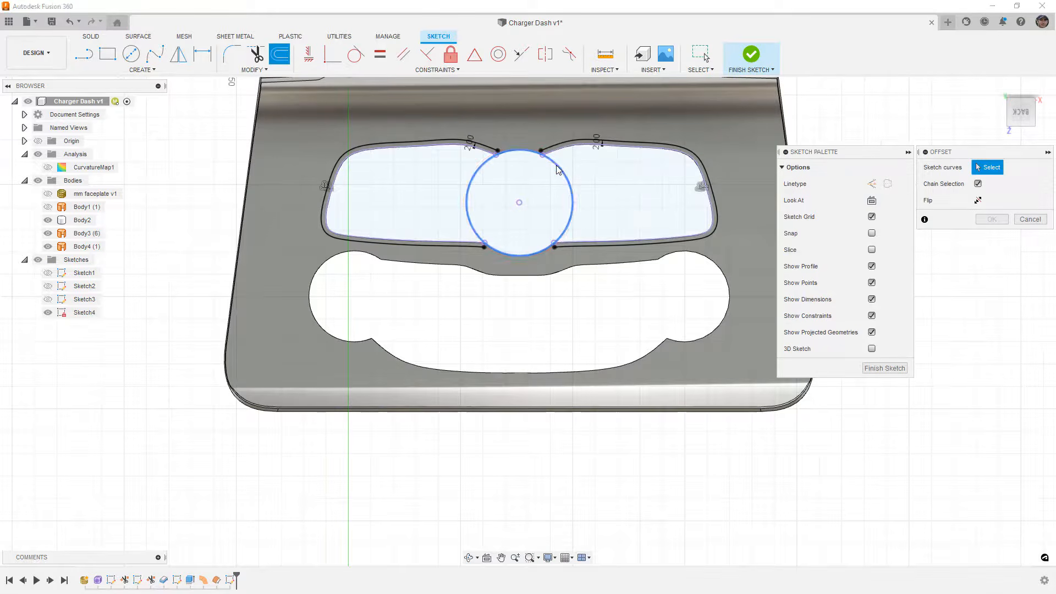
{"action": "left_click", "coordinate": [556, 167]}
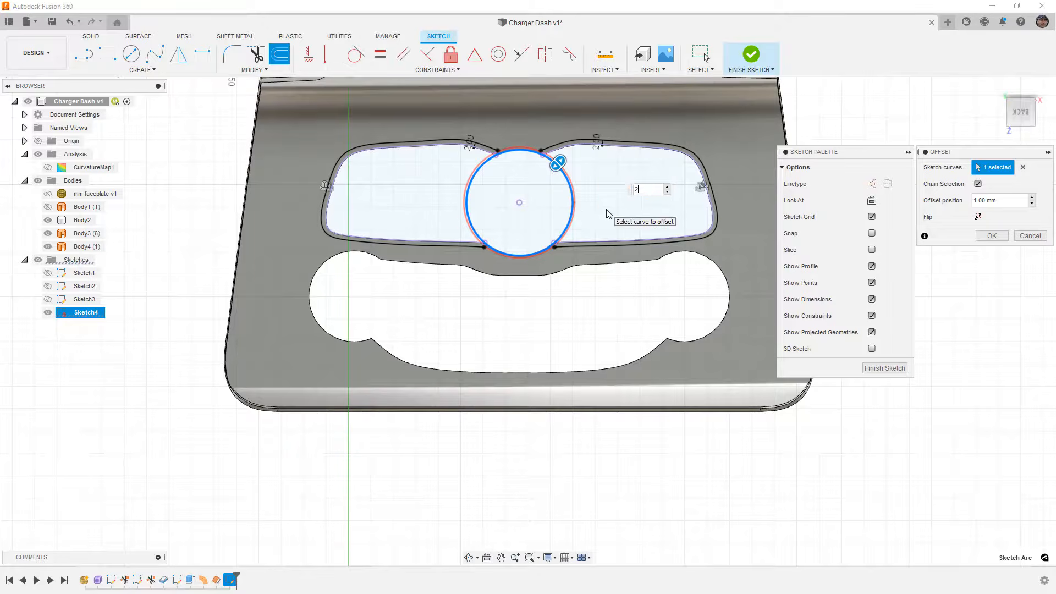
{"action": "type", "text": "2"}
{"action": "key", "text": "Return"}
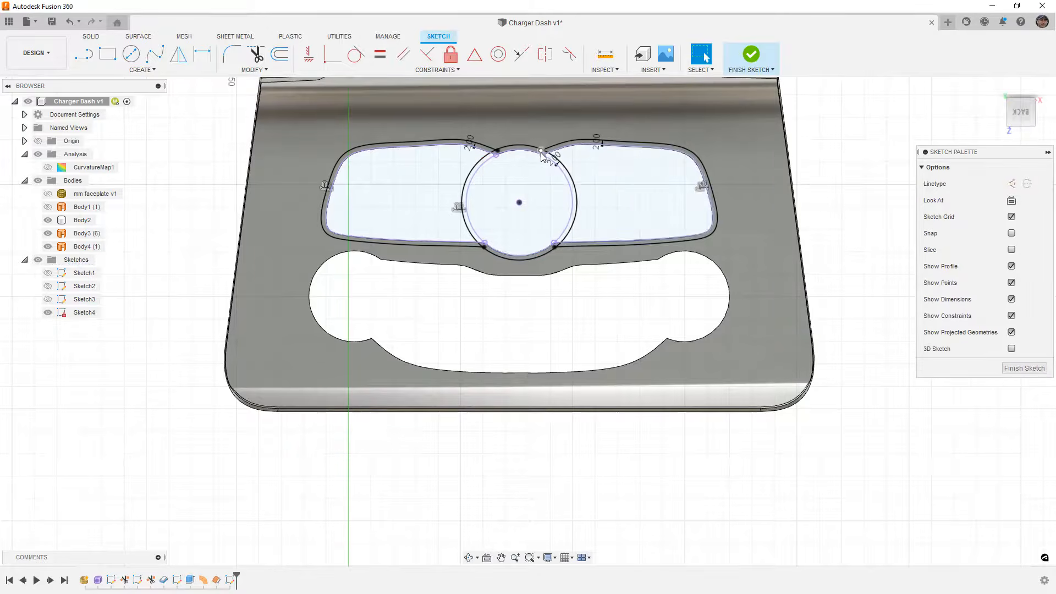
- Trim the overlapping ends of the offset curves at the two upper junctions and remove the circle's inner side arcs
{"action": "scroll", "coordinate": [539, 154], "scroll_direction": "up", "scroll_amount": 5}
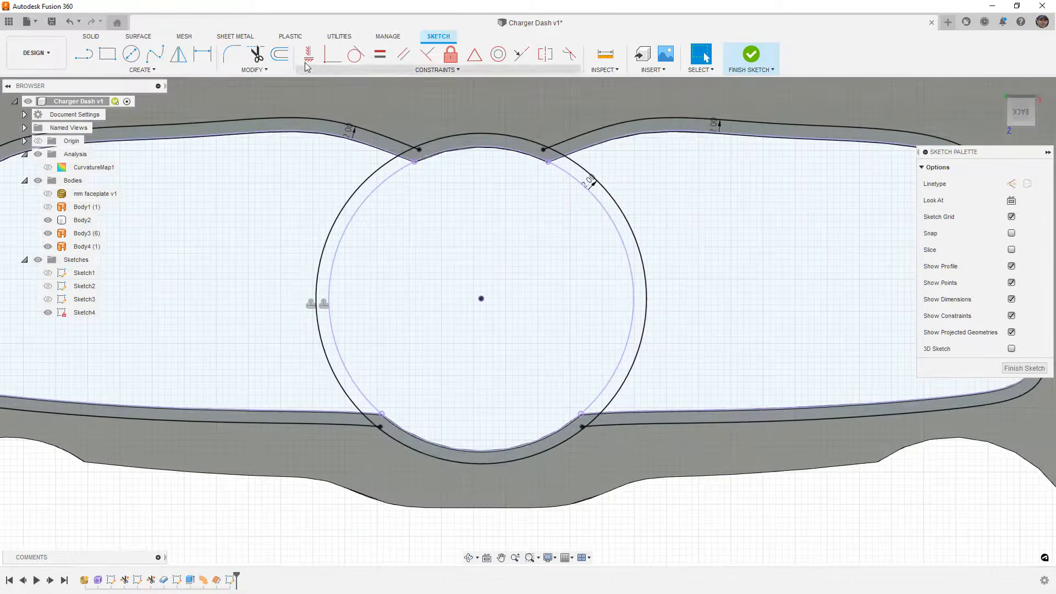
{"action": "left_click", "coordinate": [256, 54]}
{"action": "scroll", "coordinate": [538, 147], "scroll_direction": "up", "scroll_amount": 5}
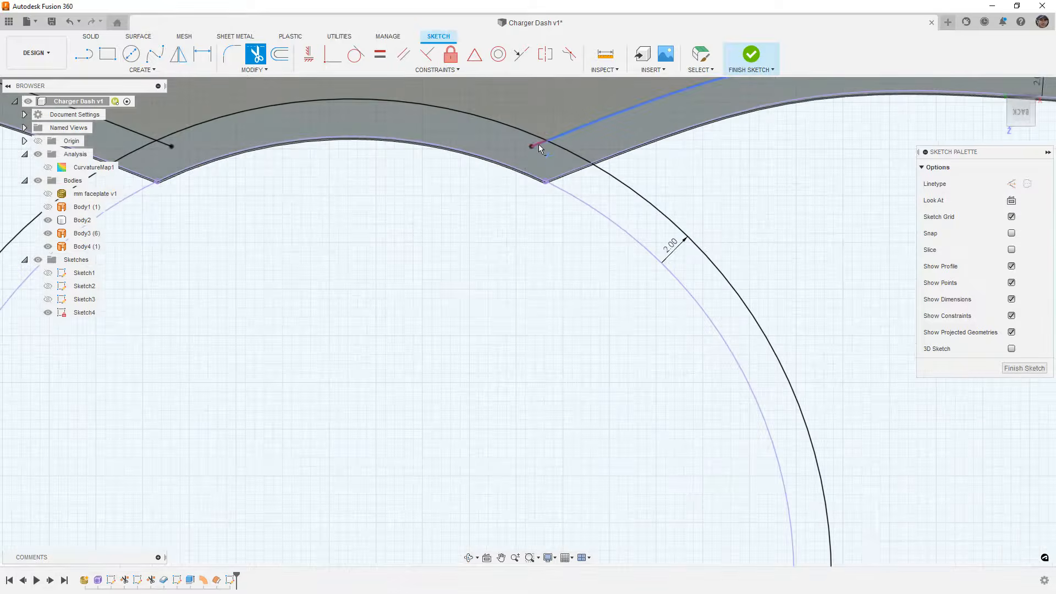
{"action": "left_click", "coordinate": [539, 144]}
{"action": "scroll", "coordinate": [539, 144], "scroll_direction": "down", "scroll_amount": 3}
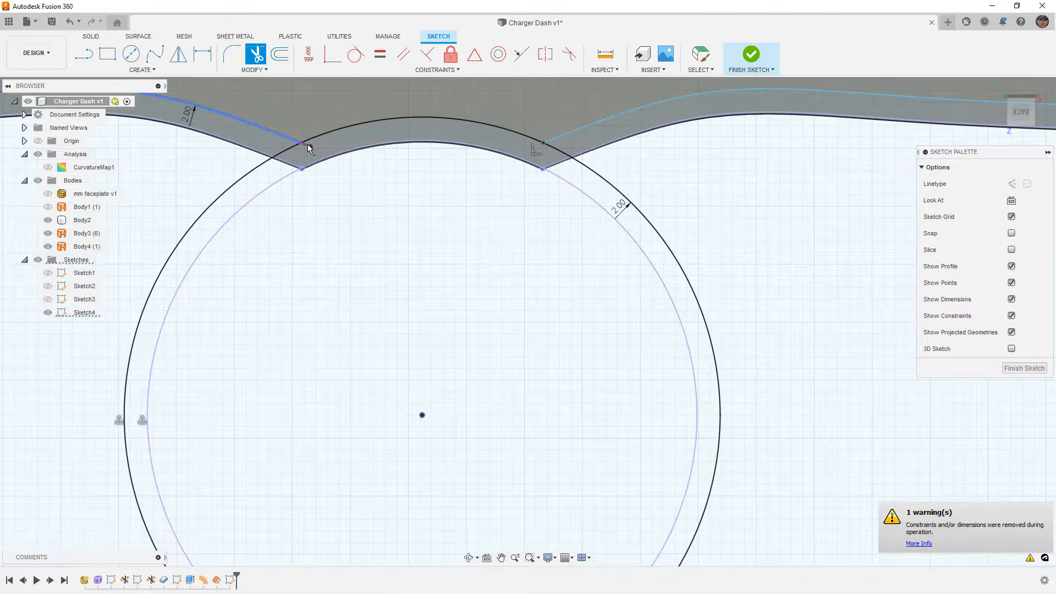
{"action": "left_click", "coordinate": [287, 152]}
{"action": "left_click", "coordinate": [263, 167]}
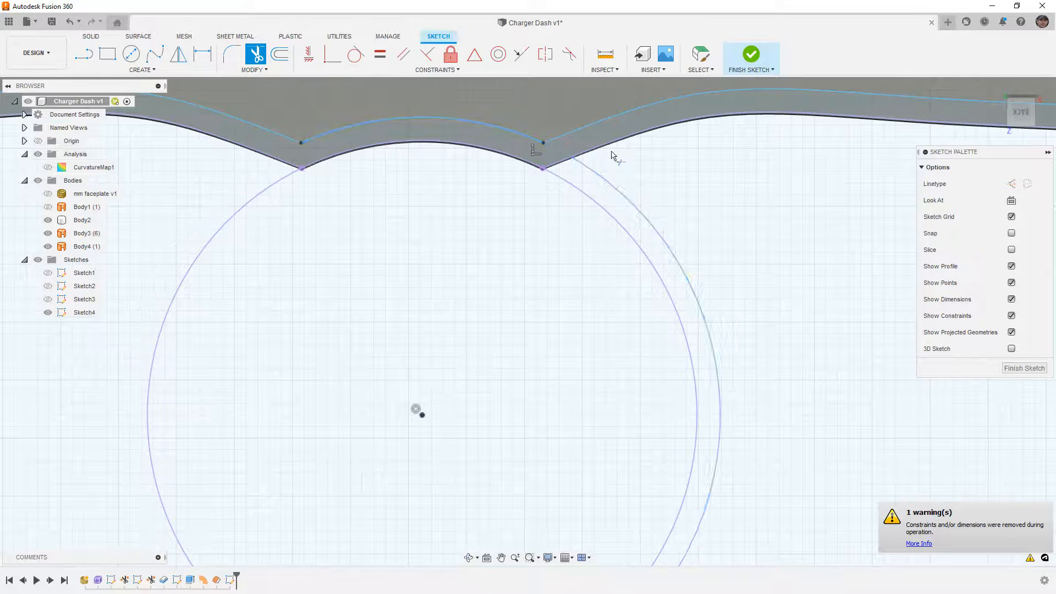
{"action": "left_click", "coordinate": [587, 172]}
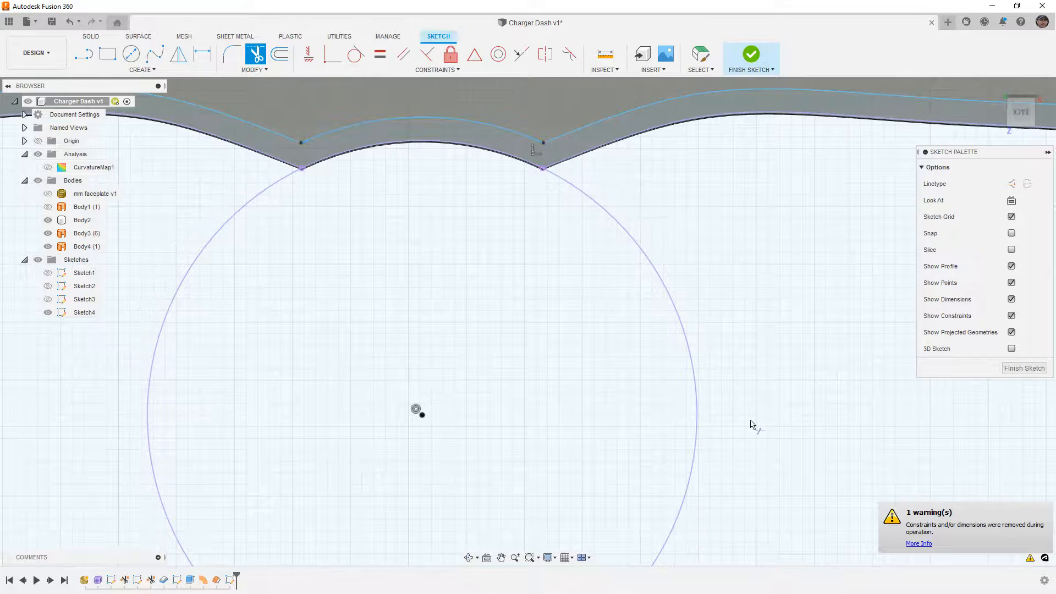
- Trim the leftover offset curve ends at the two lower junctions around the centre arc and finish the sketch
{"action": "scroll", "coordinate": [555, 271], "scroll_direction": "down", "scroll_amount": 5}
{"action": "scroll", "coordinate": [596, 368], "scroll_direction": "up", "scroll_amount": 8}
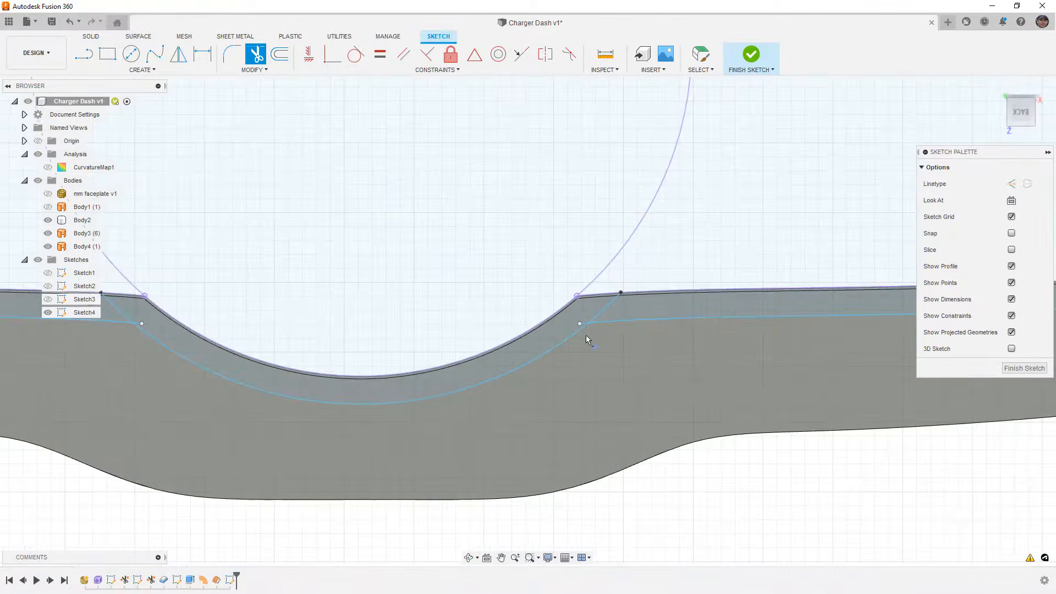
{"action": "scroll", "coordinate": [586, 325], "scroll_direction": "up", "scroll_amount": 5}
{"action": "left_click", "coordinate": [575, 315]}
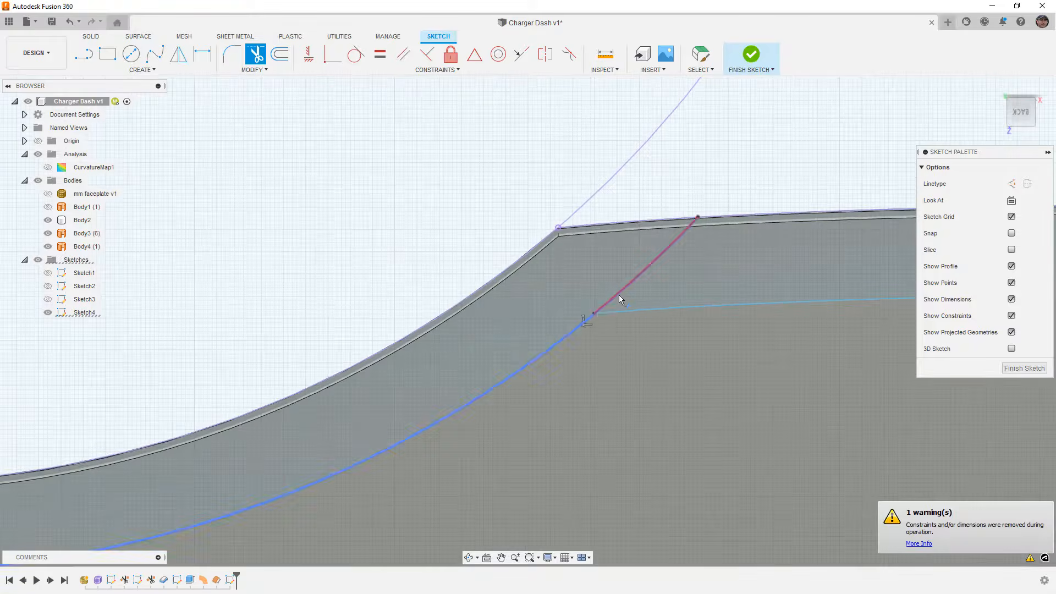
{"action": "left_click", "coordinate": [619, 295]}
{"action": "scroll", "coordinate": [666, 305], "scroll_direction": "down", "scroll_amount": 5}
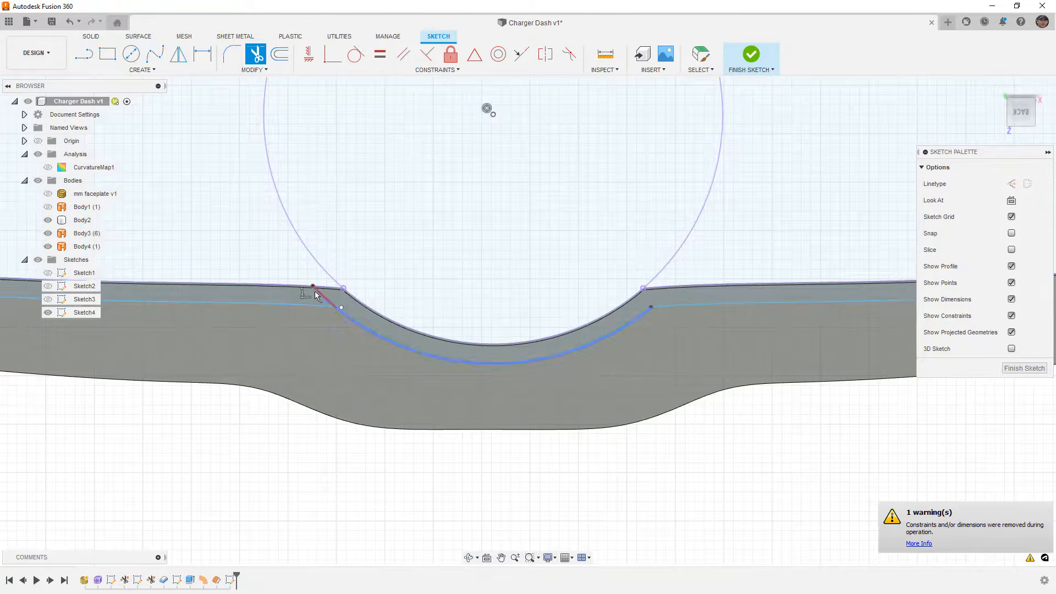
{"action": "left_click", "coordinate": [319, 293]}
{"action": "scroll", "coordinate": [321, 293], "scroll_direction": "up", "scroll_amount": 5}
{"action": "left_click", "coordinate": [365, 327]}
{"action": "scroll", "coordinate": [365, 326], "scroll_direction": "down", "scroll_amount": 5}
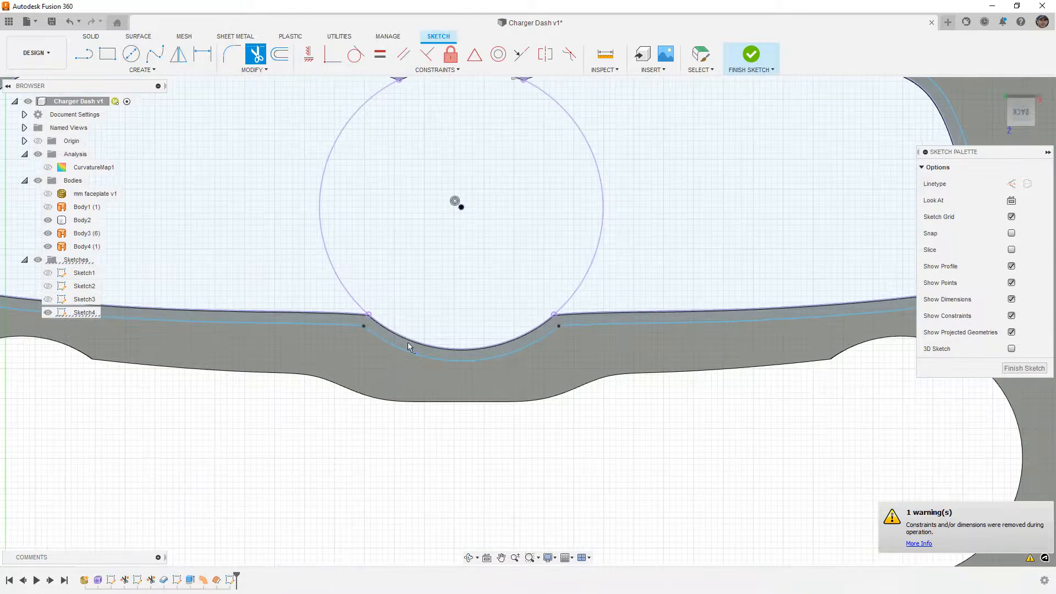
{"action": "scroll", "coordinate": [512, 346], "scroll_direction": "down", "scroll_amount": 3}
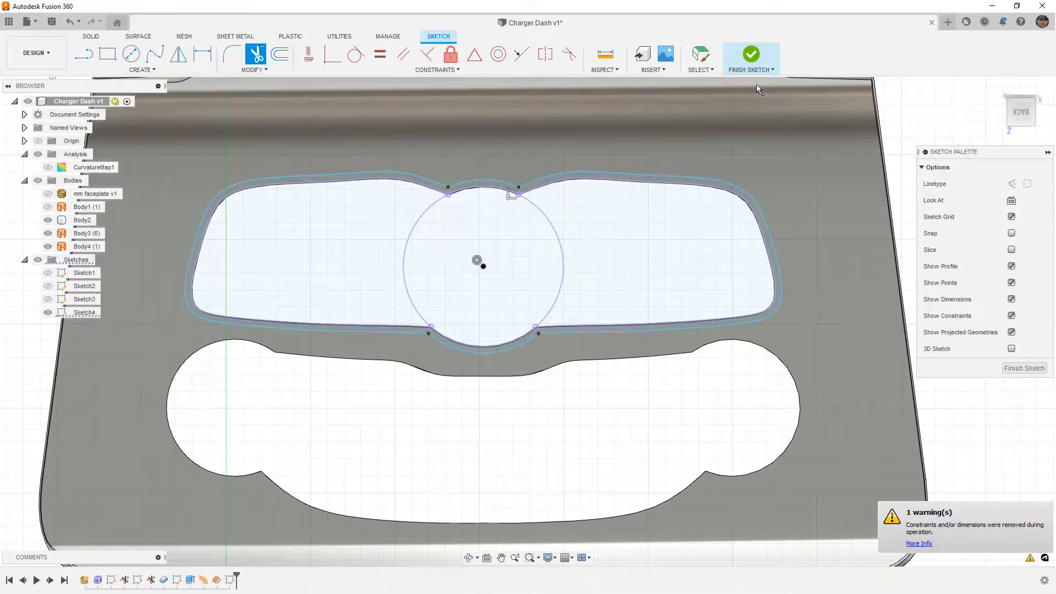
{"action": "left_click", "coordinate": [751, 54]}
- Trim surface Body4 with the offset outline from Sketch4, removing the area outside it, and hide Sketch4
{"action": "middle_click_drag", "start_coordinate": [599, 247], "coordinate": [385, 126], "text": "shift"}
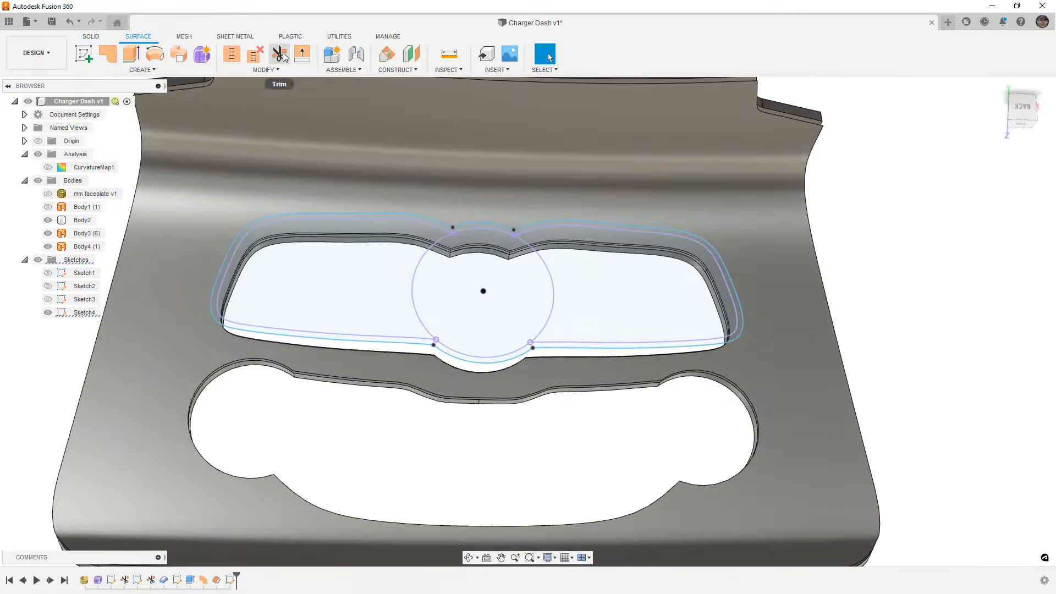
{"action": "left_click", "coordinate": [282, 55]}
{"action": "left_click", "coordinate": [542, 219]}
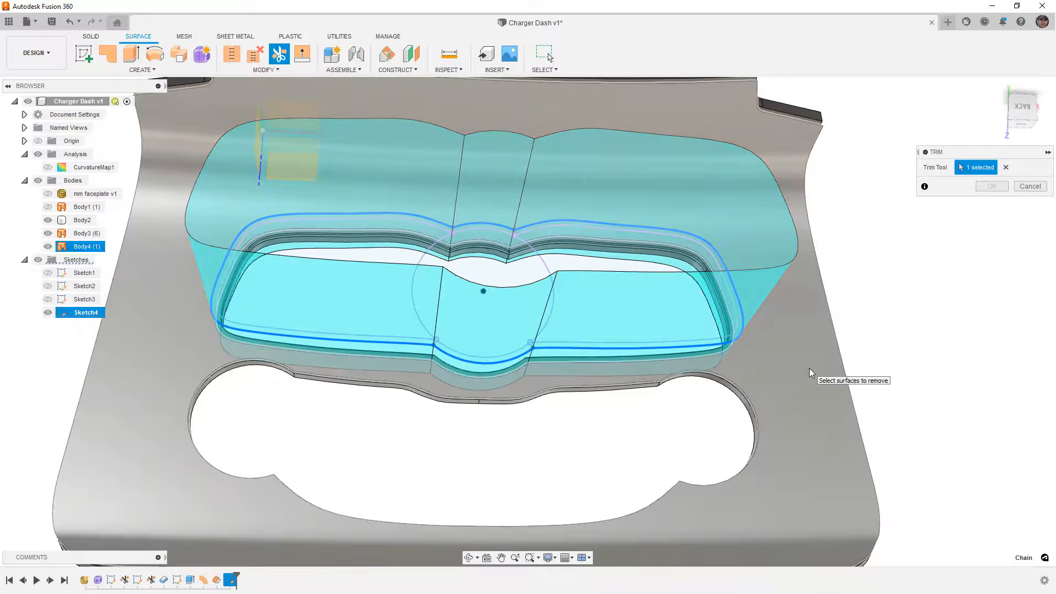
{"action": "left_click", "coordinate": [810, 368]}
{"action": "left_click", "coordinate": [991, 188]}
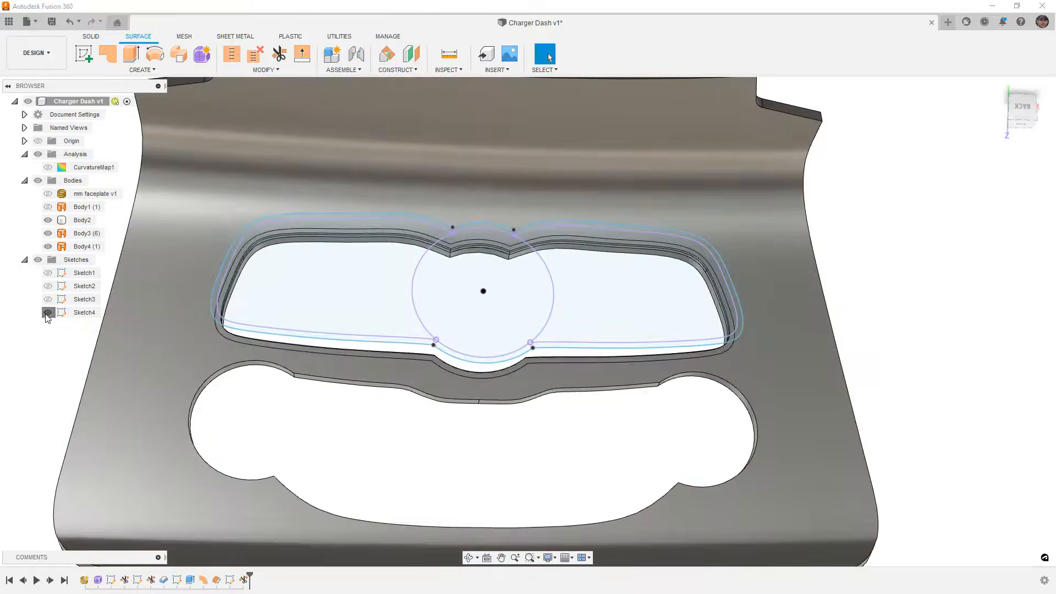
{"action": "left_click", "coordinate": [48, 312]}
- Trim the upper opening's wall surface Body3 using the ring surface Body4, removing the wall portion that protrudes beyond the ring
{"action": "mouse_move", "coordinate": [332, 292]}
{"action": "middle_mouse_down", "text": "shift"}
{"action": "mouse_move", "coordinate": [210, 353]}
{"action": "mouse_move", "coordinate": [187, 303]}
{"action": "mouse_move", "coordinate": [206, 338]}
{"action": "middle_mouse_up", "text": "shift"}
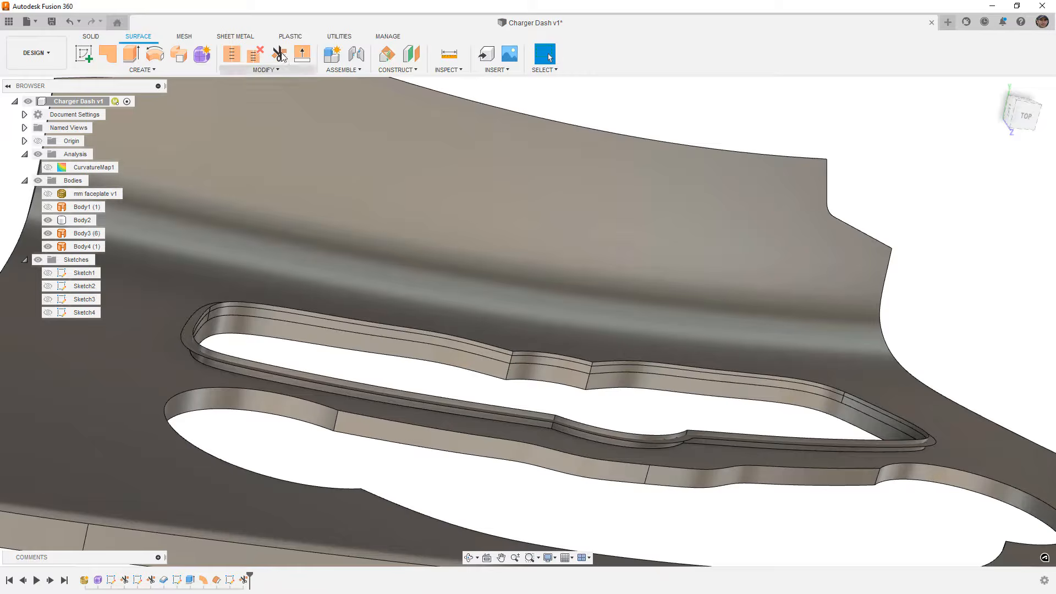
{"action": "left_click", "coordinate": [279, 55]}
{"action": "scroll", "coordinate": [187, 322], "scroll_direction": "up", "scroll_amount": 2}
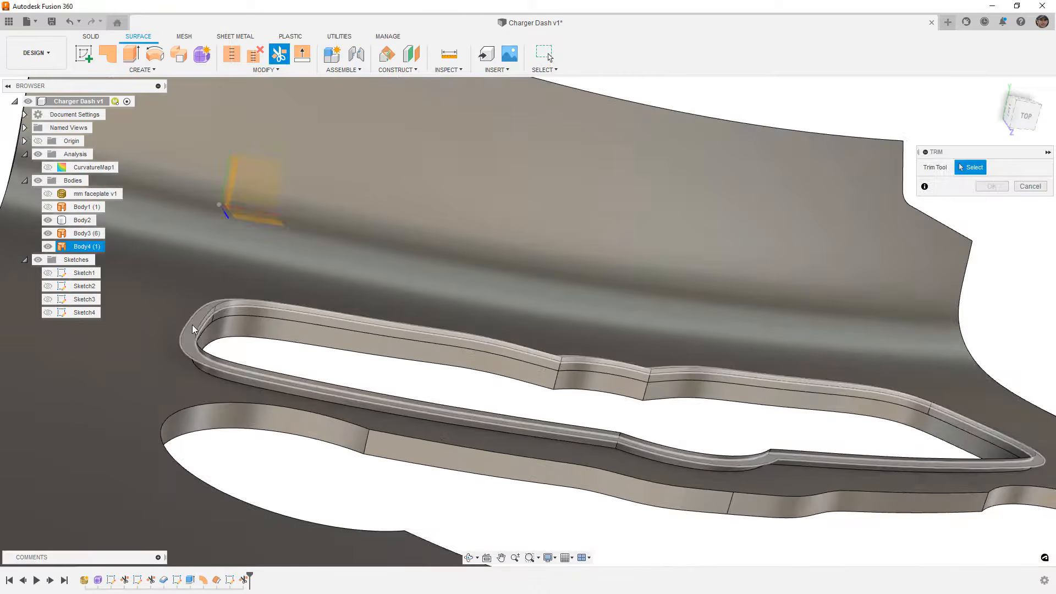
{"action": "left_click", "coordinate": [349, 326]}
{"action": "middle_click_drag", "start_coordinate": [350, 325], "coordinate": [248, 295], "text": "shift"}
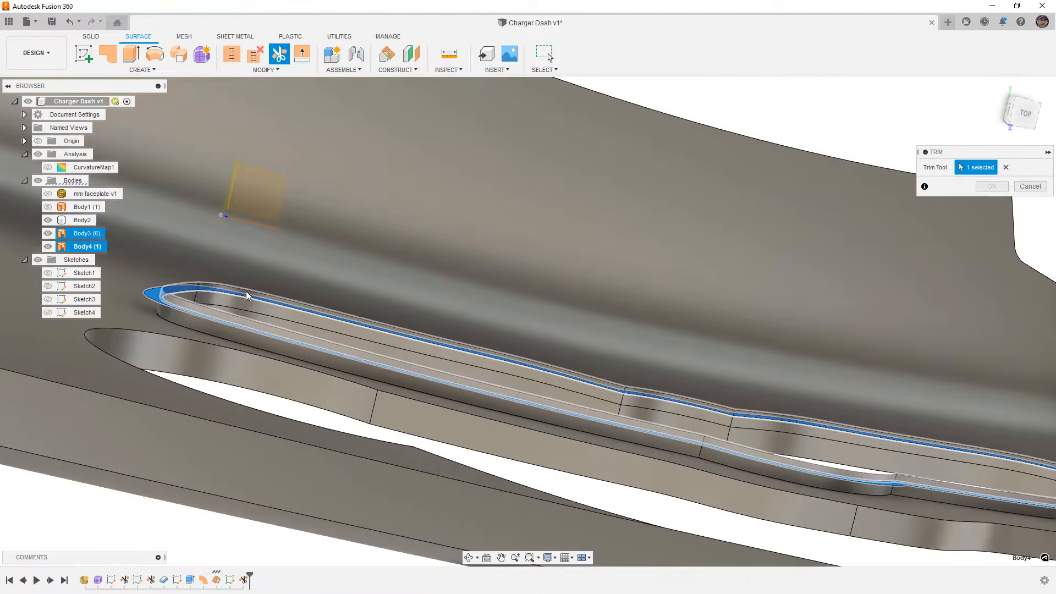
{"action": "left_click", "coordinate": [246, 296]}
{"action": "left_click", "coordinate": [991, 186]}
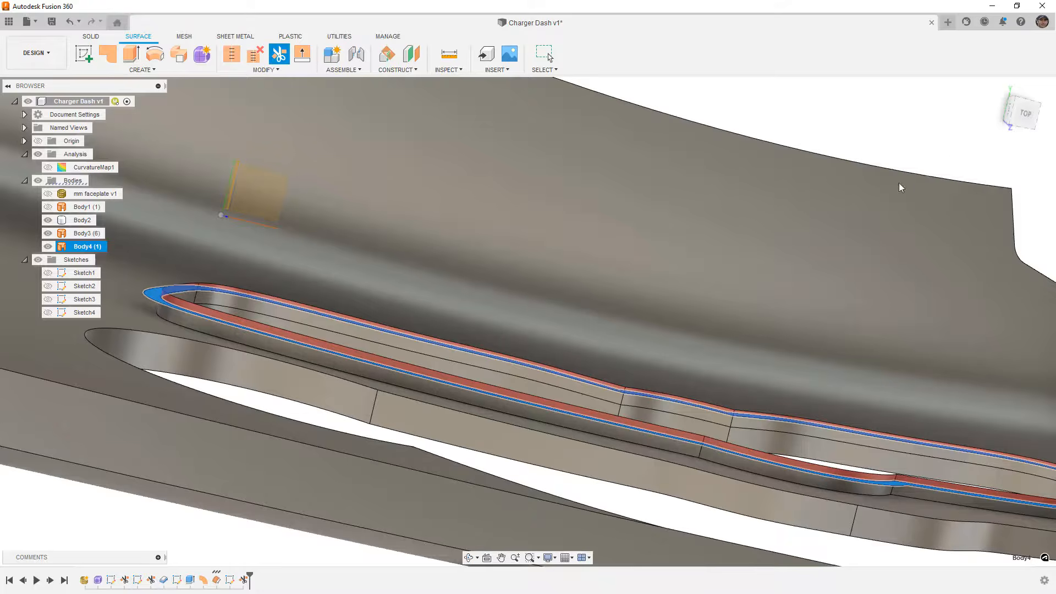
{"action": "middle_click_drag", "start_coordinate": [410, 238], "coordinate": [401, 271], "text": "shift"}
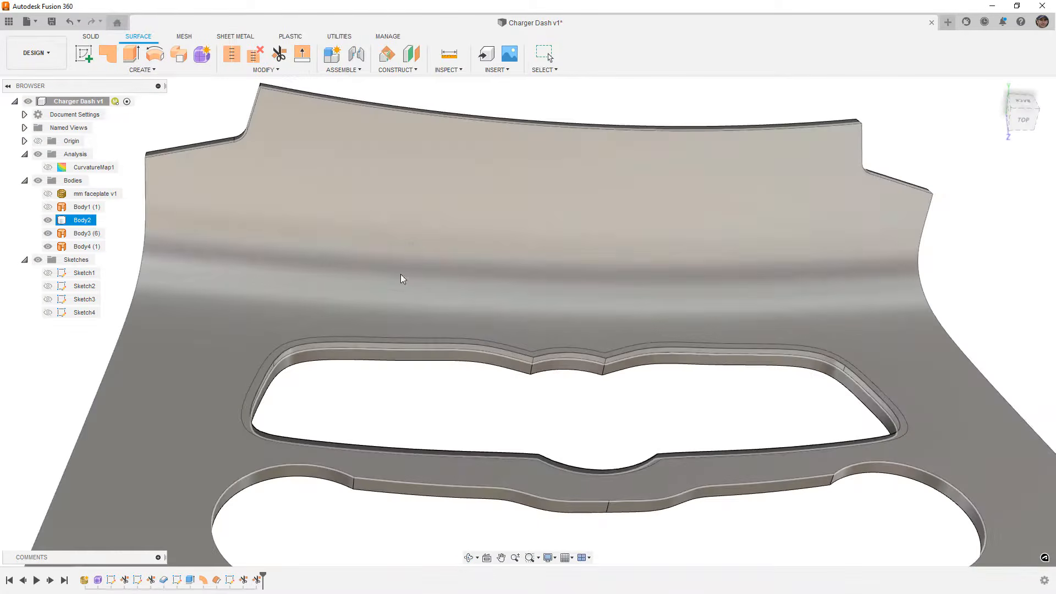
- Create a Normal ruled surface from the outer edge of ring surface Body4 with distance -5 mm and angle -3 degrees as a new body
{"action": "scroll", "coordinate": [400, 282], "scroll_direction": "down", "scroll_amount": 3}
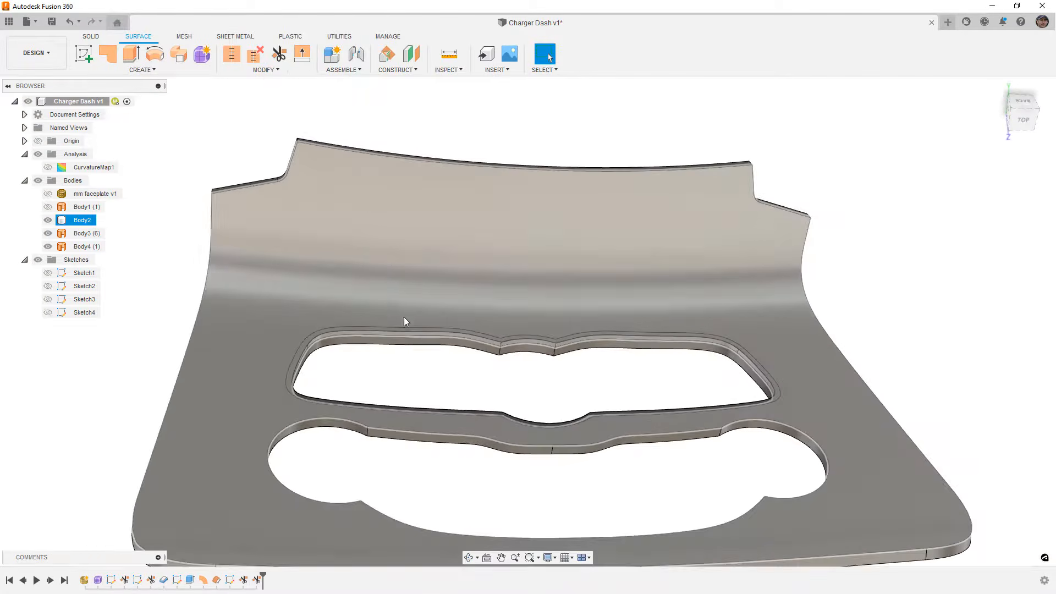
{"action": "left_click", "coordinate": [406, 365]}
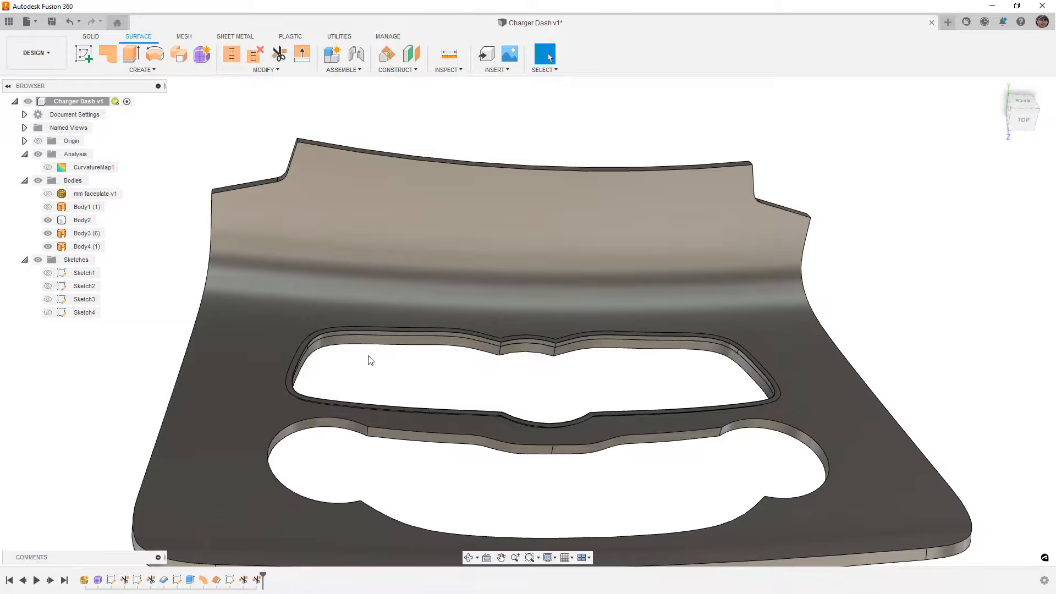
{"action": "scroll", "coordinate": [340, 363], "scroll_direction": "up", "scroll_amount": 3}
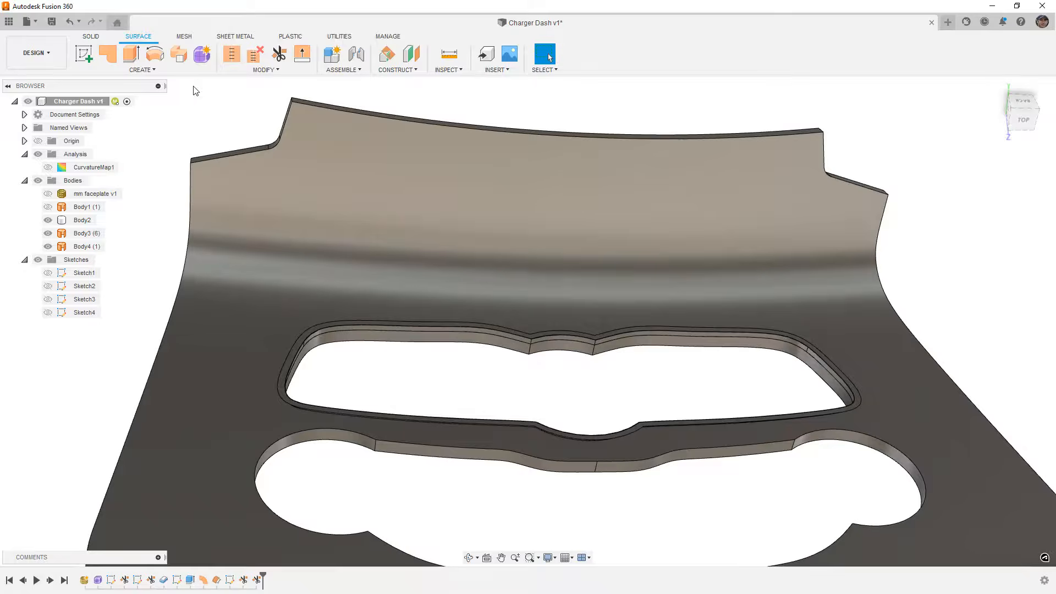
{"action": "left_click", "coordinate": [176, 70]}
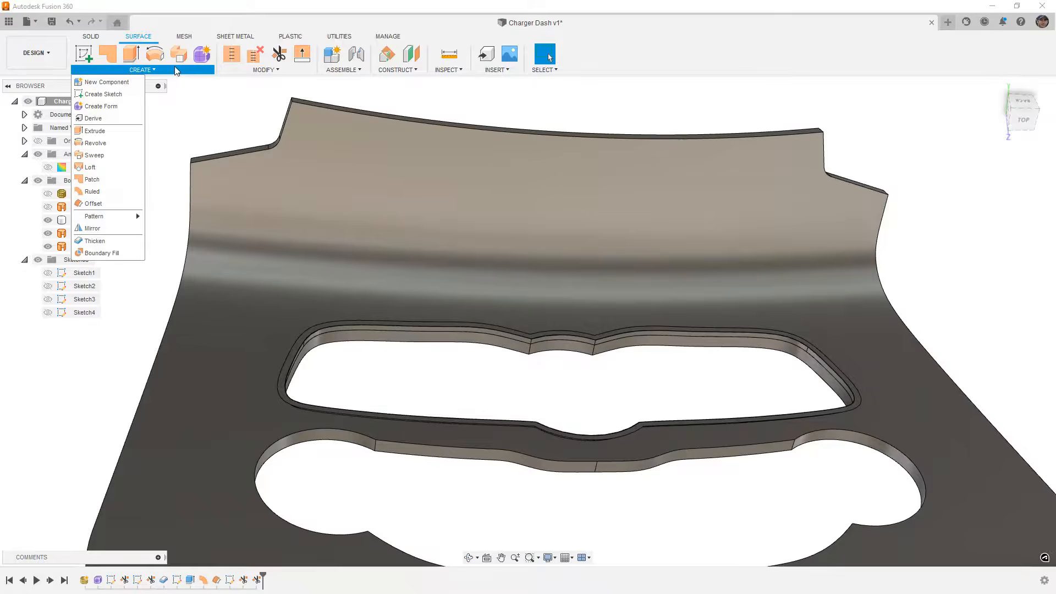
{"action": "left_click", "coordinate": [109, 191]}
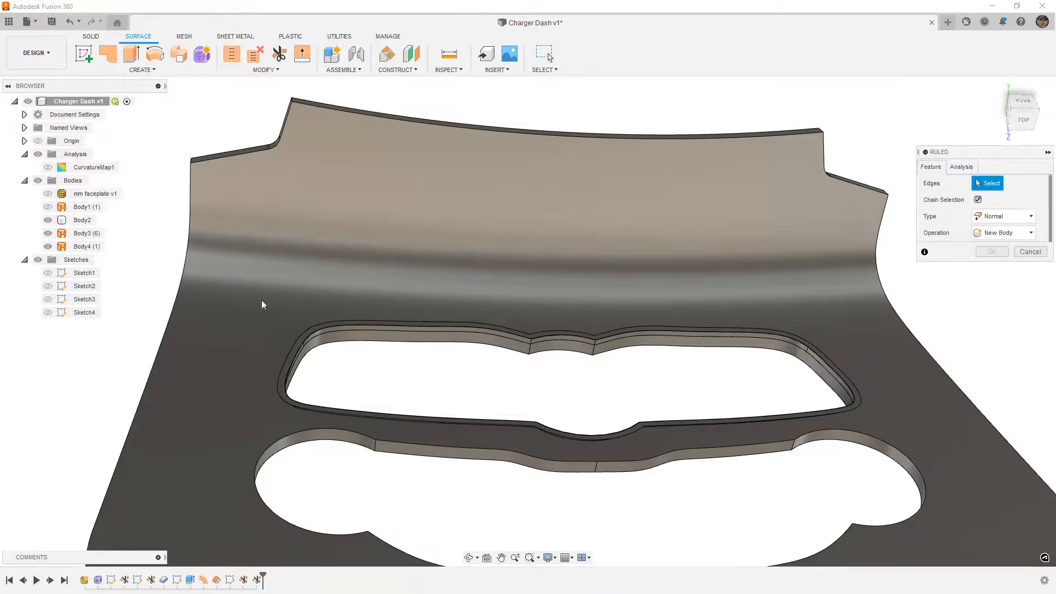
{"action": "left_click", "coordinate": [295, 347]}
{"action": "left_click_drag", "start_coordinate": [296, 329], "coordinate": [292, 363]}
{"action": "middle_click_drag", "start_coordinate": [433, 397], "coordinate": [405, 383], "text": "shift"}
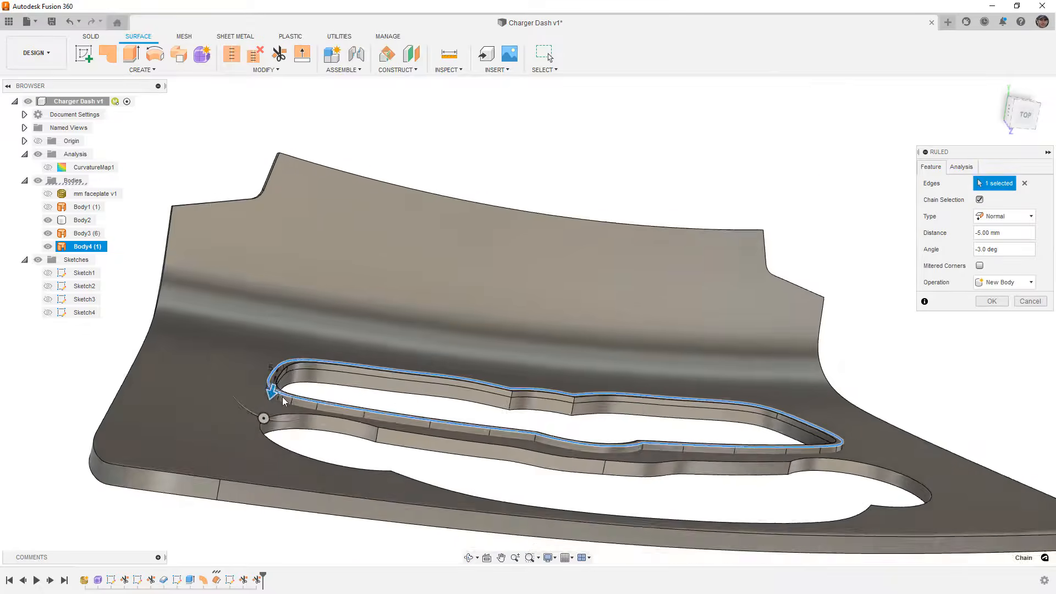
{"action": "scroll", "coordinate": [282, 394], "scroll_direction": "up", "scroll_amount": 5}
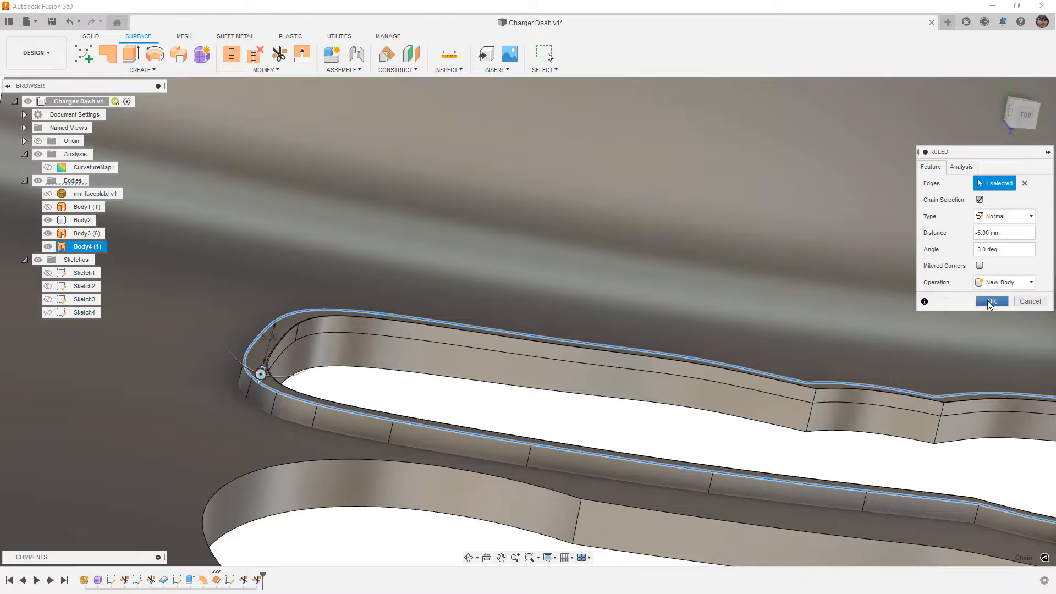
{"action": "left_click", "coordinate": [992, 301]}
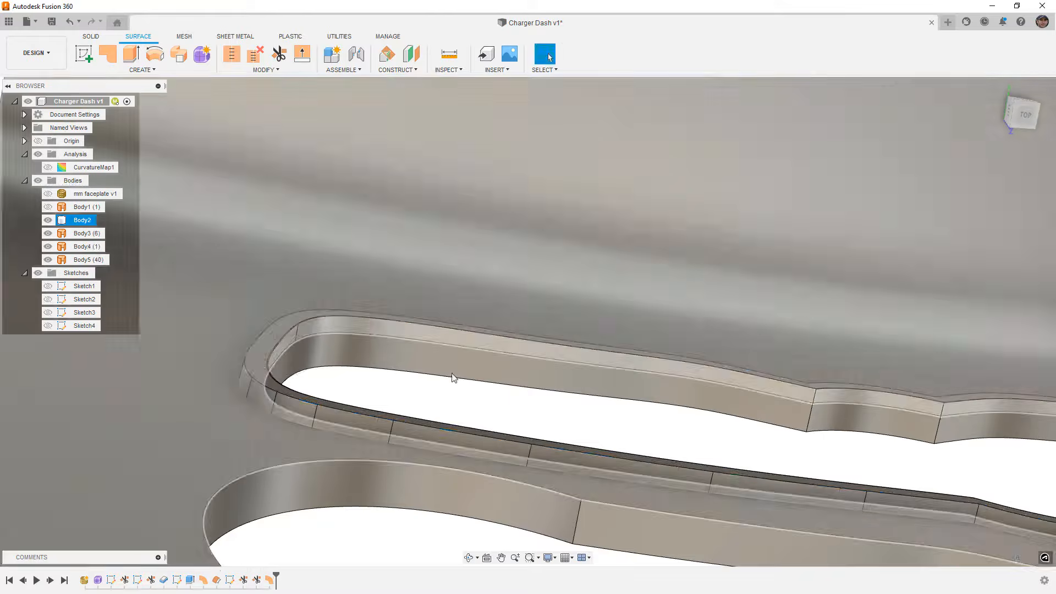
- Offset the main face of faceplate Body2 as a new surface body, and hide Body2
{"action": "scroll", "coordinate": [451, 378], "scroll_direction": "down", "scroll_amount": 2}
{"action": "scroll", "coordinate": [451, 379], "scroll_direction": "down", "scroll_amount": 3}
{"action": "left_click", "coordinate": [157, 71]}
{"action": "left_click", "coordinate": [93, 203]}
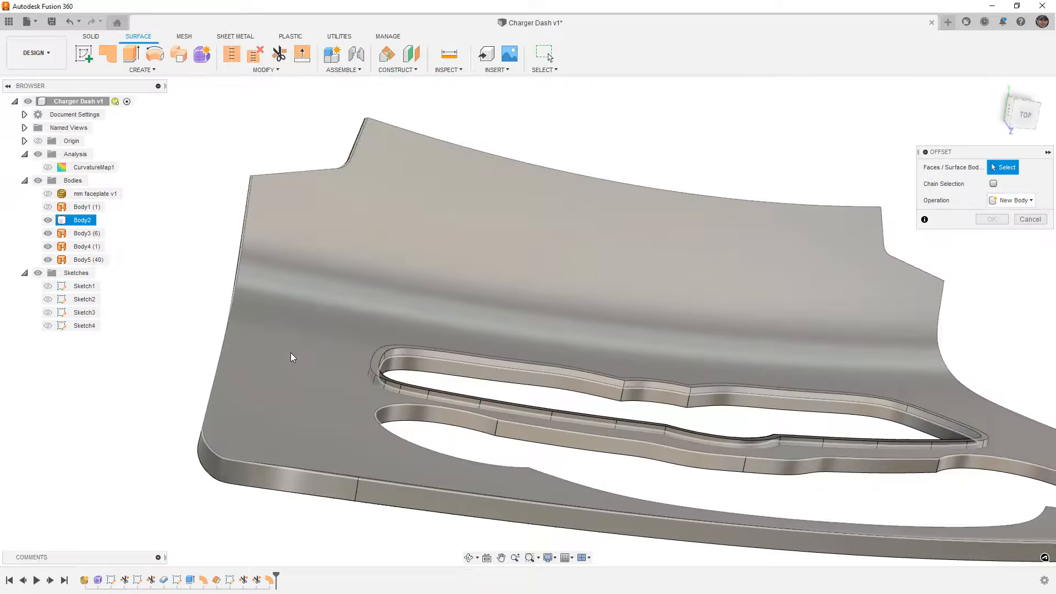
{"action": "left_click", "coordinate": [290, 352]}
{"action": "left_click", "coordinate": [992, 235]}
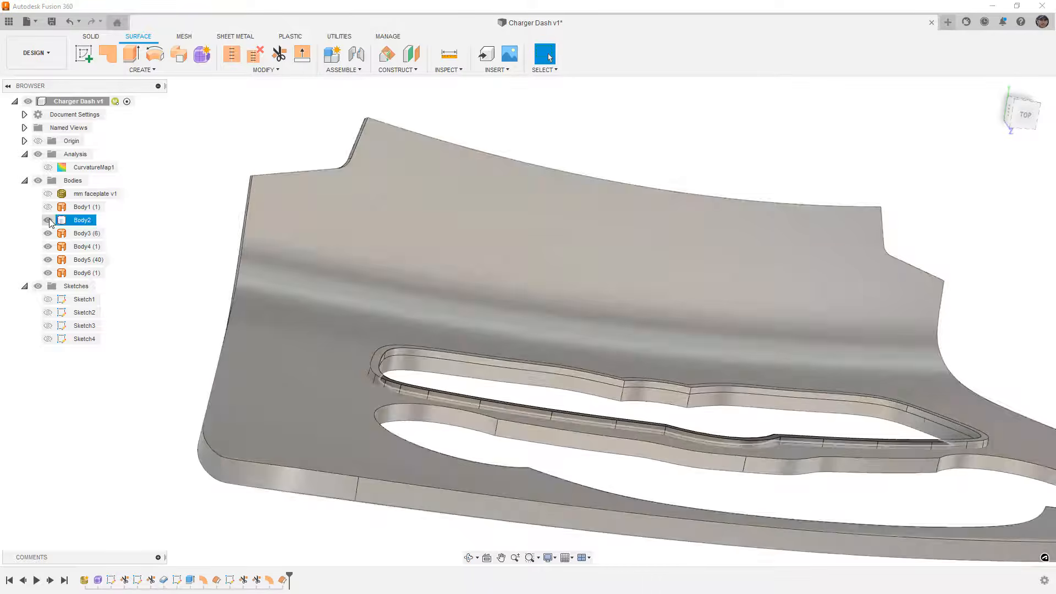
{"action": "left_click", "coordinate": [48, 220]}
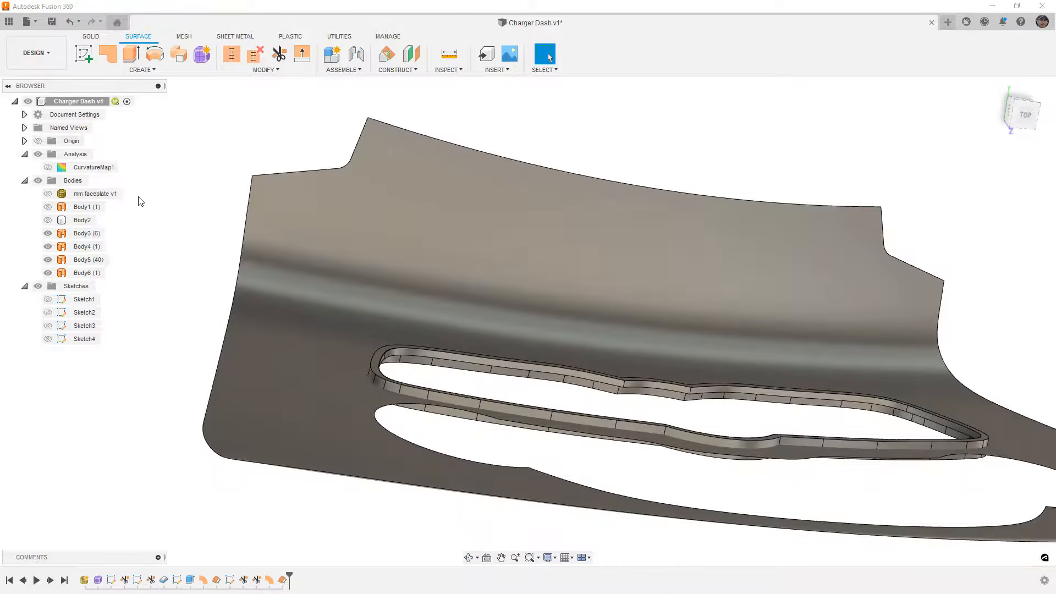
- Trim the upper opening's wall surfaces with the offset faceplate surface Body6, removing the portions that extend past it
{"action": "left_click", "coordinate": [278, 54]}
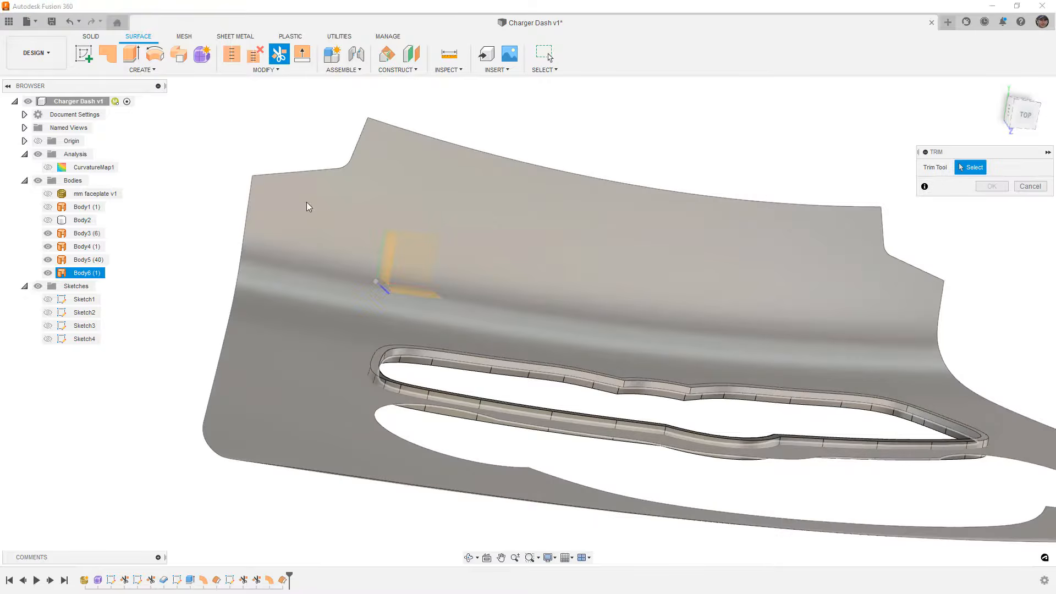
{"action": "left_click", "coordinate": [333, 426]}
{"action": "middle_click_drag", "start_coordinate": [332, 427], "coordinate": [446, 464], "text": "shift"}
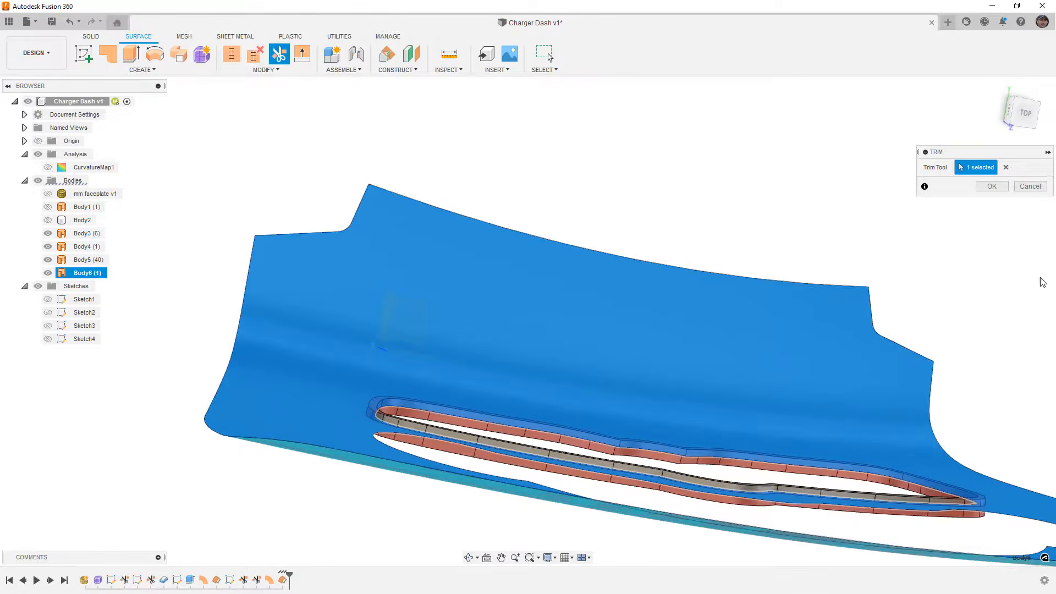
{"action": "left_click", "coordinate": [992, 185]}
- Trim the offset faceplate surface Body6 with the ruled surface Body5, removing the large area outside the ring
{"action": "right_click", "coordinate": [897, 184]}
{"action": "left_click", "coordinate": [895, 159]}
{"action": "scroll", "coordinate": [388, 422], "scroll_direction": "up", "scroll_amount": 2}
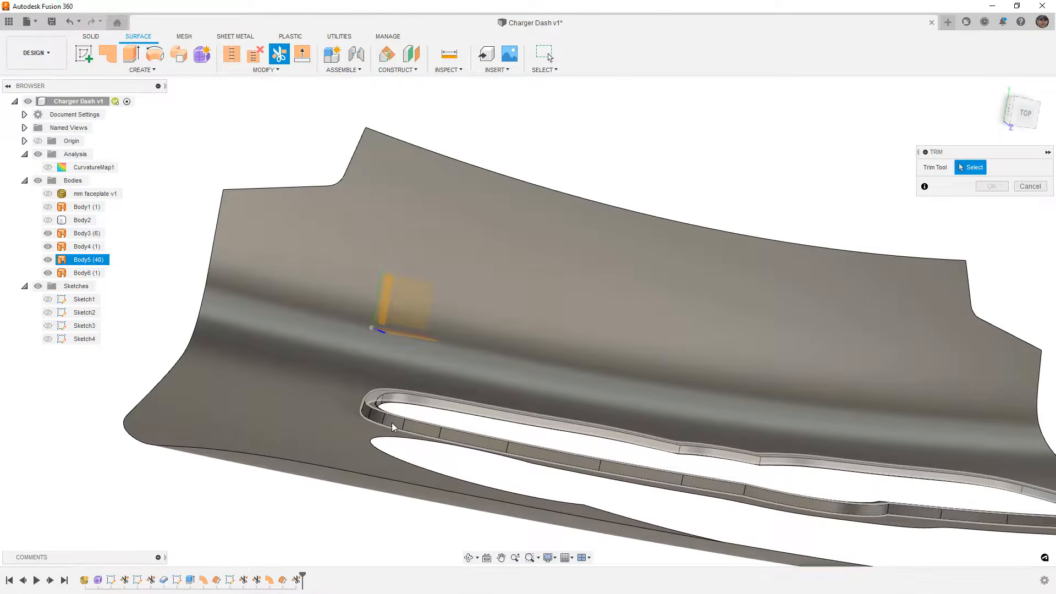
{"action": "left_click", "coordinate": [392, 423]}
{"action": "left_click", "coordinate": [276, 391]}
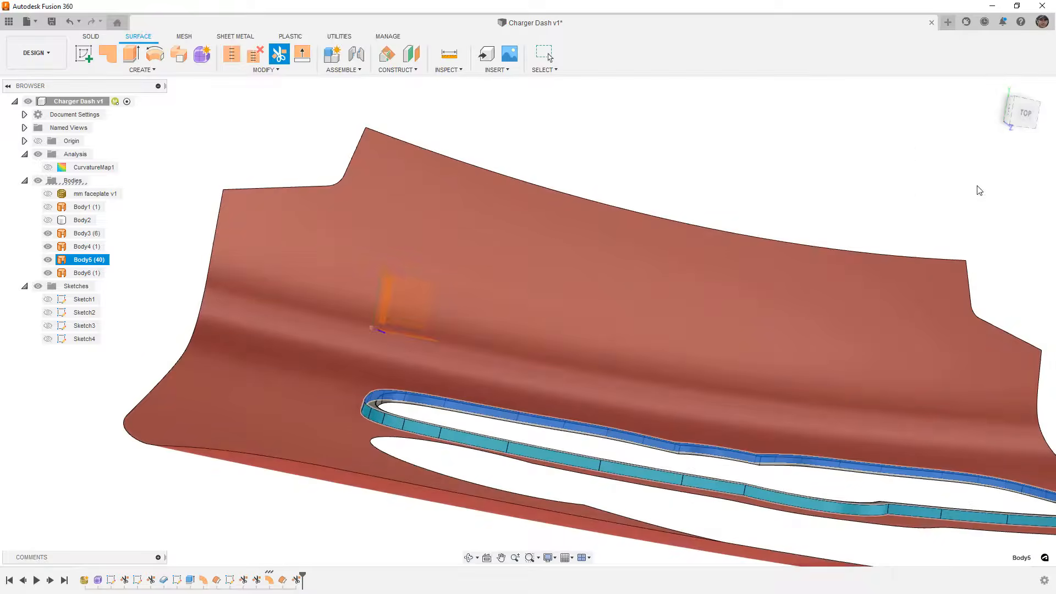
{"action": "left_click", "coordinate": [990, 187]}
{"action": "middle_click_drag", "start_coordinate": [455, 294], "coordinate": [455, 370], "text": "shift"}
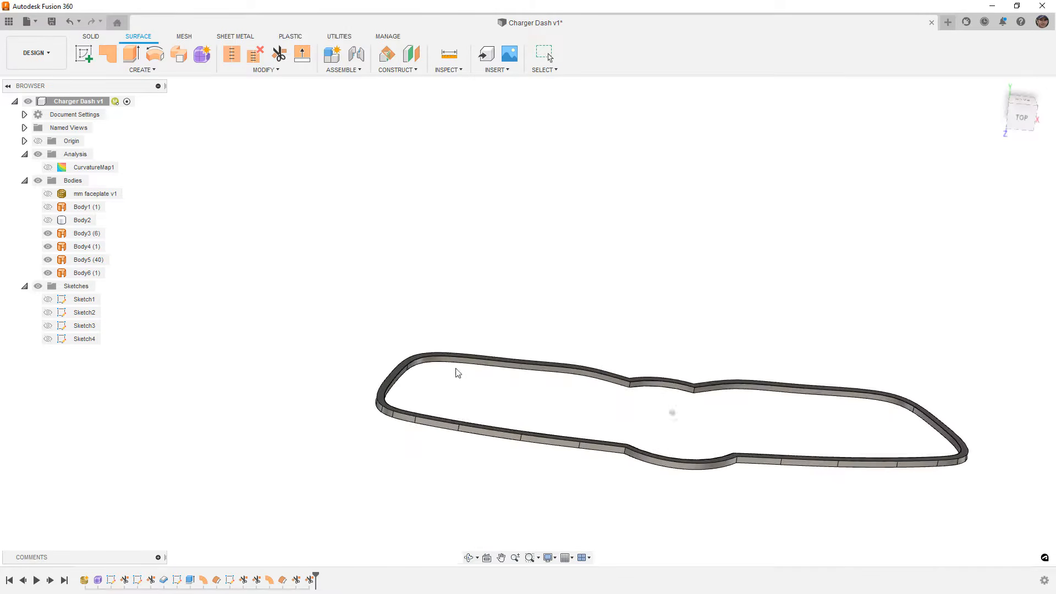
- Try to stitch surfaces Body4, Body5 and Body6 into a new body with a 2.26 mm tolerance, leaving Body3 out of the selection
{"action": "left_click", "coordinate": [232, 55]}
{"action": "left_click", "coordinate": [87, 233]}
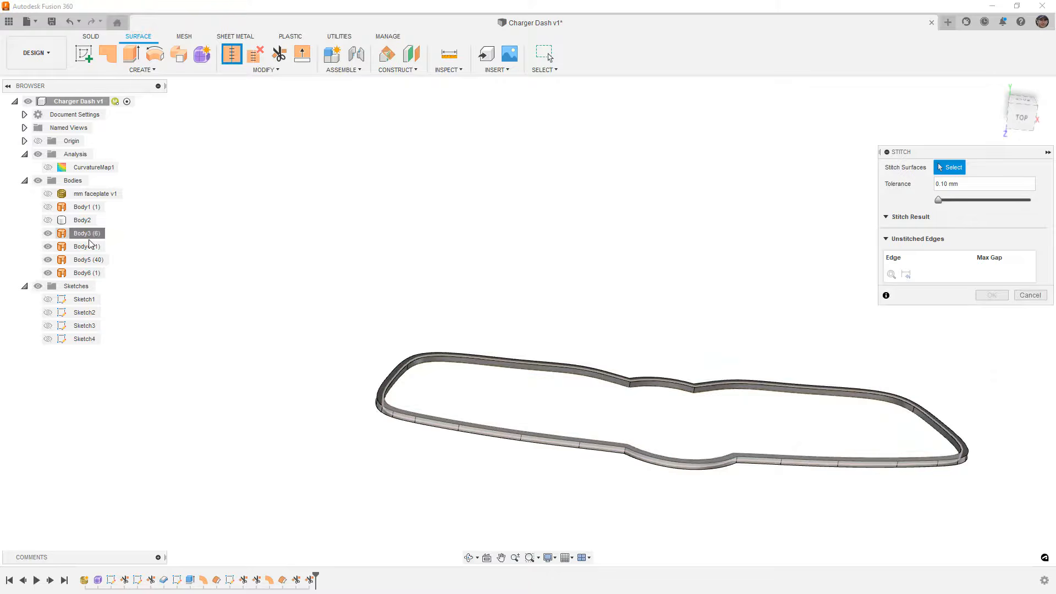
{"action": "left_click", "coordinate": [89, 247]}
{"action": "left_click", "coordinate": [89, 260]}
{"action": "left_click", "coordinate": [89, 274]}
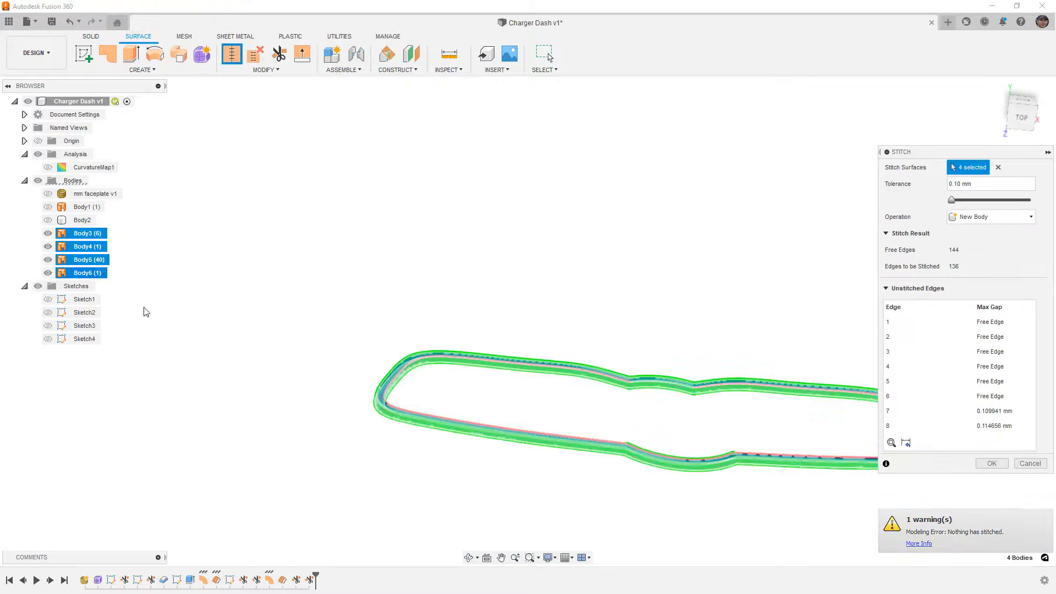
{"action": "scroll", "coordinate": [730, 394], "scroll_direction": "up", "scroll_amount": 2}
{"action": "scroll", "coordinate": [687, 386], "scroll_direction": "up", "scroll_amount": 5}
{"action": "middle_click_drag", "start_coordinate": [681, 384], "coordinate": [717, 394], "text": "shift"}
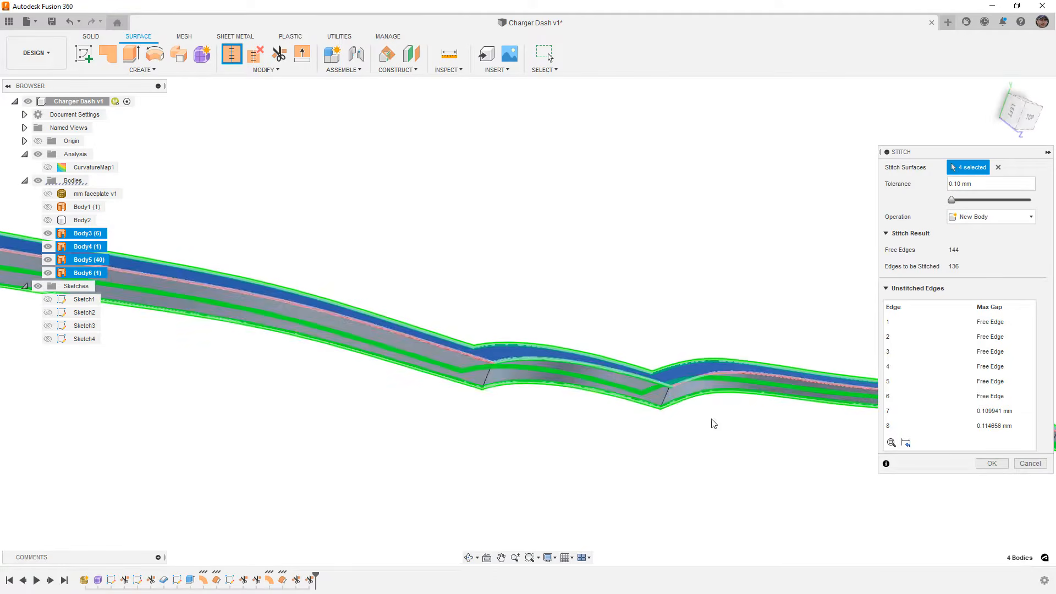
{"action": "left_click", "coordinate": [701, 387]}
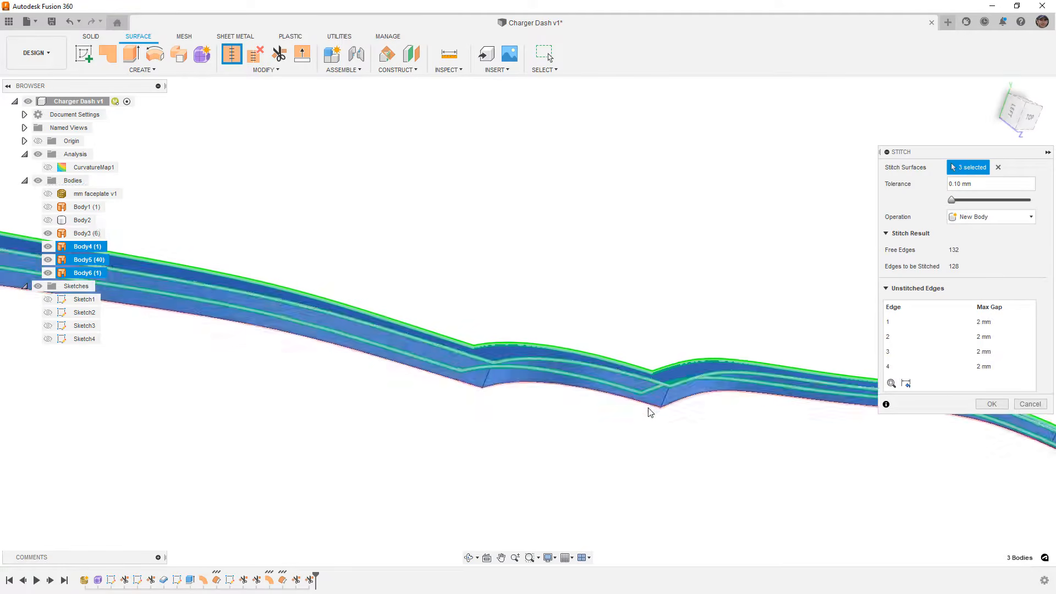
{"action": "middle_click_drag", "start_coordinate": [664, 430], "coordinate": [690, 383], "text": "shift"}
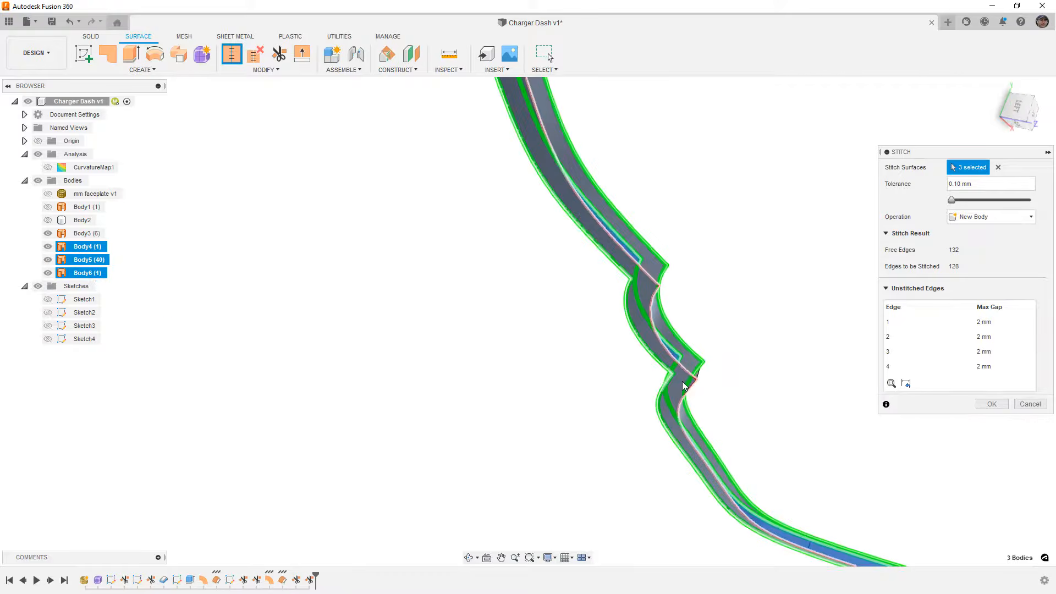
{"action": "left_click", "coordinate": [680, 396]}
{"action": "left_click", "coordinate": [679, 386]}
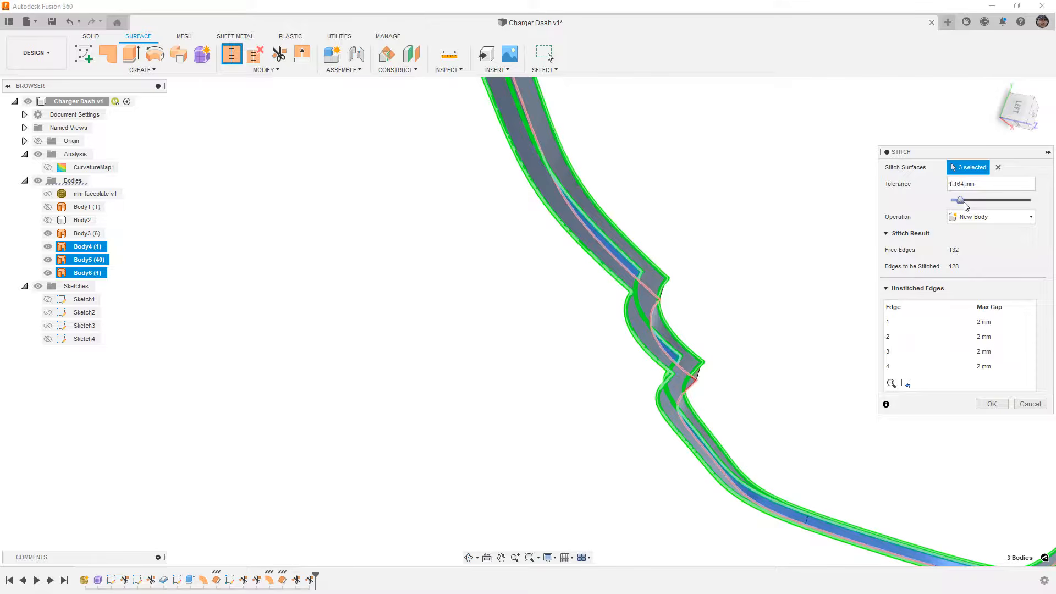
{"action": "left_click", "coordinate": [970, 202]}
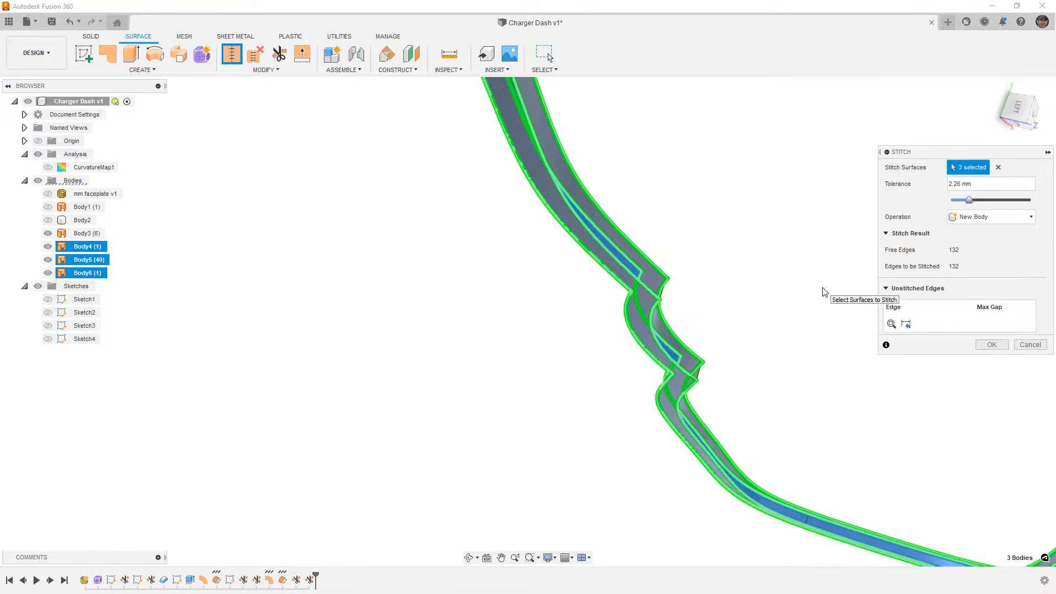
{"action": "left_click", "coordinate": [982, 345]}
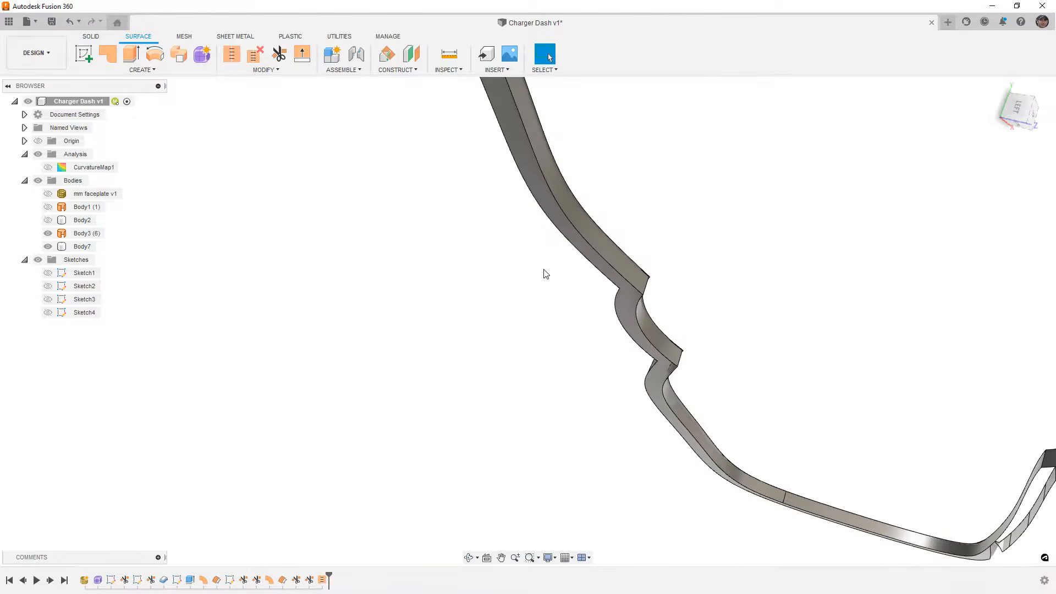
- Show faceplate Body2 and hide wall surface Body3 to inspect the stitched lip against the opening
{"action": "left_click", "coordinate": [48, 220]}
{"action": "left_click", "coordinate": [48, 233]}
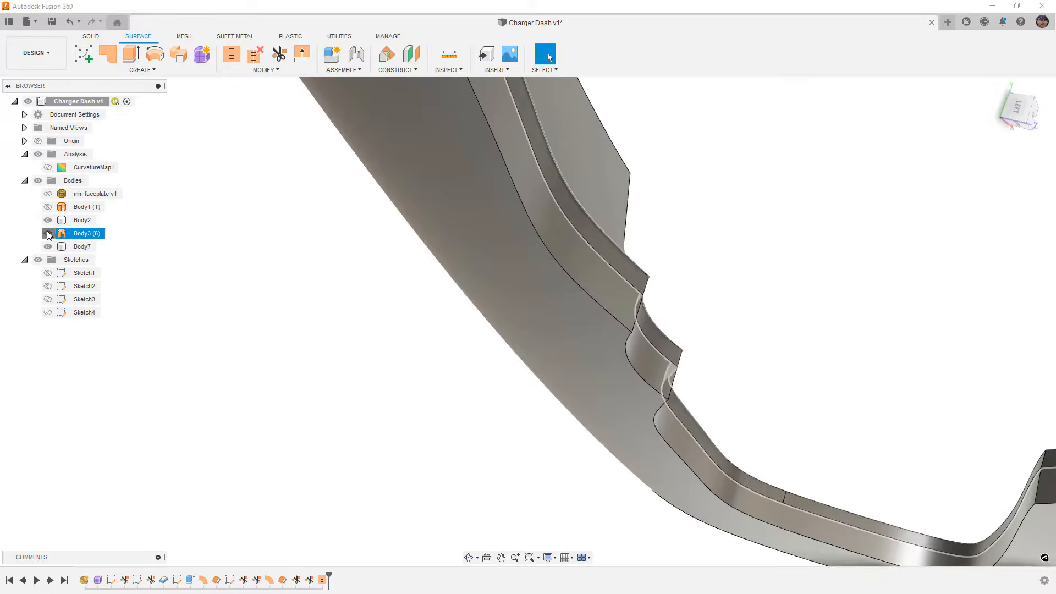
{"action": "middle_click_drag", "start_coordinate": [489, 225], "coordinate": [452, 259], "text": "shift"}
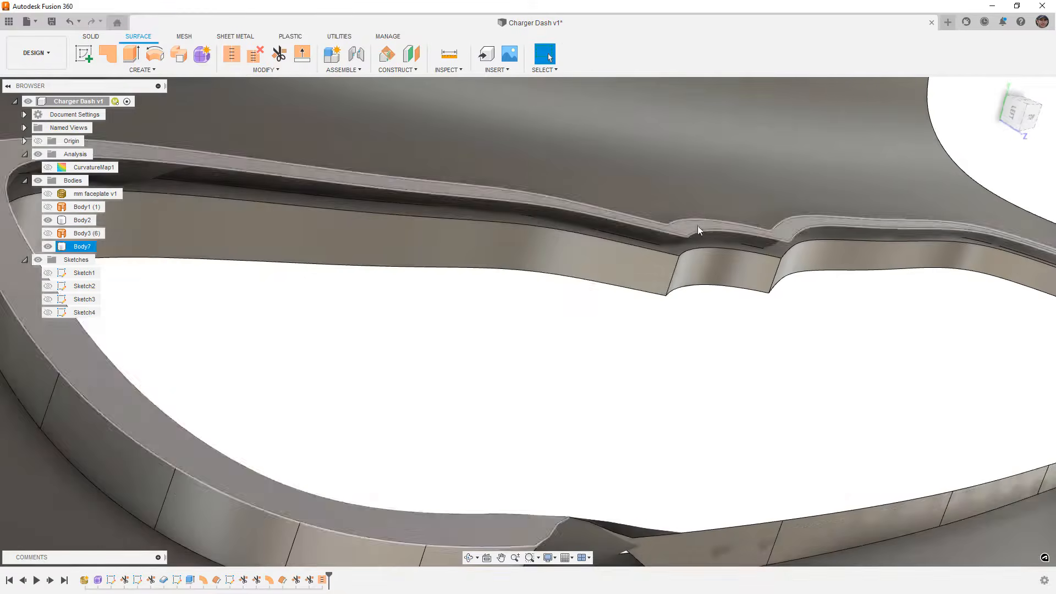
- Undo the stitch of the three lip surfaces and show wall surface Body3 again
{"action": "left_click", "coordinate": [82, 220]}
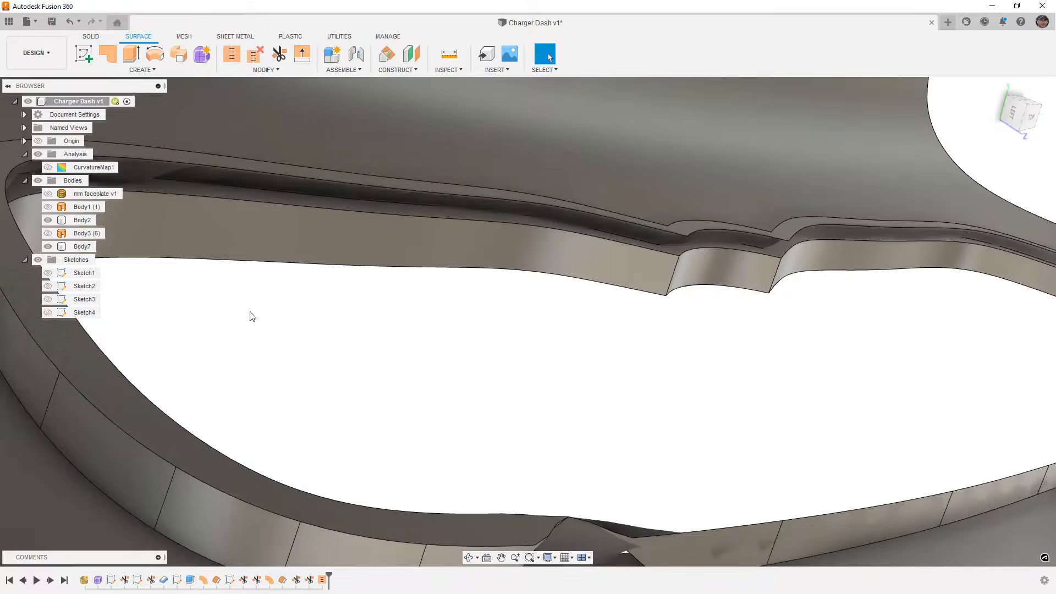
{"action": "left_click_drag", "start_coordinate": [328, 575], "coordinate": [315, 577]}
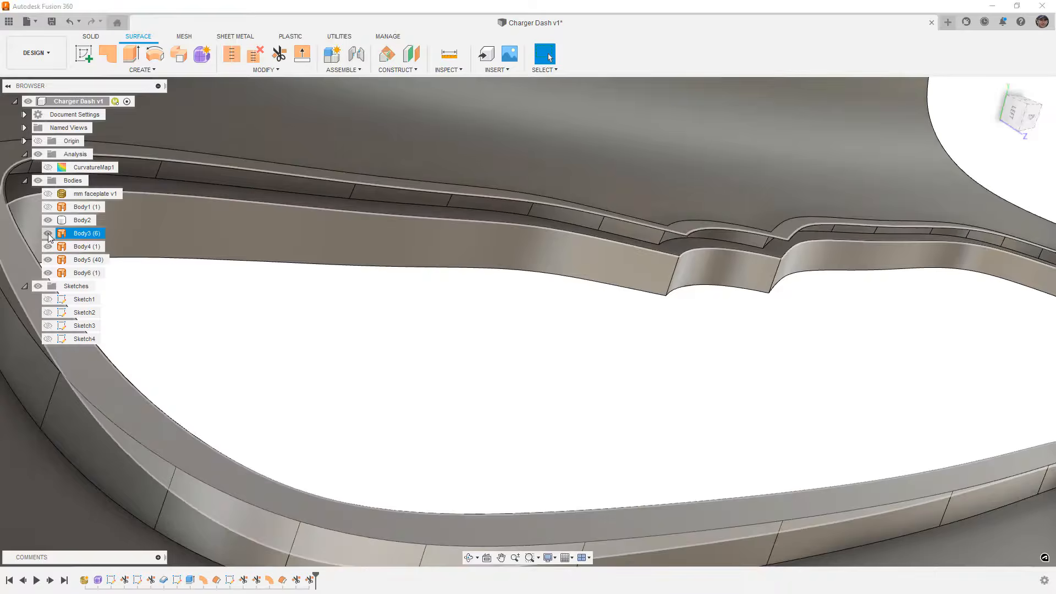
{"action": "left_click", "coordinate": [66, 221]}
- Stitch surfaces Body3, Body4, Body5 and Body6 into a new body with a 2.26 mm tolerance
{"action": "left_click", "coordinate": [84, 232]}
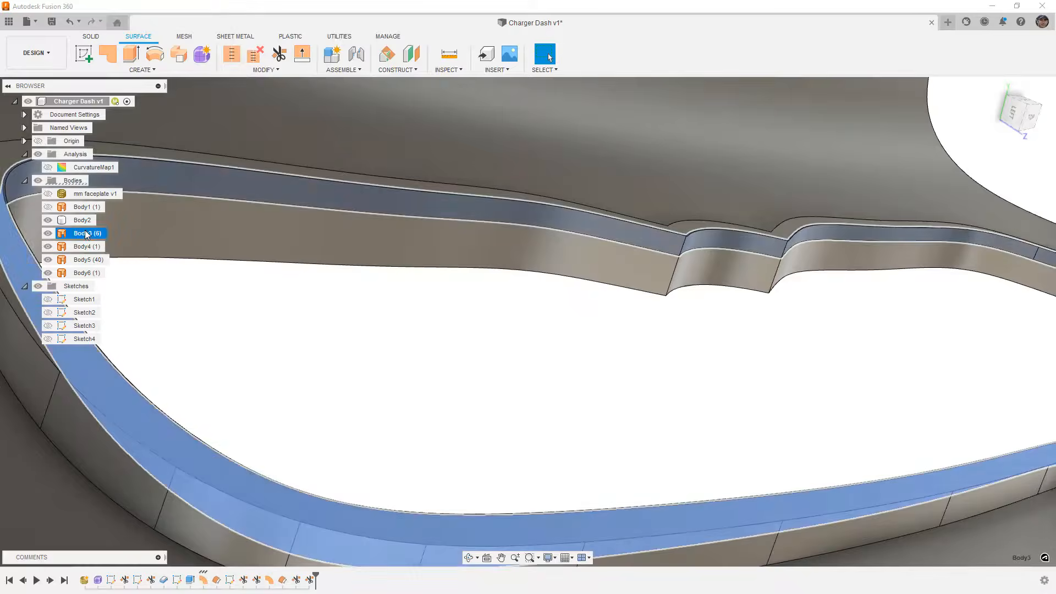
{"action": "left_click", "coordinate": [84, 246], "text": "ctrl"}
{"action": "left_click", "coordinate": [84, 259], "text": "ctrl"}
{"action": "left_click", "coordinate": [84, 273], "text": "ctrl"}
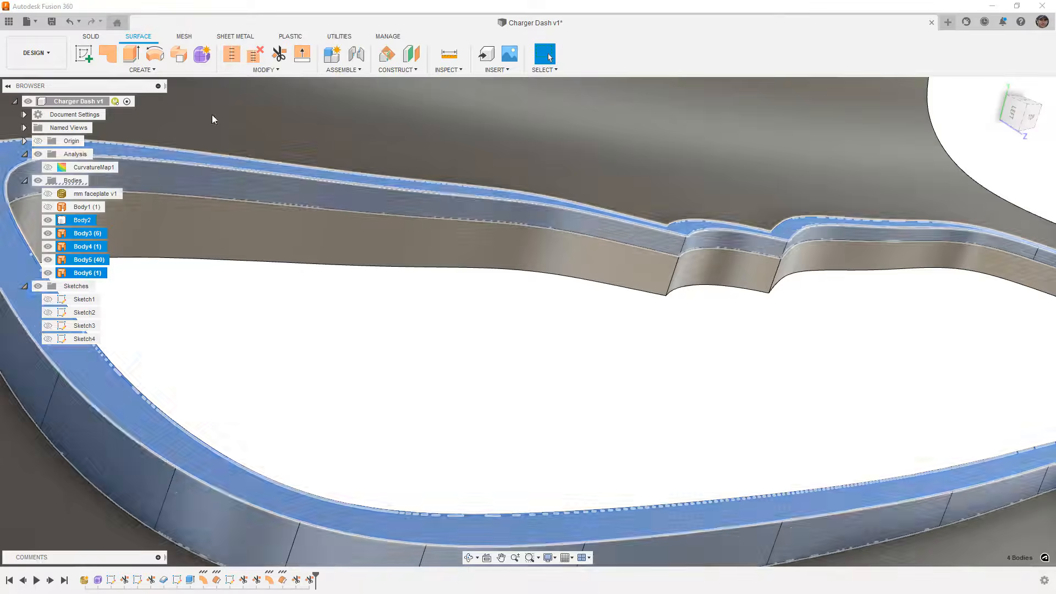
{"action": "left_click", "coordinate": [232, 53]}
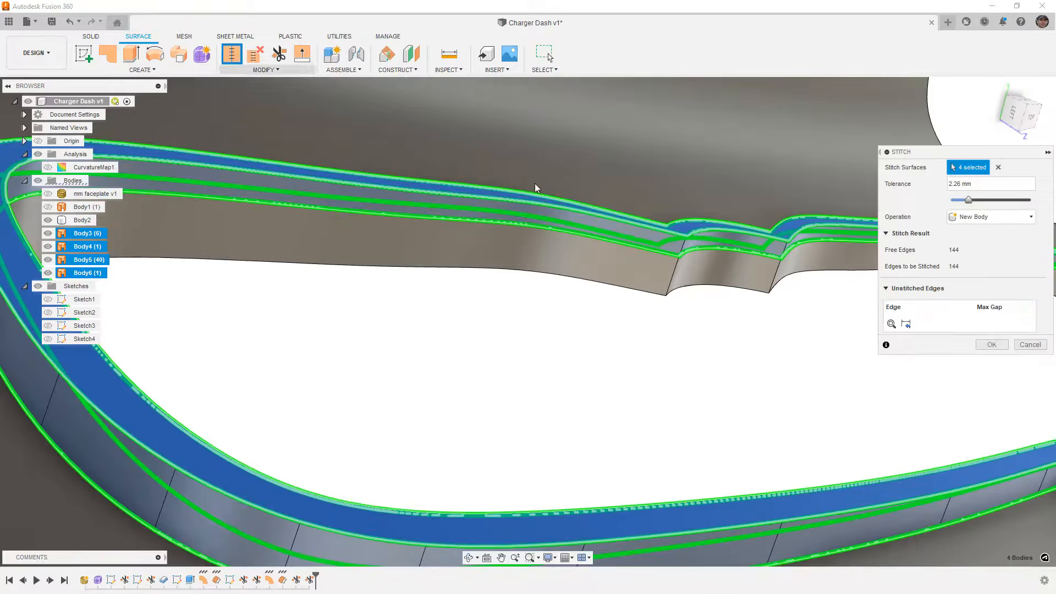
{"action": "left_click", "coordinate": [993, 345]}
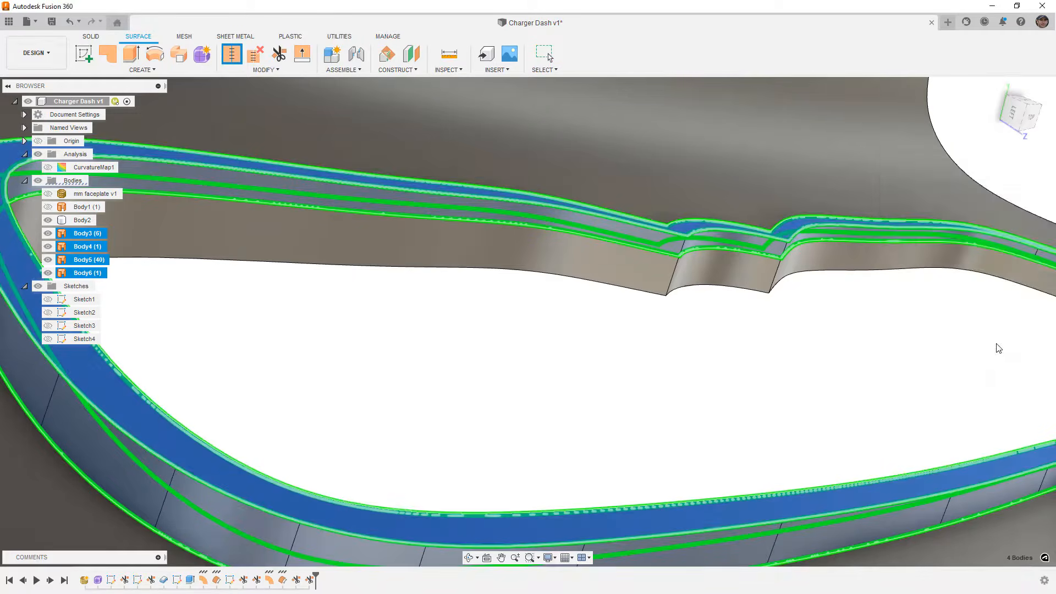
- Combine the stitched lip body with faceplate Body2 using the Join operation
{"action": "scroll", "coordinate": [646, 304], "scroll_direction": "down", "scroll_amount": 3}
{"action": "middle_click_drag", "start_coordinate": [646, 304], "coordinate": [711, 307], "text": "shift"}
{"action": "left_click", "coordinate": [94, 39]}
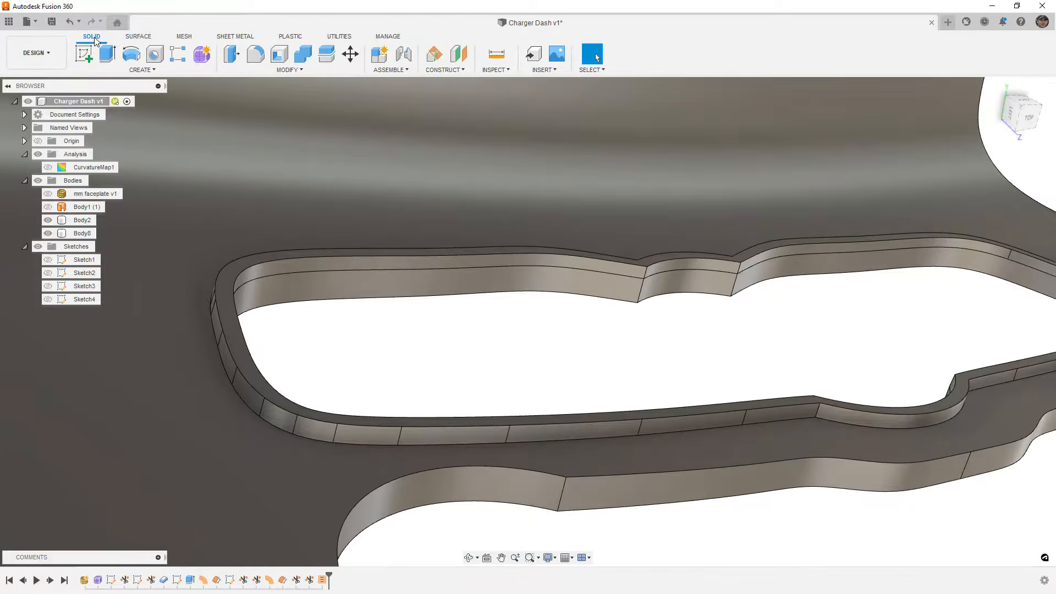
{"action": "left_click", "coordinate": [303, 54]}
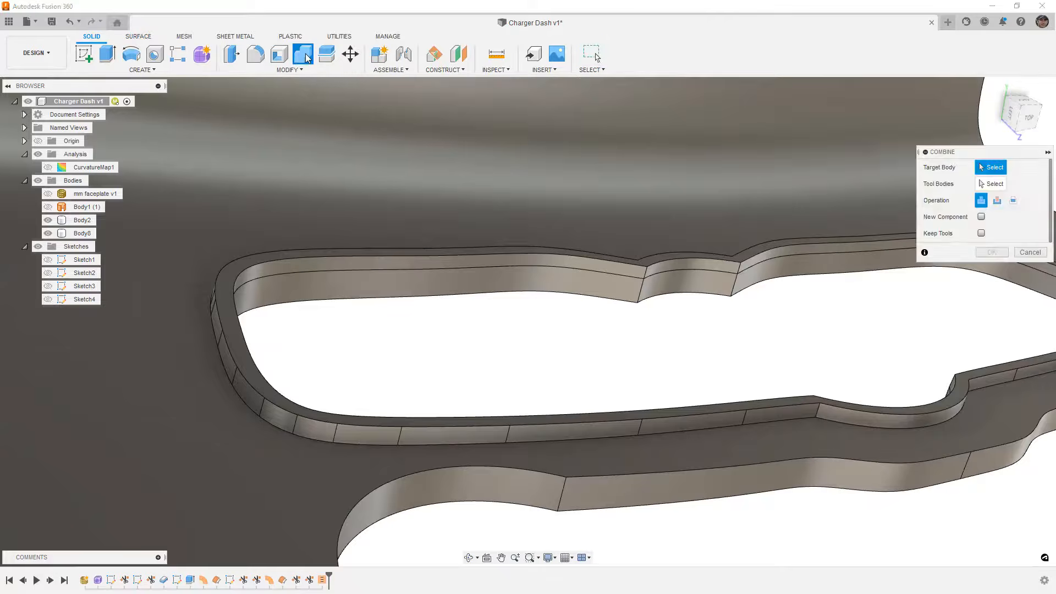
{"action": "left_click", "coordinate": [627, 268]}
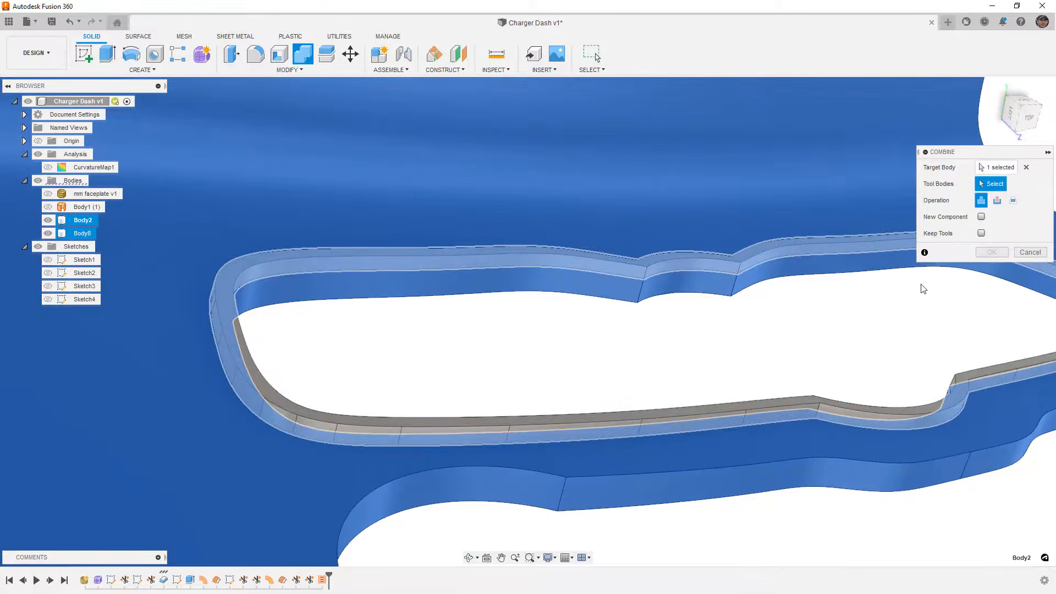
{"action": "left_click", "coordinate": [785, 285]}
{"action": "left_click", "coordinate": [992, 252]}
{"action": "scroll", "coordinate": [421, 275], "scroll_direction": "down", "scroll_amount": 5}
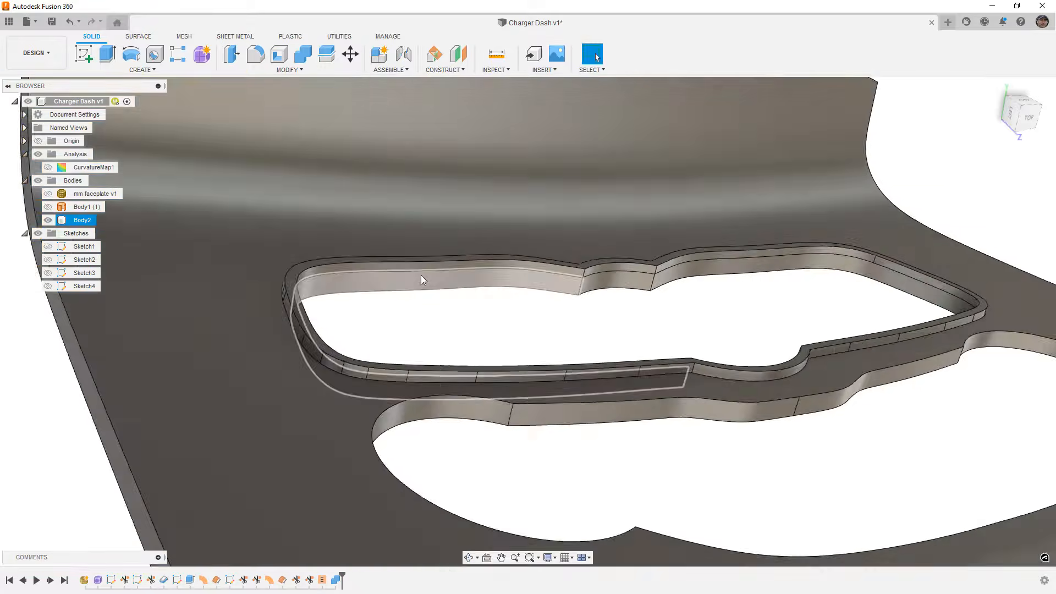
{"action": "middle_click_drag", "start_coordinate": [639, 262], "coordinate": [613, 301], "text": "shift"}
{"action": "left_click_drag", "start_coordinate": [619, 316], "coordinate": [624, 271]}
{"action": "key", "text": "Escape"}
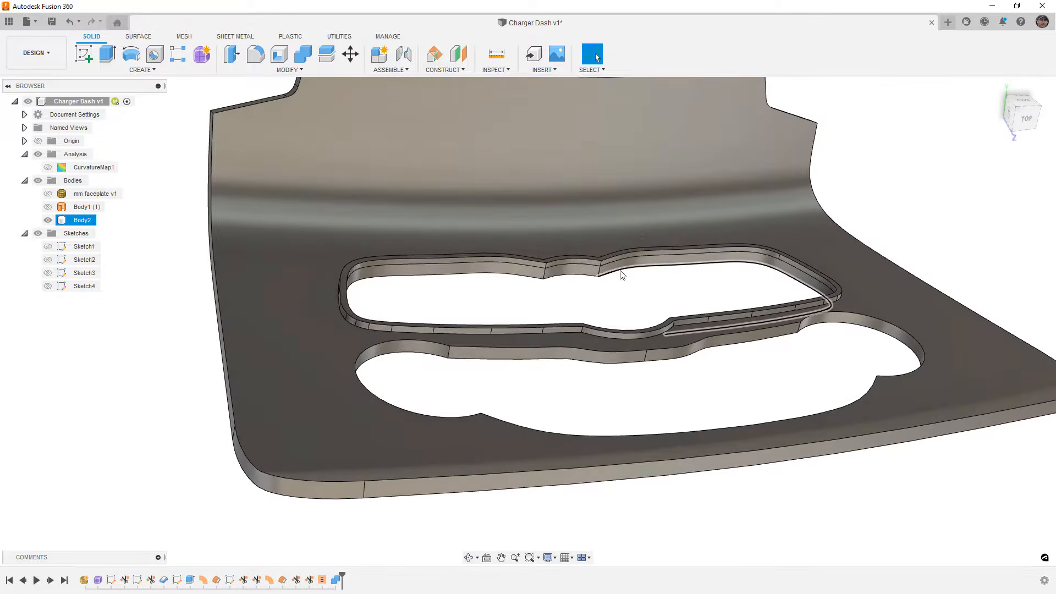
{"action": "left_click", "coordinate": [623, 280]}
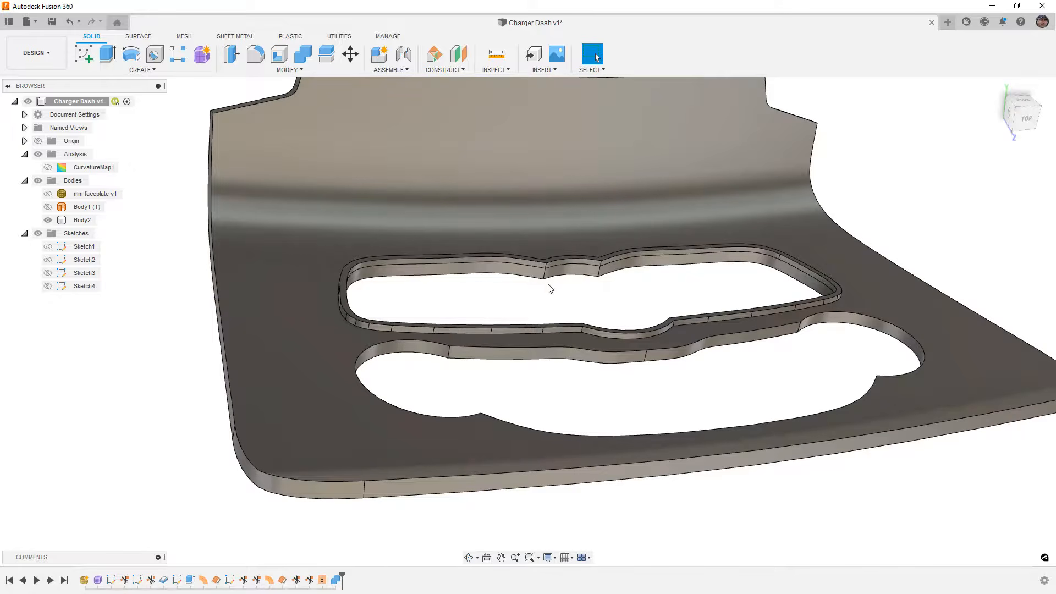
- Remove surface Body1 from the design, and show the mm faceplate v1 scan mesh in place of solid Body2
{"action": "scroll", "coordinate": [520, 289], "scroll_direction": "down", "scroll_amount": 5}
{"action": "mouse_move", "coordinate": [533, 289]}
{"action": "middle_mouse_down", "text": "shift"}
{"action": "mouse_move", "coordinate": [576, 289]}
{"action": "mouse_move", "coordinate": [542, 287]}
{"action": "middle_mouse_up", "text": "shift"}
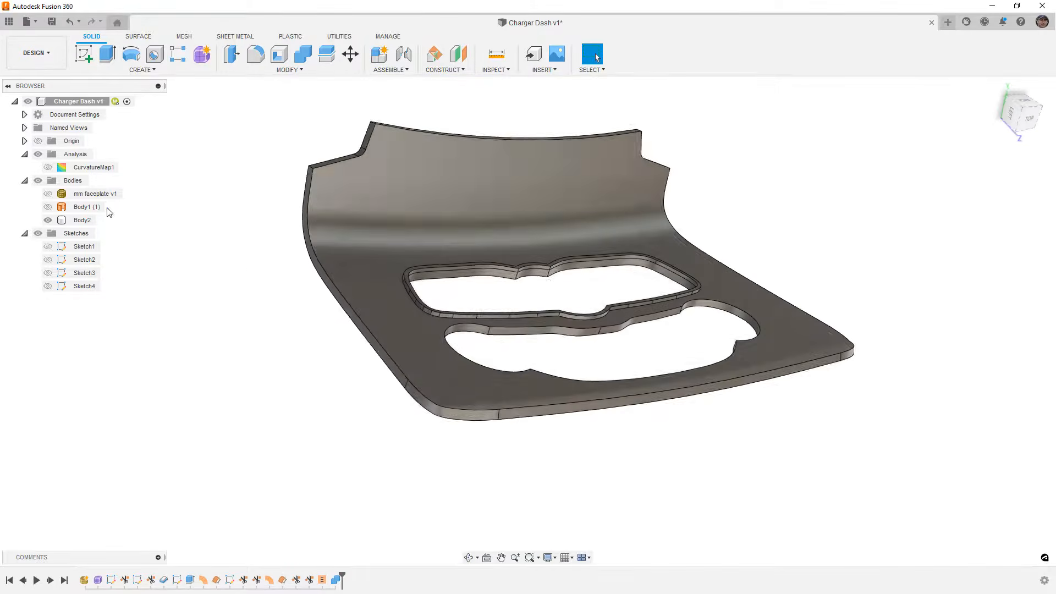
{"action": "left_click", "coordinate": [76, 212]}
{"action": "right_click", "coordinate": [78, 212]}
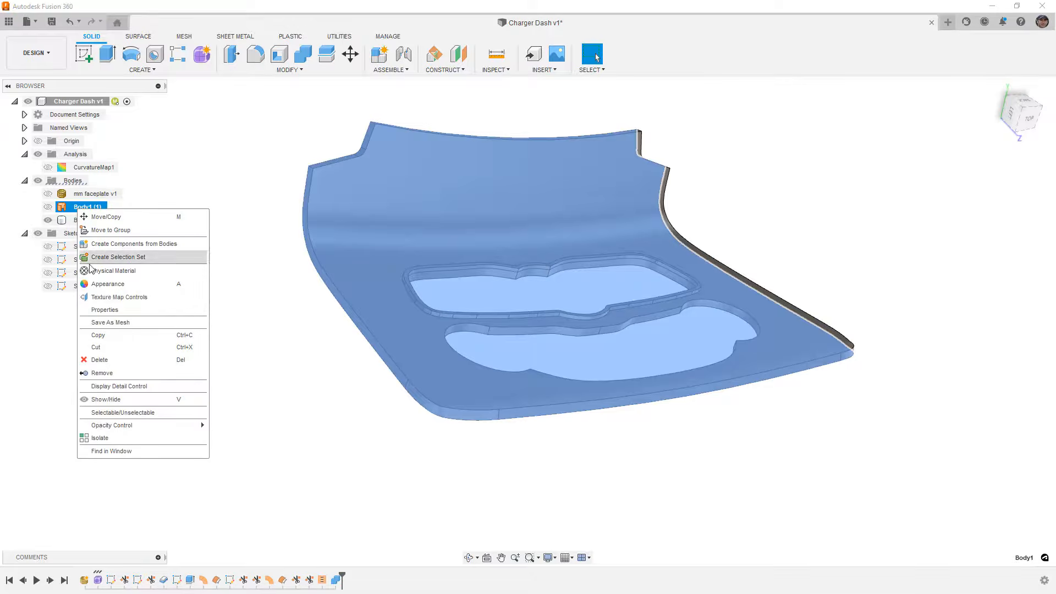
{"action": "left_click", "coordinate": [103, 373]}
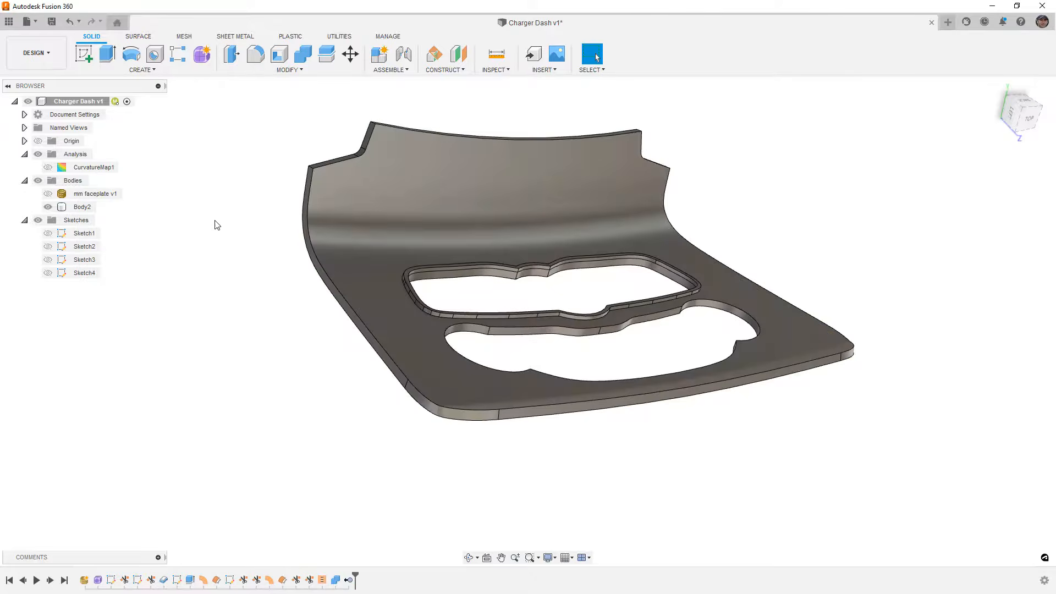
{"action": "left_click", "coordinate": [48, 194]}
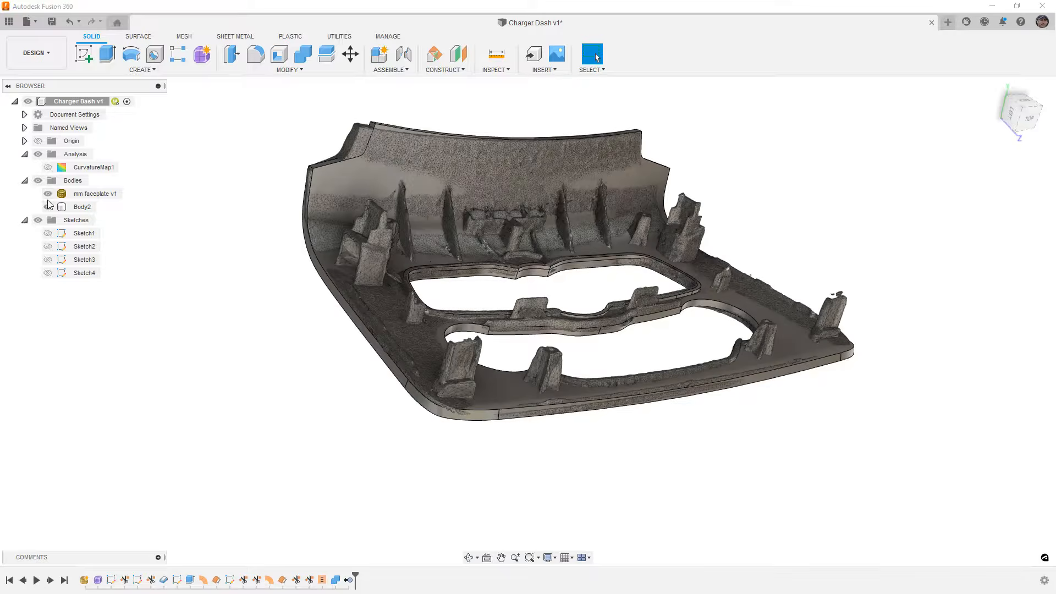
{"action": "mouse_move", "coordinate": [312, 275]}
{"action": "middle_mouse_down", "text": "shift"}
{"action": "mouse_move", "coordinate": [267, 271]}
{"action": "mouse_move", "coordinate": [300, 264]}
{"action": "middle_mouse_up", "text": "shift"}
{"action": "left_click", "coordinate": [456, 70]}
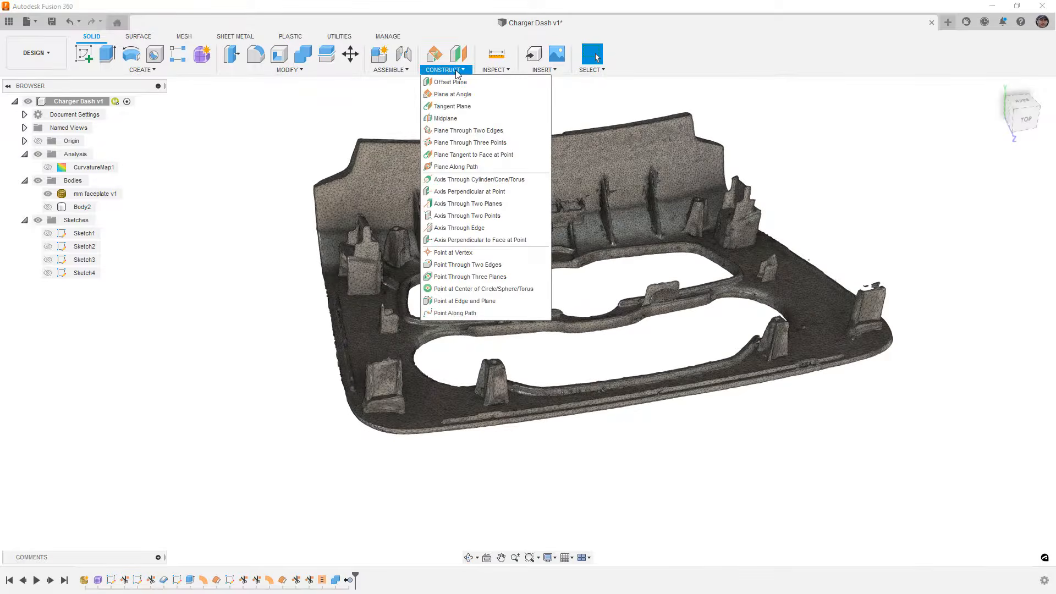
{"action": "left_click", "coordinate": [469, 144]}
{"action": "middle_click_drag", "start_coordinate": [579, 346], "coordinate": [559, 322], "text": "shift"}
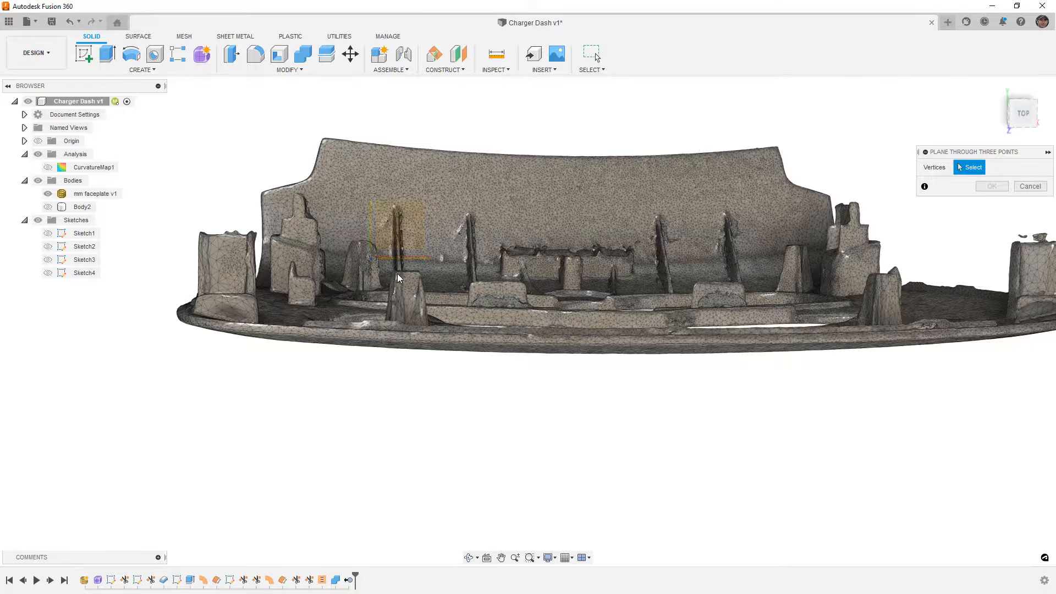
{"action": "middle_click_drag", "start_coordinate": [593, 302], "coordinate": [614, 248], "text": "shift"}
{"action": "left_click", "coordinate": [1021, 114]}
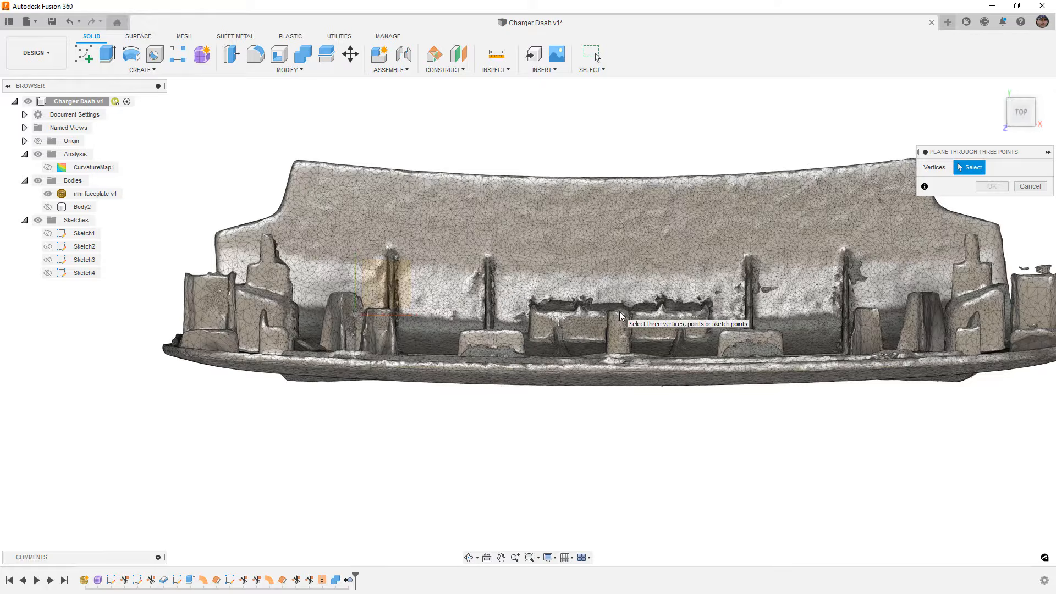
{"action": "scroll", "coordinate": [619, 312], "scroll_direction": "down", "scroll_amount": 5}
{"action": "middle_click_drag", "start_coordinate": [619, 312], "coordinate": [599, 364], "text": "shift"}
{"action": "scroll", "coordinate": [507, 384], "scroll_direction": "up", "scroll_amount": 8}
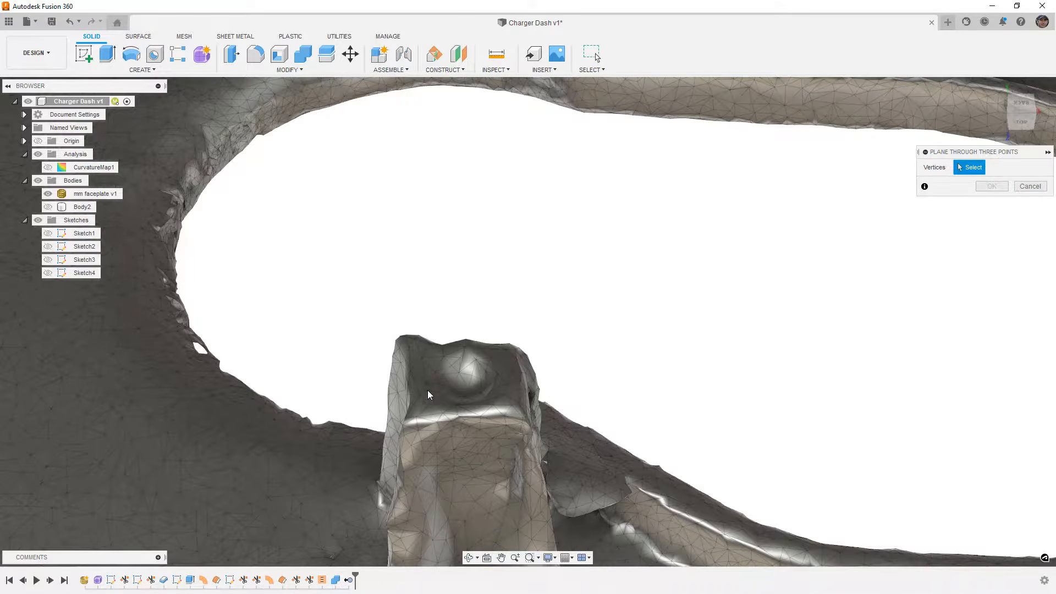
{"action": "scroll", "coordinate": [427, 387], "scroll_direction": "up", "scroll_amount": 3}
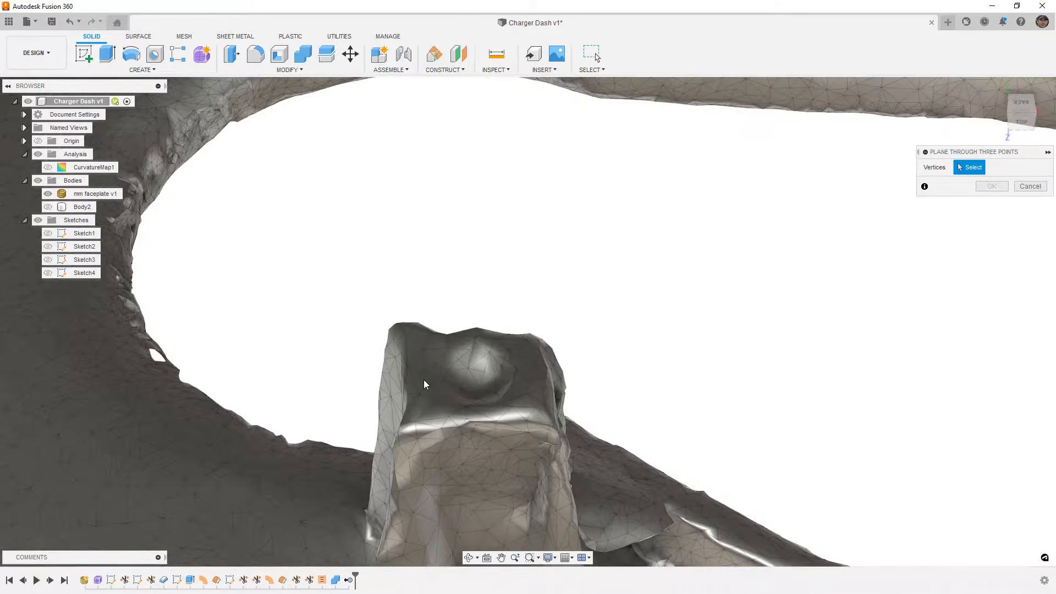
{"action": "left_click", "coordinate": [593, 70]}
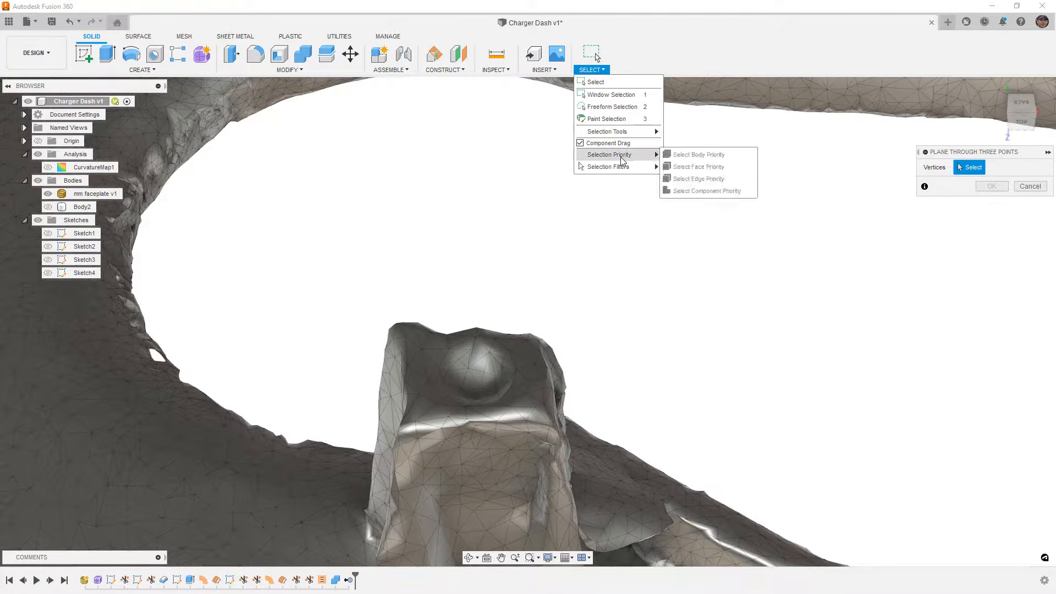
{"action": "mouse_move", "coordinate": [624, 173]}
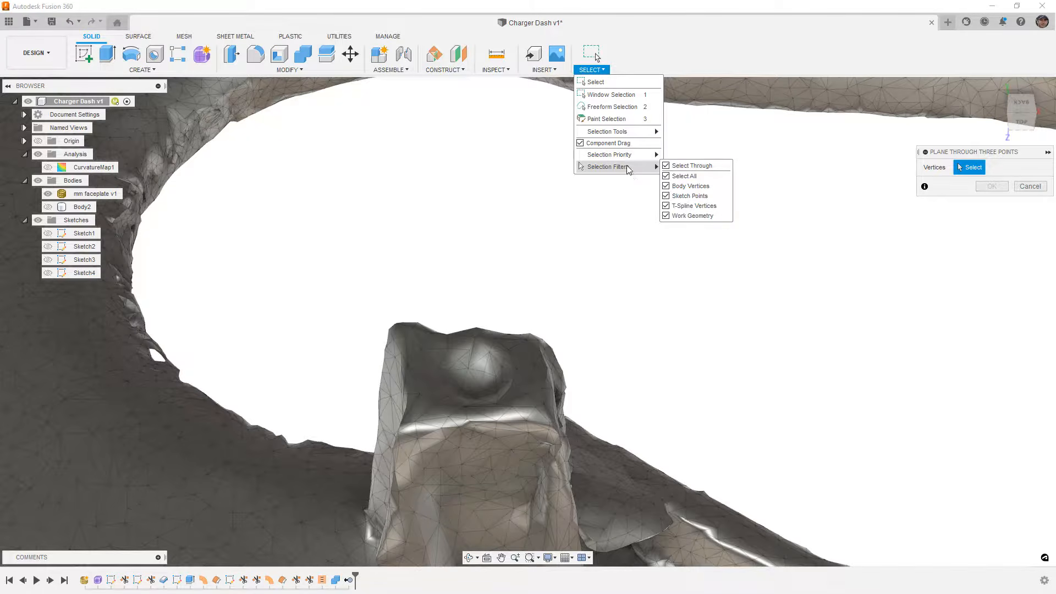
{"action": "left_click", "coordinate": [511, 352]}
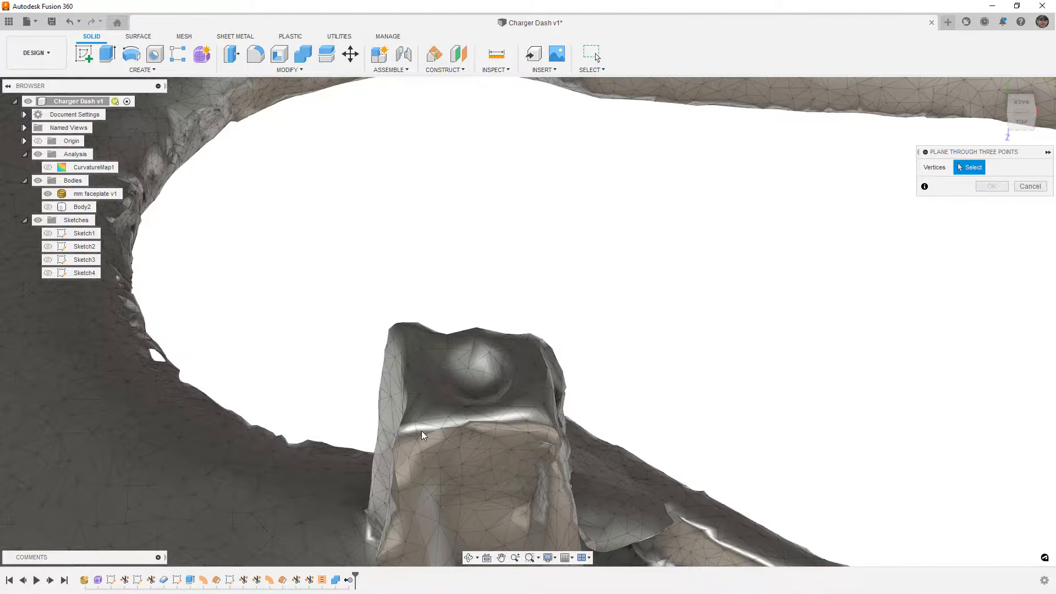
{"action": "scroll", "coordinate": [413, 371], "scroll_direction": "down", "scroll_amount": 4}
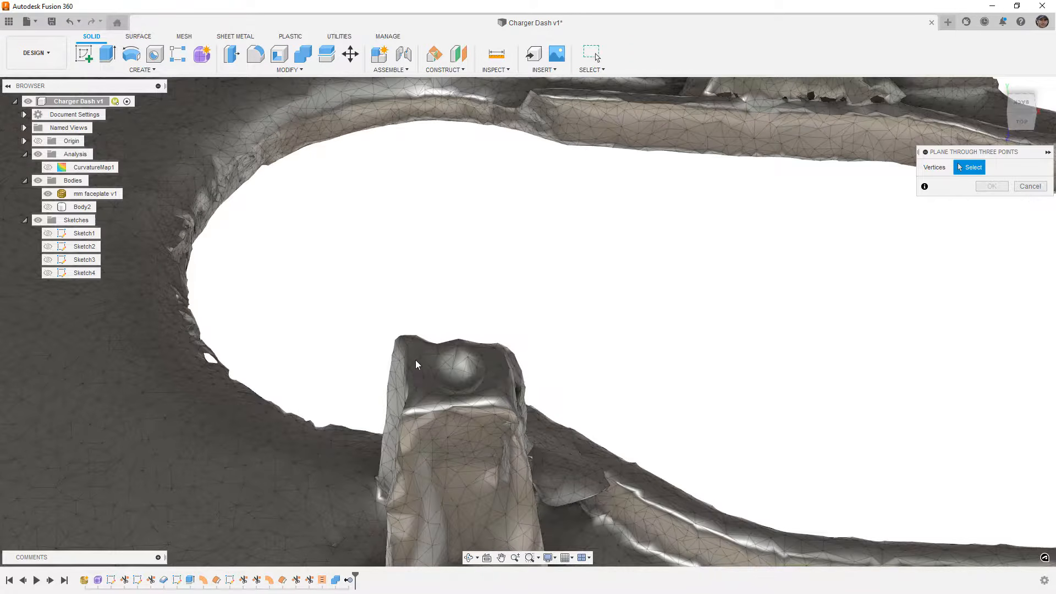
{"action": "scroll", "coordinate": [414, 355], "scroll_direction": "down", "scroll_amount": 2}
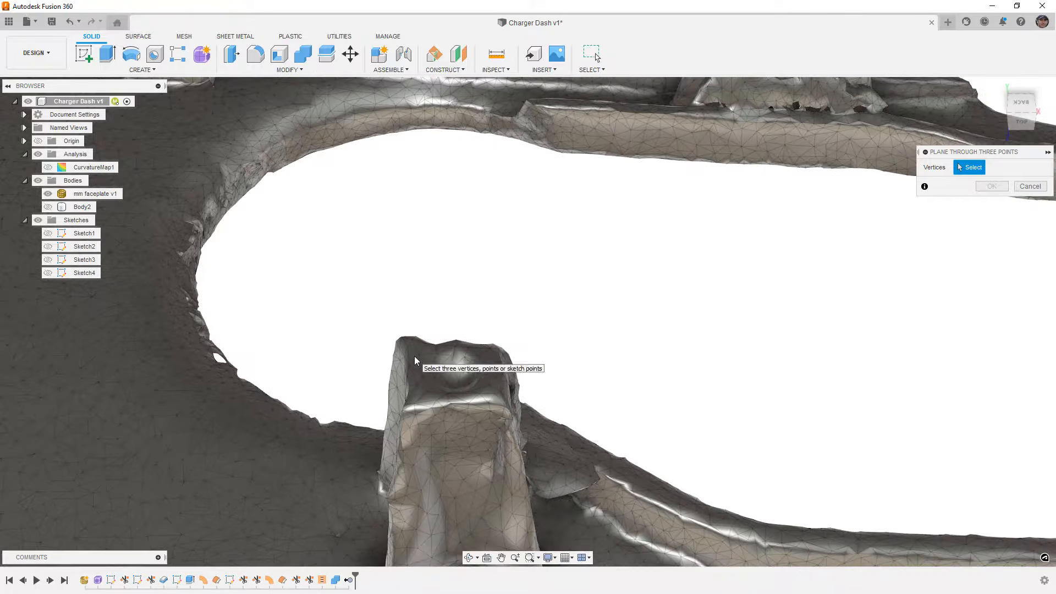
{"action": "key", "text": "Escape"}
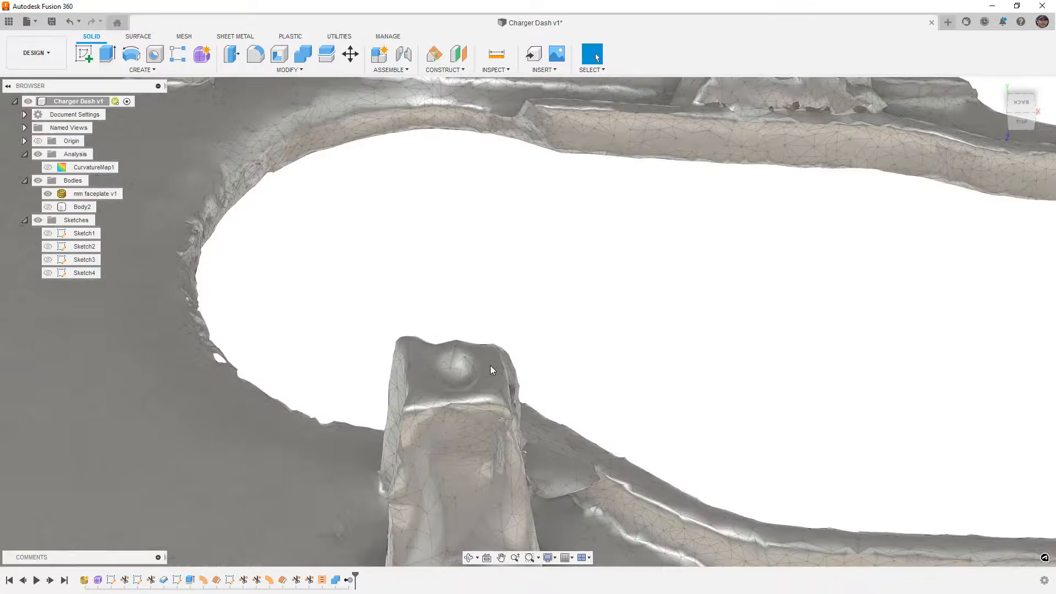
{"action": "left_click", "coordinate": [490, 365]}
{"action": "left_click", "coordinate": [505, 328]}
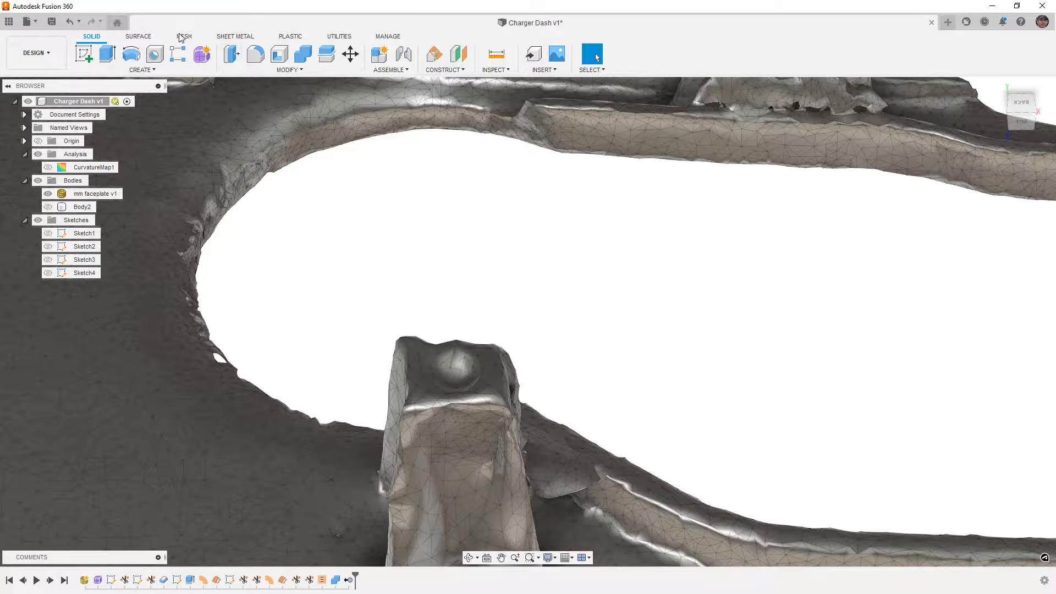
- Open the mm faceplate v1 mesh body for direct mesh editing
{"action": "left_click", "coordinate": [184, 38]}
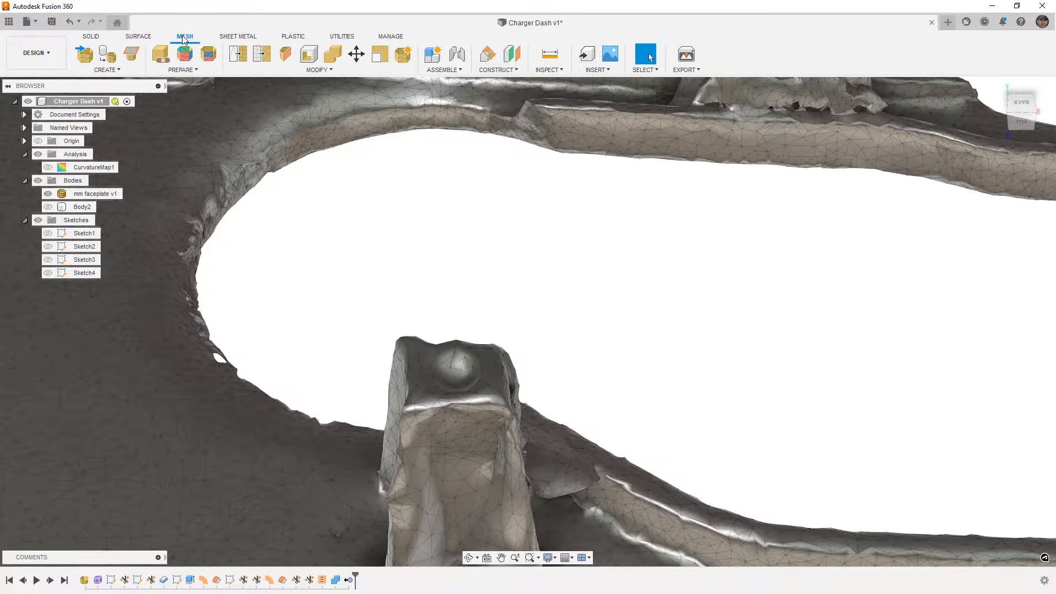
{"action": "left_click", "coordinate": [406, 57]}
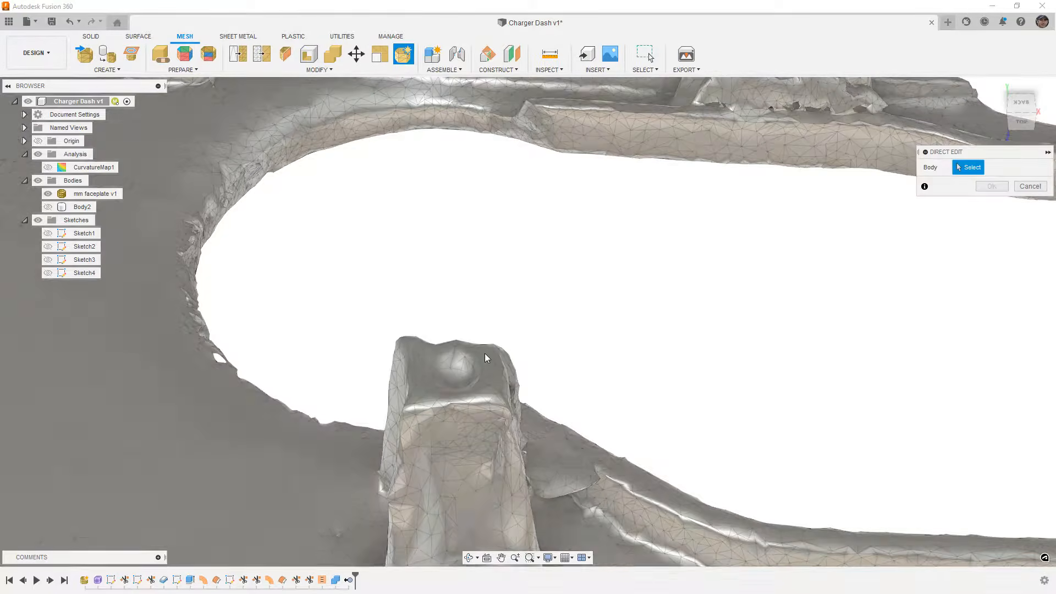
{"action": "left_click", "coordinate": [482, 339]}
{"action": "left_click", "coordinate": [992, 186]}
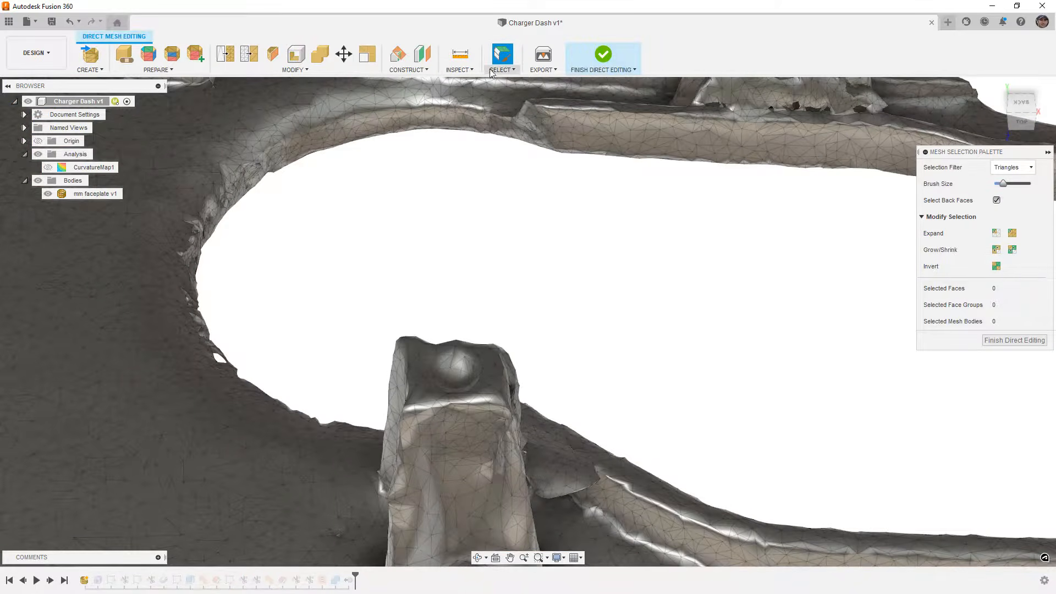
- Construct a plane through three mesh vertices, two on one lower boss's top face and one on the opposite boss, and finish direct editing
{"action": "left_click", "coordinate": [423, 72]}
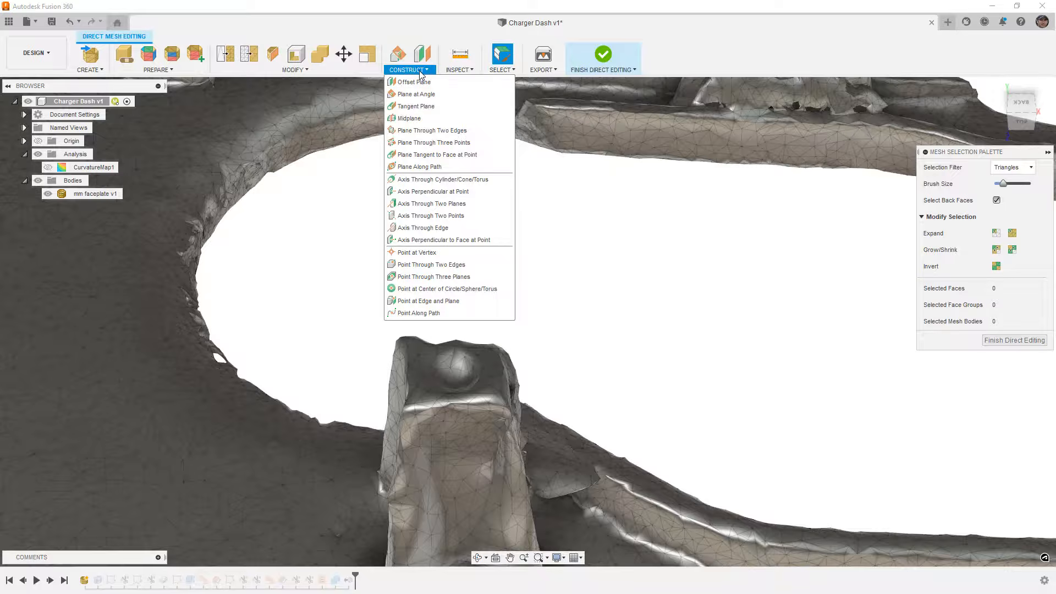
{"action": "left_click", "coordinate": [429, 142]}
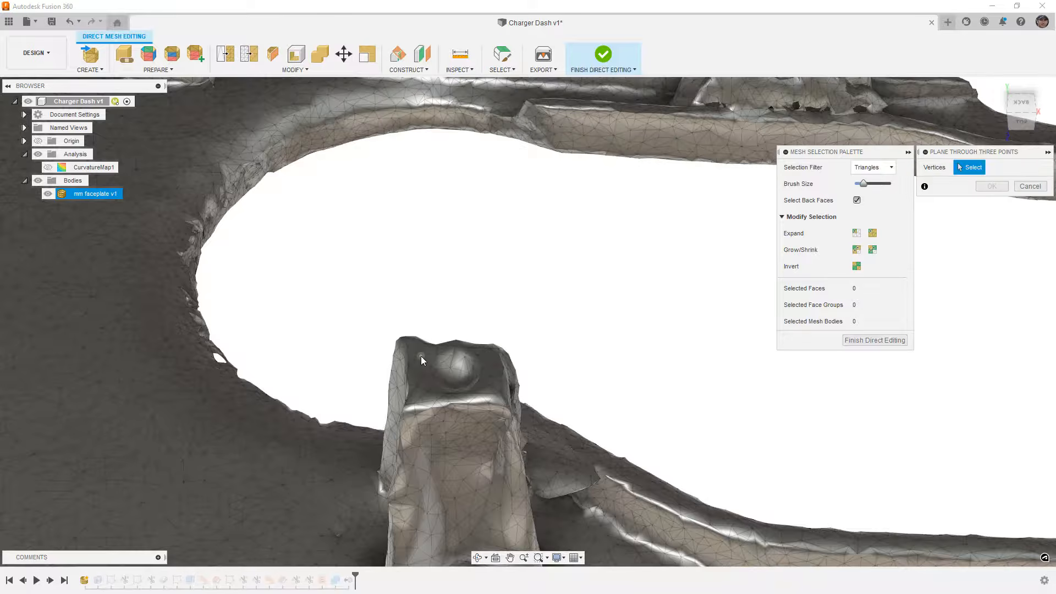
{"action": "left_click", "coordinate": [419, 355]}
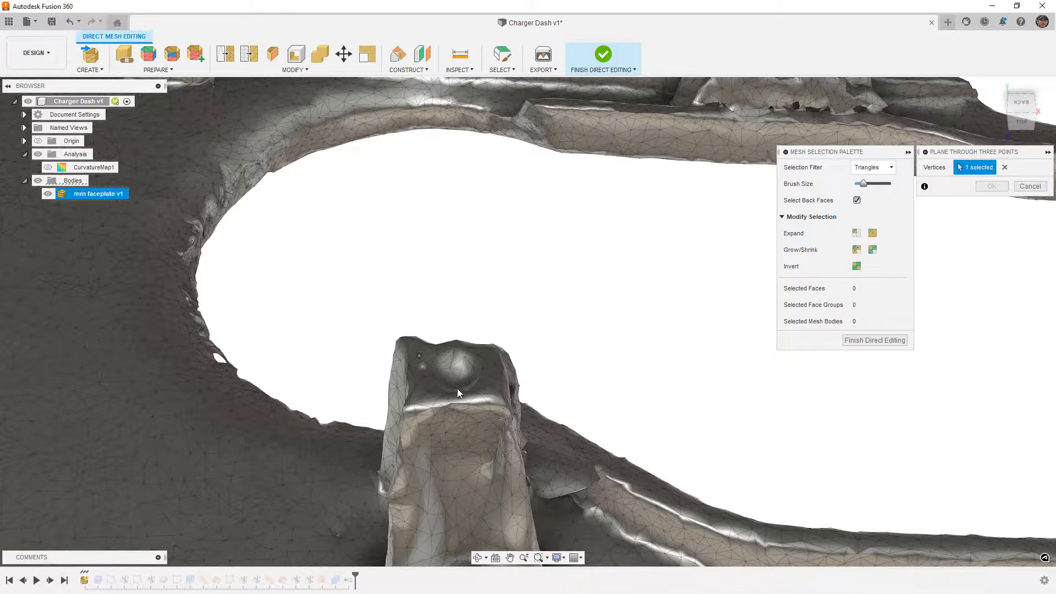
{"action": "left_click", "coordinate": [493, 386]}
{"action": "scroll", "coordinate": [605, 350], "scroll_direction": "down", "scroll_amount": 3}
{"action": "middle_click_drag", "start_coordinate": [702, 332], "coordinate": [451, 323]}
{"action": "scroll", "coordinate": [505, 295], "scroll_direction": "down", "scroll_amount": 4}
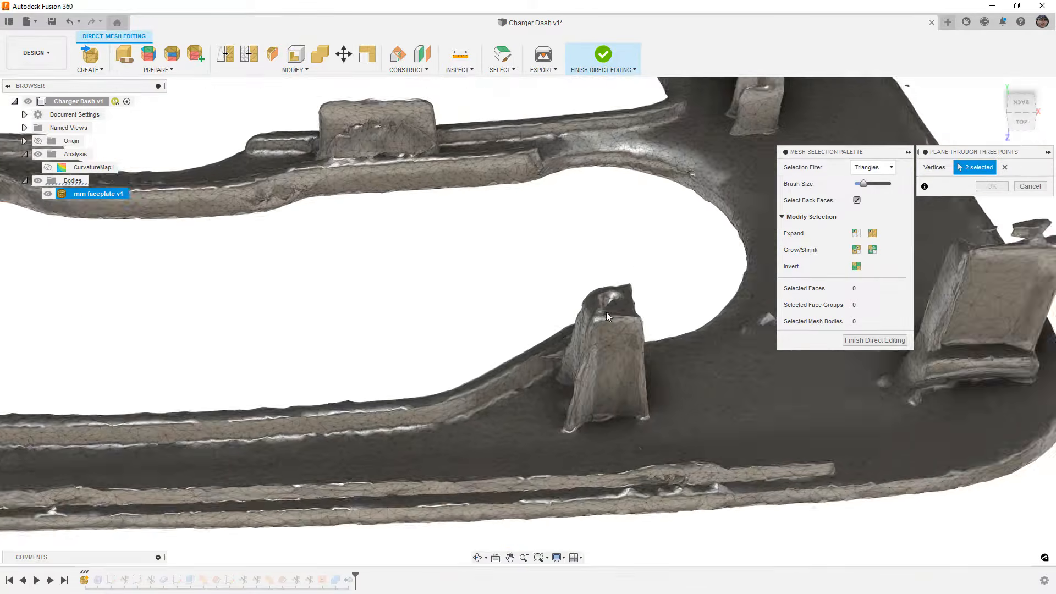
{"action": "scroll", "coordinate": [644, 312], "scroll_direction": "up", "scroll_amount": 6}
{"action": "left_click", "coordinate": [625, 309]}
{"action": "scroll", "coordinate": [624, 308], "scroll_direction": "down", "scroll_amount": 3}
{"action": "scroll", "coordinate": [623, 307], "scroll_direction": "down", "scroll_amount": 6}
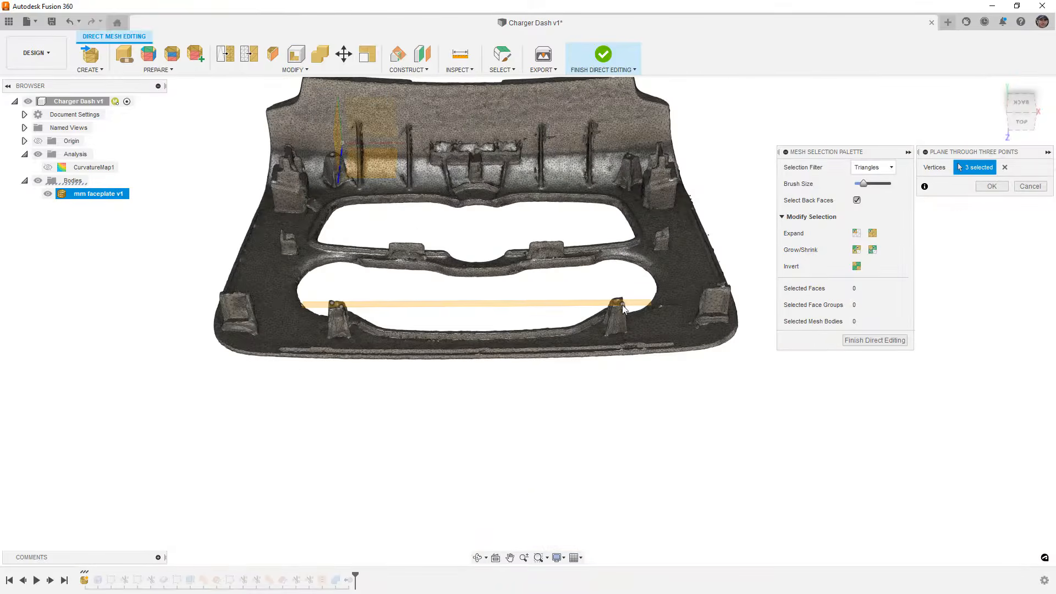
{"action": "left_click", "coordinate": [990, 187]}
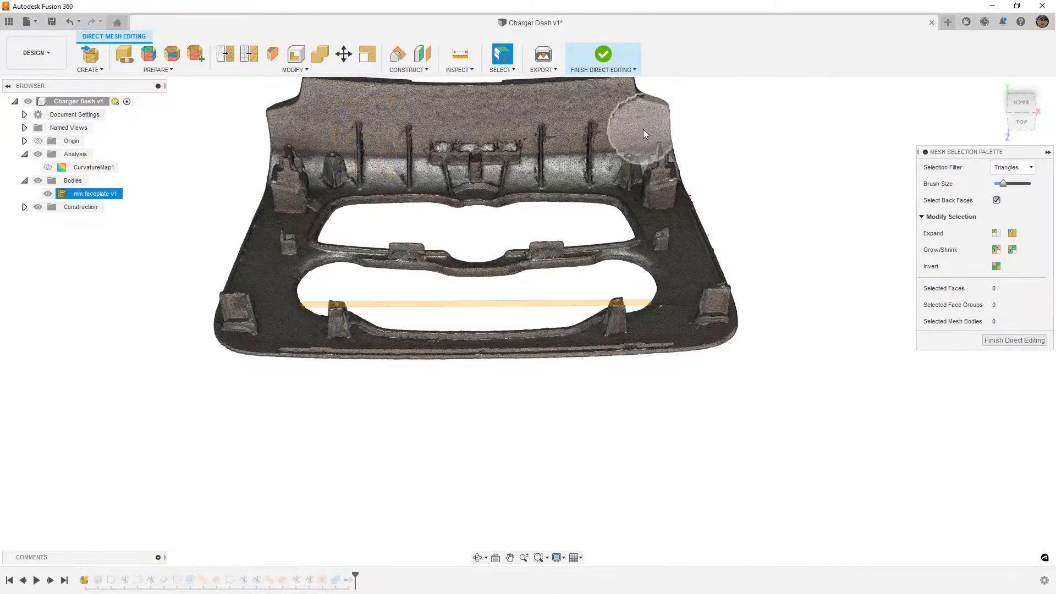
{"action": "left_click", "coordinate": [606, 56]}
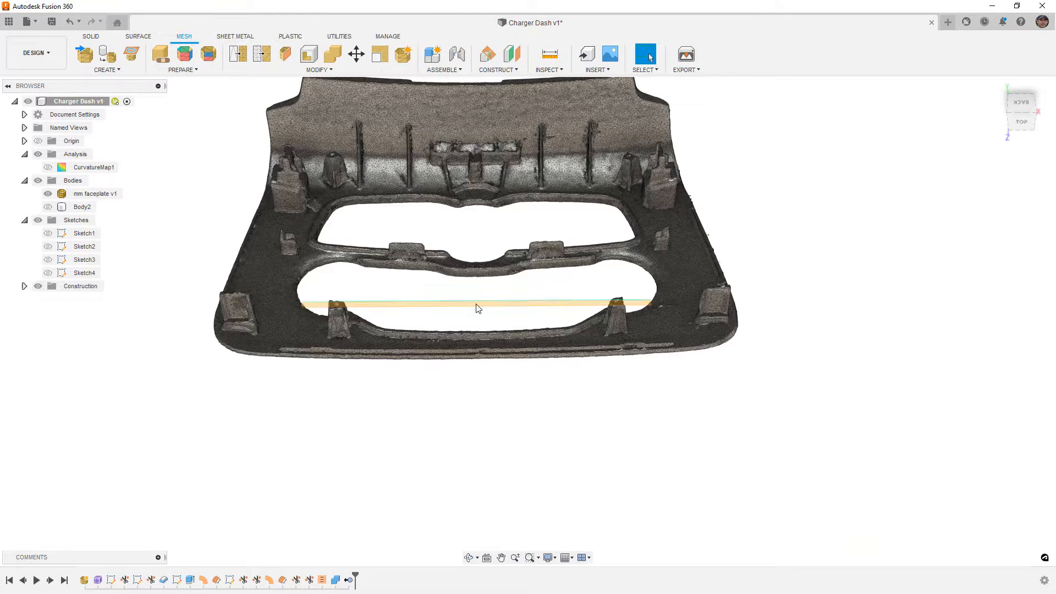
- Create a sketch on the new construction plane across the lower boss tops
{"action": "left_click", "coordinate": [24, 286]}
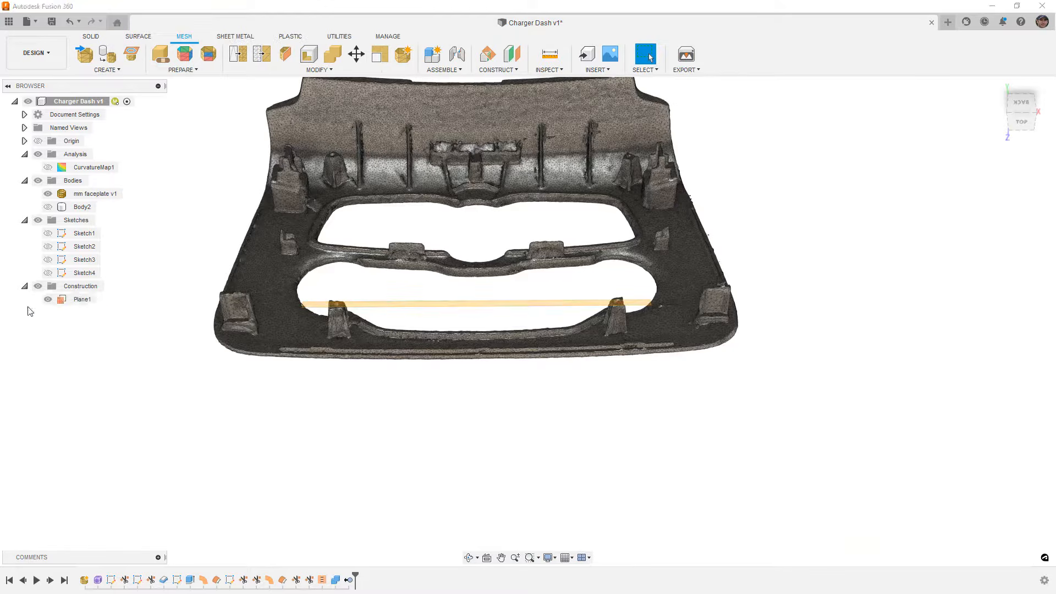
{"action": "left_click", "coordinate": [81, 300]}
{"action": "right_click", "coordinate": [80, 301]}
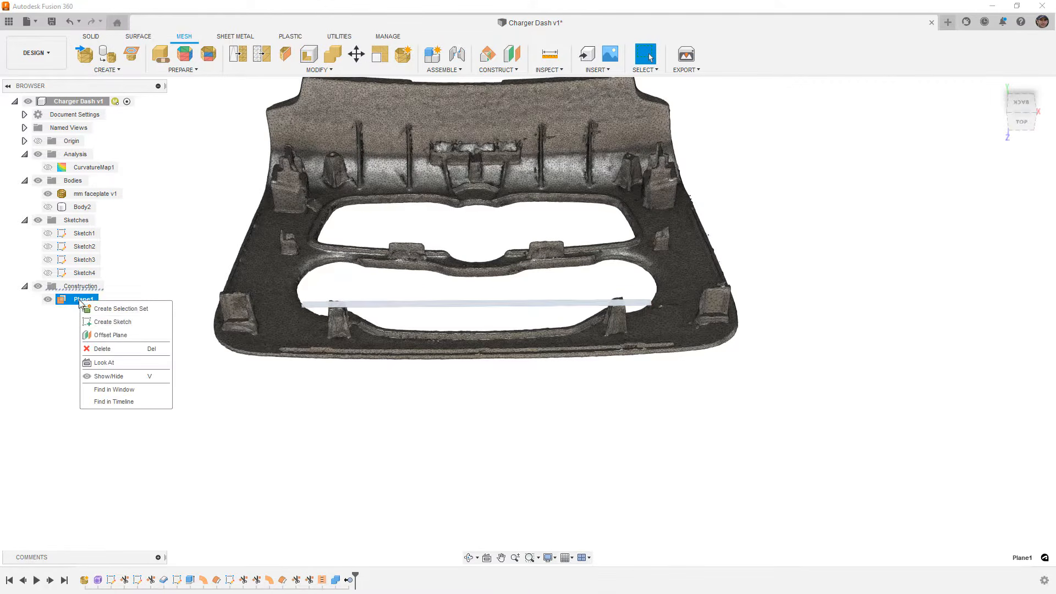
{"action": "left_click", "coordinate": [113, 322]}
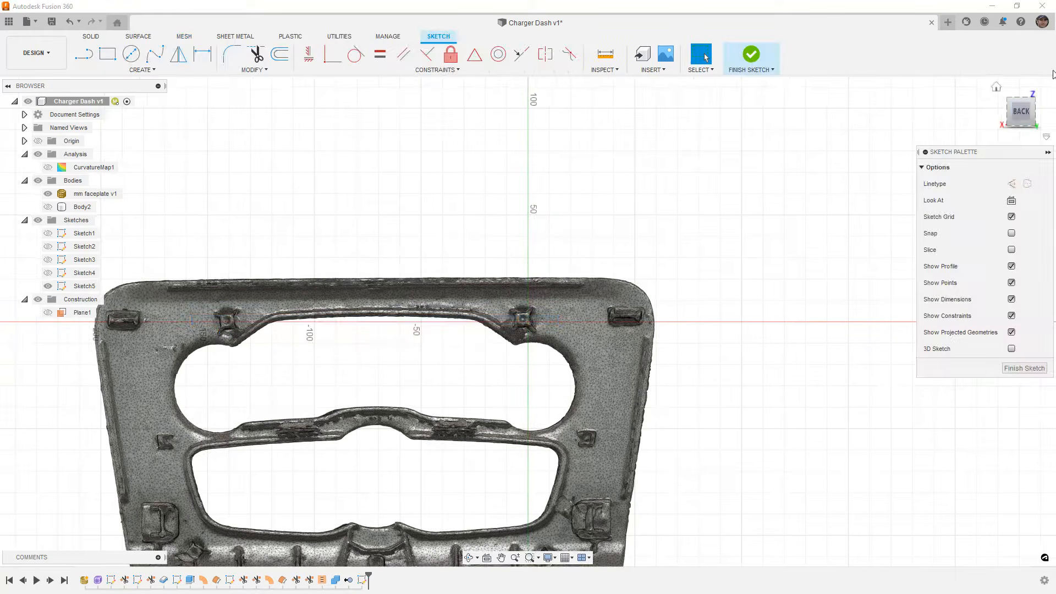
- Sketch a centre-diameter circle around the screw hole on the top of the boss near the sketch's vertical axis
{"action": "middle_click_drag", "start_coordinate": [462, 171], "coordinate": [546, 102]}
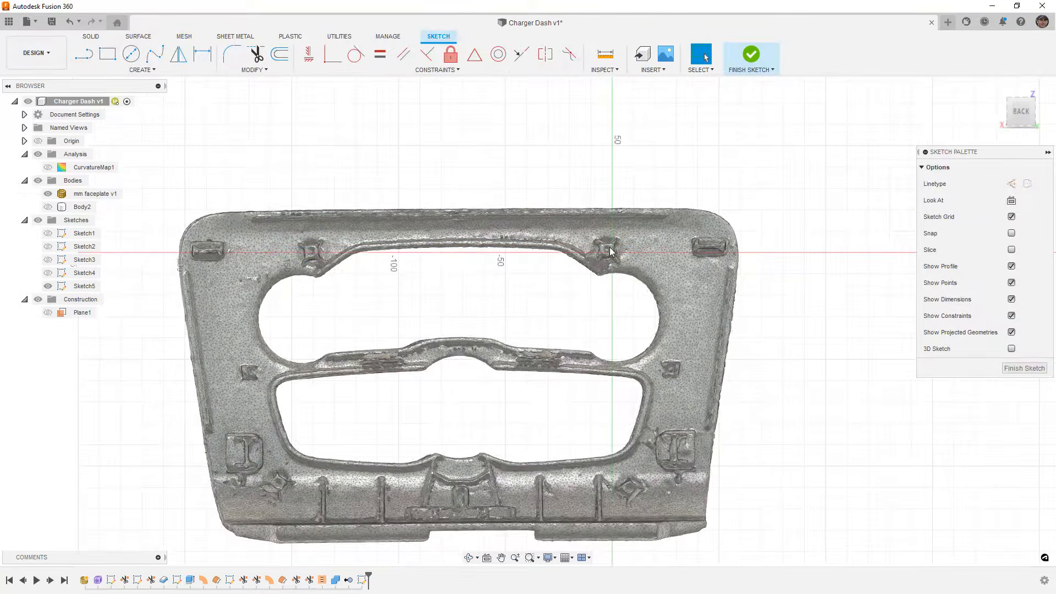
{"action": "scroll", "coordinate": [606, 256], "scroll_direction": "up", "scroll_amount": 3}
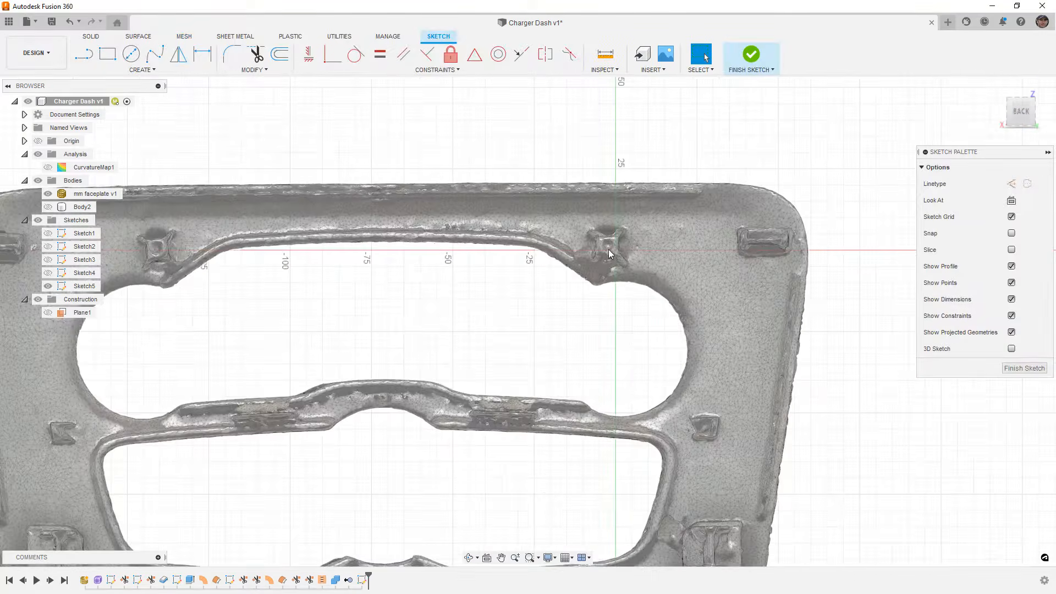
{"action": "scroll", "coordinate": [608, 252], "scroll_direction": "down", "scroll_amount": 3}
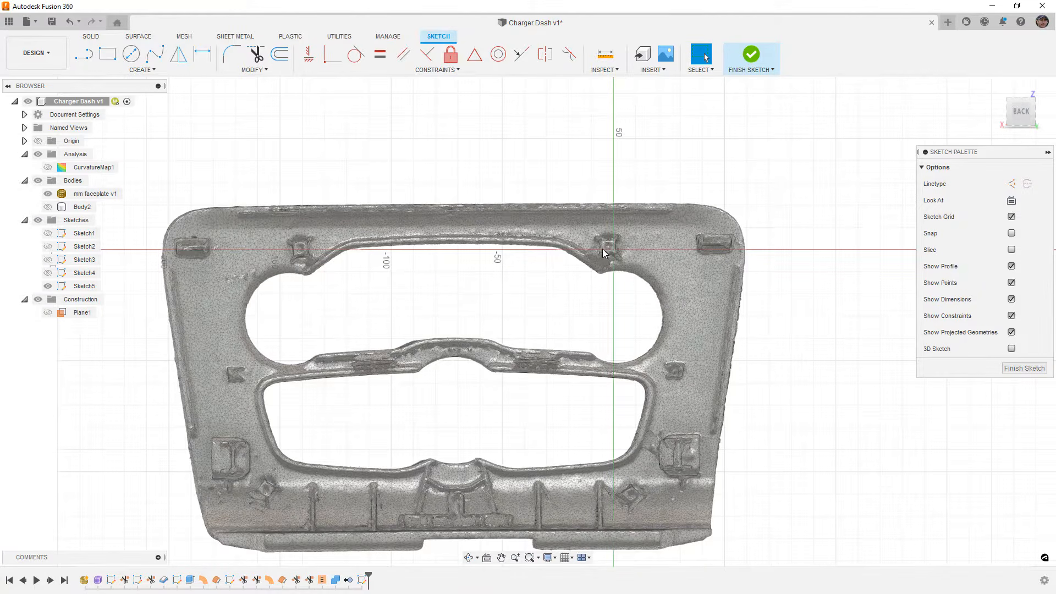
{"action": "scroll", "coordinate": [602, 248], "scroll_direction": "up", "scroll_amount": 8}
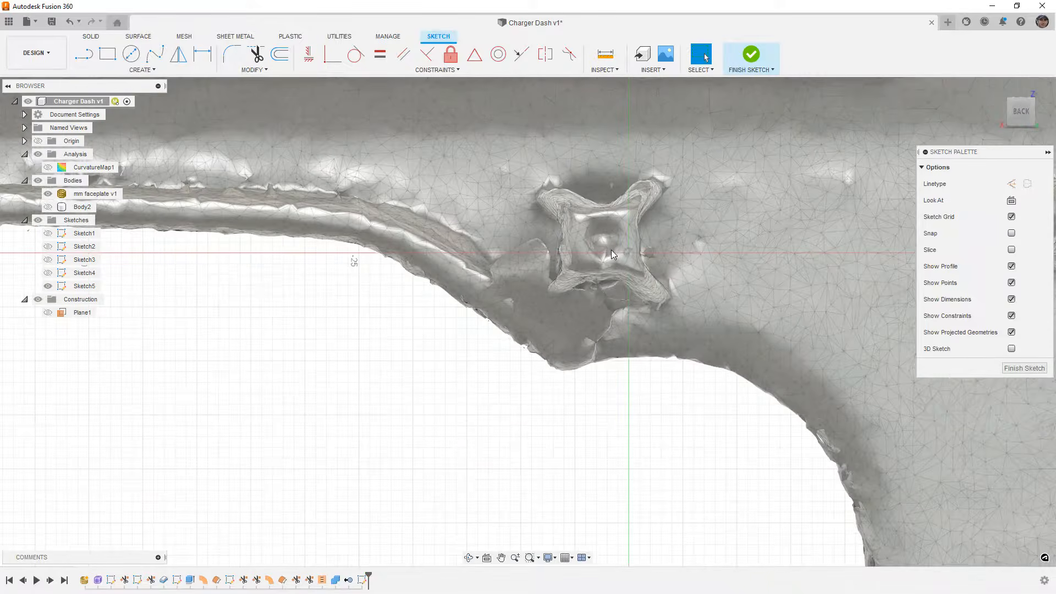
{"action": "key", "text": "c"}
{"action": "scroll", "coordinate": [611, 253], "scroll_direction": "up", "scroll_amount": 5}
{"action": "left_click", "coordinate": [603, 241]}
{"action": "left_click", "coordinate": [608, 266]}
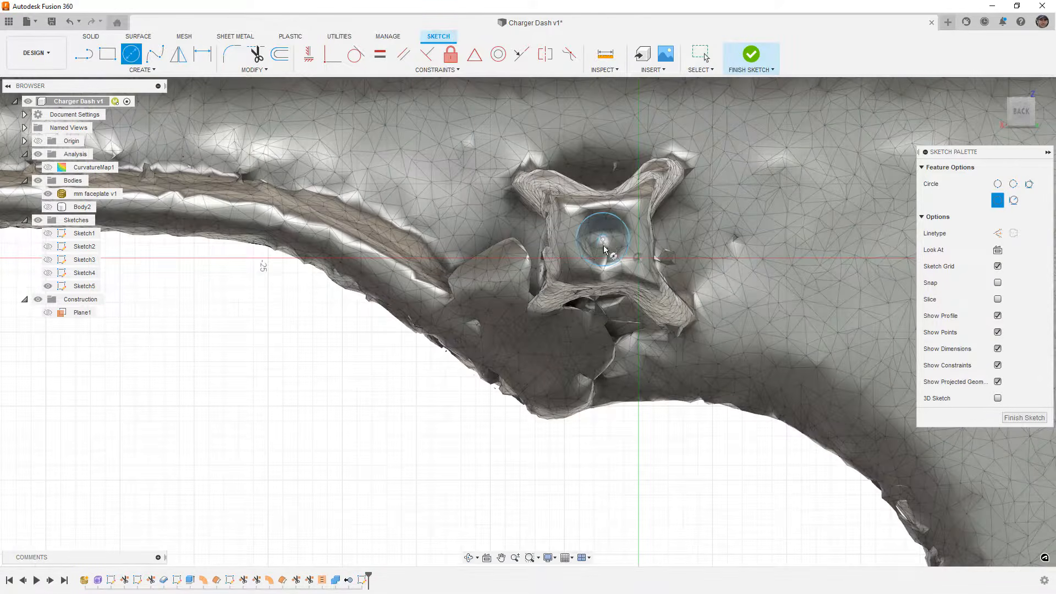
- Sketch a centre rectangle about the circle's centre, matching the boss's square top outline, and finish the sketch
{"action": "key", "text": "r"}
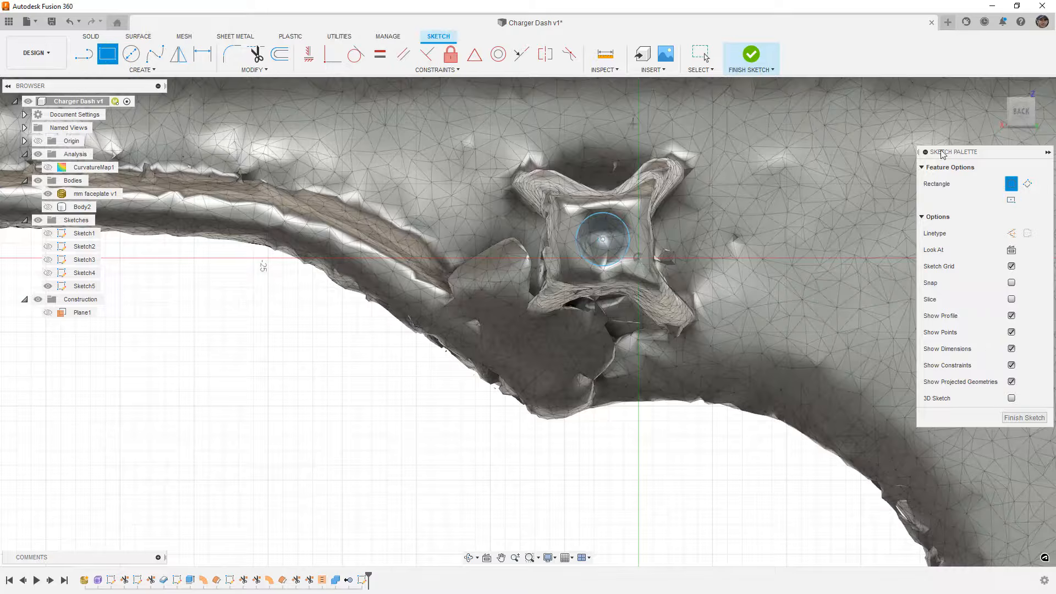
{"action": "left_click", "coordinate": [1010, 200]}
{"action": "left_click", "coordinate": [602, 239]}
{"action": "left_click", "coordinate": [649, 281]}
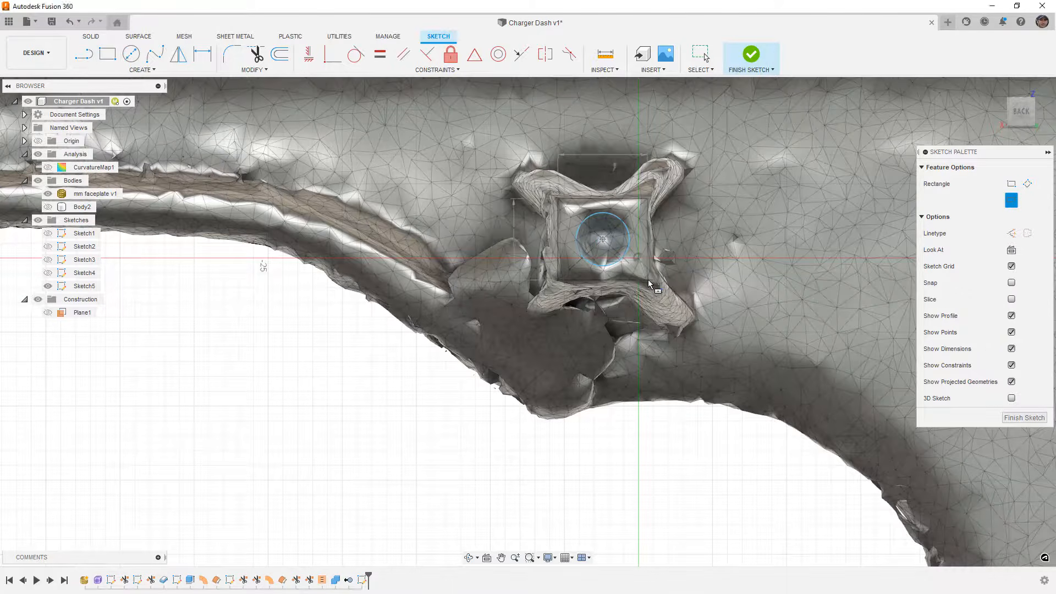
{"action": "left_click", "coordinate": [762, 52]}
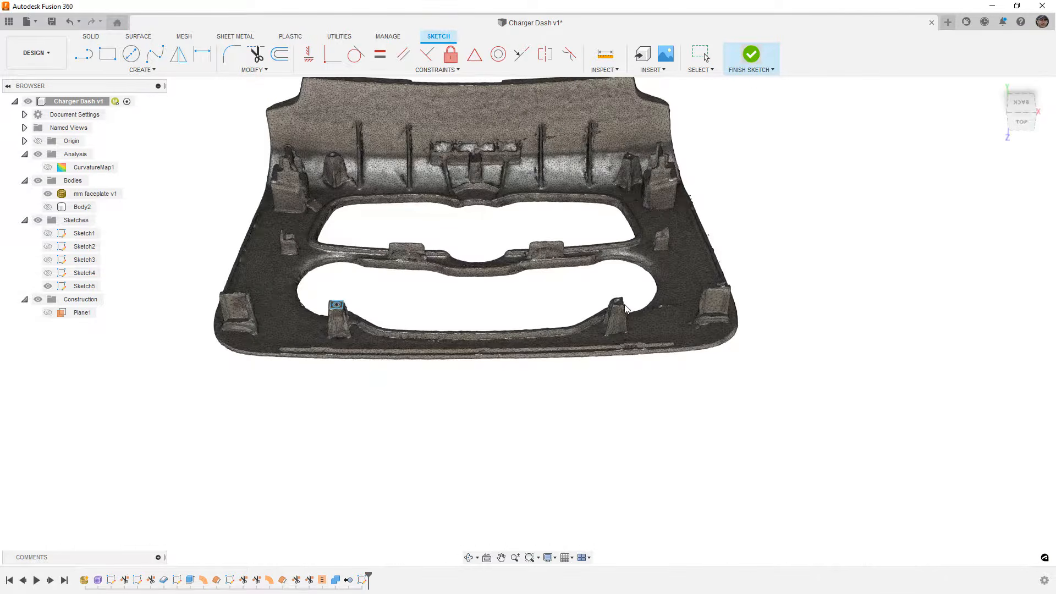
- Hide the mm faceplate v1 scan mesh and show solid Body2
{"action": "left_click", "coordinate": [48, 194]}
{"action": "left_click", "coordinate": [48, 207]}
{"action": "scroll", "coordinate": [200, 296], "scroll_direction": "up", "scroll_amount": 3}
- Extrude the profile between rectangle and circle to the faceplate's inner face, with a taper angle of 3 and the Join operation
{"action": "left_click", "coordinate": [91, 36]}
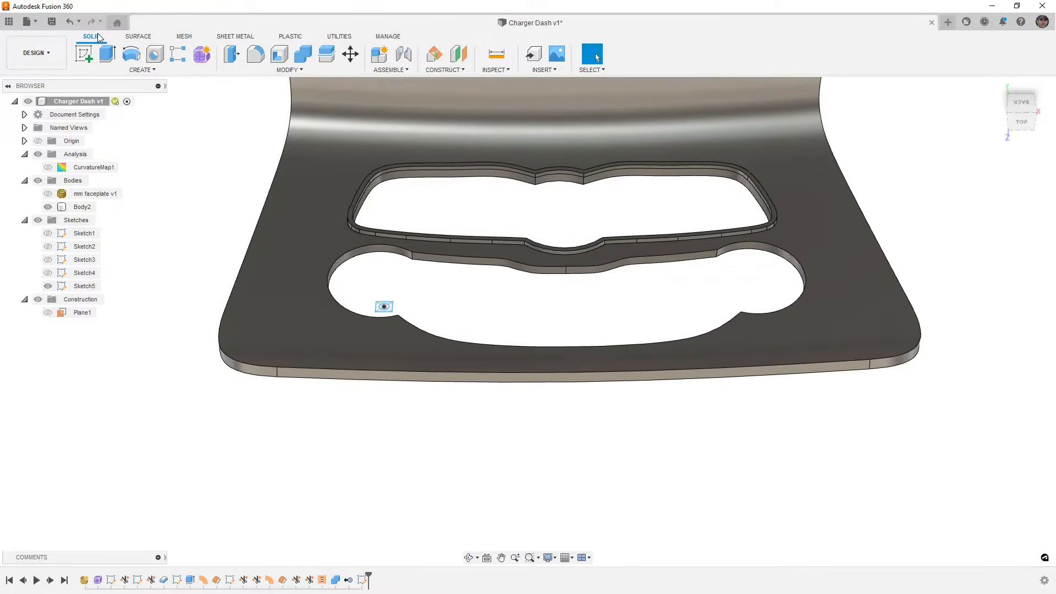
{"action": "left_click", "coordinate": [108, 54]}
{"action": "scroll", "coordinate": [362, 302], "scroll_direction": "up", "scroll_amount": 5}
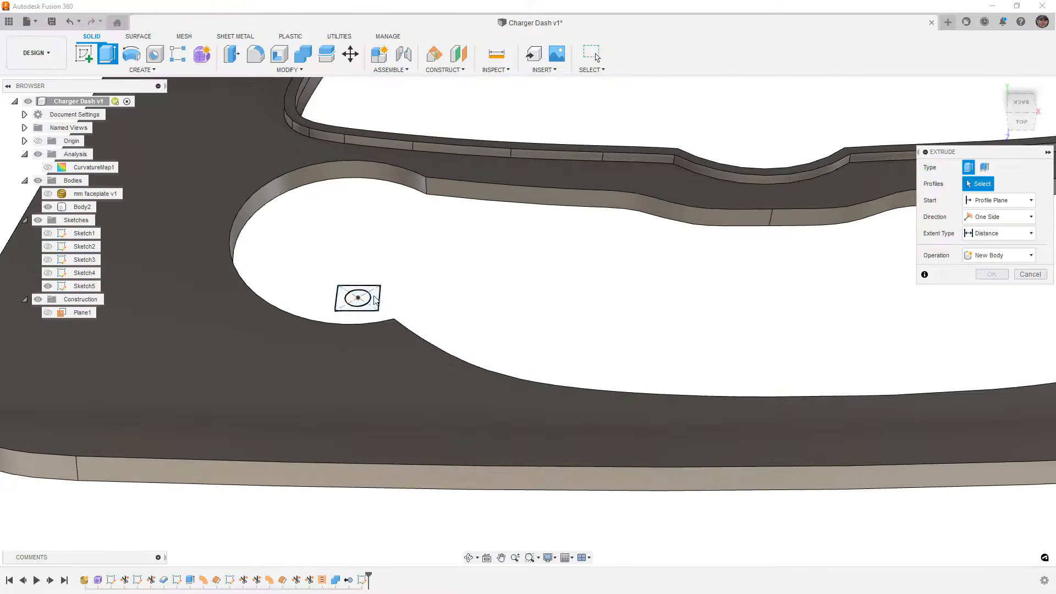
{"action": "left_click", "coordinate": [375, 297]}
{"action": "left_click", "coordinate": [1019, 233]}
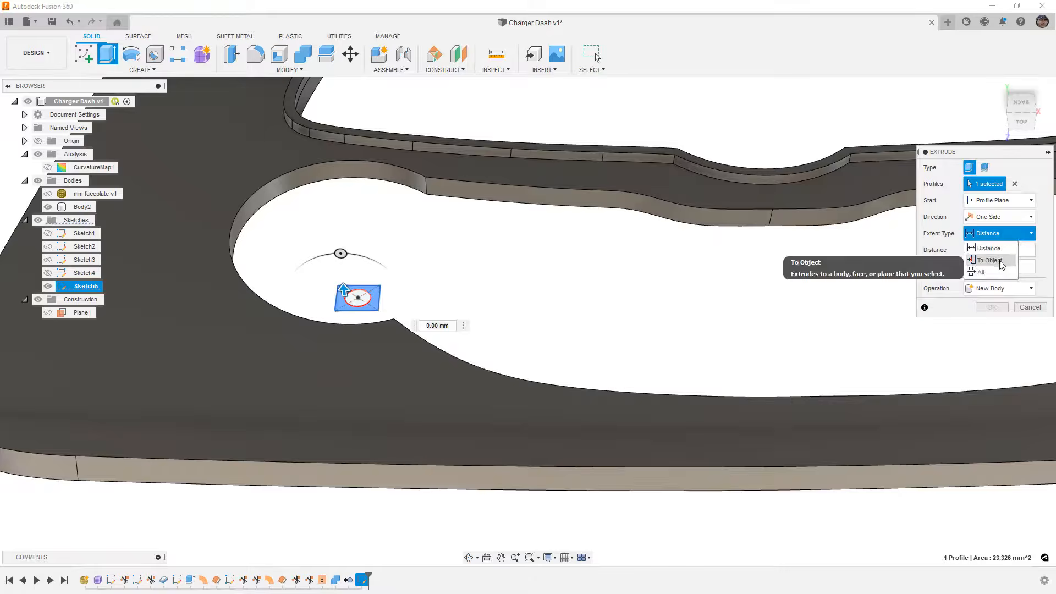
{"action": "left_click", "coordinate": [1006, 258]}
{"action": "left_click", "coordinate": [411, 417]}
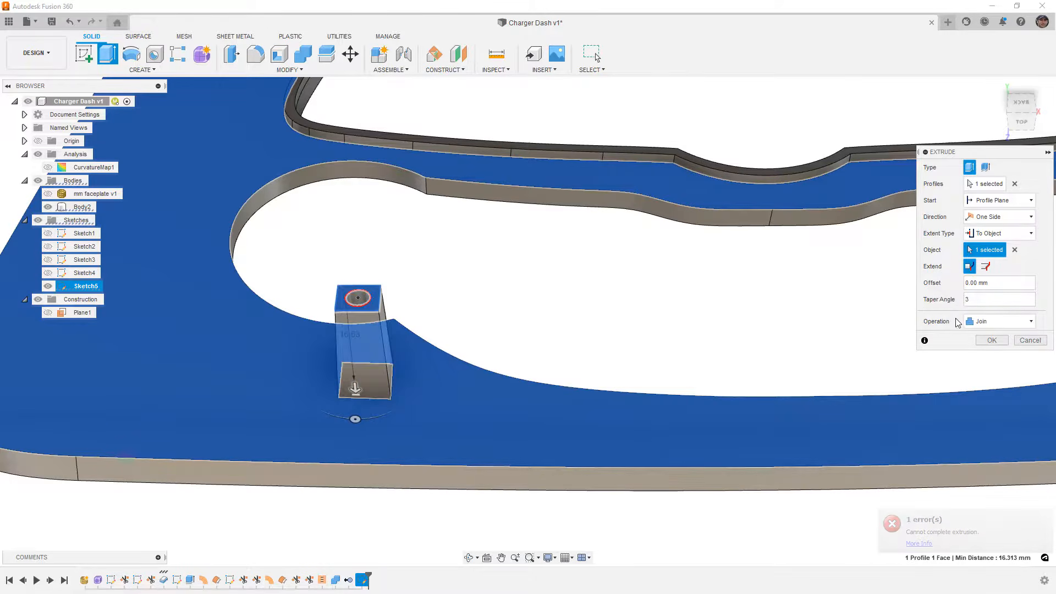
{"action": "middle_click_drag", "start_coordinate": [662, 380], "coordinate": [650, 382], "text": "shift"}
{"action": "left_click", "coordinate": [991, 341]}
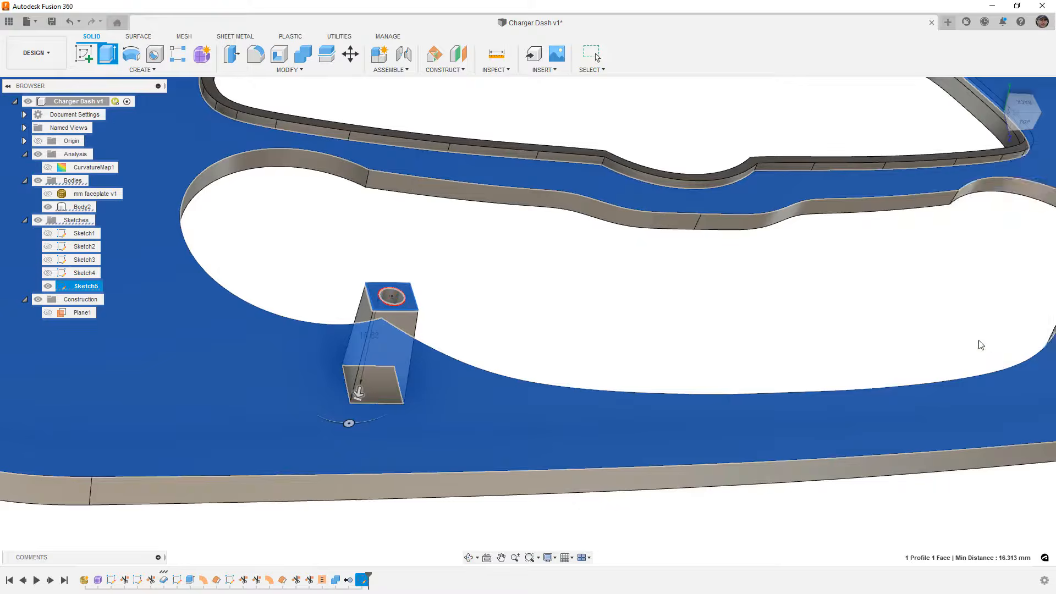
- Examine the new boss on Body2 and compare it with the scan mesh shown over the solid
{"action": "middle_click_drag", "start_coordinate": [454, 360], "coordinate": [515, 421], "text": "shift"}
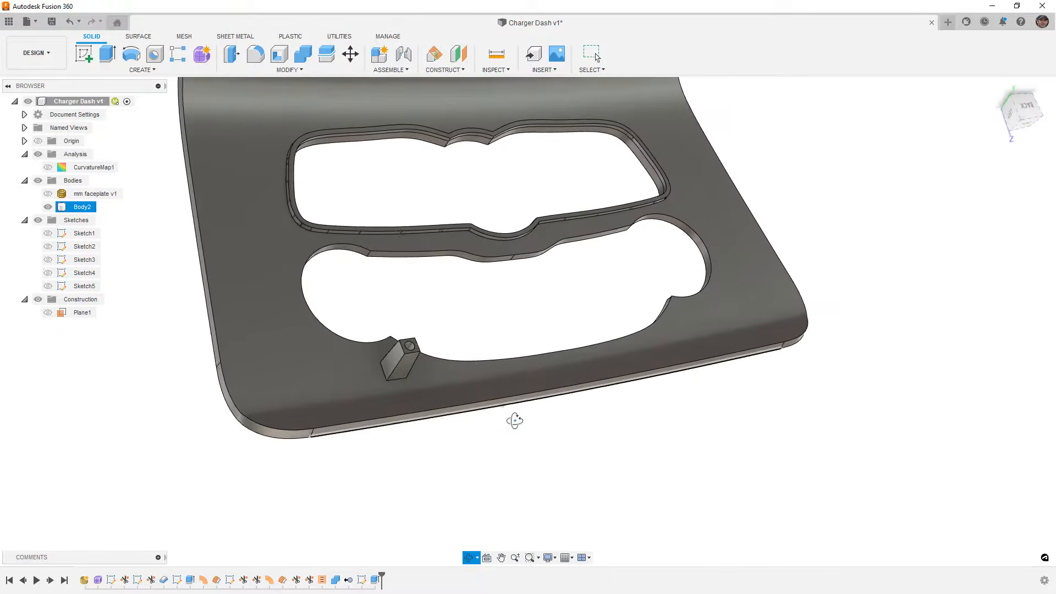
{"action": "key", "text": "Escape"}
{"action": "left_click", "coordinate": [375, 579]}
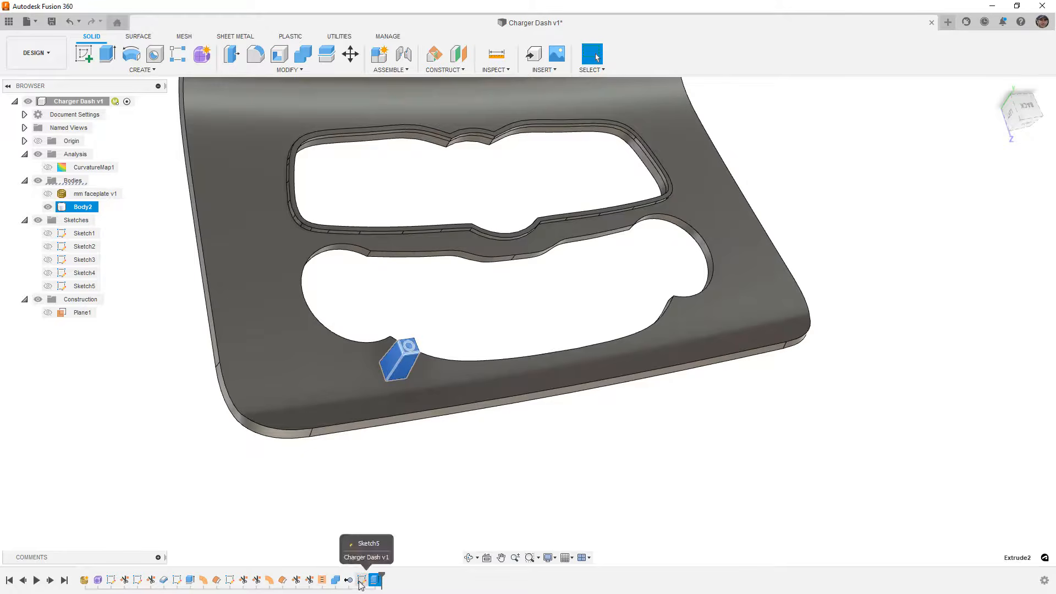
{"action": "left_click", "coordinate": [446, 480]}
{"action": "middle_click_drag", "start_coordinate": [446, 480], "coordinate": [493, 462], "text": "shift"}
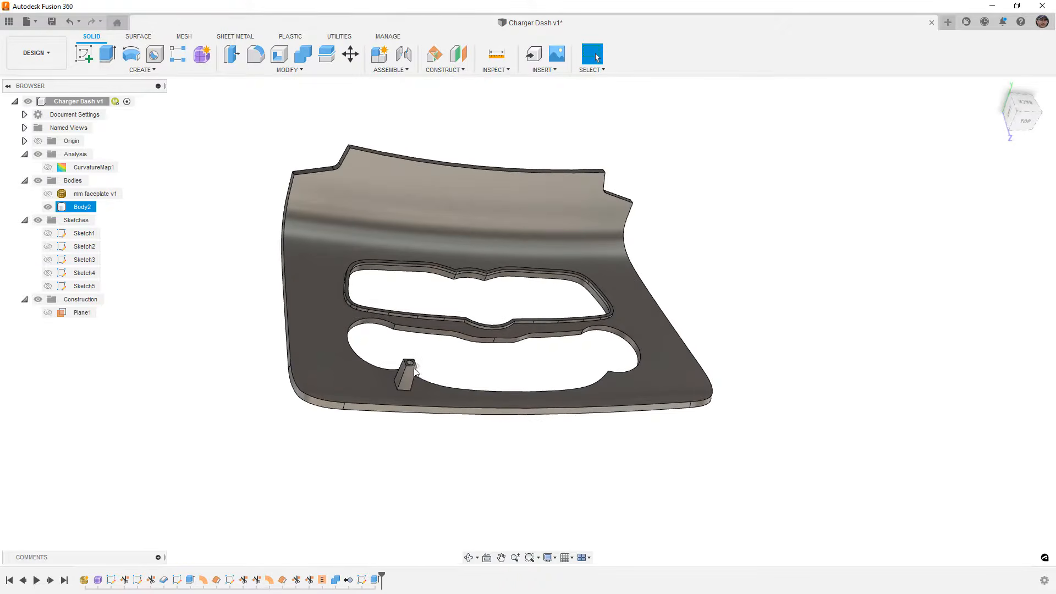
{"action": "left_click", "coordinate": [48, 194]}
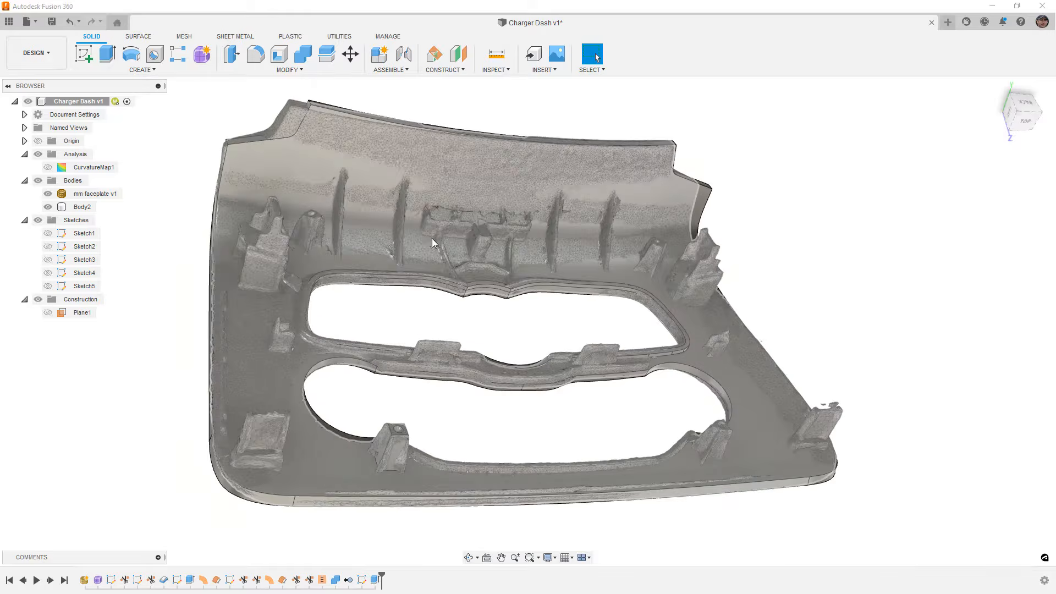
{"action": "scroll", "coordinate": [431, 239], "scroll_direction": "up", "scroll_amount": 2}
{"action": "left_click", "coordinate": [175, 69]}
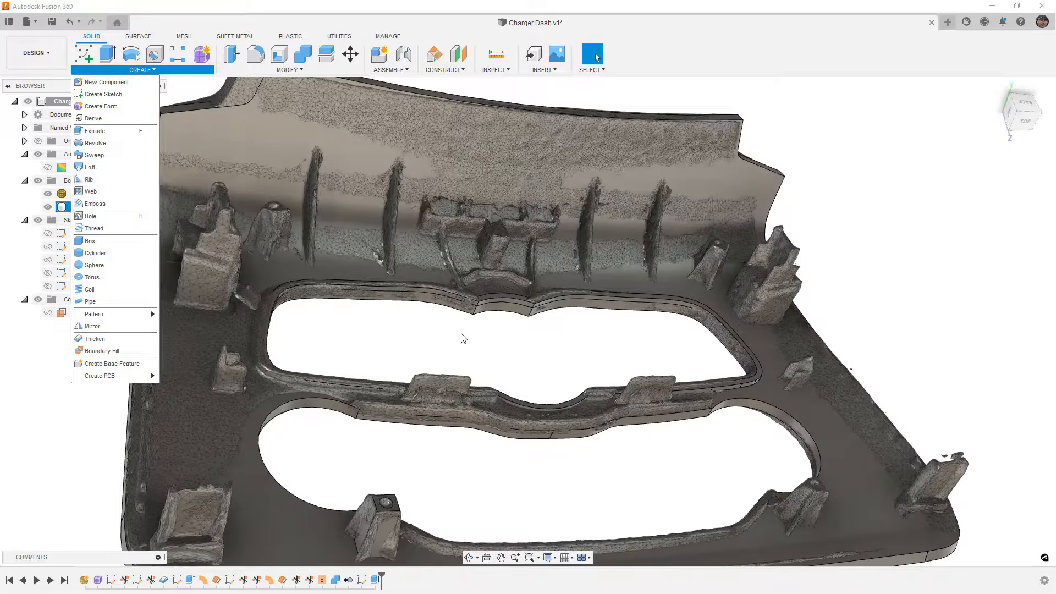
{"action": "left_click", "coordinate": [401, 230]}
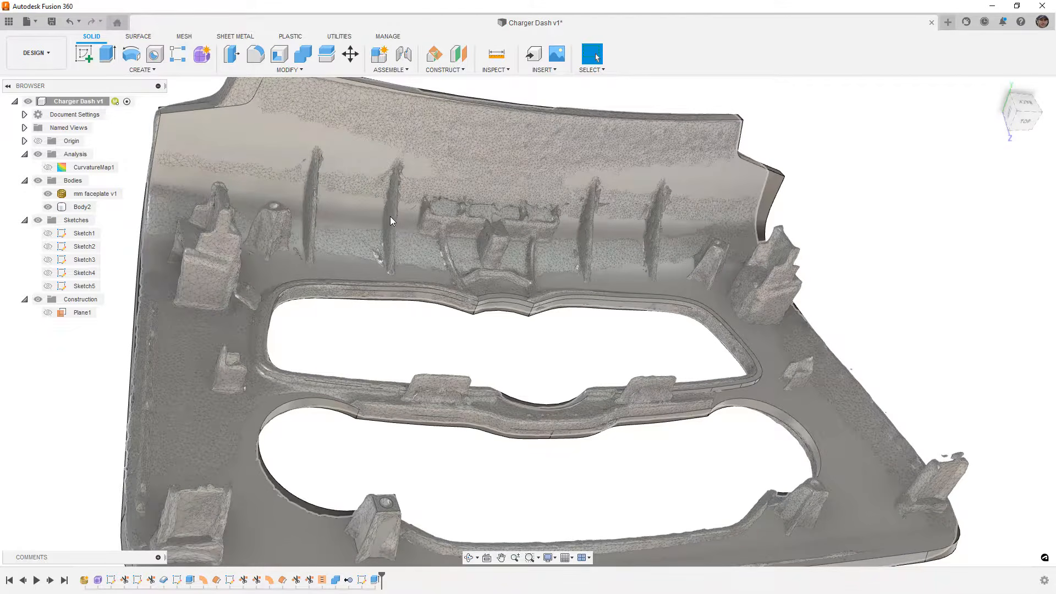
{"action": "scroll", "coordinate": [413, 220], "scroll_direction": "down", "scroll_amount": 5}
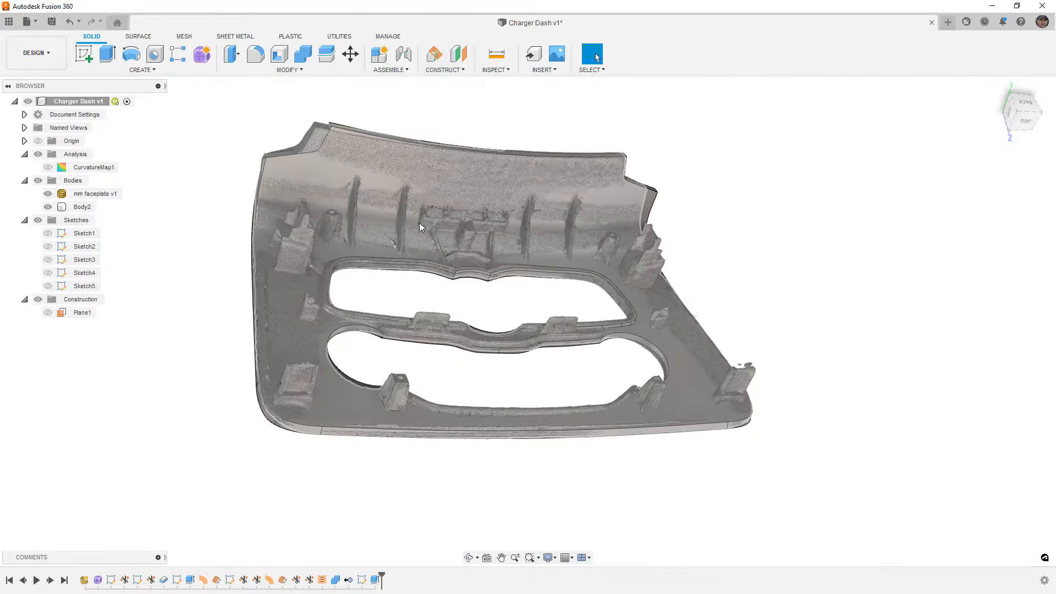
{"action": "middle_click_drag", "start_coordinate": [418, 226], "coordinate": [413, 266], "text": "shift"}
{"action": "key", "text": "Escape"}
{"action": "left_click", "coordinate": [48, 193]}
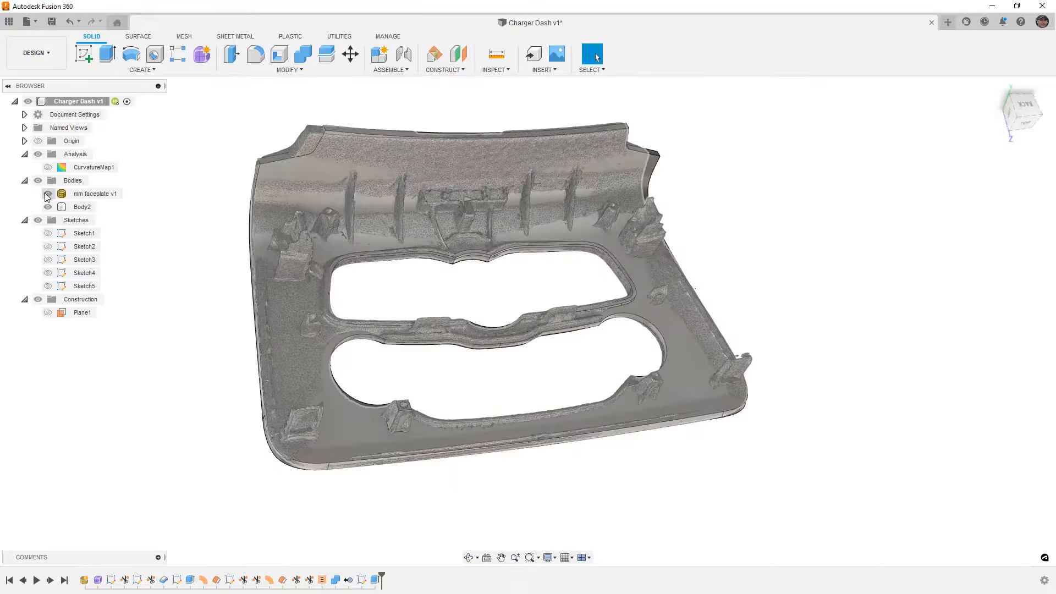
- Save the Charger Dash design as a new version
{"action": "left_click", "coordinate": [52, 22]}
{"action": "key", "text": "Return"}
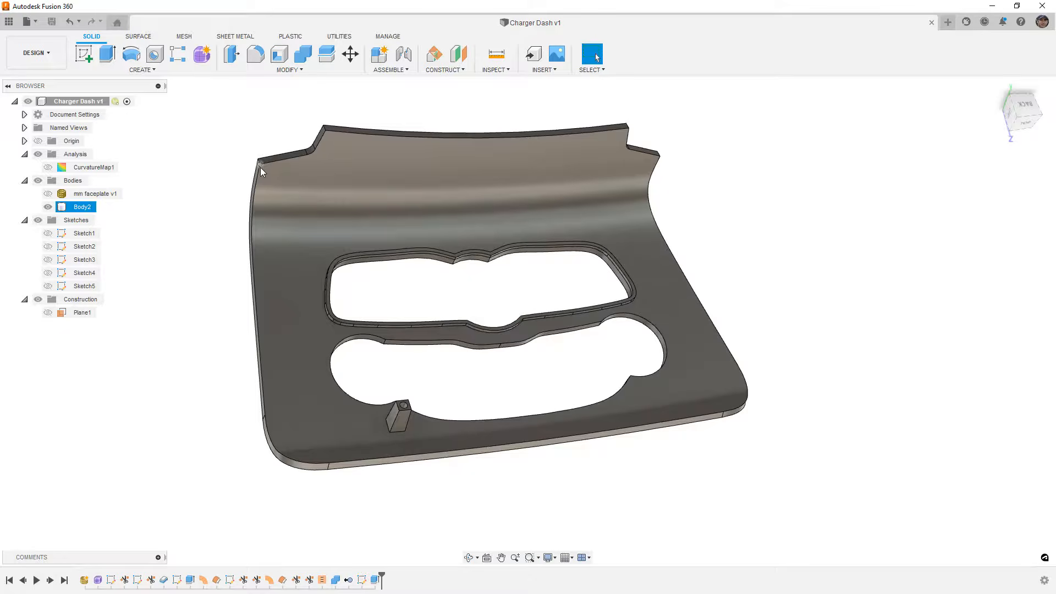
{"action": "left_click", "coordinate": [231, 186]}
{"action": "middle_click_drag", "start_coordinate": [231, 185], "coordinate": [237, 185], "text": "shift"}
- Hide solid Body2 and show the mm faceplate v1 scan mesh, viewed from its front side
{"action": "left_click", "coordinate": [77, 211]}
{"action": "left_click", "coordinate": [48, 207]}
{"action": "left_click", "coordinate": [48, 194]}
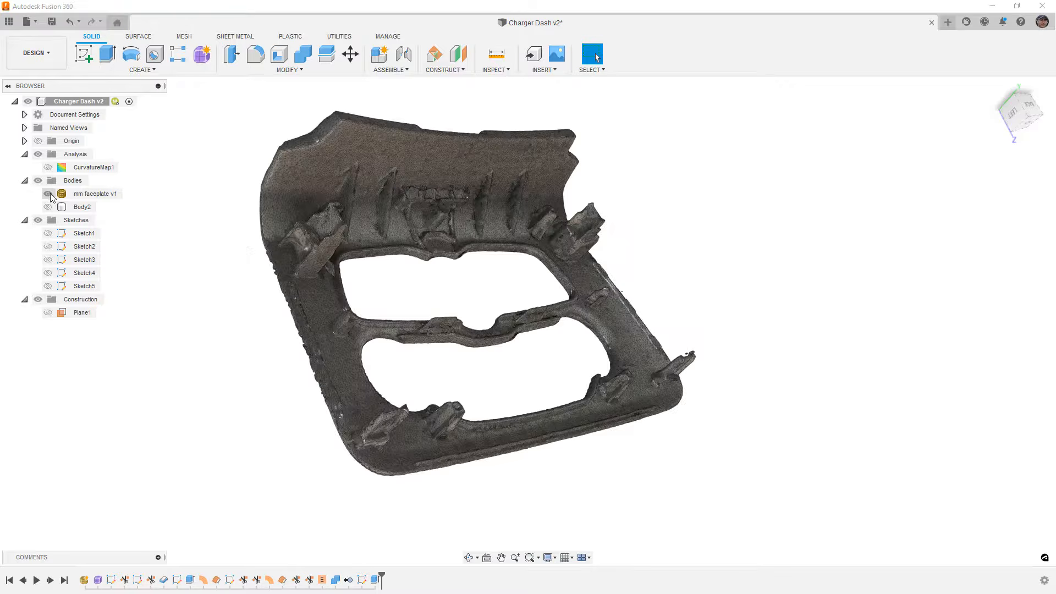
{"action": "middle_click_drag", "start_coordinate": [245, 240], "coordinate": [365, 224], "text": "shift"}
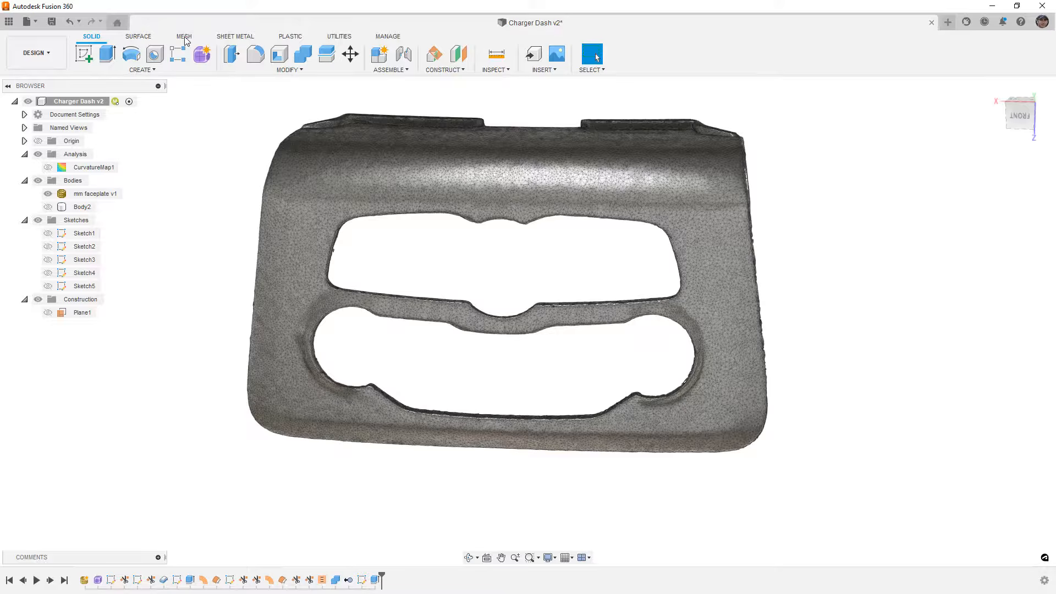
- Create a mesh section sketch of the mm faceplate v1 body on the default vertical plane through its middle
{"action": "left_click", "coordinate": [185, 37]}
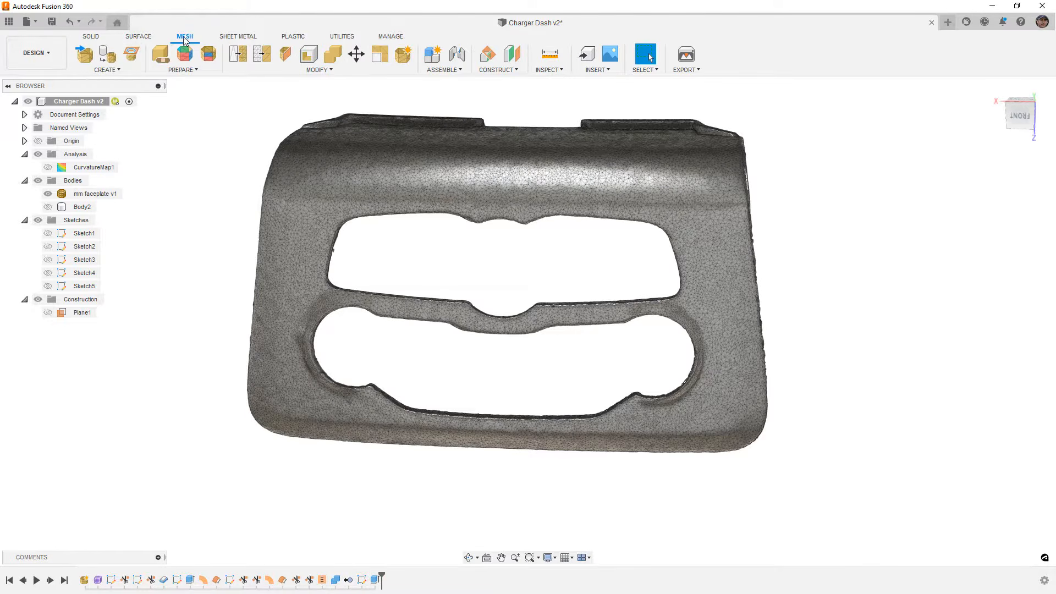
{"action": "left_click", "coordinate": [132, 55]}
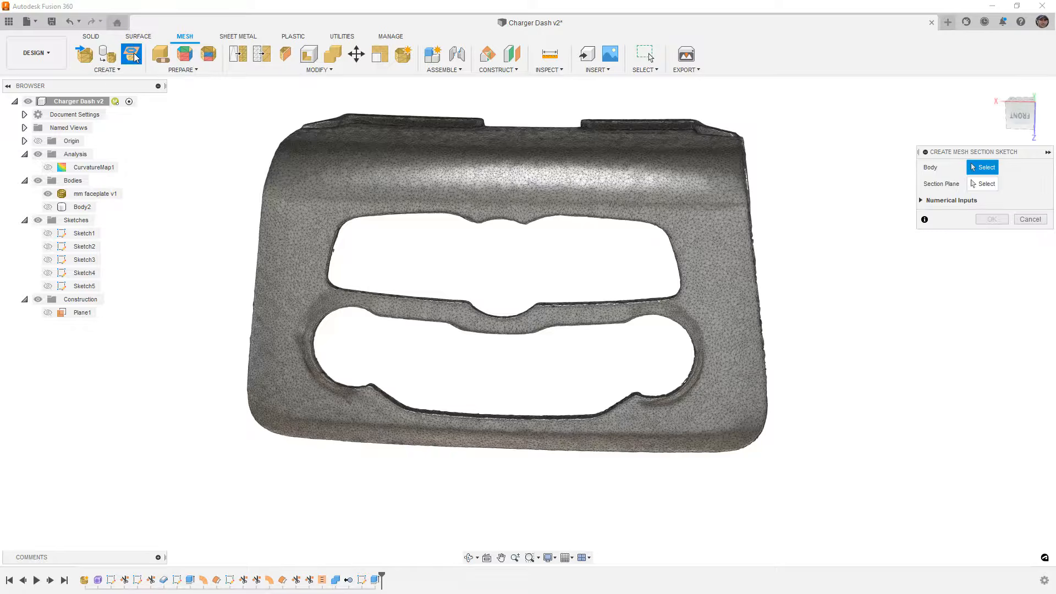
{"action": "left_click", "coordinate": [470, 157]}
{"action": "middle_click_drag", "start_coordinate": [542, 242], "coordinate": [603, 231], "text": "shift"}
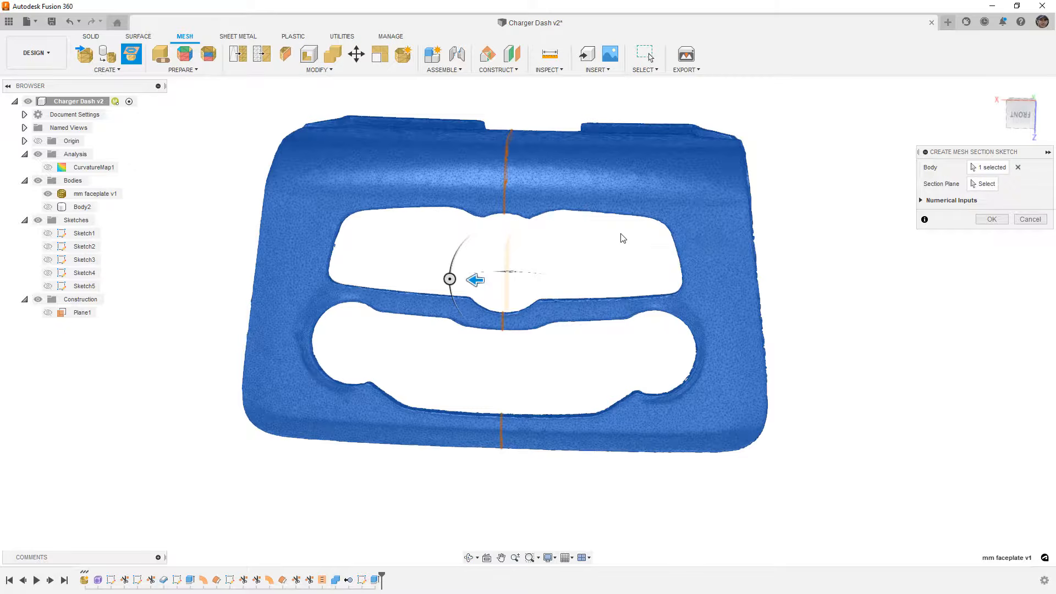
{"action": "middle_click_drag", "start_coordinate": [610, 235], "coordinate": [583, 237], "text": "shift"}
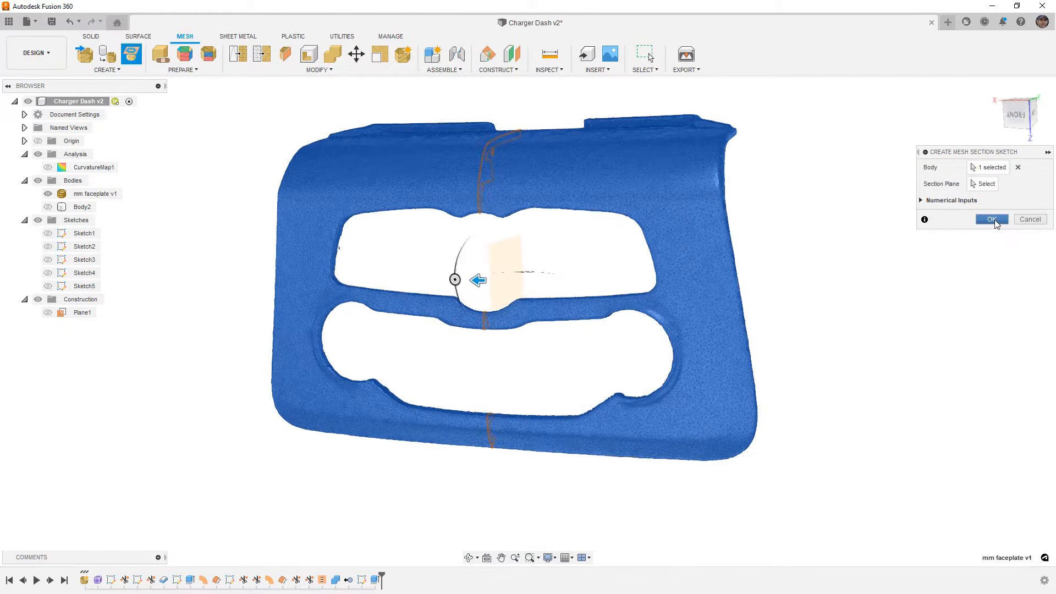
{"action": "left_click", "coordinate": [992, 219]}
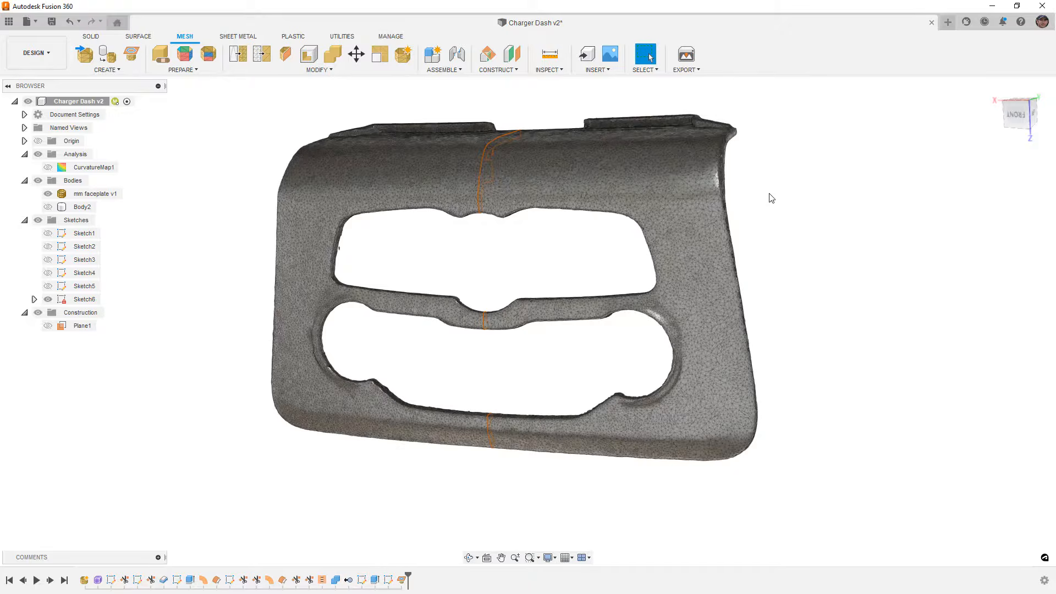
- Create a second mesh section sketch of the faceplate mesh on the horizontal origin plane, offset down across the upper bend
{"action": "left_click", "coordinate": [131, 53]}
{"action": "left_click", "coordinate": [580, 160]}
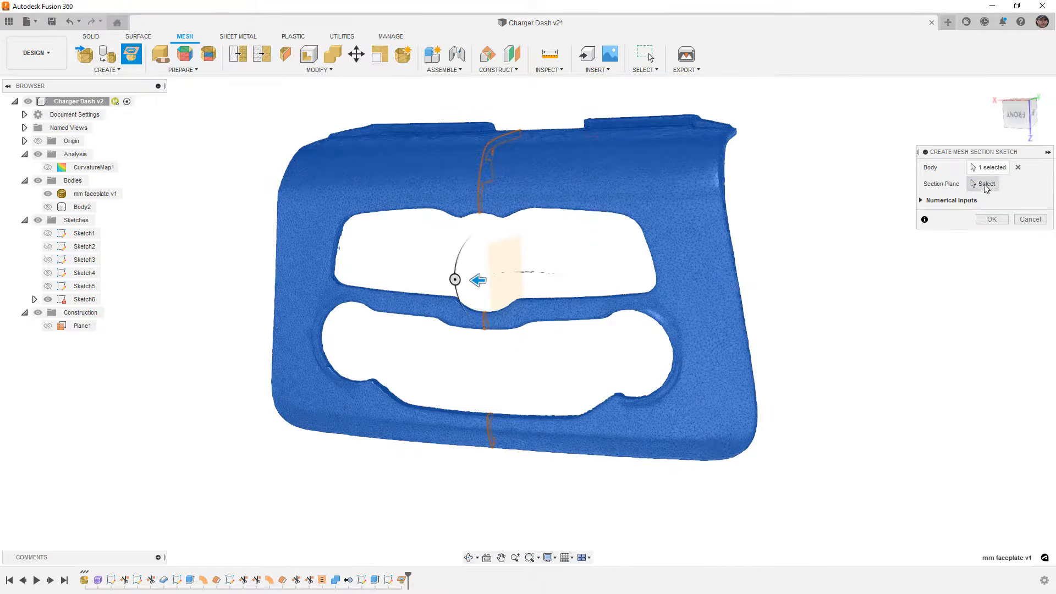
{"action": "middle_click_drag", "start_coordinate": [583, 165], "coordinate": [571, 272], "text": "shift"}
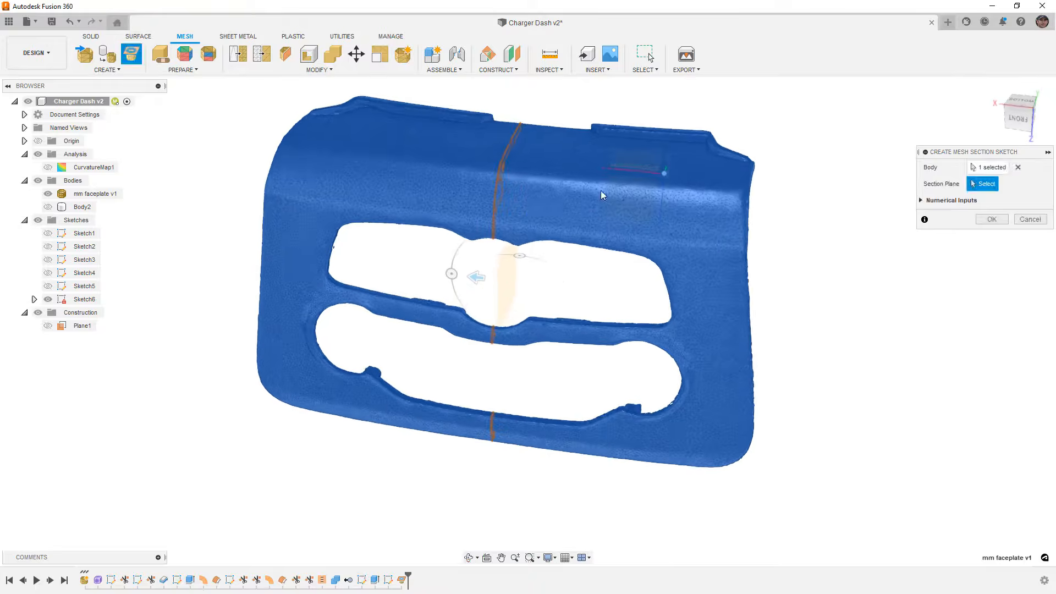
{"action": "left_click", "coordinate": [635, 165]}
{"action": "left_click_drag", "start_coordinate": [664, 202], "coordinate": [658, 222]}
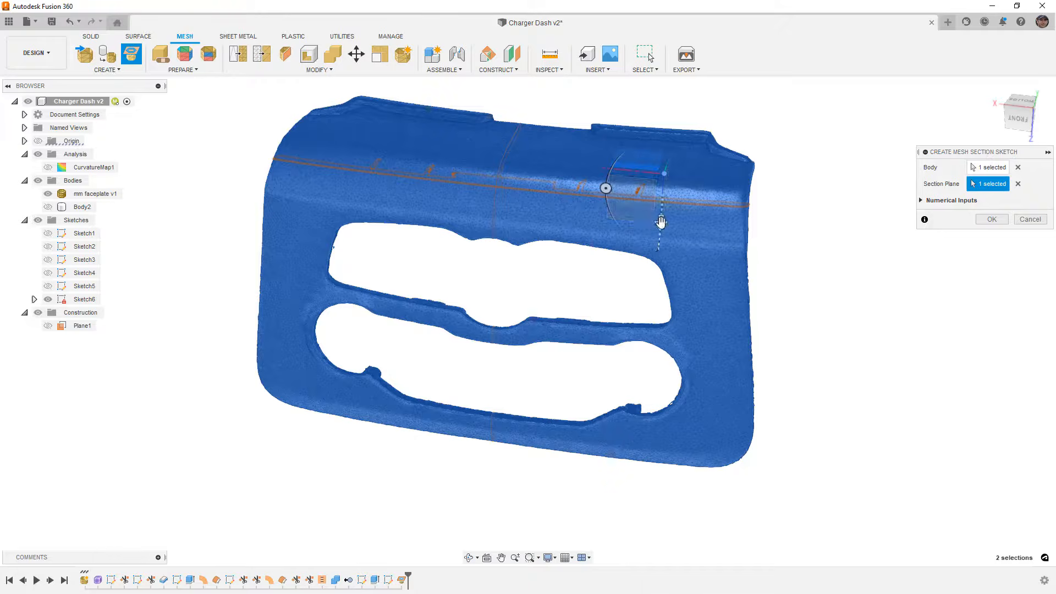
{"action": "left_click", "coordinate": [1016, 123]}
{"action": "scroll", "coordinate": [587, 242], "scroll_direction": "up", "scroll_amount": 5}
{"action": "left_click_drag", "start_coordinate": [718, 191], "coordinate": [714, 205]}
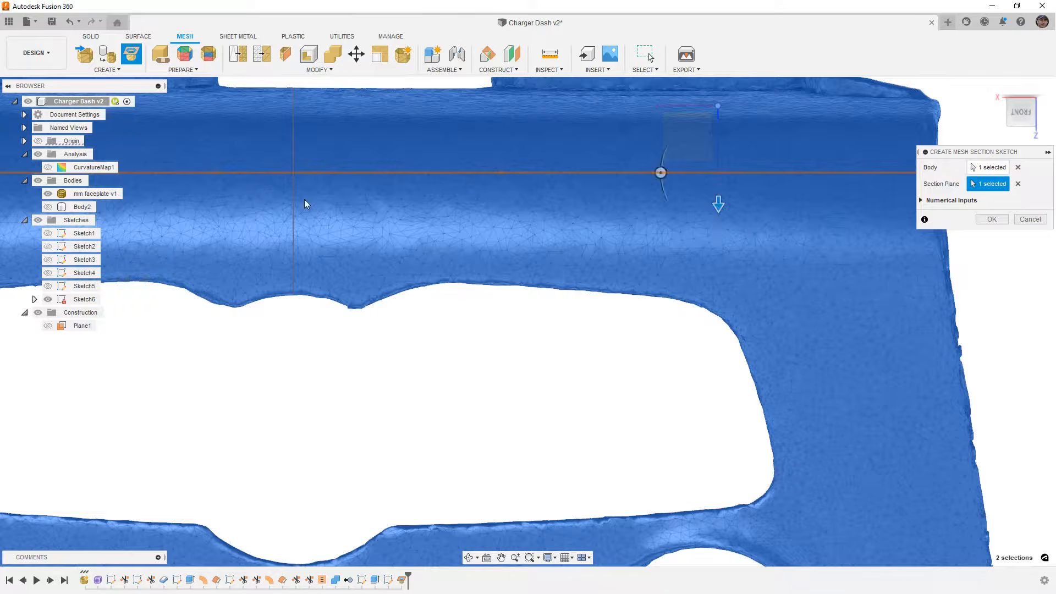
{"action": "scroll", "coordinate": [301, 218], "scroll_direction": "down", "scroll_amount": 6}
{"action": "middle_click_drag", "start_coordinate": [320, 306], "coordinate": [374, 292], "text": "shift"}
{"action": "middle_click_drag", "start_coordinate": [300, 224], "coordinate": [371, 226], "text": "shift"}
{"action": "left_click", "coordinate": [993, 220]}
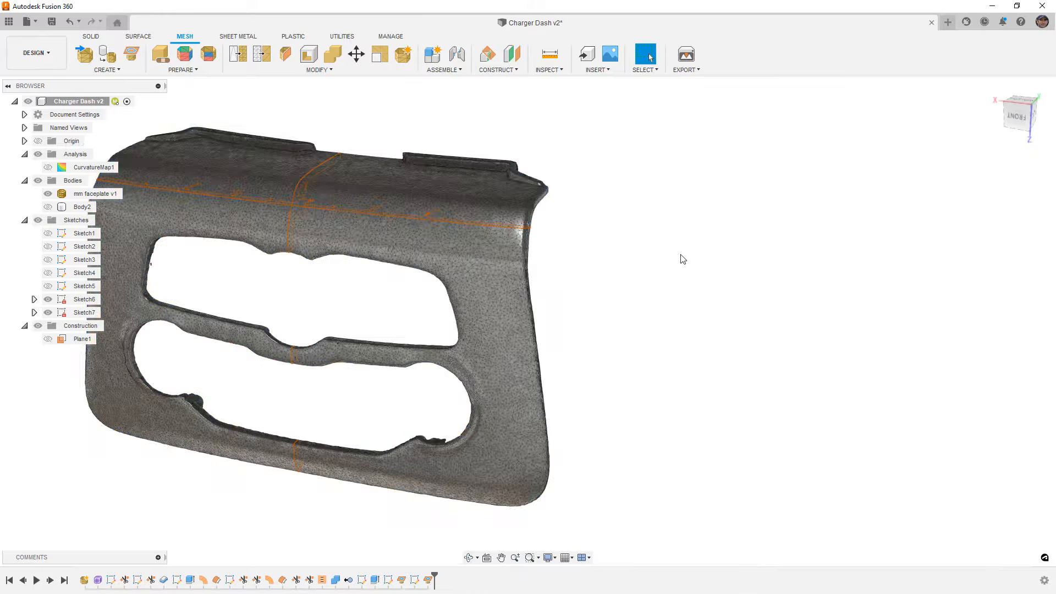
- Create a third mesh section sketch of the mm faceplate v1 body on the horizontal plane, offset 140 mm down to the faceplate's lower edge
{"action": "right_click", "coordinate": [684, 254]}
{"action": "left_click", "coordinate": [687, 225]}
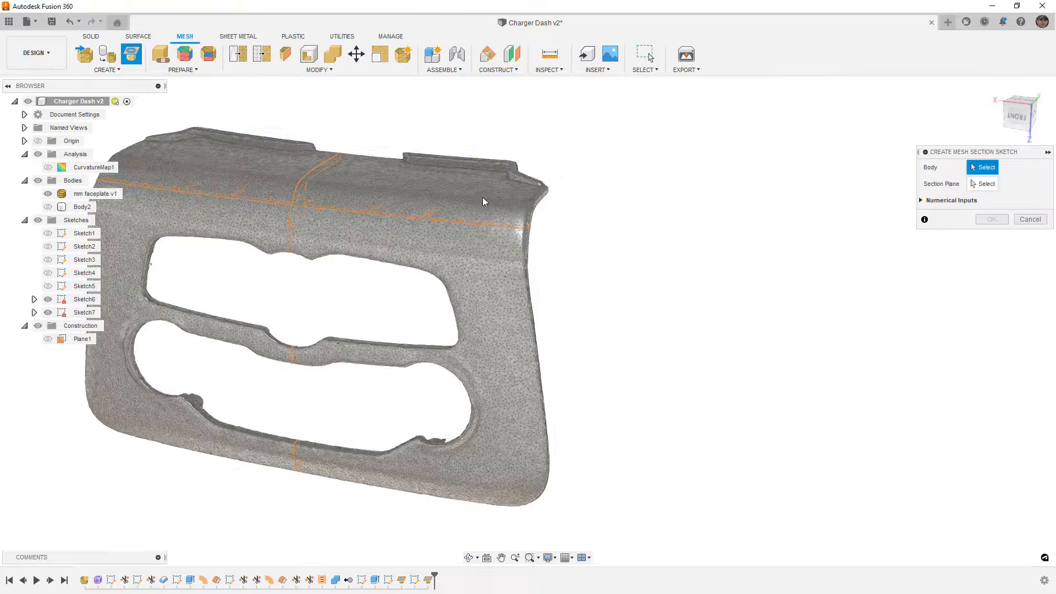
{"action": "left_click", "coordinate": [482, 198]}
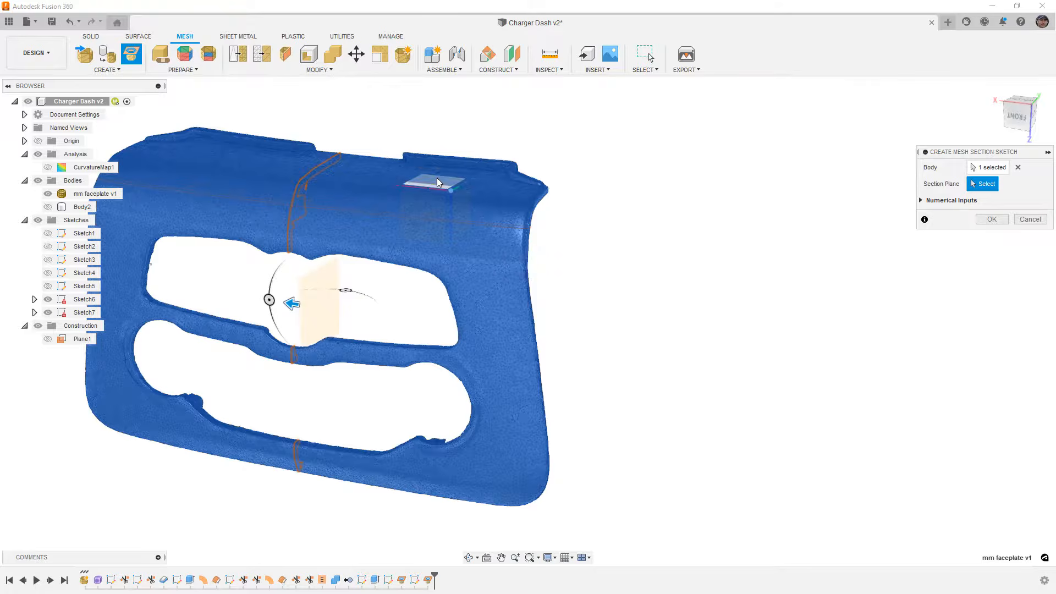
{"action": "left_click", "coordinate": [437, 179]}
{"action": "left_click", "coordinate": [1016, 116]}
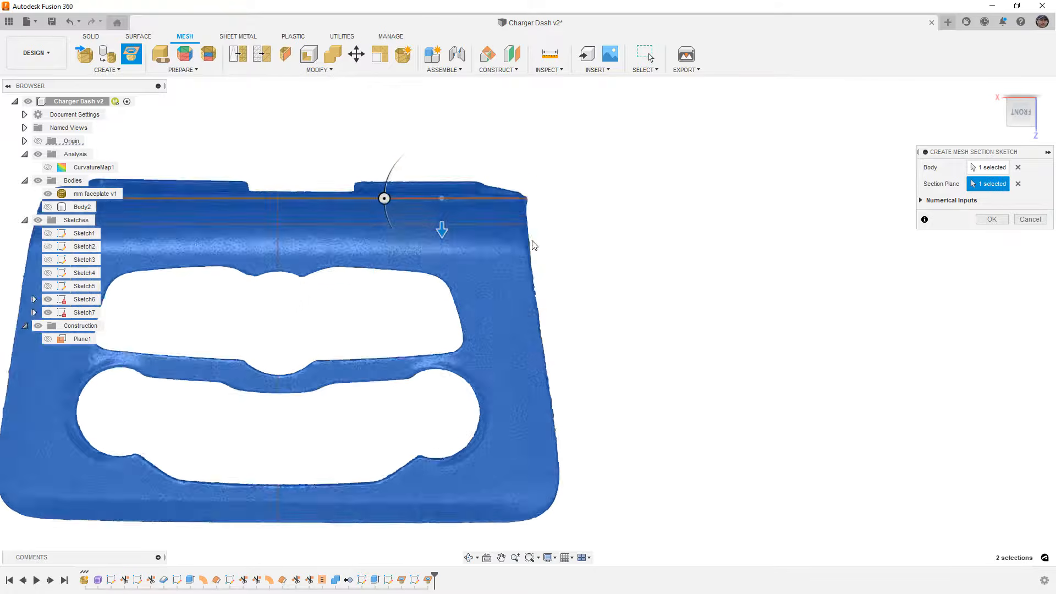
{"action": "left_click_drag", "start_coordinate": [479, 242], "coordinate": [500, 429]}
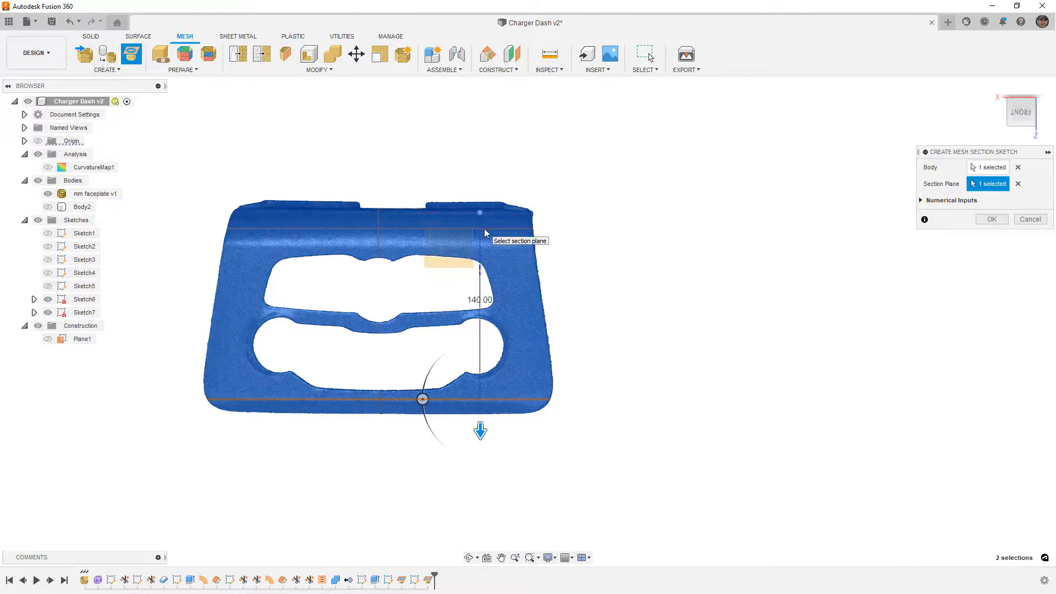
{"action": "scroll", "coordinate": [432, 414], "scroll_direction": "up", "scroll_amount": 3}
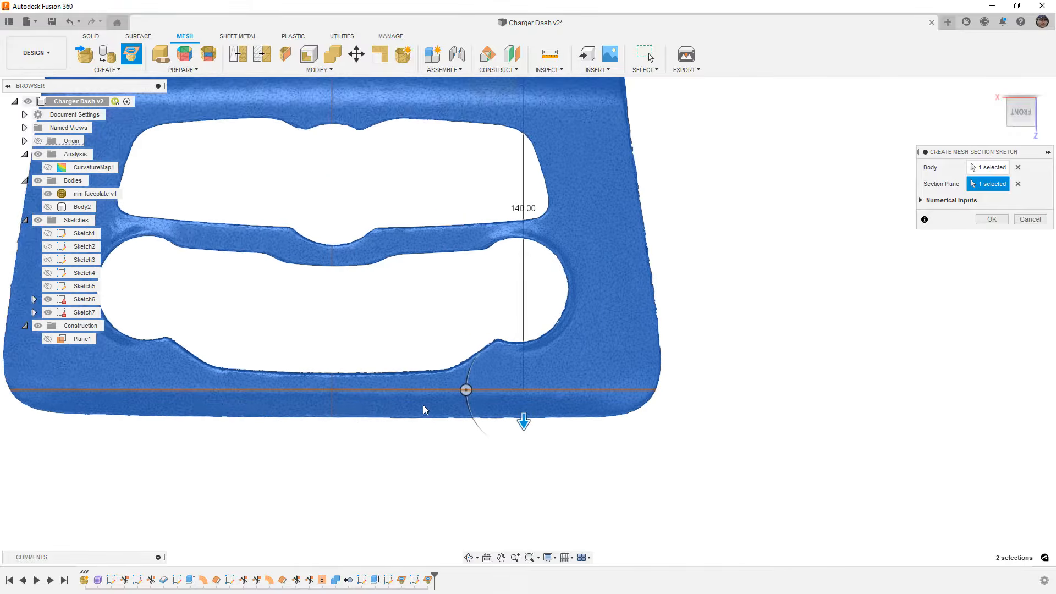
{"action": "scroll", "coordinate": [325, 411], "scroll_direction": "up", "scroll_amount": 1}
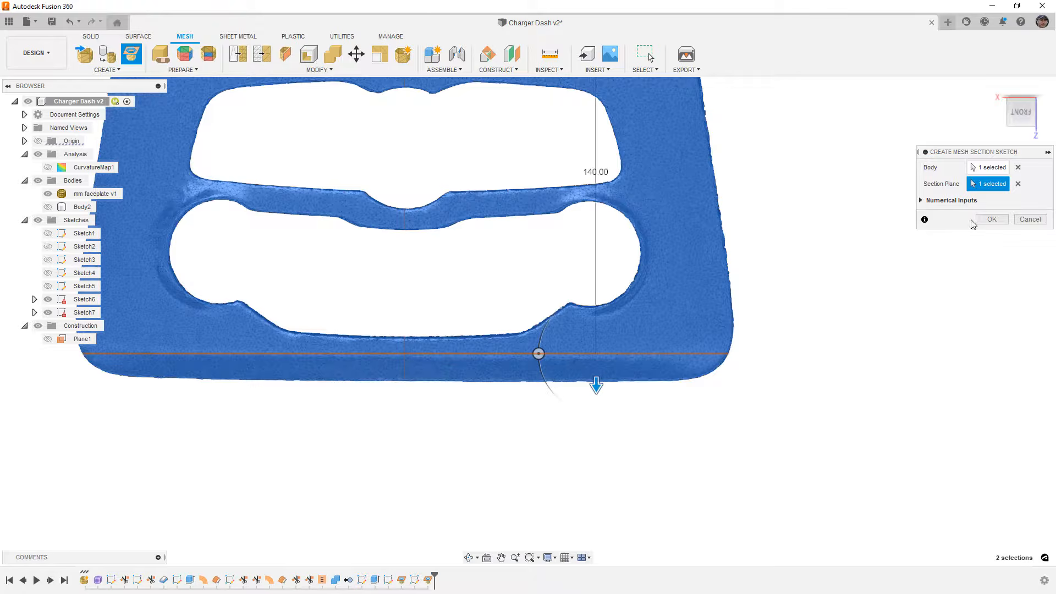
{"action": "left_click", "coordinate": [990, 220]}
- Hide the mm faceplate v1 mesh body and expand Sketch6, Sketch7 and Sketch8 in the browser to list their mesh sections
{"action": "scroll", "coordinate": [602, 388], "scroll_direction": "down", "scroll_amount": 8}
{"action": "mouse_move", "coordinate": [605, 391]}
{"action": "middle_mouse_down", "text": "shift"}
{"action": "mouse_move", "coordinate": [542, 408]}
{"action": "mouse_move", "coordinate": [557, 397]}
{"action": "middle_mouse_up", "text": "shift"}
{"action": "scroll", "coordinate": [560, 382], "scroll_direction": "up", "scroll_amount": 4}
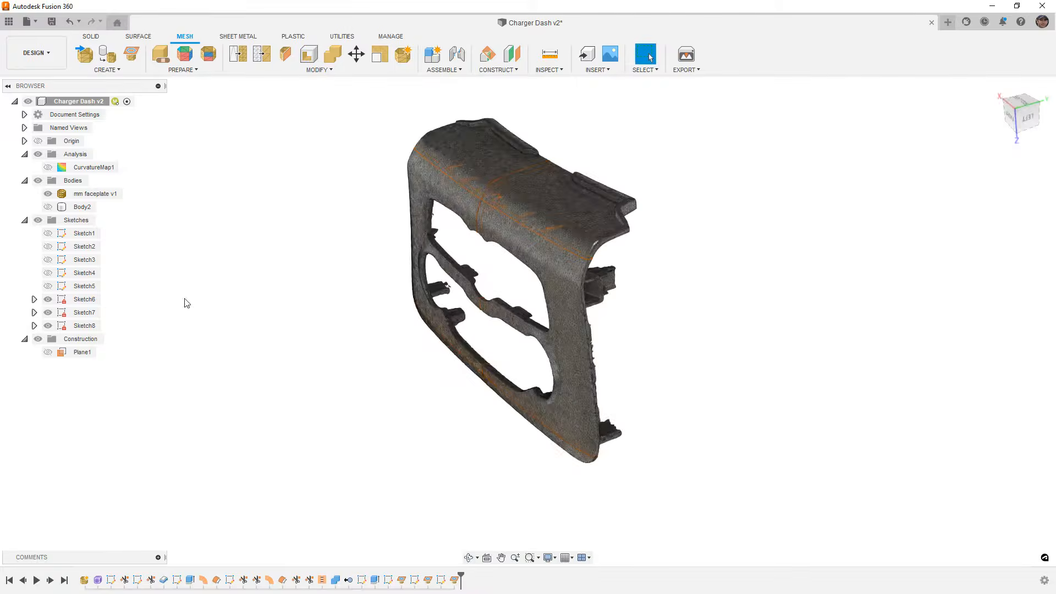
{"action": "left_click", "coordinate": [47, 193]}
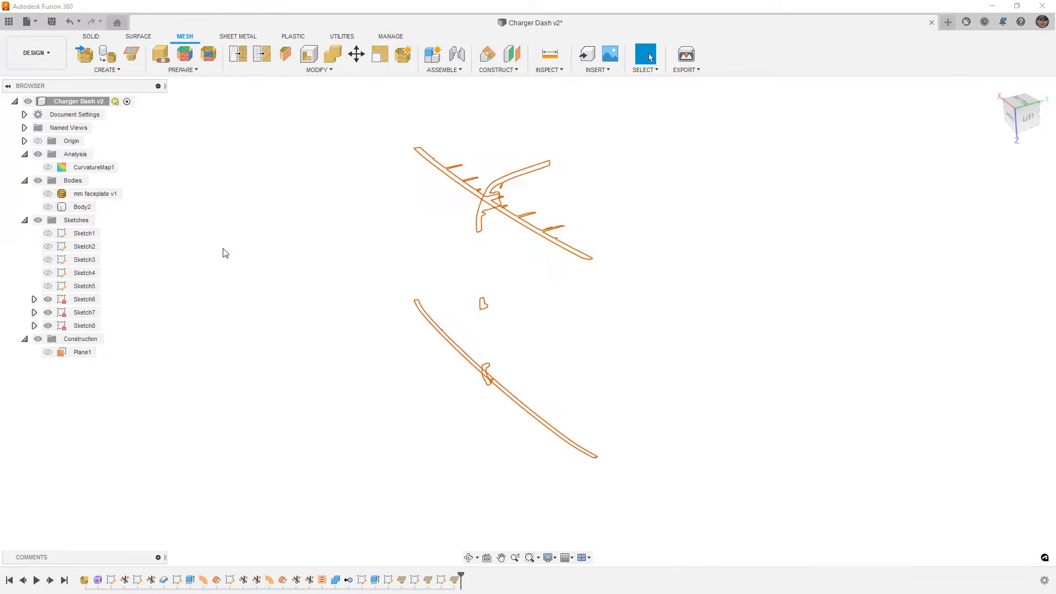
{"action": "left_click", "coordinate": [85, 312]}
{"action": "left_click", "coordinate": [34, 299]}
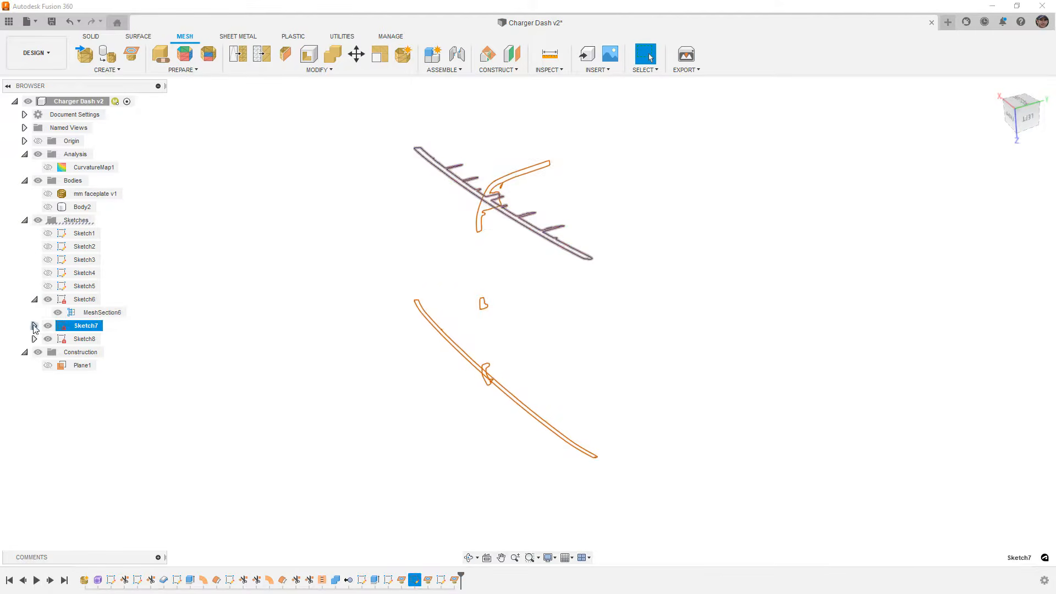
{"action": "left_click", "coordinate": [35, 326]}
{"action": "left_click", "coordinate": [34, 352]}
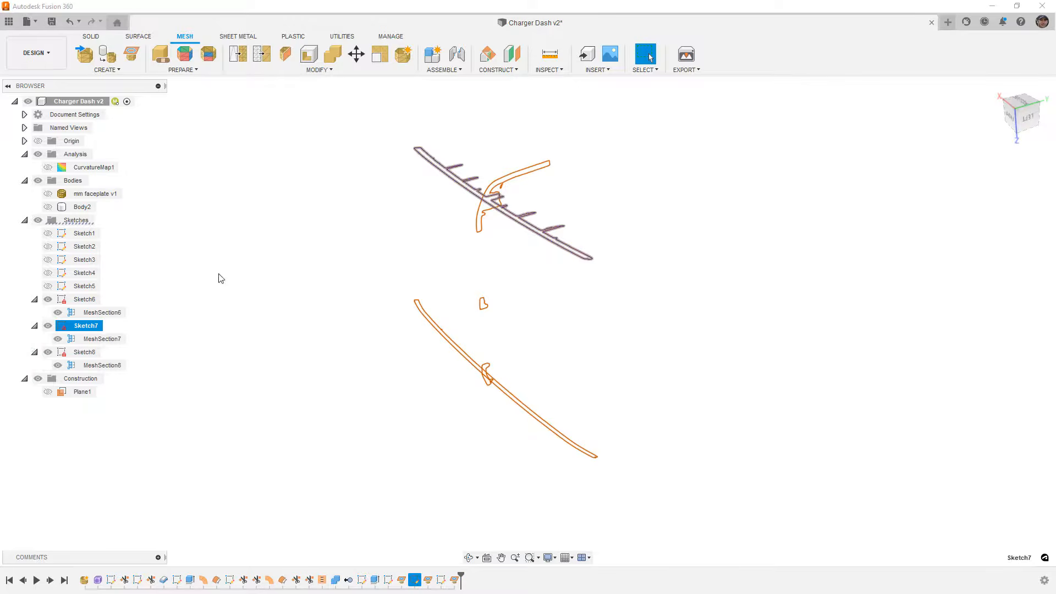
{"action": "left_click", "coordinate": [210, 256]}
- Open Sketch6 for editing and turn the view so the section's upper bend is at the top
{"action": "left_click", "coordinate": [91, 36]}
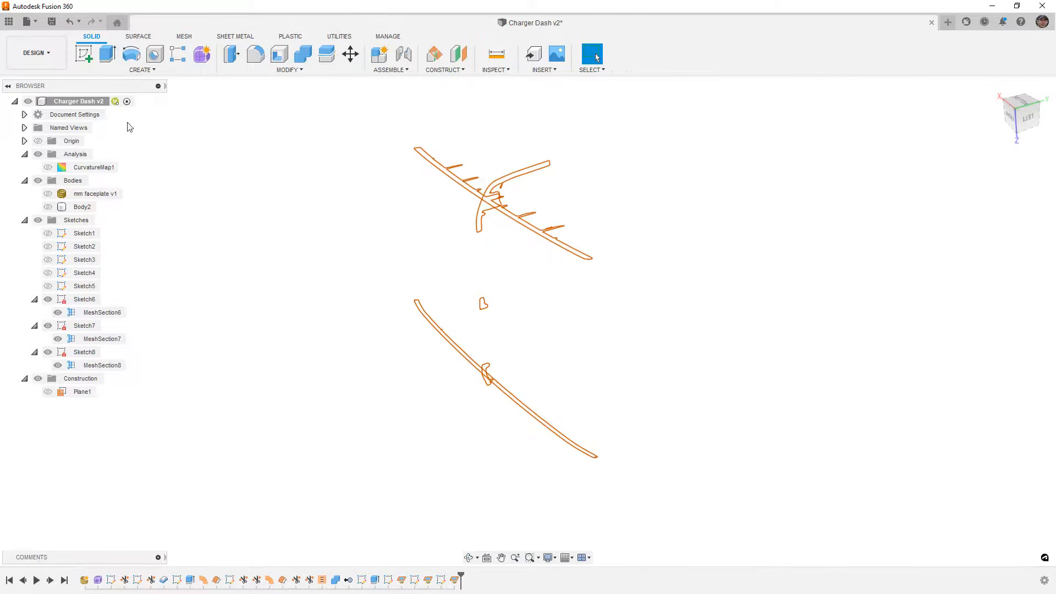
{"action": "right_click", "coordinate": [86, 306]}
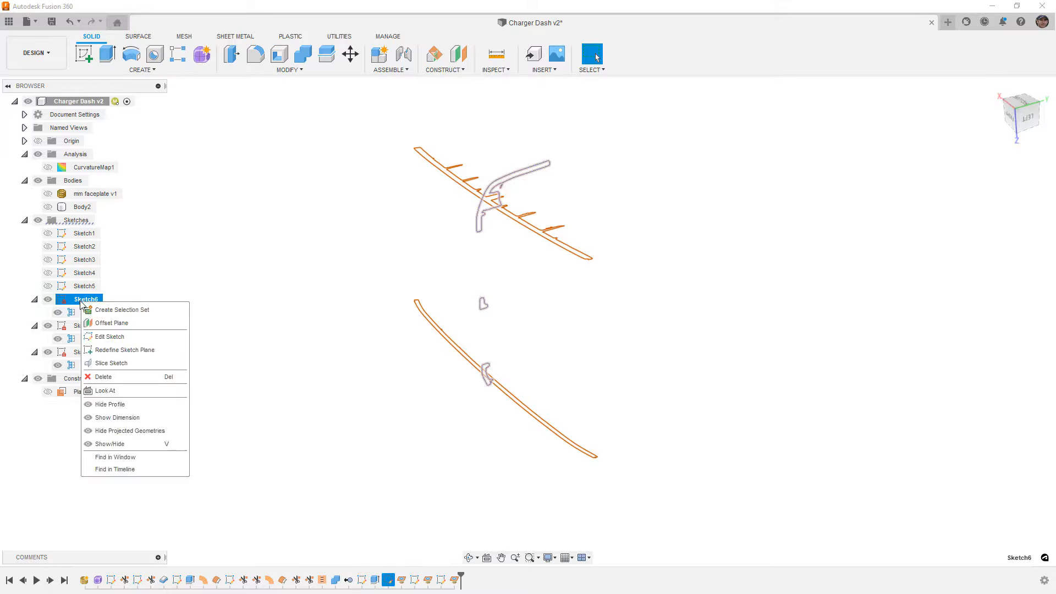
{"action": "left_click", "coordinate": [108, 340]}
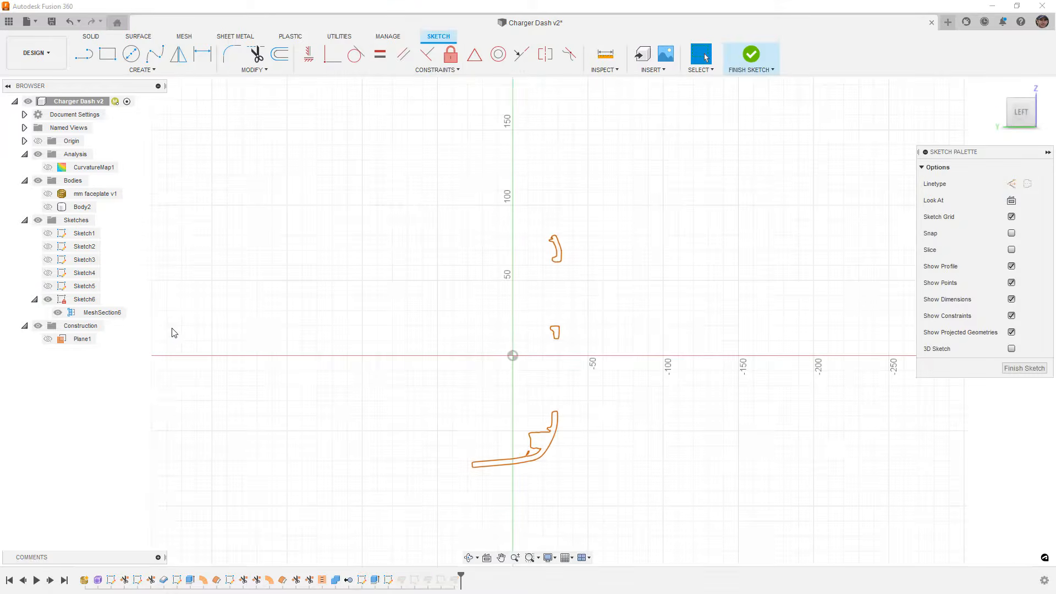
{"action": "left_click_drag", "start_coordinate": [1047, 91], "coordinate": [1034, 91]}
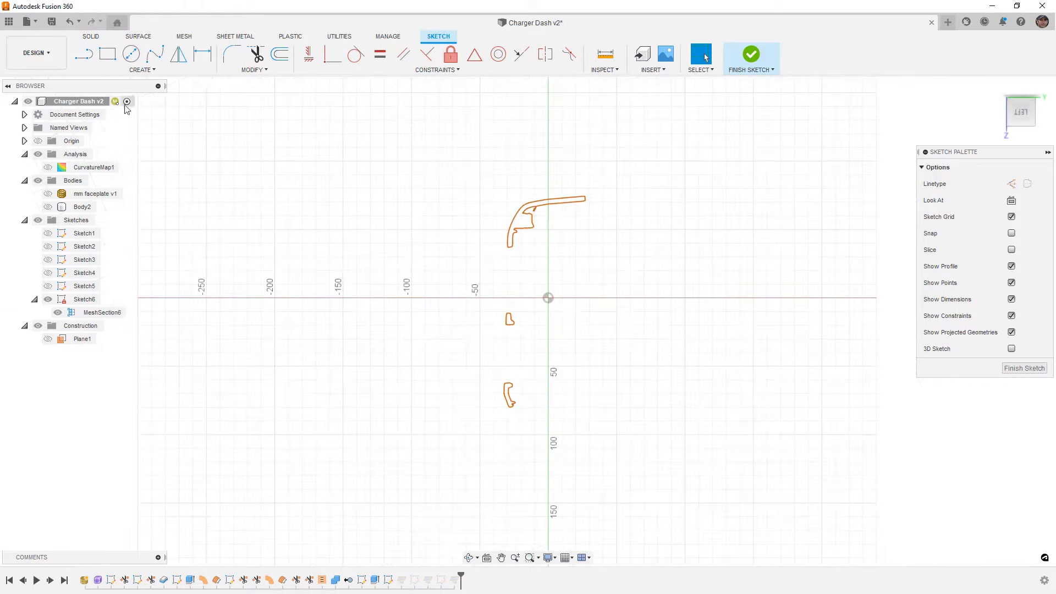
- Fit a spline to the mesh section along the outer edge of the upper bend, using a 0.01 mm spline fit tolerance
{"action": "left_click", "coordinate": [140, 69]}
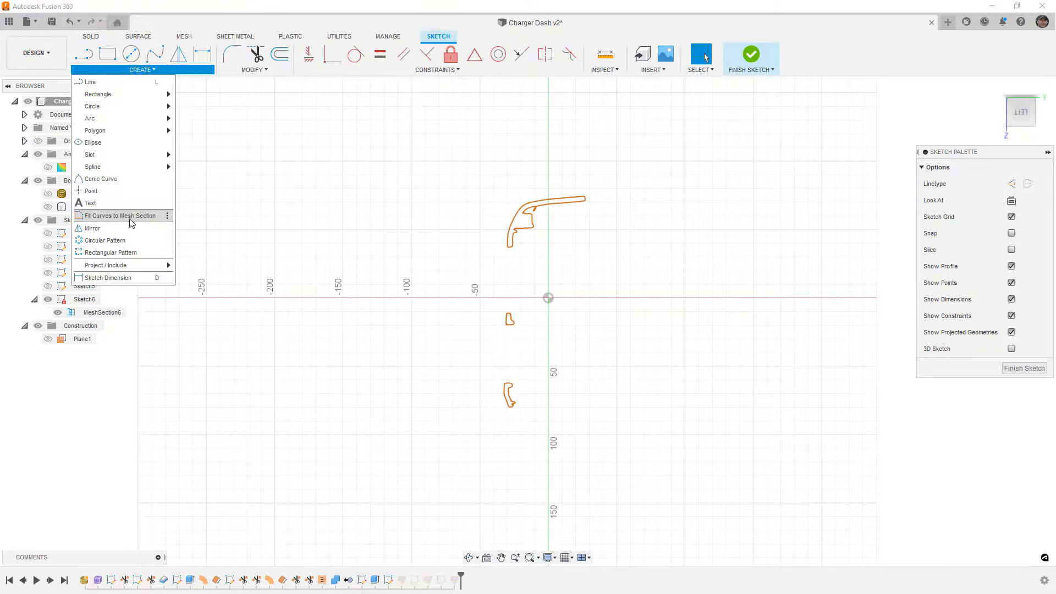
{"action": "left_click", "coordinate": [120, 215]}
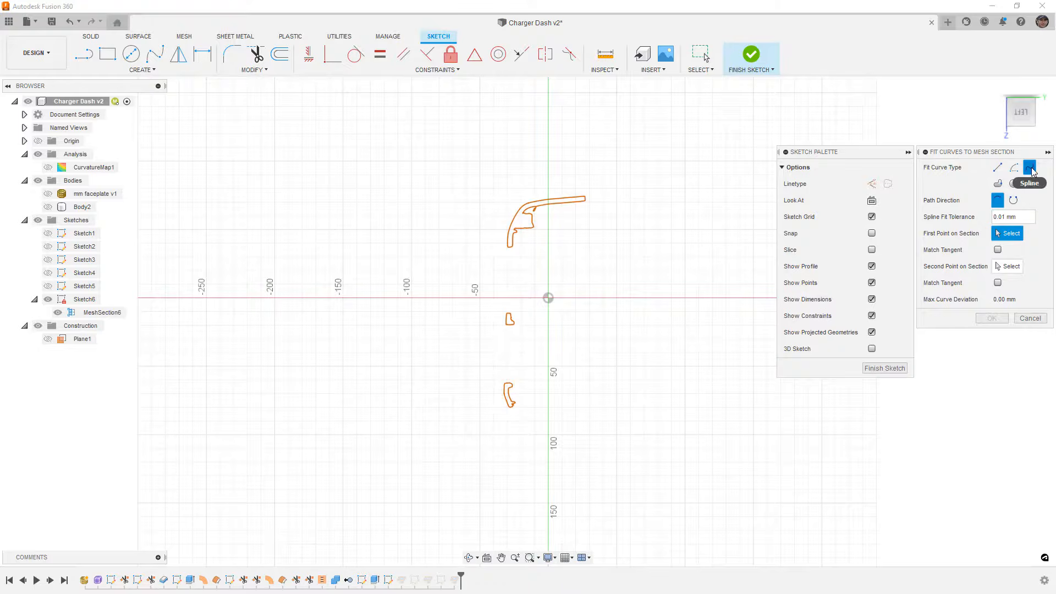
{"action": "scroll", "coordinate": [558, 207], "scroll_direction": "up", "scroll_amount": 5}
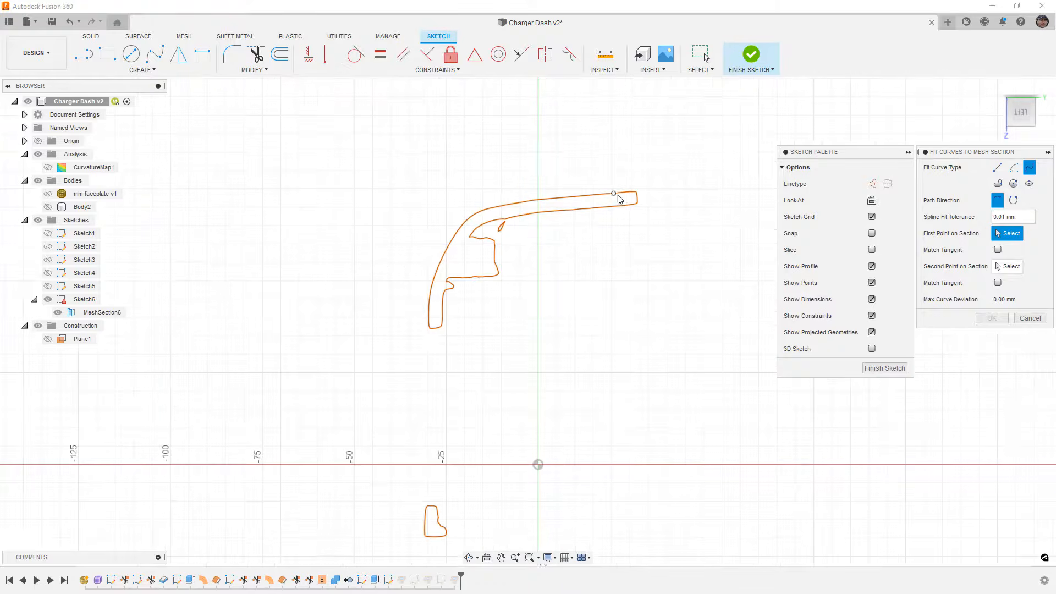
{"action": "left_click", "coordinate": [624, 193]}
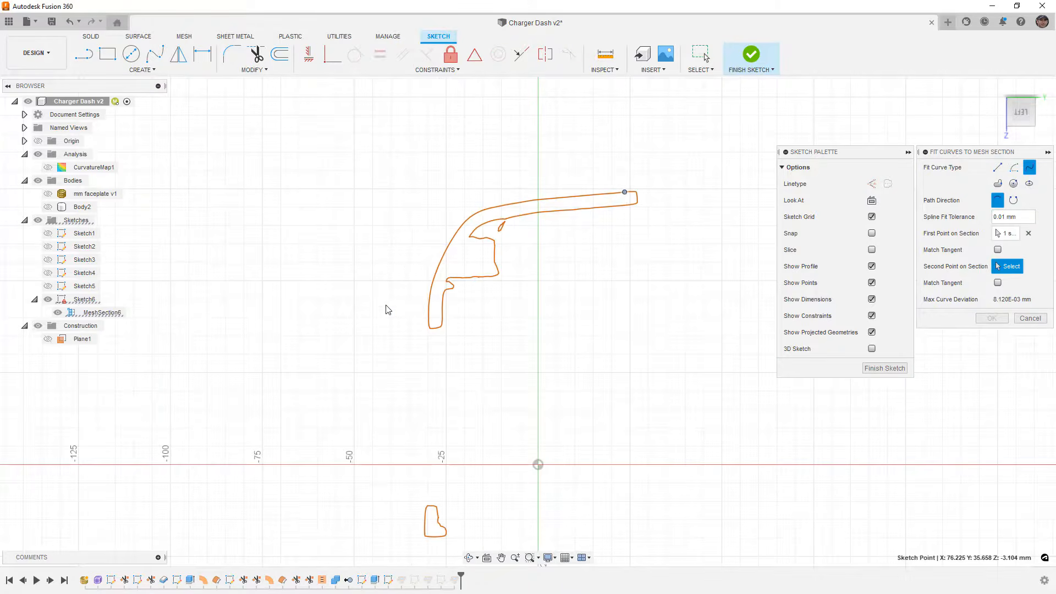
{"action": "left_click", "coordinate": [429, 319]}
{"action": "right_click", "coordinate": [556, 311]}
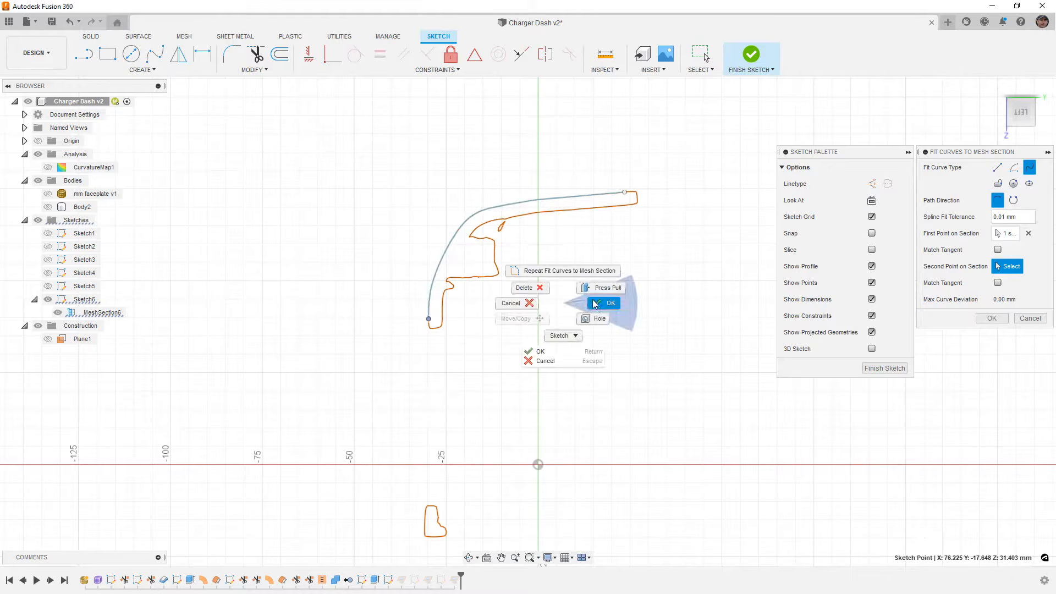
{"action": "left_click", "coordinate": [598, 308]}
- Hide MeshSection6 and inspect the fitted spline's curvature comb at density 137 and scale 2.667, without keeping the comb
{"action": "left_click", "coordinate": [58, 313]}
{"action": "left_click", "coordinate": [58, 314]}
{"action": "left_click", "coordinate": [550, 201]}
{"action": "scroll", "coordinate": [565, 209], "scroll_direction": "up", "scroll_amount": 2}
{"action": "scroll", "coordinate": [556, 209], "scroll_direction": "up", "scroll_amount": 3}
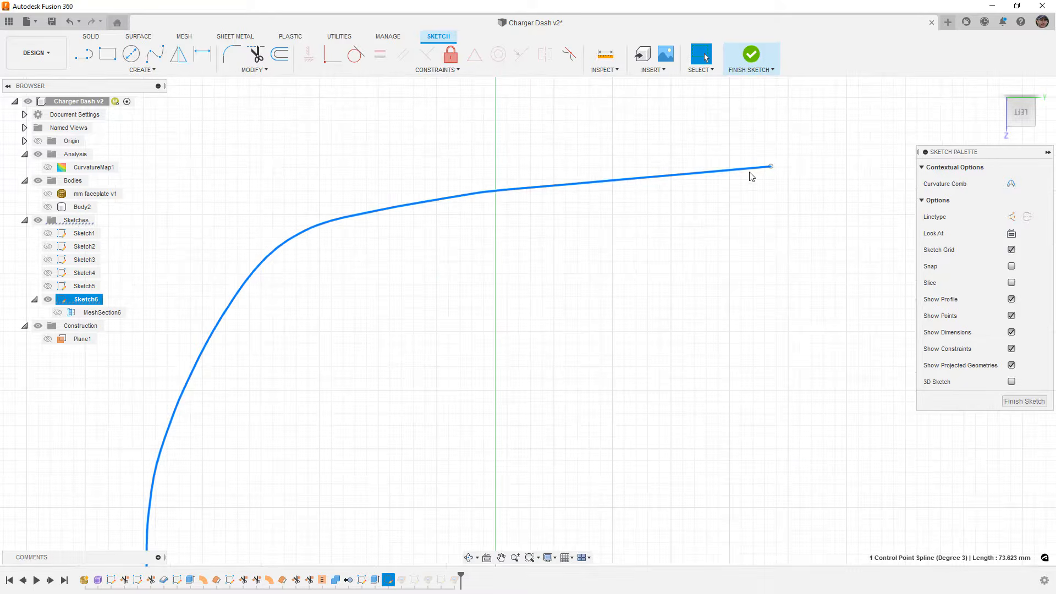
{"action": "left_click", "coordinate": [1011, 183]}
{"action": "scroll", "coordinate": [605, 242], "scroll_direction": "down", "scroll_amount": 5}
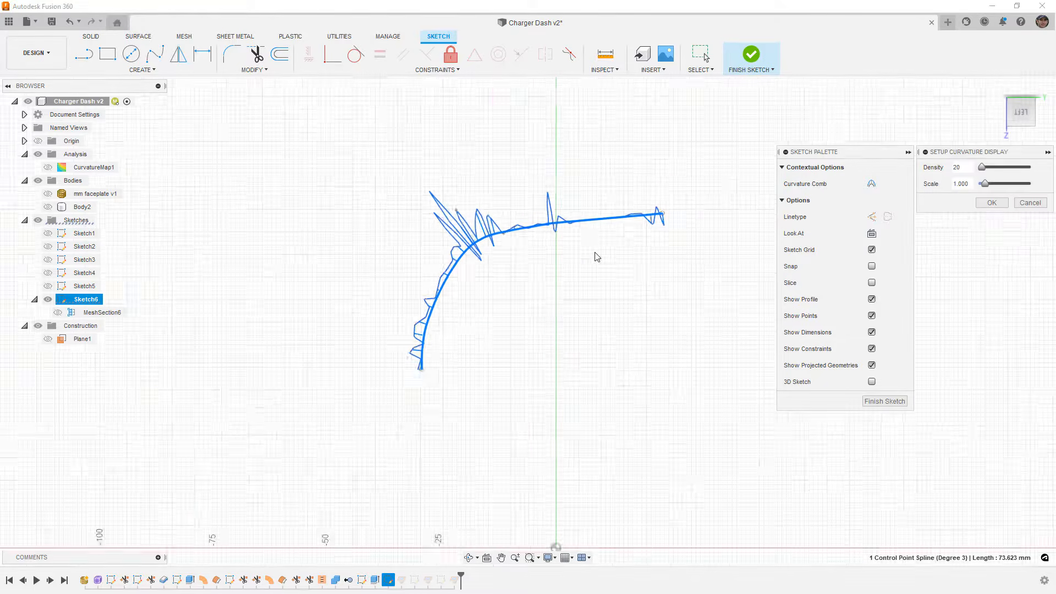
{"action": "left_click_drag", "start_coordinate": [983, 189], "coordinate": [1007, 168]}
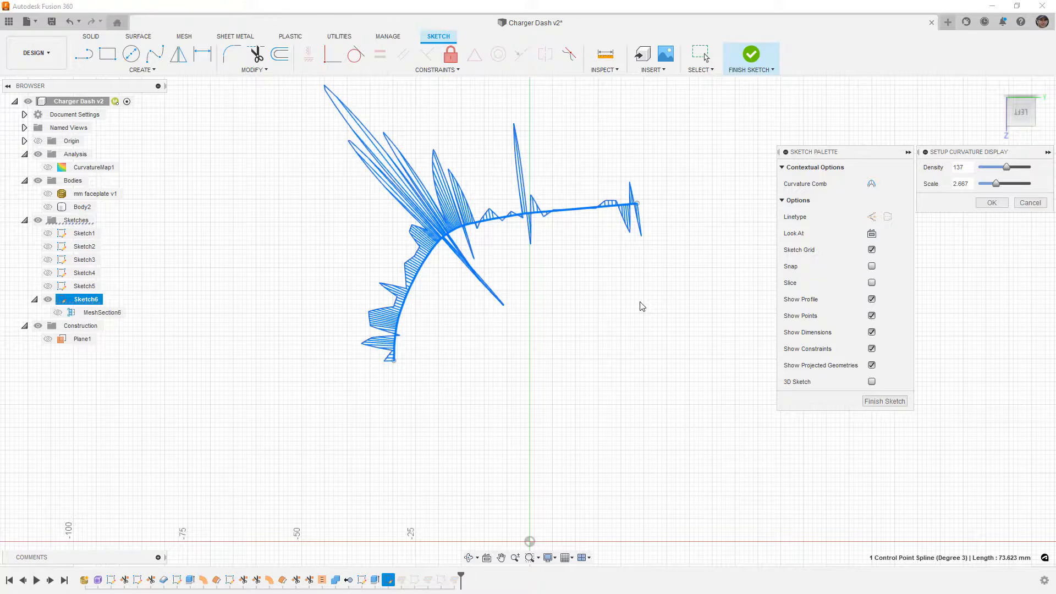
{"action": "left_click", "coordinate": [1038, 204]}
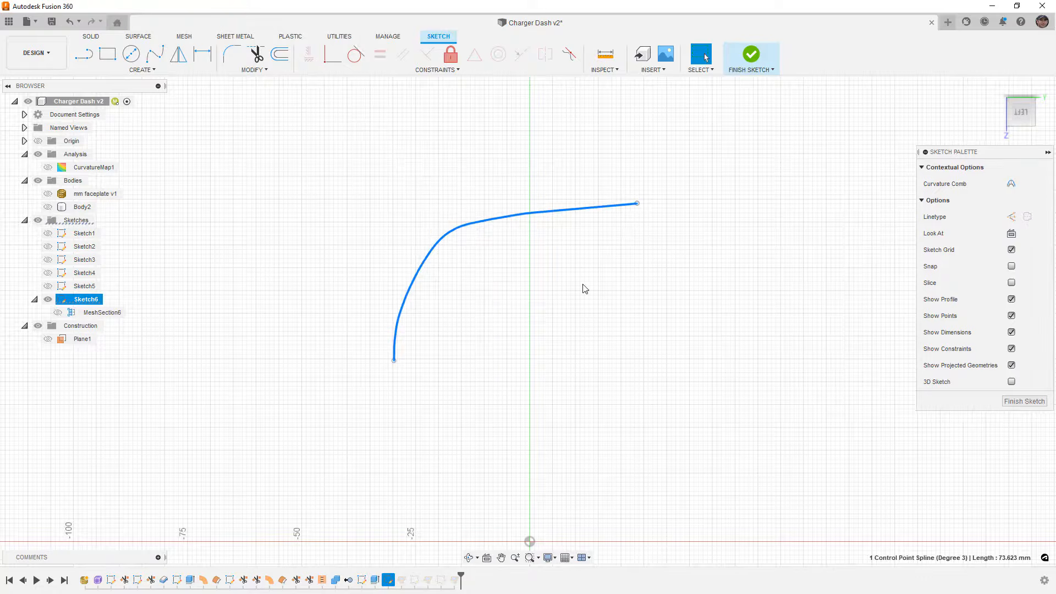
- Delete the fitted spline and show MeshSection6 again
{"action": "key", "text": "Delete"}
{"action": "left_click", "coordinate": [57, 311]}
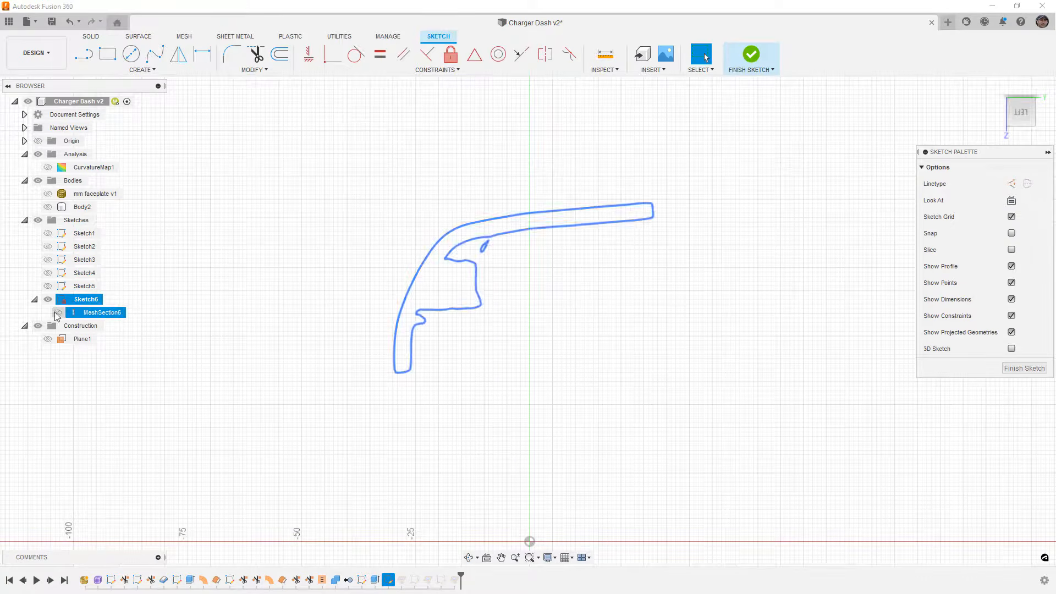
{"action": "middle_click_drag", "start_coordinate": [486, 310], "coordinate": [500, 304]}
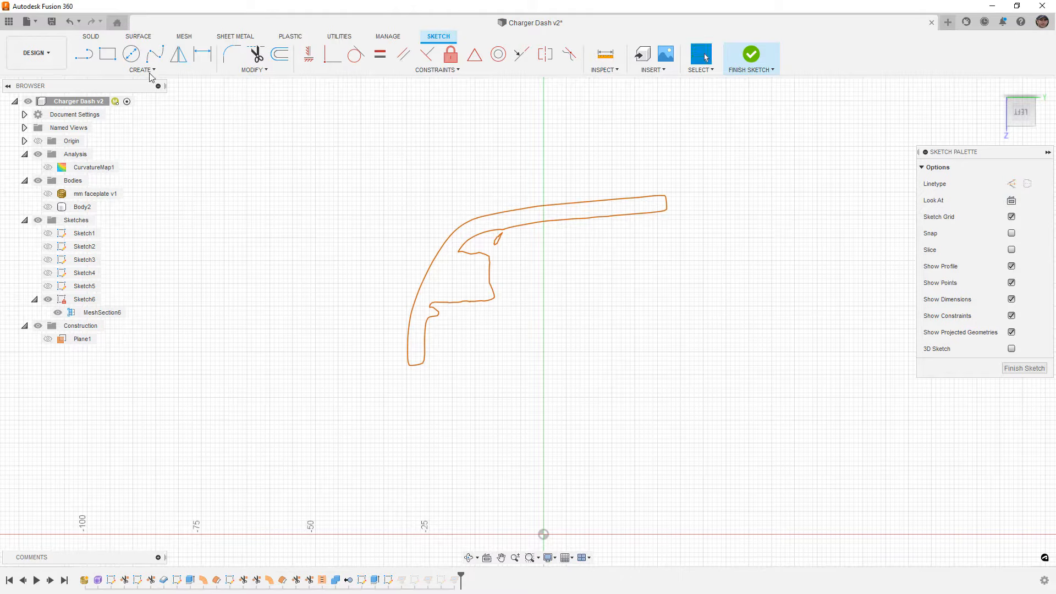
- Draw a five-point fit point spline along the outer edge of the upper bend, from near the rear end down to the section's lower tip
{"action": "left_click", "coordinate": [152, 54]}
{"action": "scroll", "coordinate": [642, 198], "scroll_direction": "up", "scroll_amount": 2}
{"action": "left_click", "coordinate": [652, 197]}
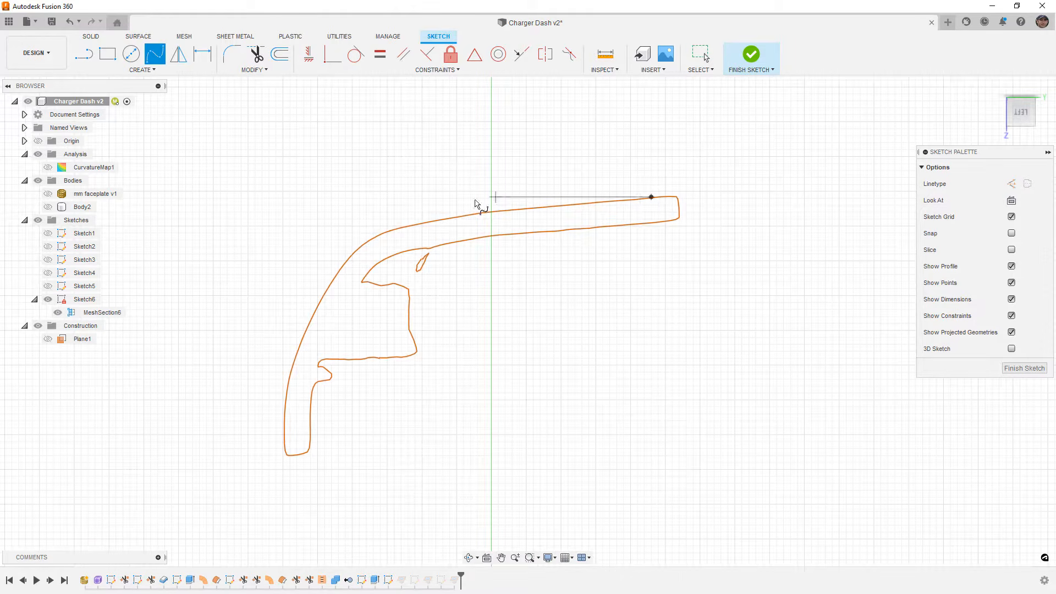
{"action": "left_click", "coordinate": [397, 228]}
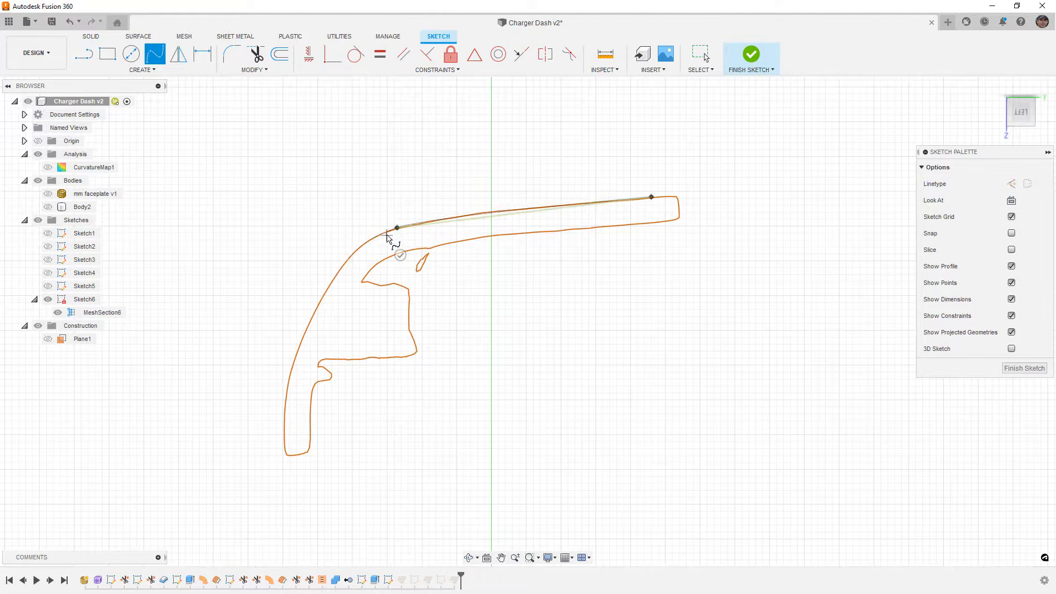
{"action": "left_click", "coordinate": [348, 258]}
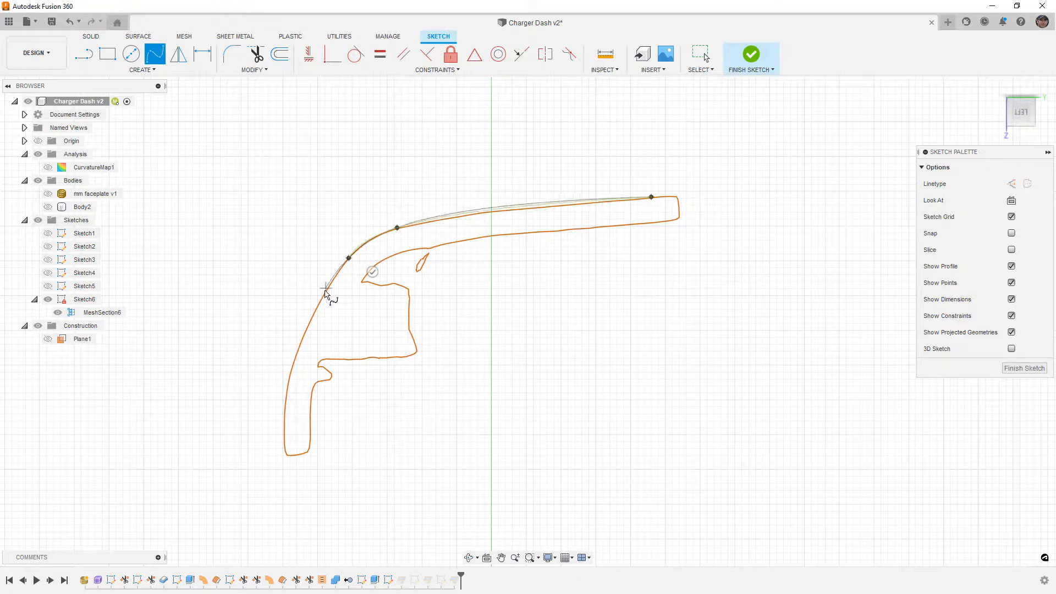
{"action": "left_click", "coordinate": [293, 364]}
{"action": "left_click", "coordinate": [285, 434]}
{"action": "left_click", "coordinate": [311, 428]}
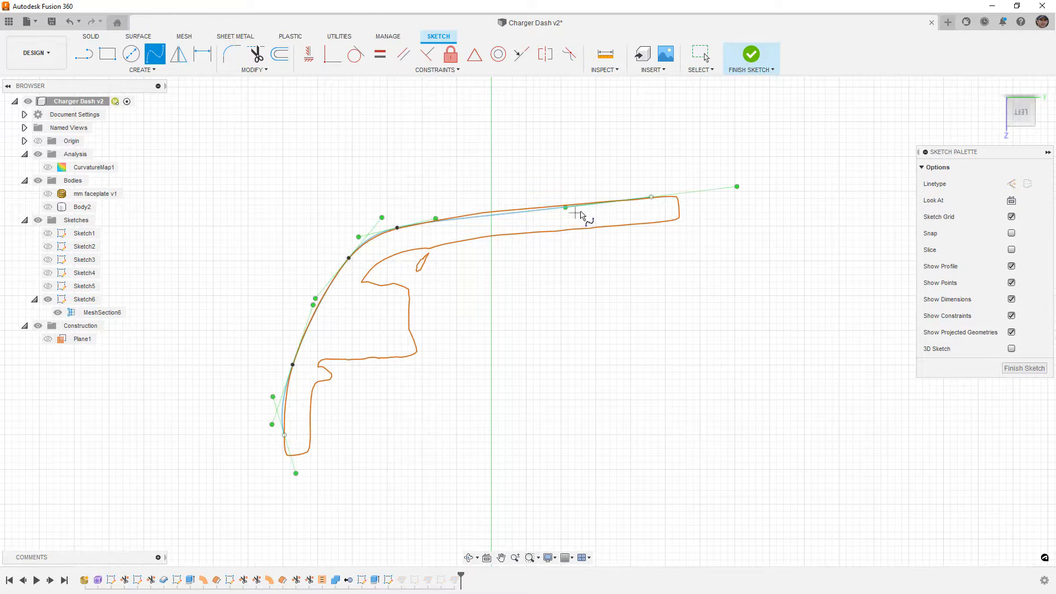
- Draw a four-point fit point spline along the outer edge of the lowest section outline and move its lower end point onto the outline
{"action": "scroll", "coordinate": [576, 218], "scroll_direction": "up", "scroll_amount": 3}
{"action": "scroll", "coordinate": [461, 242], "scroll_direction": "down", "scroll_amount": 3}
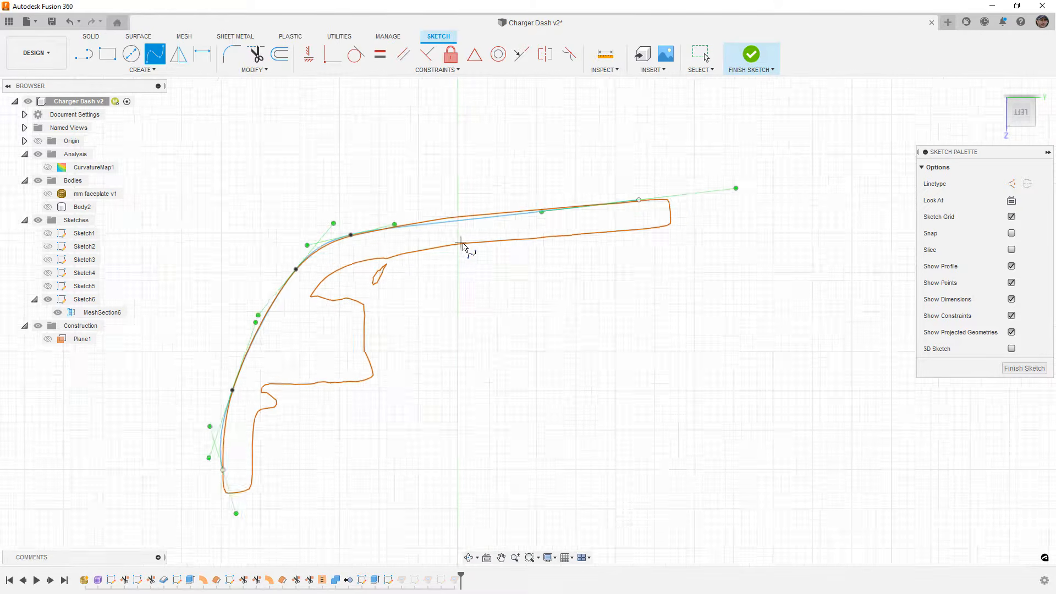
{"action": "scroll", "coordinate": [295, 416], "scroll_direction": "up", "scroll_amount": 3}
{"action": "scroll", "coordinate": [295, 415], "scroll_direction": "down", "scroll_amount": 2}
{"action": "middle_click_drag", "start_coordinate": [342, 454], "coordinate": [370, 113]}
{"action": "scroll", "coordinate": [369, 127], "scroll_direction": "down", "scroll_amount": 2}
{"action": "scroll", "coordinate": [357, 311], "scroll_direction": "down", "scroll_amount": 2}
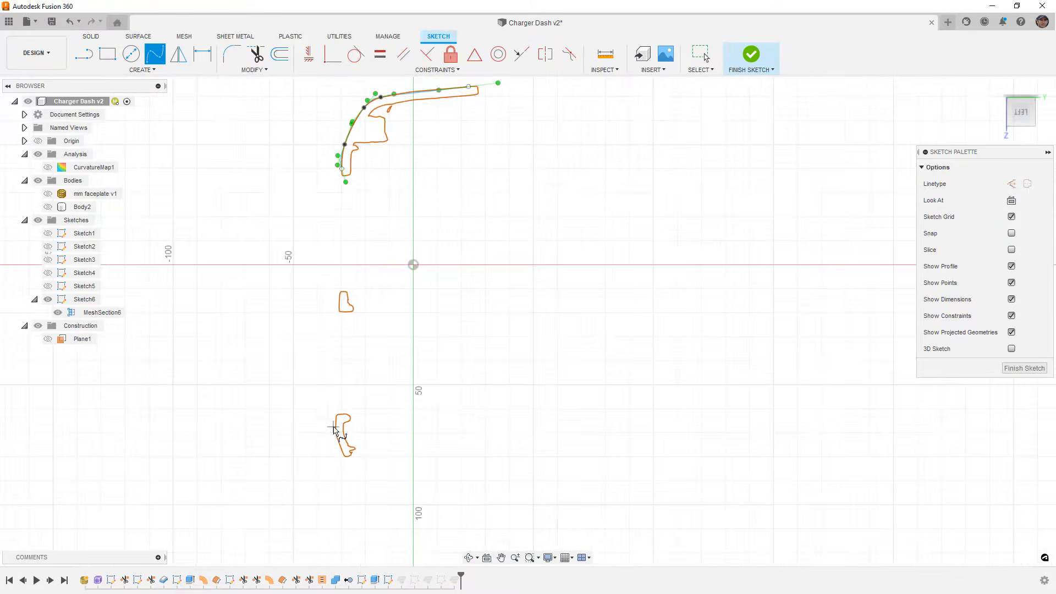
{"action": "scroll", "coordinate": [336, 431], "scroll_direction": "up", "scroll_amount": 5}
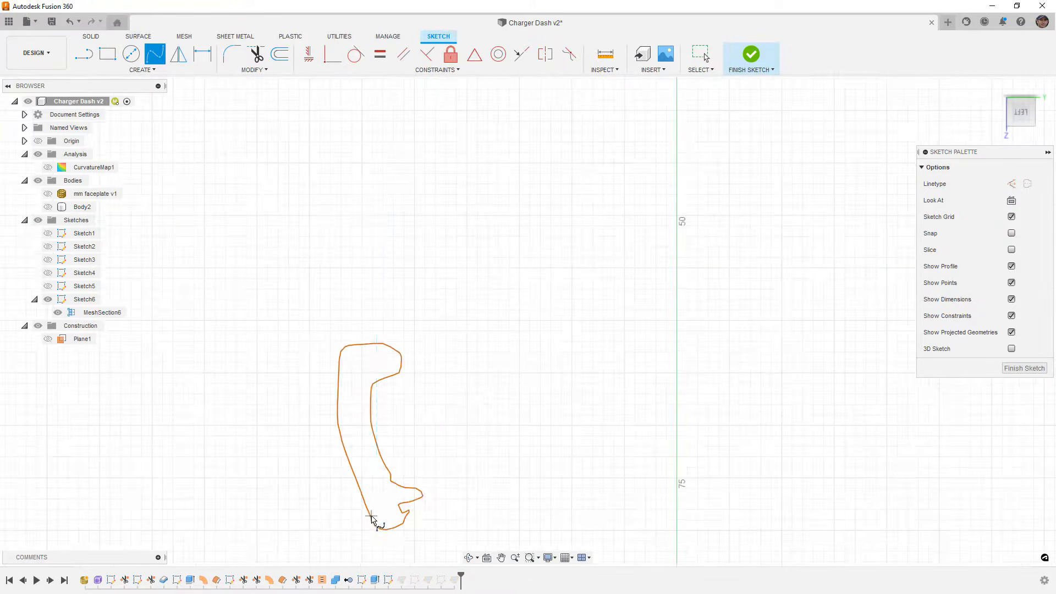
{"action": "left_click", "coordinate": [376, 518]}
{"action": "left_click", "coordinate": [342, 443]}
{"action": "left_click", "coordinate": [336, 413]}
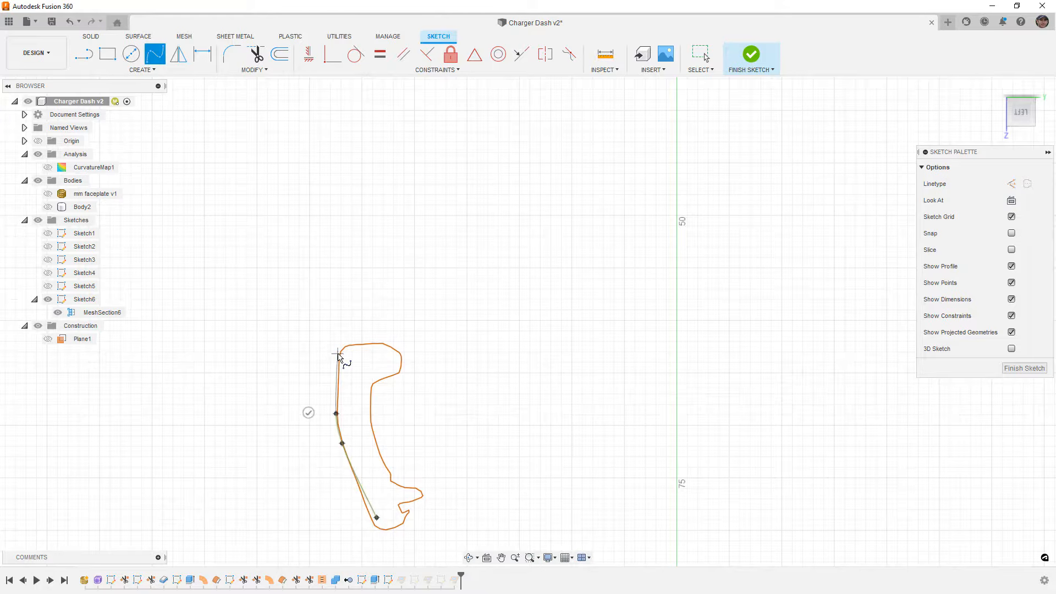
{"action": "left_click", "coordinate": [338, 358]}
{"action": "left_click", "coordinate": [310, 356]}
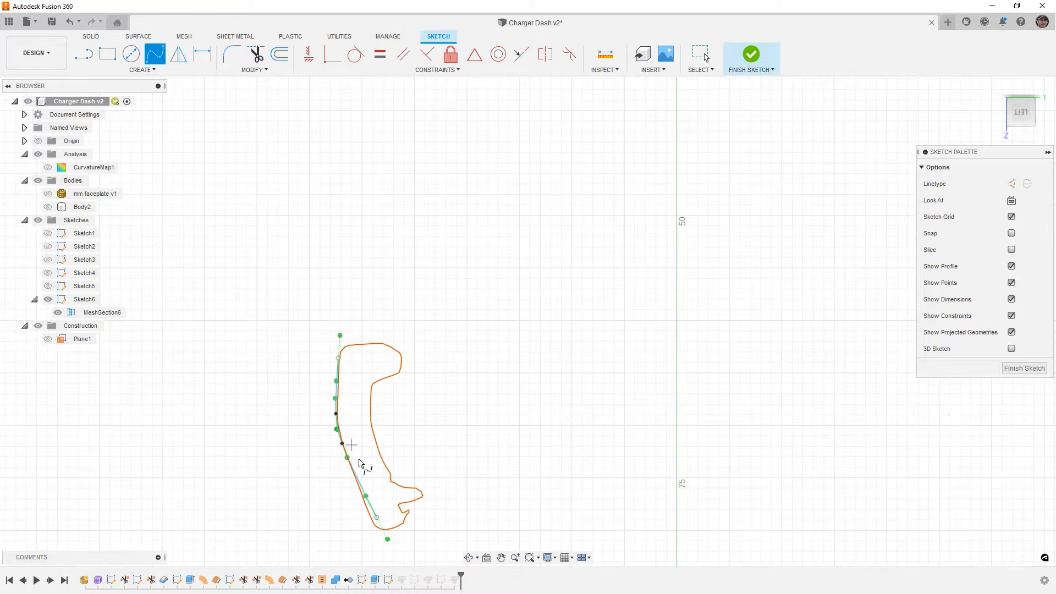
{"action": "key", "text": "Escape"}
{"action": "left_click", "coordinate": [375, 525]}
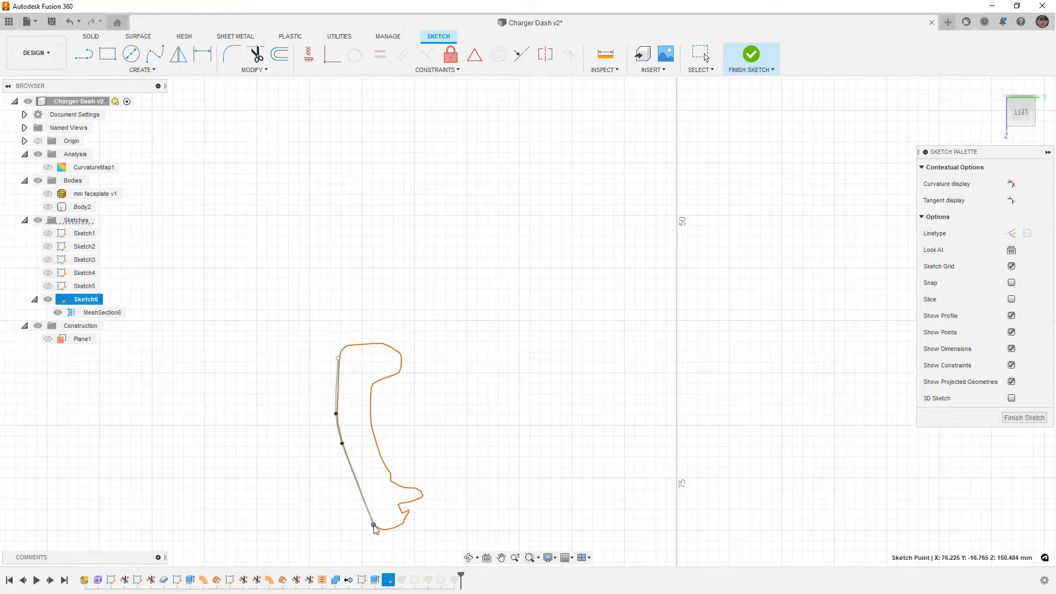
- Move the two inner fit points of the lowest section's spline onto the scan outline
{"action": "scroll", "coordinate": [338, 418], "scroll_direction": "up", "scroll_amount": 4}
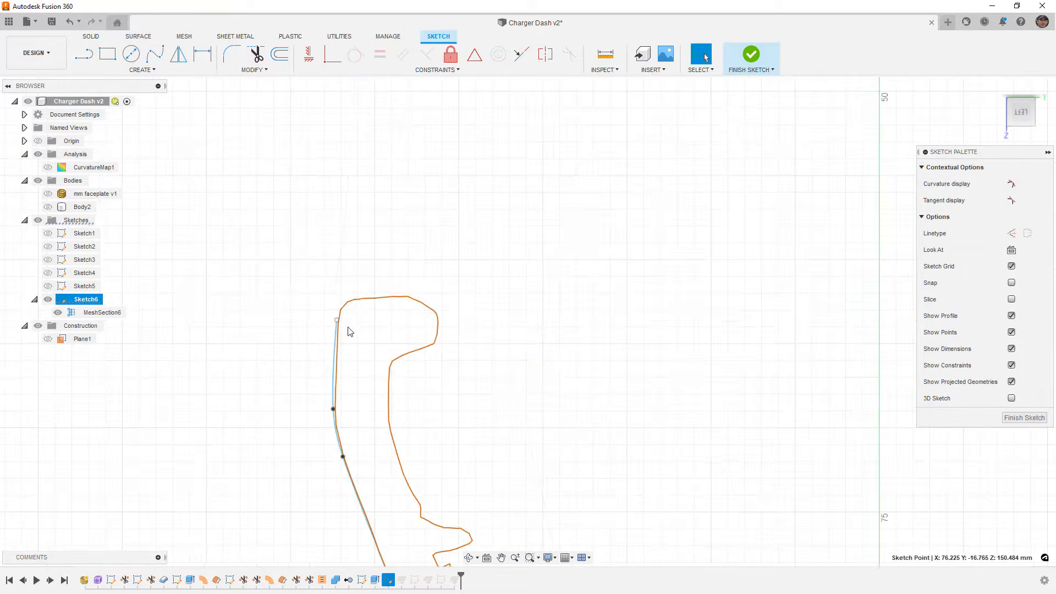
{"action": "left_click_drag", "start_coordinate": [333, 408], "coordinate": [337, 411]}
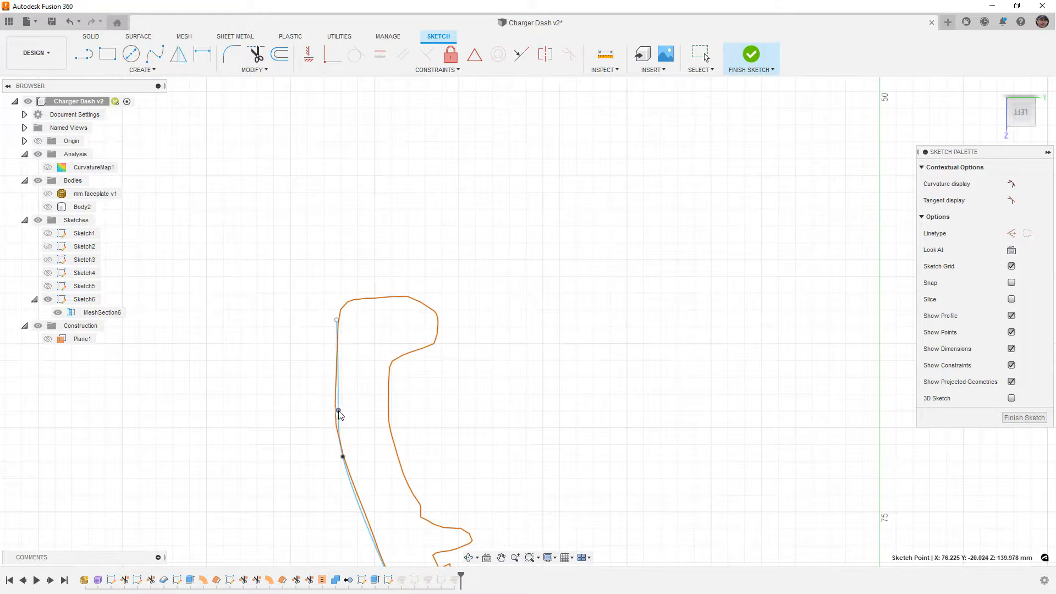
{"action": "left_click_drag", "start_coordinate": [342, 456], "coordinate": [344, 456]}
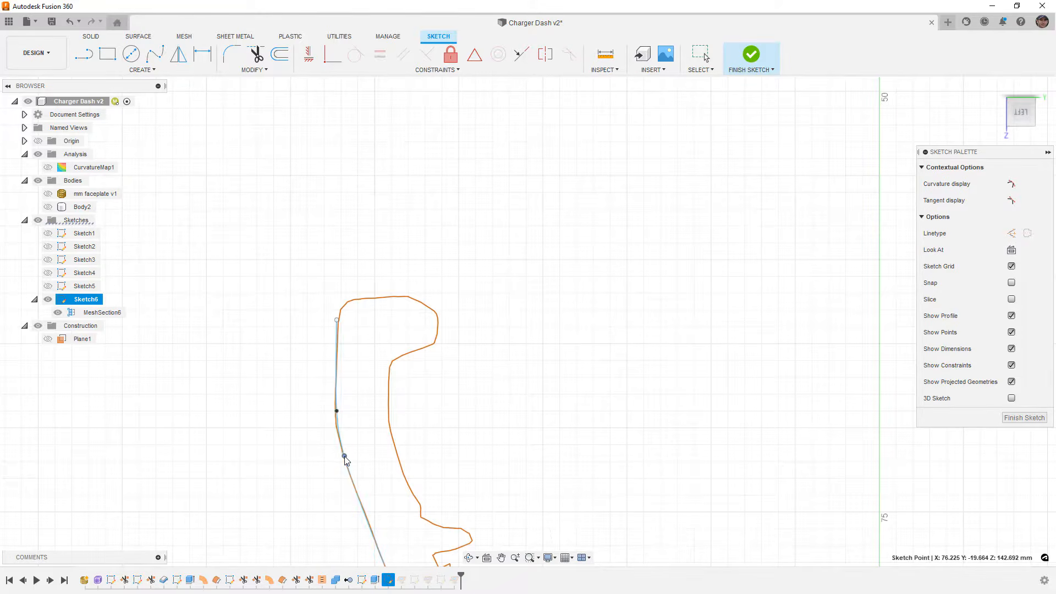
- Move the upper spline's lower end point toward the section's lower tip and delete the fit point just above it
{"action": "scroll", "coordinate": [339, 336], "scroll_direction": "down", "scroll_amount": 6}
{"action": "scroll", "coordinate": [388, 216], "scroll_direction": "up", "scroll_amount": 2}
{"action": "scroll", "coordinate": [388, 216], "scroll_direction": "up", "scroll_amount": 4}
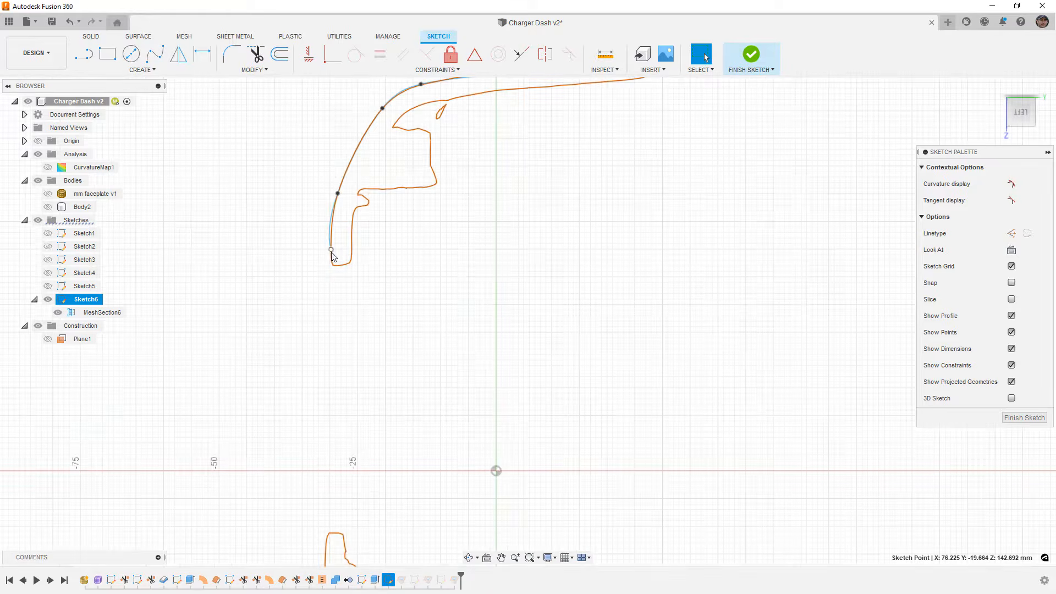
{"action": "left_click_drag", "start_coordinate": [331, 251], "coordinate": [331, 260]}
{"action": "left_click_drag", "start_coordinate": [337, 193], "coordinate": [340, 188]}
{"action": "left_click_drag", "start_coordinate": [338, 200], "coordinate": [340, 201]}
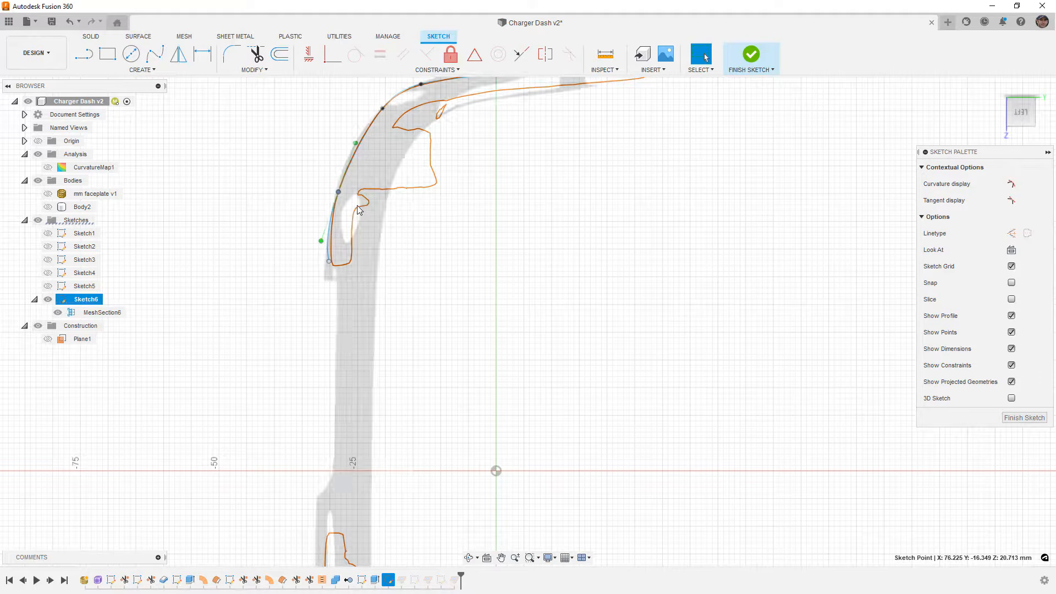
{"action": "key", "text": "Delete"}
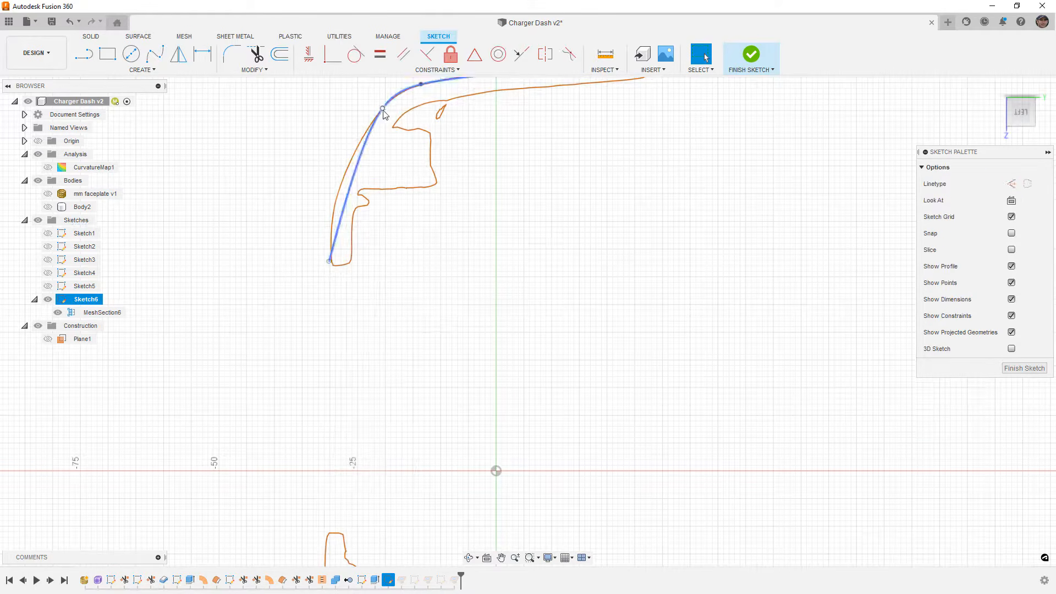
- Slide the upper spline's lowest inner fit point down along the outline and place the lower end point on the section's corner
{"action": "left_click", "coordinate": [379, 114]}
{"action": "left_click_drag", "start_coordinate": [355, 159], "coordinate": [351, 166]}
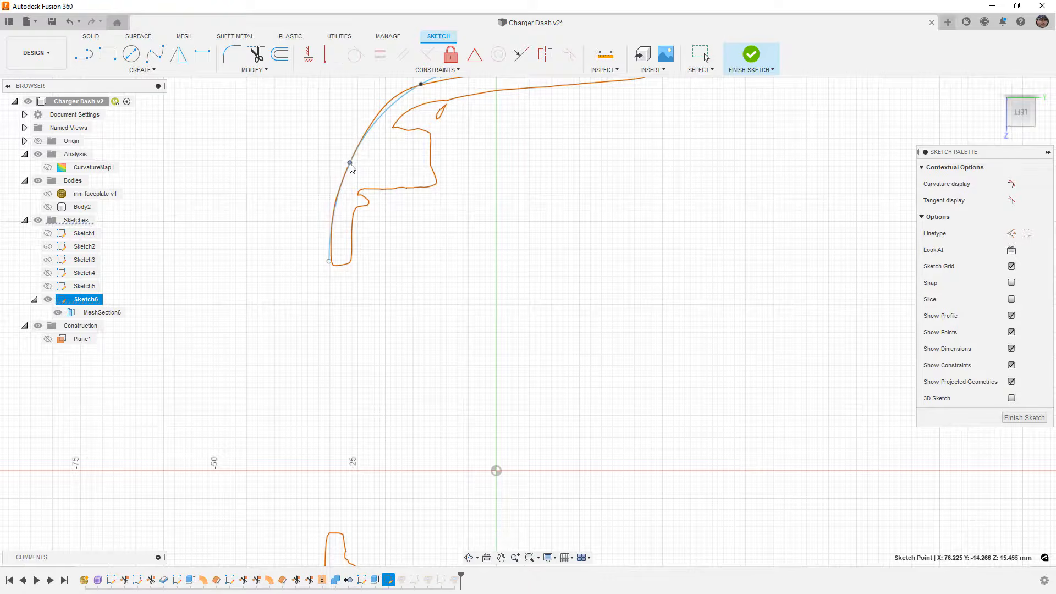
{"action": "left_click_drag", "start_coordinate": [329, 261], "coordinate": [331, 266]}
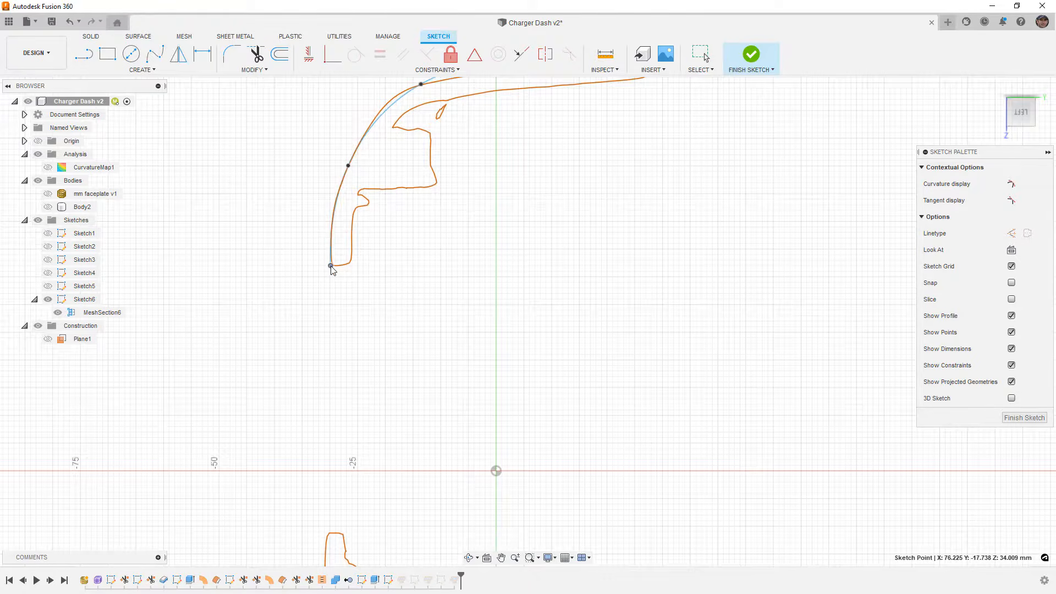
- Align the tangent handle at the upper spline's rear end with the straight outer edge and move the bend's fit point along the outline
{"action": "scroll", "coordinate": [331, 269], "scroll_direction": "down", "scroll_amount": 5}
{"action": "scroll", "coordinate": [385, 190], "scroll_direction": "up", "scroll_amount": 6}
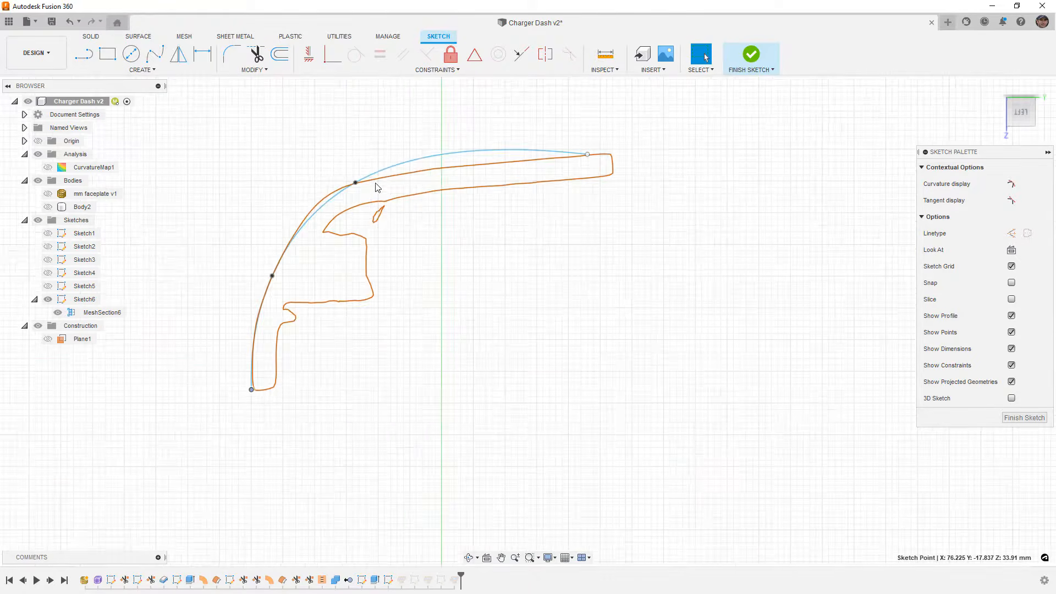
{"action": "left_click", "coordinate": [567, 151]}
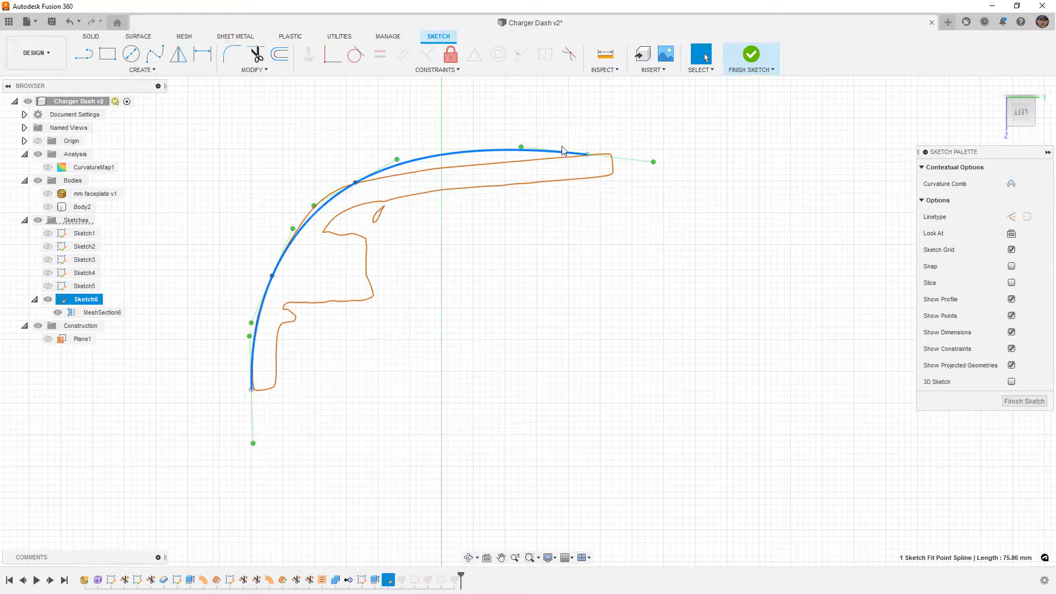
{"action": "left_click_drag", "start_coordinate": [658, 166], "coordinate": [664, 167]}
{"action": "left_click_drag", "start_coordinate": [529, 148], "coordinate": [530, 162]}
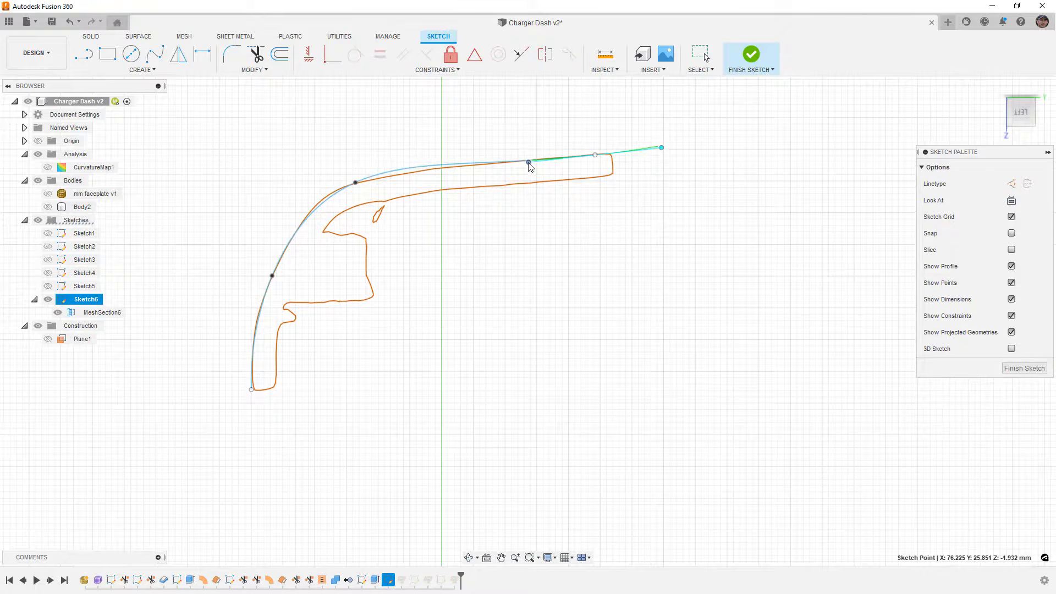
{"action": "left_click_drag", "start_coordinate": [355, 183], "coordinate": [339, 195]}
{"action": "left_click_drag", "start_coordinate": [528, 169], "coordinate": [527, 165]}
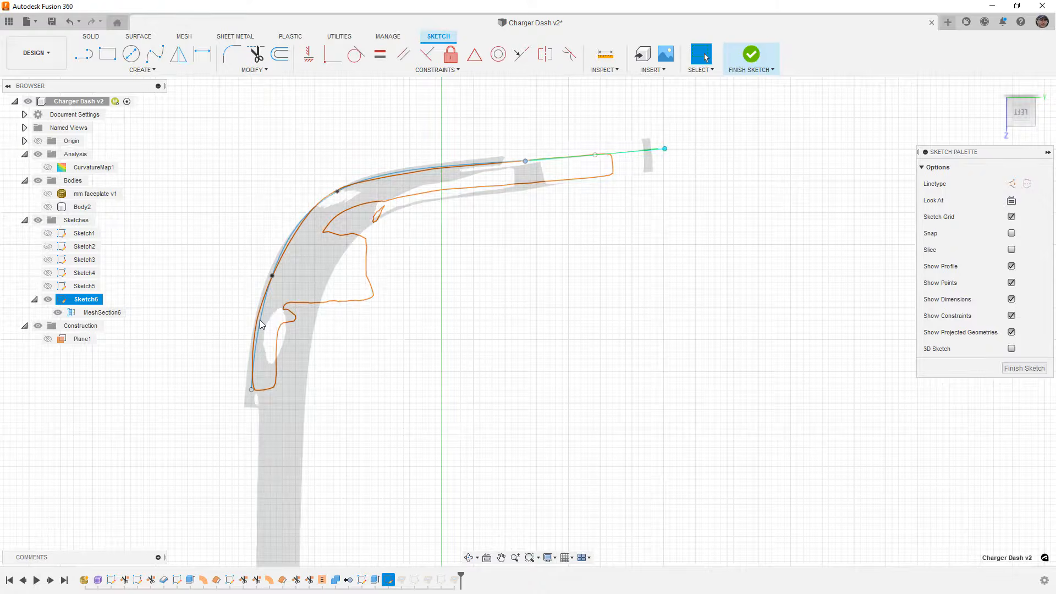
- Insert a fit point on the upper spline's lower stretch and shift the bend's fit point down along the outline
{"action": "left_click", "coordinate": [262, 321]}
{"action": "right_click", "coordinate": [261, 324]}
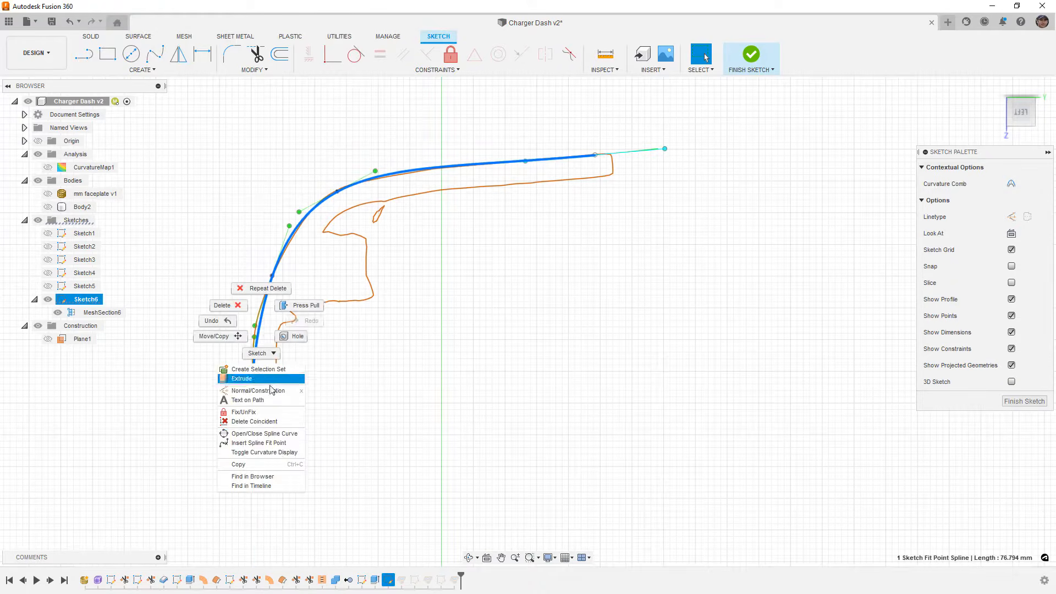
{"action": "left_click", "coordinate": [275, 386]}
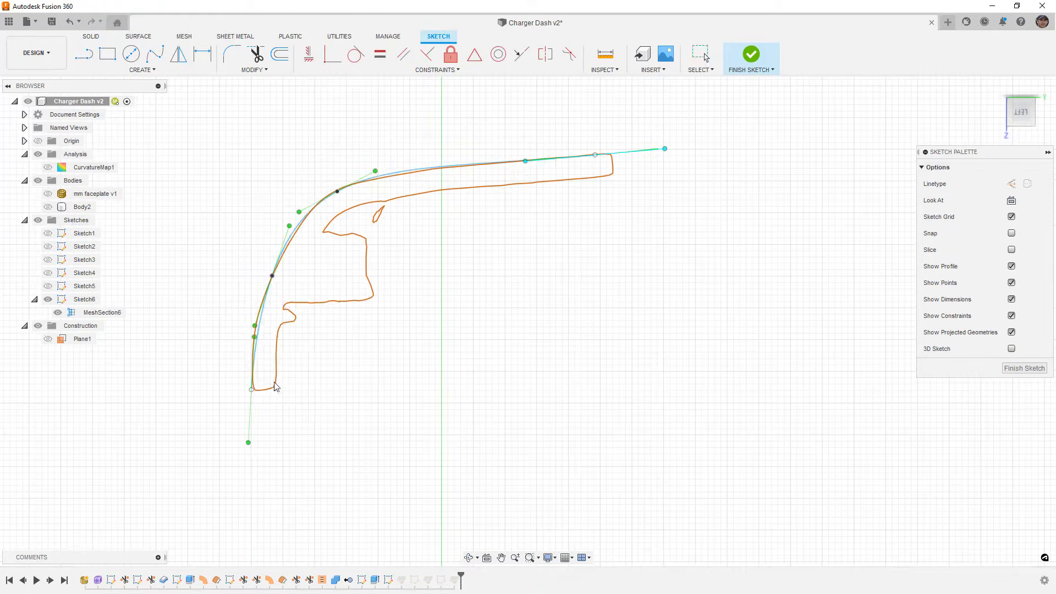
{"action": "left_click", "coordinate": [257, 323]}
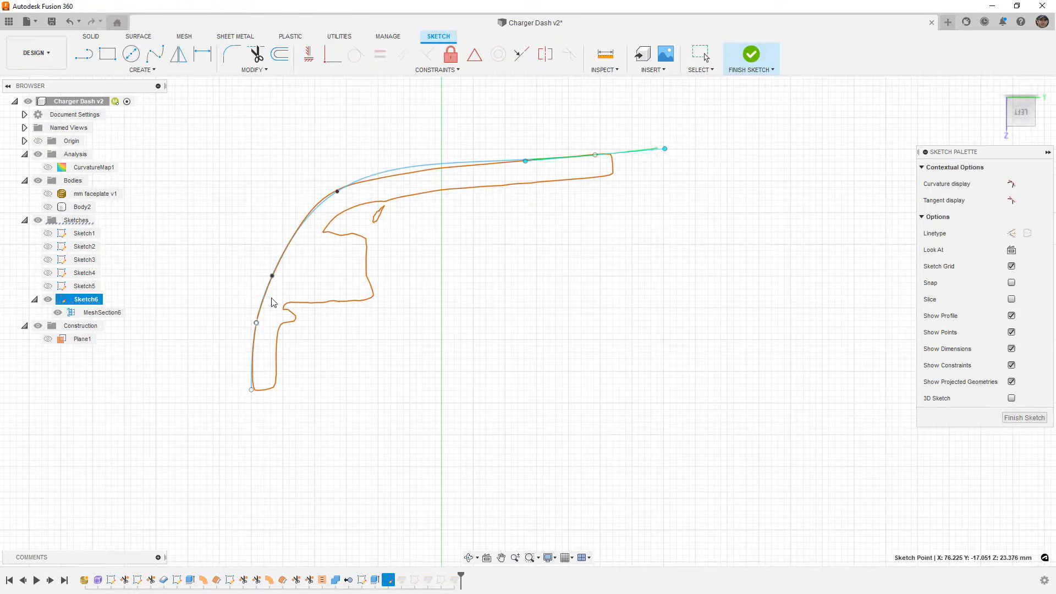
{"action": "left_click_drag", "start_coordinate": [337, 191], "coordinate": [320, 209]}
- Insert another fit point at the top of the bend and fine-tune the adjacent fit point and the rear tangent handle to the outline
{"action": "left_click", "coordinate": [343, 195]}
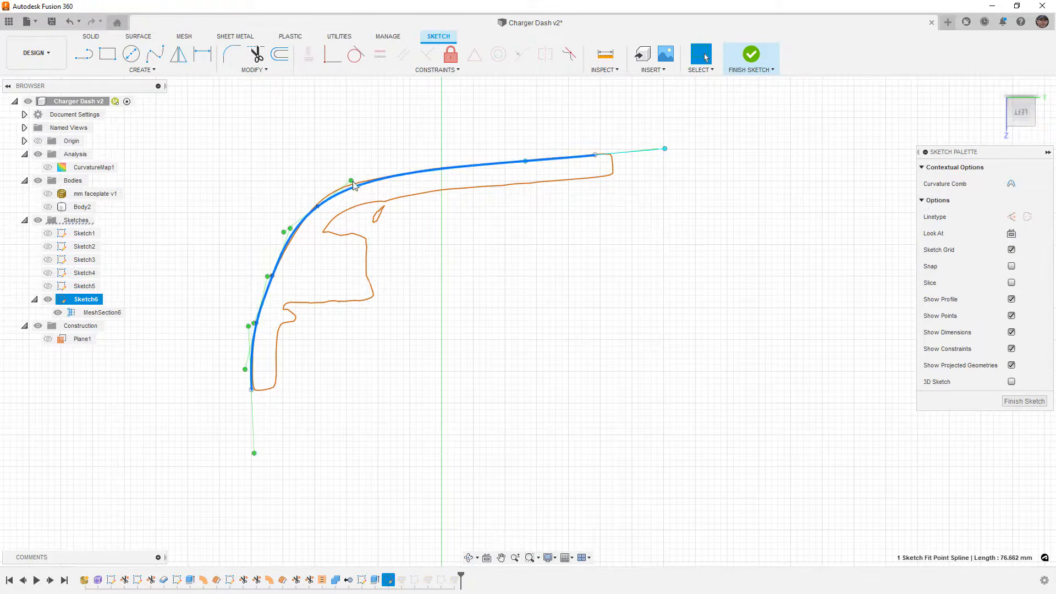
{"action": "right_click", "coordinate": [357, 191]}
{"action": "left_click", "coordinate": [341, 309]}
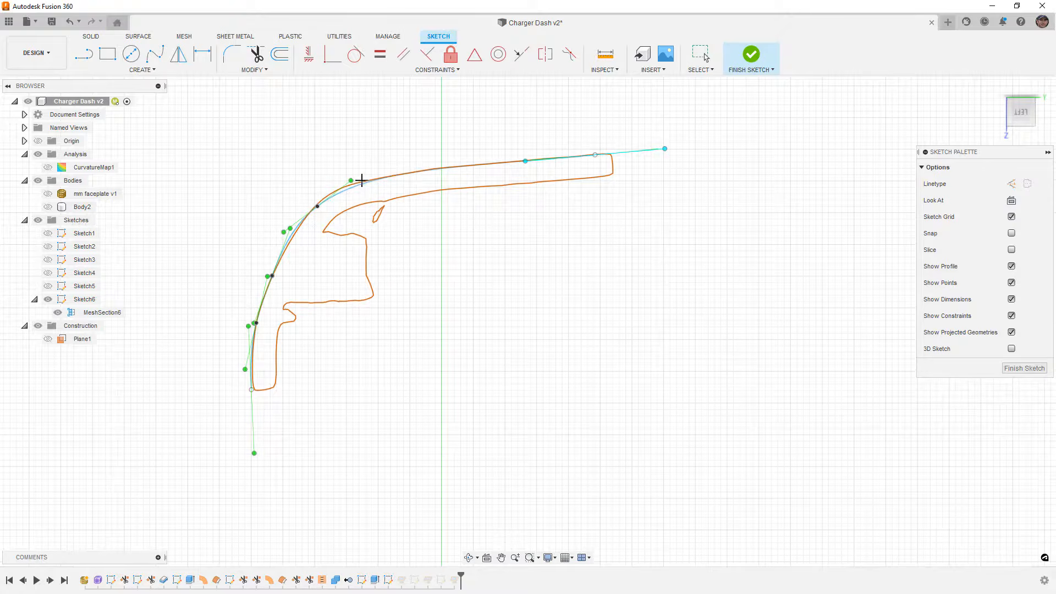
{"action": "left_click", "coordinate": [358, 184]}
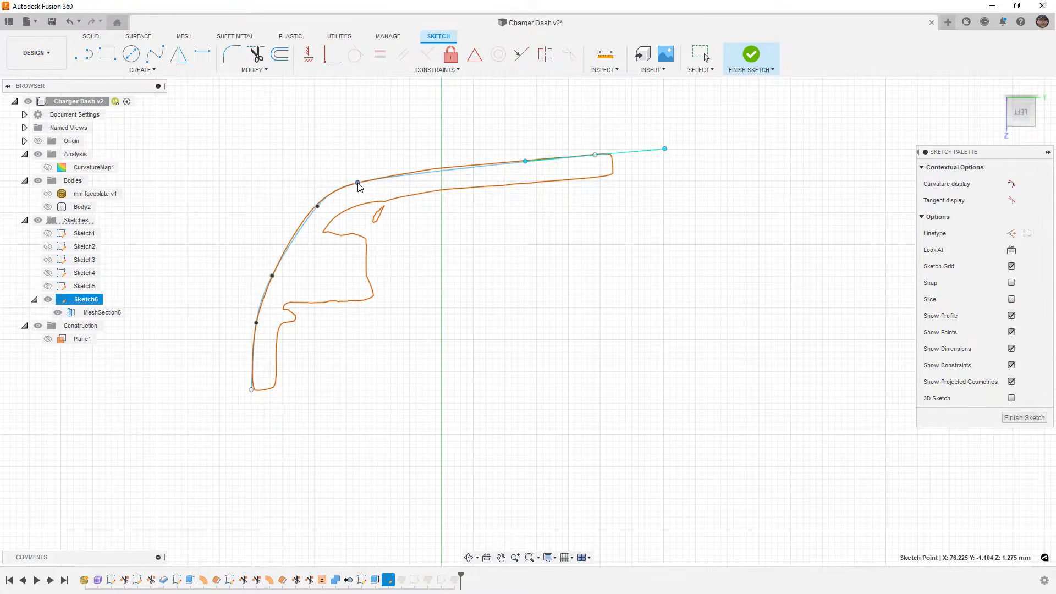
{"action": "left_click_drag", "start_coordinate": [317, 206], "coordinate": [314, 208]}
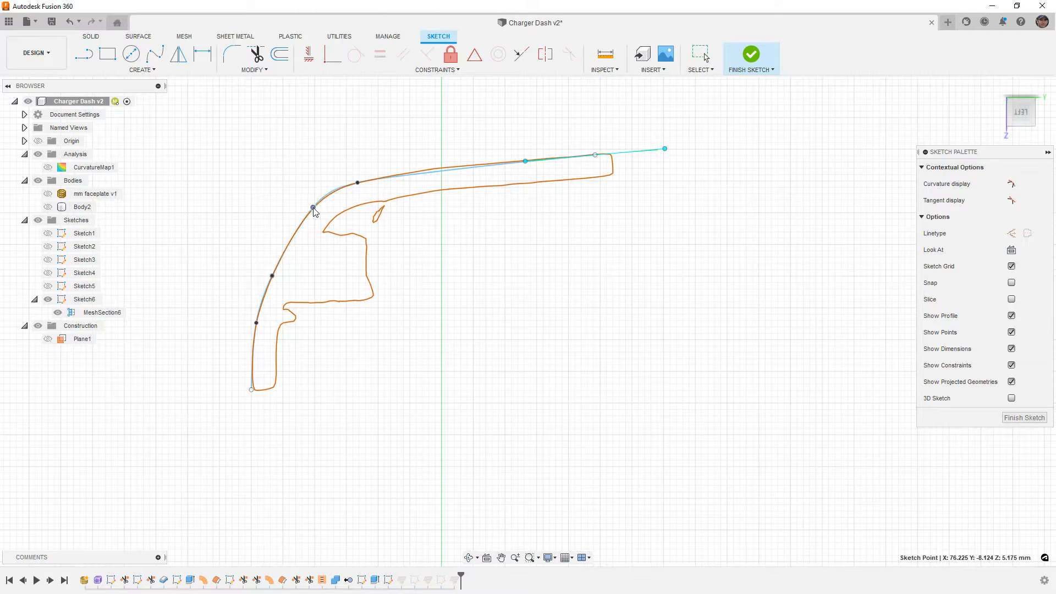
{"action": "left_click", "coordinate": [524, 160]}
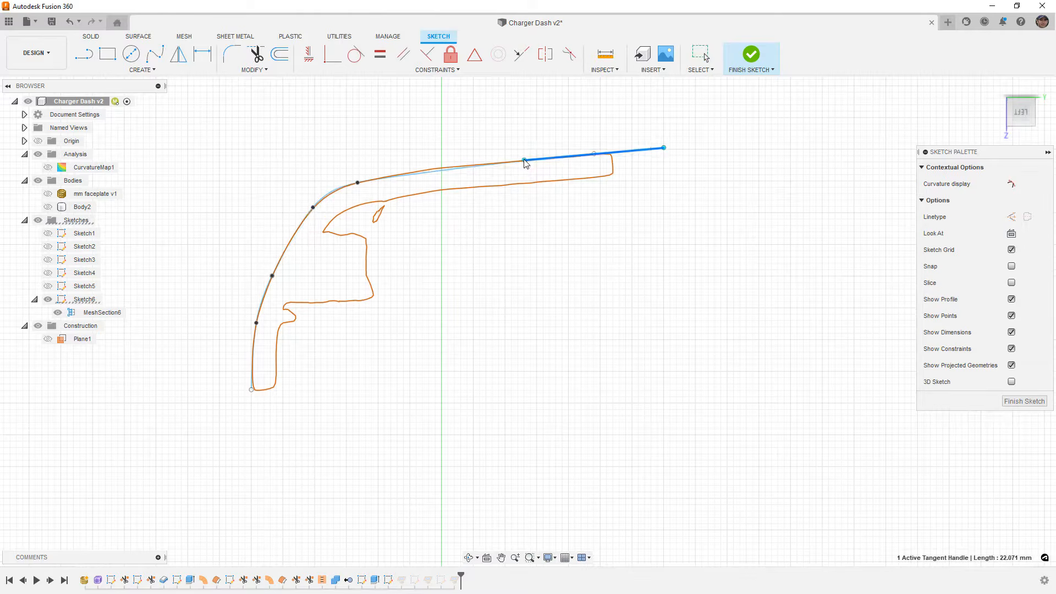
- Draw a two-point fit point spline connecting the upper spline's lower end to the top end of the lowest section's spline
{"action": "scroll", "coordinate": [370, 282], "scroll_direction": "down", "scroll_amount": 5}
{"action": "middle_click_drag", "start_coordinate": [370, 282], "coordinate": [365, 249]}
{"action": "scroll", "coordinate": [348, 307], "scroll_direction": "down", "scroll_amount": 2}
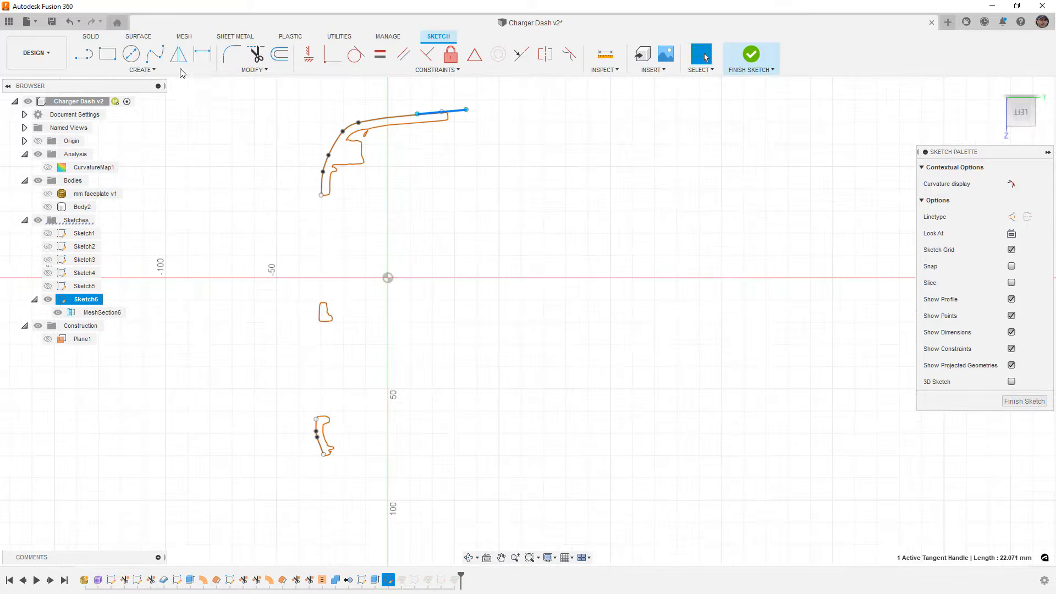
{"action": "left_click", "coordinate": [156, 56]}
{"action": "left_click", "coordinate": [321, 196]}
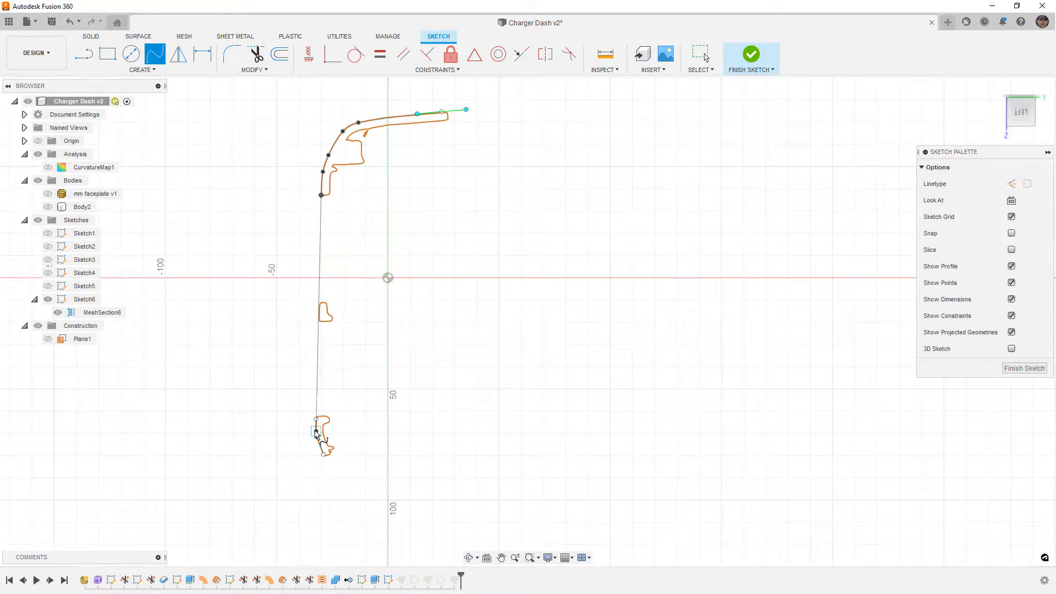
{"action": "left_click", "coordinate": [317, 420]}
{"action": "left_click", "coordinate": [343, 419]}
- Make the connecting spline tangent to the upper spline and to the lowest section's spline
{"action": "left_click", "coordinate": [322, 237]}
{"action": "scroll", "coordinate": [329, 184], "scroll_direction": "up", "scroll_amount": 5}
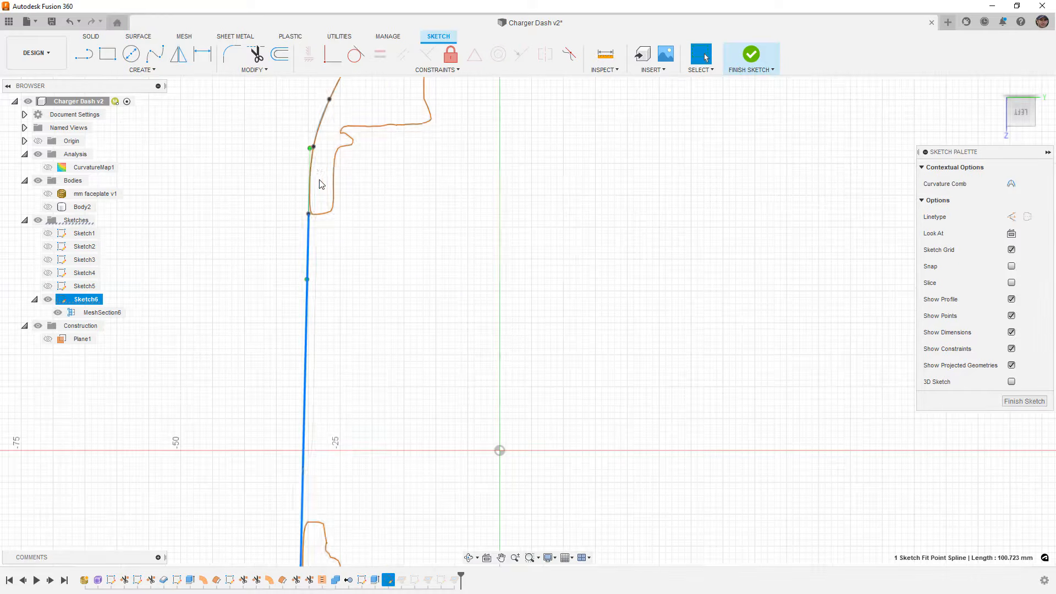
{"action": "left_click", "coordinate": [312, 144], "text": "shift"}
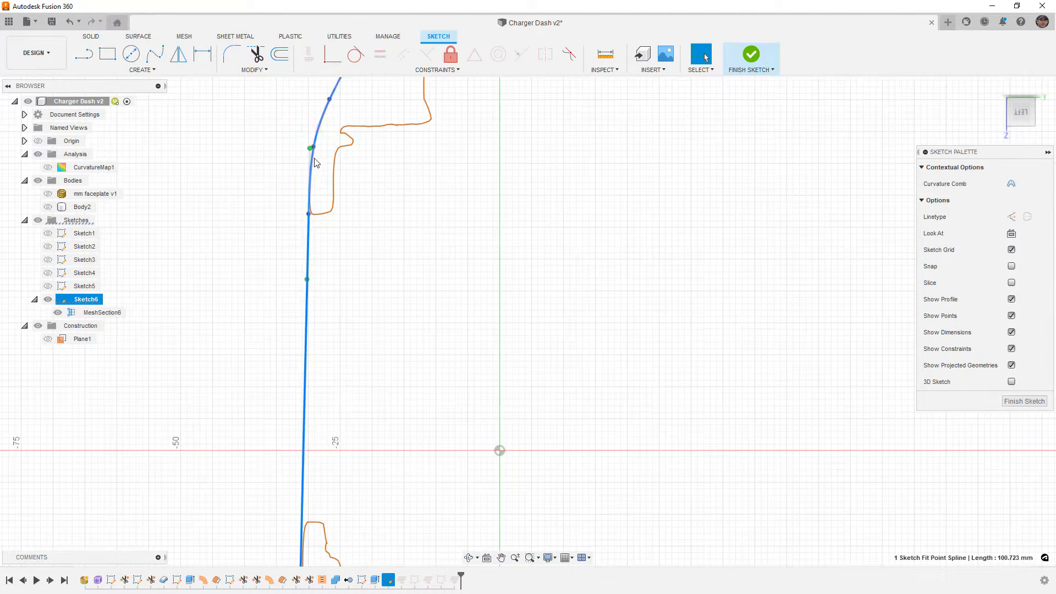
{"action": "left_click", "coordinate": [354, 55]}
{"action": "scroll", "coordinate": [356, 139], "scroll_direction": "down", "scroll_amount": 5}
{"action": "middle_click_drag", "start_coordinate": [377, 432], "coordinate": [370, 304]}
{"action": "scroll", "coordinate": [311, 327], "scroll_direction": "up", "scroll_amount": 4}
{"action": "left_click", "coordinate": [313, 328]}
{"action": "scroll", "coordinate": [316, 352], "scroll_direction": "up", "scroll_amount": 3}
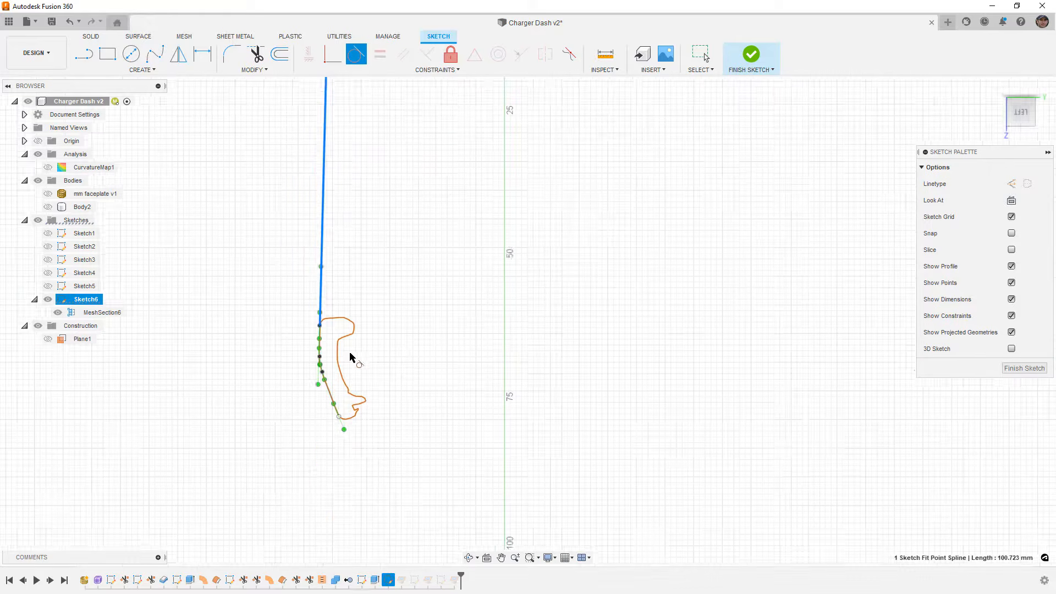
{"action": "scroll", "coordinate": [308, 335], "scroll_direction": "up", "scroll_amount": 3}
{"action": "left_click", "coordinate": [303, 319]}
{"action": "scroll", "coordinate": [311, 319], "scroll_direction": "down", "scroll_amount": 6}
{"action": "scroll", "coordinate": [319, 187], "scroll_direction": "up", "scroll_amount": 4}
{"action": "left_click", "coordinate": [306, 188]}
{"action": "scroll", "coordinate": [307, 186], "scroll_direction": "down", "scroll_amount": 4}
{"action": "scroll", "coordinate": [332, 314], "scroll_direction": "down", "scroll_amount": 4}
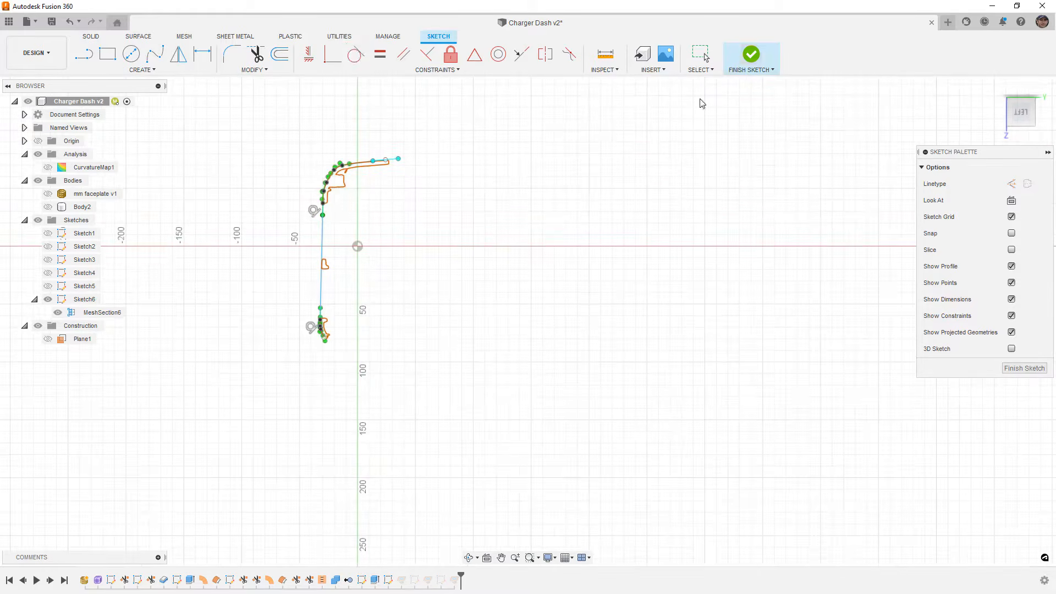
- Finish Sketch6 with its MeshSection6 hidden and open Sketch7 for editing
{"action": "left_click", "coordinate": [58, 314]}
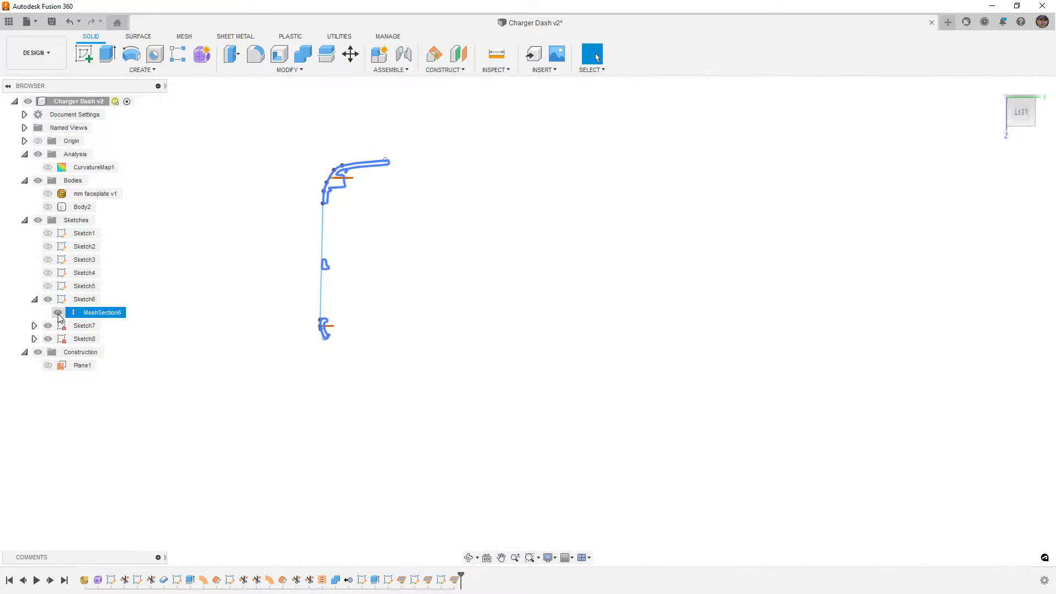
{"action": "middle_click_drag", "start_coordinate": [249, 303], "coordinate": [399, 269], "text": "shift"}
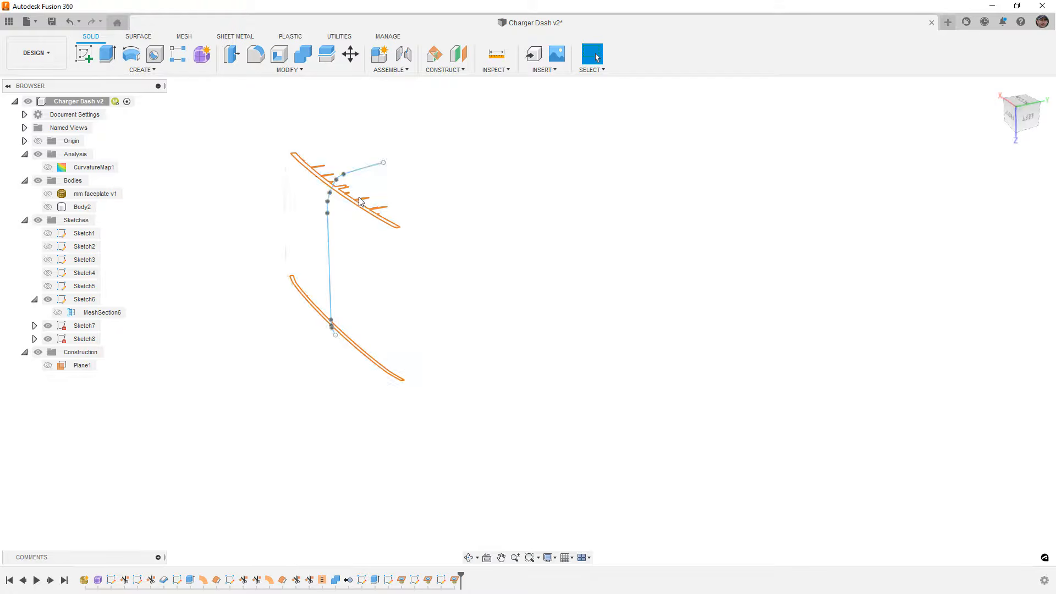
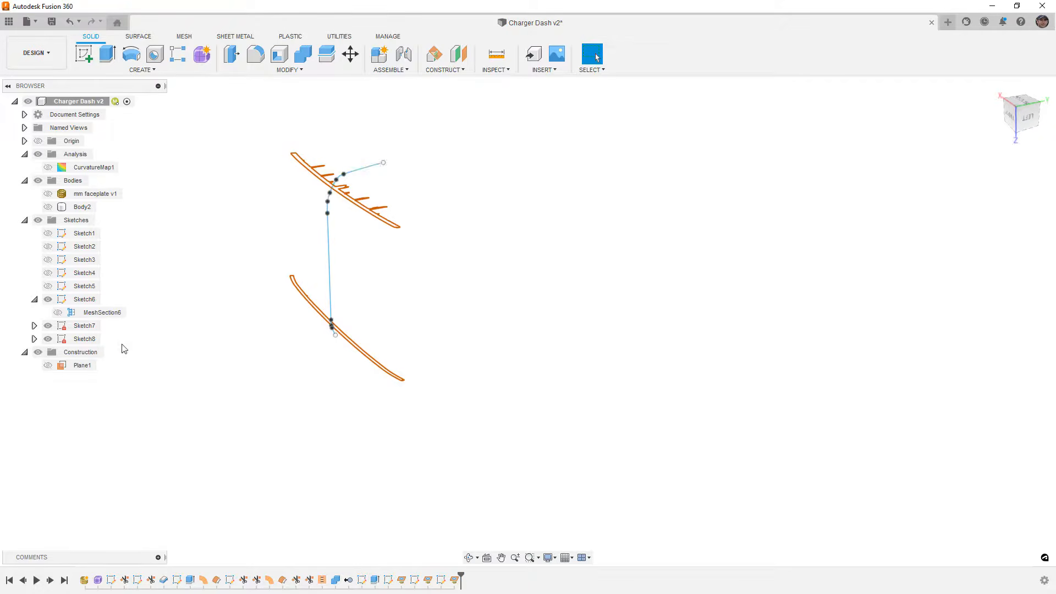
{"action": "left_click", "coordinate": [80, 326]}
{"action": "right_click", "coordinate": [80, 328]}
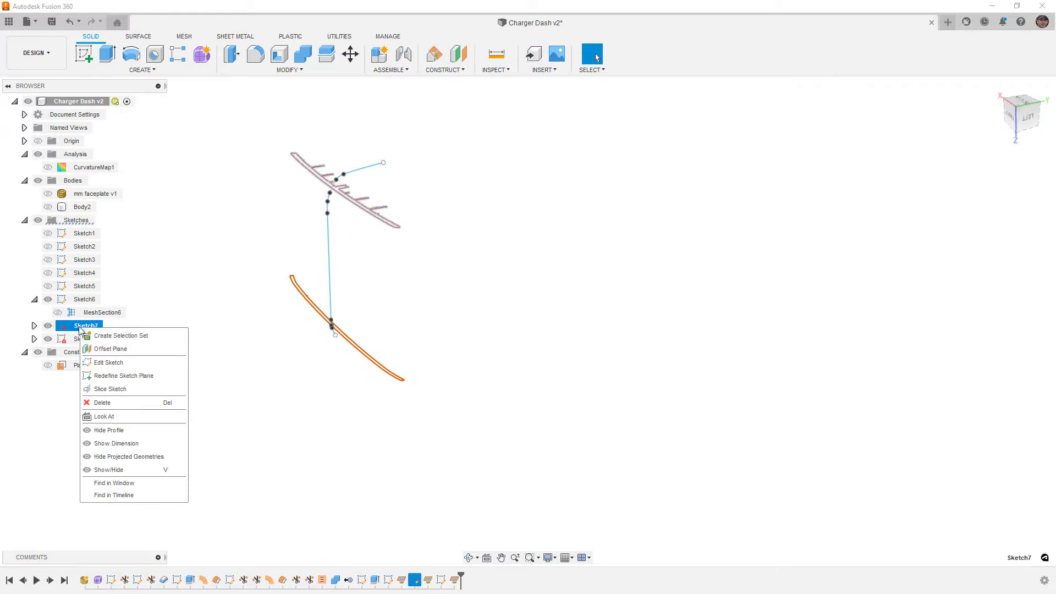
{"action": "left_click", "coordinate": [100, 360]}
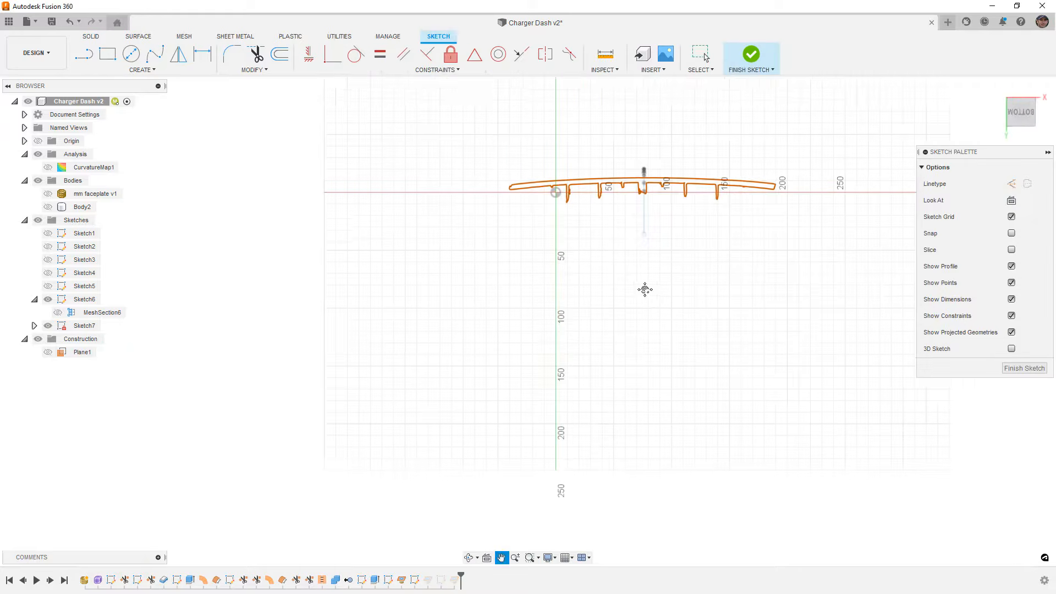
- Draw a fit point spline along the section's outer edge from the Sketch6 curve to the outline's end on the origin side
{"action": "scroll", "coordinate": [553, 217], "scroll_direction": "up", "scroll_amount": 8}
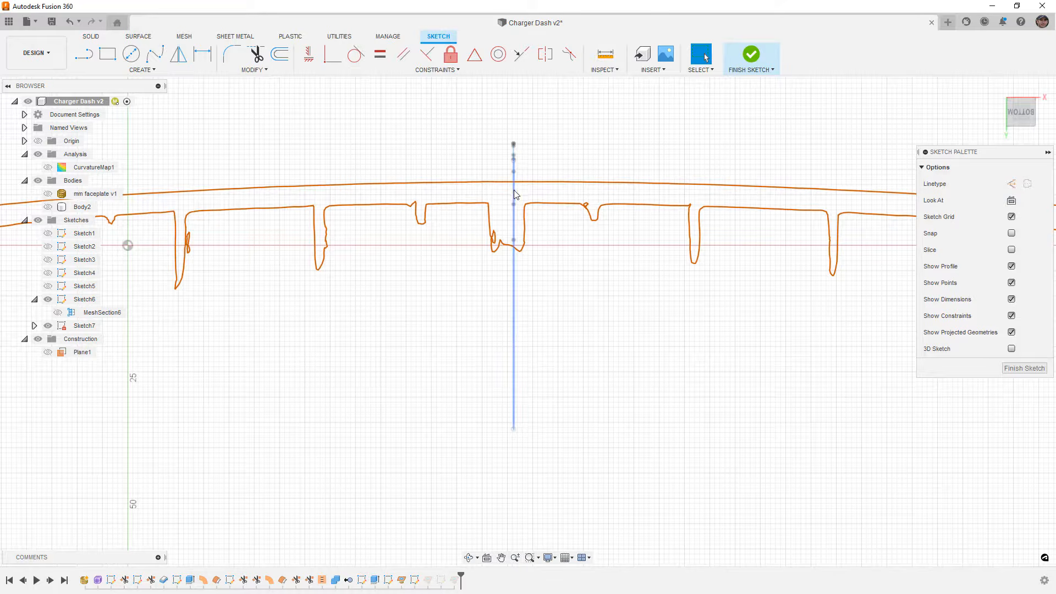
{"action": "left_click", "coordinate": [150, 56]}
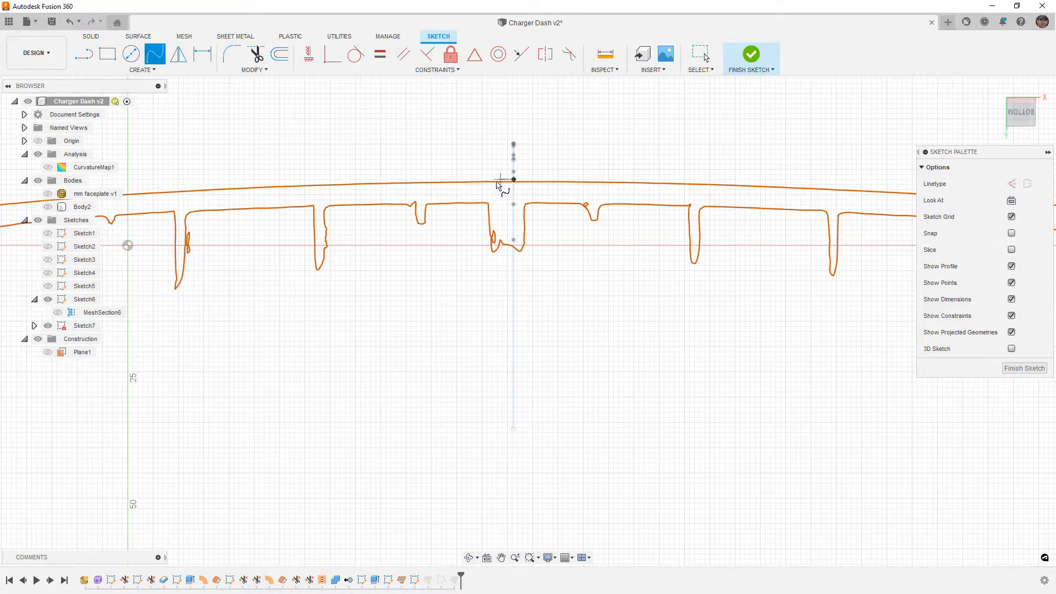
{"action": "left_click", "coordinate": [306, 187]}
{"action": "middle_click_drag", "start_coordinate": [303, 192], "coordinate": [690, 209]}
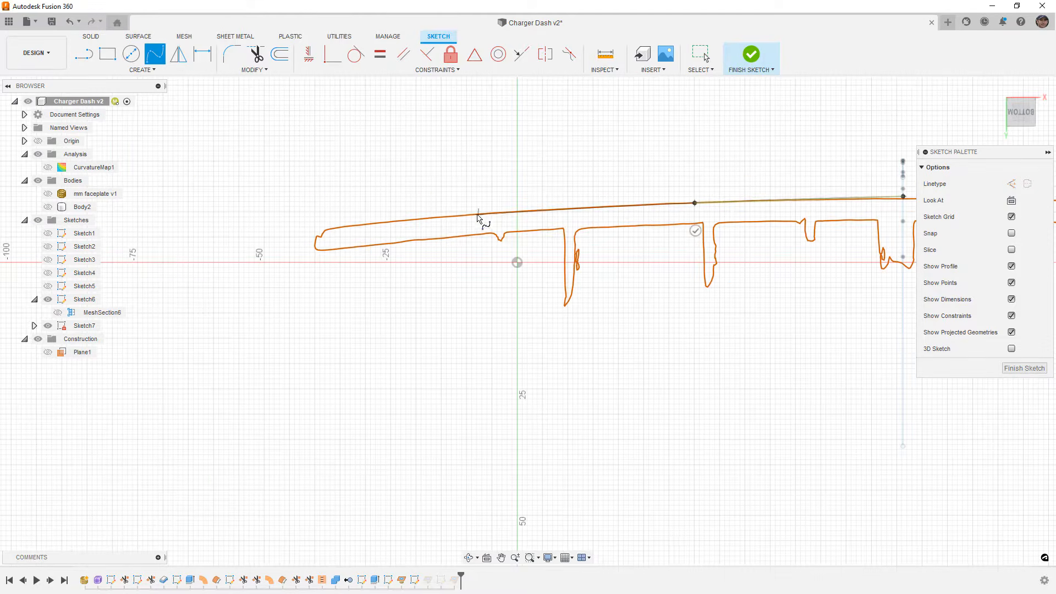
{"action": "left_click", "coordinate": [330, 229]}
{"action": "double_click", "coordinate": [264, 234]}
- Constrain the new spline's tangent handle at the Sketch6 curve to be horizontal
{"action": "scroll", "coordinate": [493, 278], "scroll_direction": "down", "scroll_amount": 3}
{"action": "mouse_move", "coordinate": [742, 293]}
{"action": "middle_mouse_down"}
{"action": "mouse_move", "coordinate": [687, 296]}
{"action": "mouse_move", "coordinate": [485, 264]}
{"action": "middle_mouse_up"}
{"action": "scroll", "coordinate": [471, 245], "scroll_direction": "up", "scroll_amount": 7}
{"action": "left_click", "coordinate": [308, 53]}
{"action": "left_click", "coordinate": [454, 225]}
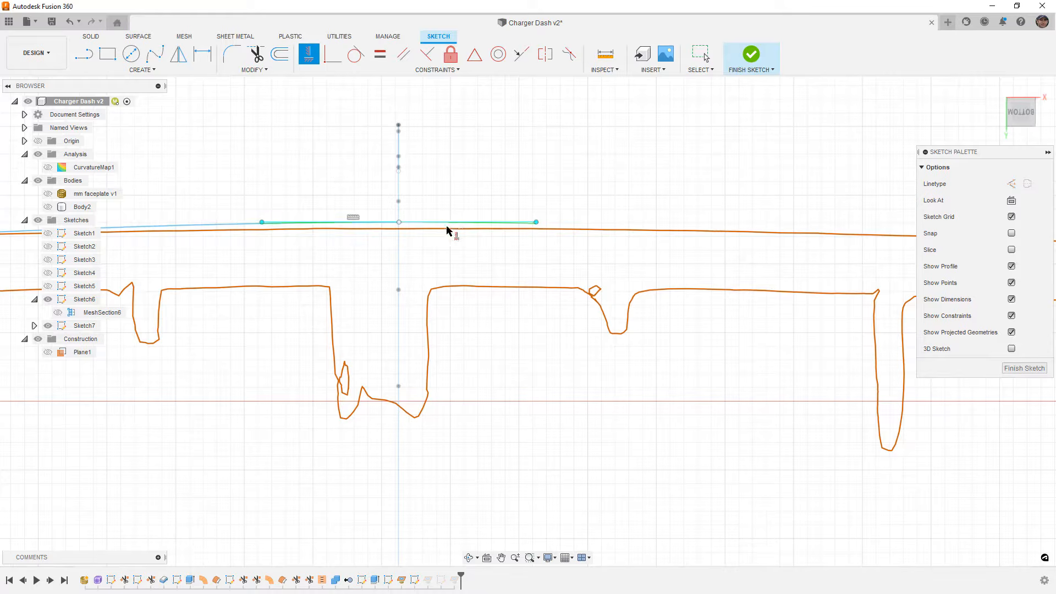
- Project the Sketch6 fit point spline into Sketch7 and move the new spline's end point onto the projected line
{"action": "key", "text": "Escape"}
{"action": "left_click", "coordinate": [393, 228]}
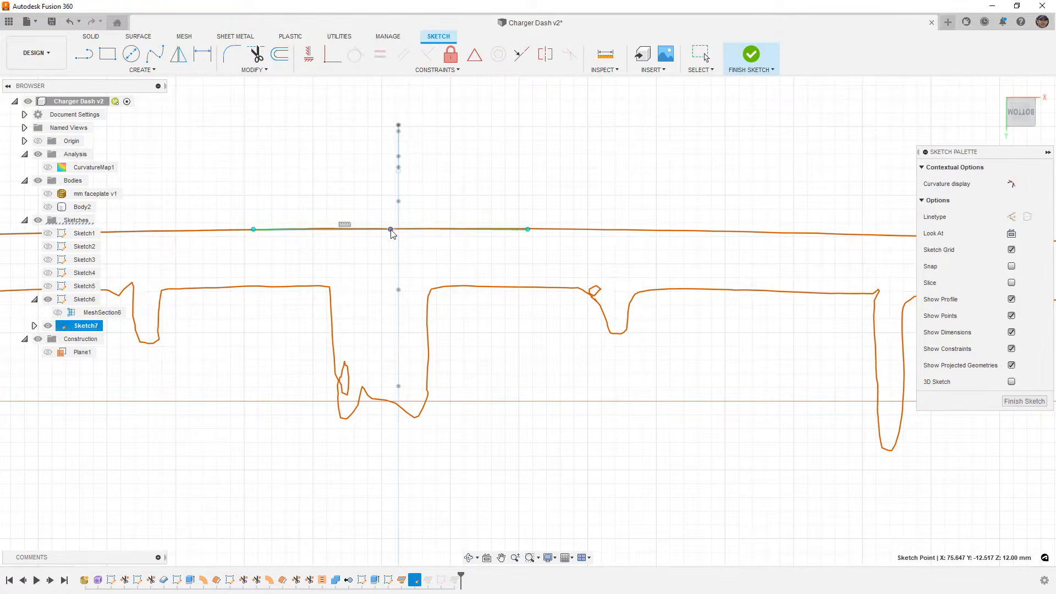
{"action": "left_click", "coordinate": [398, 225], "text": "ctrl"}
{"action": "left_click", "coordinate": [398, 225]}
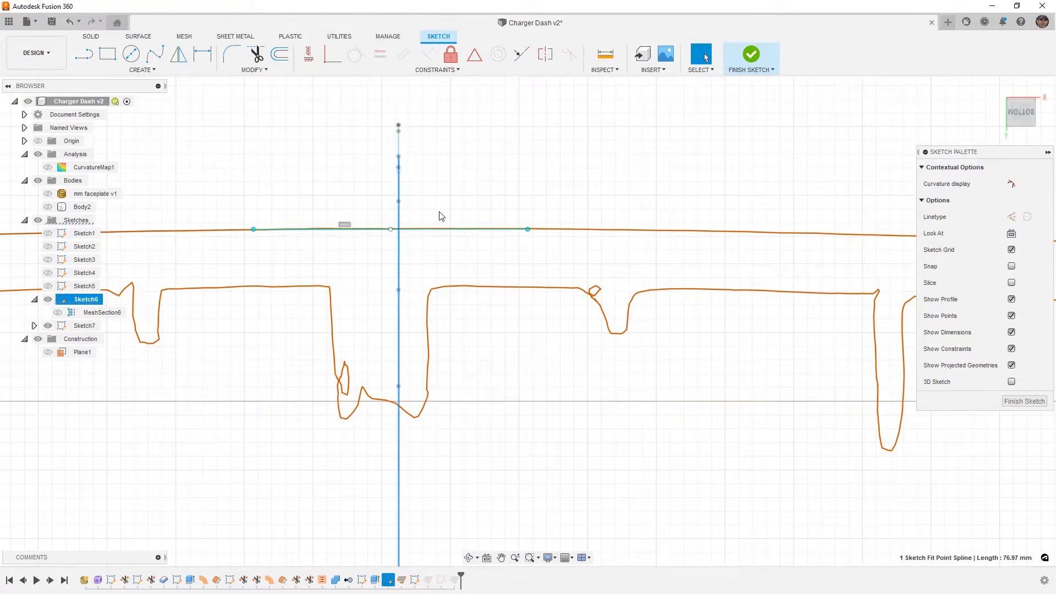
{"action": "key", "text": "p"}
{"action": "left_click", "coordinate": [992, 219]}
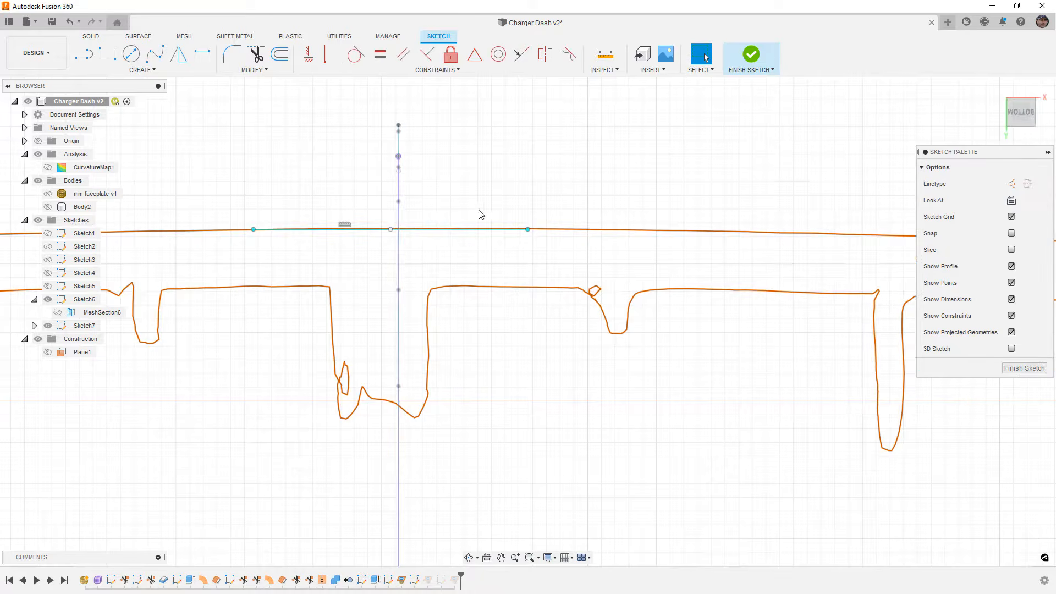
{"action": "left_click_drag", "start_coordinate": [391, 230], "coordinate": [399, 233]}
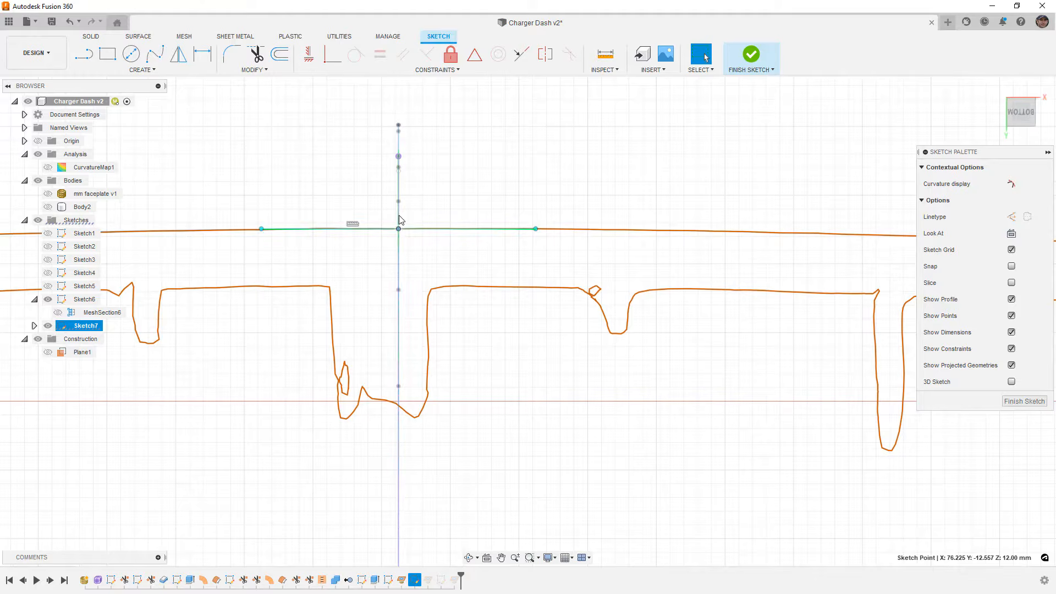
{"action": "left_click", "coordinate": [399, 229]}
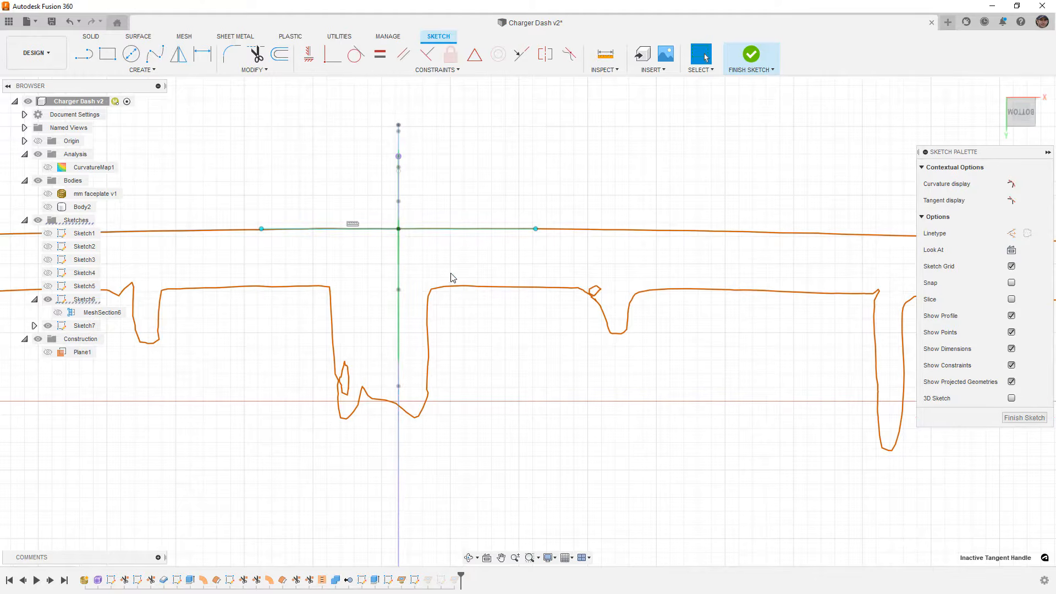
{"action": "left_click", "coordinate": [474, 213]}
- Convert the projected Sketch6 line in Sketch7 to construction geometry
{"action": "middle_click_drag", "start_coordinate": [427, 278], "coordinate": [394, 201], "text": "shift"}
{"action": "left_click", "coordinate": [379, 178]}
{"action": "key", "text": "x"}
{"action": "left_click", "coordinate": [486, 198]}
- Finish Sketch7, hide its MeshSection7 and open Sketch8 for editing
{"action": "middle_click_drag", "start_coordinate": [486, 198], "coordinate": [543, 194], "text": "shift"}
{"action": "scroll", "coordinate": [543, 194], "scroll_direction": "down", "scroll_amount": 5}
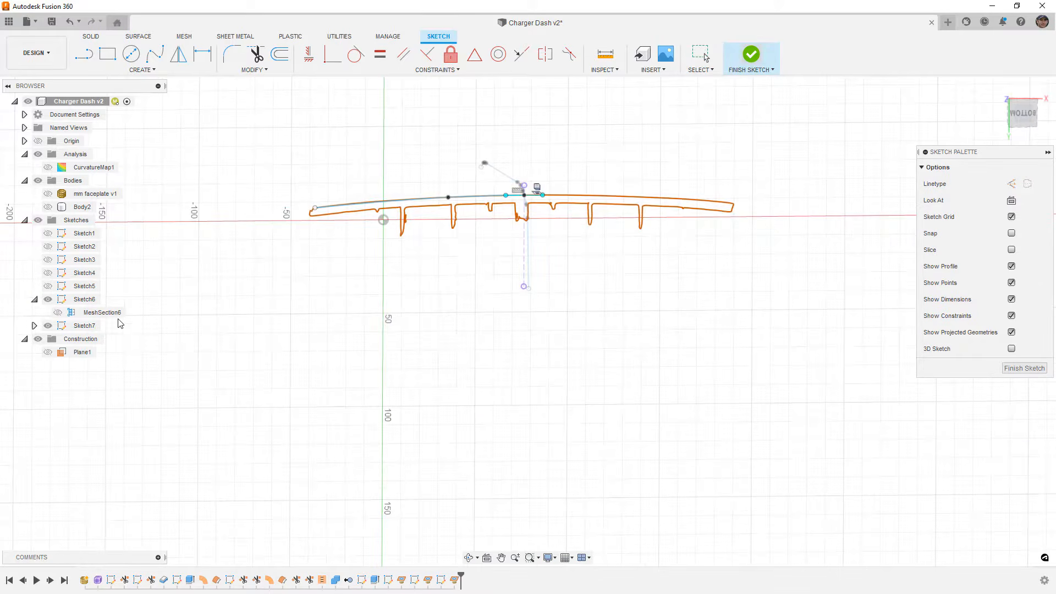
{"action": "left_click", "coordinate": [34, 326]}
{"action": "left_click", "coordinate": [57, 339]}
{"action": "left_click", "coordinate": [58, 339]}
{"action": "left_click", "coordinate": [85, 352]}
{"action": "right_click", "coordinate": [83, 352]}
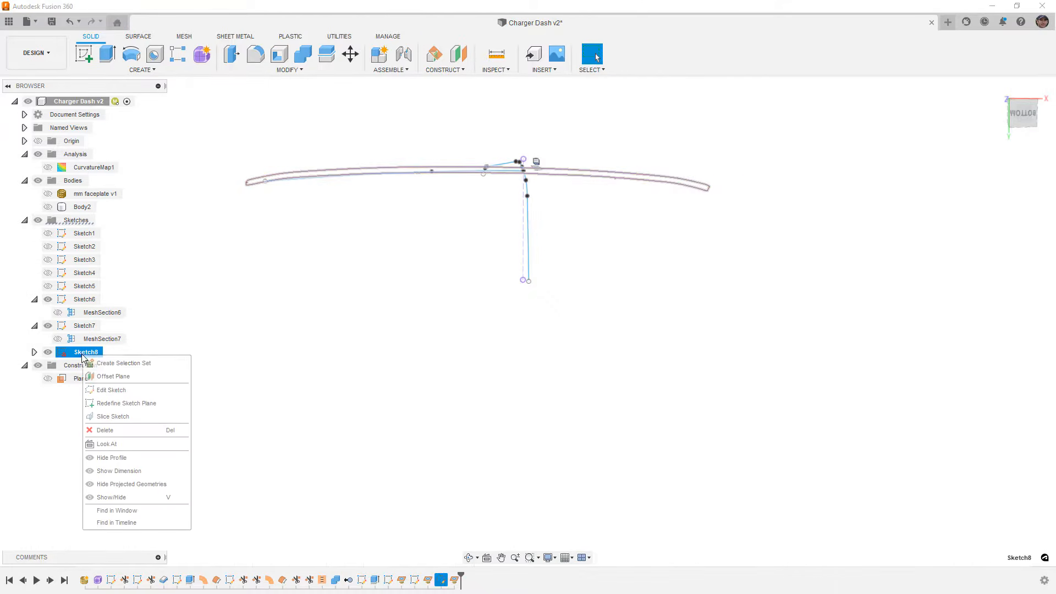
{"action": "left_click", "coordinate": [103, 391]}
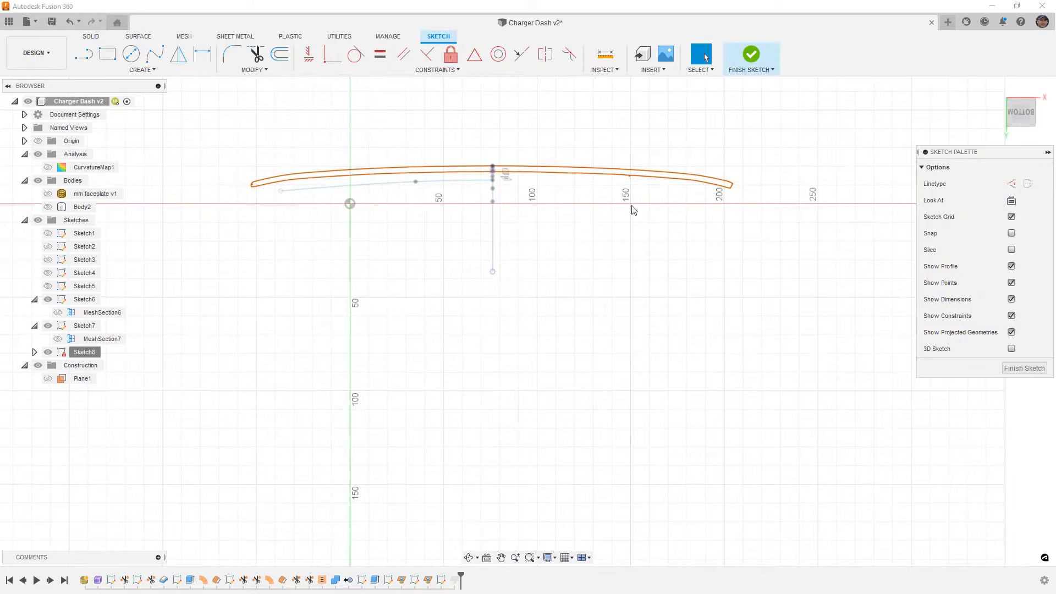
- Intersect the Sketch6 fit point spline with the Sketch8 plane to create a reference point, keeping the projection link on
{"action": "middle_click_drag", "start_coordinate": [466, 250], "coordinate": [479, 263], "text": "shift"}
{"action": "scroll", "coordinate": [463, 147], "scroll_direction": "up", "scroll_amount": 8}
{"action": "scroll", "coordinate": [455, 142], "scroll_direction": "up", "scroll_amount": 5}
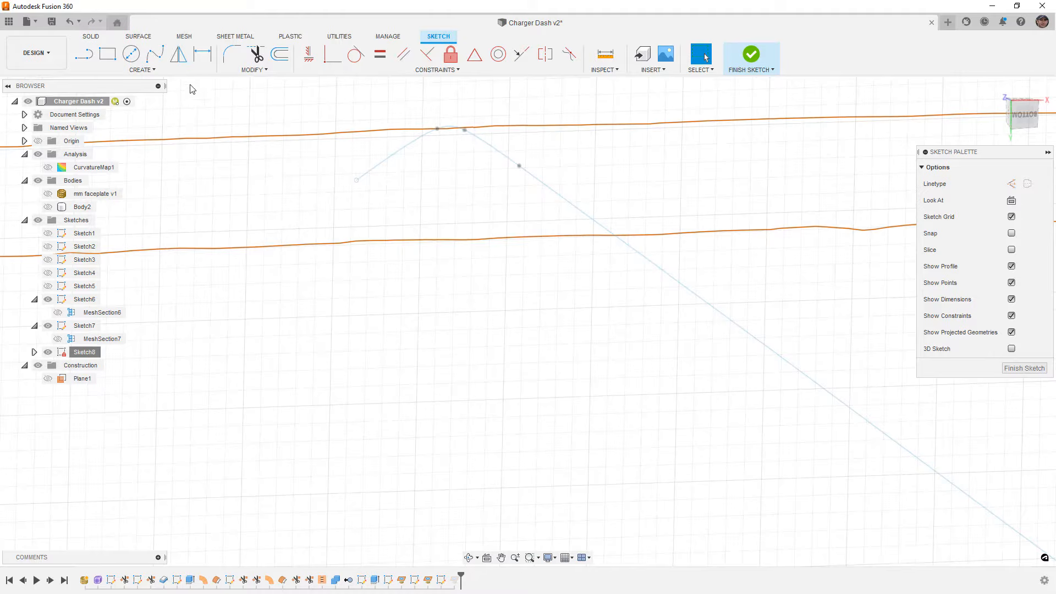
{"action": "scroll", "coordinate": [247, 126], "scroll_direction": "down", "scroll_amount": 10}
{"action": "scroll", "coordinate": [615, 384], "scroll_direction": "up", "scroll_amount": 10}
{"action": "scroll", "coordinate": [590, 344], "scroll_direction": "up", "scroll_amount": 5}
{"action": "mouse_move", "coordinate": [589, 356]}
{"action": "middle_mouse_down", "text": "shift"}
{"action": "mouse_move", "coordinate": [613, 341]}
{"action": "mouse_move", "coordinate": [583, 360]}
{"action": "mouse_move", "coordinate": [573, 323]}
{"action": "mouse_move", "coordinate": [597, 360]}
{"action": "middle_mouse_up", "text": "shift"}
{"action": "left_click", "coordinate": [156, 76]}
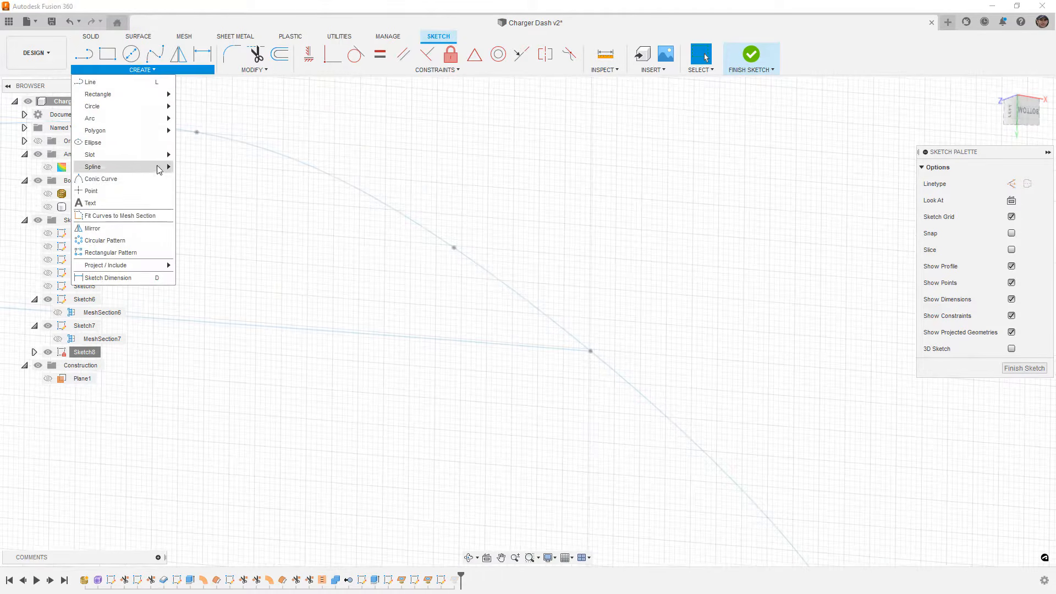
{"action": "mouse_move", "coordinate": [160, 265]}
{"action": "left_click", "coordinate": [187, 276]}
{"action": "mouse_move", "coordinate": [338, 246]}
{"action": "middle_mouse_down", "text": "shift"}
{"action": "mouse_move", "coordinate": [368, 154]}
{"action": "mouse_move", "coordinate": [369, 167]}
{"action": "mouse_move", "coordinate": [275, 137]}
{"action": "mouse_move", "coordinate": [335, 214]}
{"action": "mouse_move", "coordinate": [353, 193]}
{"action": "middle_mouse_up", "text": "shift"}
{"action": "left_click", "coordinate": [354, 193]}
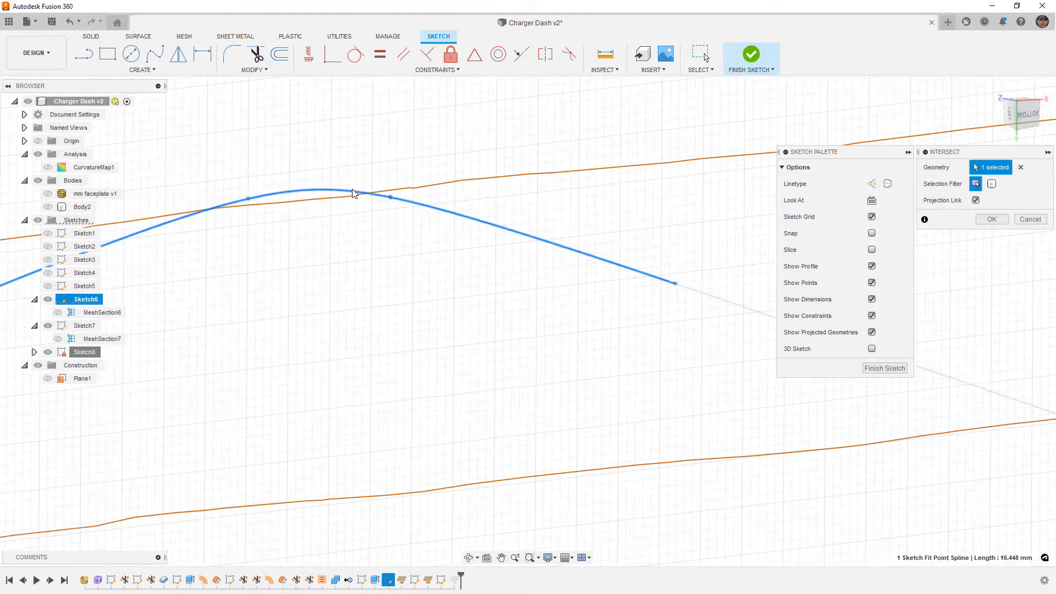
{"action": "left_click", "coordinate": [991, 219]}
{"action": "middle_click_drag", "start_coordinate": [563, 176], "coordinate": [808, 156], "text": "shift"}
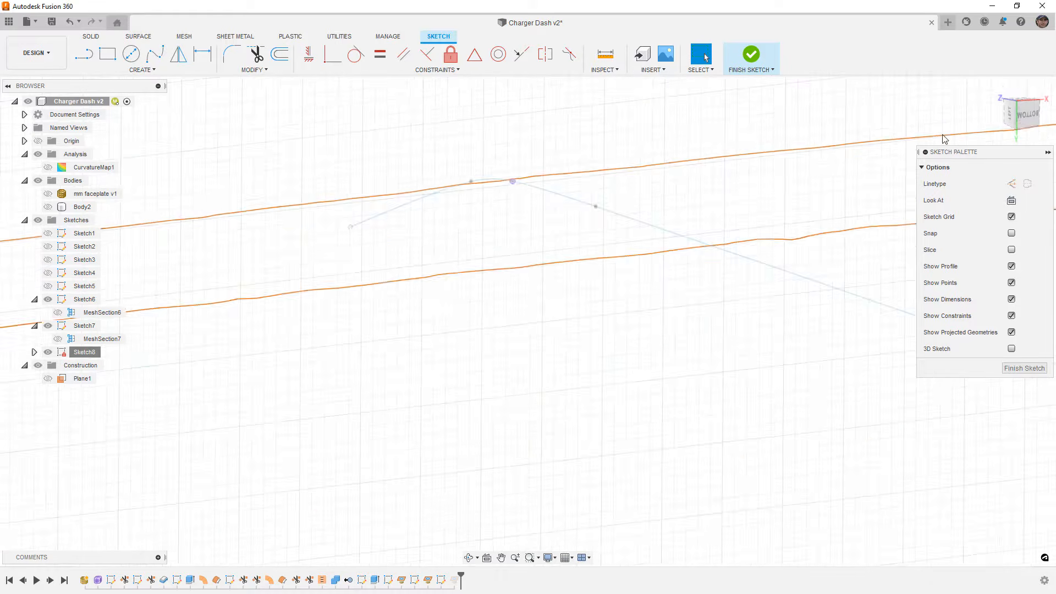
- Draw a fit point spline from the intersection point along the section's outer edge to the outline's end on the origin side
{"action": "left_click", "coordinate": [1027, 114]}
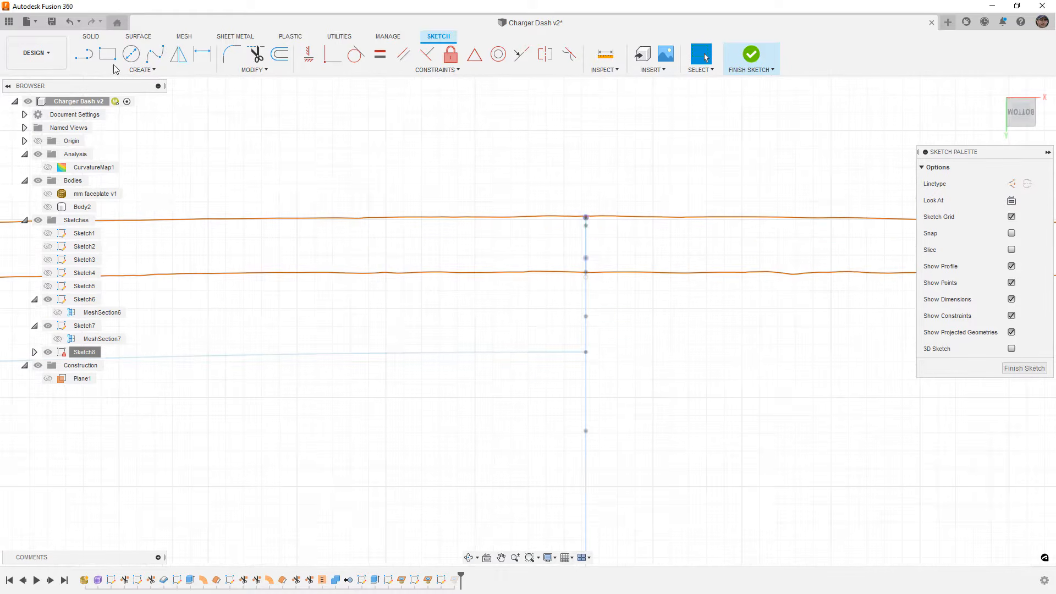
{"action": "left_click", "coordinate": [154, 54]}
{"action": "left_click", "coordinate": [585, 217]}
{"action": "scroll", "coordinate": [245, 219], "scroll_direction": "down", "scroll_amount": 1}
{"action": "middle_click_drag", "start_coordinate": [245, 219], "coordinate": [467, 228]}
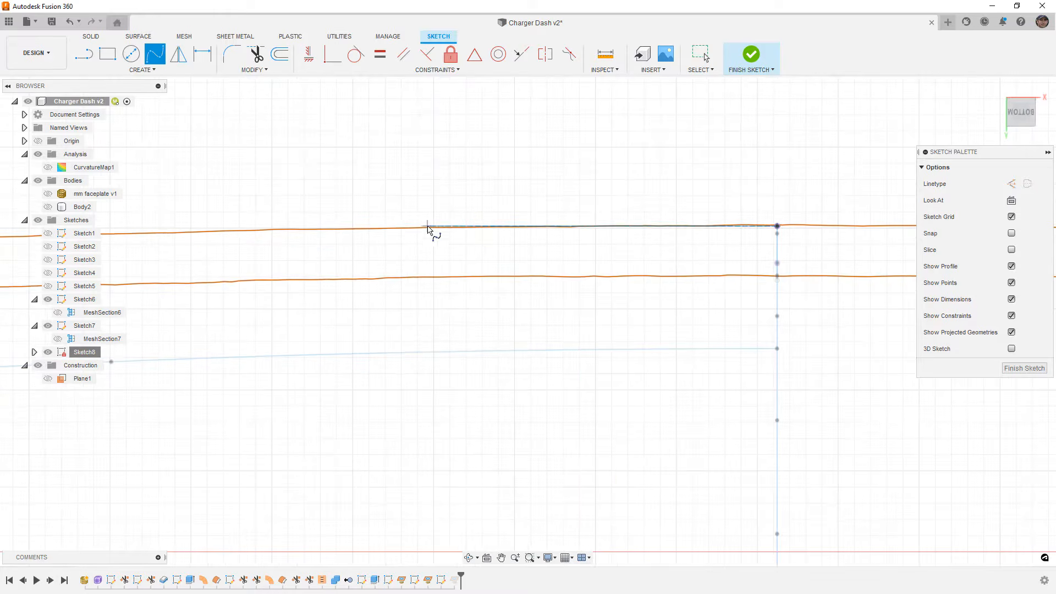
{"action": "left_click", "coordinate": [386, 229]}
{"action": "scroll", "coordinate": [386, 229], "scroll_direction": "down", "scroll_amount": 10}
{"action": "scroll", "coordinate": [280, 236], "scroll_direction": "up", "scroll_amount": 4}
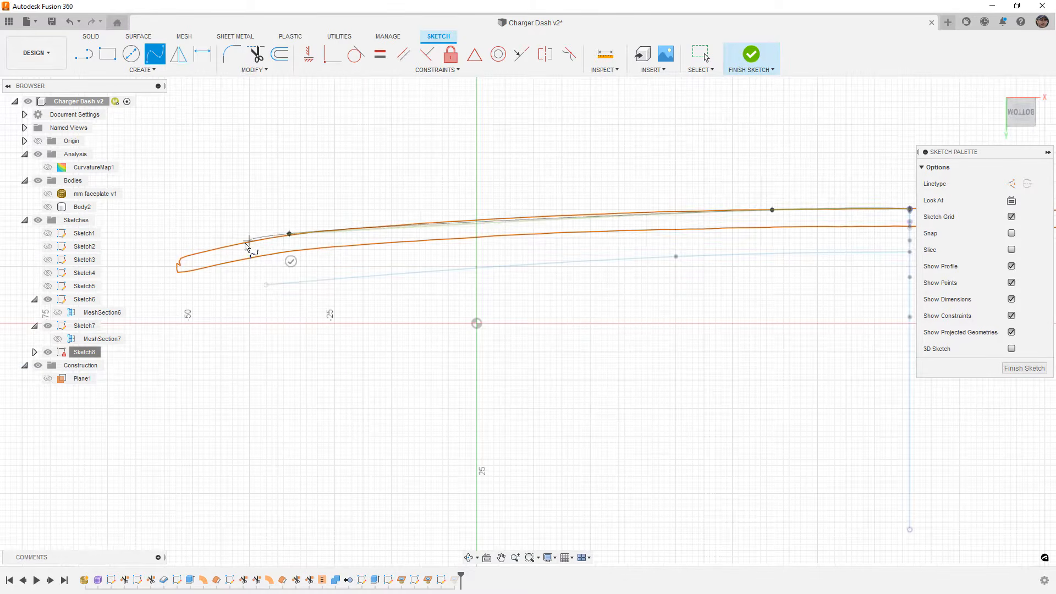
{"action": "left_click", "coordinate": [187, 260]}
{"action": "left_click", "coordinate": [202, 277]}
- Constrain the Sketch8 spline's tangent handle at the intersection point to be horizontal
{"action": "left_click", "coordinate": [309, 53]}
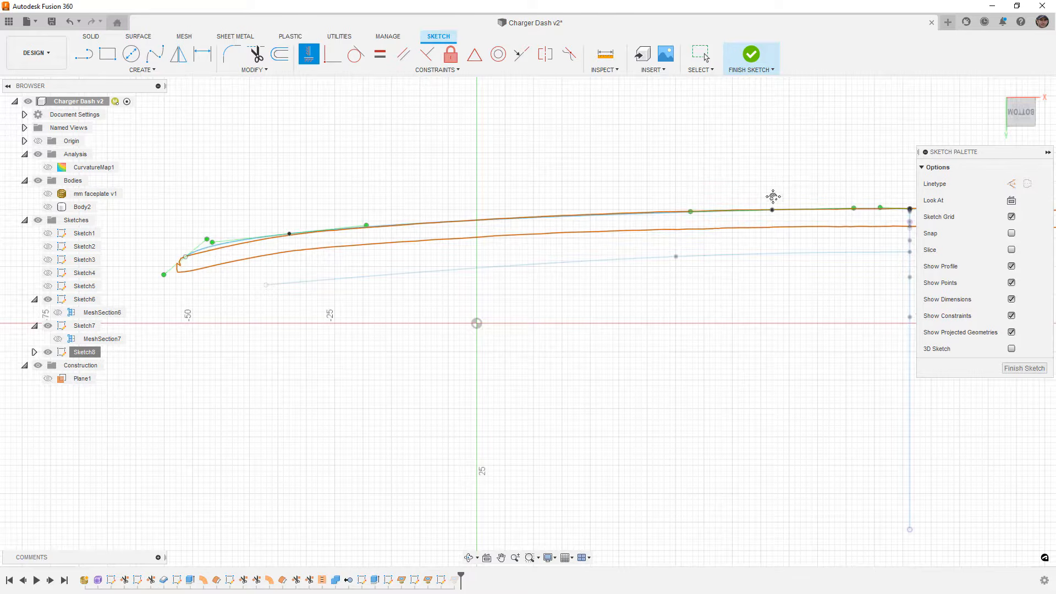
{"action": "middle_click_drag", "start_coordinate": [889, 216], "coordinate": [579, 207]}
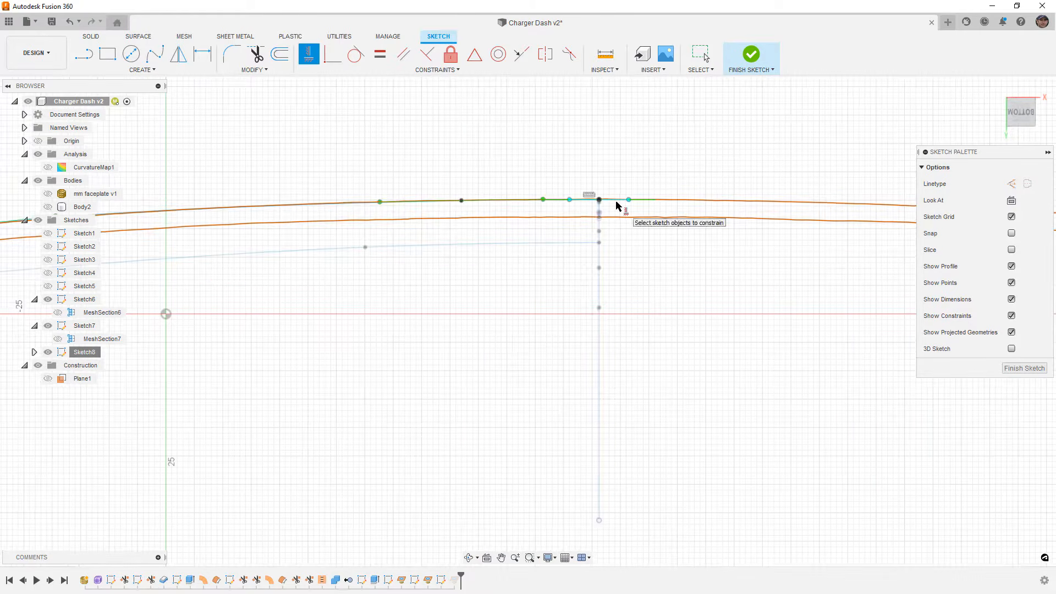
{"action": "key", "text": "Escape"}
- Reposition the Sketch8 spline's inner fit points so the curve follows the mesh section's outer edge more closely
{"action": "left_click", "coordinate": [453, 202]}
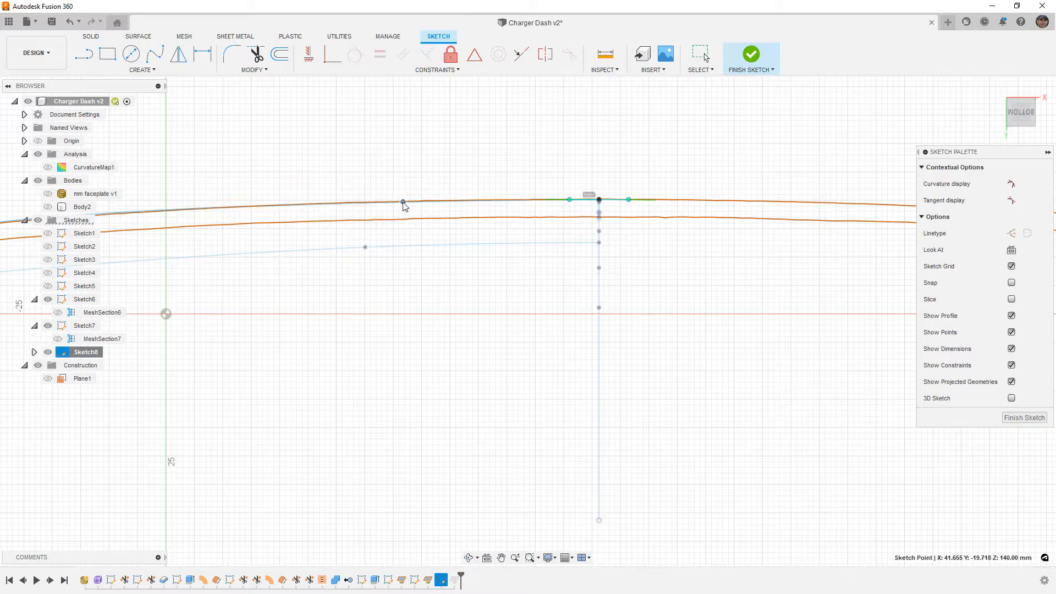
{"action": "left_click_drag", "start_coordinate": [404, 203], "coordinate": [387, 203]}
{"action": "scroll", "coordinate": [402, 216], "scroll_direction": "down", "scroll_amount": 5}
{"action": "scroll", "coordinate": [358, 241], "scroll_direction": "up", "scroll_amount": 6}
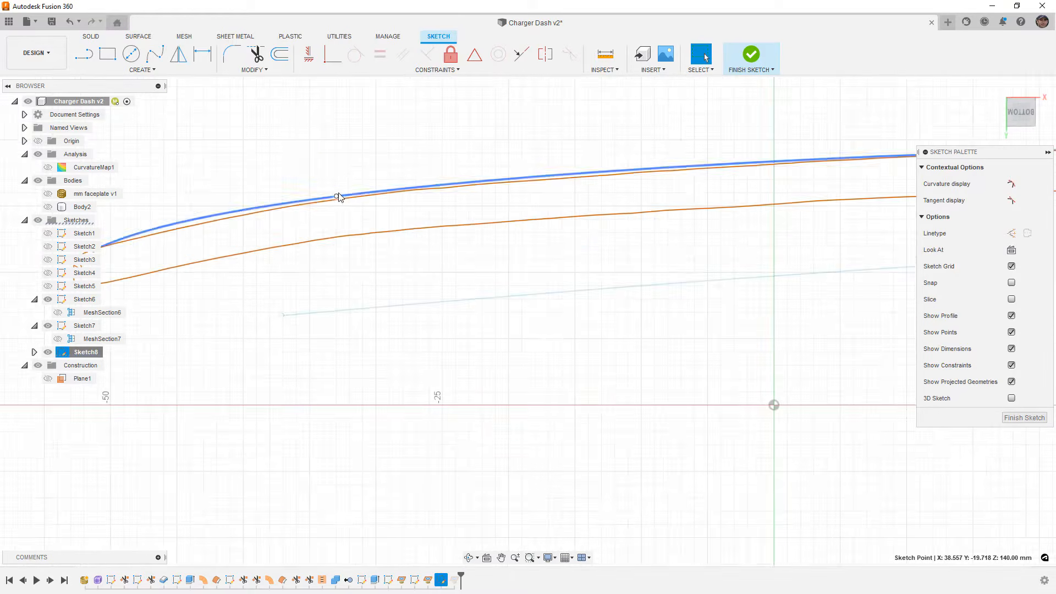
{"action": "scroll", "coordinate": [247, 271], "scroll_direction": "up", "scroll_amount": 2}
{"action": "scroll", "coordinate": [258, 255], "scroll_direction": "up", "scroll_amount": 5}
{"action": "left_click_drag", "start_coordinate": [232, 249], "coordinate": [263, 241]}
{"action": "left_click_drag", "start_coordinate": [699, 147], "coordinate": [772, 136]}
{"action": "scroll", "coordinate": [486, 190], "scroll_direction": "down", "scroll_amount": 2}
{"action": "scroll", "coordinate": [505, 188], "scroll_direction": "down", "scroll_amount": 5}
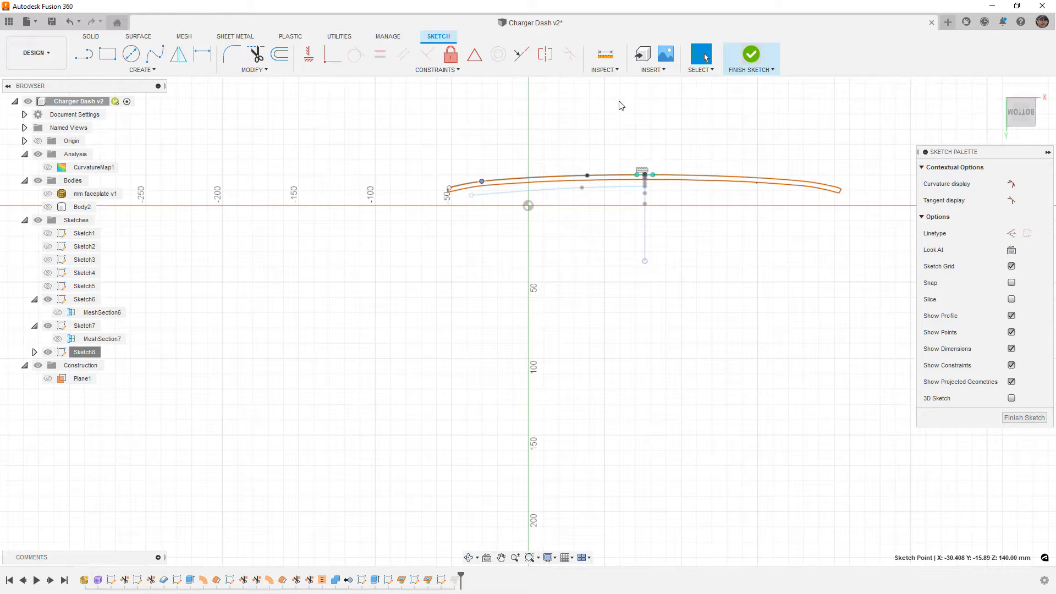
- Finish Sketch8, hide its MeshSection8 and reopen Sketch7 for editing
{"action": "left_click", "coordinate": [755, 57]}
{"action": "left_click", "coordinate": [35, 352]}
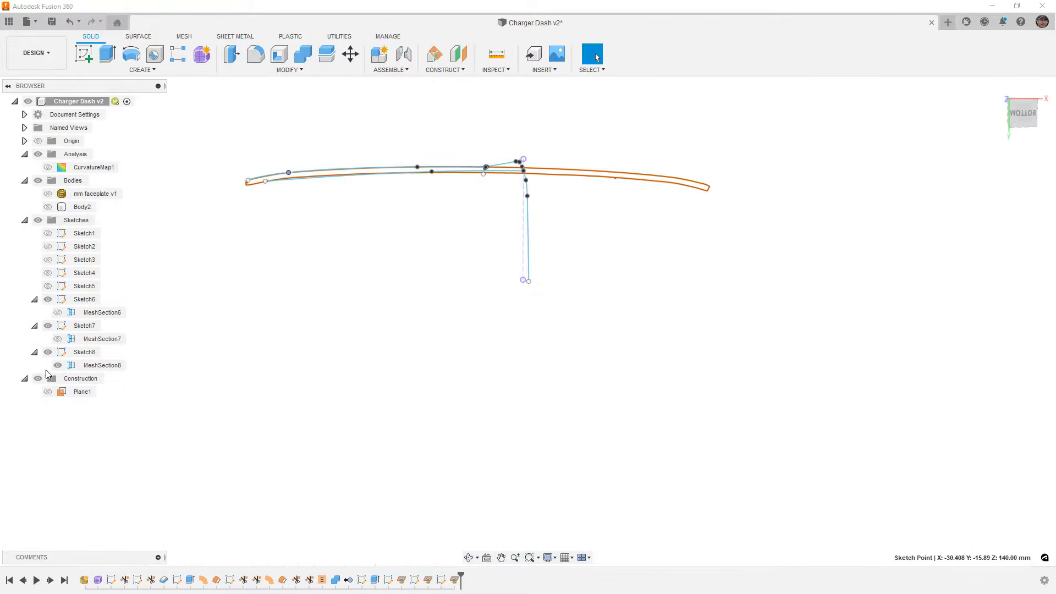
{"action": "left_click", "coordinate": [82, 352]}
{"action": "right_click", "coordinate": [82, 330]}
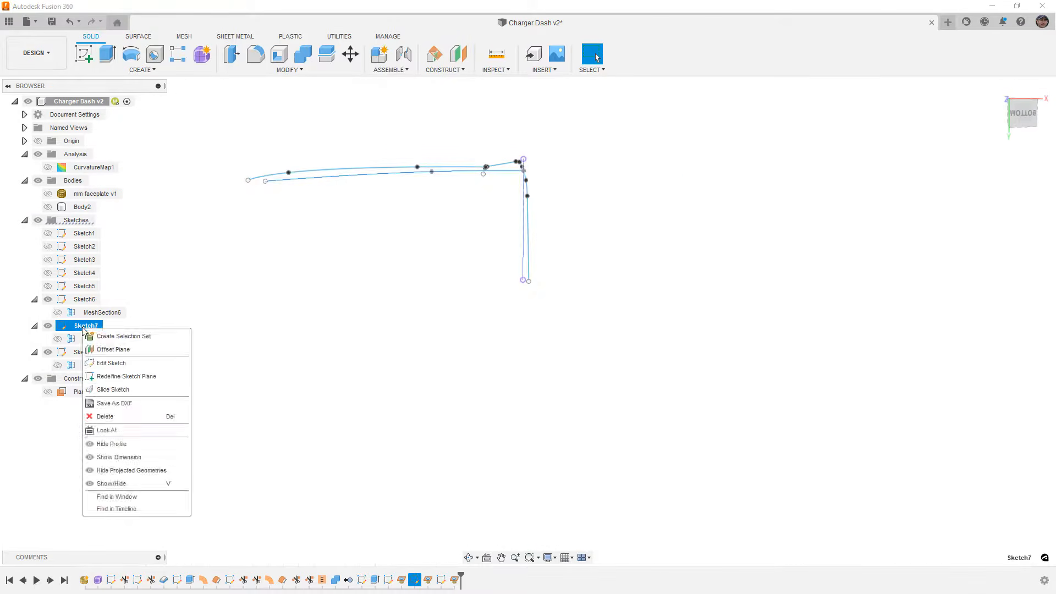
{"action": "left_click", "coordinate": [108, 361]}
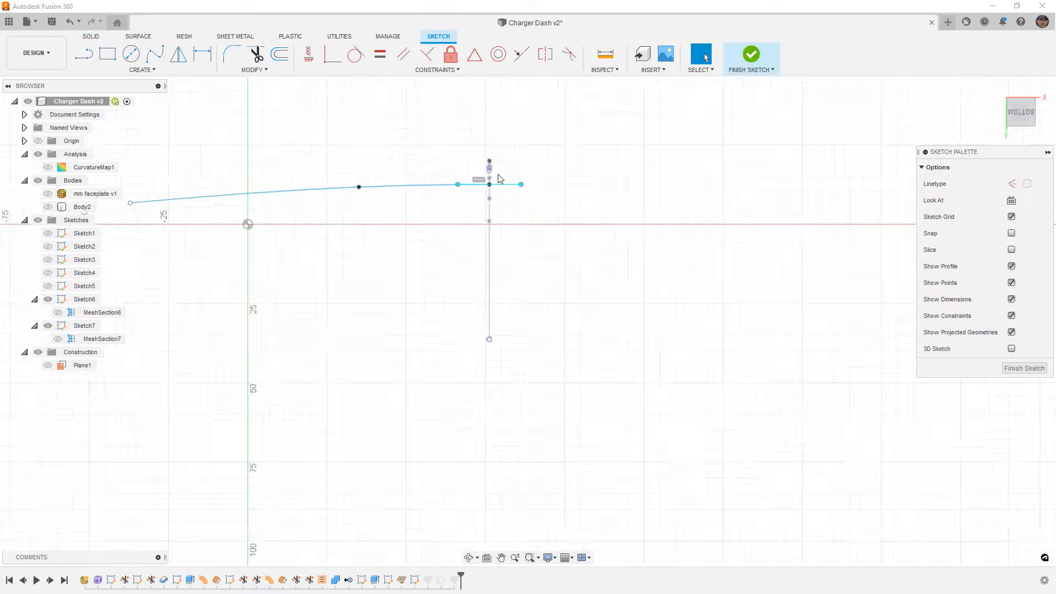
- Intersect the Sketch6 fit point spline with the Sketch7 plane to create a linked reference point
{"action": "middle_click_drag", "start_coordinate": [481, 219], "coordinate": [501, 225], "text": "shift"}
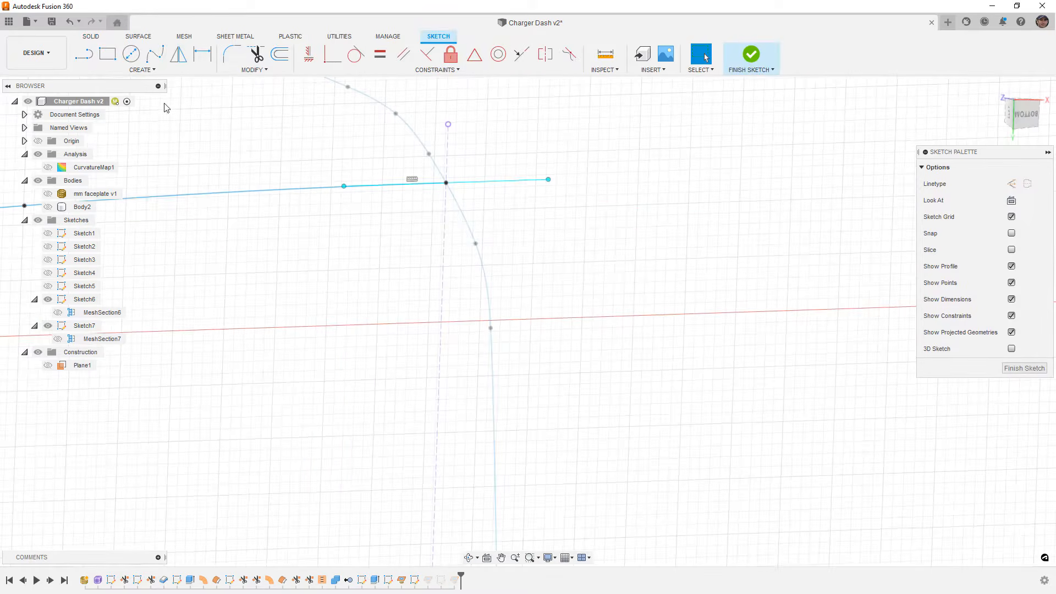
{"action": "left_click", "coordinate": [149, 70]}
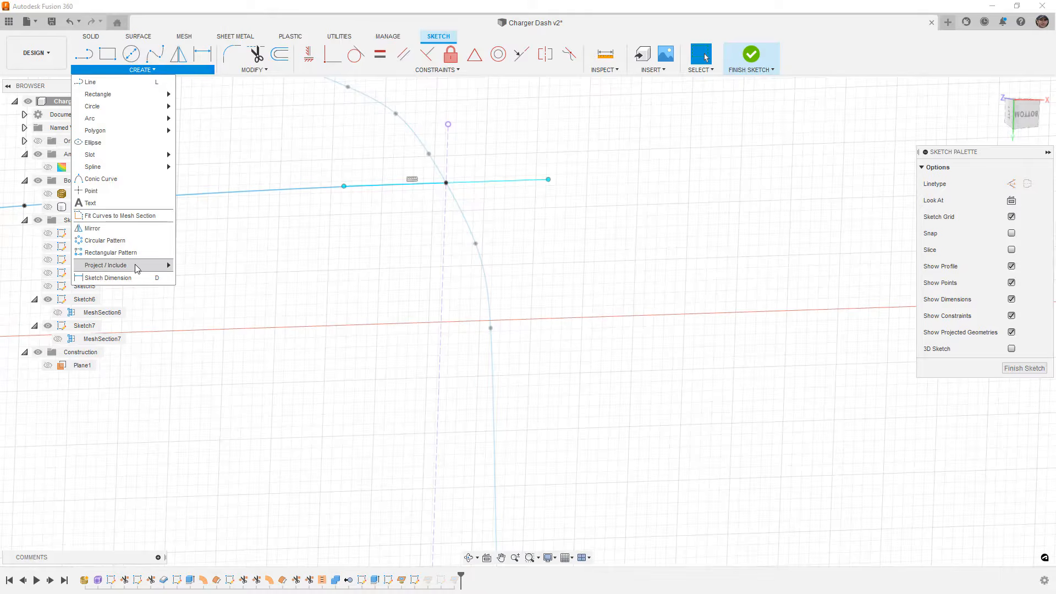
{"action": "left_click", "coordinate": [190, 277]}
{"action": "middle_click_drag", "start_coordinate": [419, 200], "coordinate": [466, 175], "text": "shift"}
{"action": "left_click", "coordinate": [476, 181]}
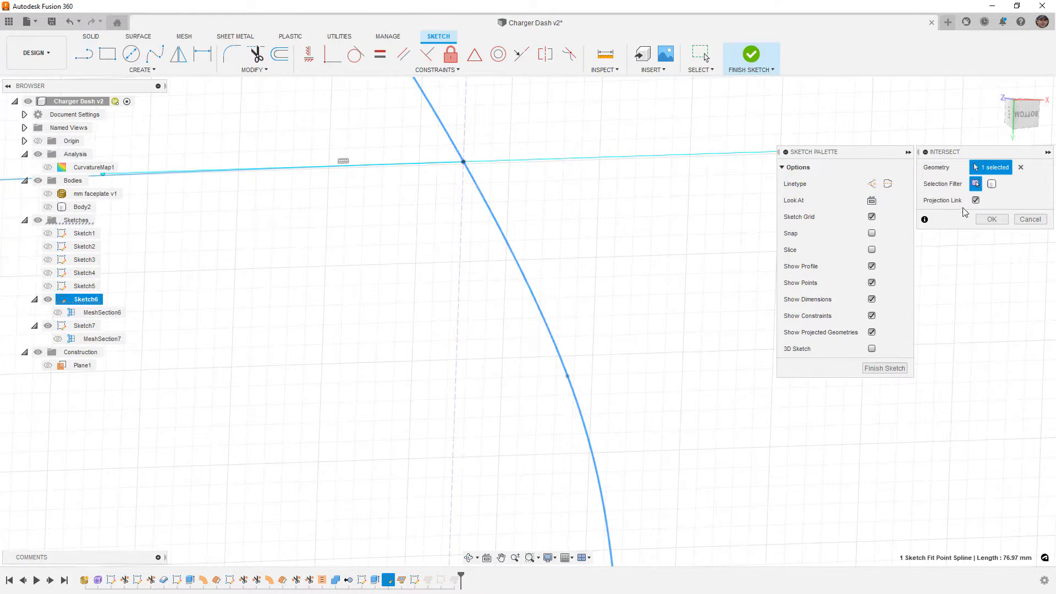
{"action": "key", "text": "Return"}
- Delete the projected construction line and the old reference at the Sketch7 spline's end
{"action": "left_click", "coordinate": [465, 118]}
{"action": "key", "text": "Delete"}
{"action": "left_click", "coordinate": [464, 162]}
{"action": "key", "text": "Delete"}
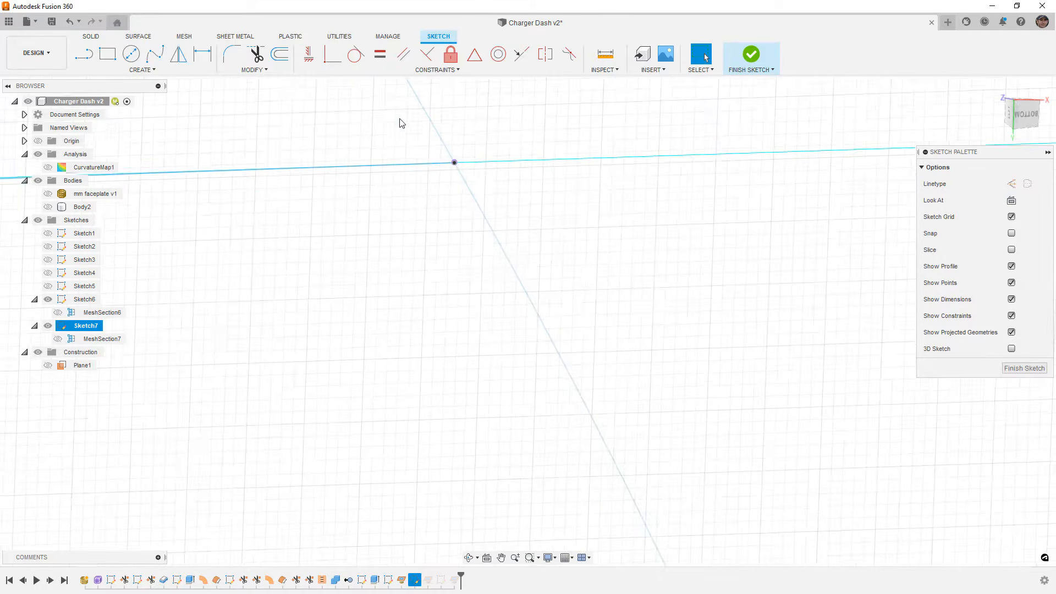
- Make the Sketch7 spline's end point coincident with the new intersection point
{"action": "left_click", "coordinate": [333, 54]}
{"action": "middle_click_drag", "start_coordinate": [479, 189], "coordinate": [454, 161]}
{"action": "scroll", "coordinate": [418, 130], "scroll_direction": "up", "scroll_amount": 8}
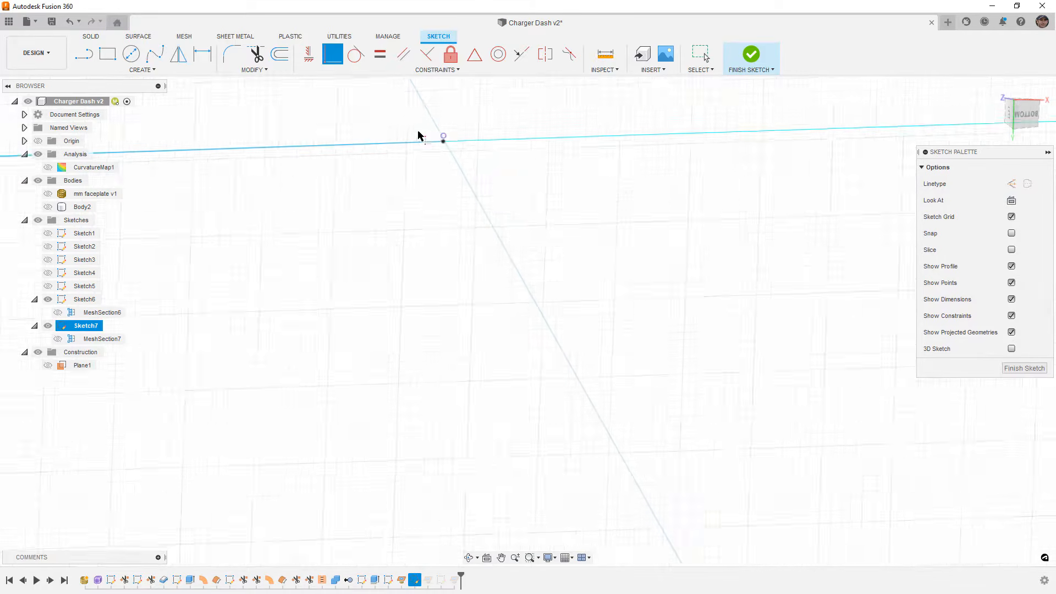
{"action": "left_click", "coordinate": [473, 150]}
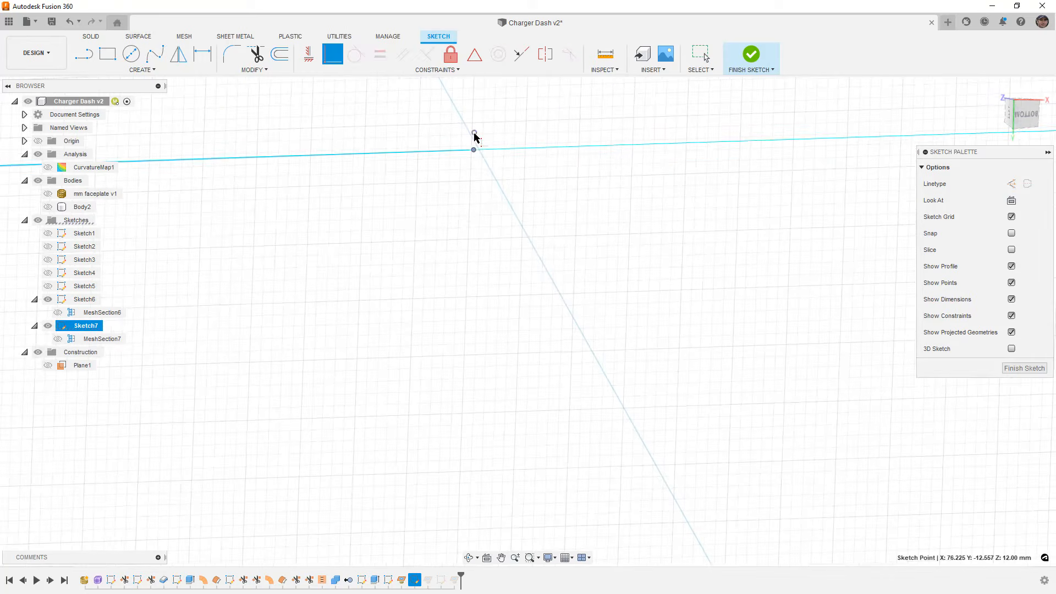
{"action": "left_click", "coordinate": [474, 133]}
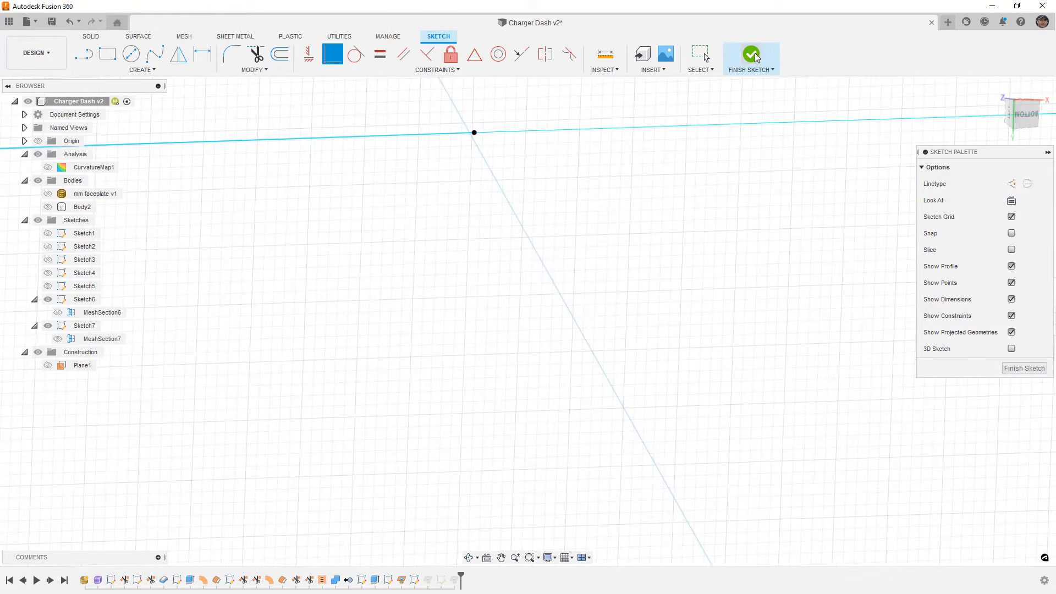
- Finish Sketch7 and hide MeshSection8 so only the traced splines are shown
{"action": "scroll", "coordinate": [513, 243], "scroll_direction": "down", "scroll_amount": 8}
{"action": "scroll", "coordinate": [500, 250], "scroll_direction": "down", "scroll_amount": 5}
{"action": "middle_click_drag", "start_coordinate": [499, 252], "coordinate": [589, 347], "text": "shift"}
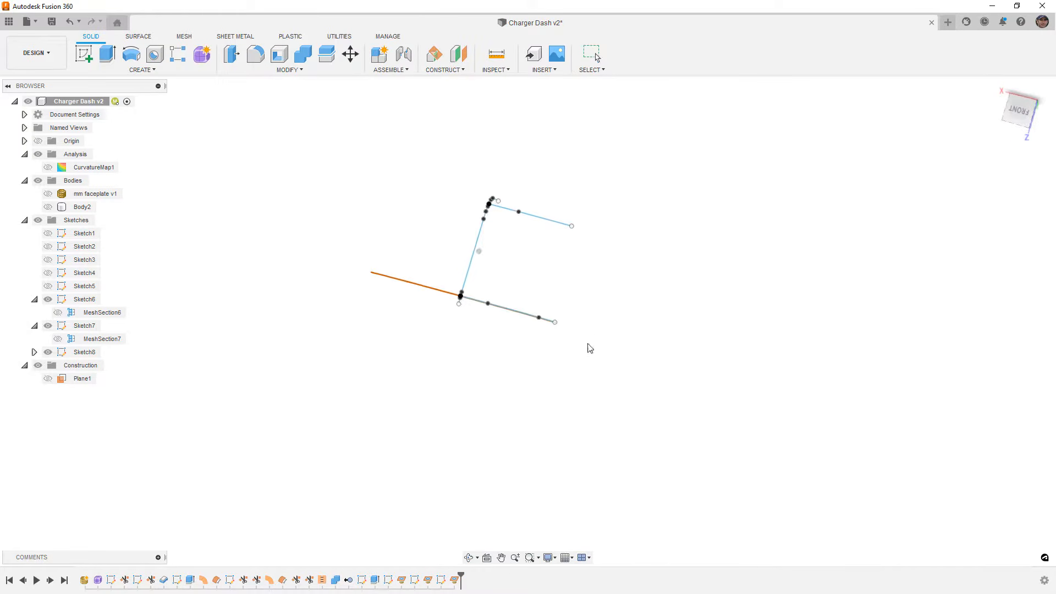
{"action": "left_click", "coordinate": [34, 352]}
{"action": "left_click", "coordinate": [58, 365]}
{"action": "middle_click_drag", "start_coordinate": [398, 272], "coordinate": [386, 298], "text": "shift"}
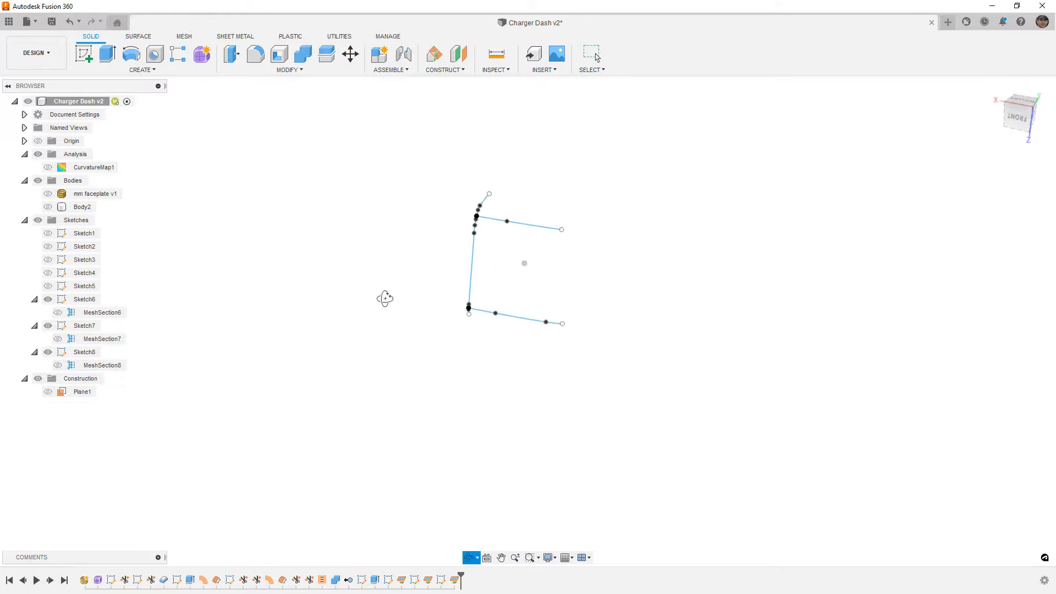
{"action": "scroll", "coordinate": [505, 260], "scroll_direction": "up", "scroll_amount": 3}
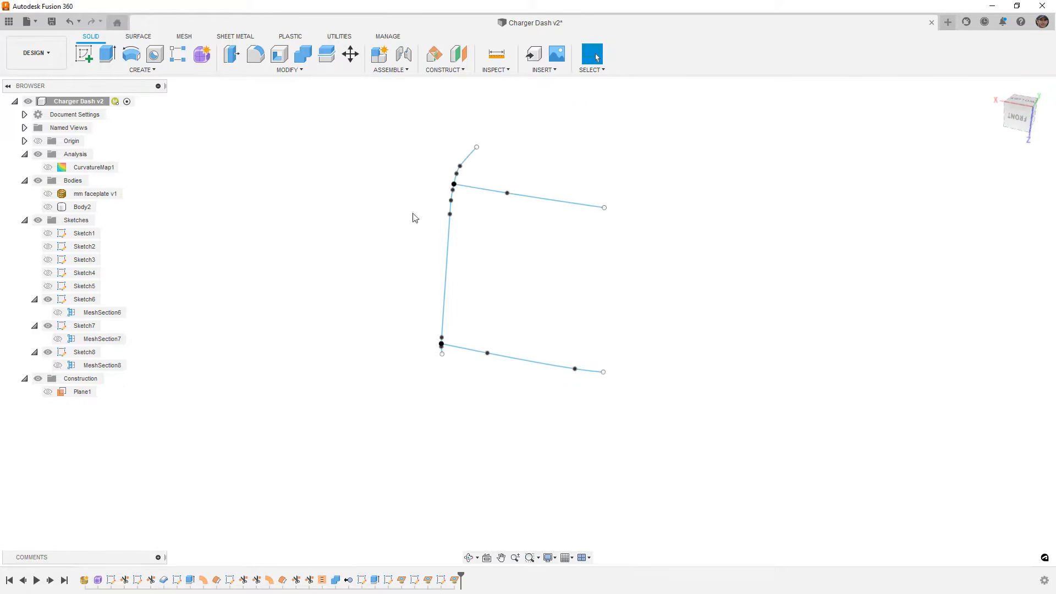
- Set up a Path + Guide Rail surface sweep with the Sketch6 spline as profile, Sketch8 as path and Sketch7 as guide rail
{"action": "left_click", "coordinate": [143, 37]}
{"action": "left_click", "coordinate": [178, 54]}
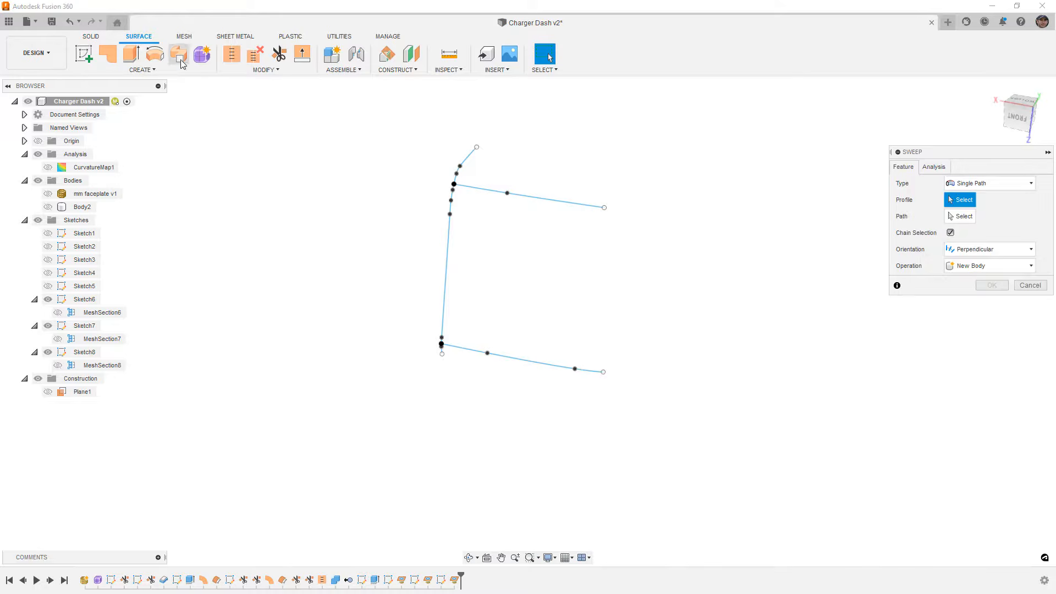
{"action": "left_click", "coordinate": [463, 163]}
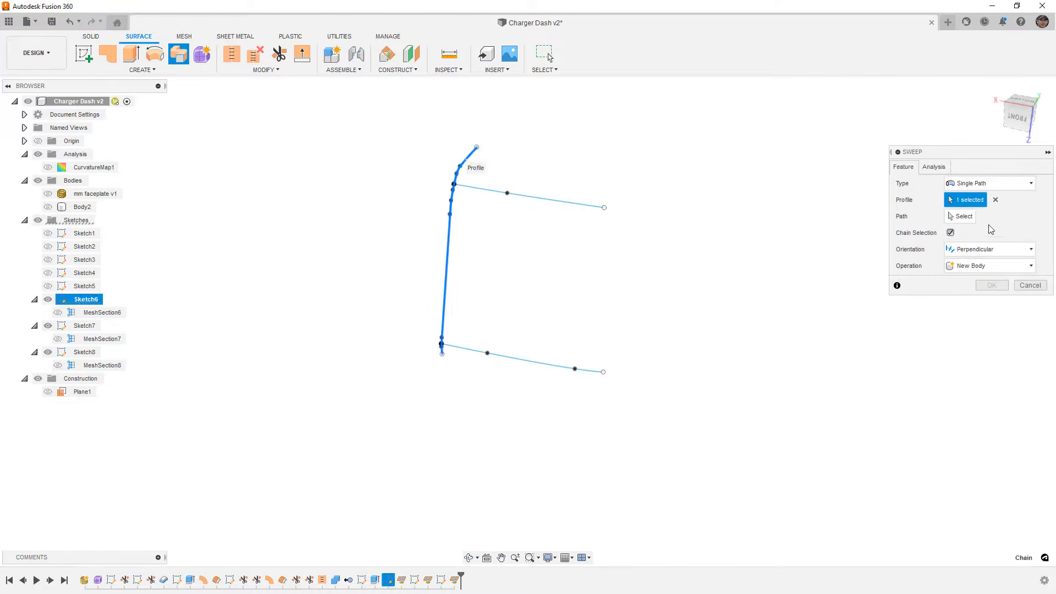
{"action": "left_click", "coordinate": [994, 186]}
{"action": "left_click", "coordinate": [973, 204]}
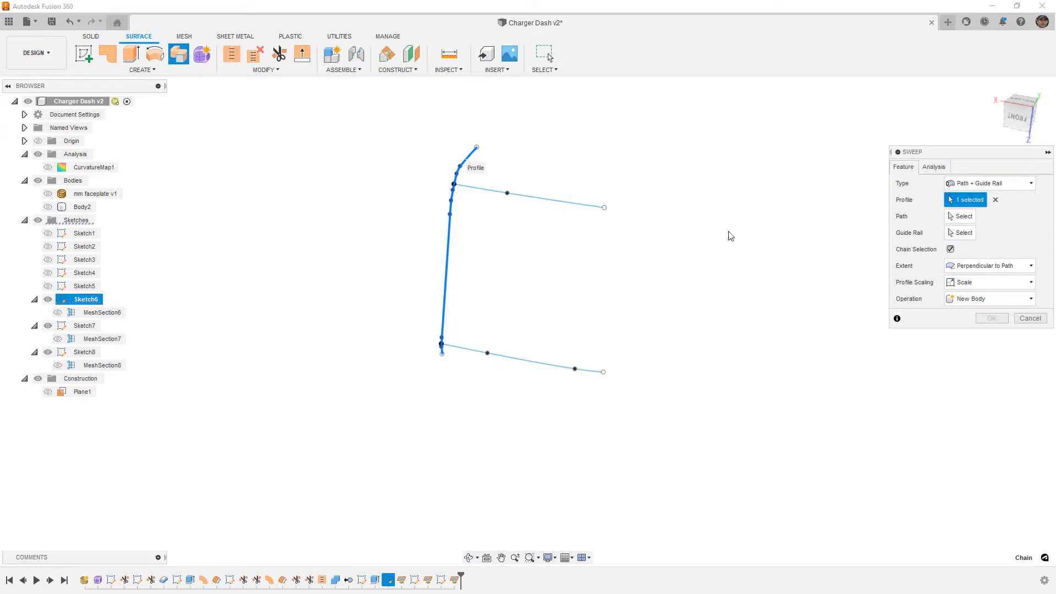
{"action": "left_click", "coordinate": [961, 217]}
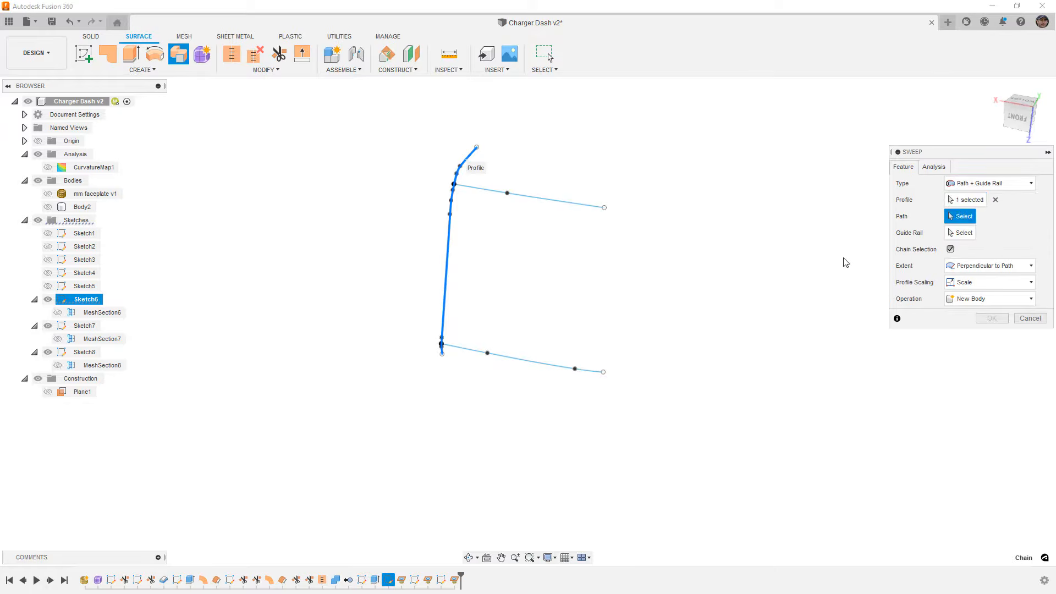
{"action": "left_click", "coordinate": [464, 353]}
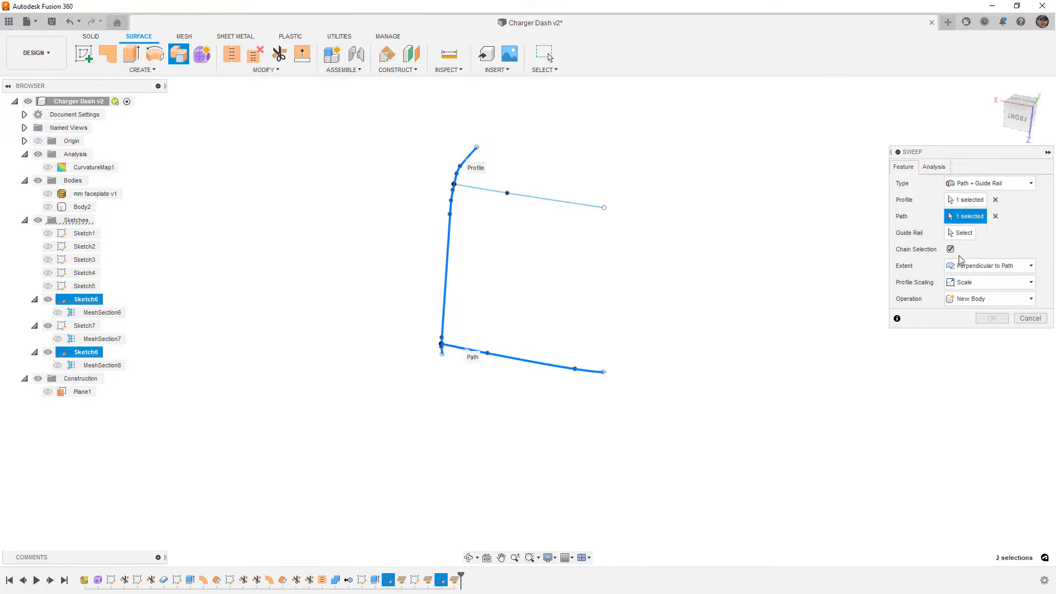
{"action": "left_click", "coordinate": [959, 233]}
{"action": "left_click", "coordinate": [495, 193]}
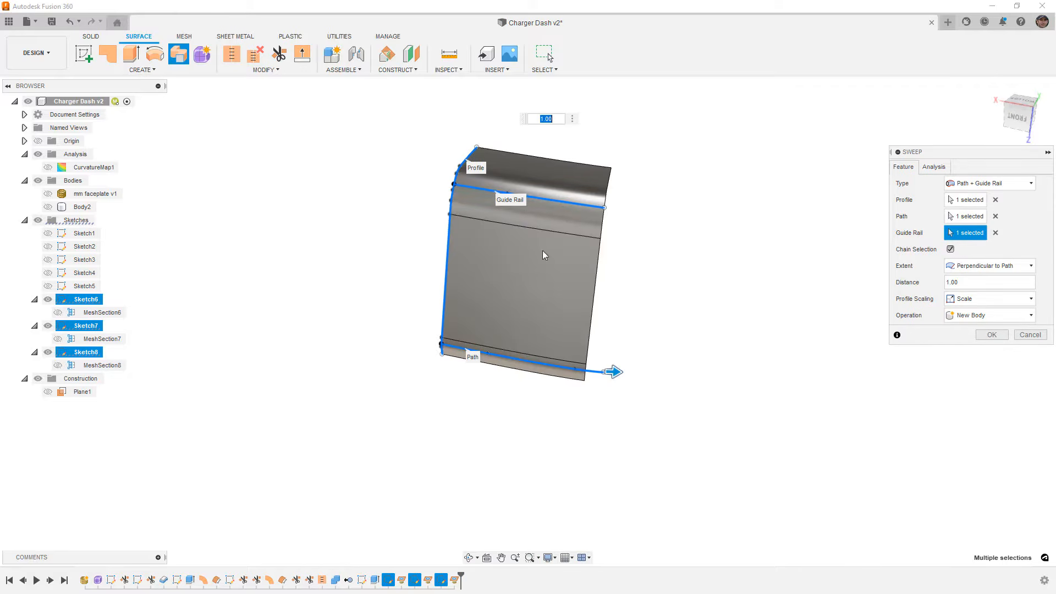
- Compare the sweep preview with the mm faceplate mesh, hide the mesh again and create the sweep as a new body
{"action": "middle_click_drag", "start_coordinate": [542, 295], "coordinate": [546, 277], "text": "shift"}
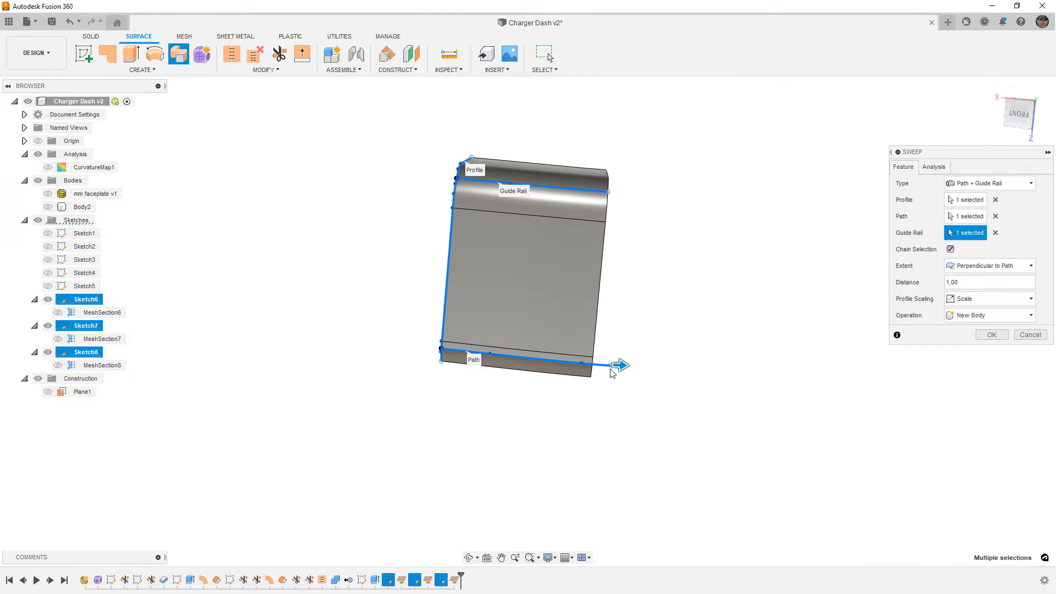
{"action": "middle_click_drag", "start_coordinate": [612, 317], "coordinate": [612, 229], "text": "shift"}
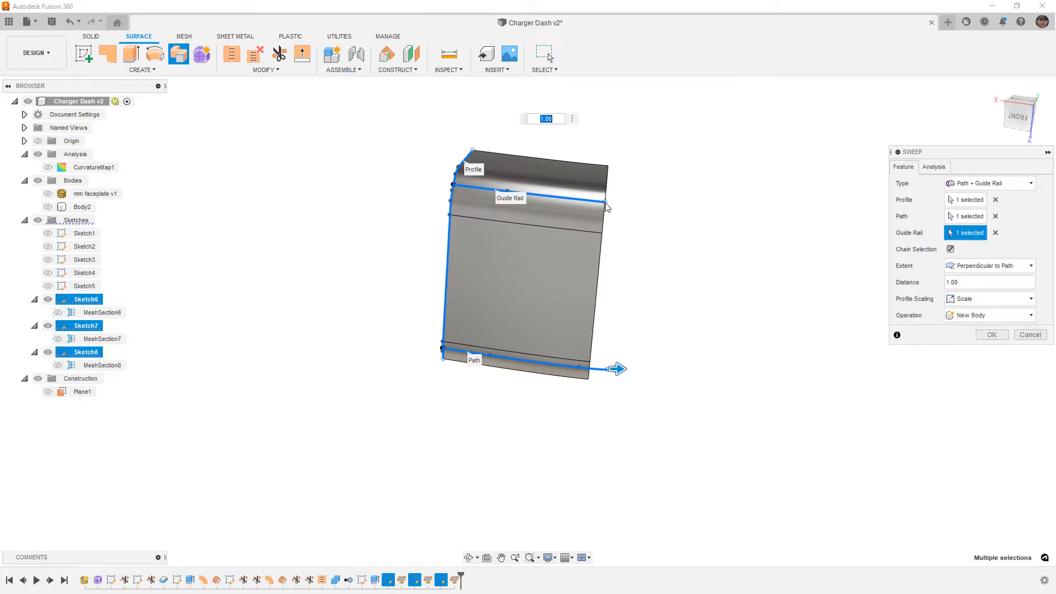
{"action": "left_click", "coordinate": [48, 193]}
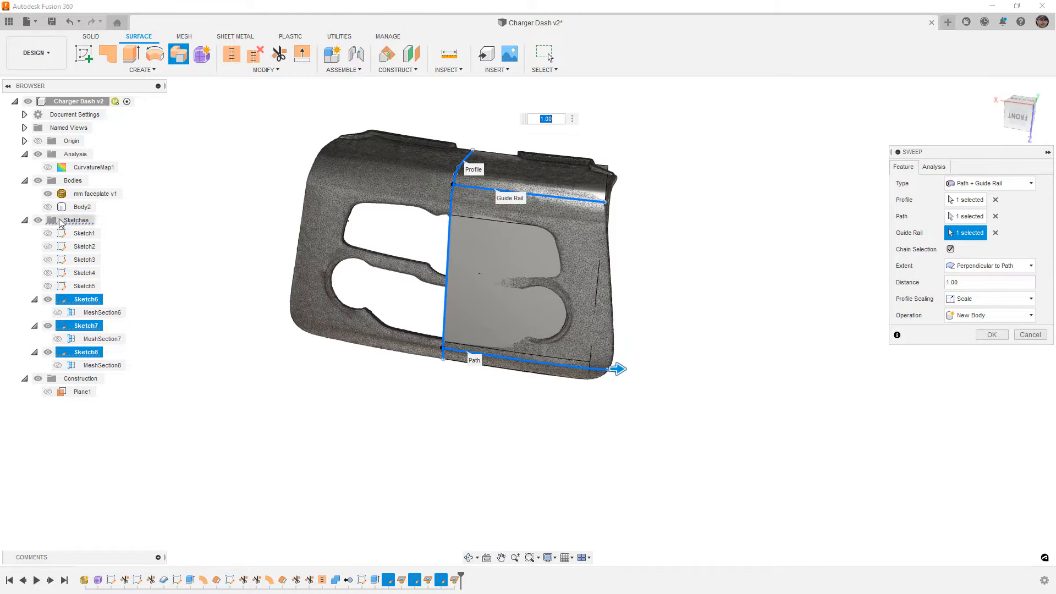
{"action": "left_click", "coordinate": [48, 193]}
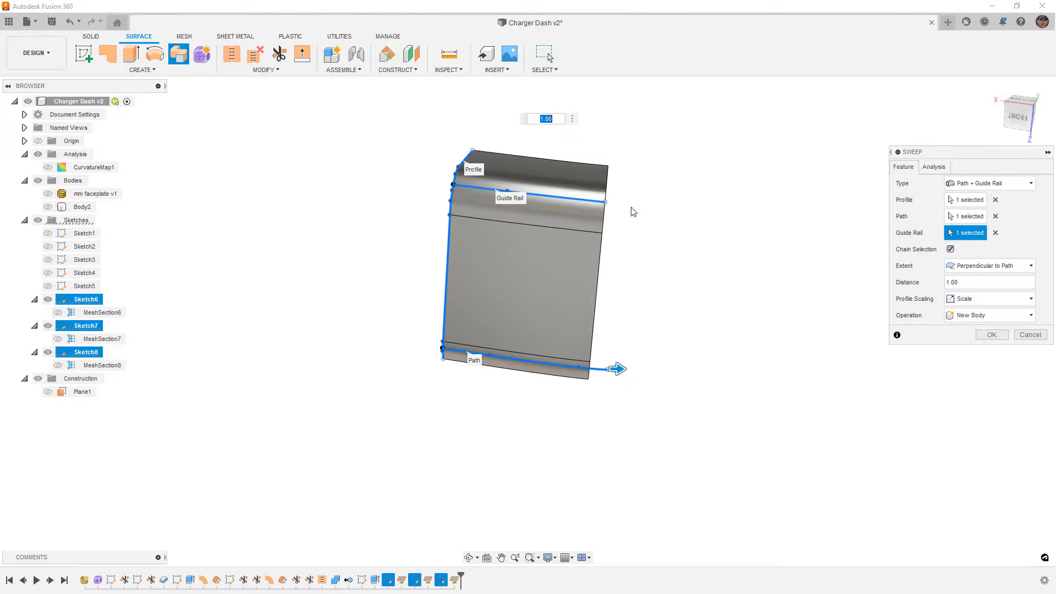
{"action": "left_click", "coordinate": [990, 335]}
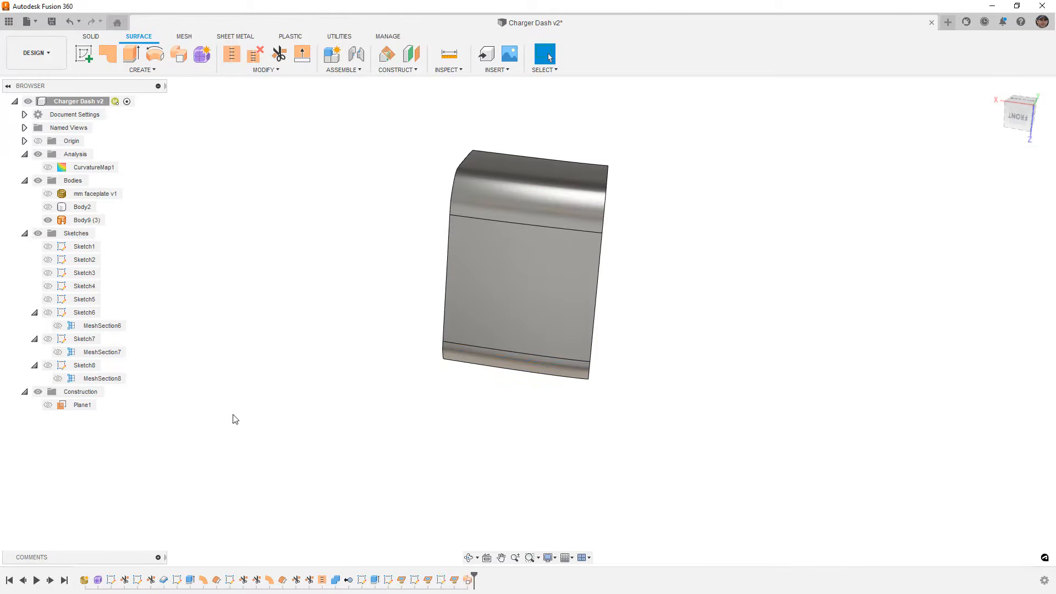
- Edit Sketch7 with MeshSection7 shown and extend the guide rail spline by moving its outer end point beyond the mesh section's edge
{"action": "left_click", "coordinate": [90, 342]}
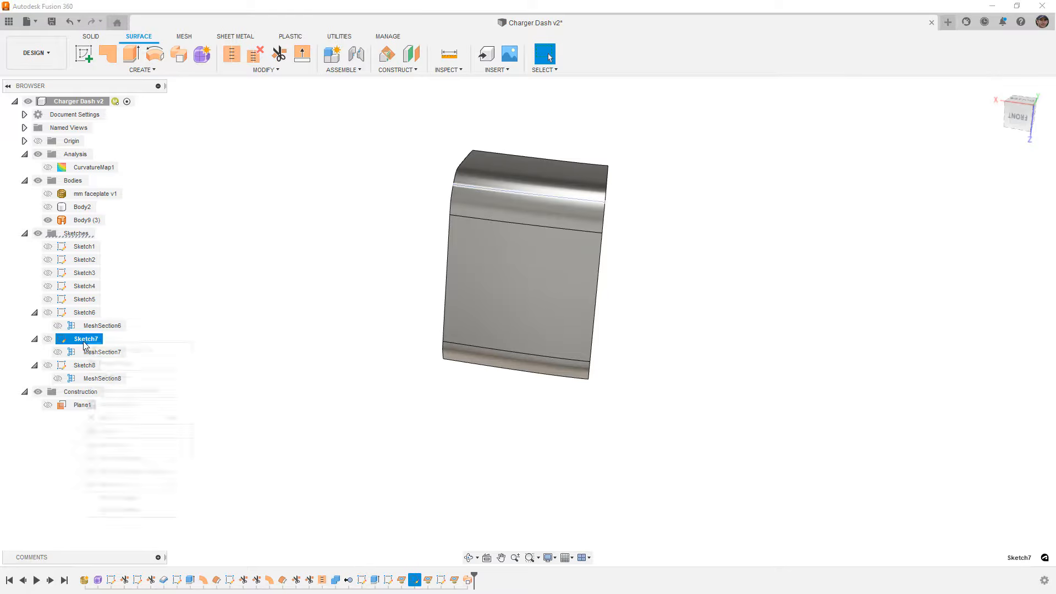
{"action": "right_click", "coordinate": [85, 344]}
{"action": "left_click", "coordinate": [110, 379]}
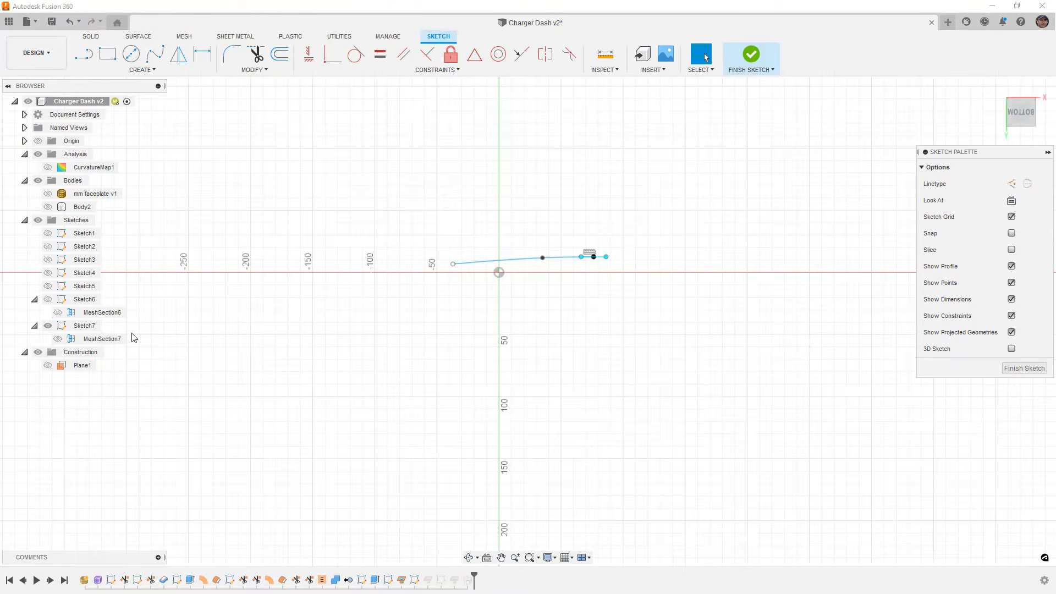
{"action": "left_click", "coordinate": [57, 338]}
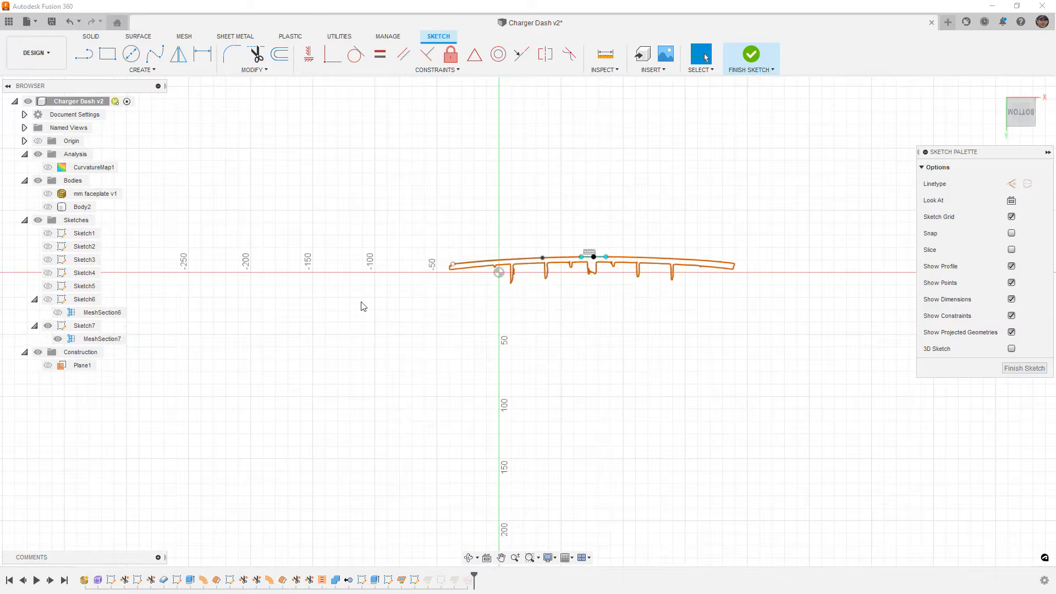
{"action": "scroll", "coordinate": [453, 267], "scroll_direction": "up", "scroll_amount": 5}
{"action": "left_click_drag", "start_coordinate": [447, 269], "coordinate": [338, 273]}
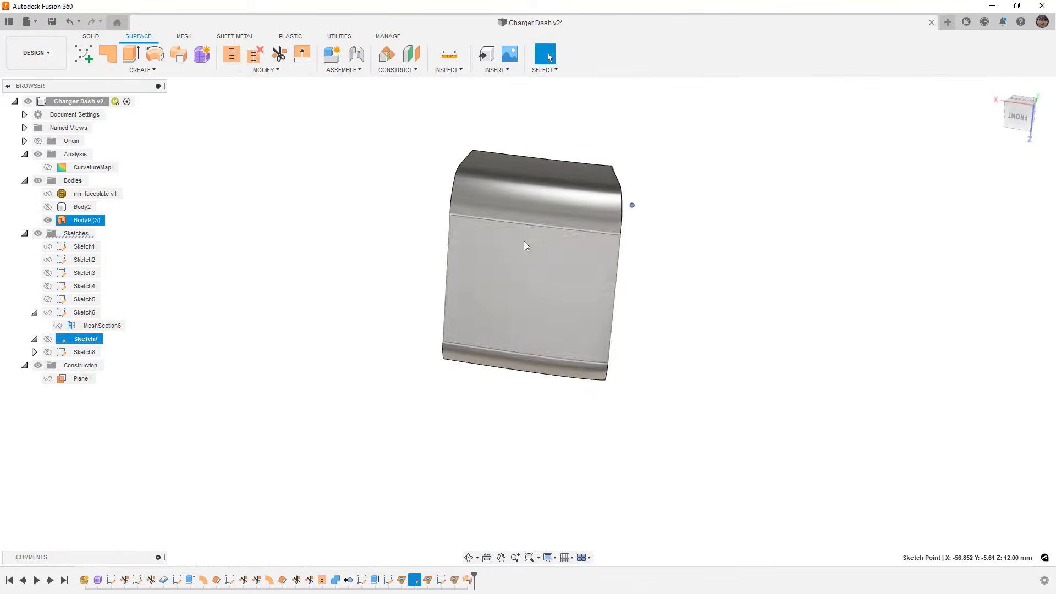
- Examine the updated sweep surface's outer corner and compare the surface with the displayed mm faceplate mesh
{"action": "middle_click_drag", "start_coordinate": [391, 232], "coordinate": [361, 235], "text": "shift"}
{"action": "scroll", "coordinate": [605, 178], "scroll_direction": "up", "scroll_amount": 10}
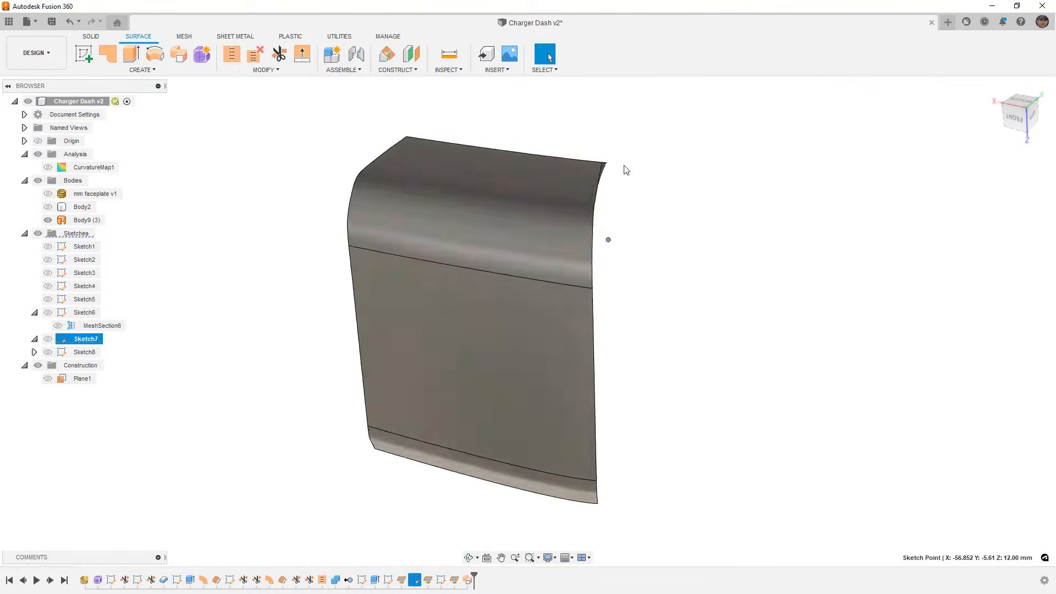
{"action": "scroll", "coordinate": [590, 130], "scroll_direction": "down", "scroll_amount": 2}
{"action": "scroll", "coordinate": [592, 132], "scroll_direction": "down", "scroll_amount": 6}
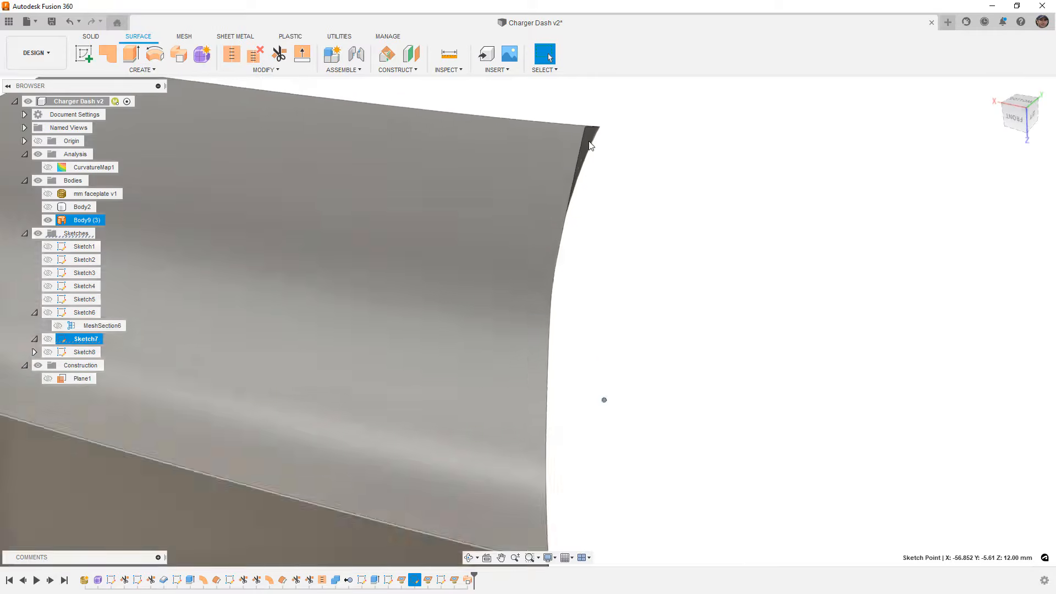
{"action": "scroll", "coordinate": [590, 148], "scroll_direction": "down", "scroll_amount": 1}
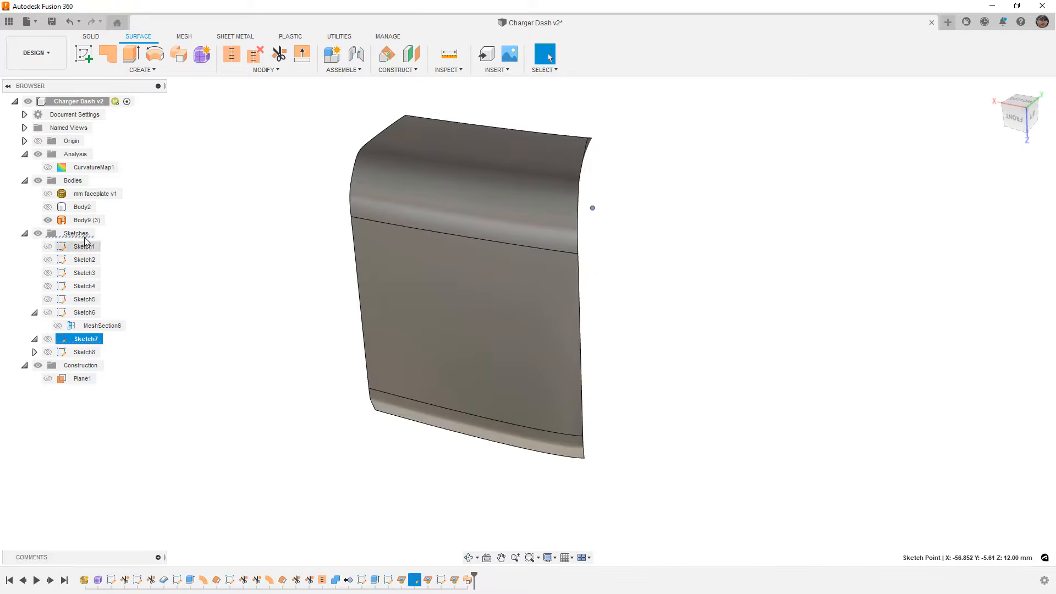
{"action": "left_click", "coordinate": [48, 193]}
{"action": "middle_click_drag", "start_coordinate": [323, 219], "coordinate": [346, 212], "text": "shift"}
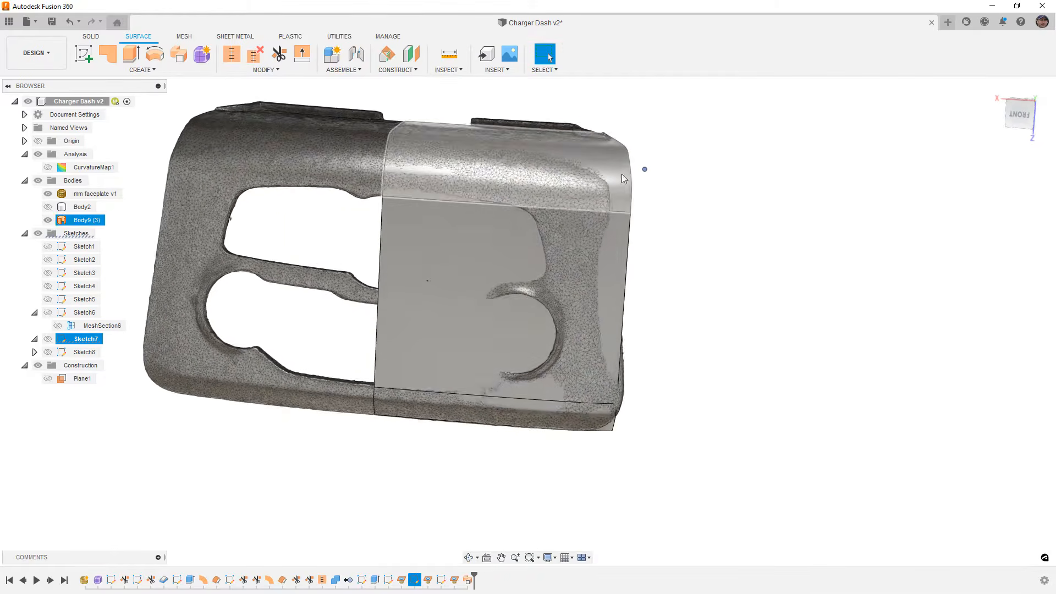
{"action": "scroll", "coordinate": [620, 188], "scroll_direction": "up", "scroll_amount": 4}
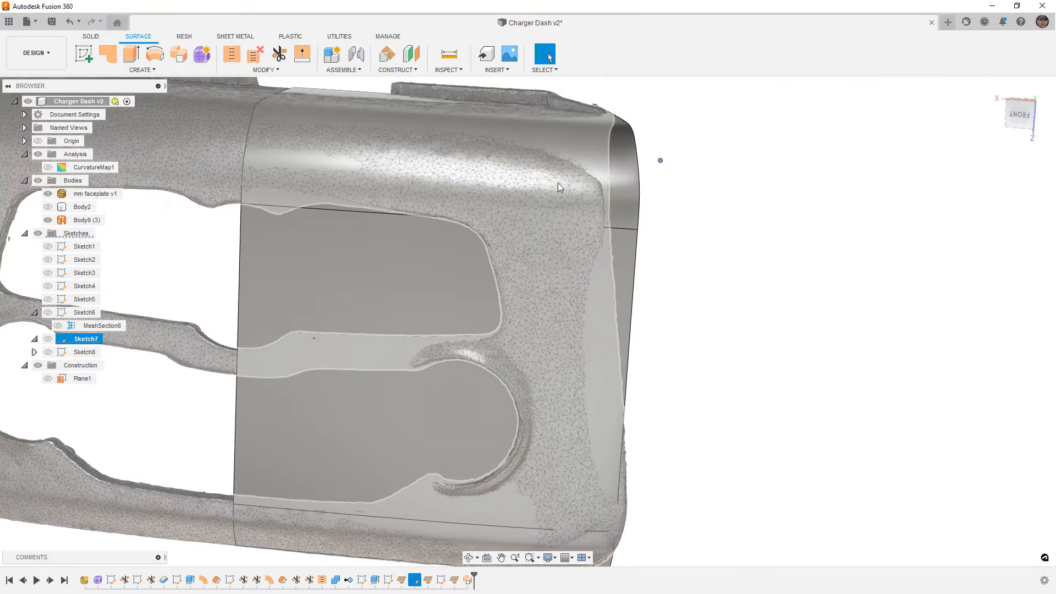
{"action": "middle_click_drag", "start_coordinate": [558, 269], "coordinate": [537, 278], "text": "shift"}
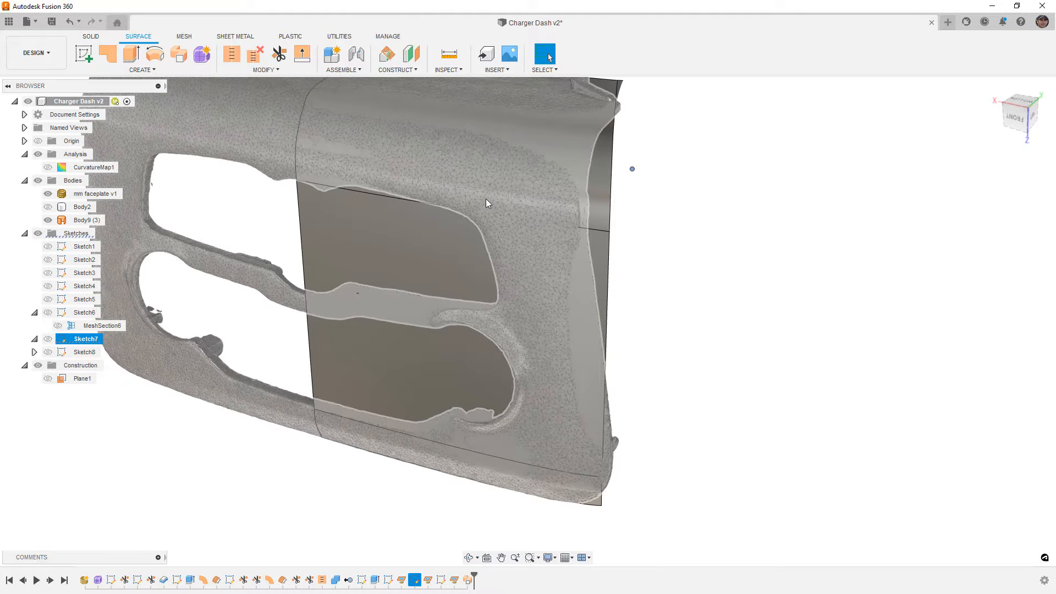
{"action": "scroll", "coordinate": [507, 193], "scroll_direction": "down", "scroll_amount": 2}
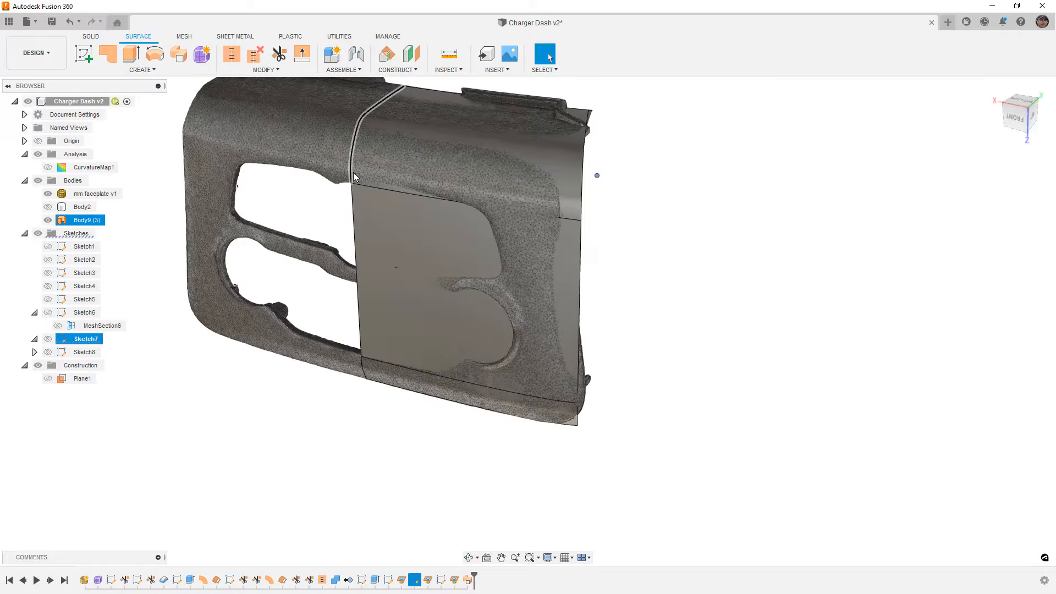
{"action": "left_click", "coordinate": [478, 153]}
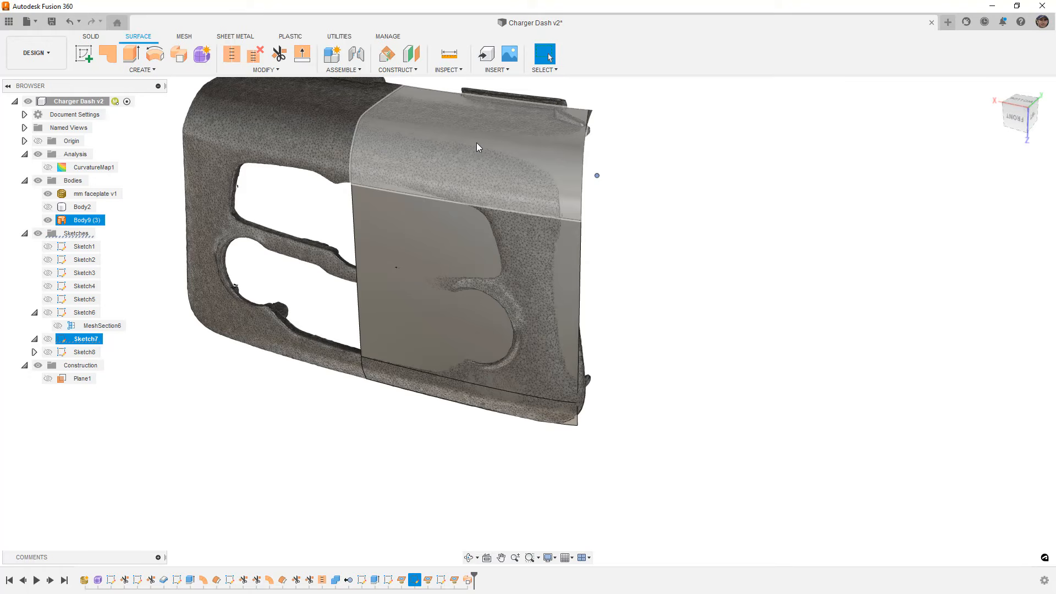
{"action": "left_click", "coordinate": [472, 149]}
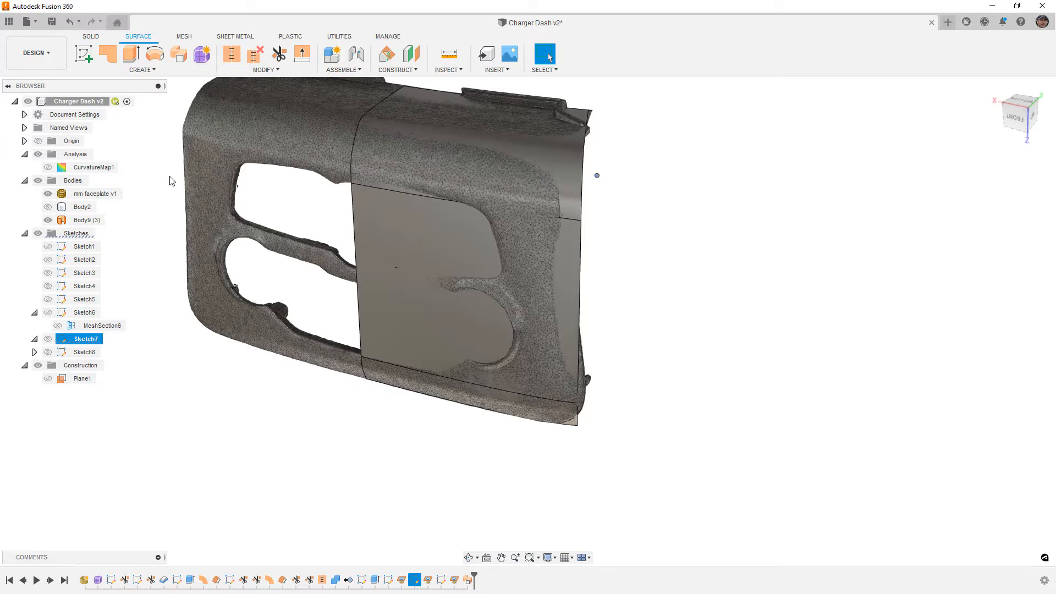
{"action": "left_click", "coordinate": [146, 71]}
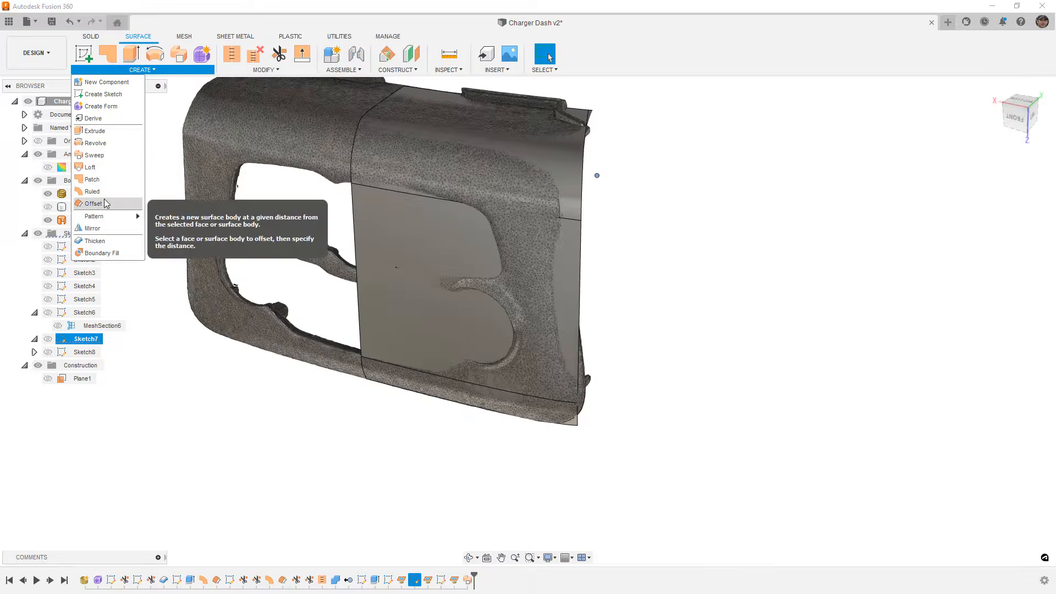
{"action": "left_click", "coordinate": [105, 229]}
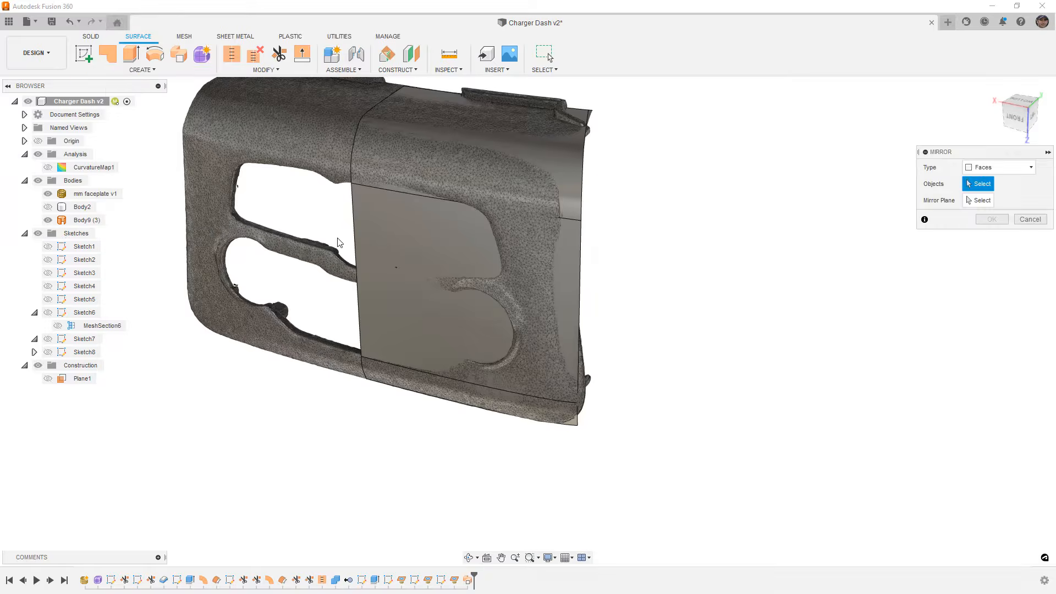
{"action": "left_click", "coordinate": [1004, 168]}
{"action": "left_click", "coordinate": [985, 195]}
{"action": "left_click", "coordinate": [577, 159]}
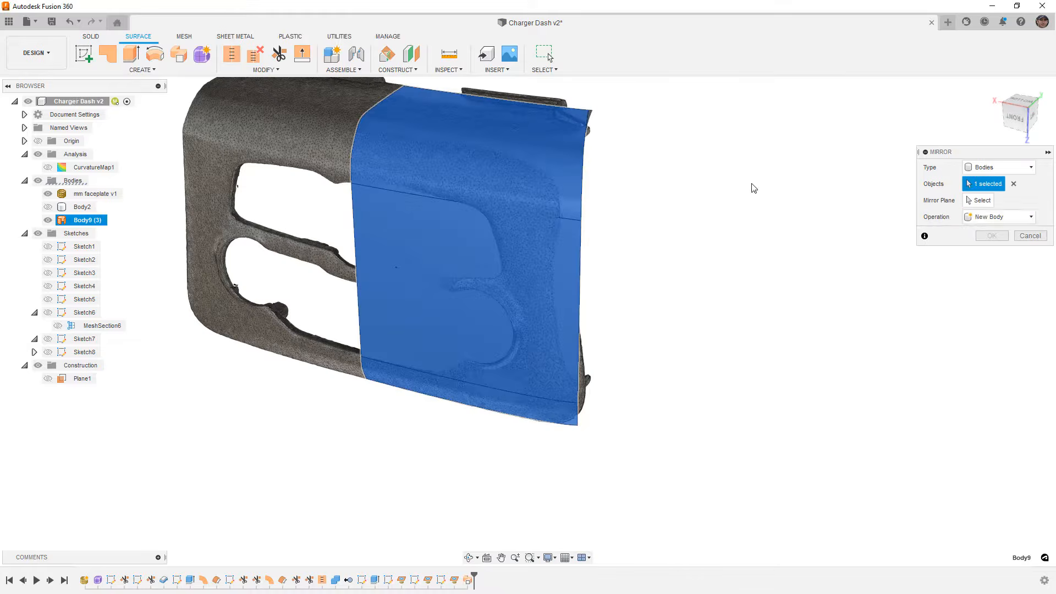
{"action": "left_click", "coordinate": [982, 200]}
{"action": "mouse_move", "coordinate": [394, 238]}
{"action": "middle_mouse_down", "text": "shift"}
{"action": "mouse_move", "coordinate": [437, 219]}
{"action": "mouse_move", "coordinate": [459, 231]}
{"action": "mouse_move", "coordinate": [388, 227]}
{"action": "mouse_move", "coordinate": [520, 217]}
{"action": "mouse_move", "coordinate": [389, 221]}
{"action": "middle_mouse_up", "text": "shift"}
{"action": "scroll", "coordinate": [391, 220], "scroll_direction": "down", "scroll_amount": 3}
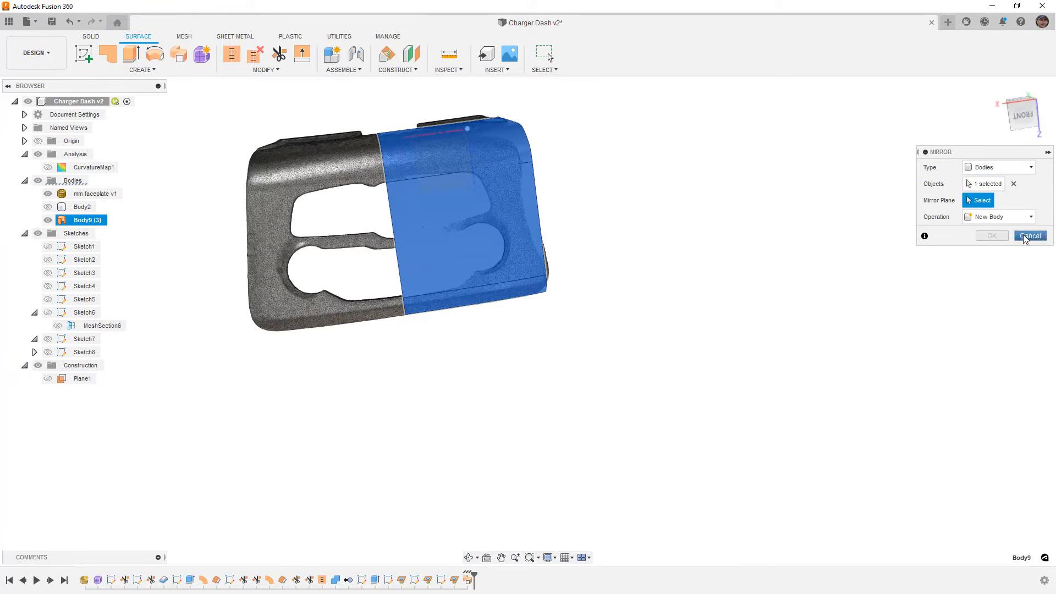
{"action": "left_click", "coordinate": [1028, 236]}
- Show the solid Body2, hide the swept surface and the mm faceplate mesh, and view the faceplate from the front
{"action": "left_click", "coordinate": [47, 207]}
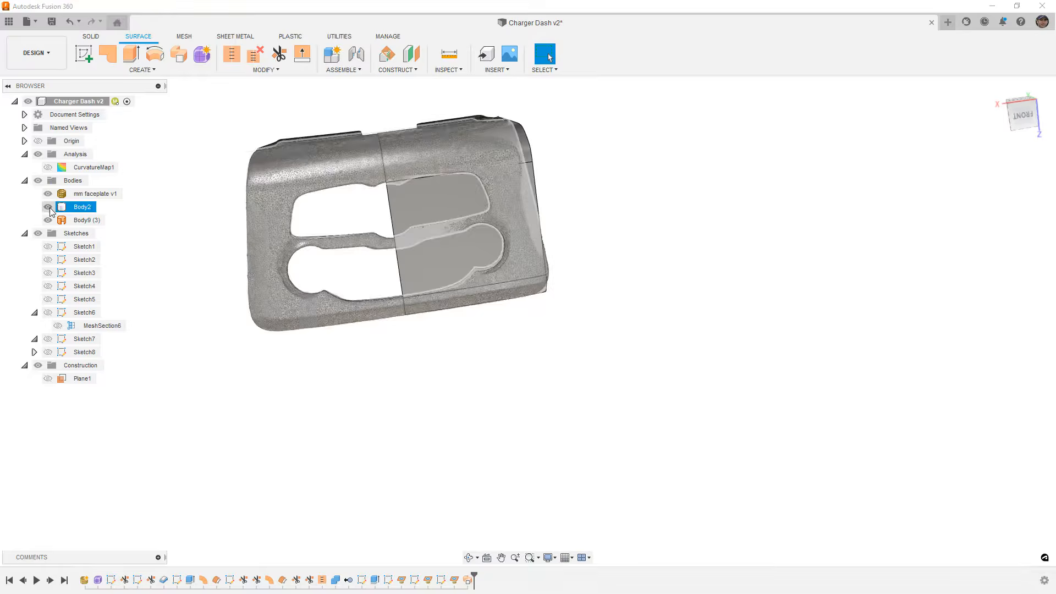
{"action": "left_click", "coordinate": [47, 220]}
{"action": "left_click", "coordinate": [48, 194]}
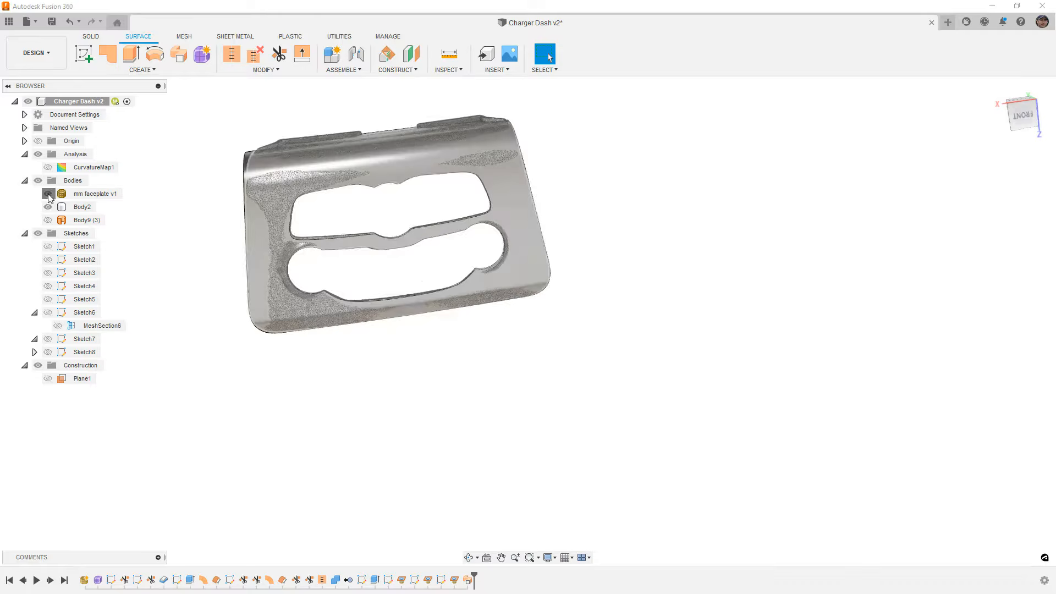
{"action": "mouse_move", "coordinate": [995, 95]}
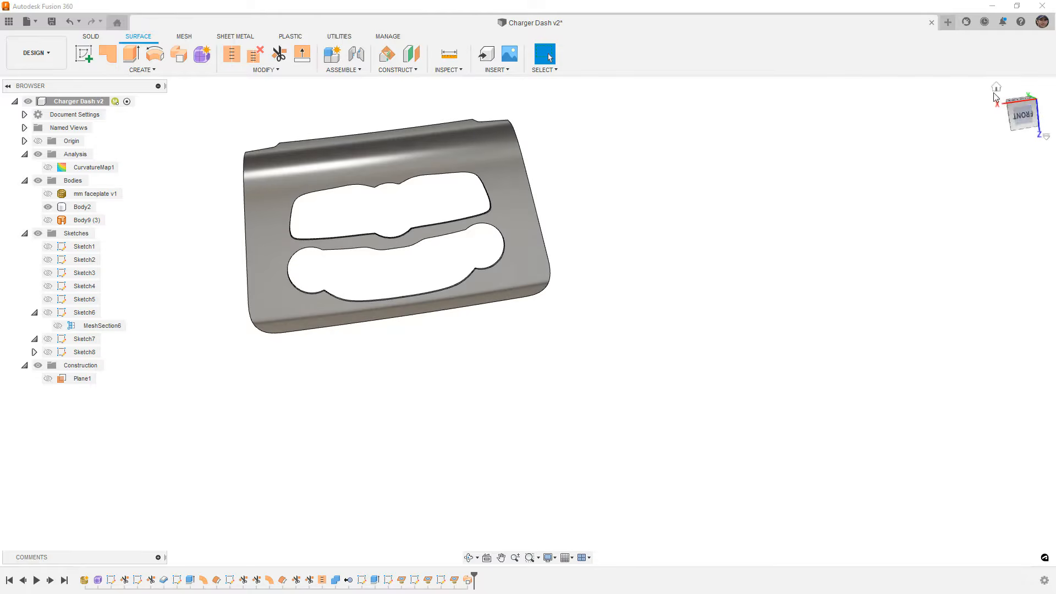
{"action": "left_click", "coordinate": [1030, 121]}
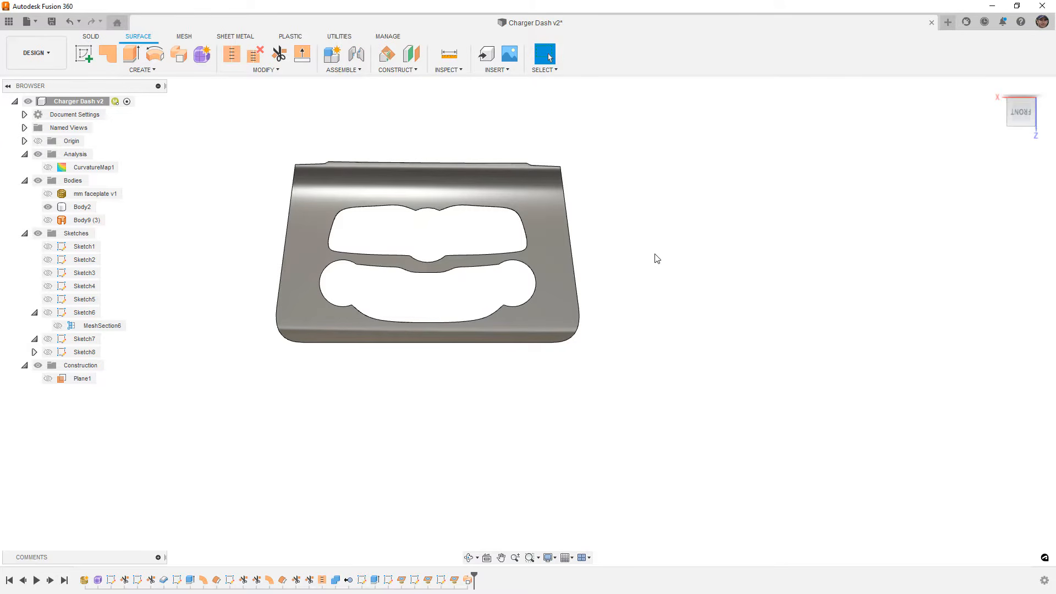
- Overlay the mm faceplate mesh on Body2 briefly to compare the two from the front
{"action": "left_click", "coordinate": [48, 194]}
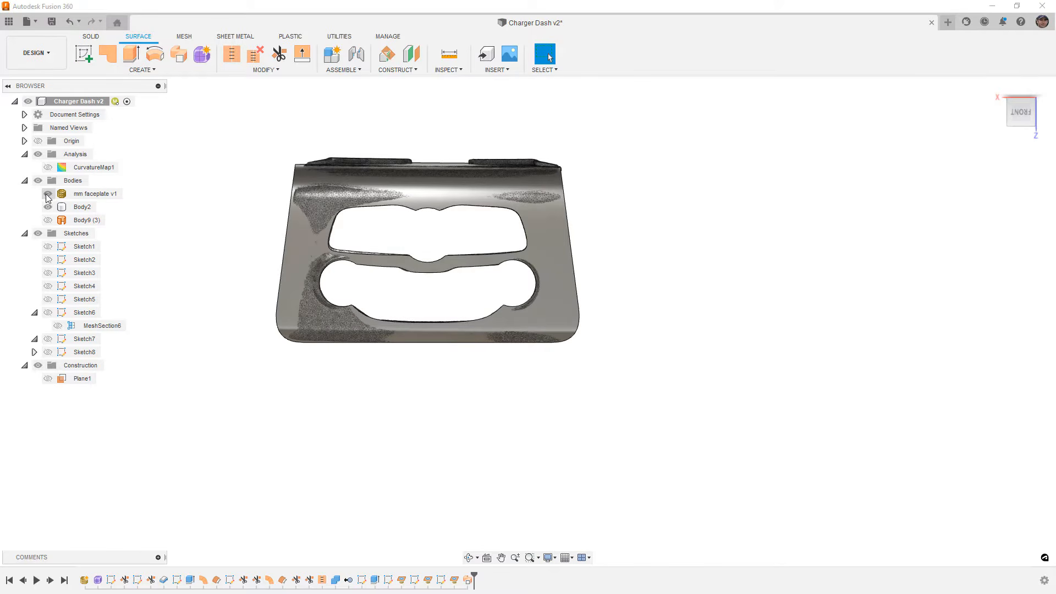
{"action": "left_click", "coordinate": [48, 194]}
{"action": "left_click", "coordinate": [94, 221]}
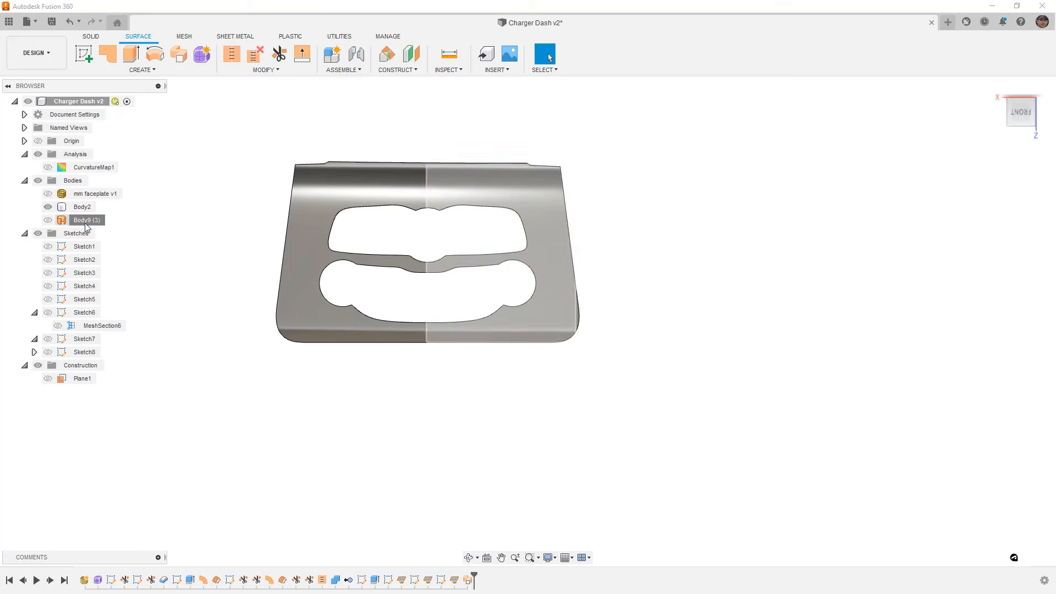
{"action": "left_click", "coordinate": [207, 196]}
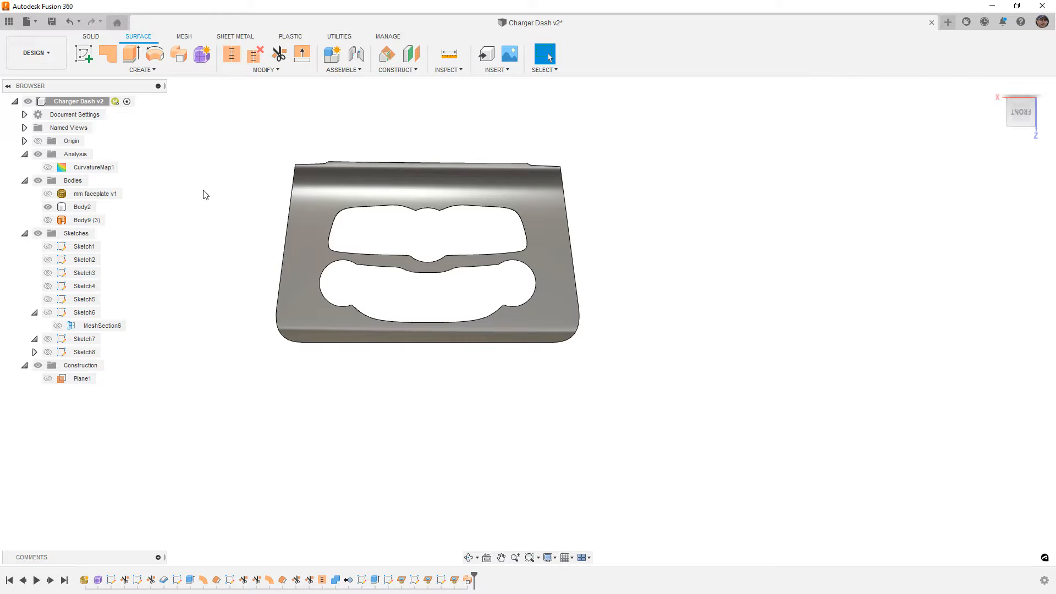
- Compare the swept surface Body9 (3) with Body2 from the front, leave only the surface shown, and collapse the expanded sketches
{"action": "left_click", "coordinate": [48, 220]}
{"action": "left_click", "coordinate": [48, 207]}
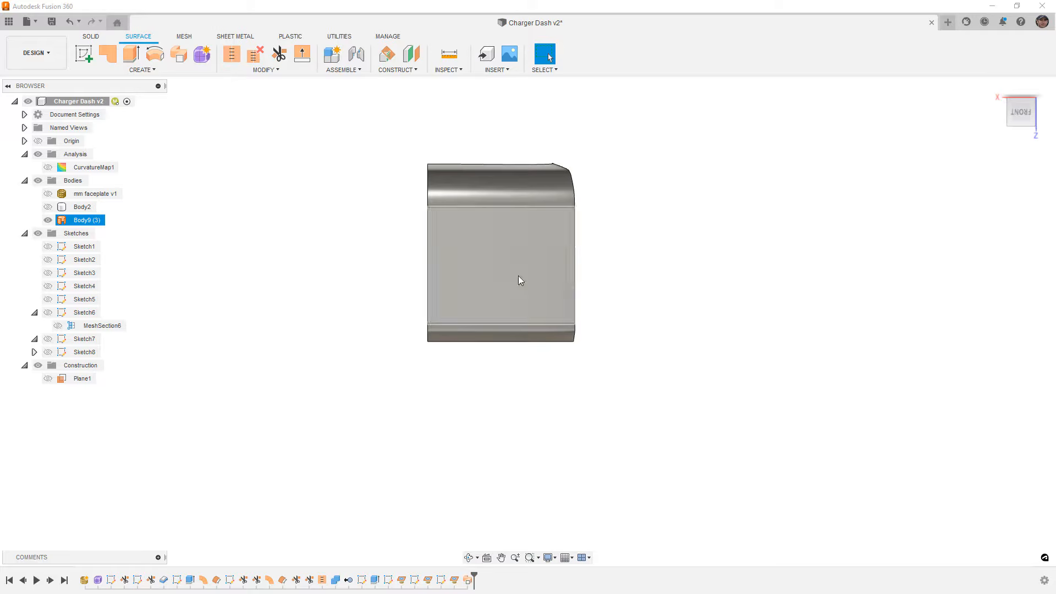
{"action": "left_click", "coordinate": [48, 207]}
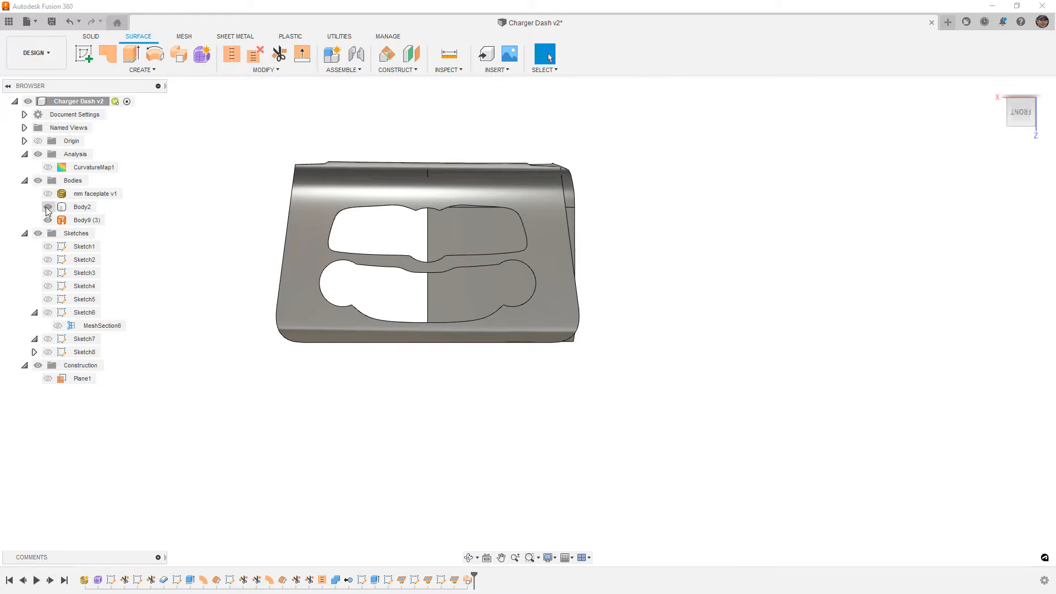
{"action": "left_click", "coordinate": [48, 208]}
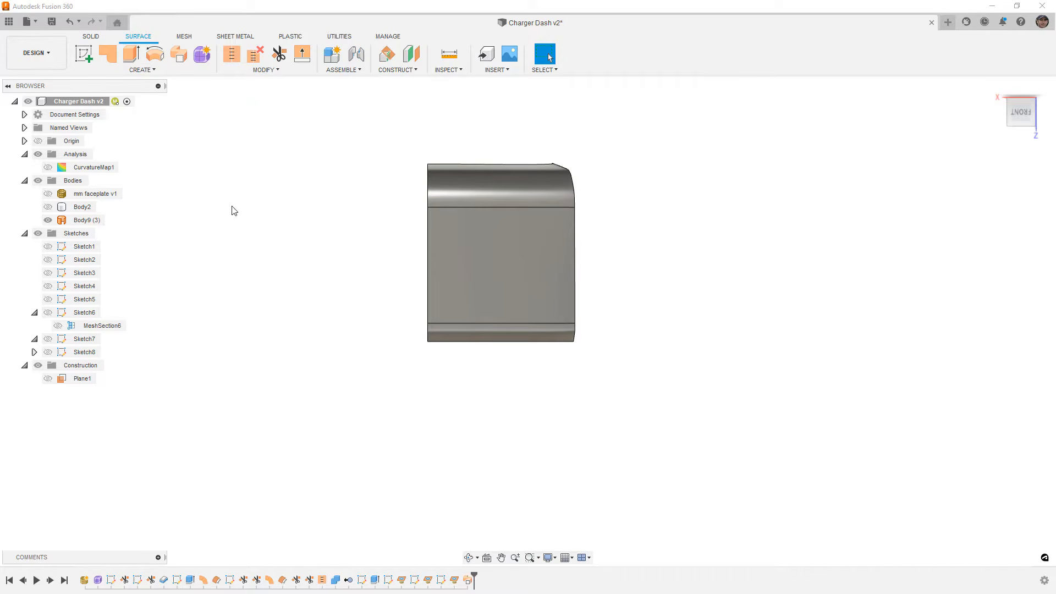
{"action": "left_click", "coordinate": [34, 313]}
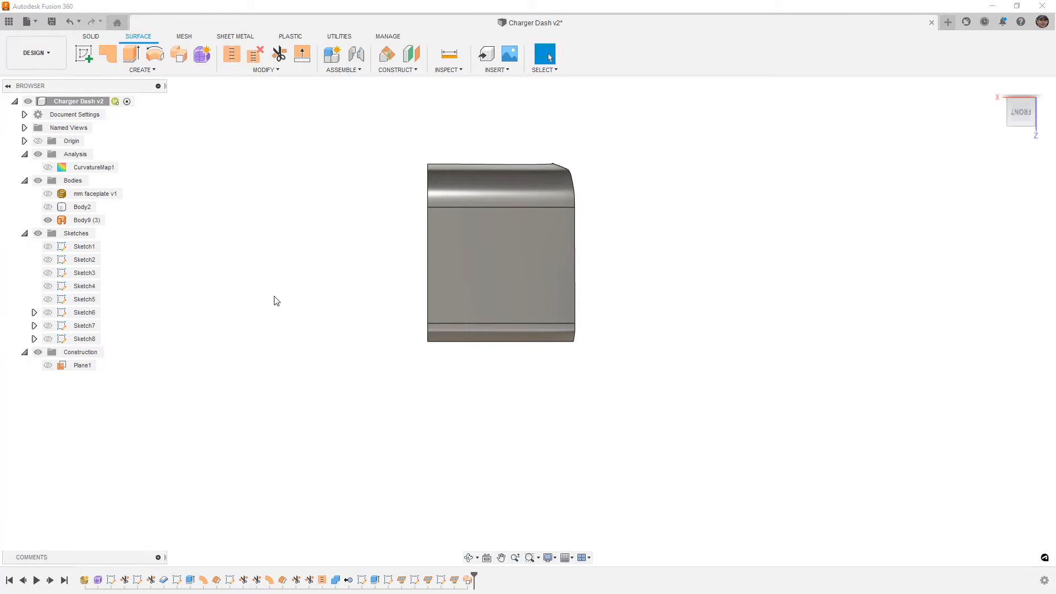
- Show Body2 in place of the swept surface and overlay the mm faceplate mesh, viewed from the back
{"action": "left_click", "coordinate": [48, 207]}
{"action": "left_click", "coordinate": [48, 220]}
{"action": "middle_click_drag", "start_coordinate": [460, 298], "coordinate": [295, 256], "text": "shift"}
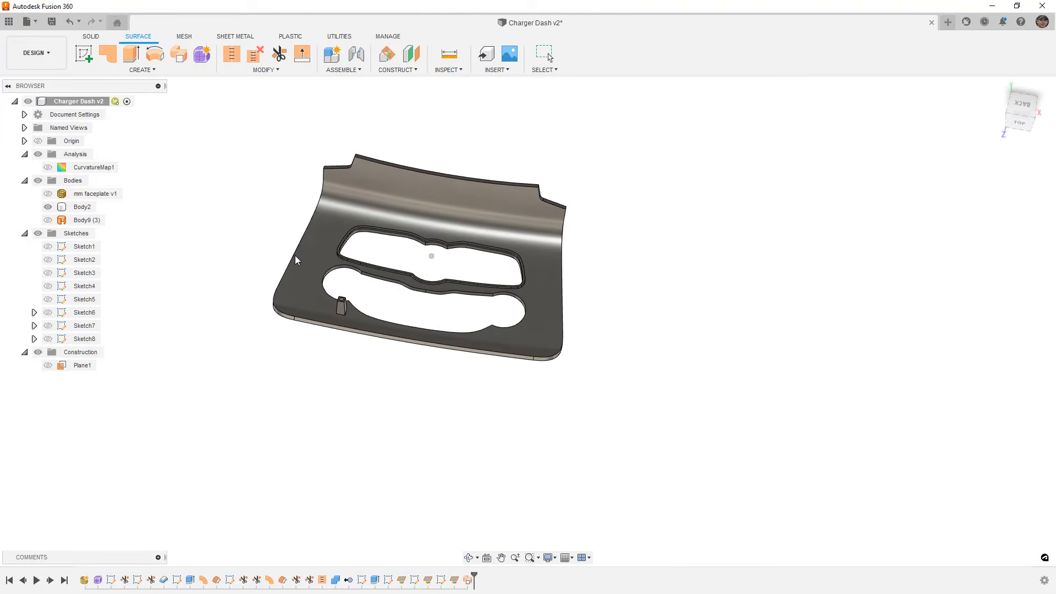
{"action": "left_click", "coordinate": [47, 193]}
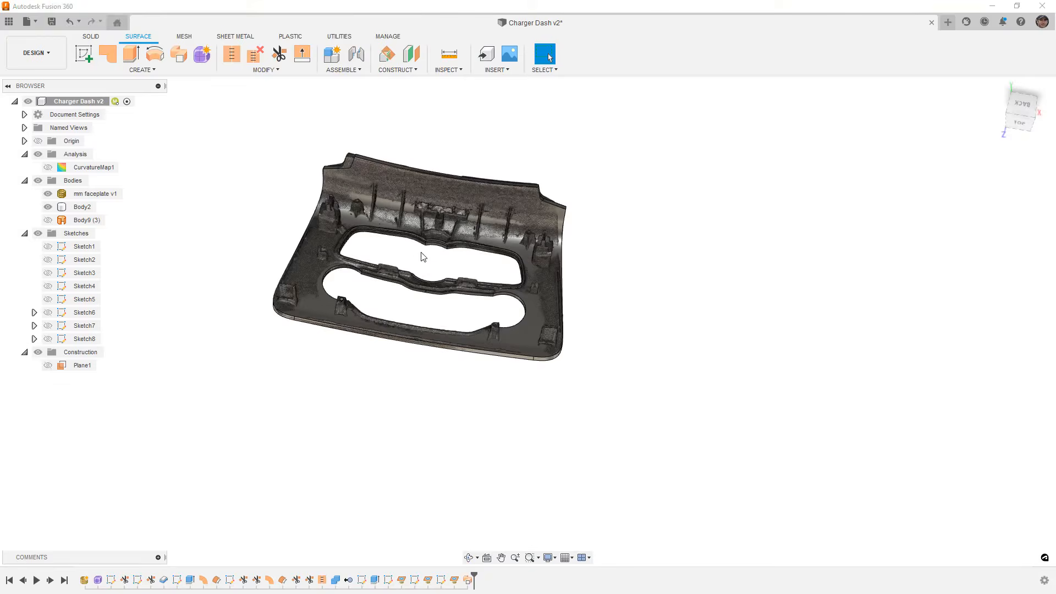
- Examine the clips, ribs and mounting posts on the back of the mm faceplate mesh against the solid Body2
{"action": "scroll", "coordinate": [432, 256], "scroll_direction": "up", "scroll_amount": 10}
{"action": "middle_click_drag", "start_coordinate": [414, 291], "coordinate": [426, 229], "text": "shift"}
{"action": "middle_click_drag", "start_coordinate": [399, 261], "coordinate": [400, 263], "text": "shift"}
{"action": "left_click", "coordinate": [447, 281]}
{"action": "scroll", "coordinate": [572, 323], "scroll_direction": "down", "scroll_amount": 3}
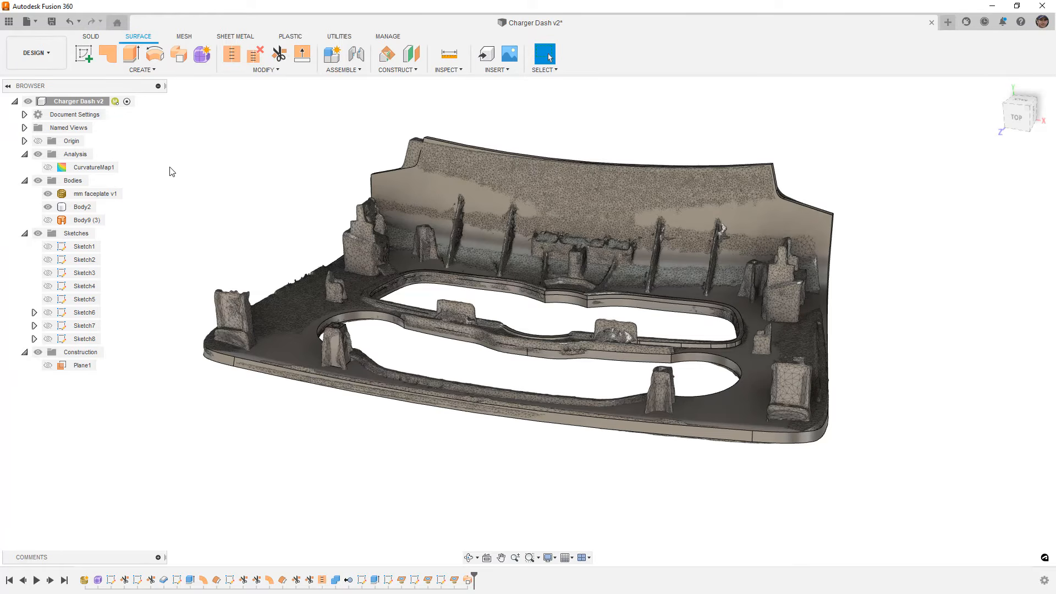
{"action": "left_click", "coordinate": [407, 181]}
{"action": "left_click", "coordinate": [229, 302]}
{"action": "key", "text": "Escape"}
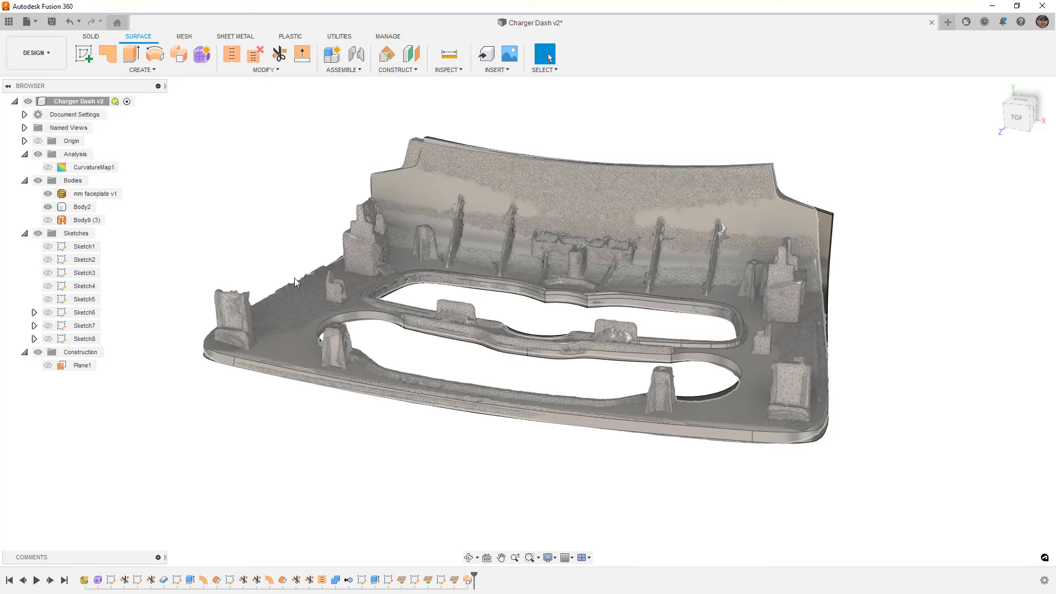
- Compare Body2 with the mm faceplate mesh from the front, and hide the mesh to view only the finished solid
{"action": "middle_click_drag", "start_coordinate": [340, 269], "coordinate": [464, 278], "text": "shift"}
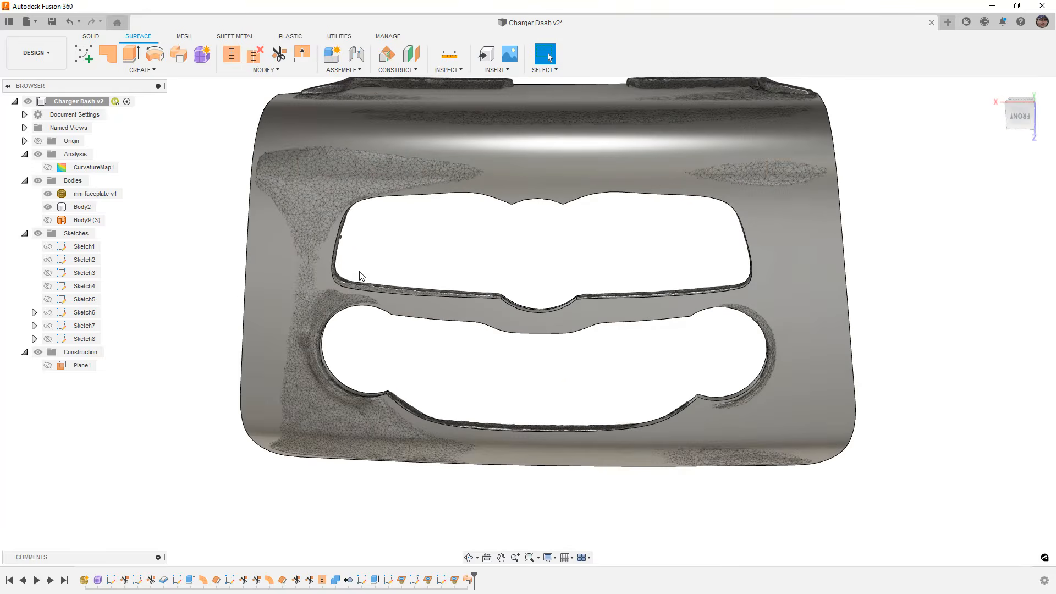
{"action": "left_click", "coordinate": [48, 207]}
{"action": "left_click", "coordinate": [48, 207]}
{"action": "left_click", "coordinate": [48, 193]}
{"action": "scroll", "coordinate": [635, 266], "scroll_direction": "down", "scroll_amount": 4}
{"action": "mouse_move", "coordinate": [631, 268]}
{"action": "middle_mouse_down", "text": "shift"}
{"action": "mouse_move", "coordinate": [660, 264]}
{"action": "mouse_move", "coordinate": [646, 263]}
{"action": "middle_mouse_up", "text": "shift"}
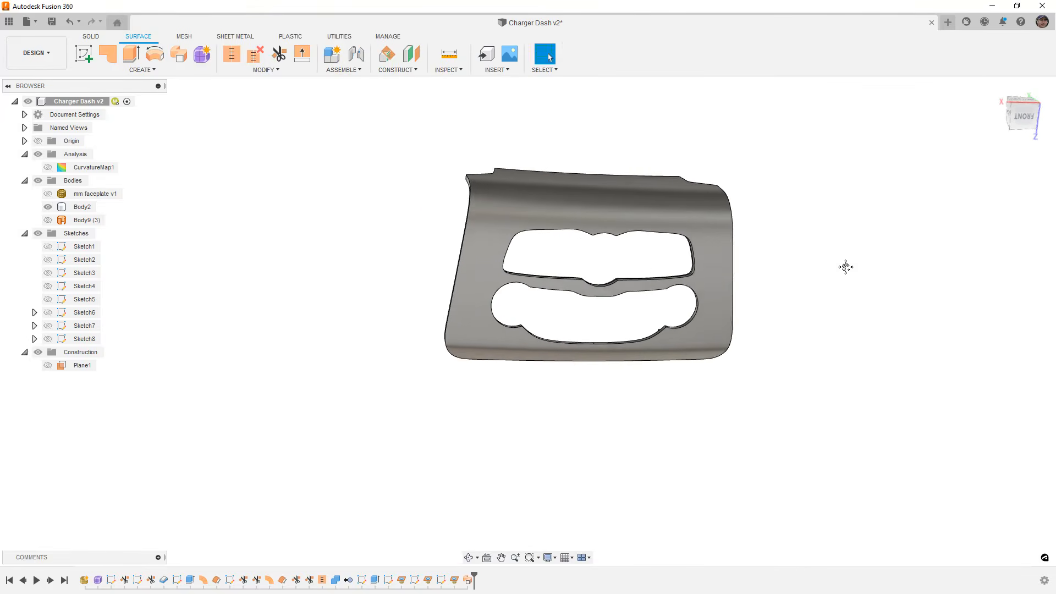
{"action": "middle_click_drag", "start_coordinate": [856, 264], "coordinate": [818, 273]}
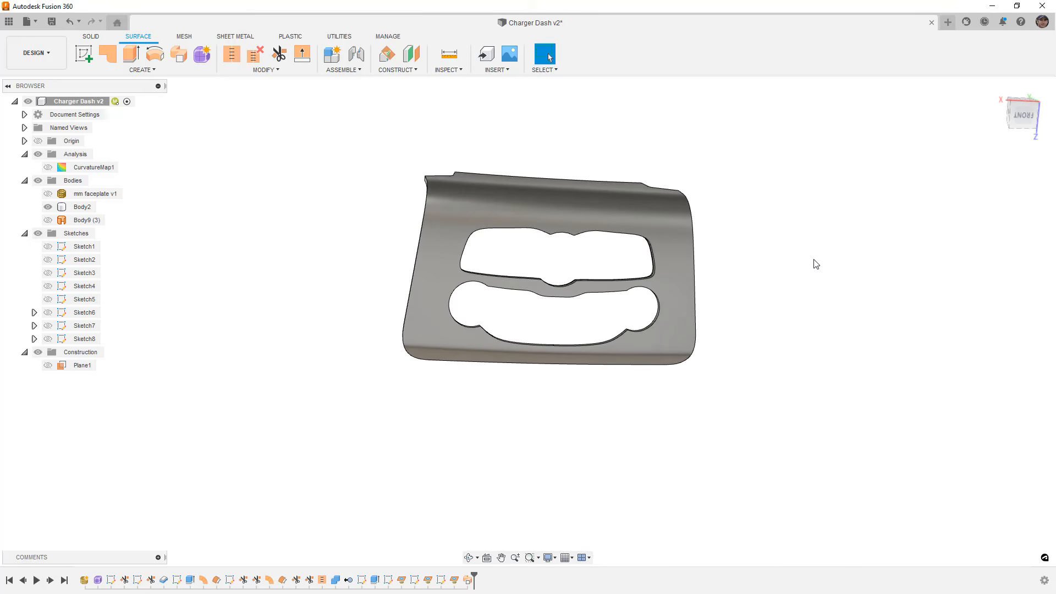